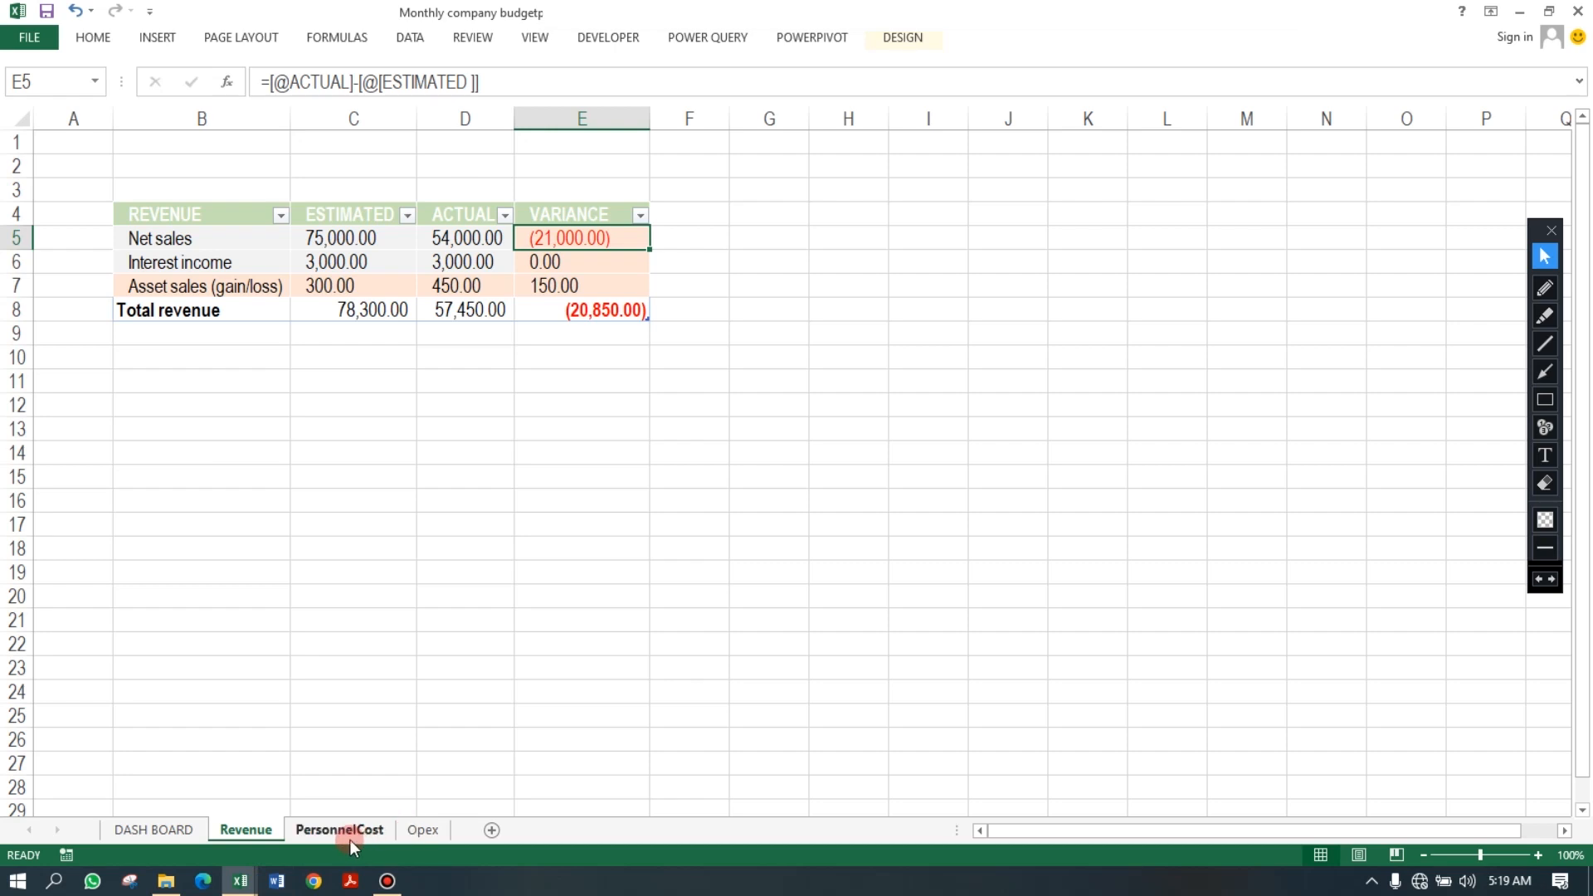
Look through the finished workbook's Revenue, PersonnelCost, Opex and DASH BOARD sheets.
left_click(351, 833)
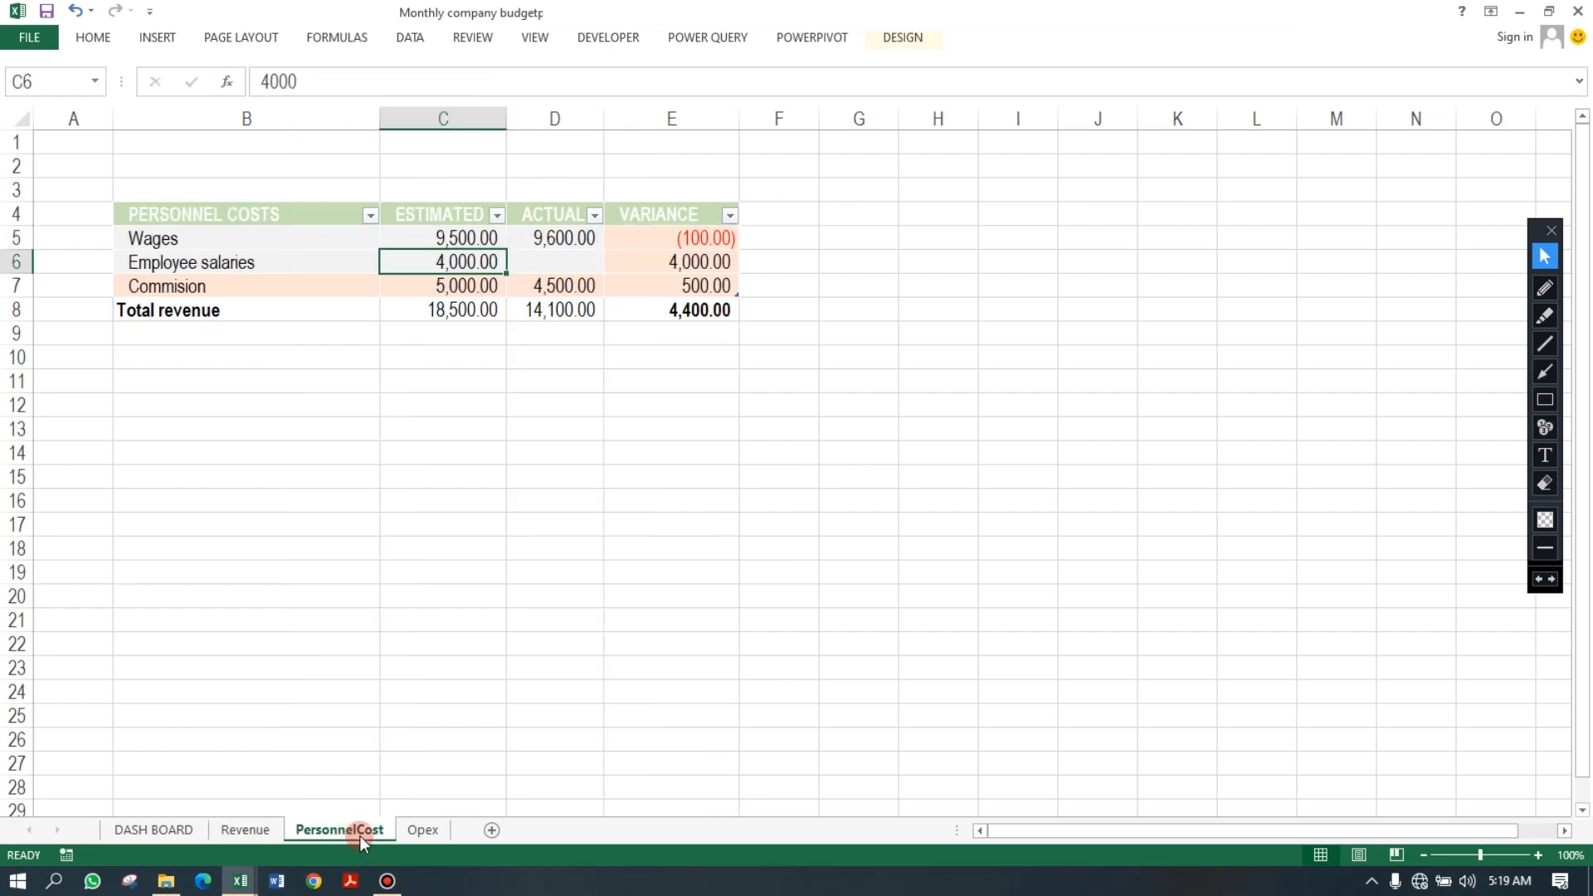
left_click(419, 830)
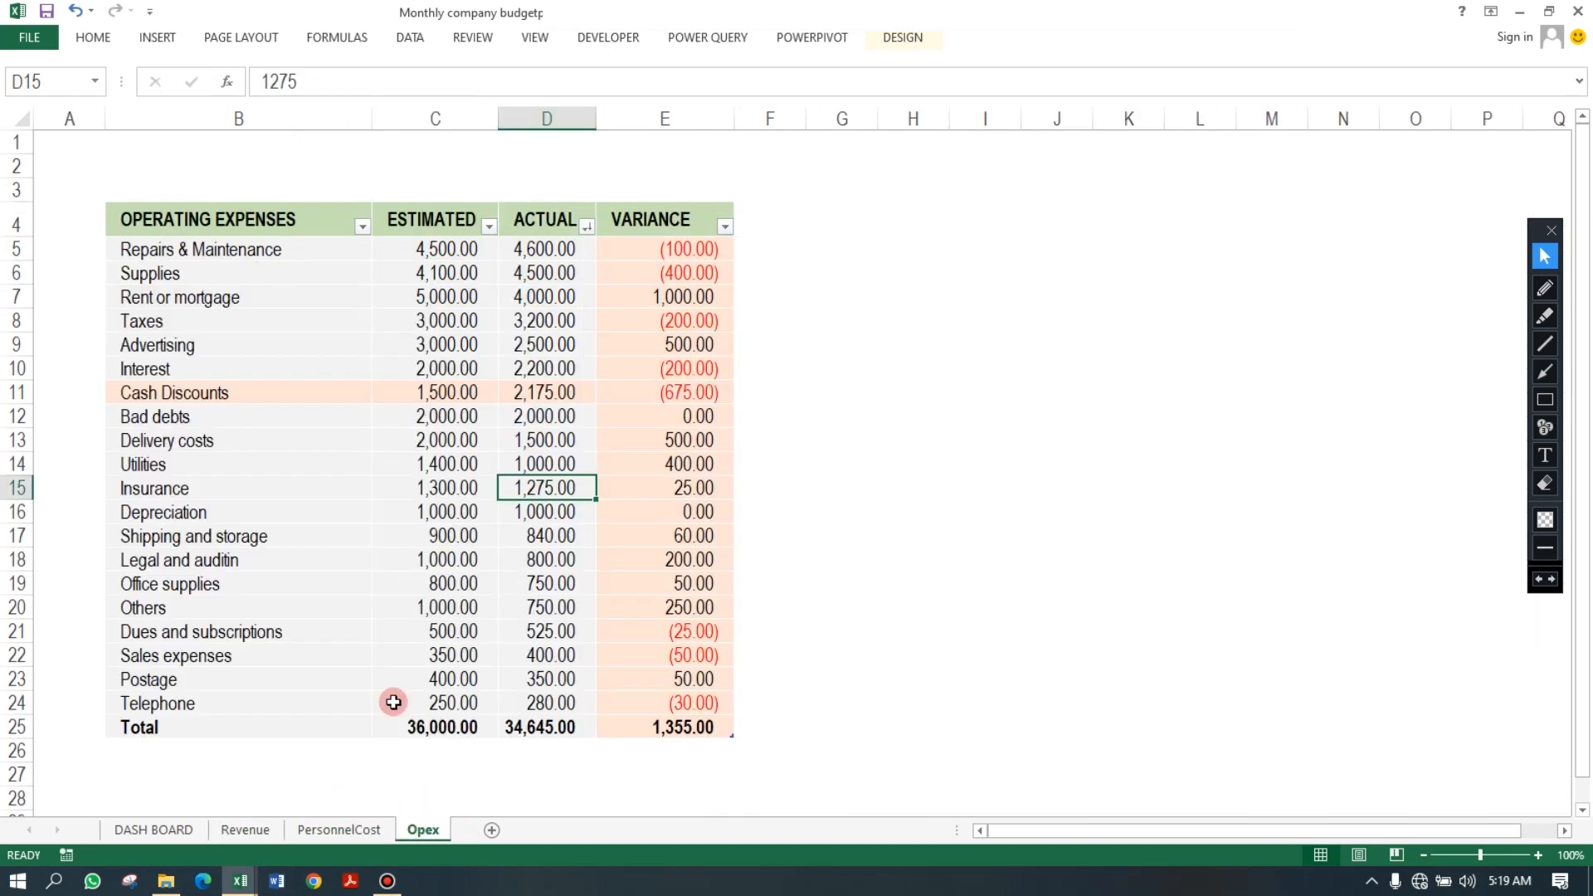
left_click(176, 828)
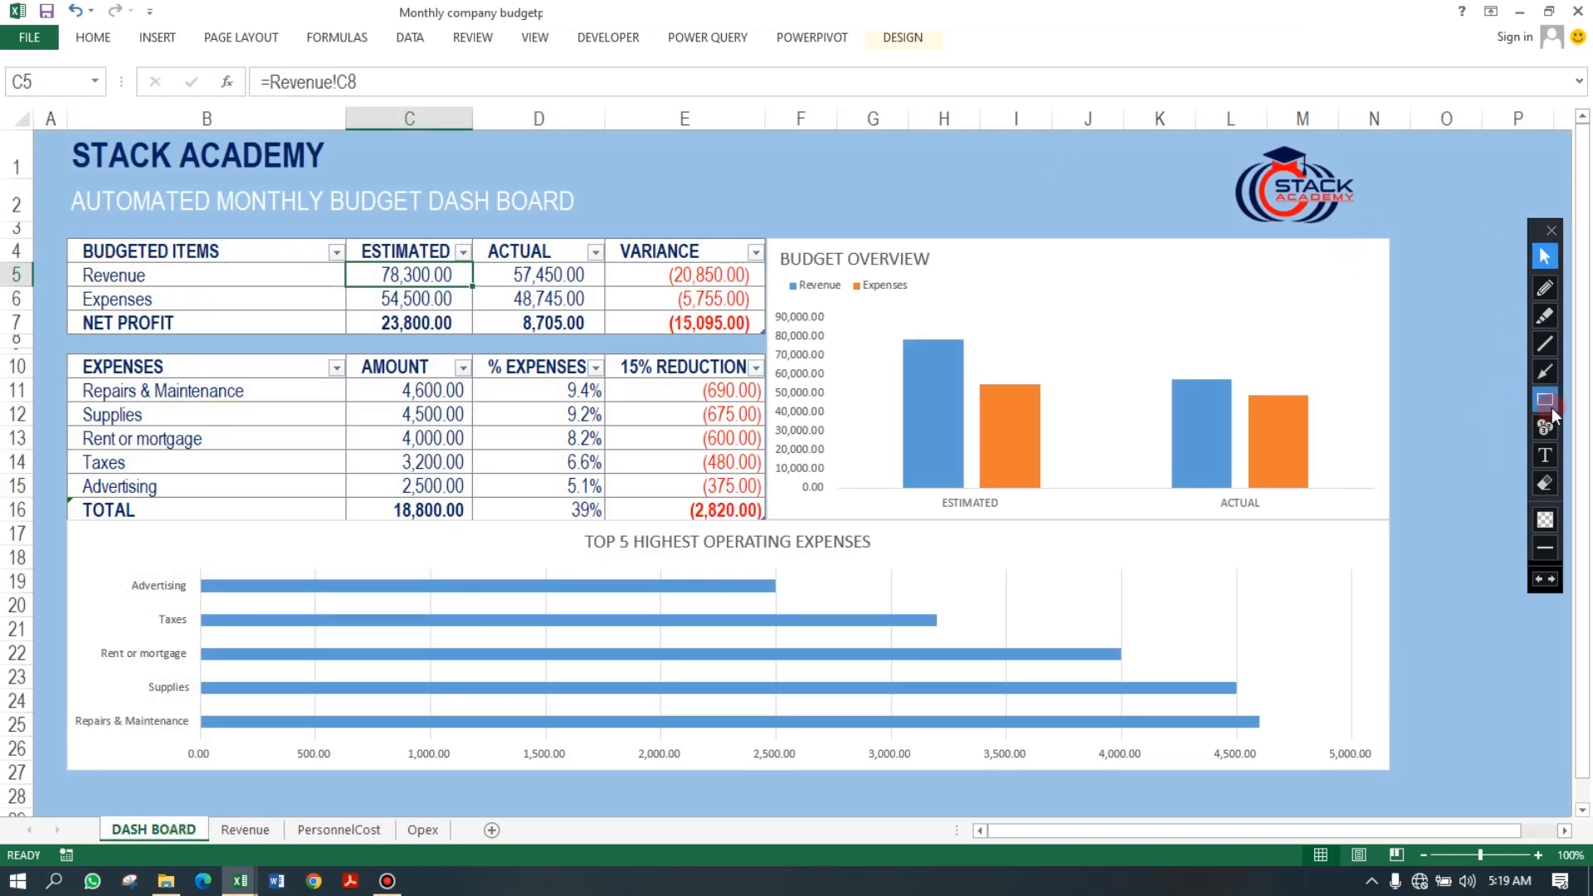
left_click(241, 830)
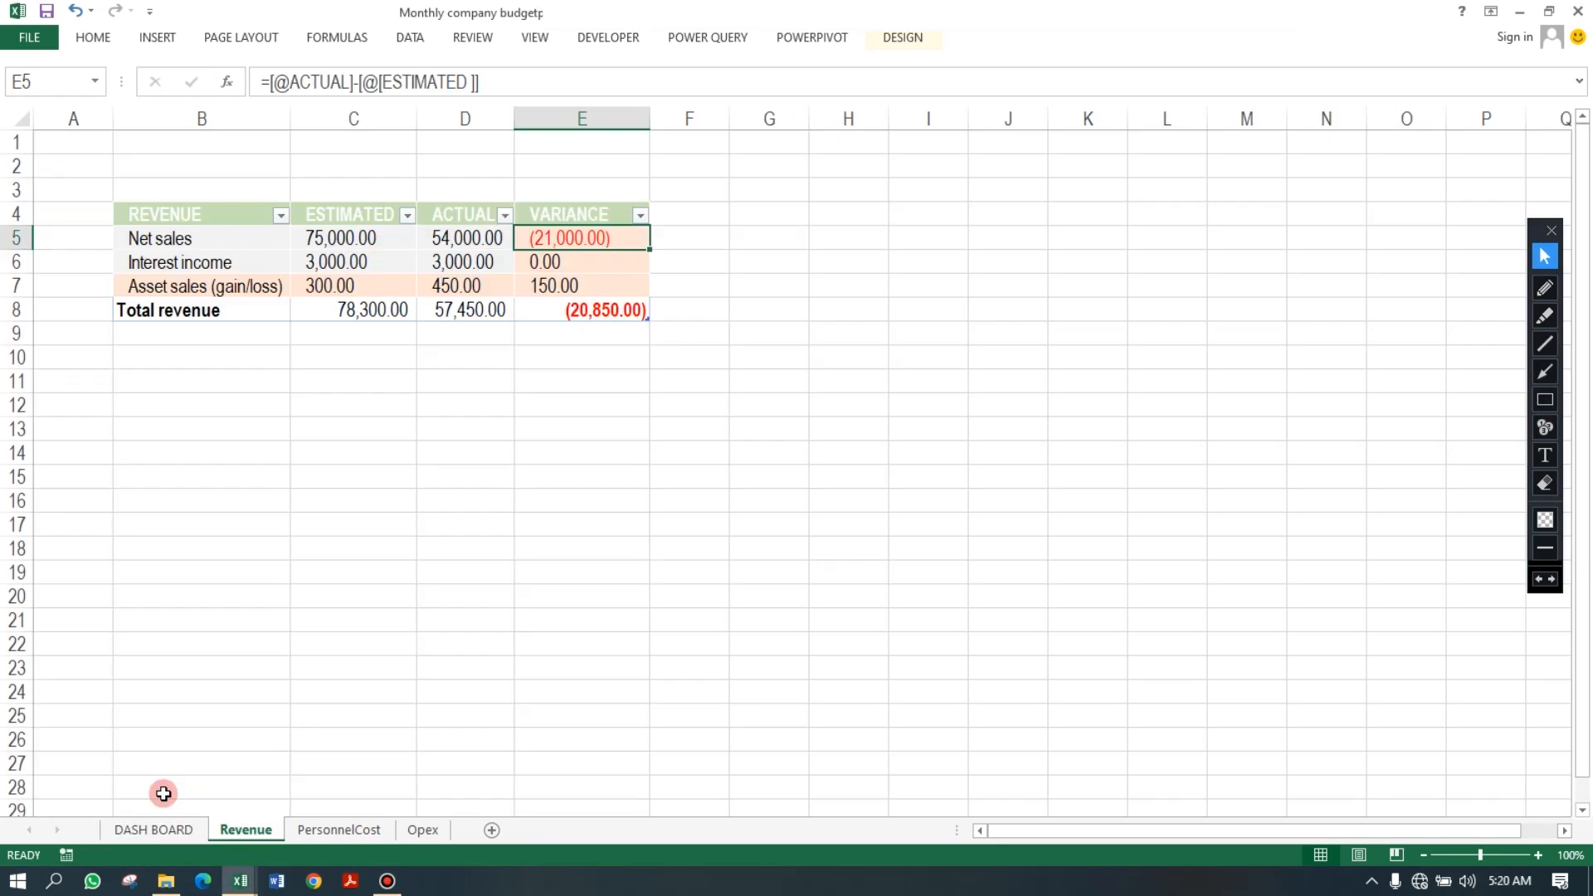
left_click(178, 832)
mouse_move(293, 590)
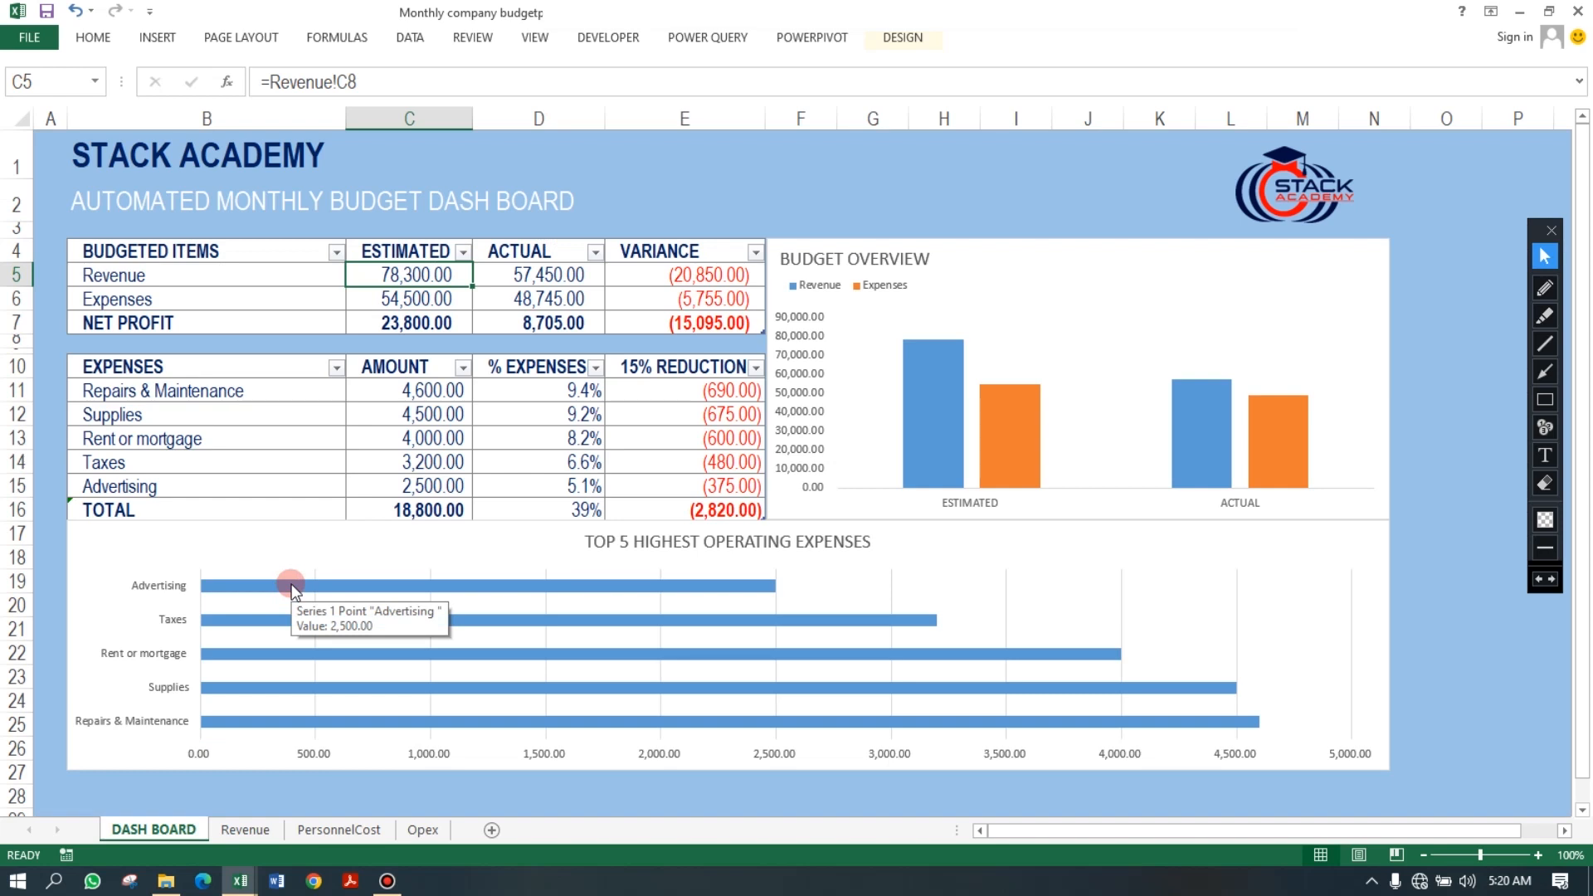
Inspect the formulas behind the dashboard's budgeted items and top expenses cells.
left_click(561, 273)
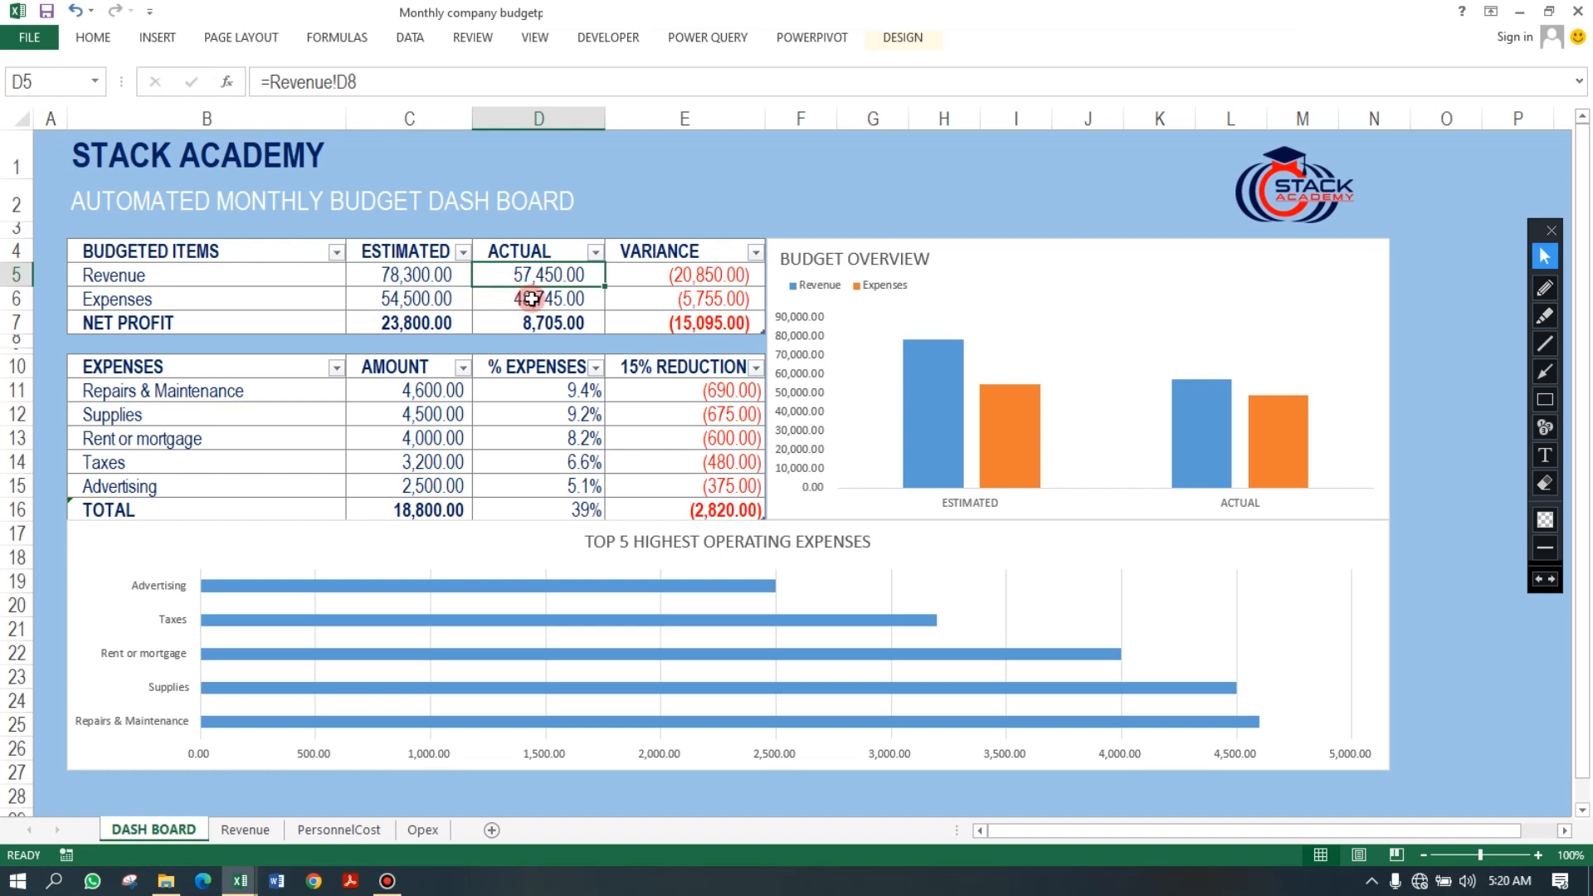
left_click(742, 307)
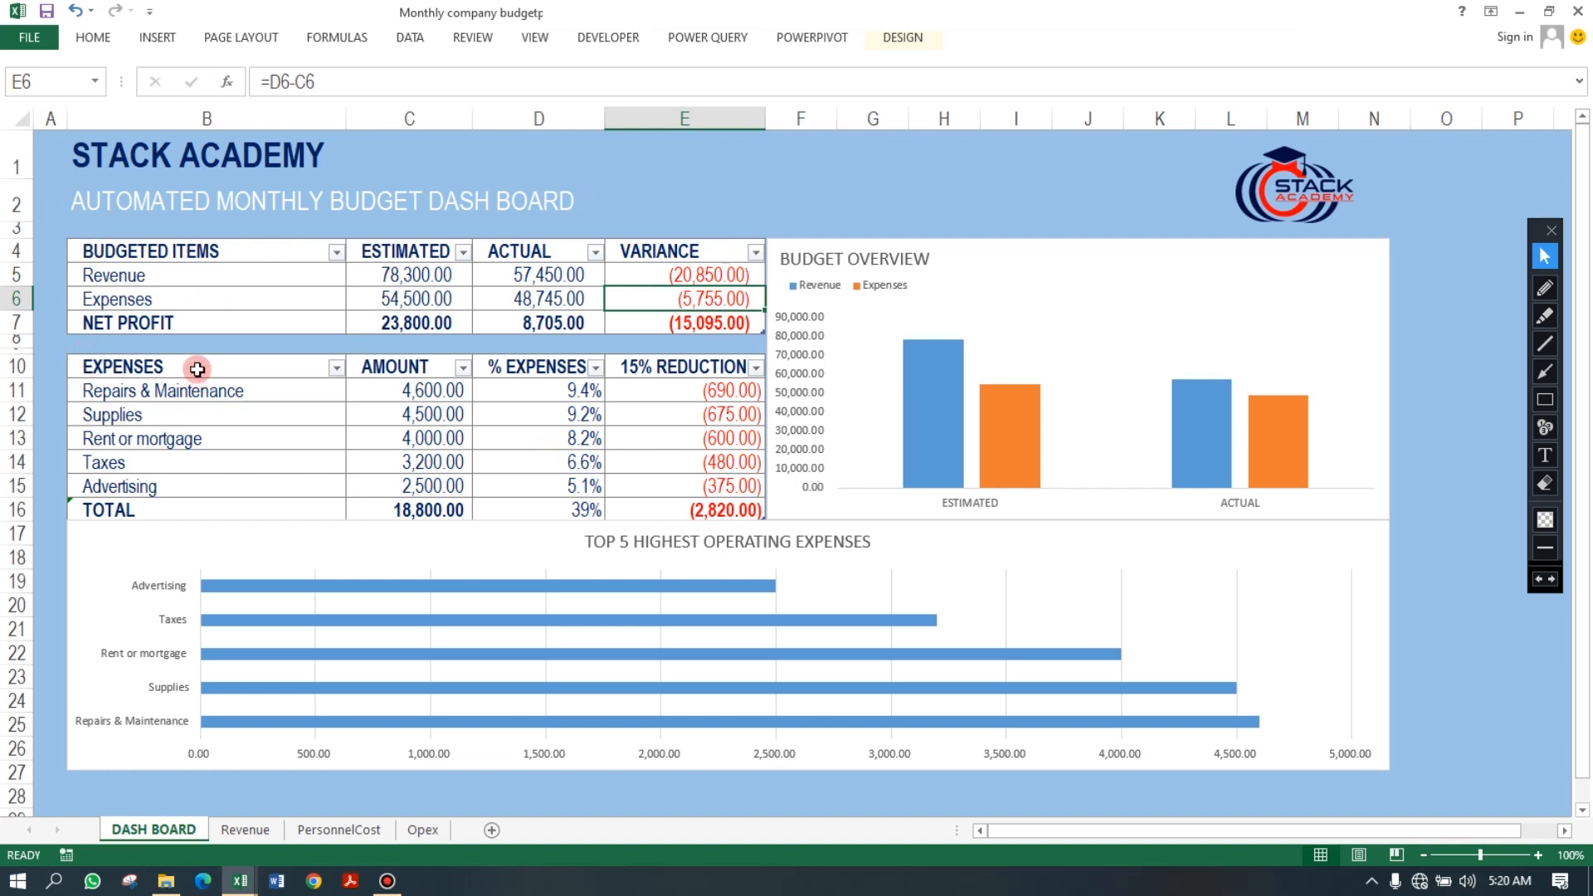
left_click(150, 391)
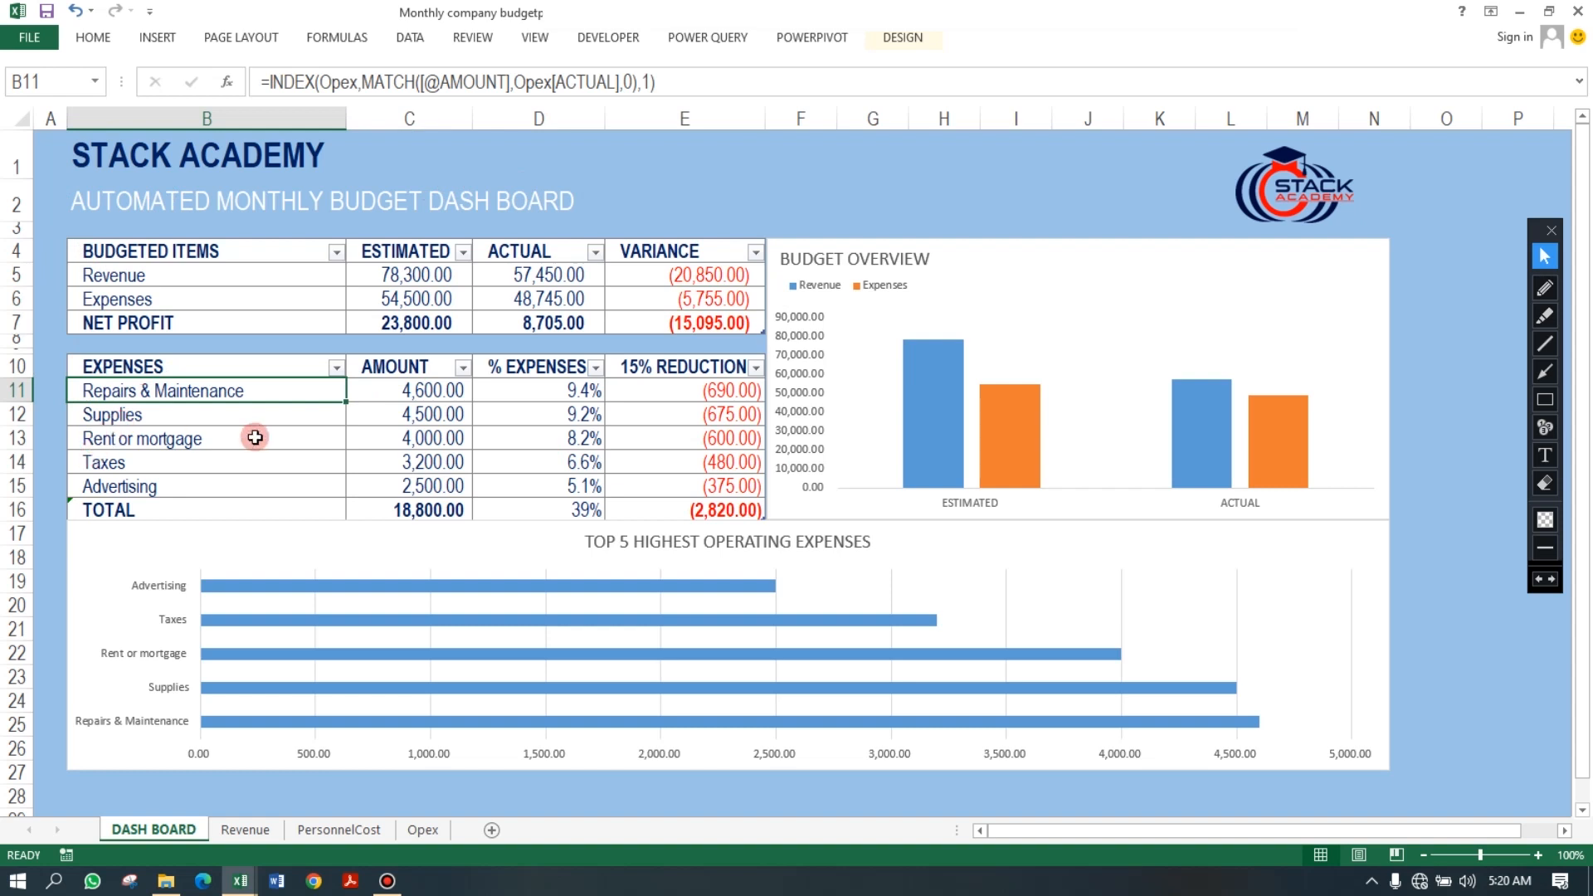
key("Down")
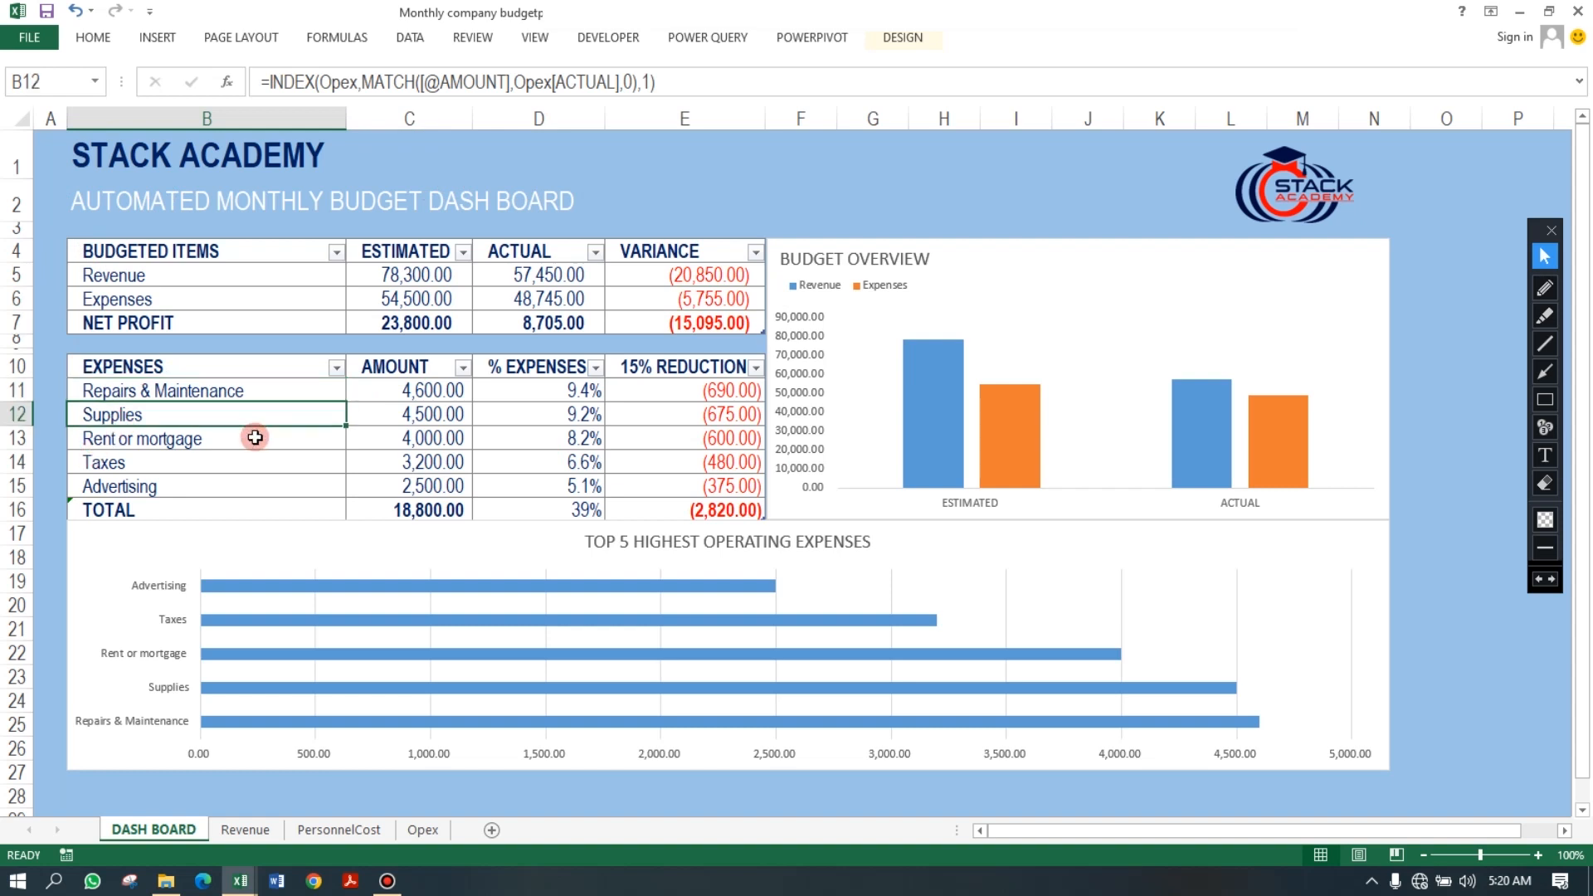
key("Down")
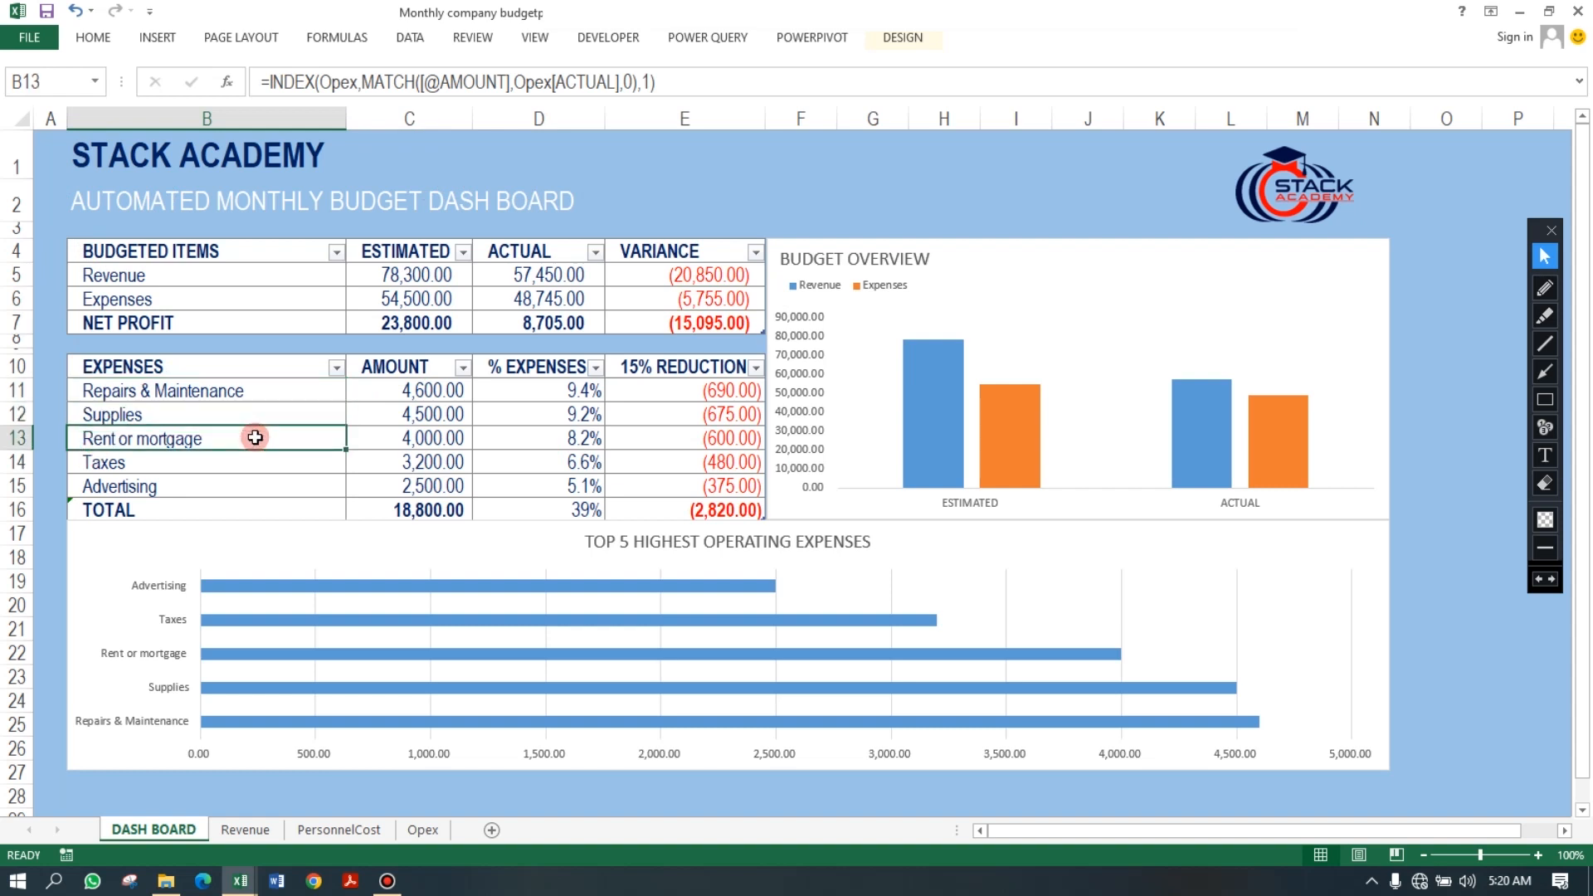
key("Down")
key("Down")
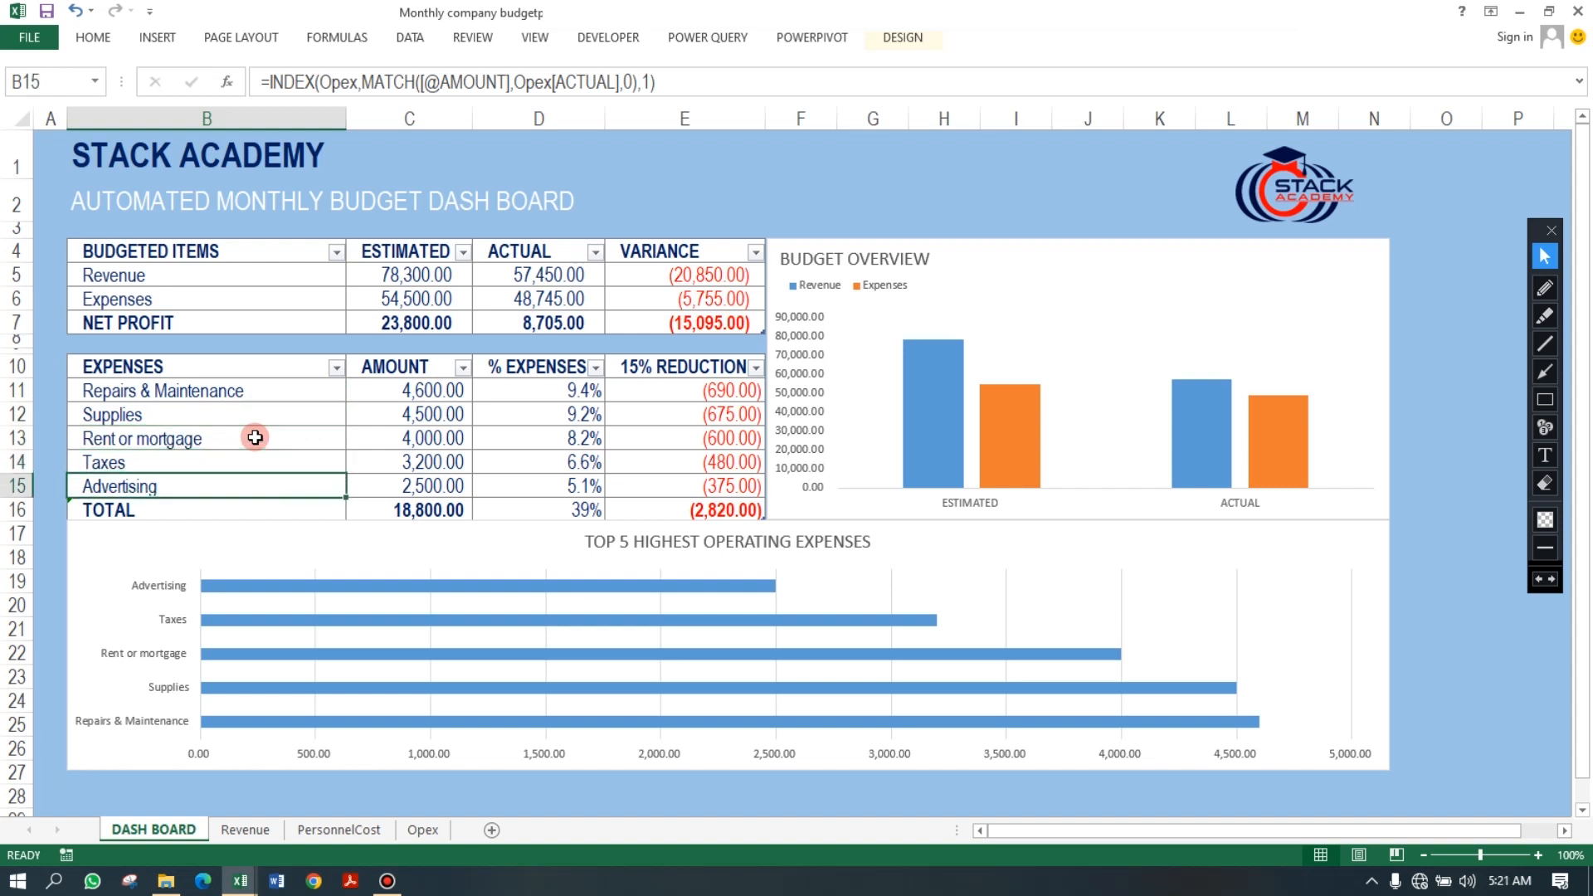
left_click(712, 417)
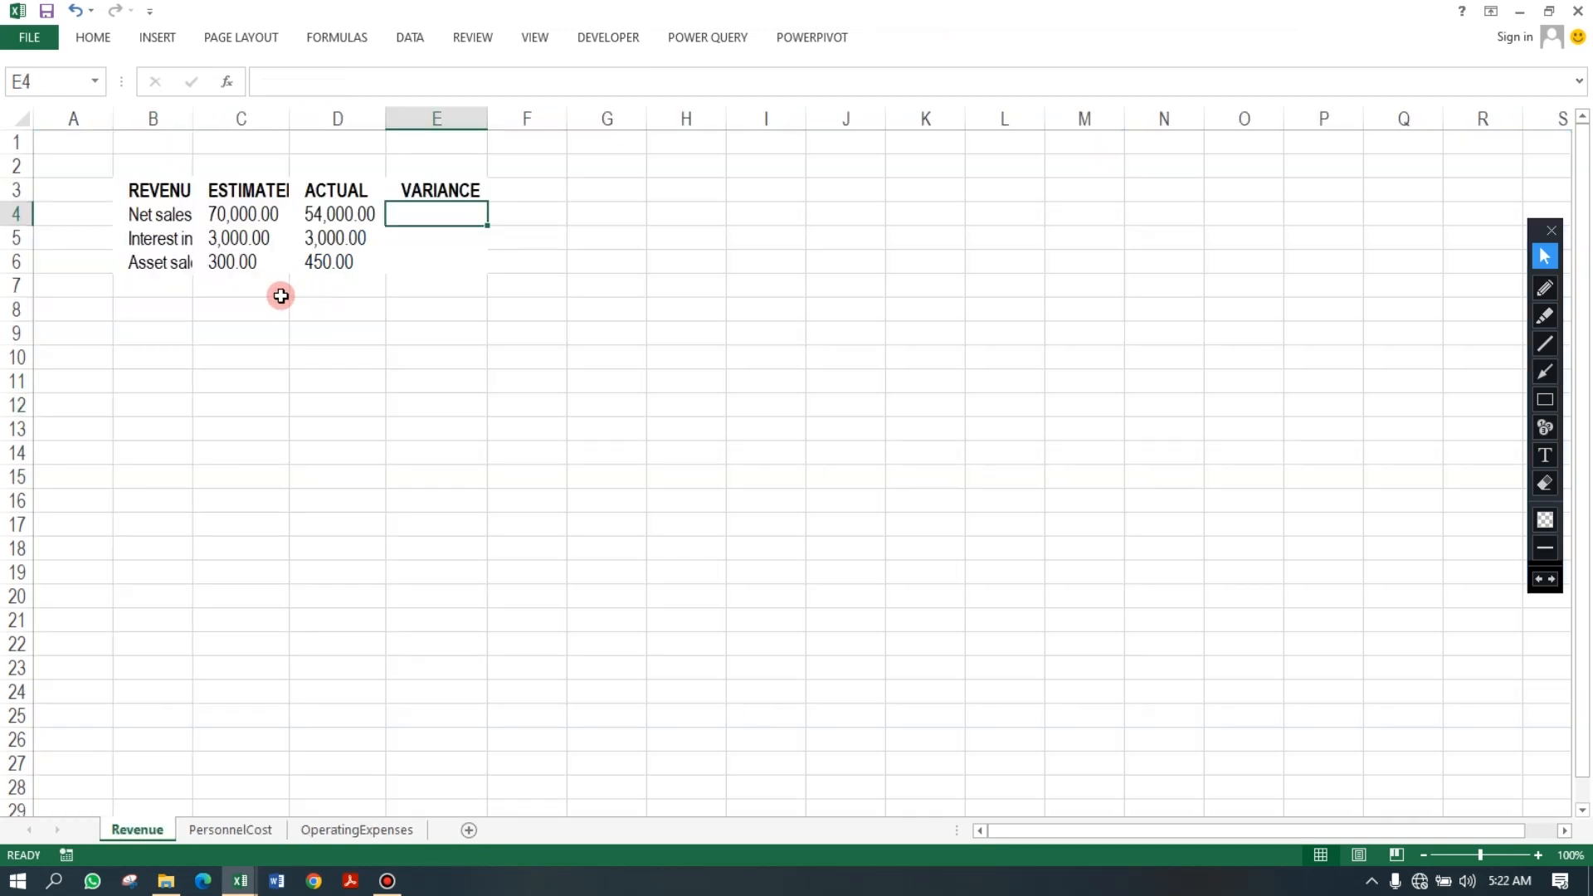
Autofit column B on the Revenue sheet to fit the revenue item names.
left_click(175, 238)
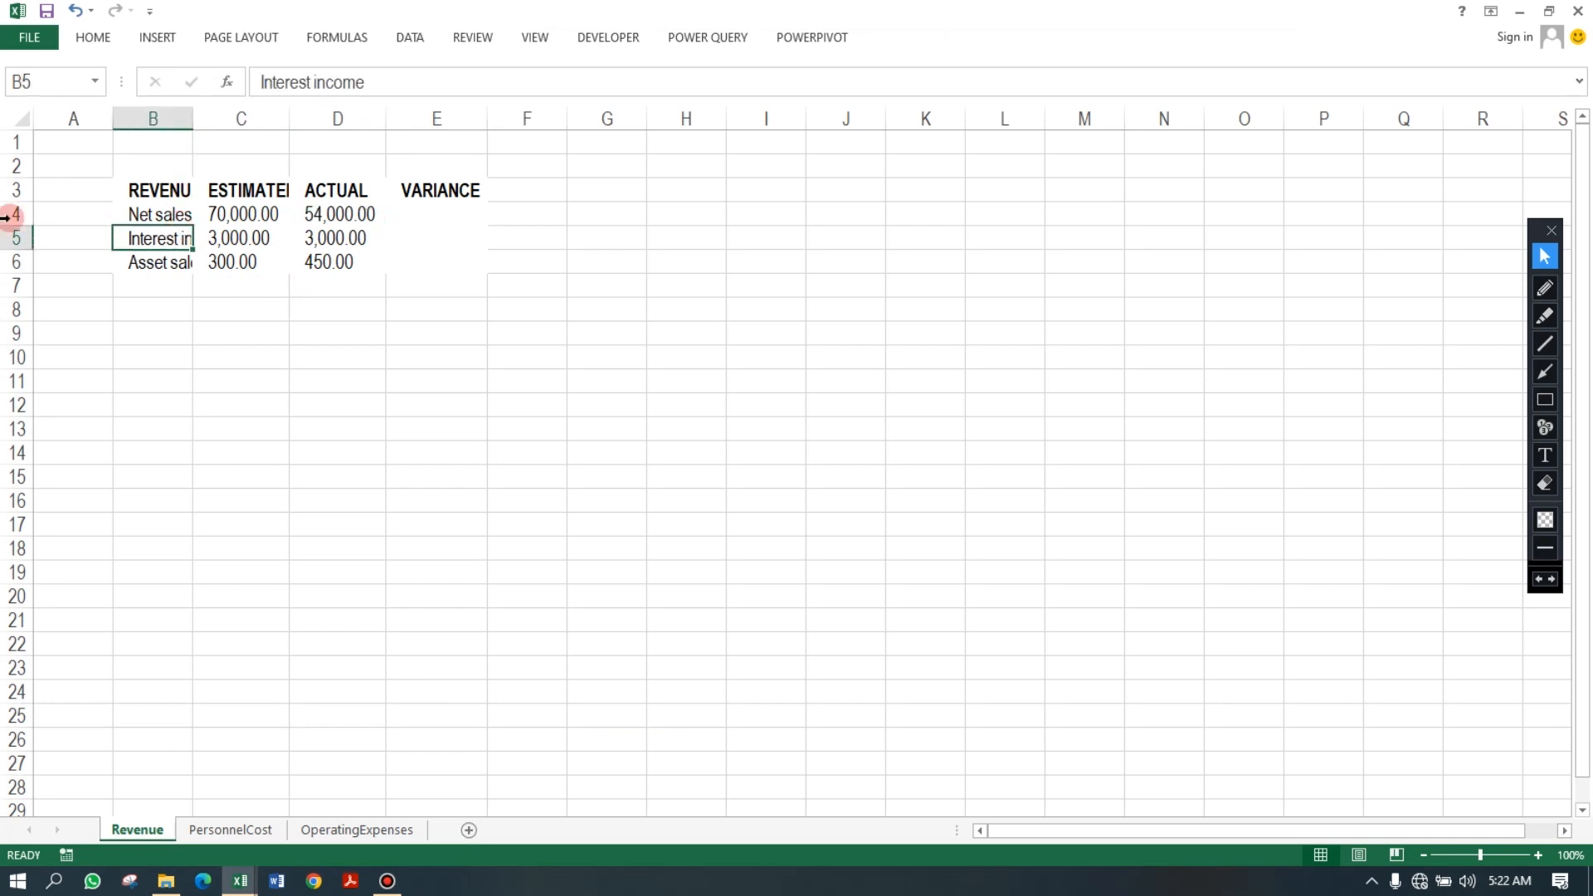
double_click(192, 126)
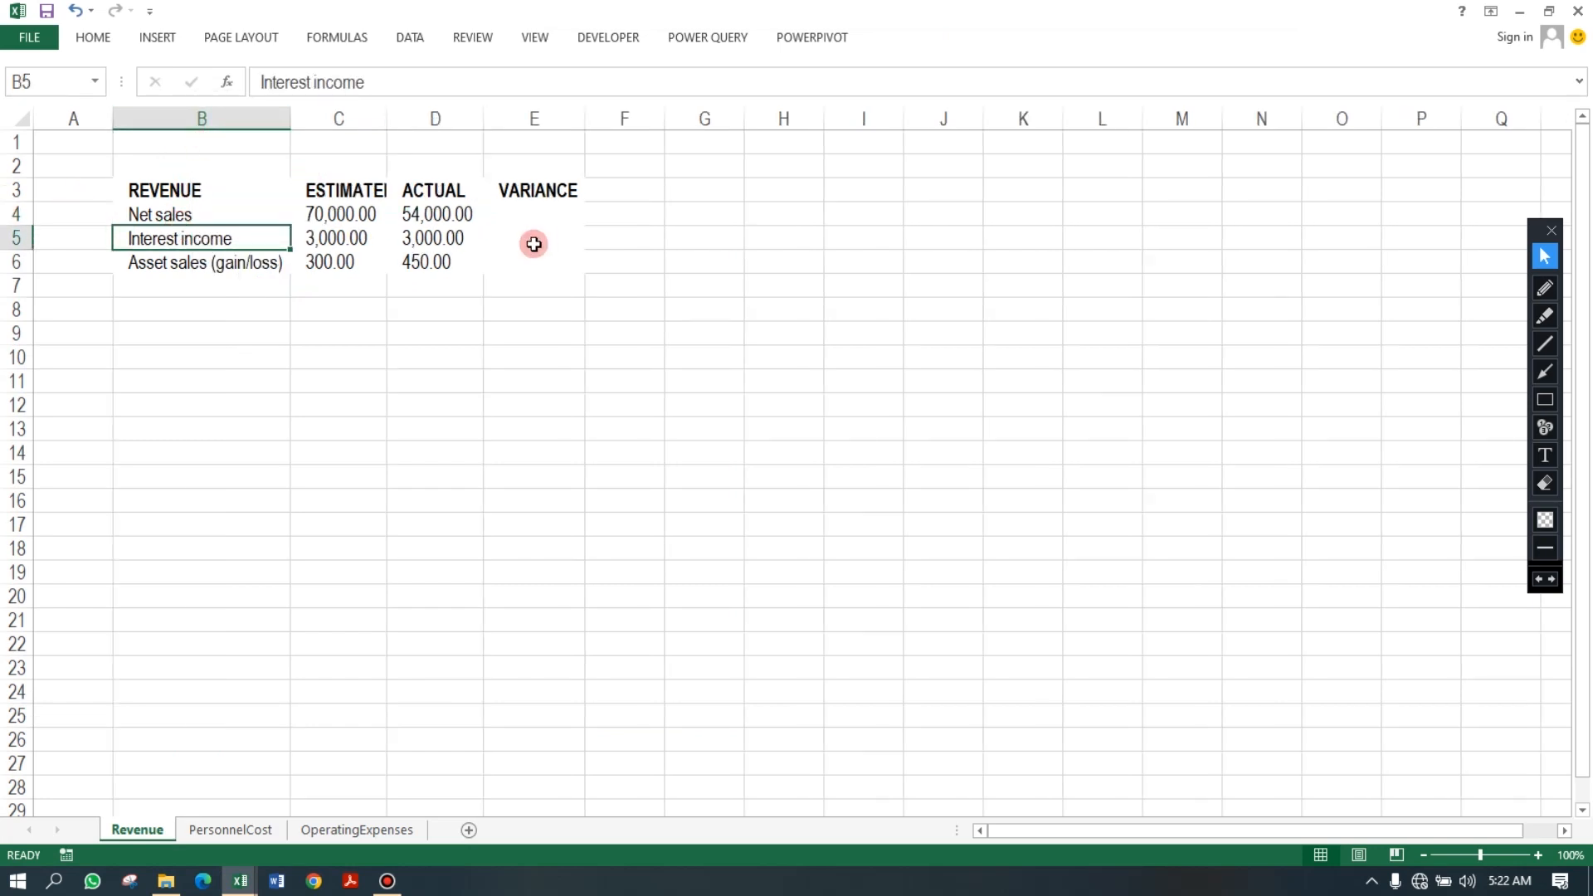
Enter the variance formula =D4-C4 (actual minus estimated) in E4 and fill it down to E6.
left_click(519, 213)
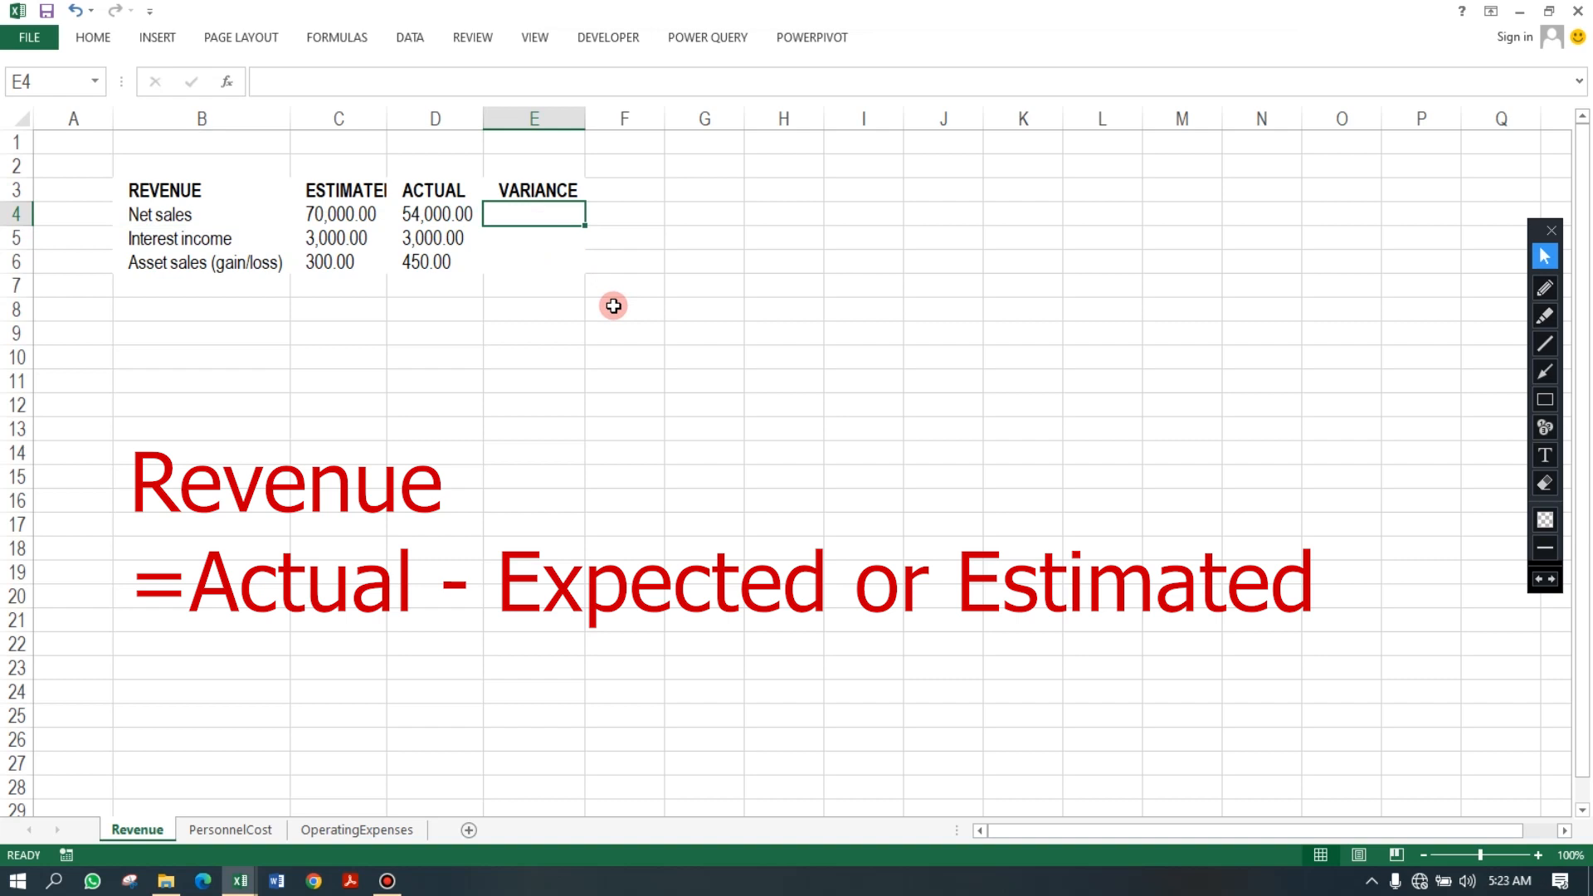
type("=")
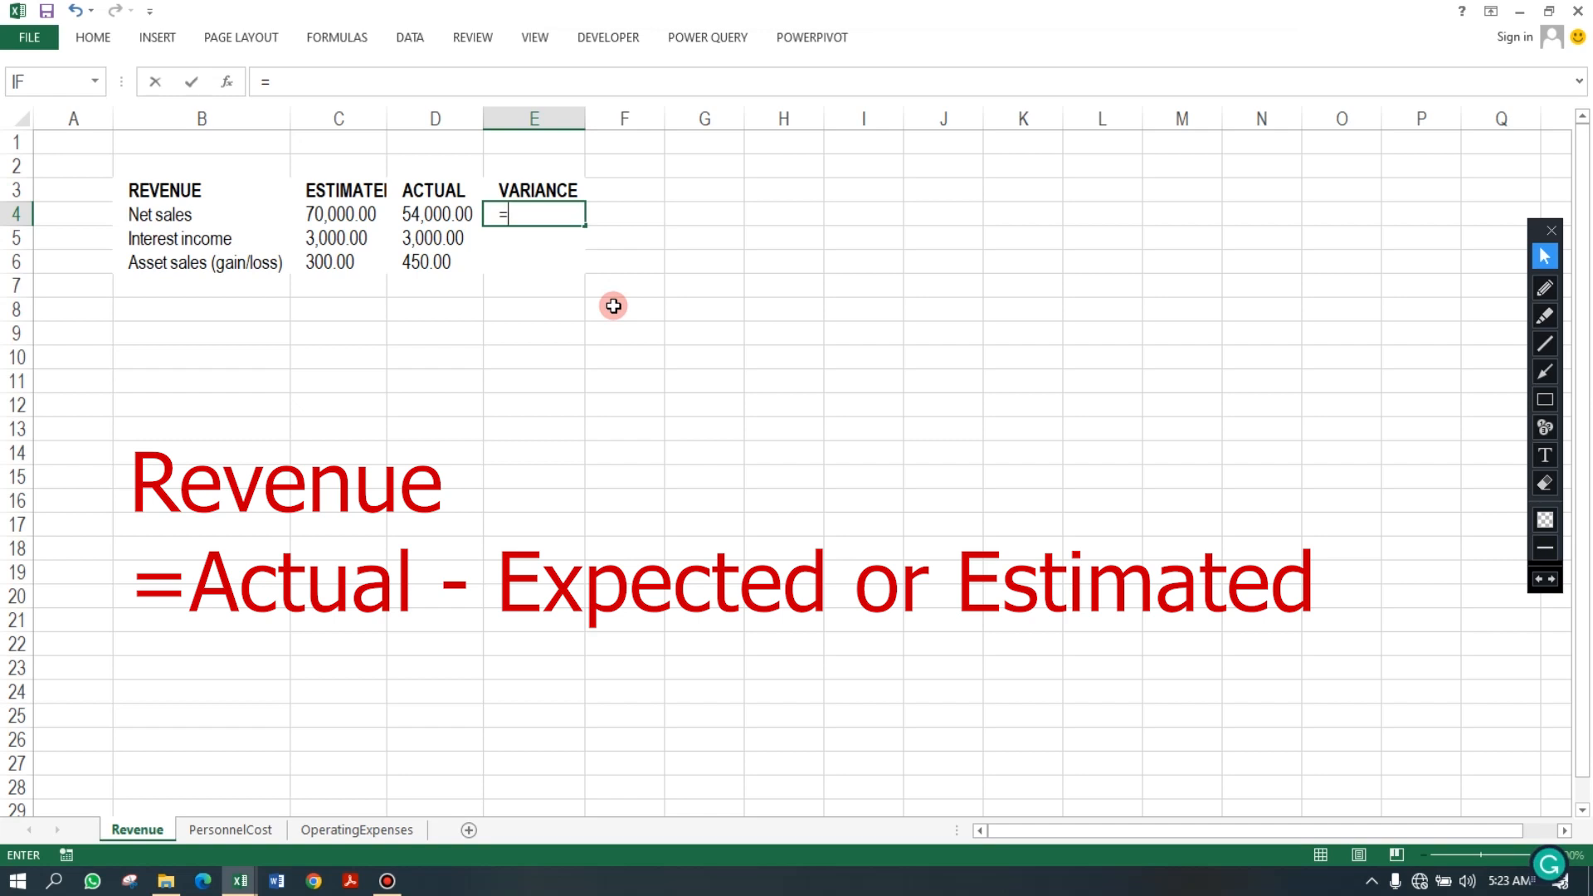
left_click(434, 215)
type("-")
left_click(343, 221)
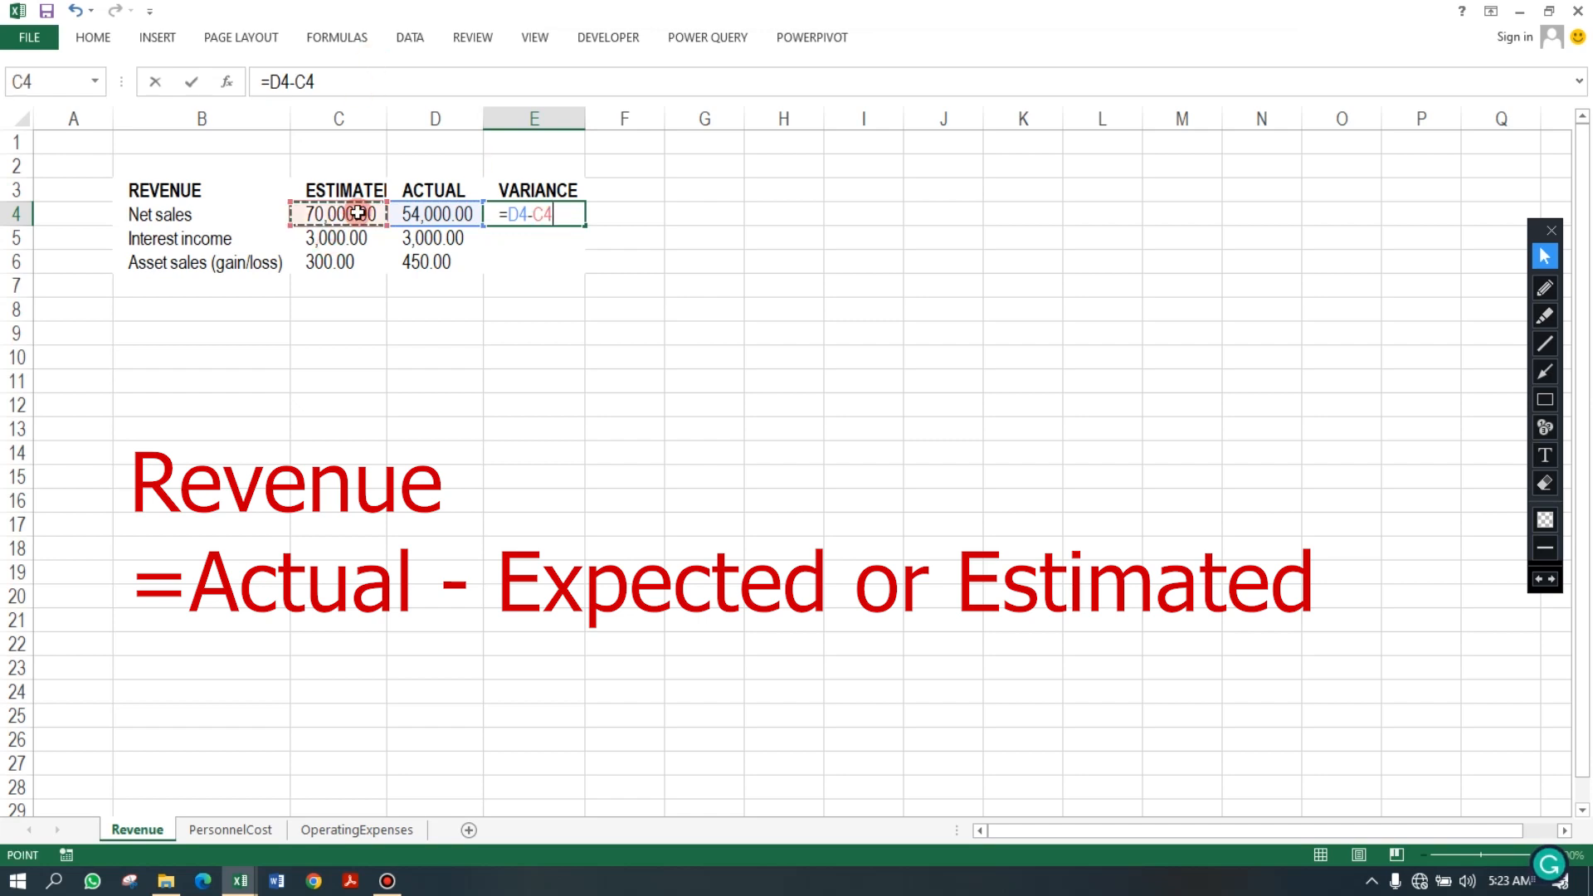
key("Return")
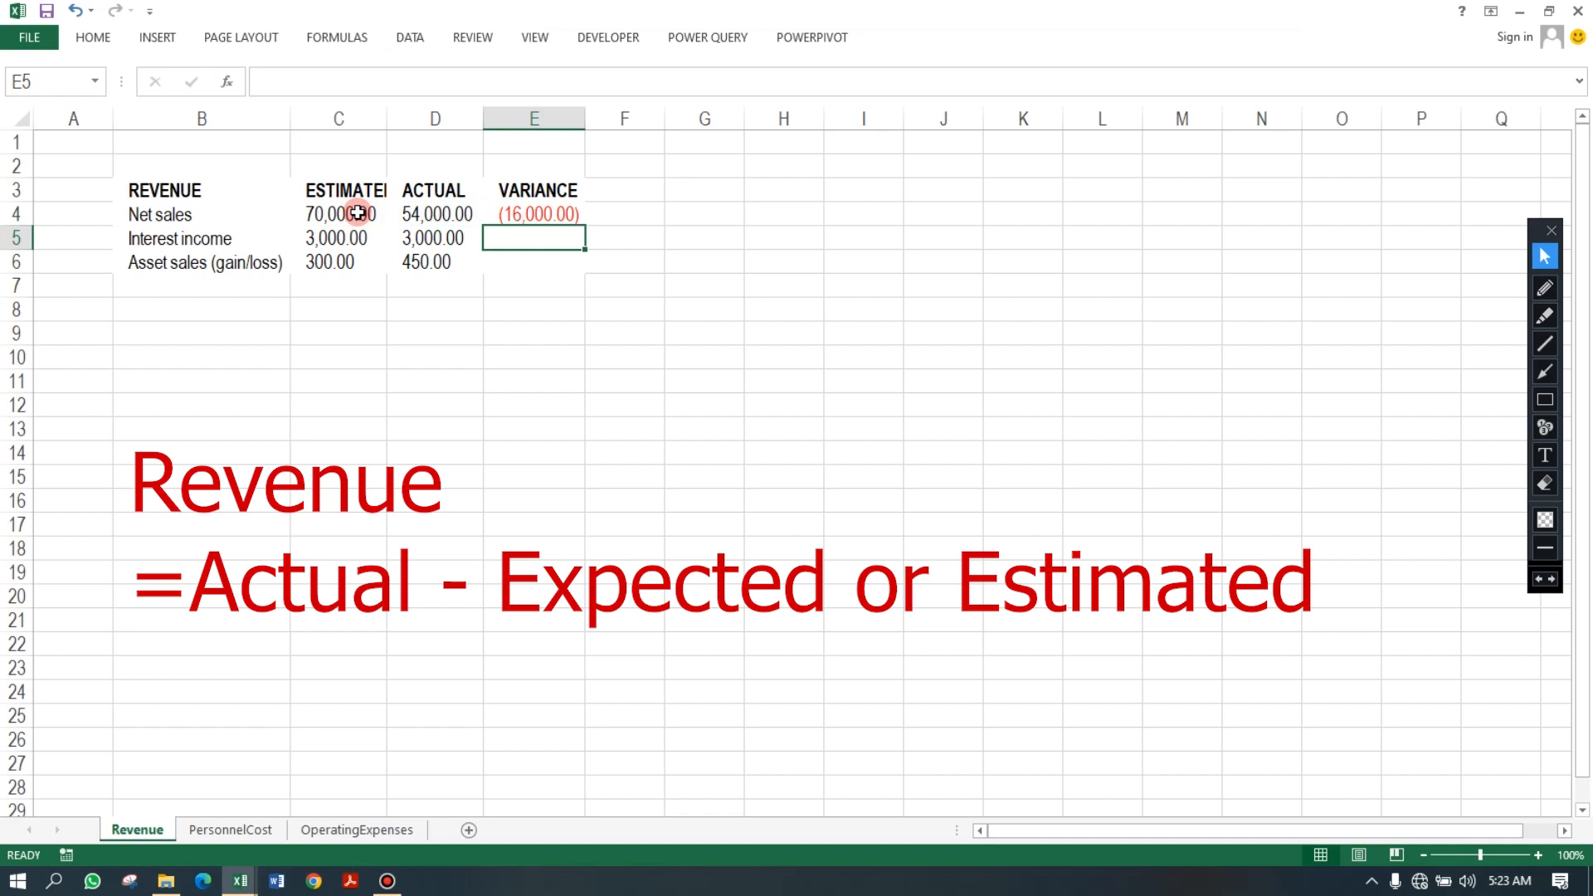
left_click(537, 214)
left_click_drag(585, 225, 586, 268)
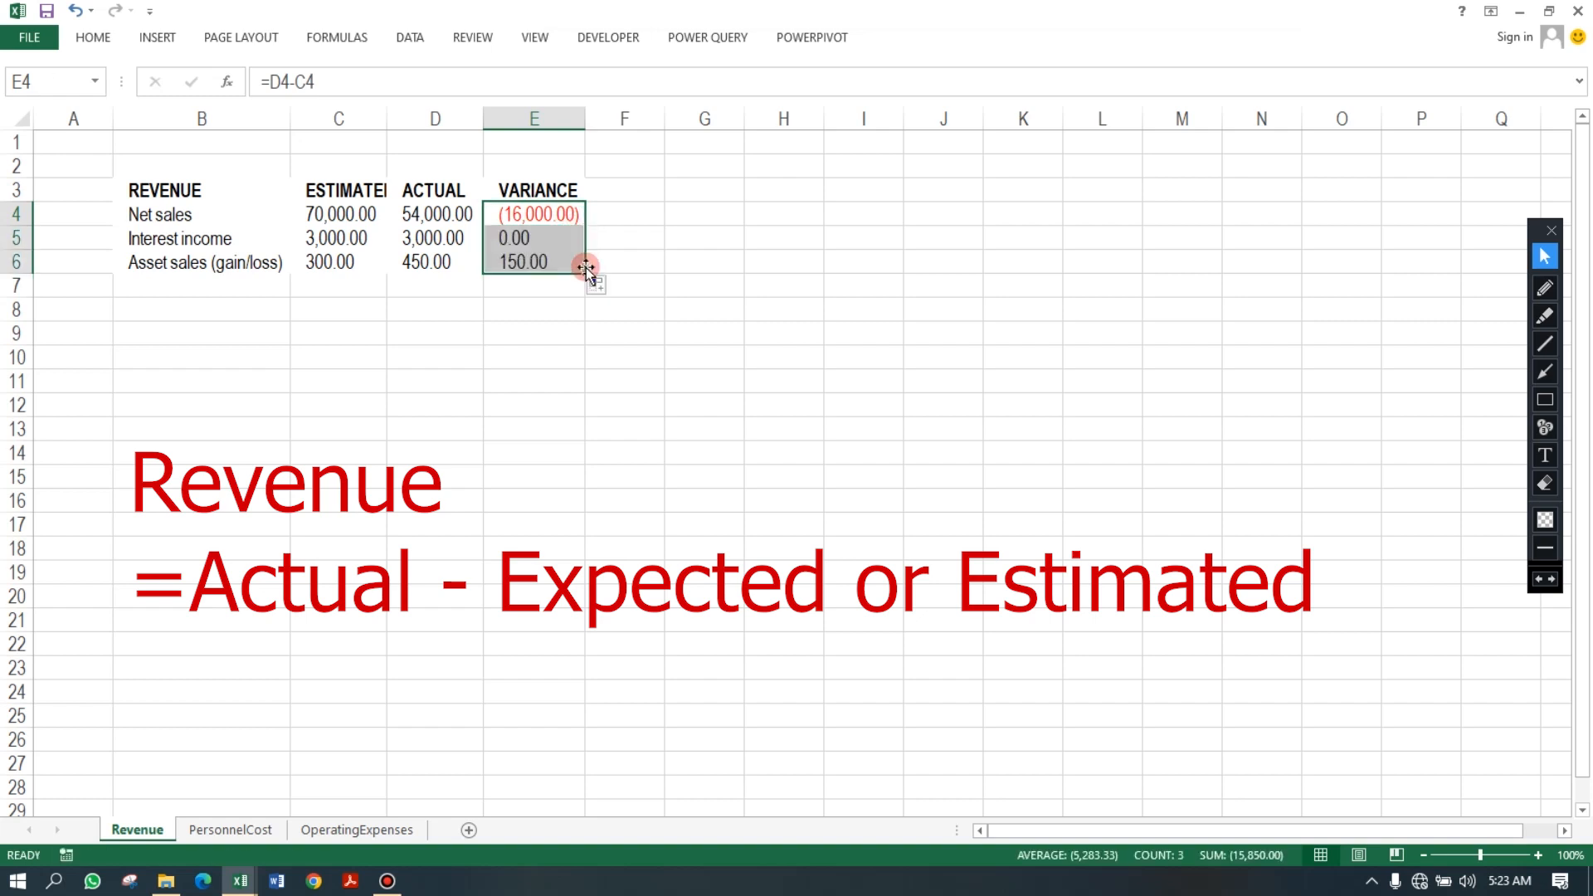
On the PersonnelCost sheet, enter =C4-D4 (estimated minus actual) in E4 and fill it down to E6.
left_click(448, 259)
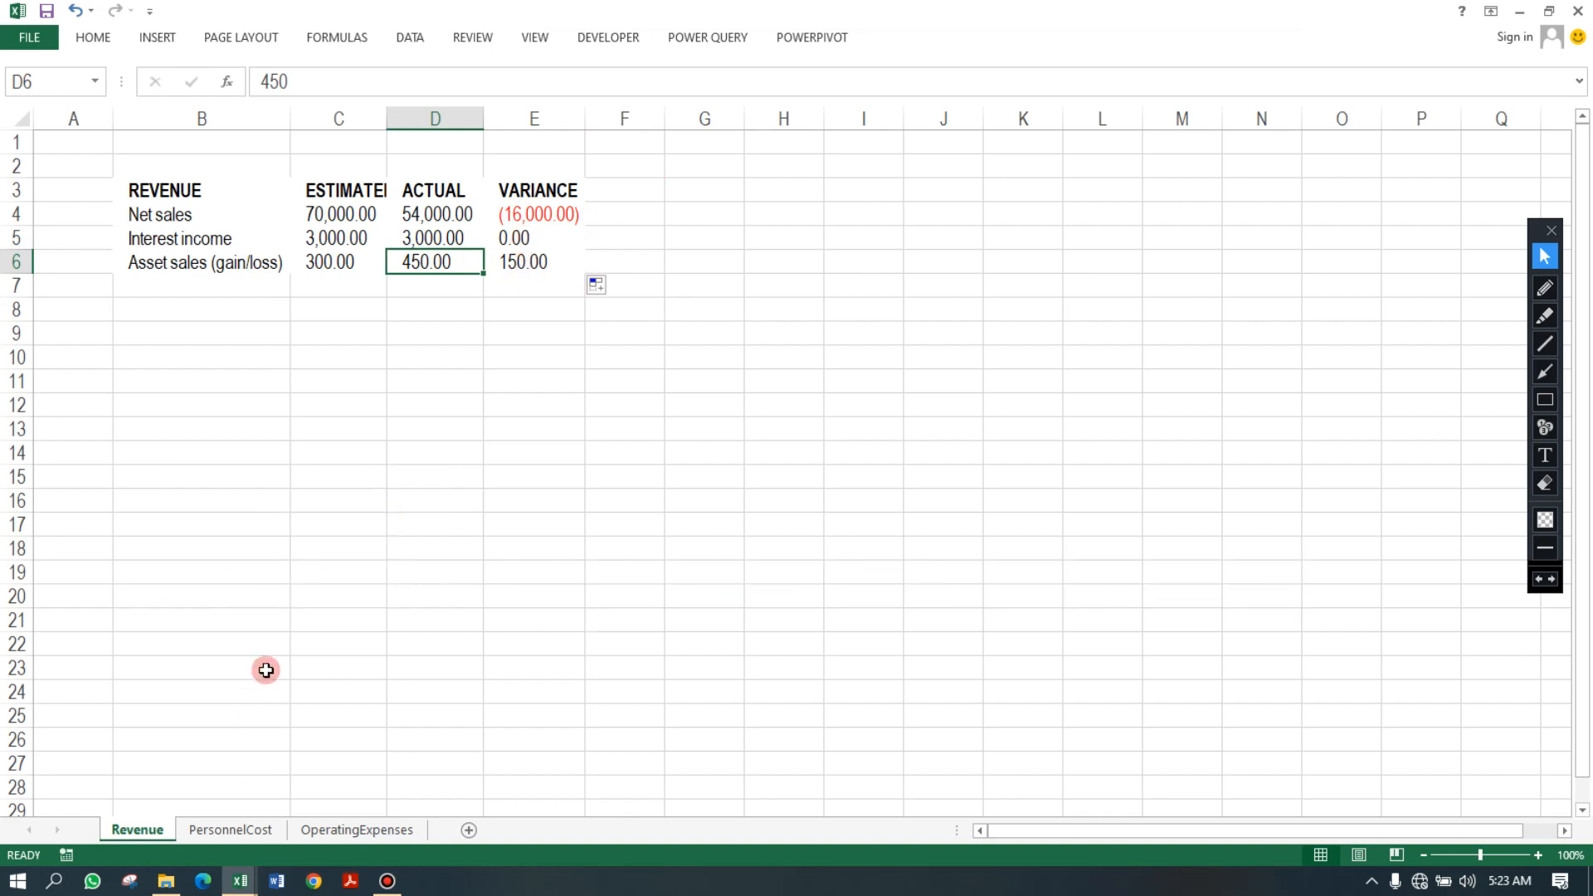
left_click(230, 830)
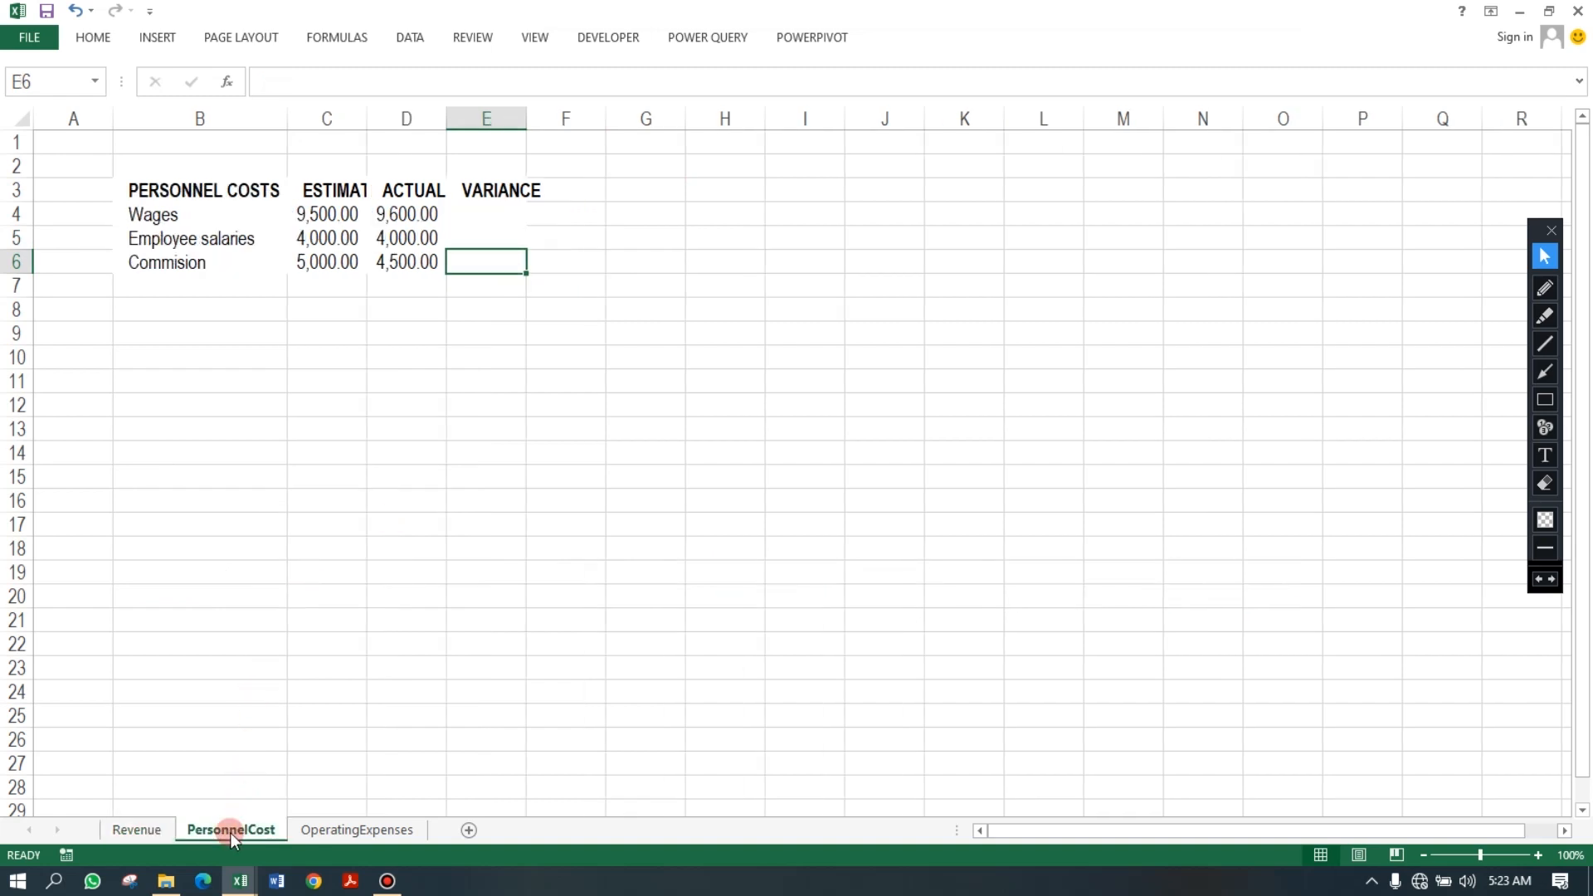
left_click(483, 209)
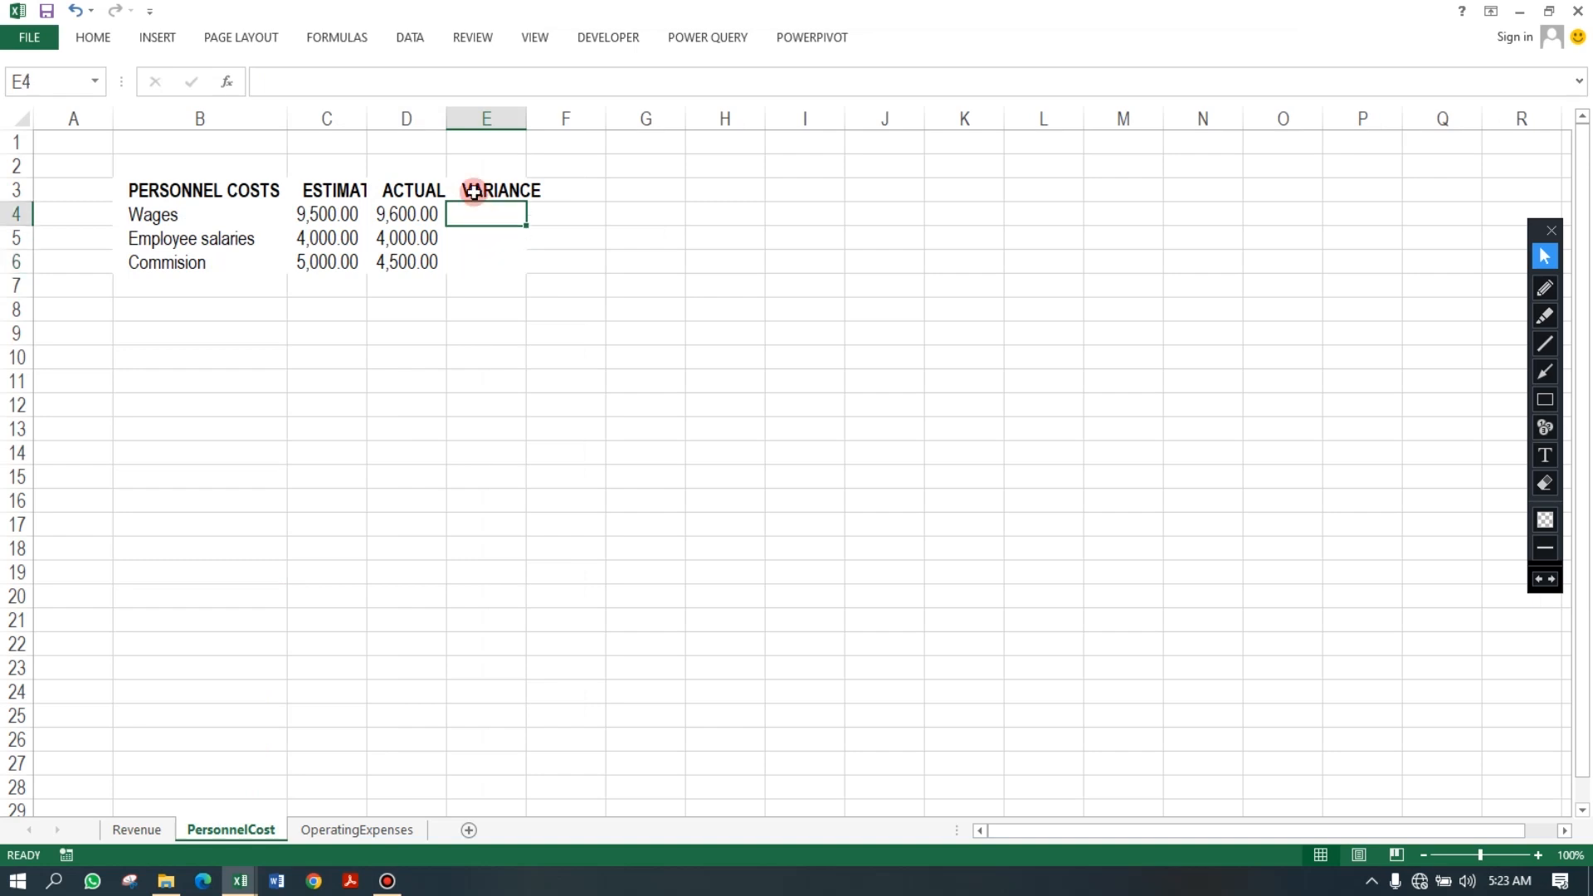
type("=")
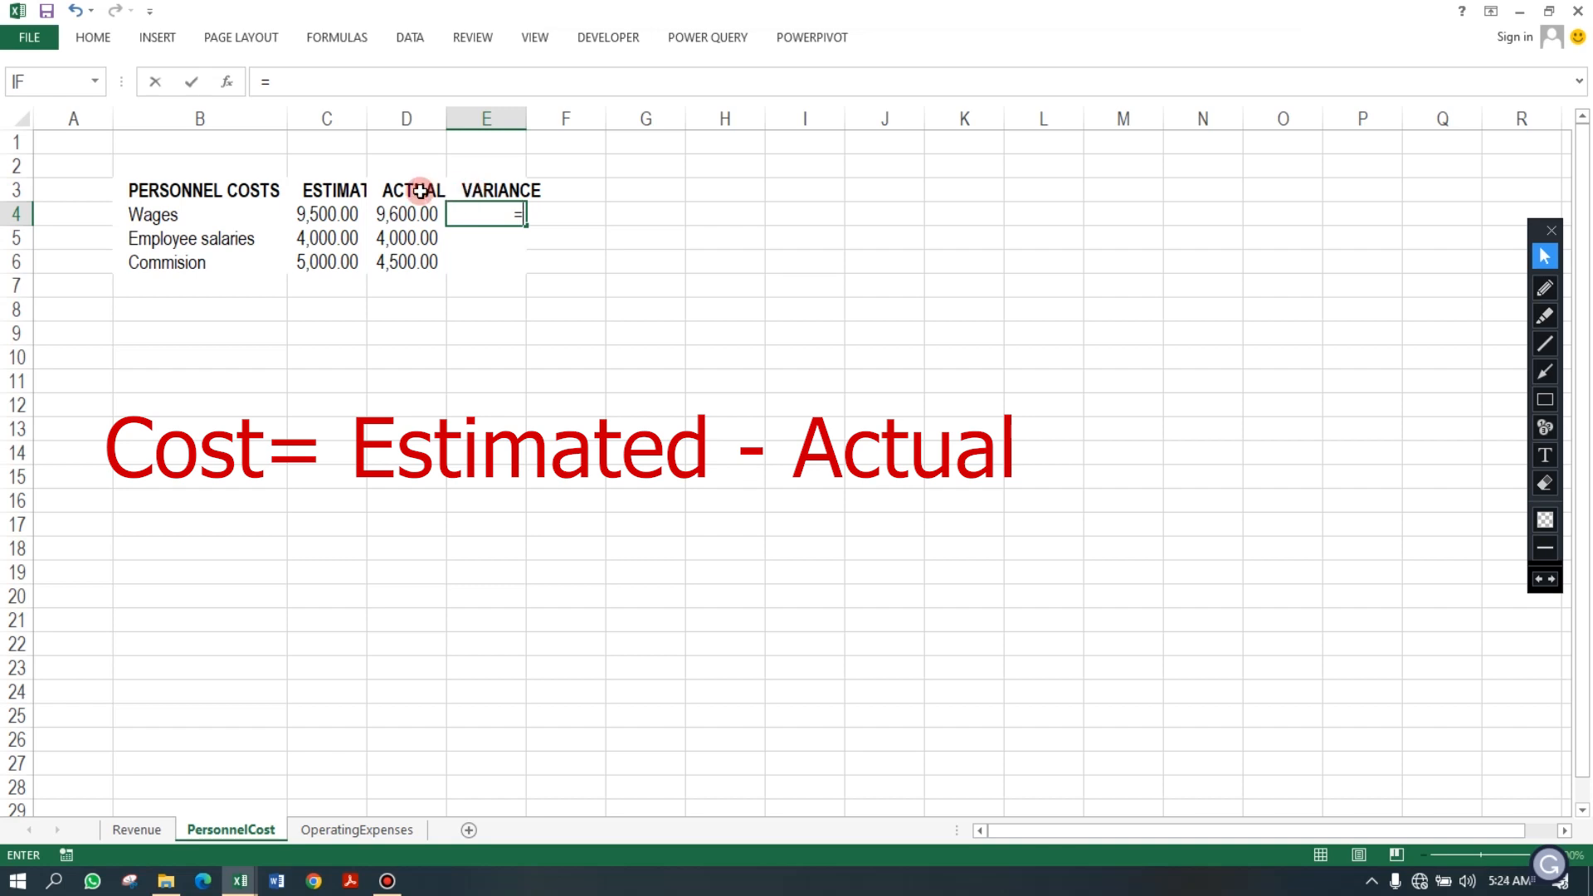
left_click(329, 214)
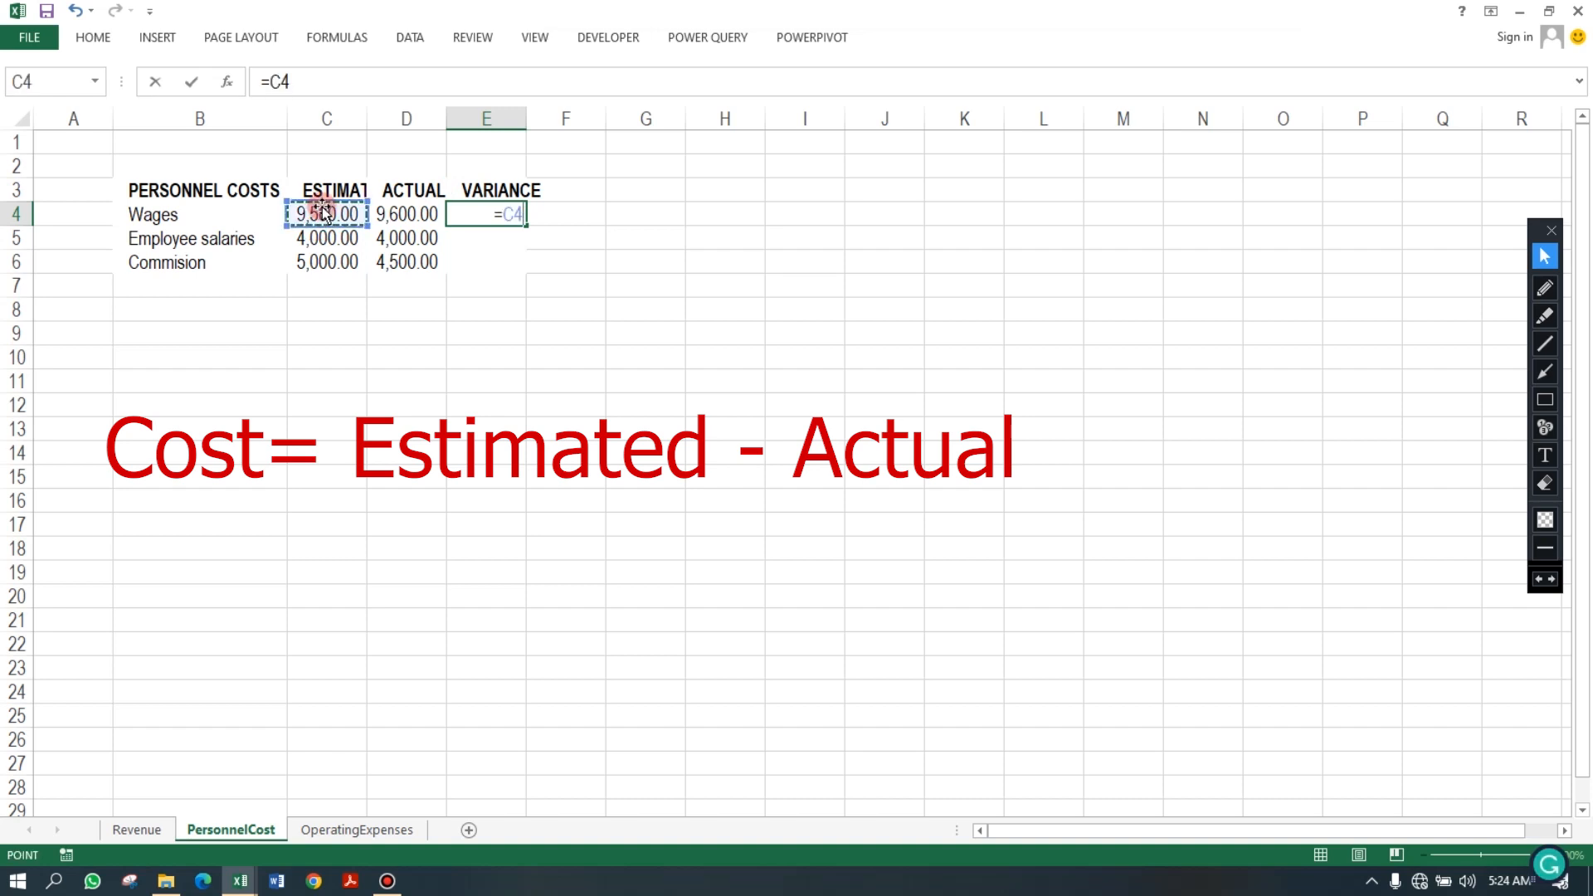
type("-")
left_click(414, 215)
key("Return")
left_click(511, 215)
double_click(526, 226)
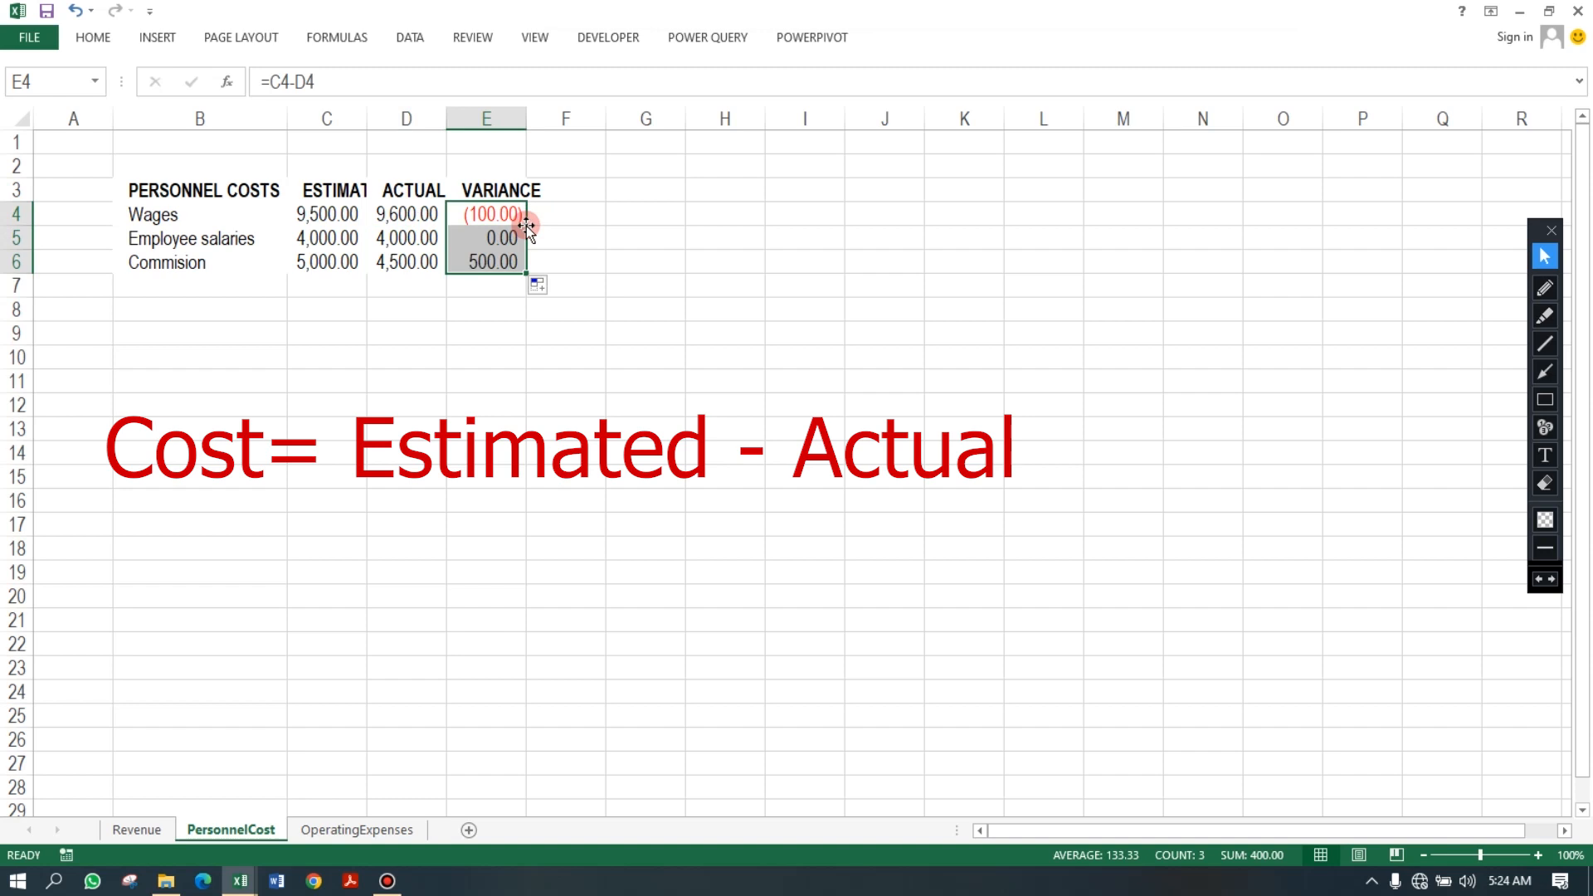
left_click(480, 215)
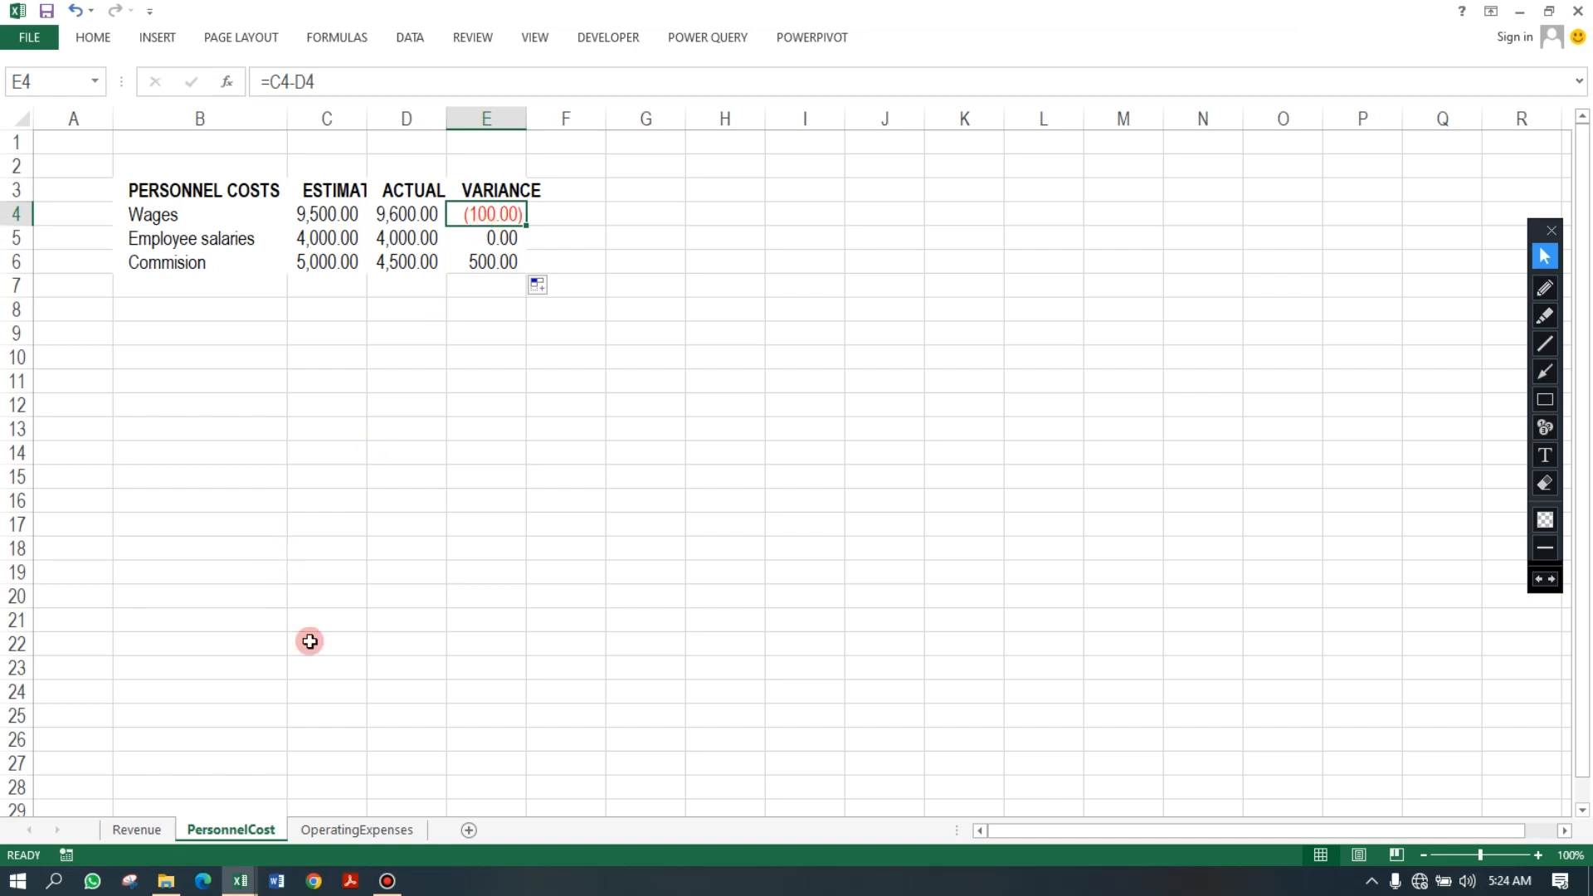
On the OperatingExpenses sheet, enter =C3-D3 in E3 and fill it down to E22.
left_click(362, 830)
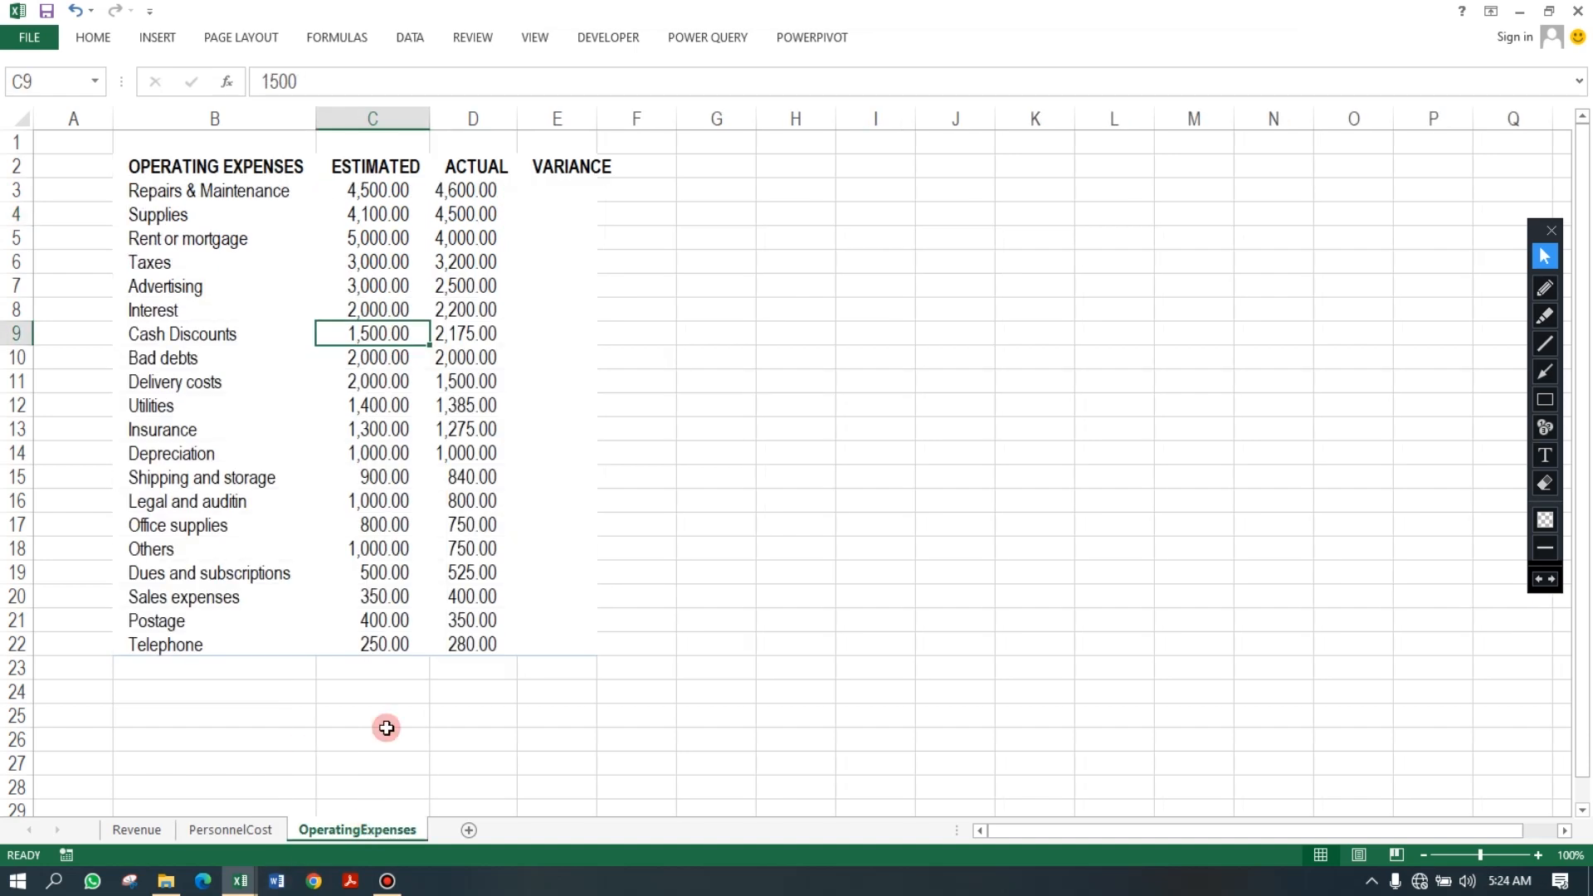
left_click(564, 186)
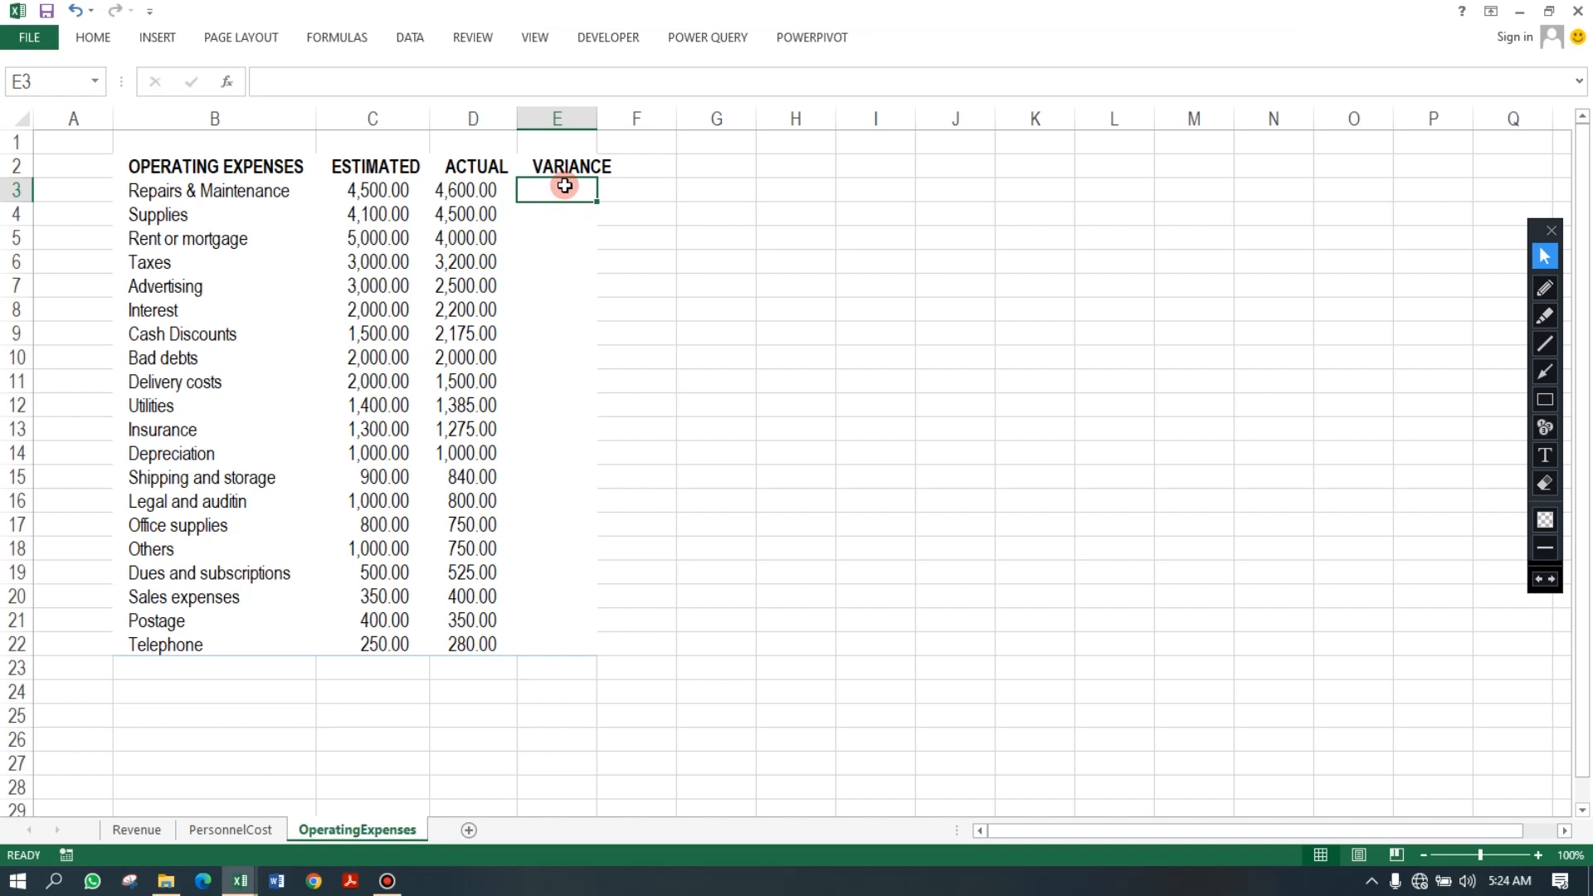
type("=")
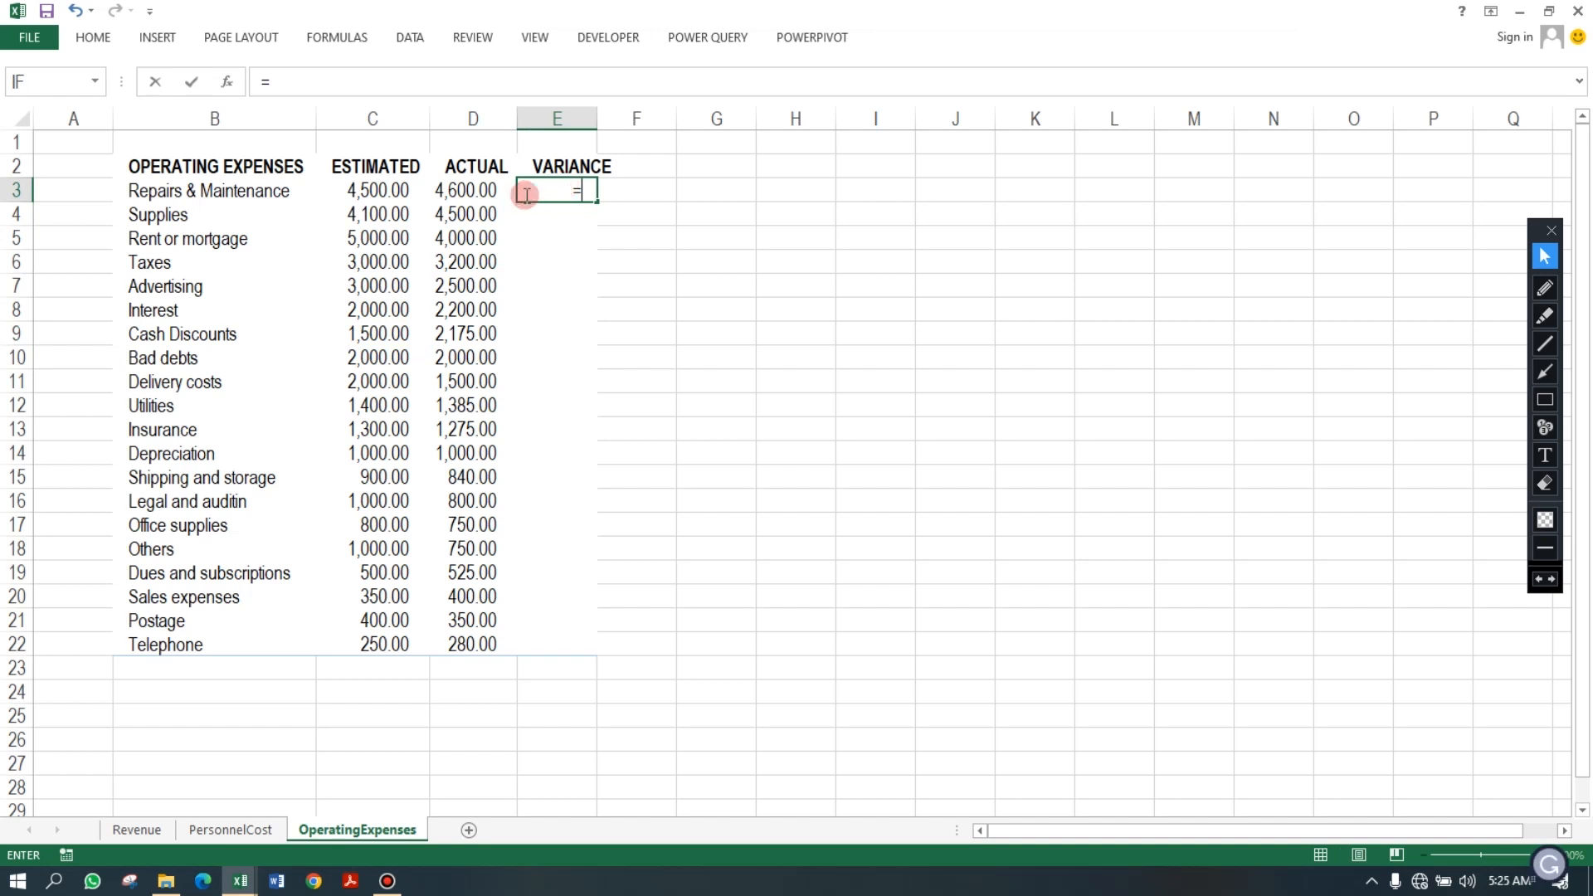
left_click(395, 187)
type("-")
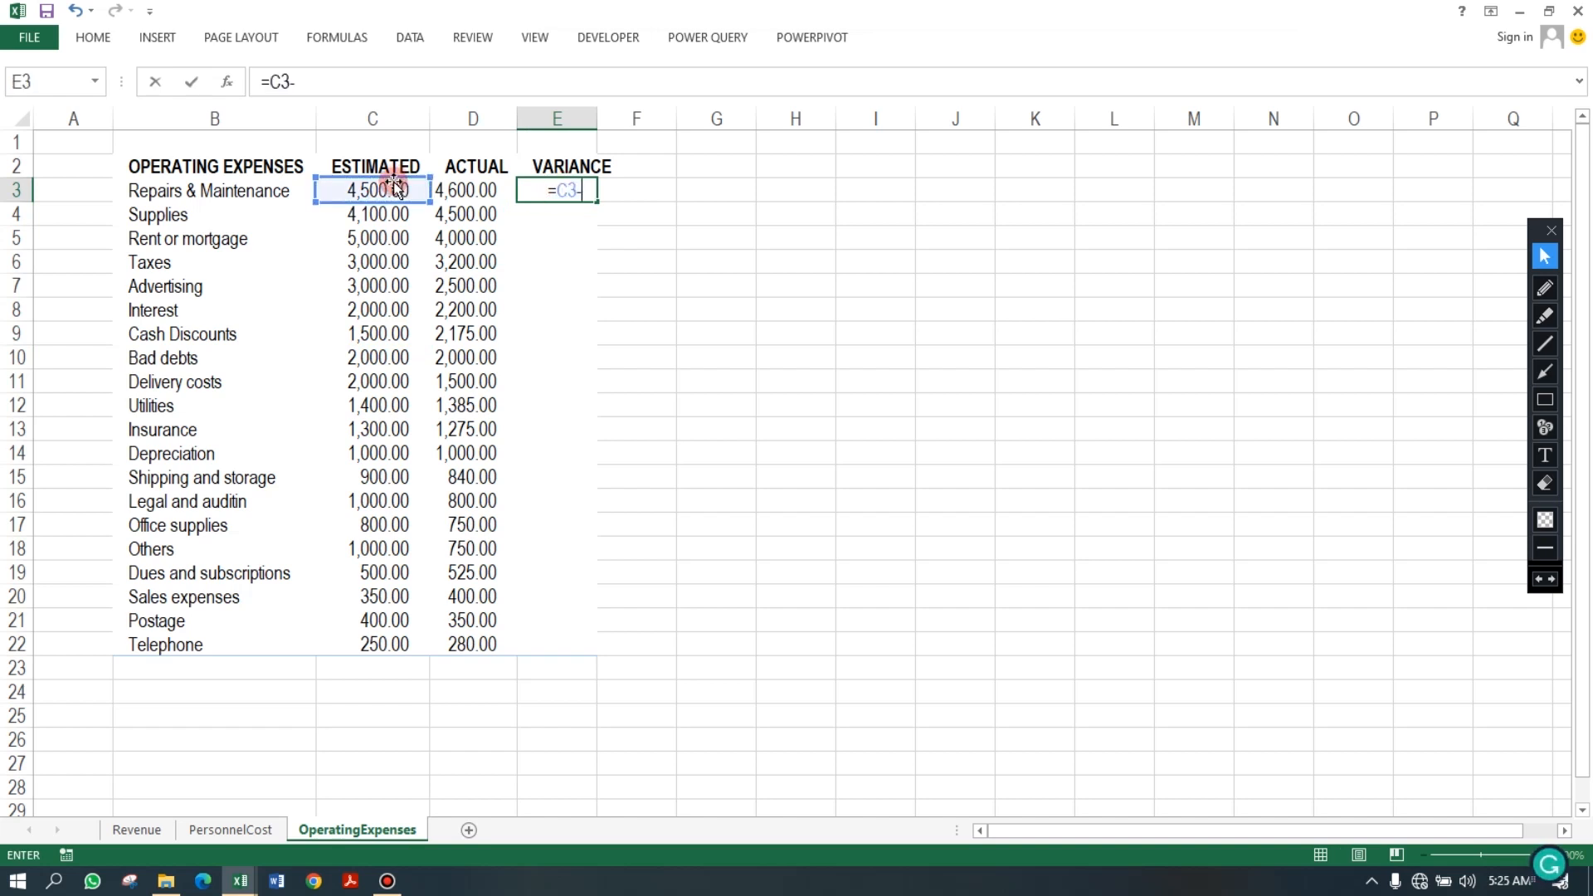
left_click(474, 190)
key("Return")
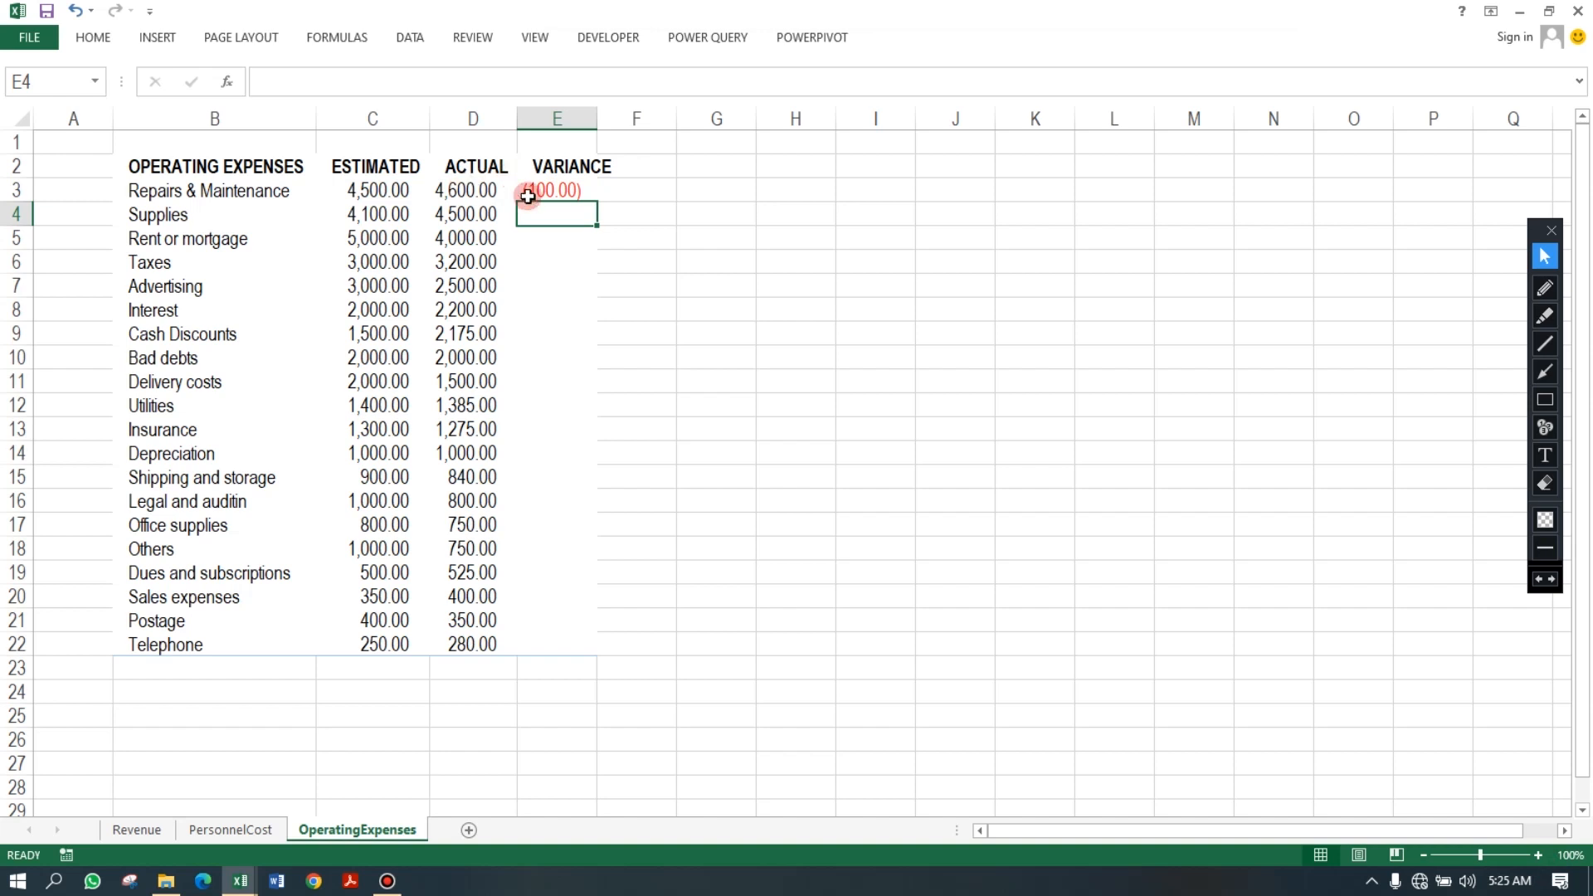
left_click(569, 186)
double_click(597, 202)
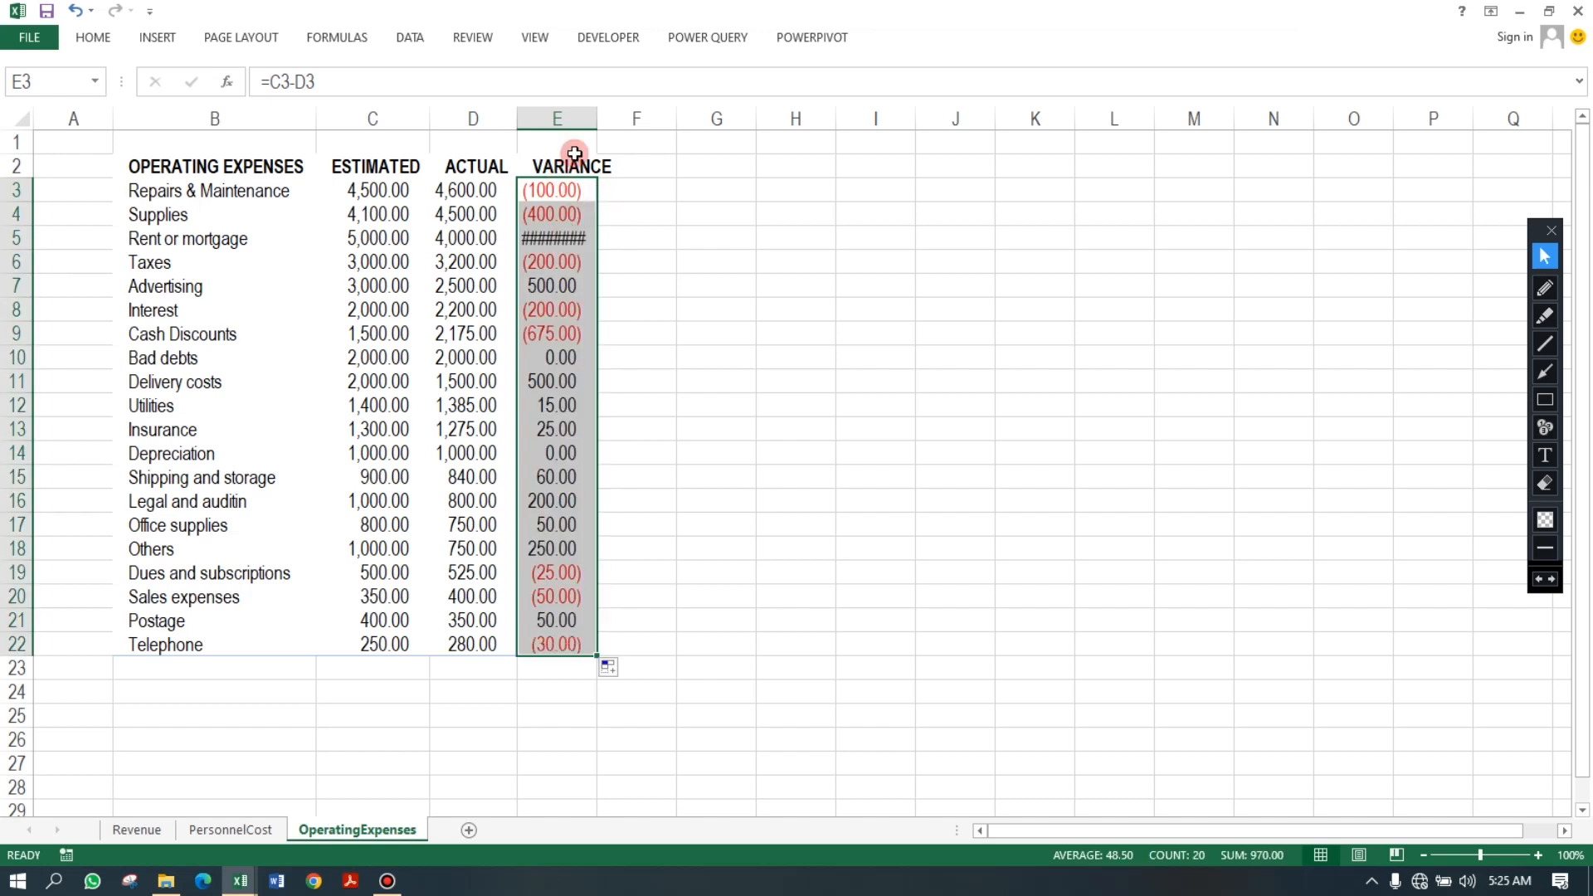
Autofit the VARIANCE column E so every operating expense variance displays fully.
double_click(597, 119)
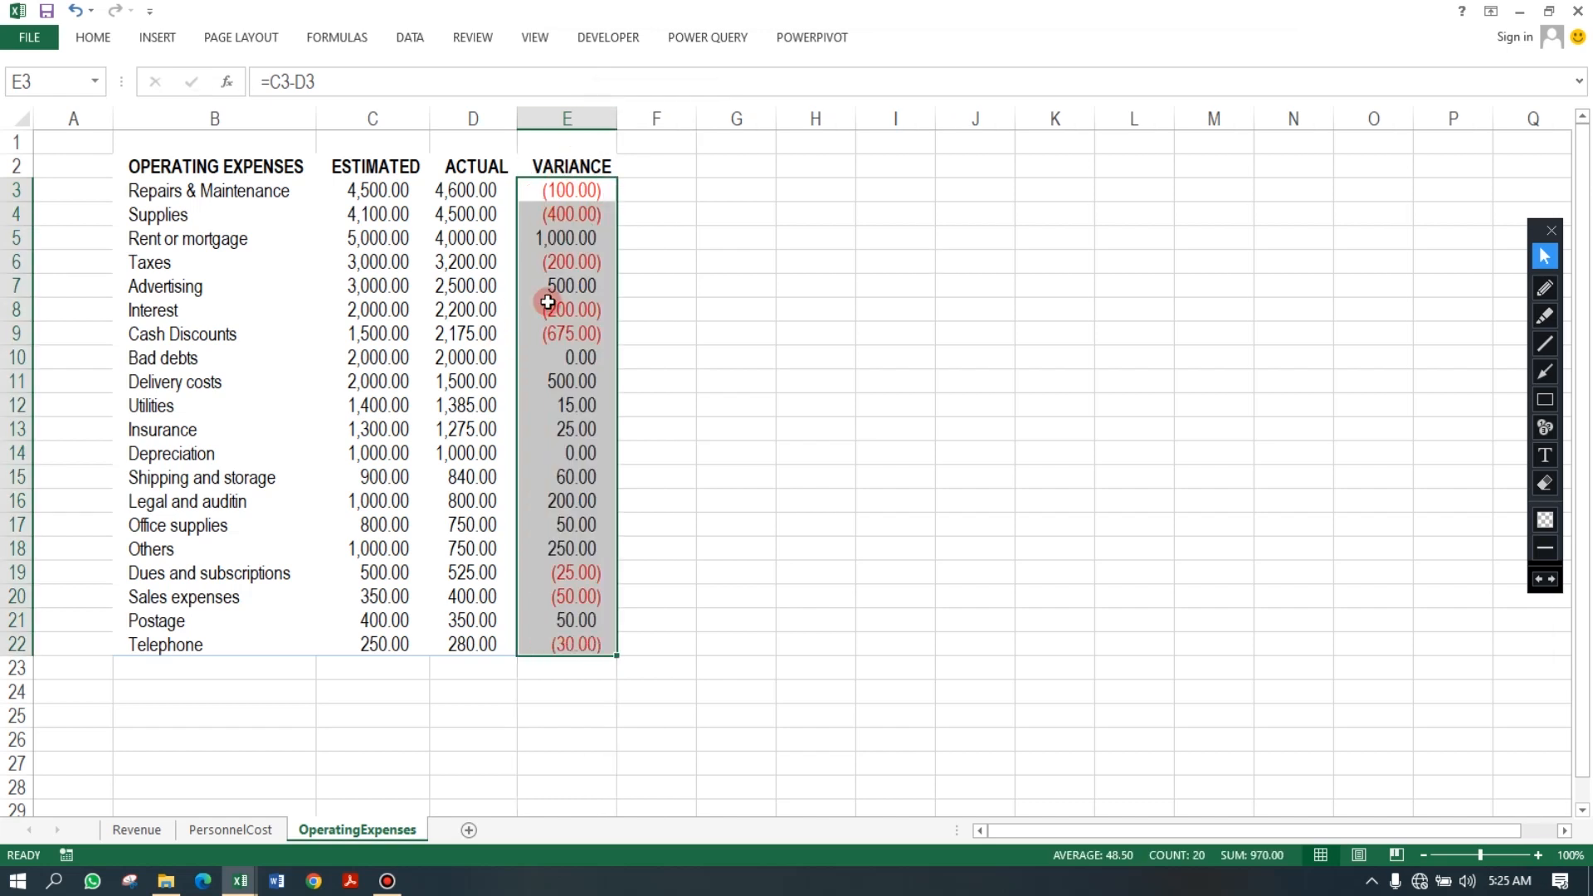
left_click(558, 242)
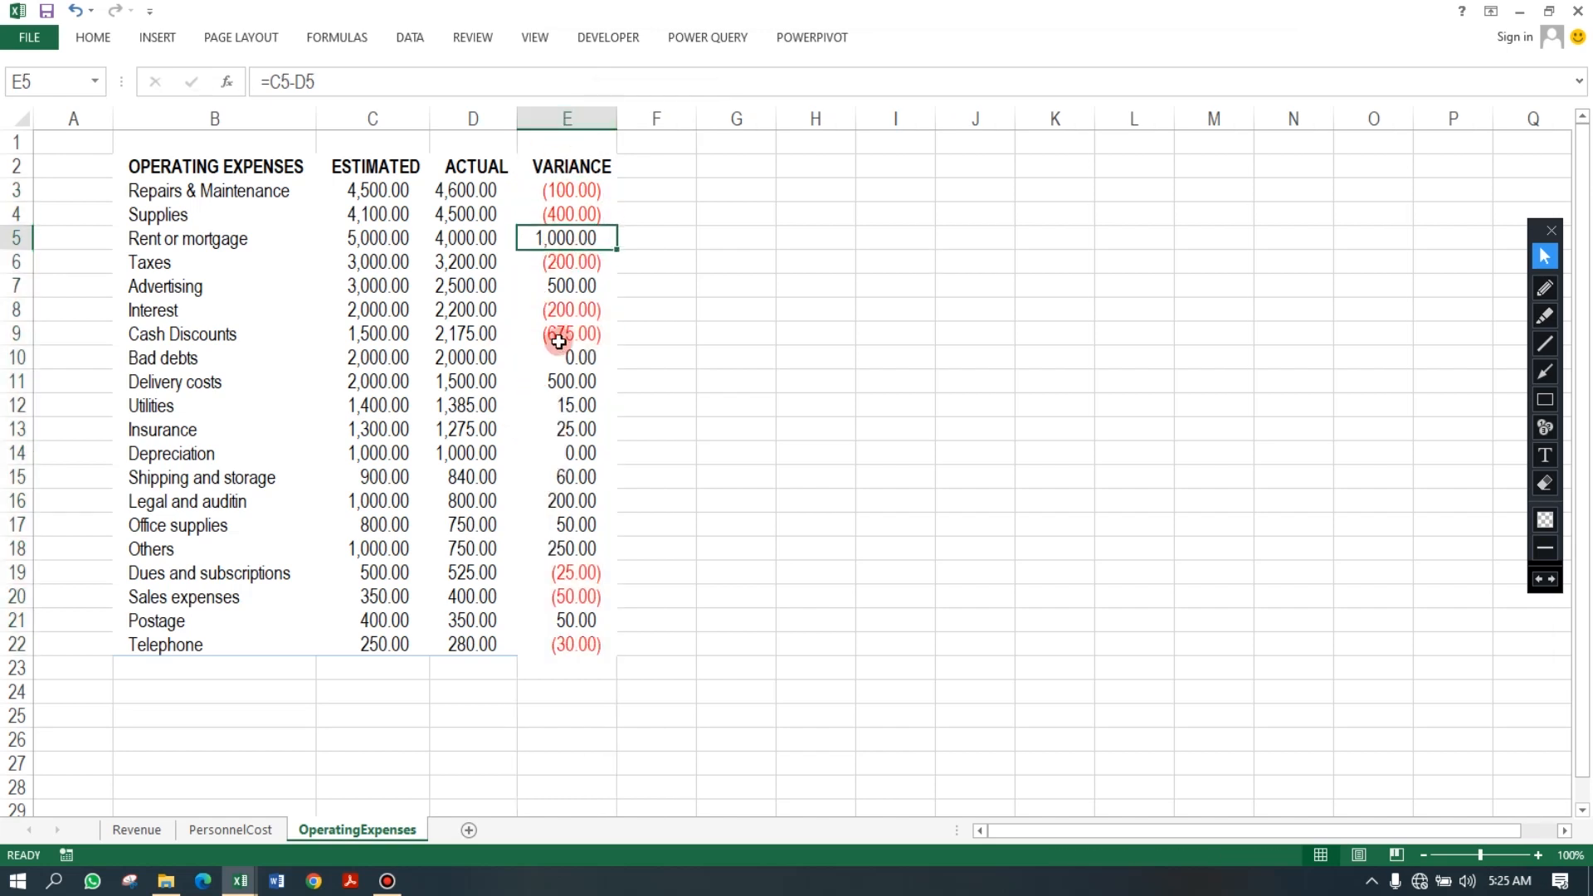
left_click(566, 189)
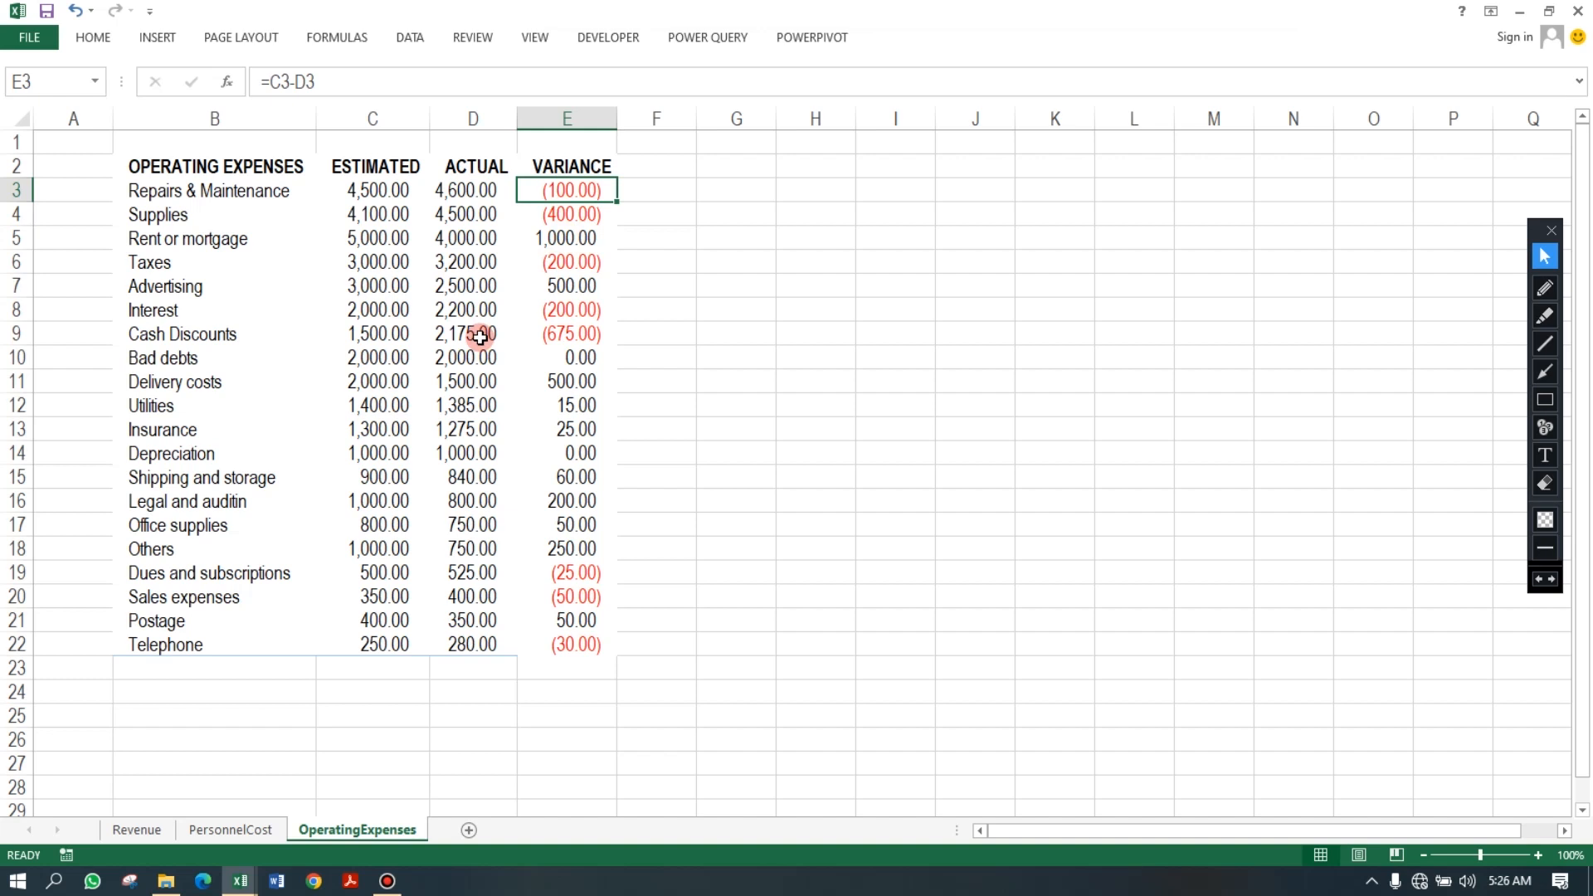
left_click(137, 830)
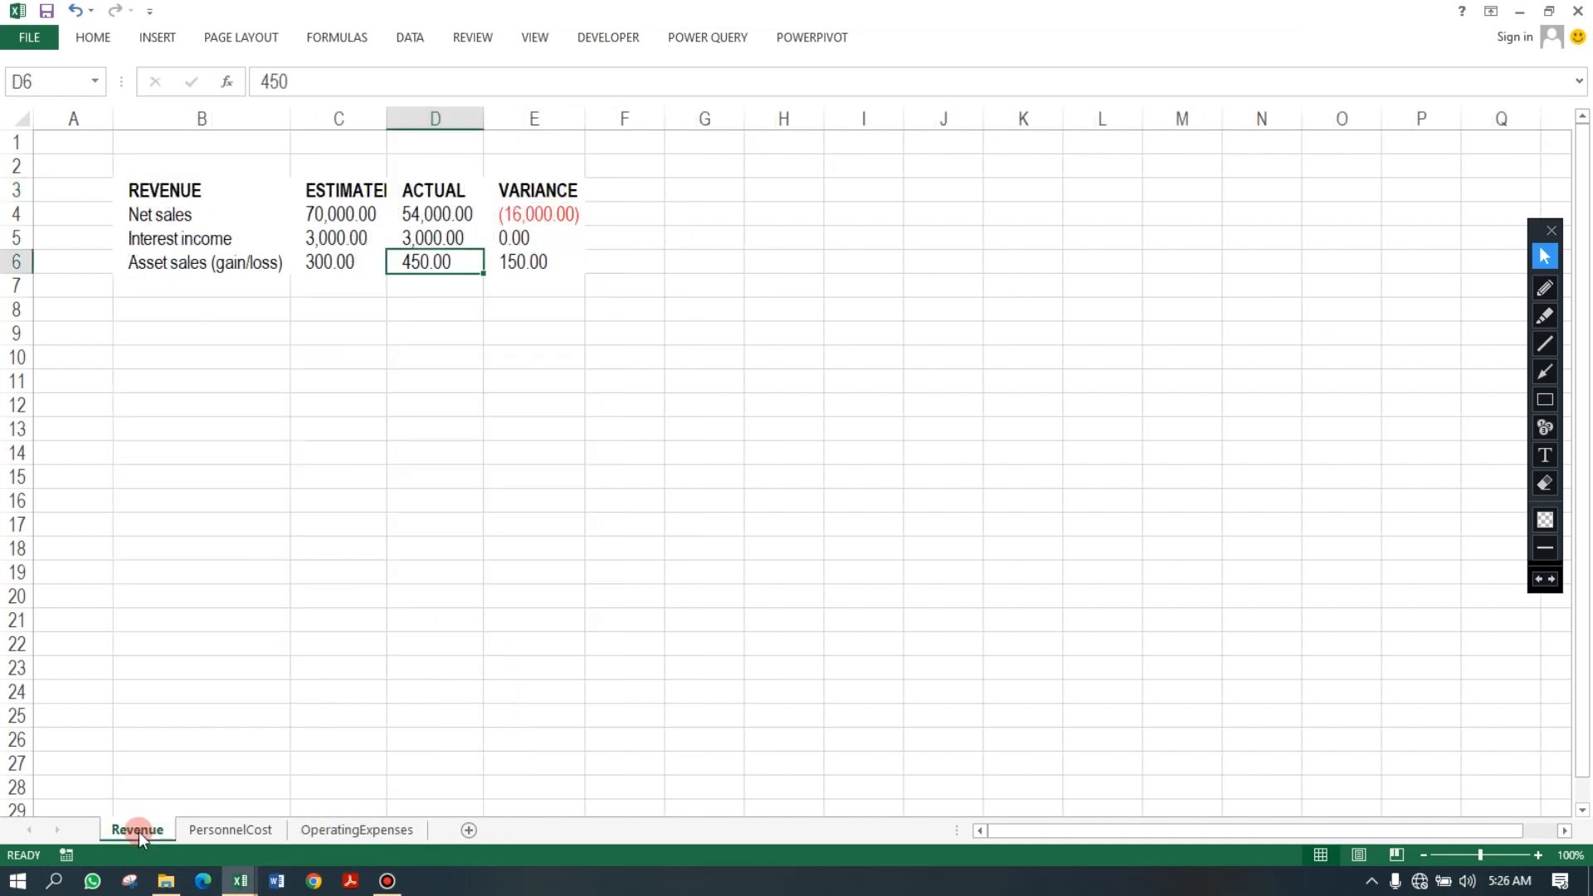
Insert a new worksheet, move it to the front of the tabs and rename it BudgetSummary.
left_click(506, 830)
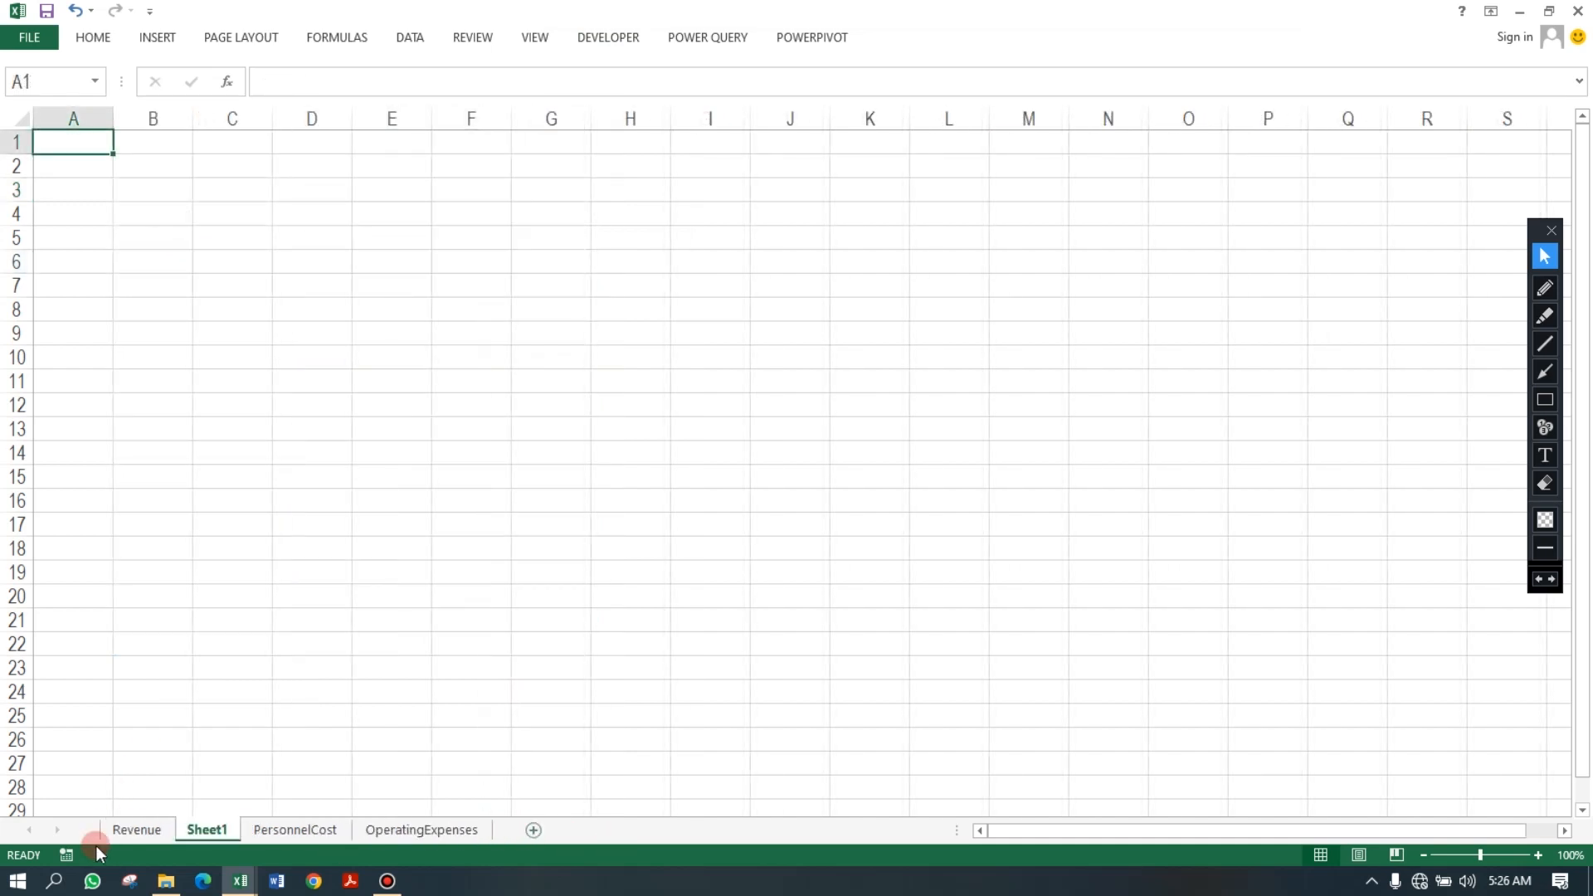
left_click_drag(128, 833, 113, 839)
double_click(123, 834)
type("BudgetSummary")
key("Return")
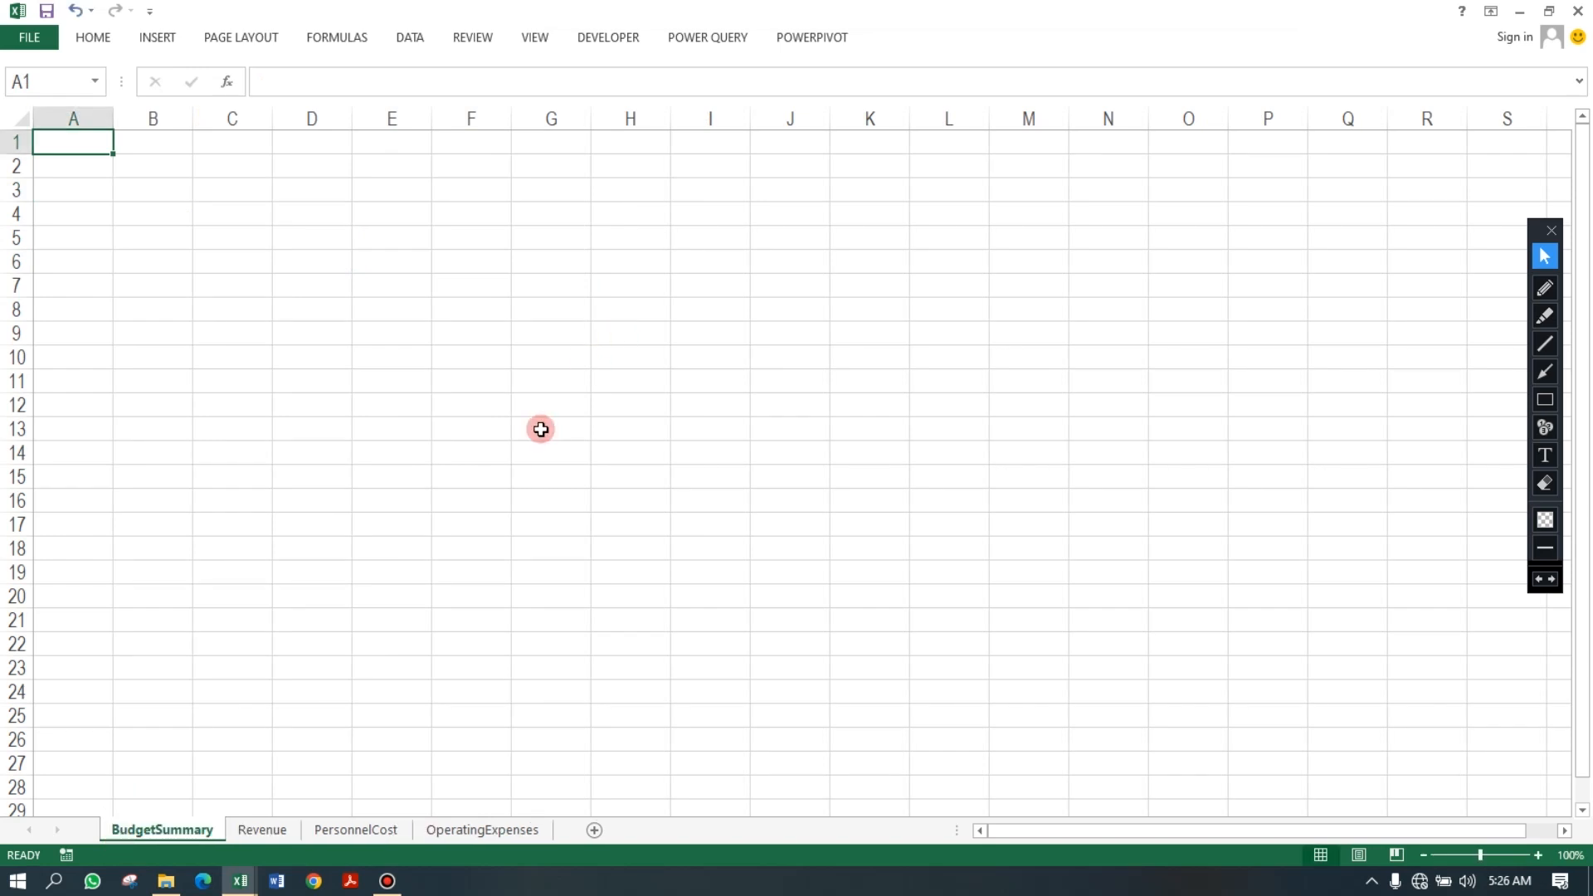
On the Revenue sheet, AutoSum the ESTIMATED values into C7 and fill the total across to E7.
left_click(261, 830)
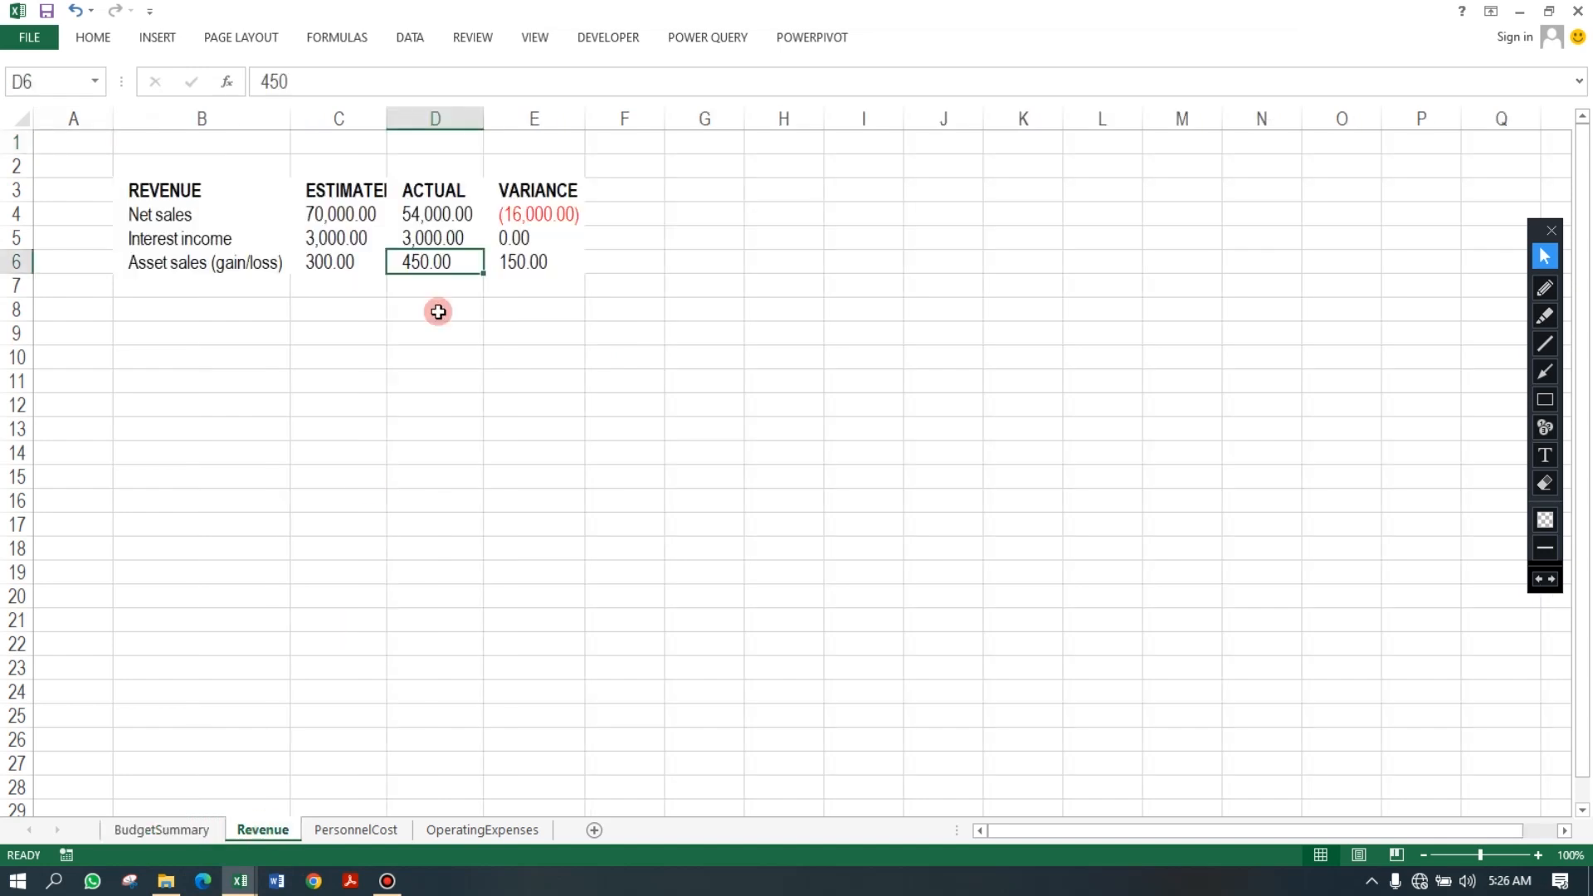
left_click(330, 282)
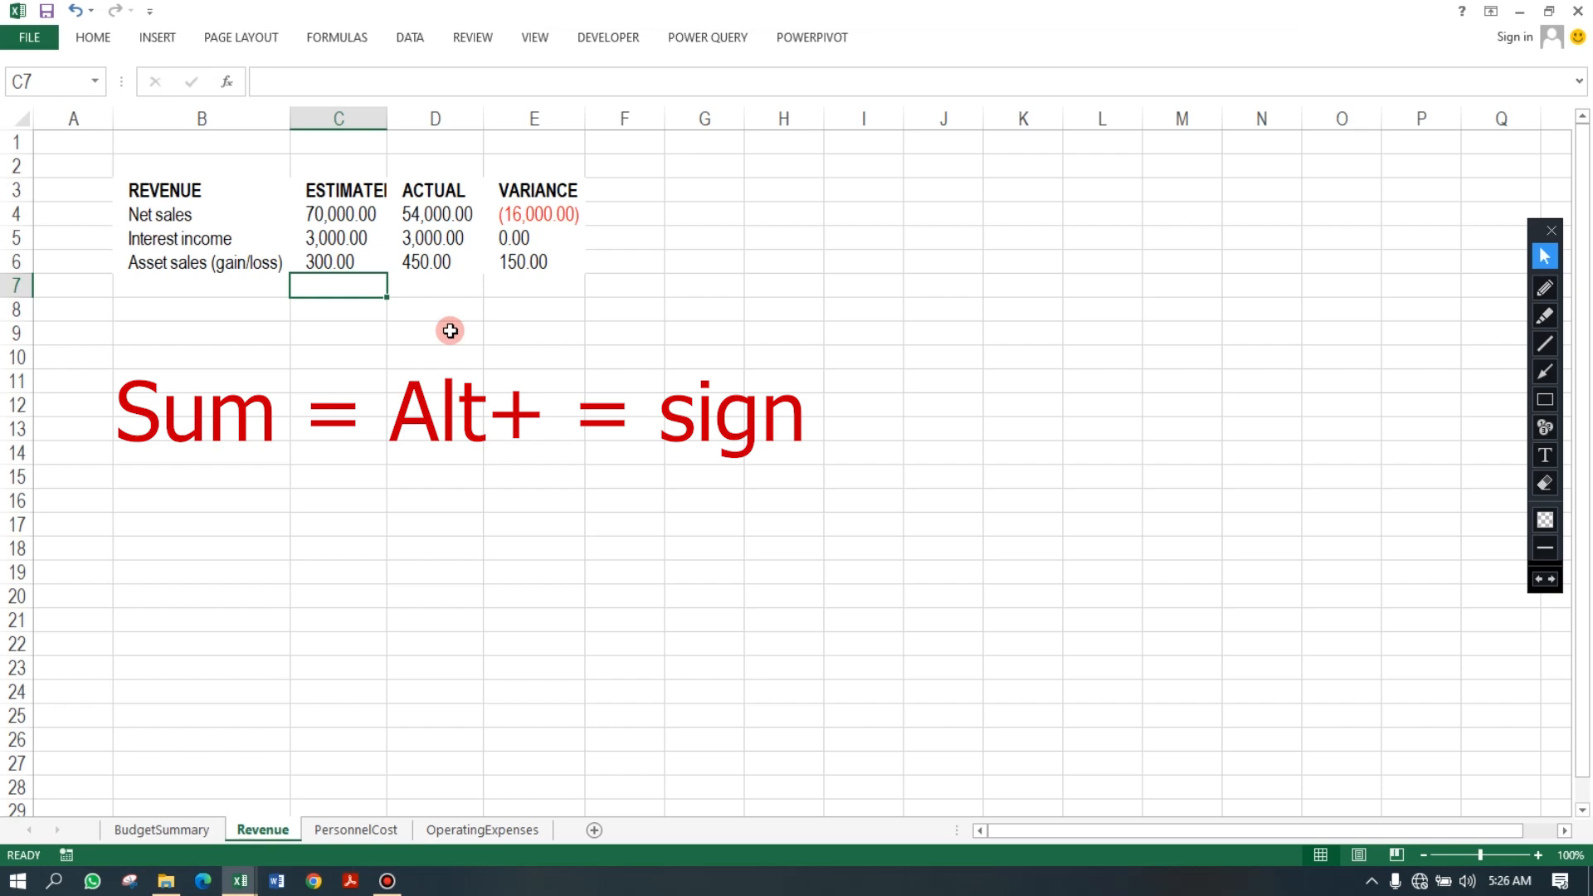
key("alt+equal")
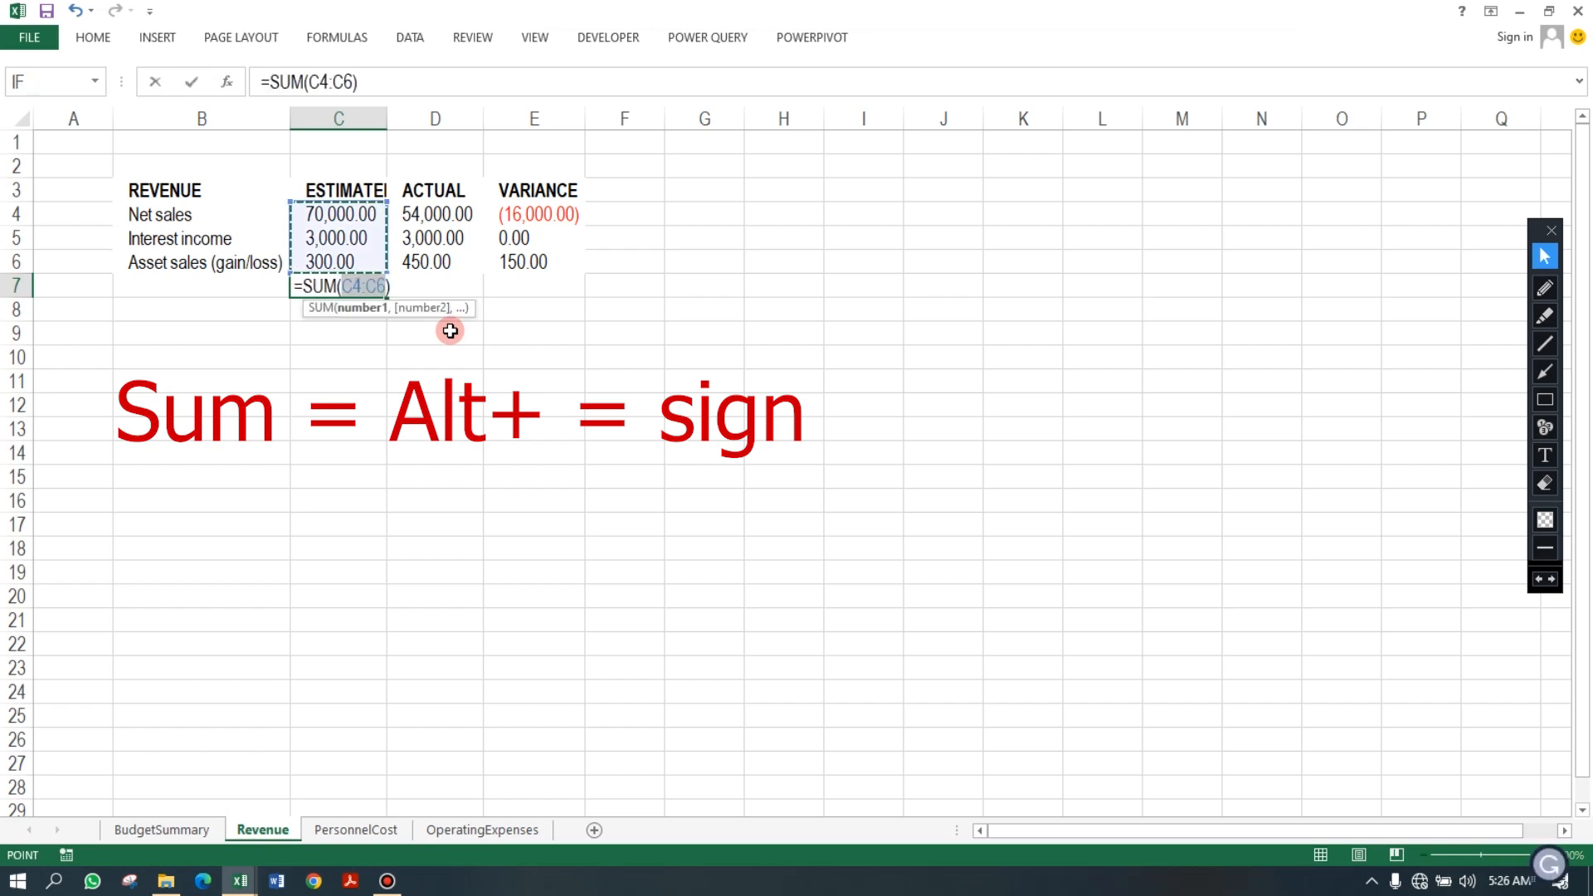
key("Return")
left_click(355, 281)
left_click_drag(470, 299, 542, 299)
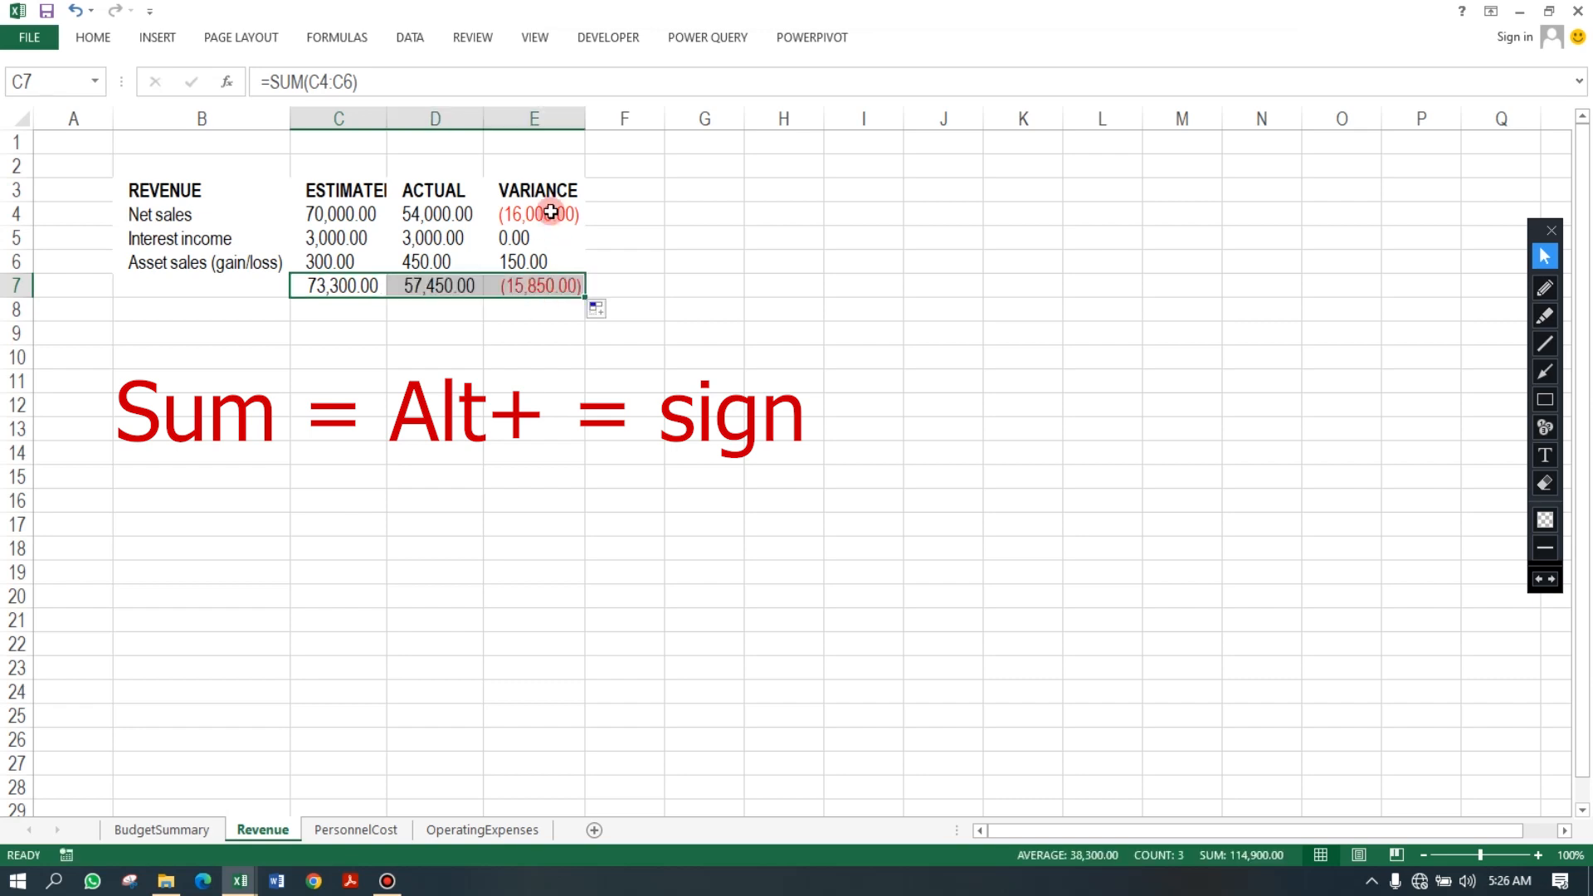
On the PersonnelCost sheet, AutoSum C4:C6 into C7, fill it across to E7, and autofit column D.
left_click(341, 829)
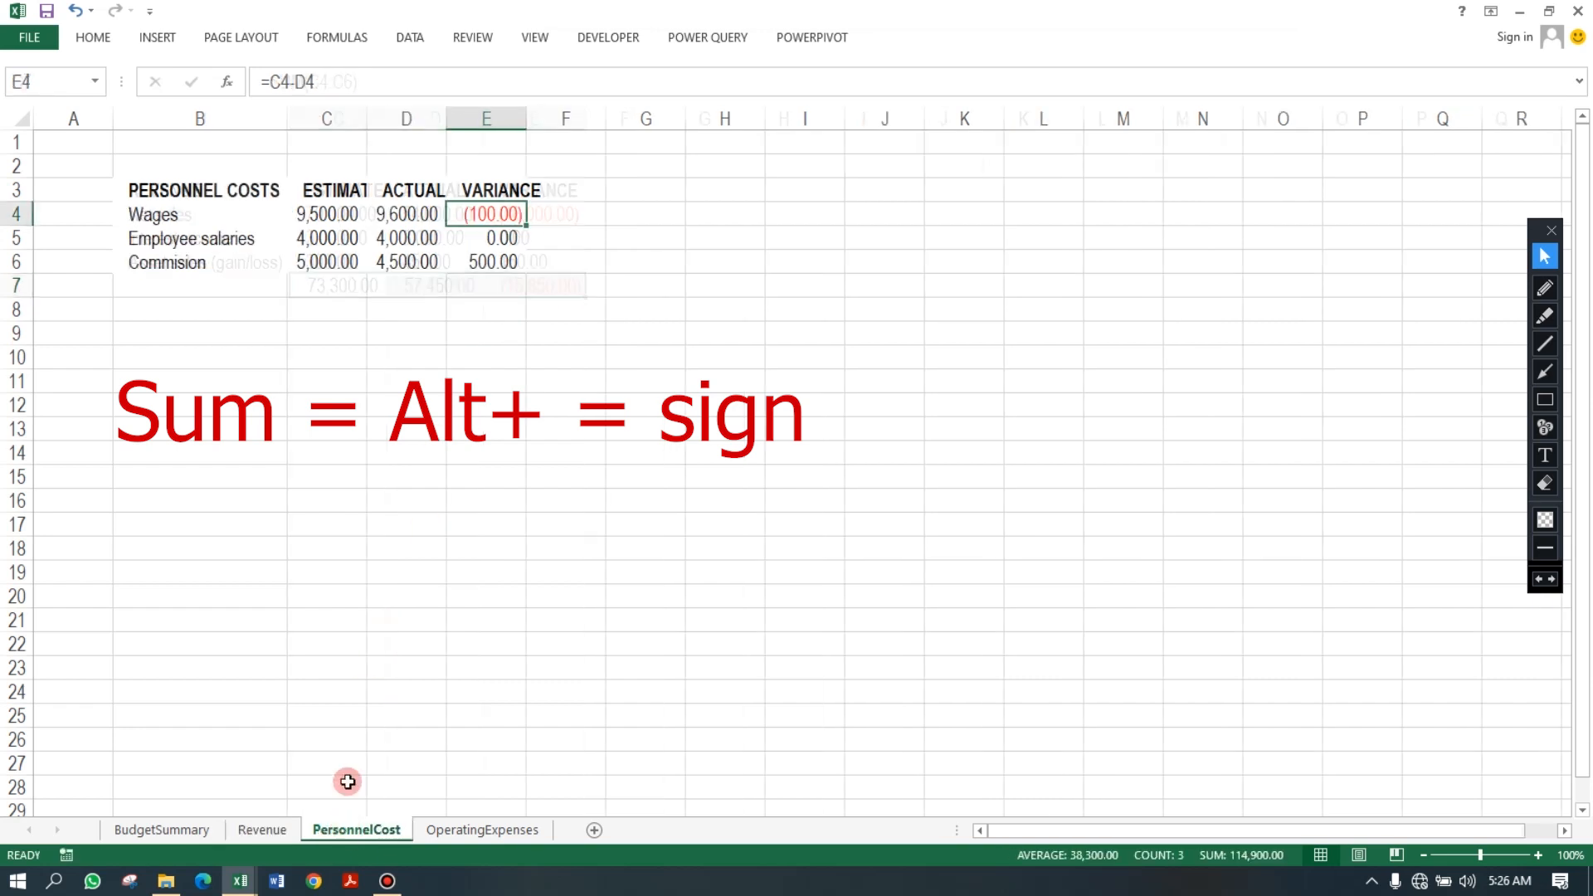
left_click(342, 284)
key("alt+equal")
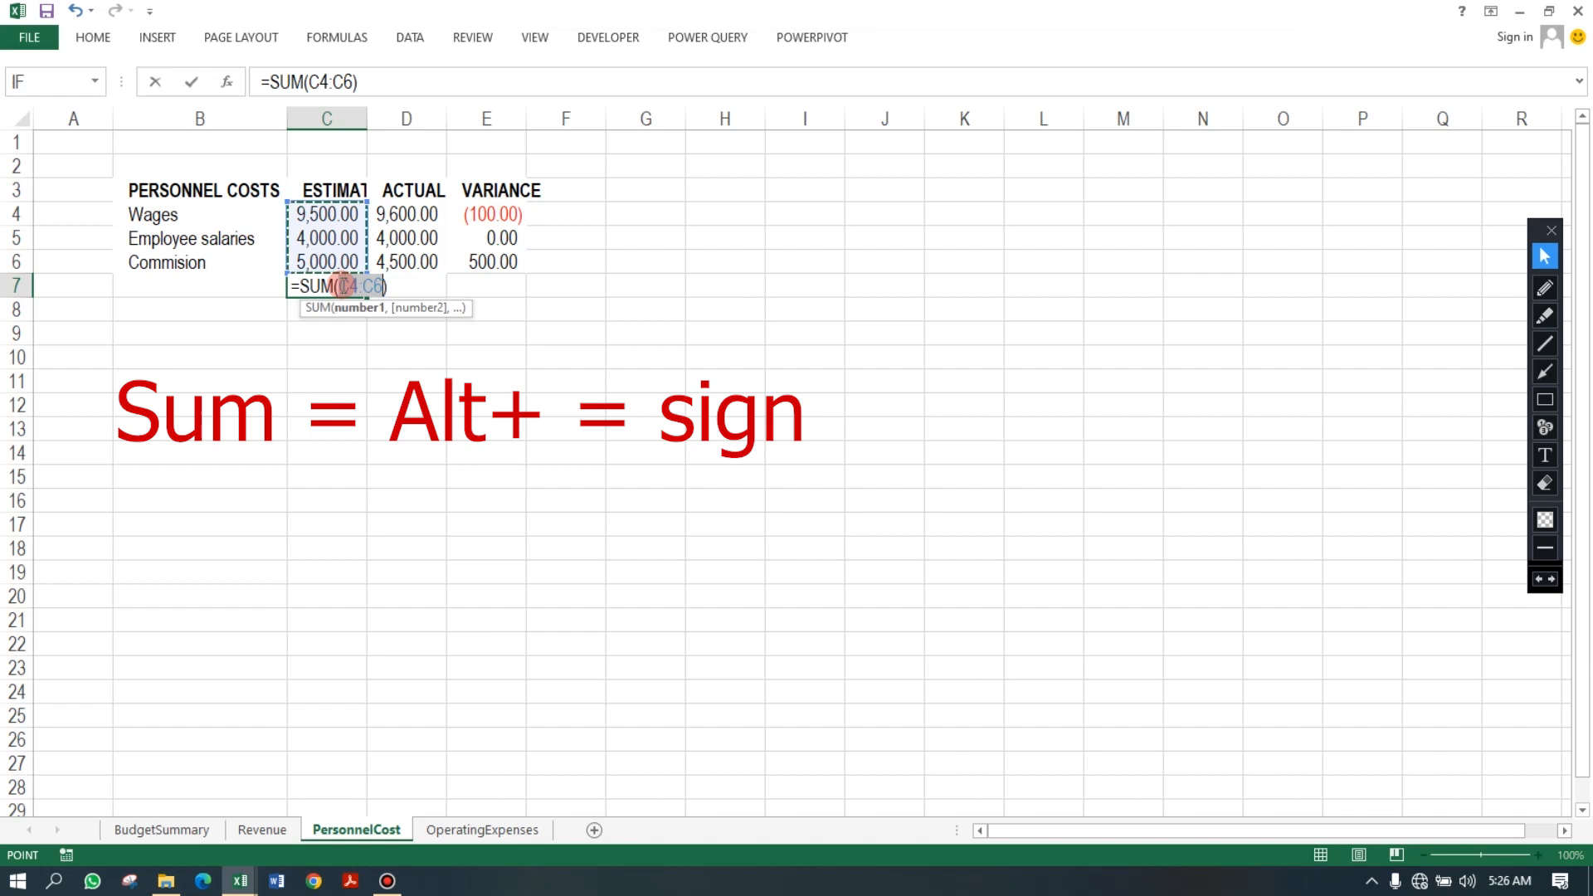
key("Return")
left_click(343, 285)
left_click_drag(372, 296, 517, 291)
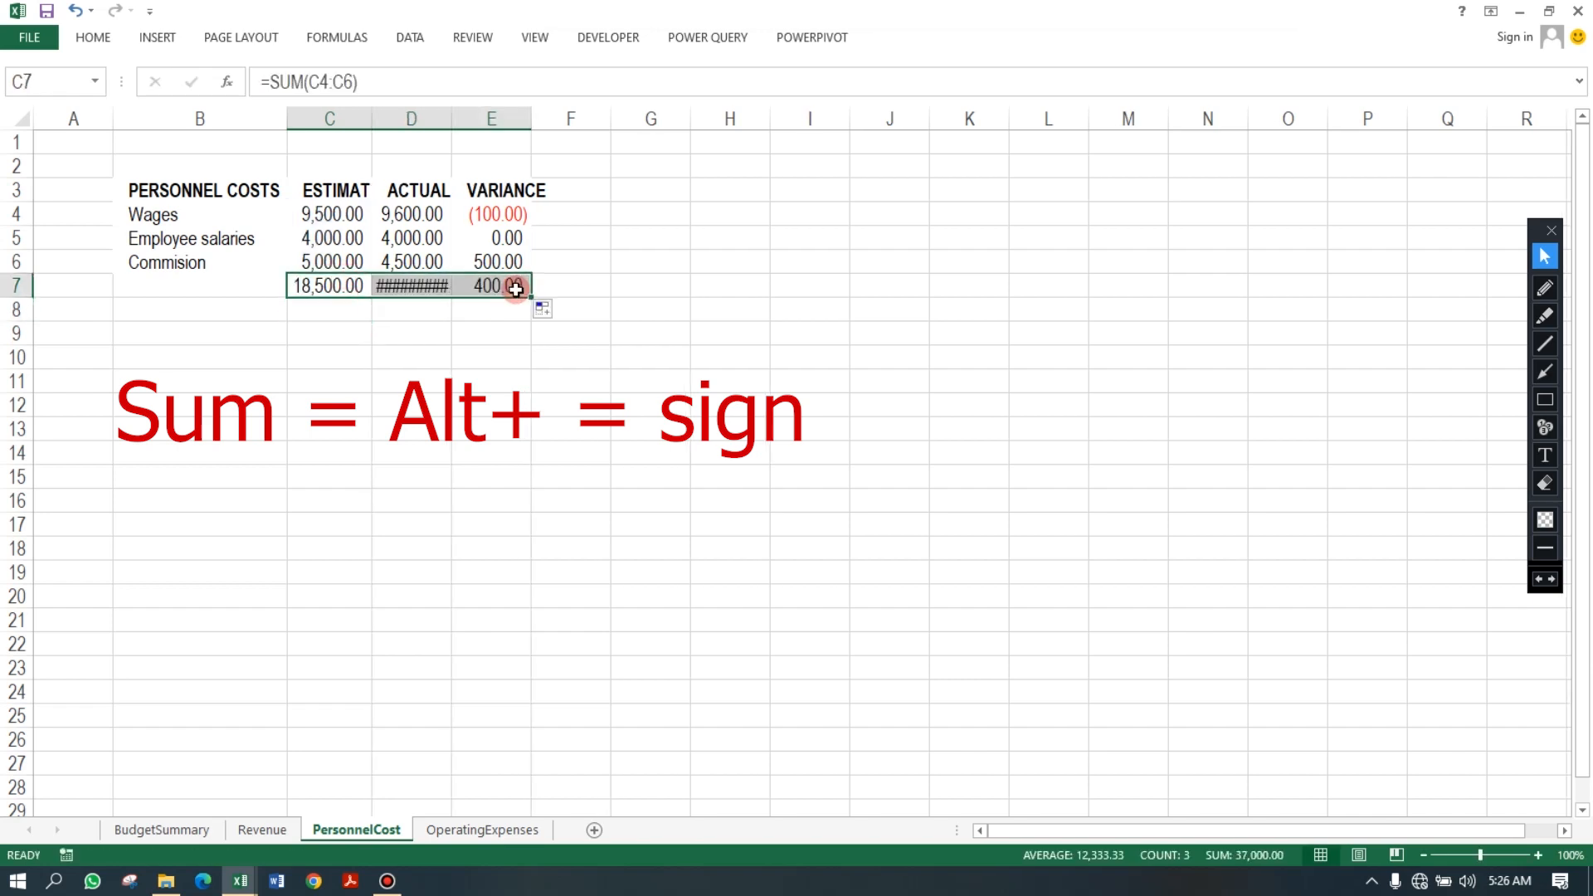
double_click(453, 118)
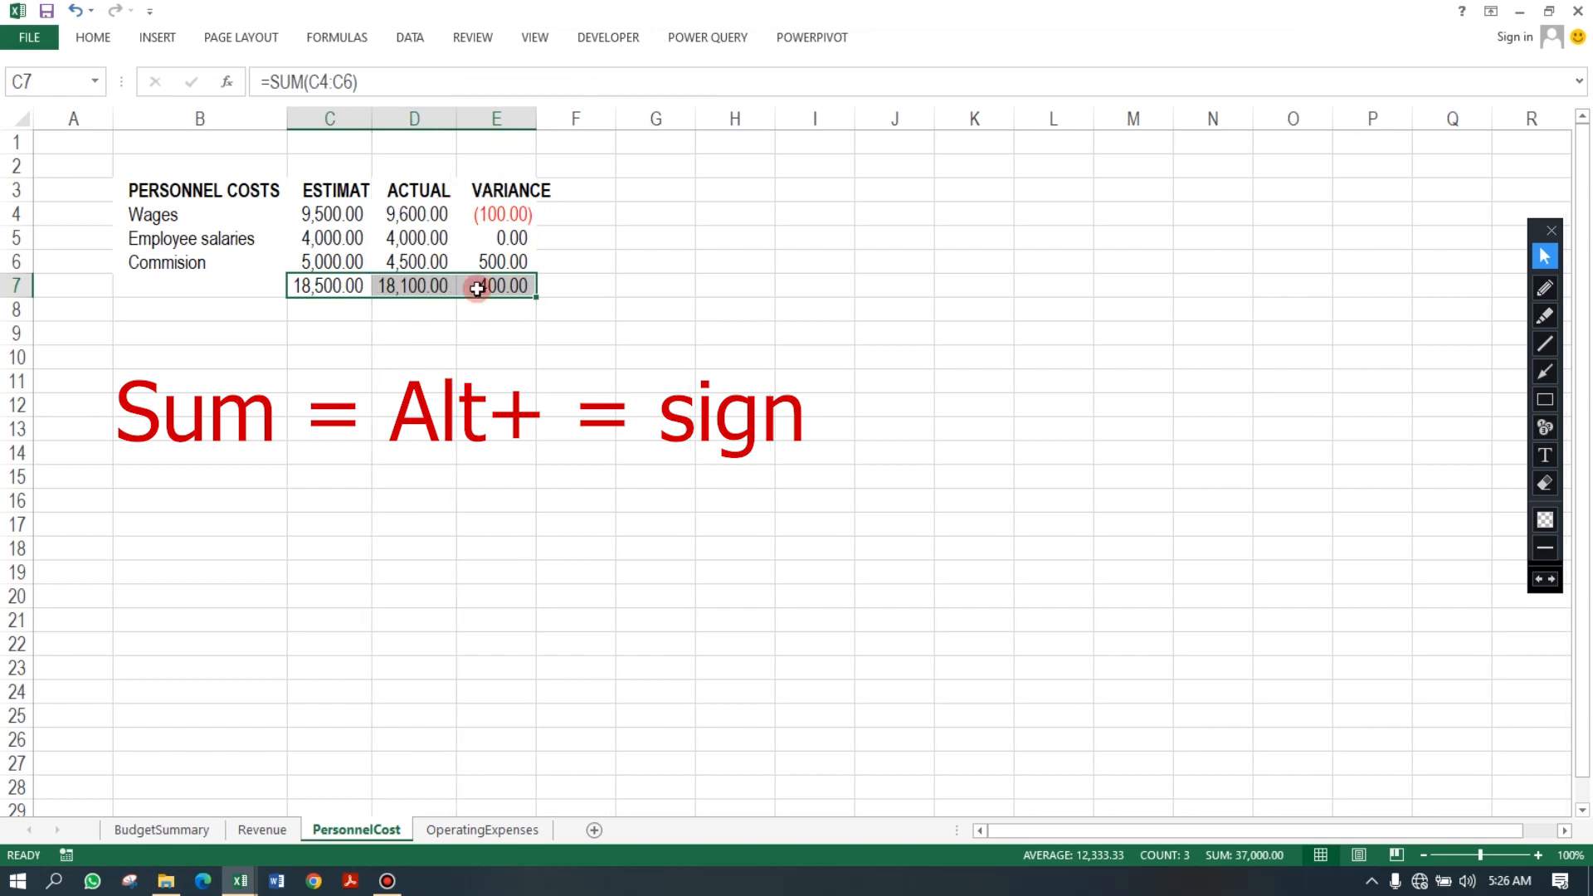
On the OperatingExpenses sheet, AutoSum C3:C22 into C23 and fill the total across to E23.
left_click(485, 832)
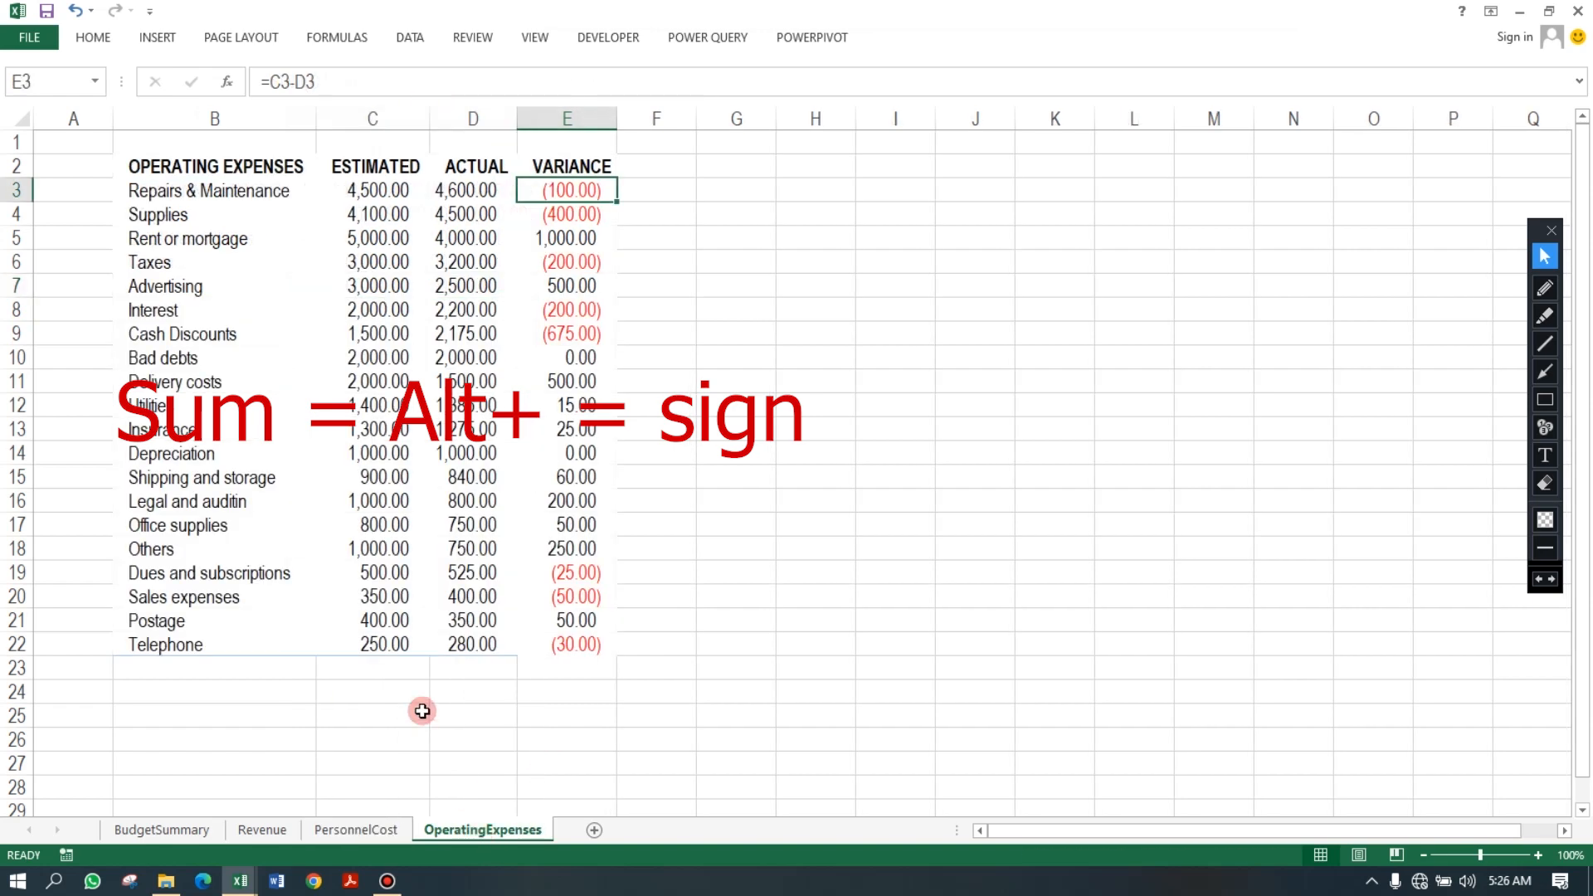
left_click(393, 671)
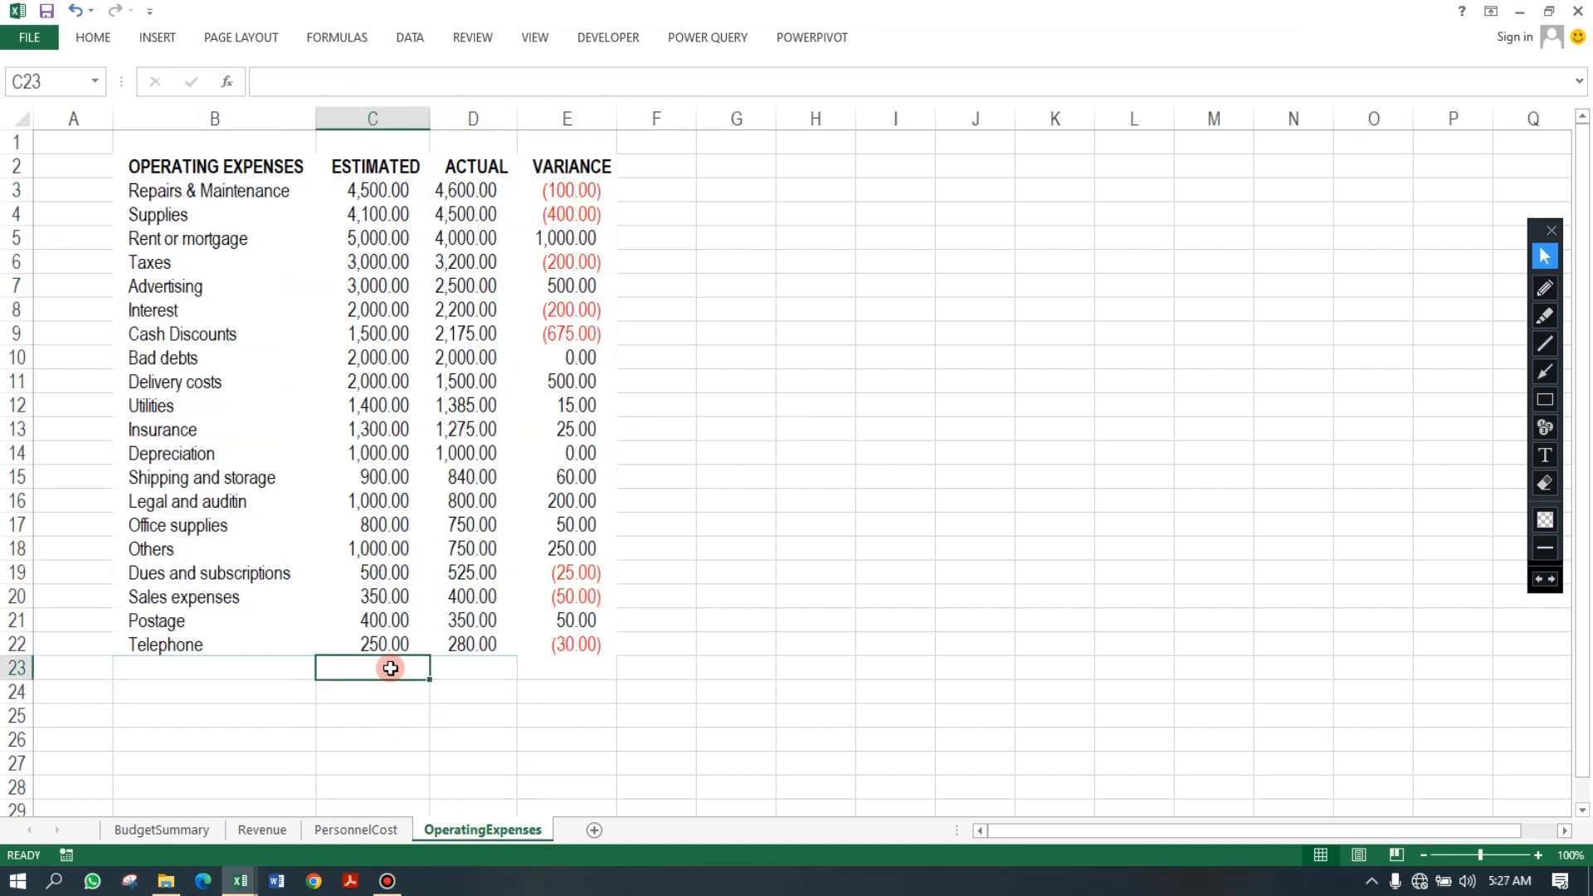
key("alt")
key("alt+equal")
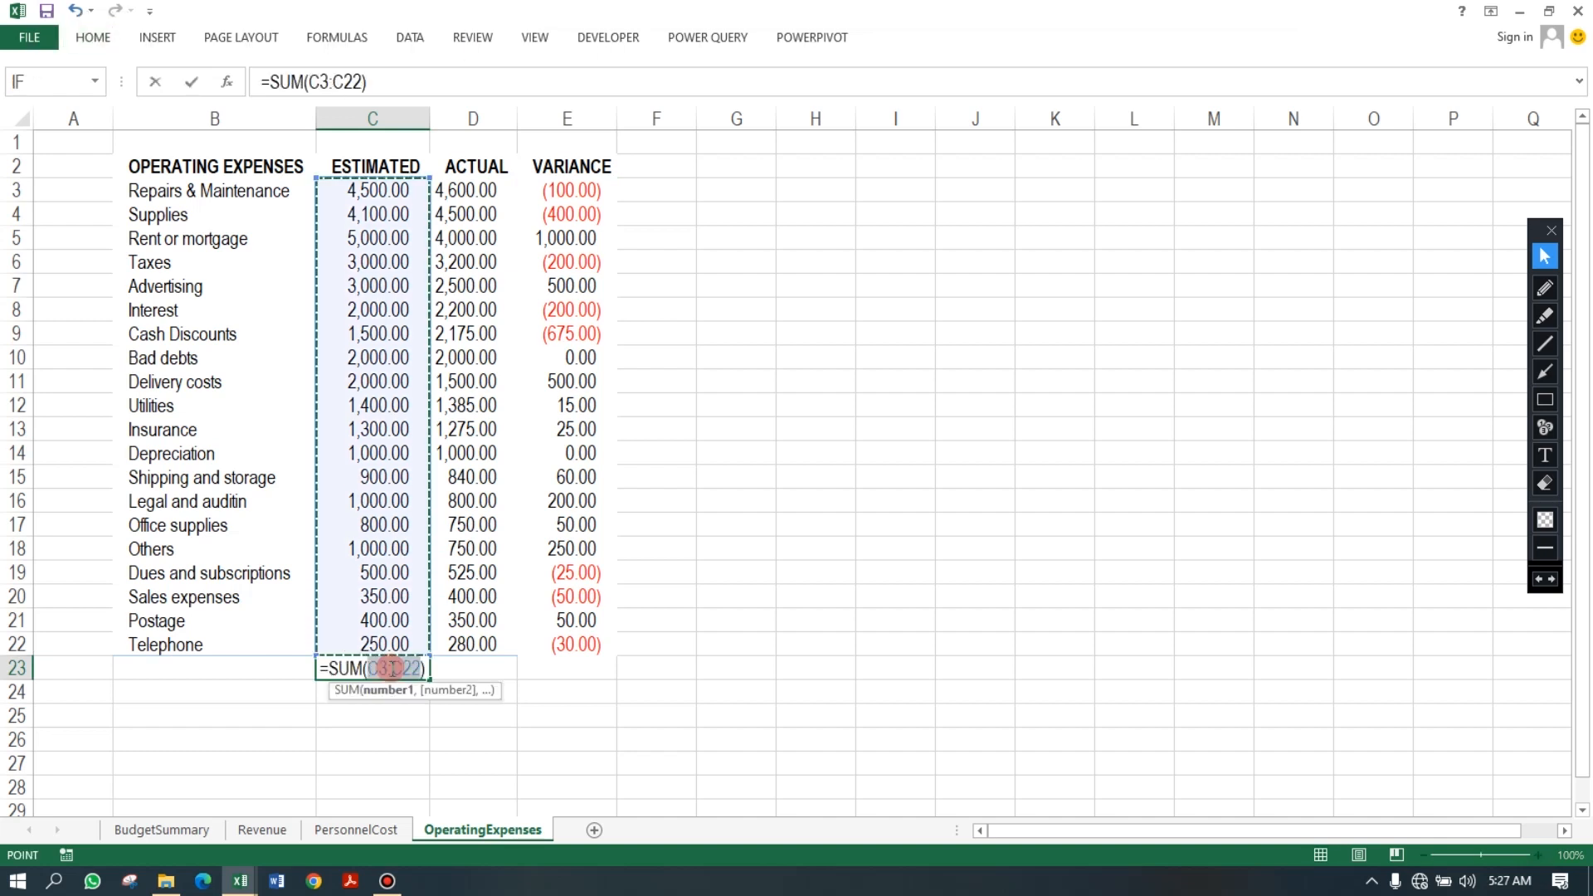
key("Return")
left_click(391, 645)
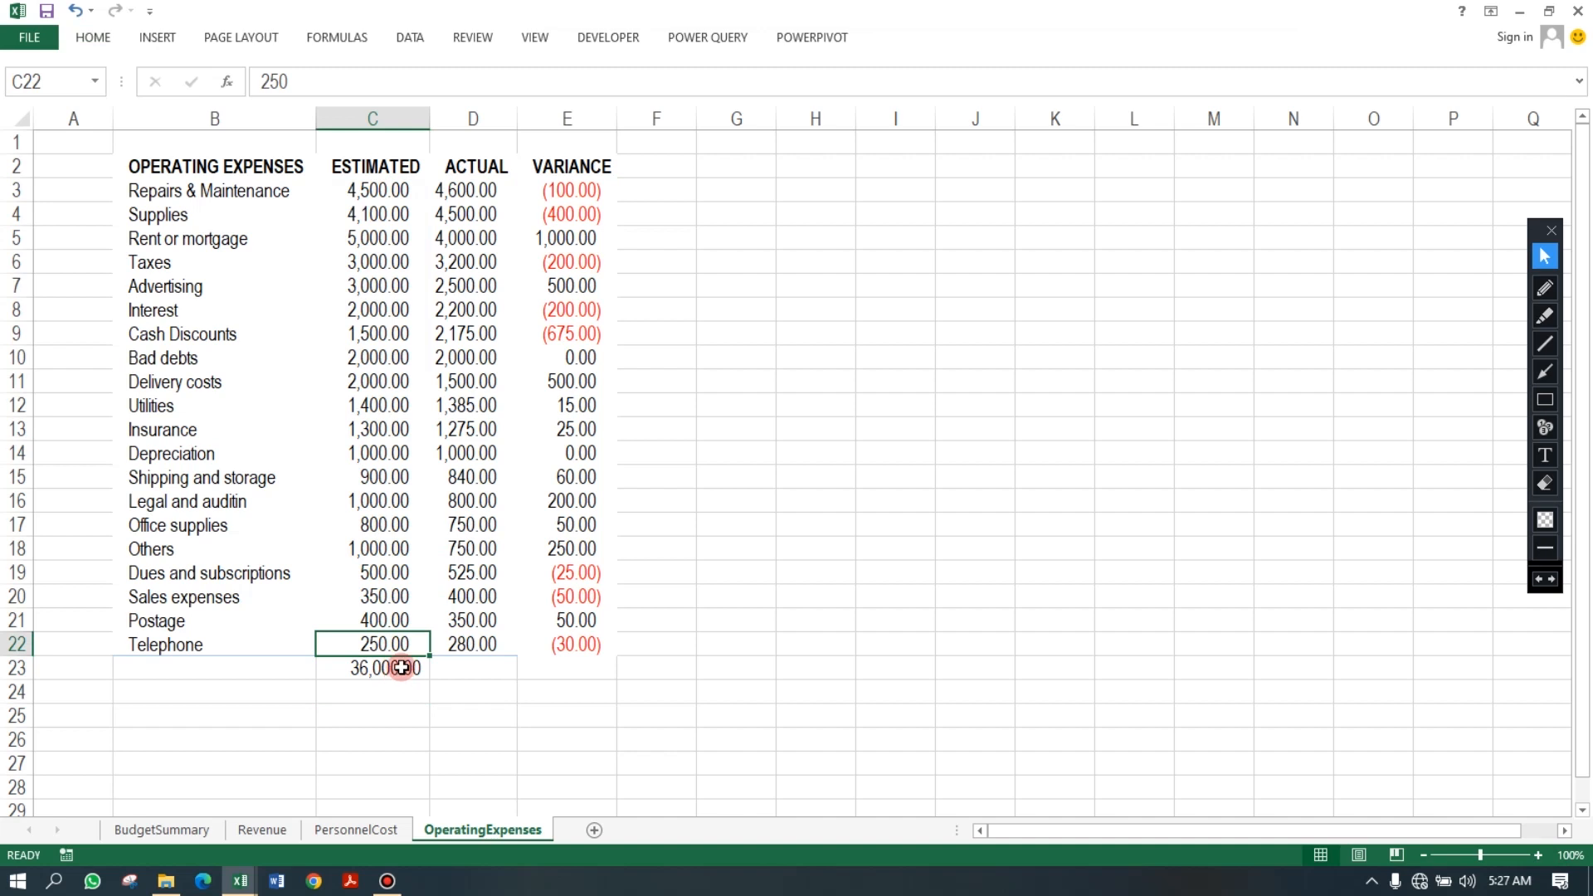
left_click(408, 672)
left_click_drag(431, 681, 601, 682)
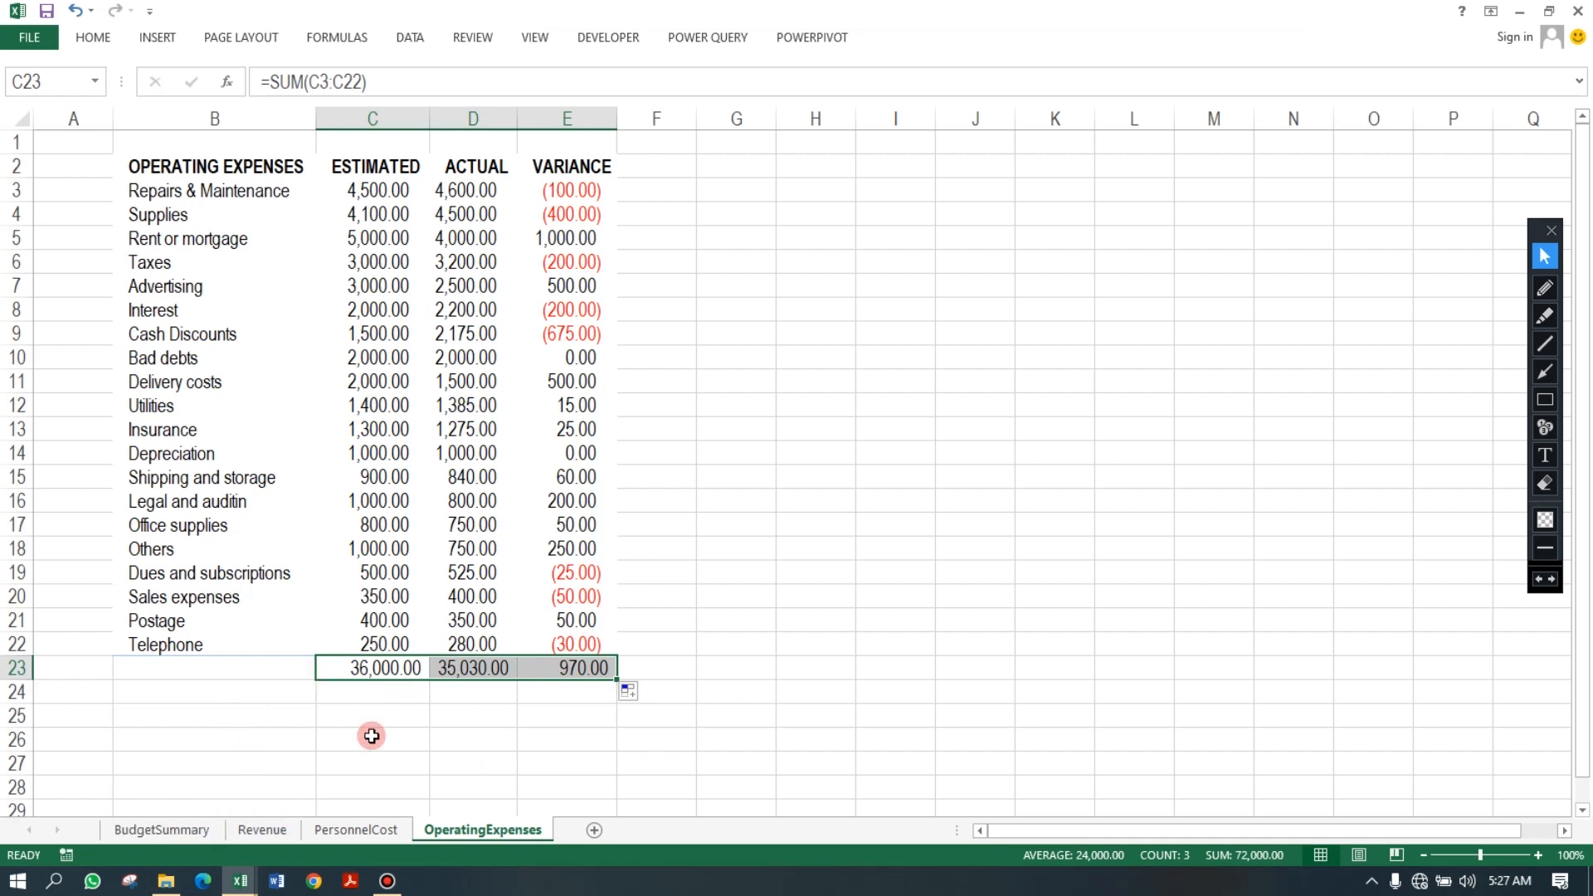
On BudgetSummary, enter headers Budget Item, Expected, Actual, Variance in B4:E4 and labels Total Revenue and Total Expences below.
left_click(163, 830)
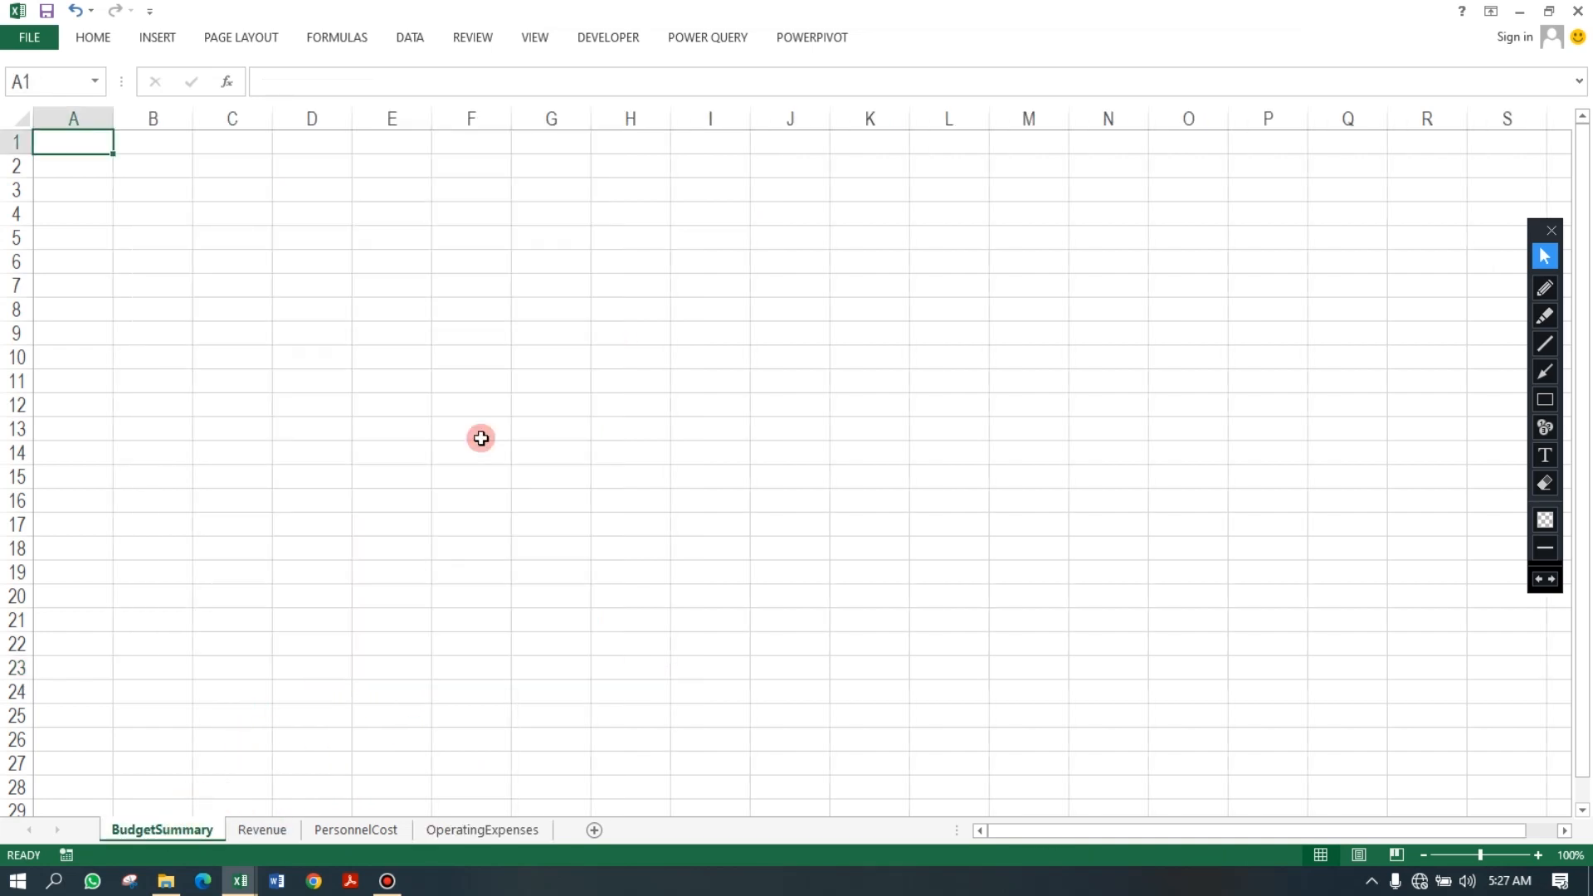
left_click(149, 214)
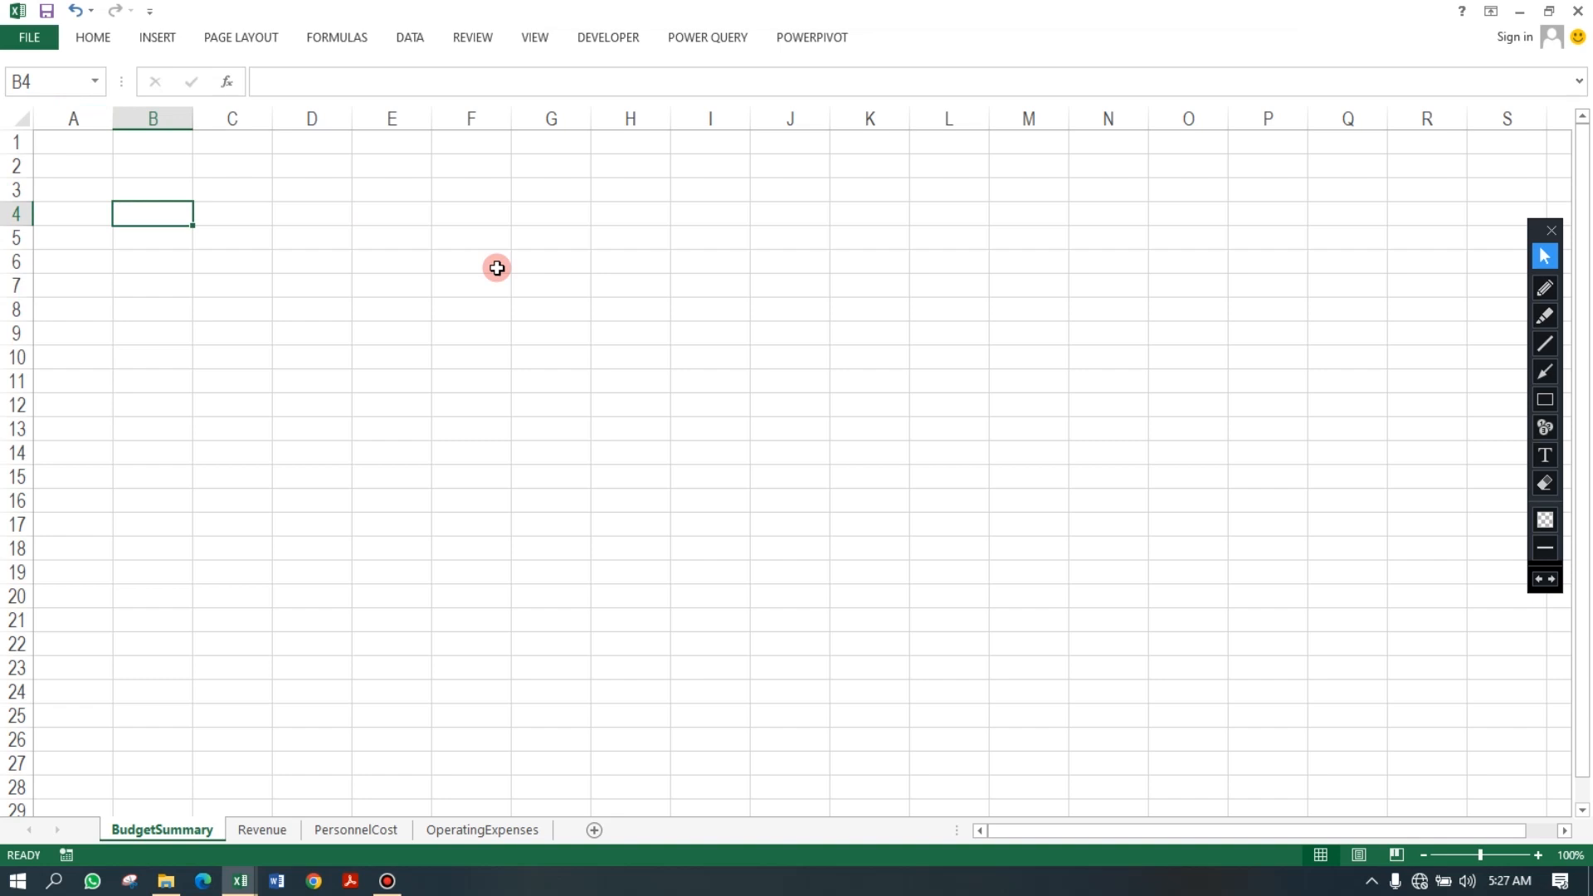
key("F2")
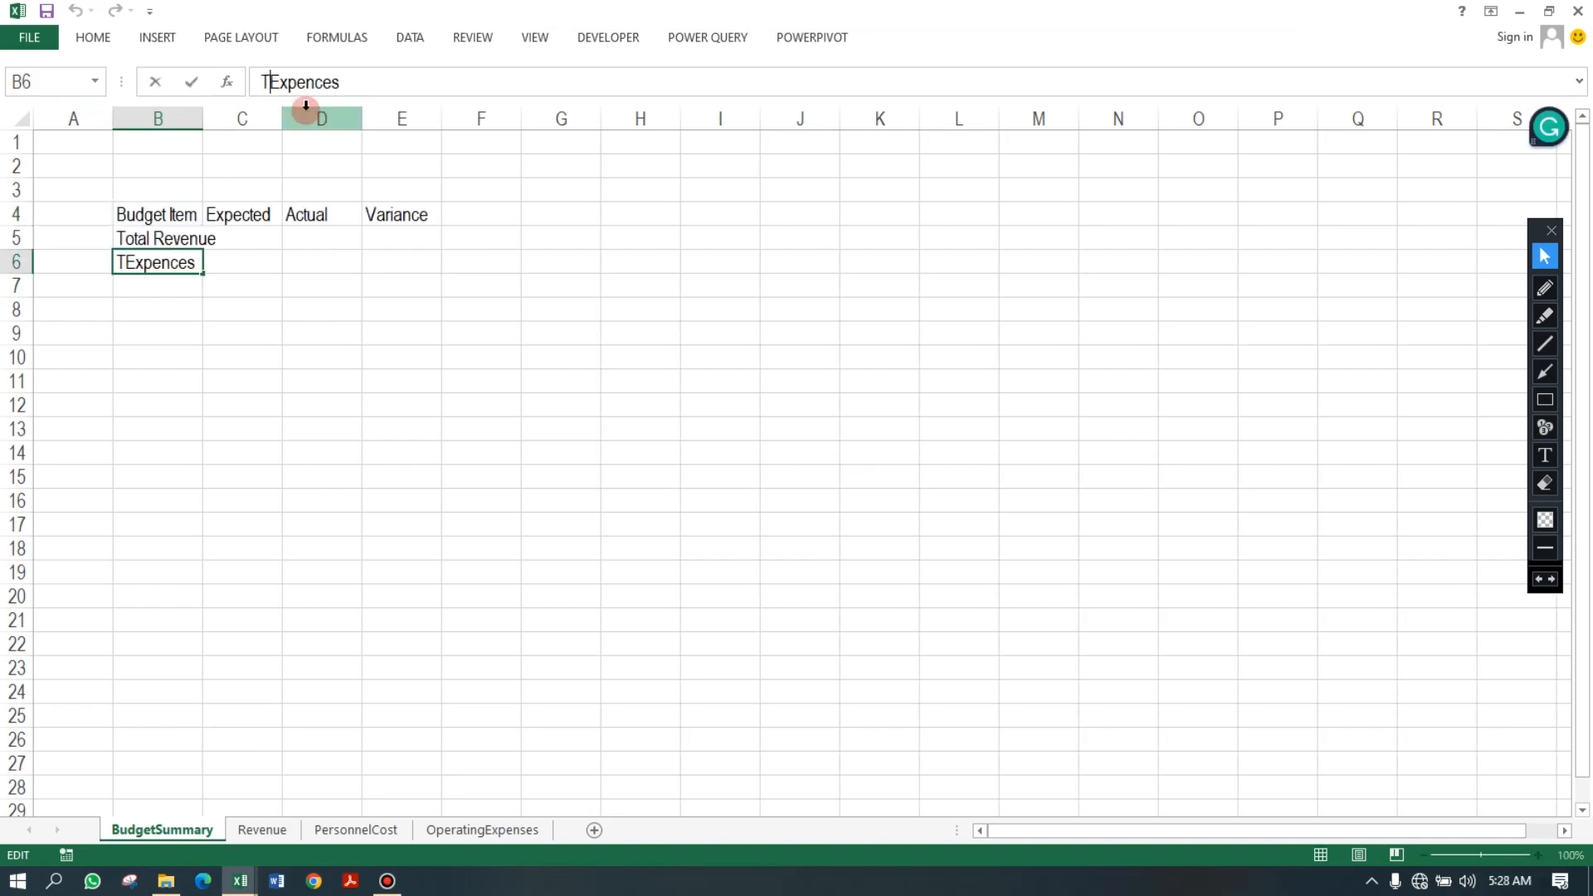
type("otal Expences")
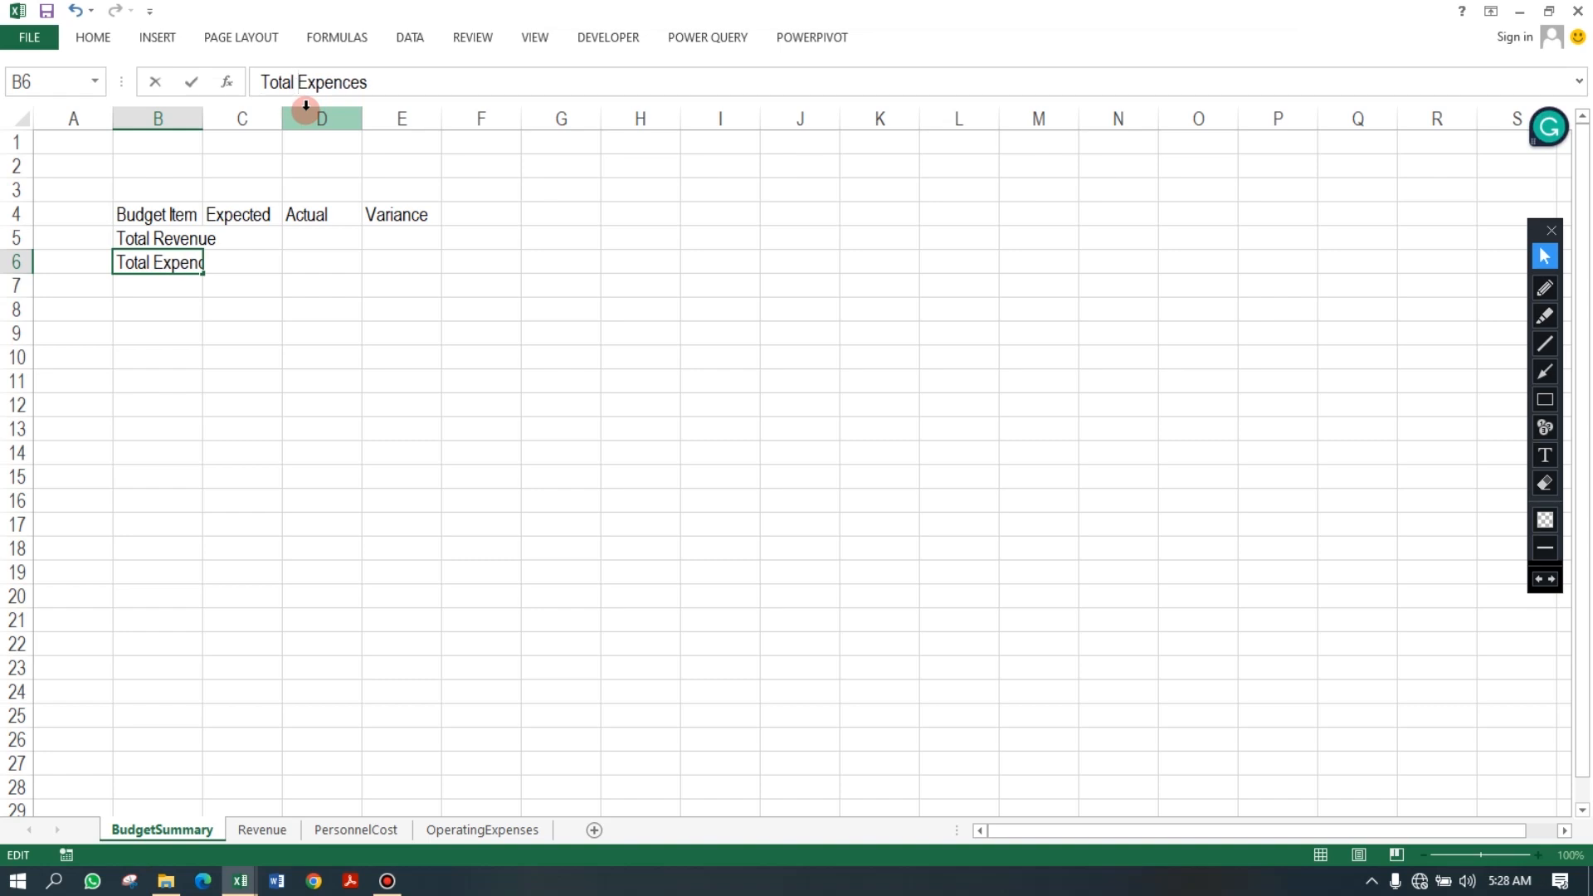
key("Return")
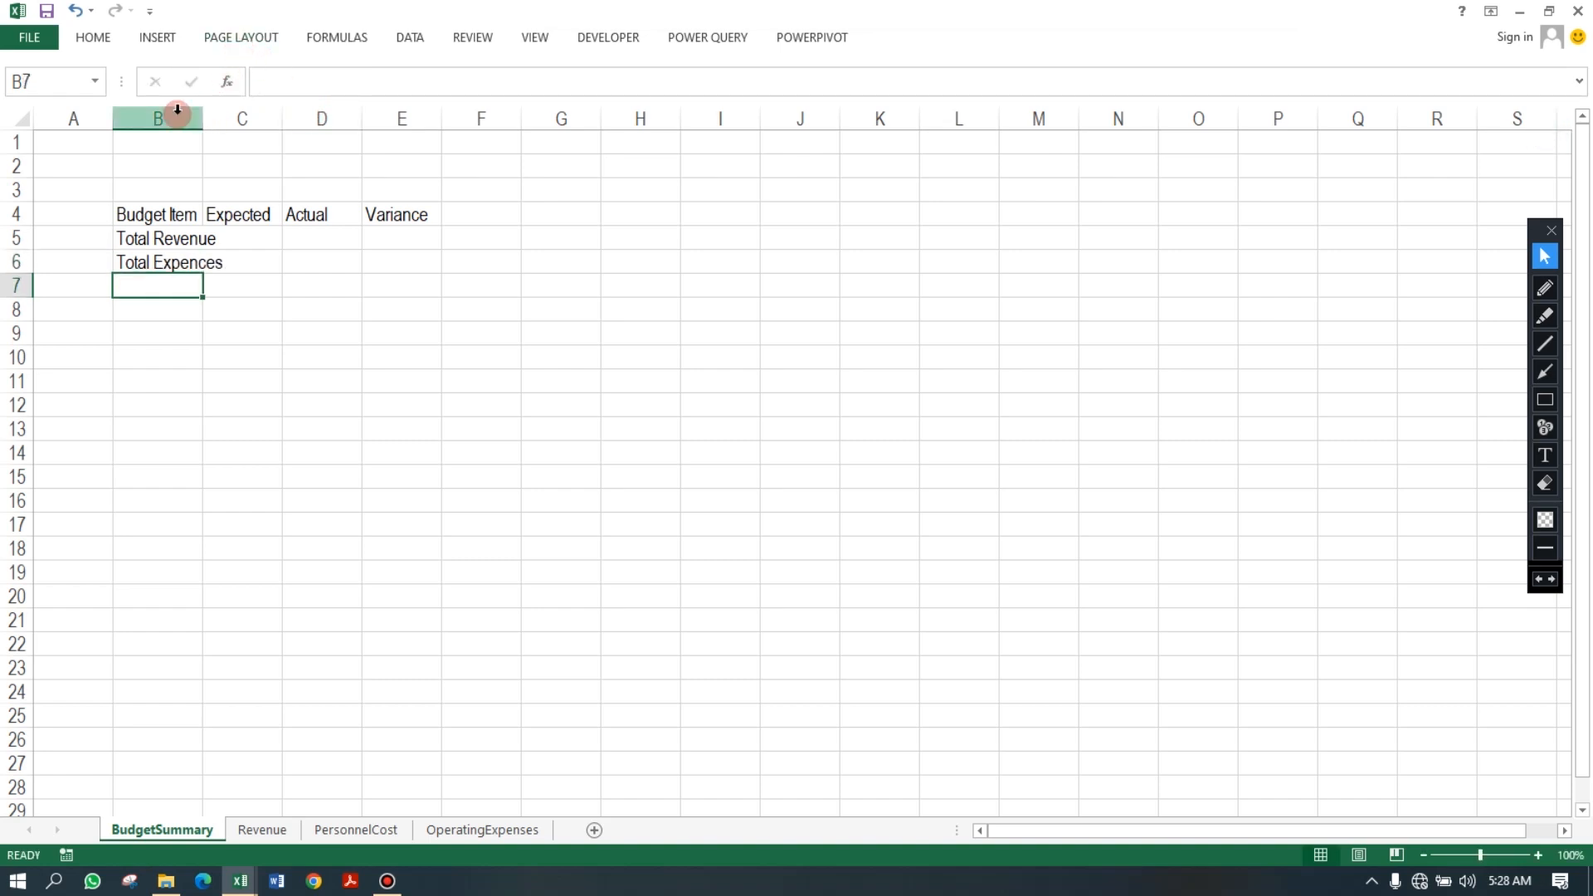
Autofit column B and link C5 to the Revenue sheet's estimated total with =Revenue!C7.
double_click(201, 125)
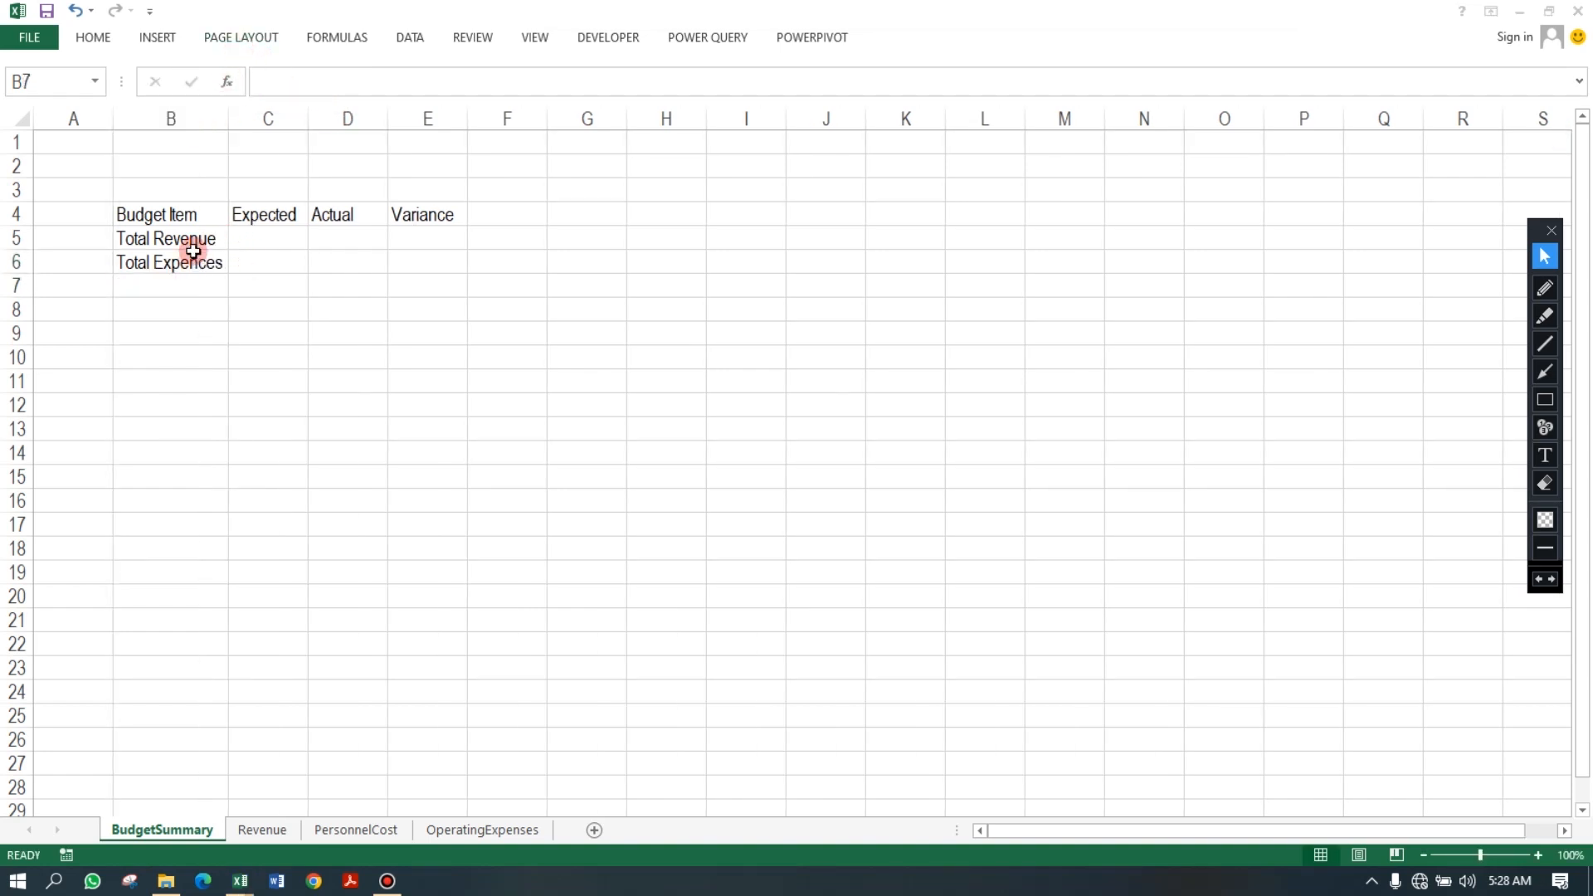
left_click(249, 236)
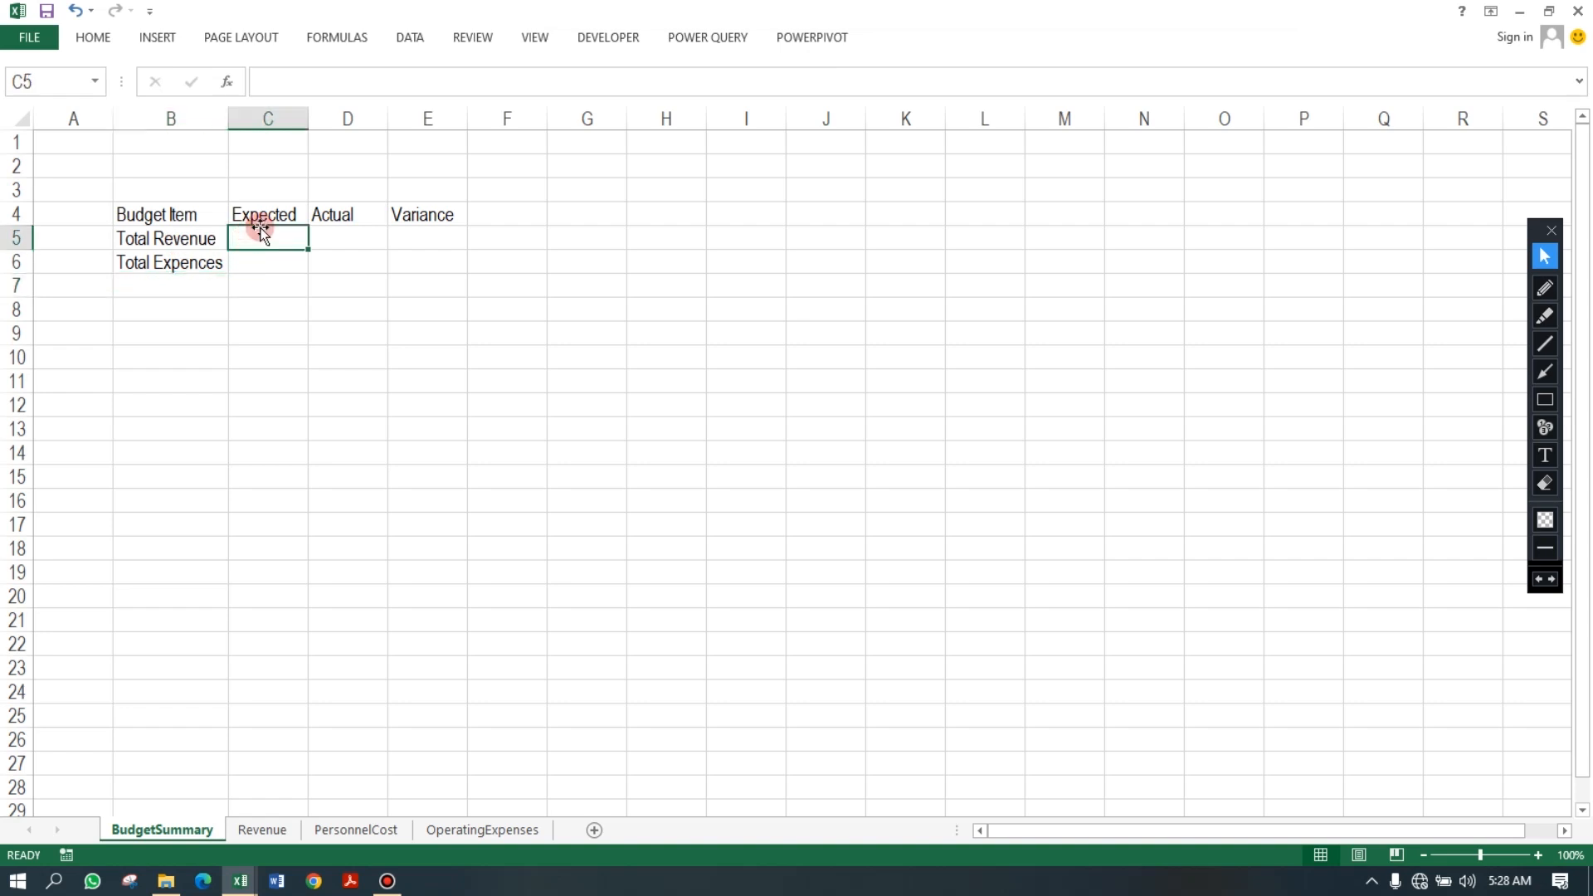
type("=")
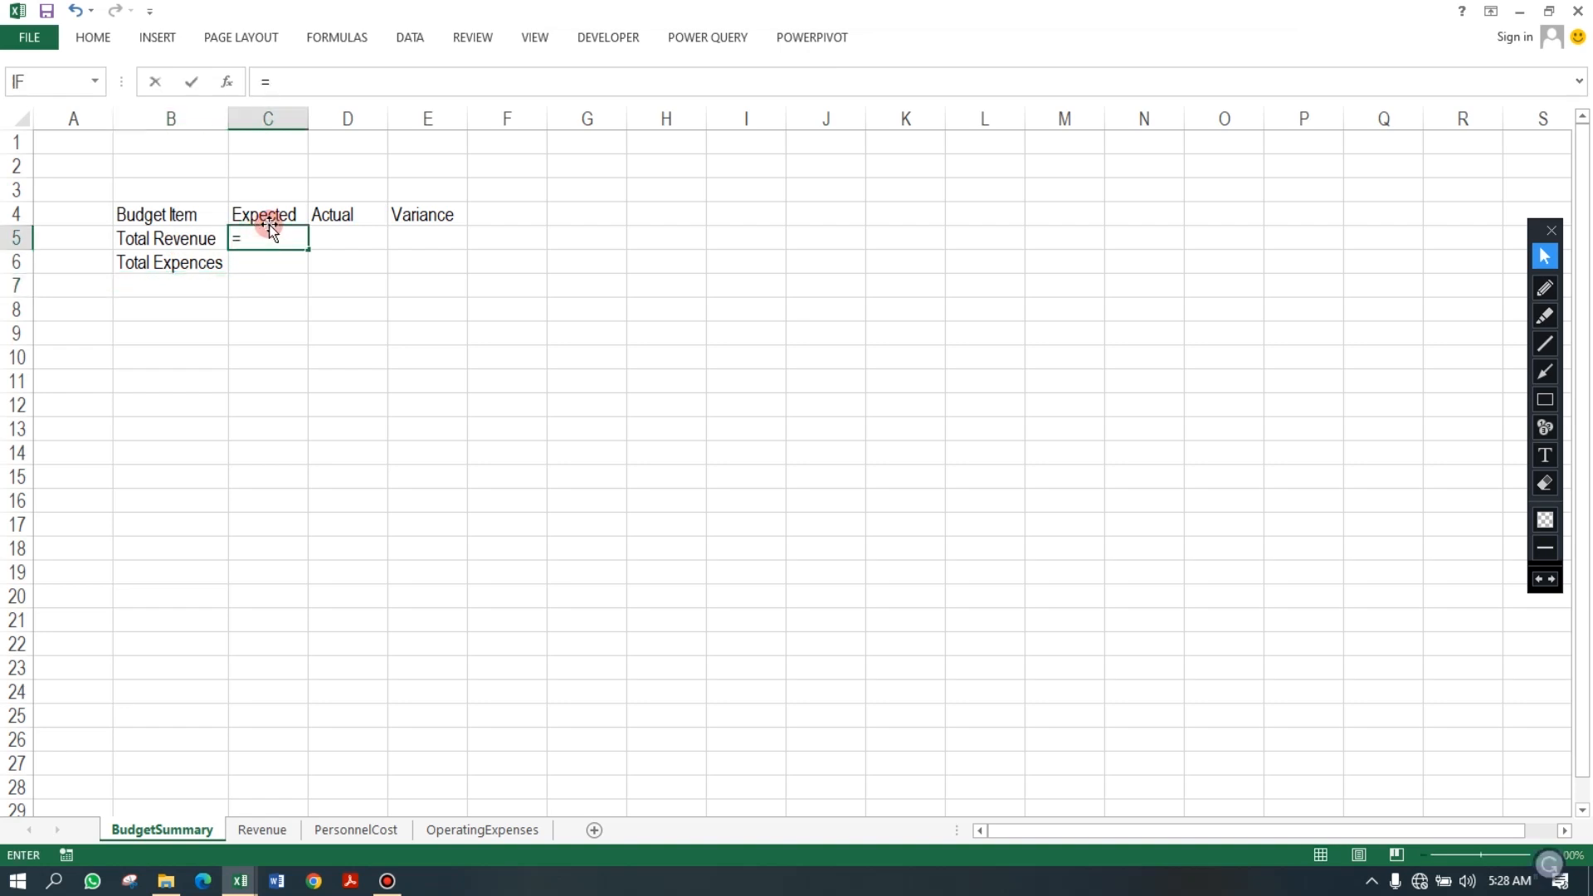
left_click(281, 836)
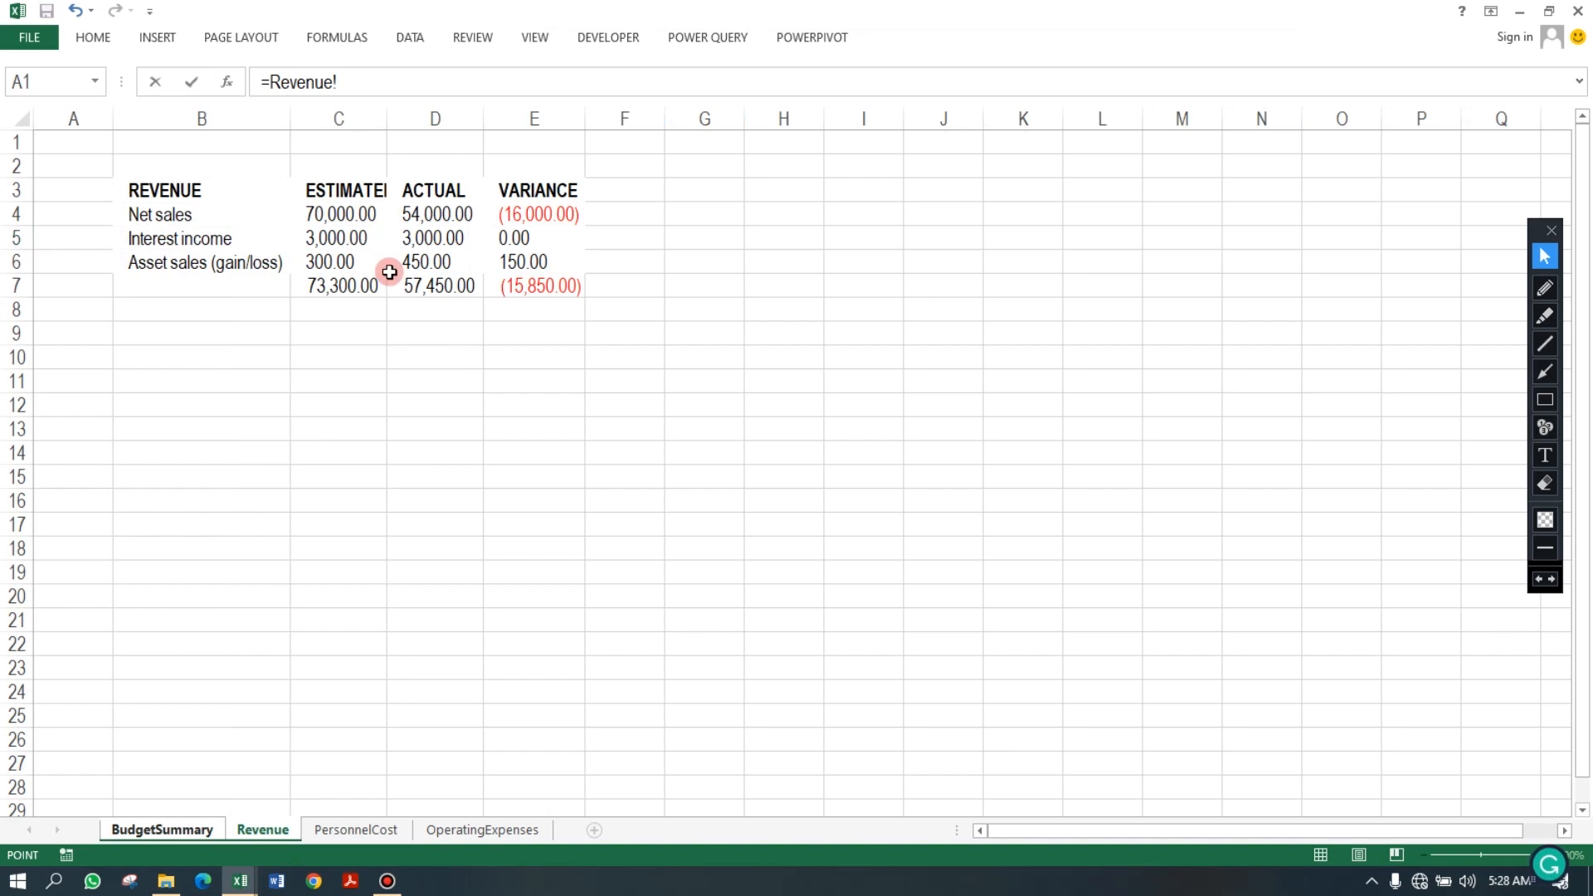
left_click(352, 285)
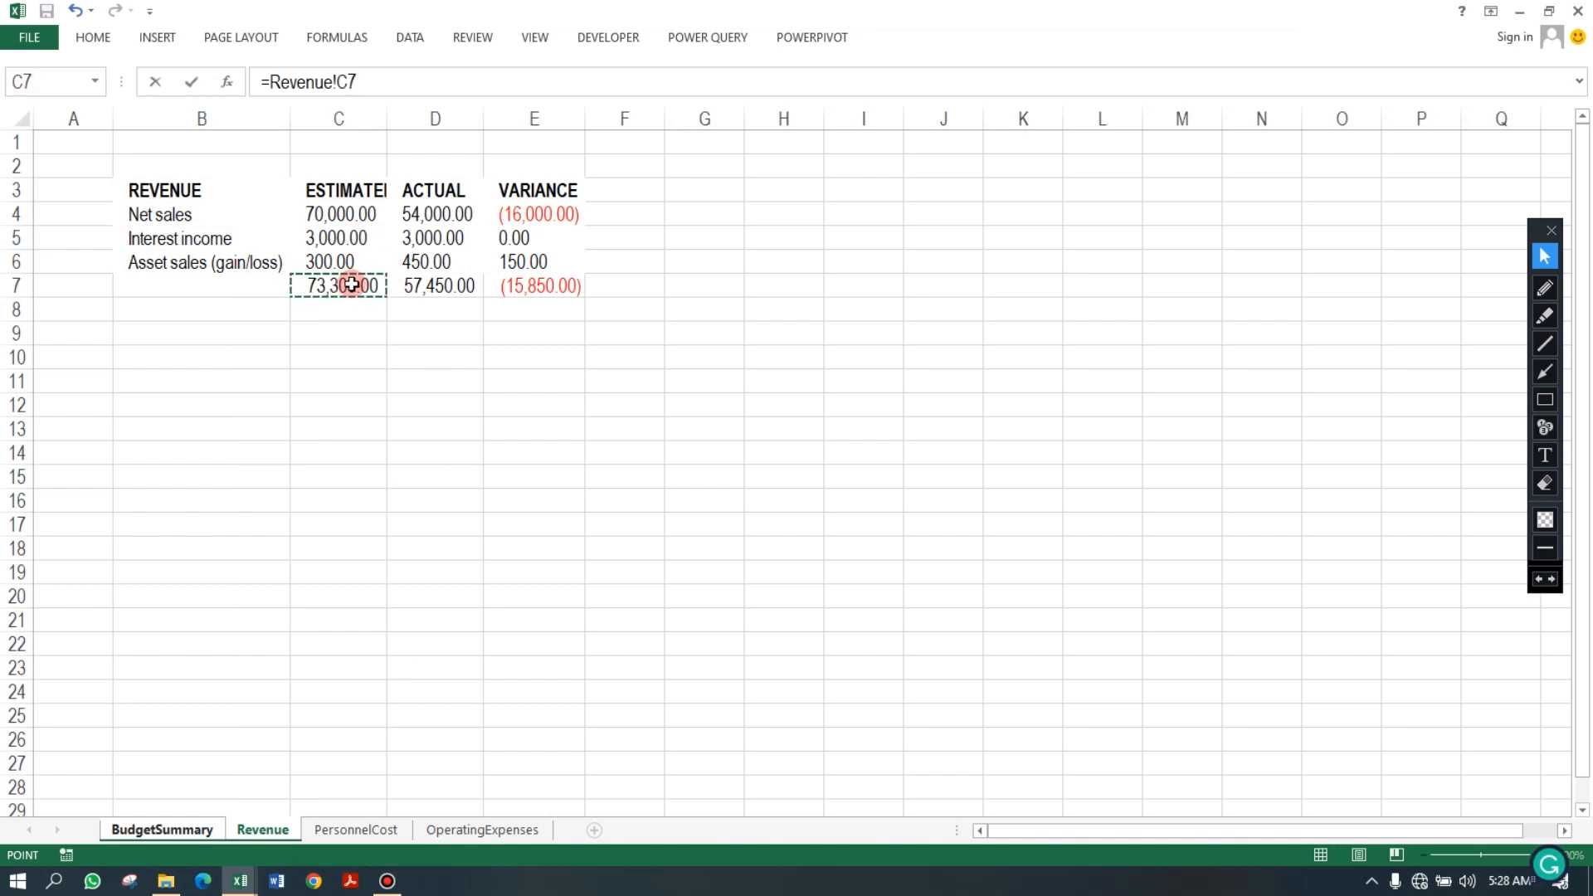
key("Return")
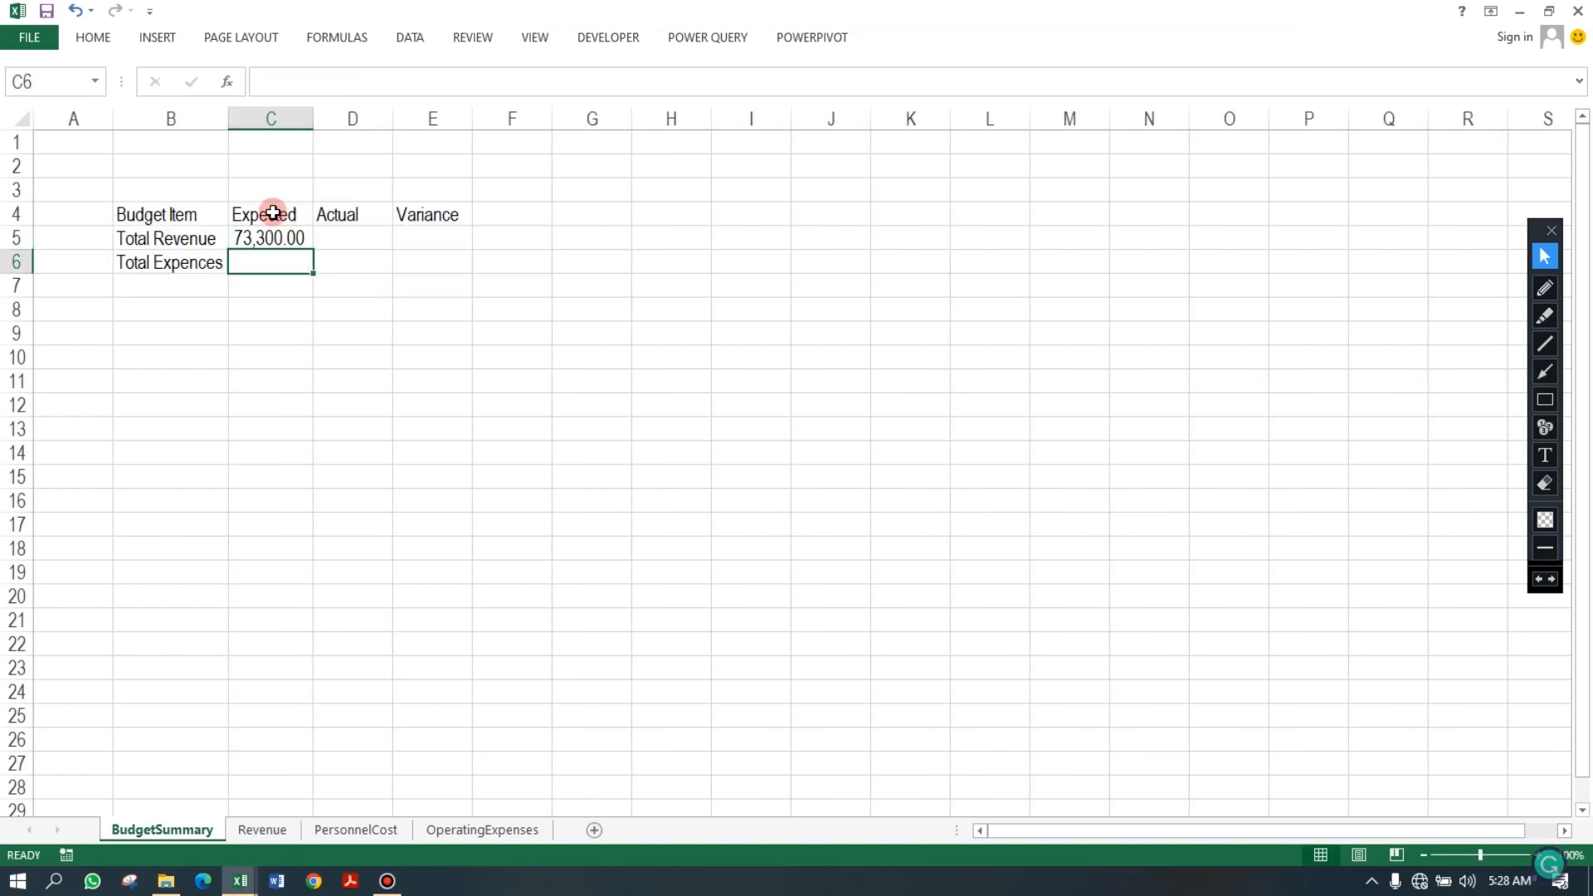
In C6, enter =-PersonnelCost!C7-OperatingExpenses!C23 to combine the personnel and operating estimated totals.
type("=")
left_click(371, 830)
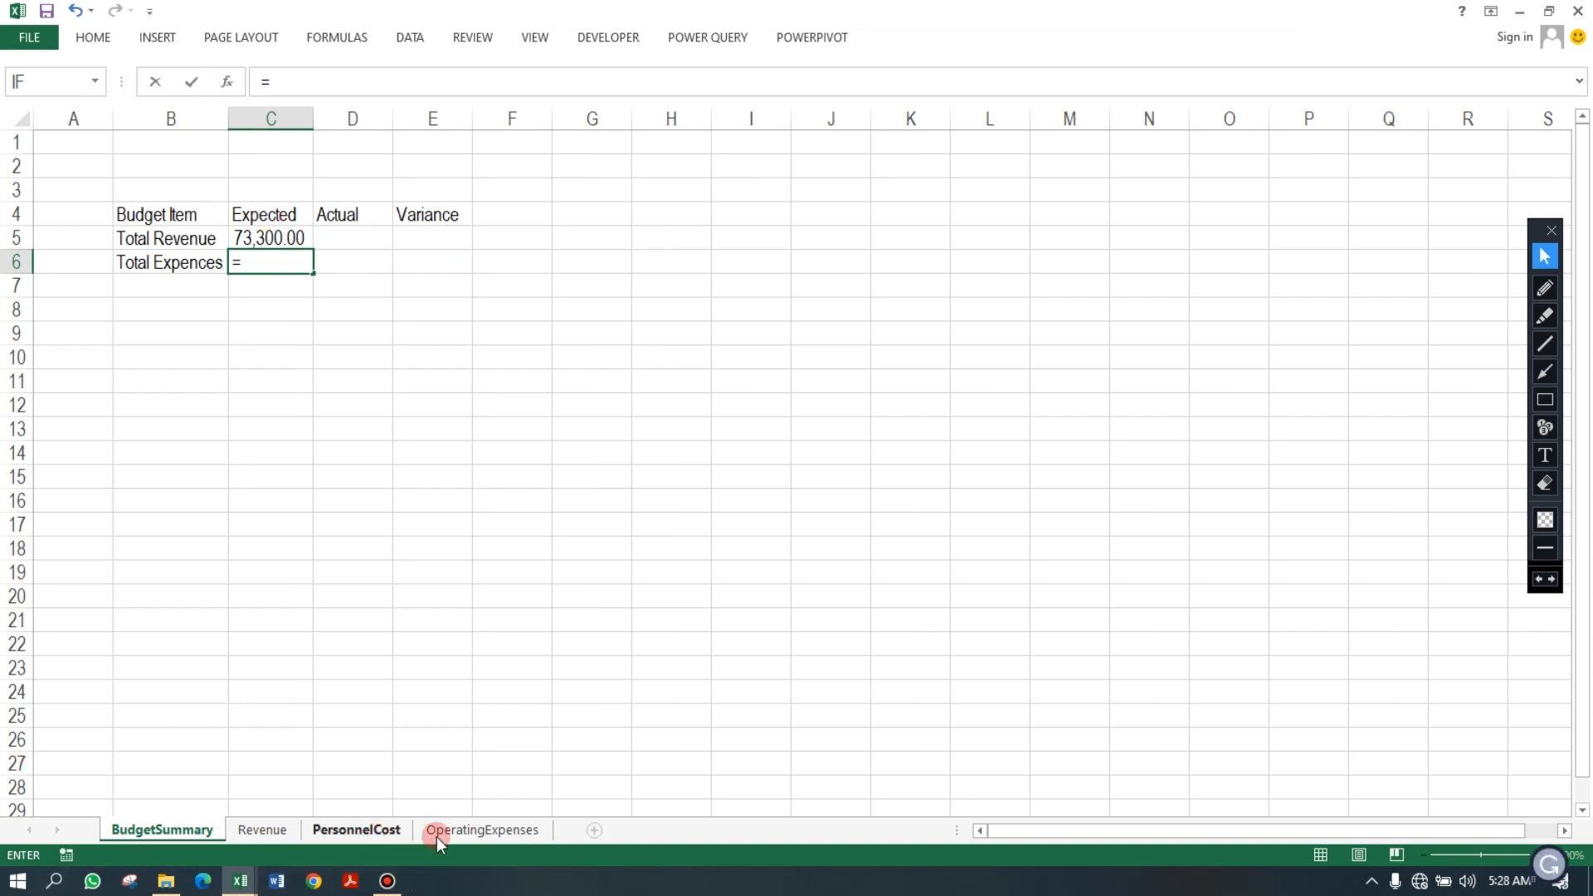
left_click(371, 830)
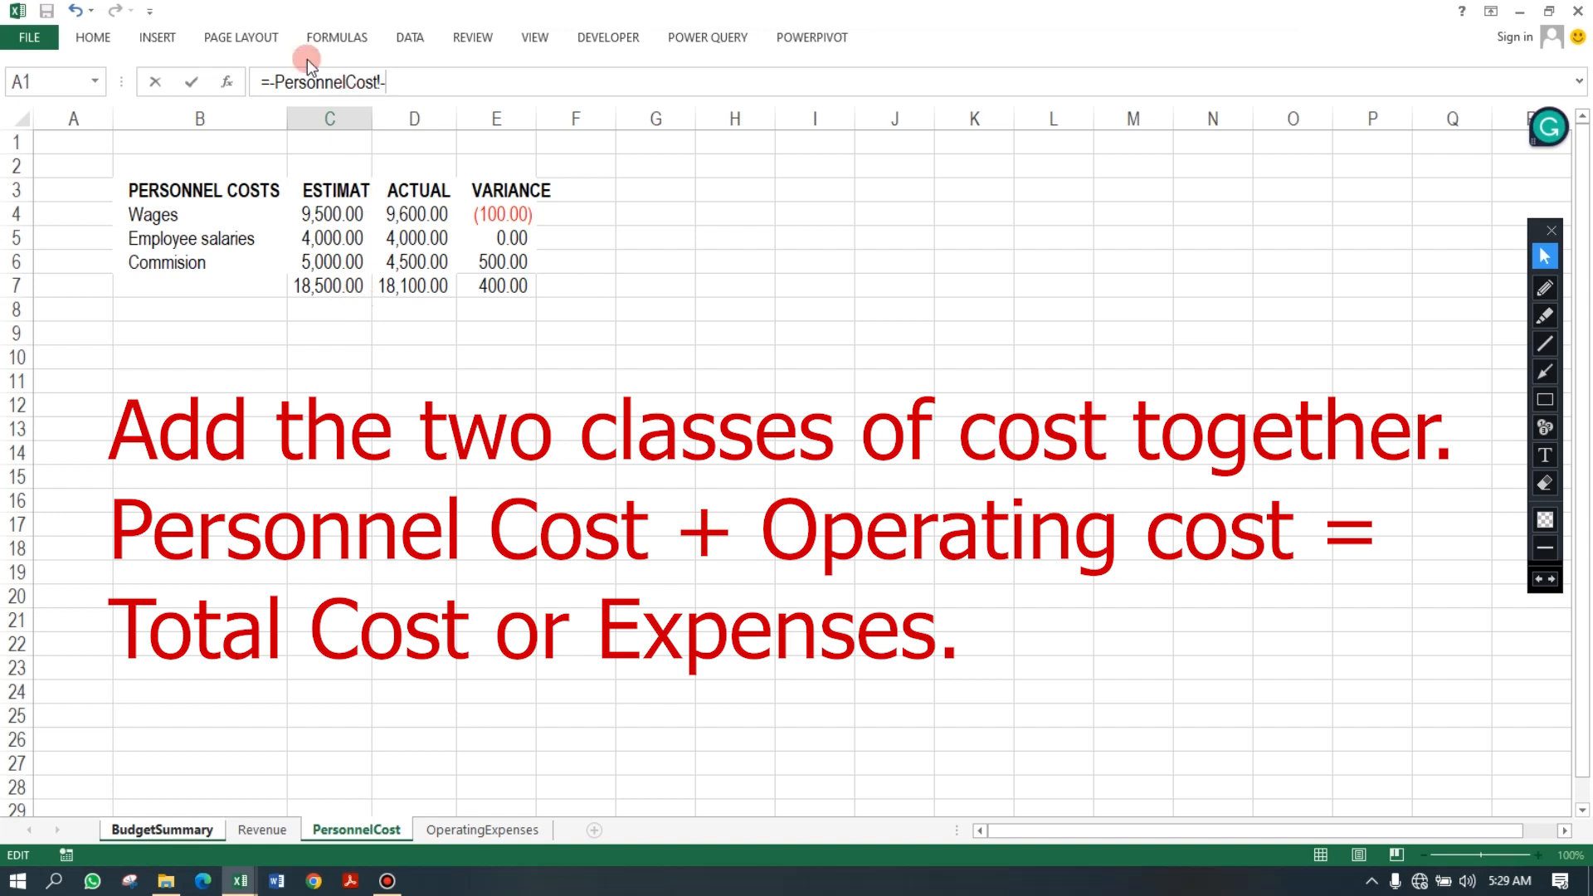
left_click_drag(271, 76, 369, 70)
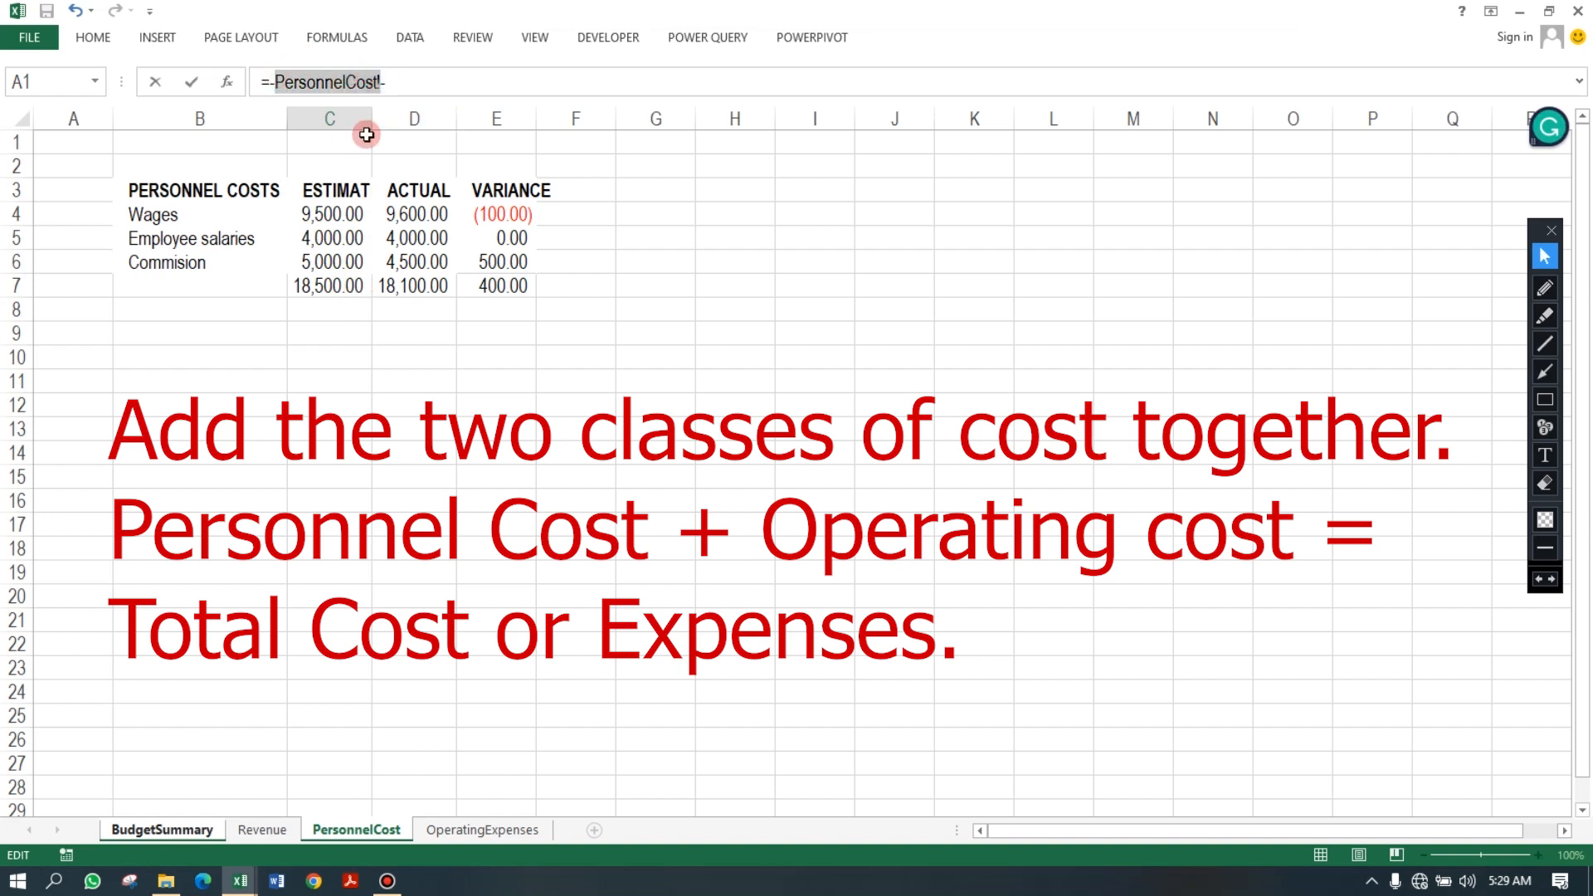
key("BackSpace")
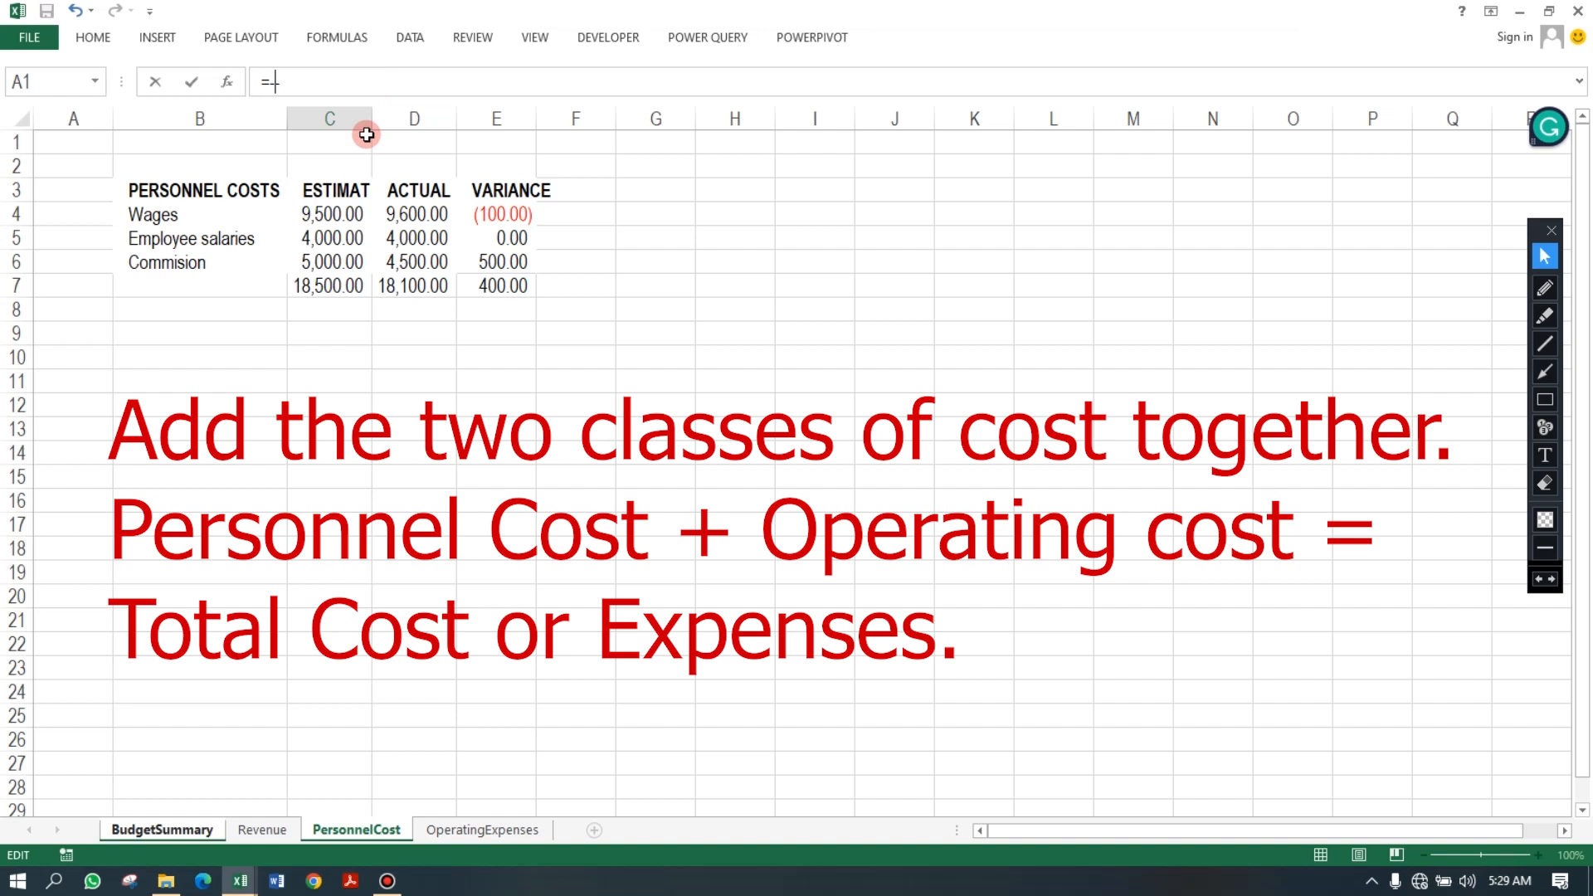
left_click(324, 287)
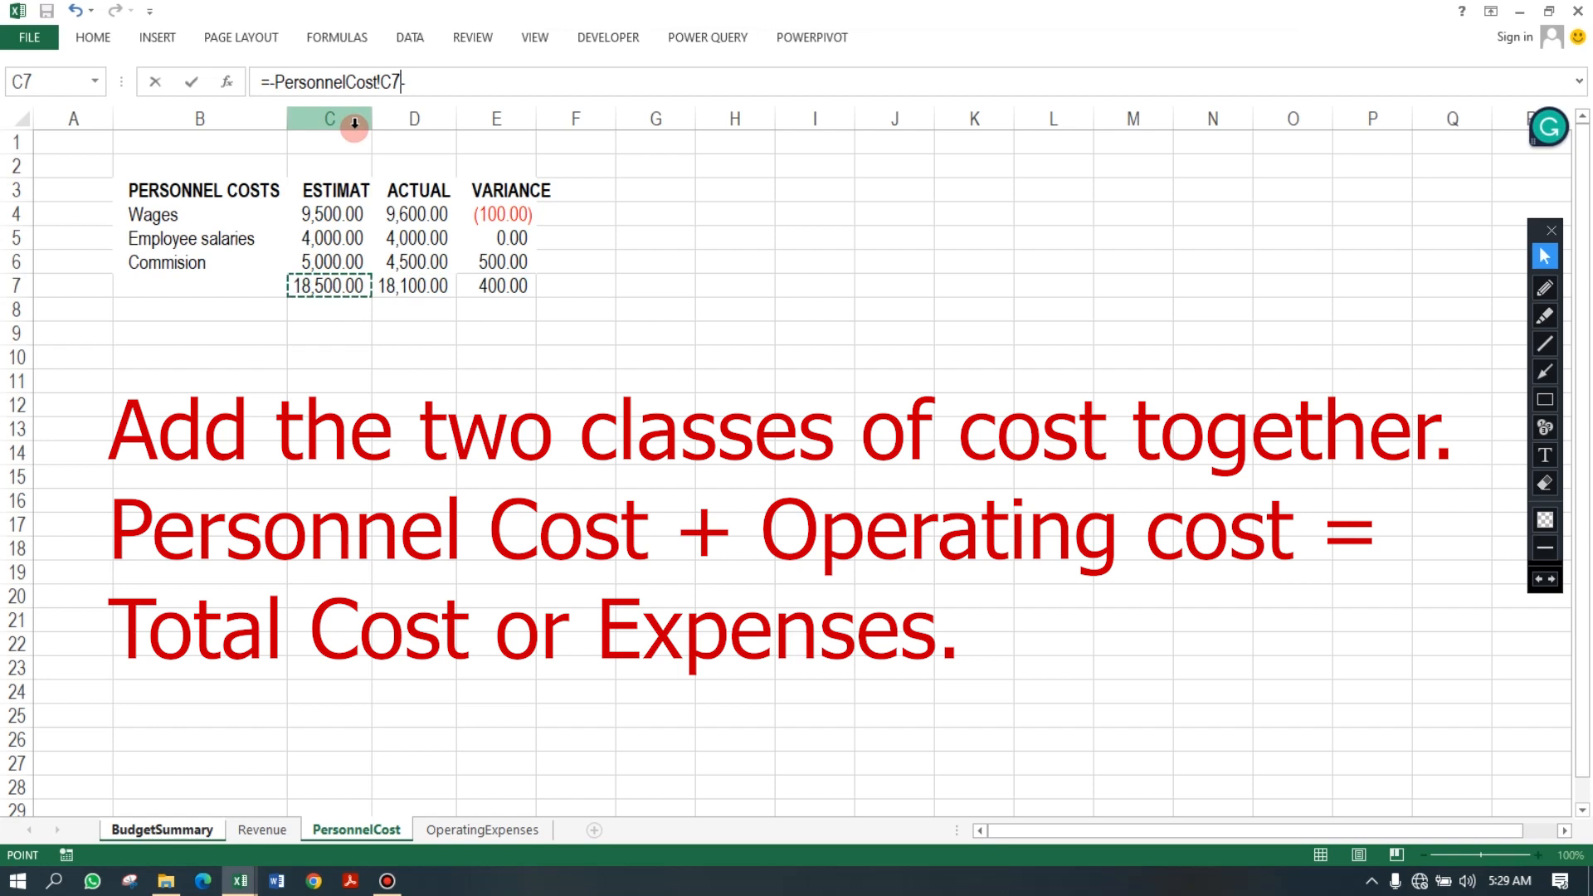
left_click(449, 72)
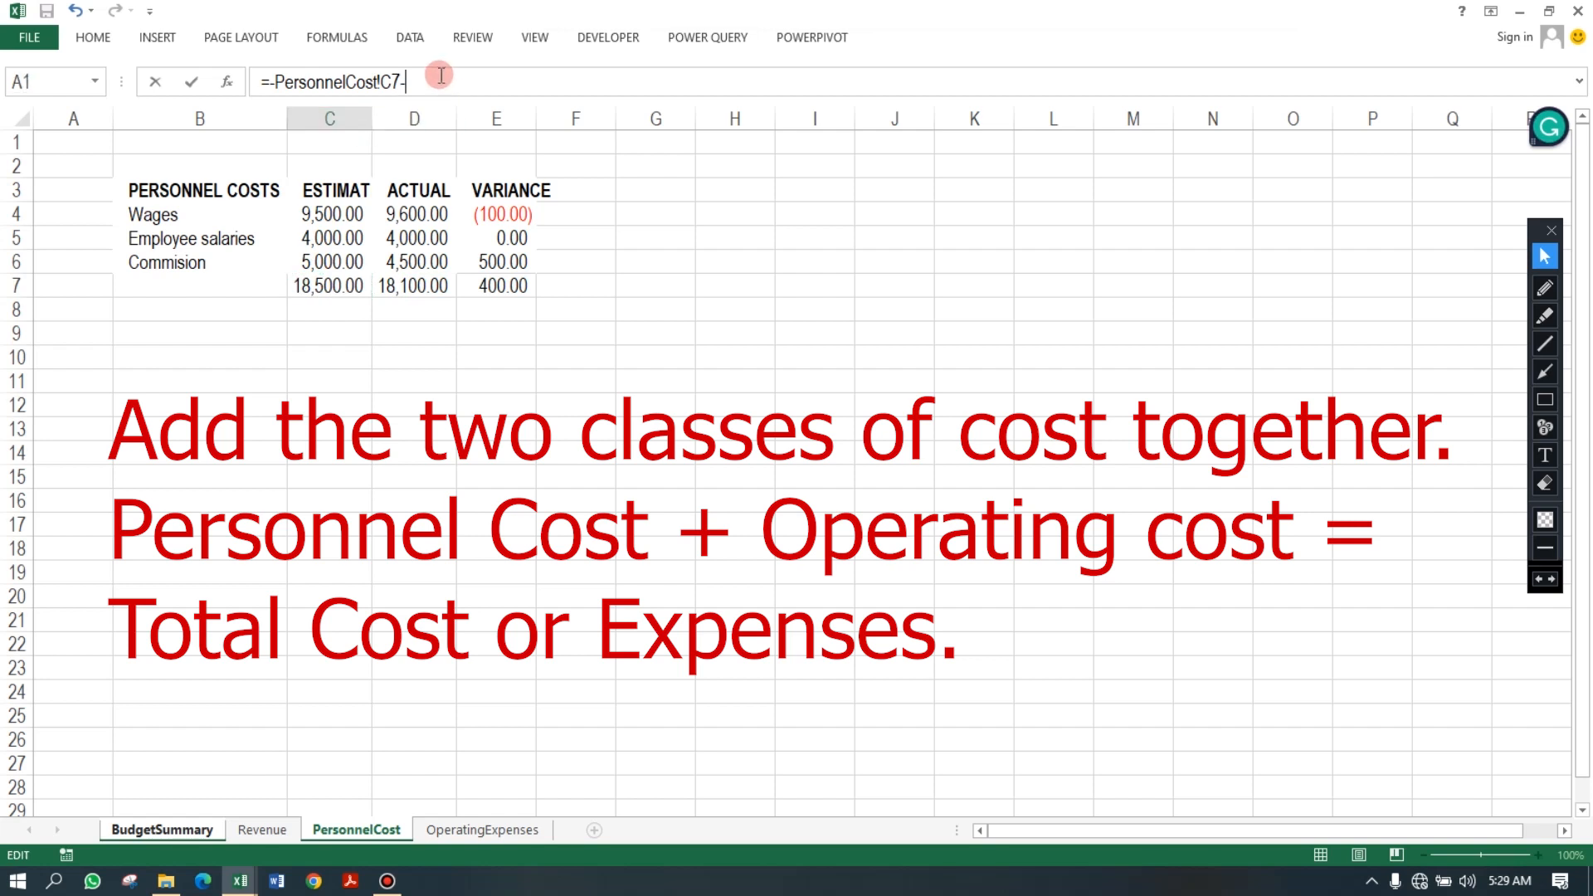
left_click(507, 830)
left_click(369, 668)
key("Return")
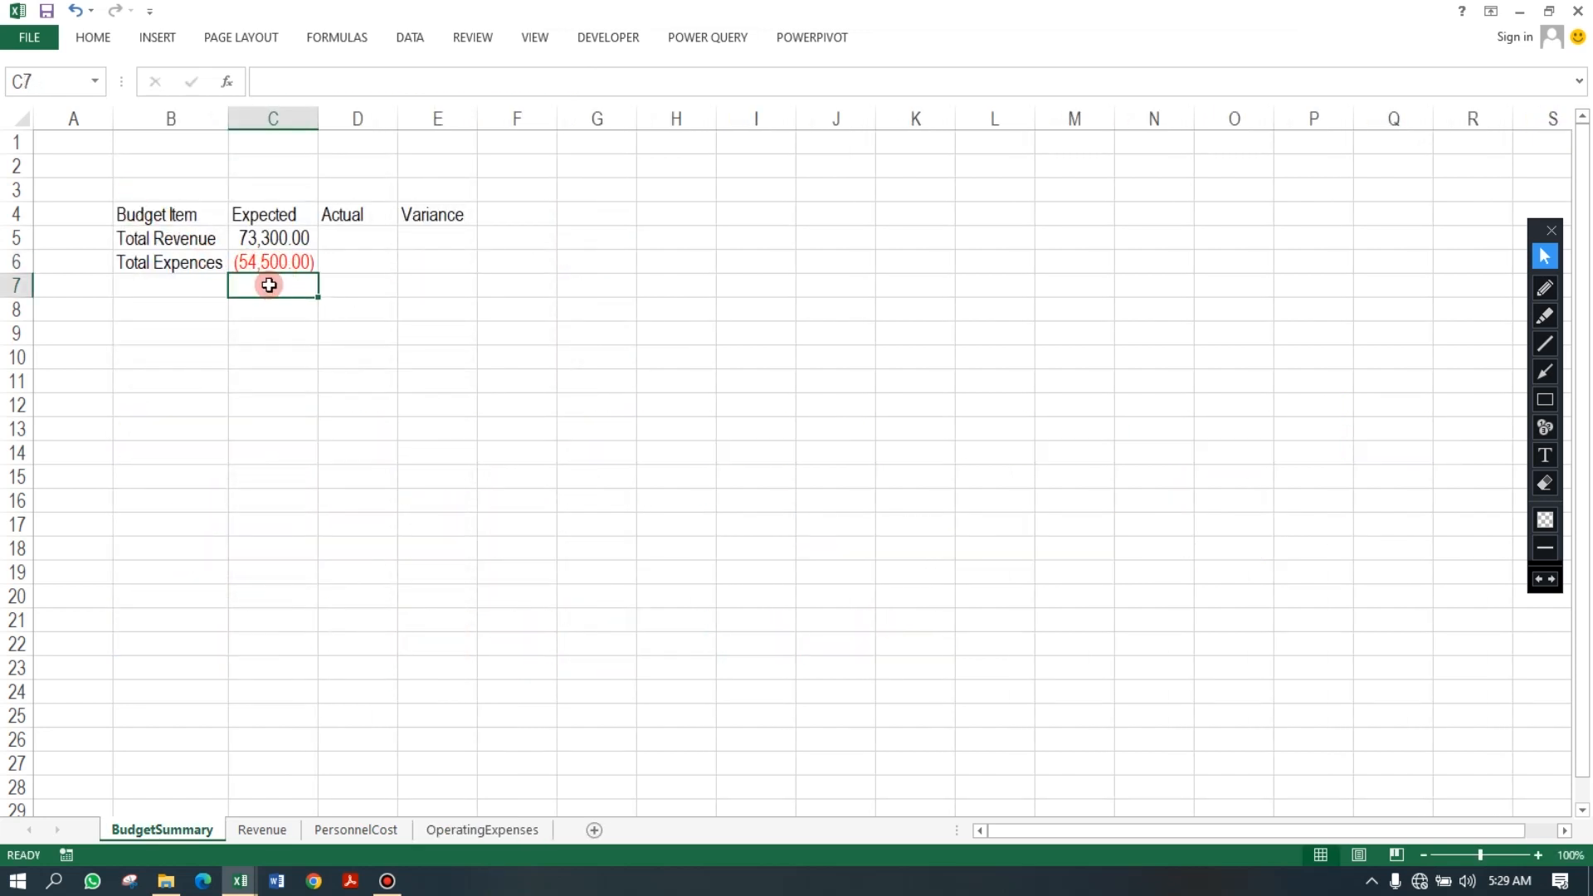
Enter the label NET PROFIT in B7 and move to C7.
left_click(205, 286)
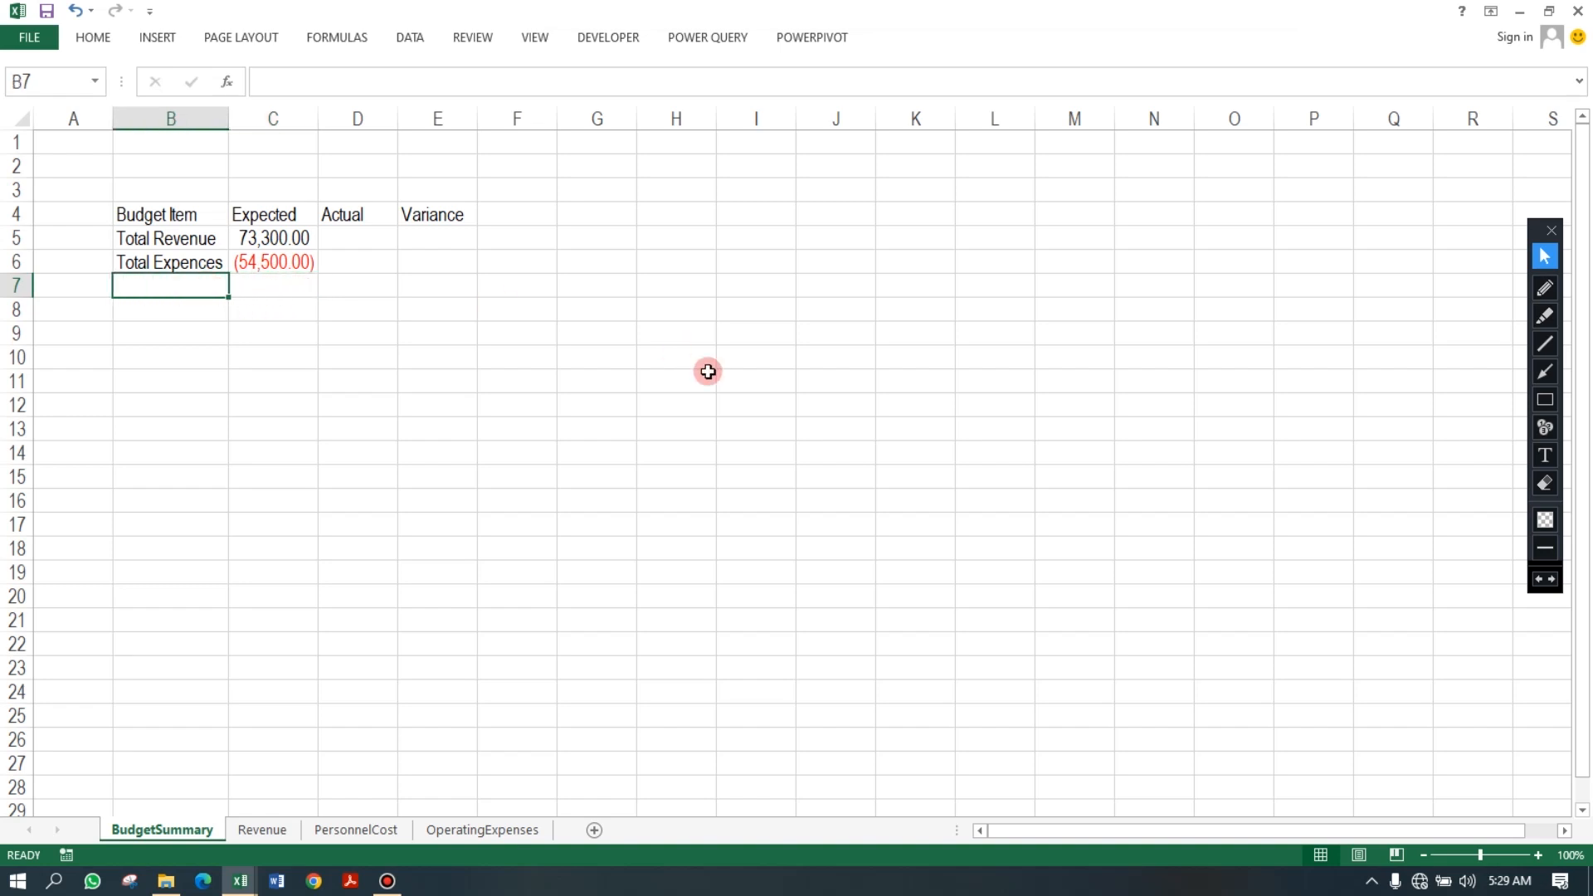
type("I")
key("BackSpace")
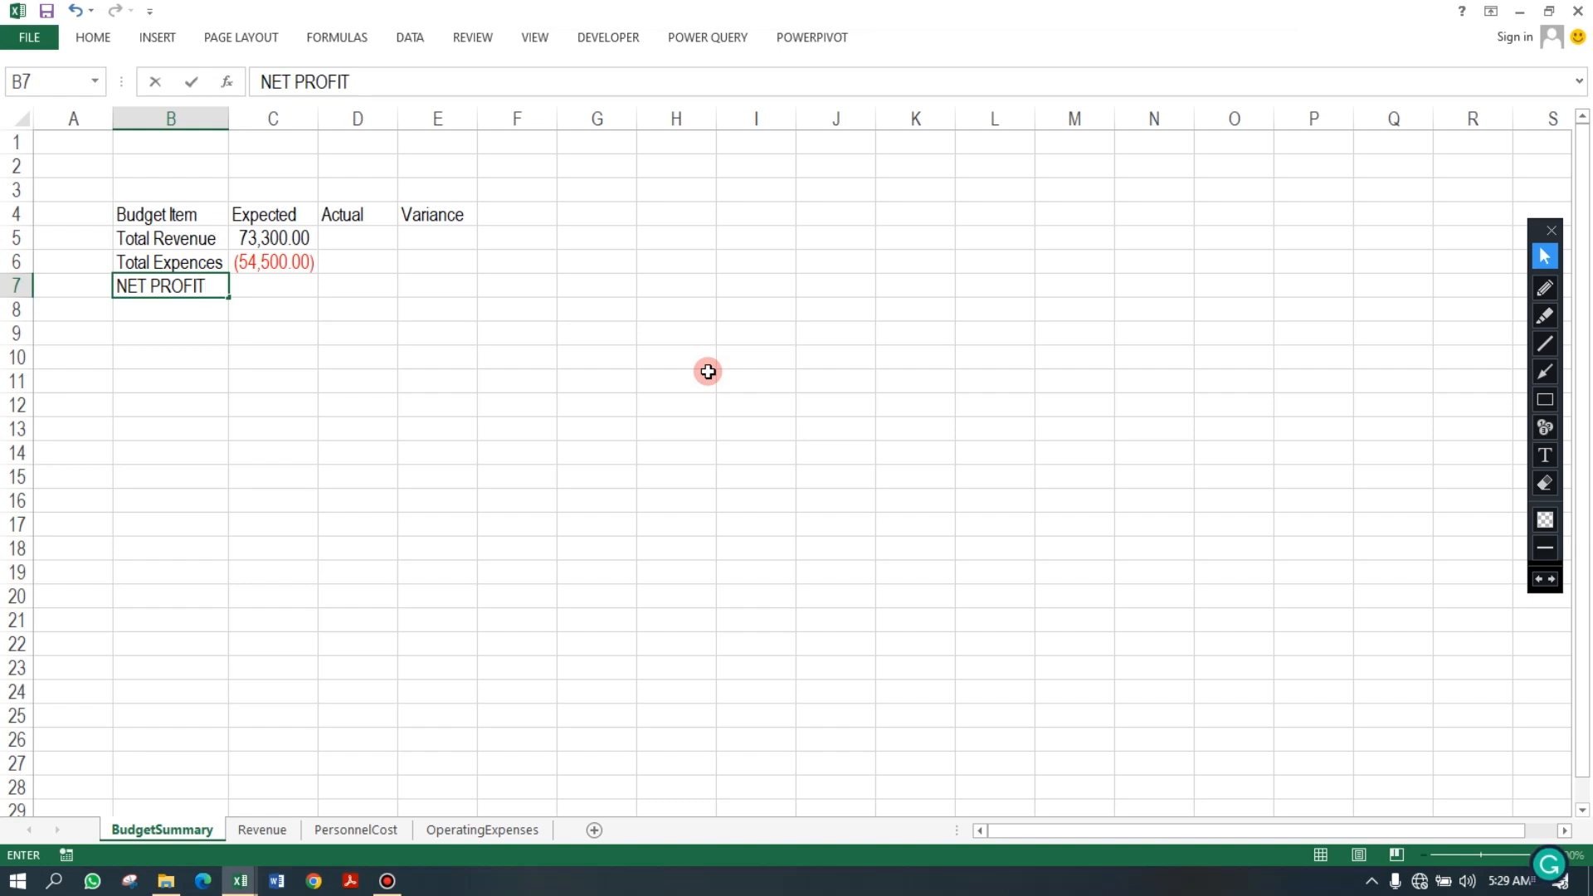
key("Right")
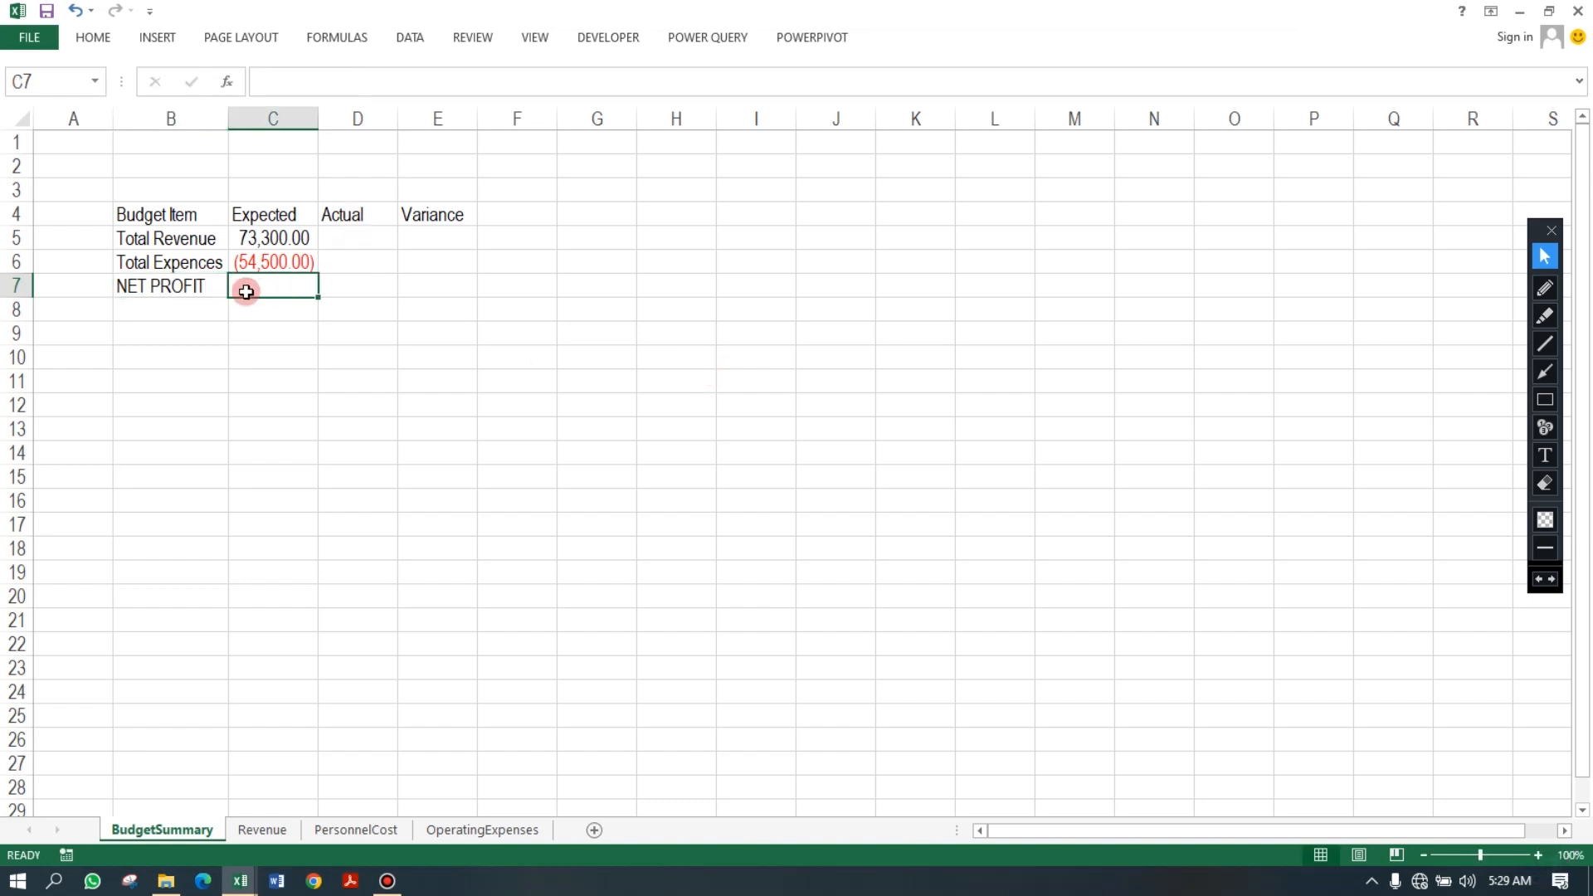
type("=S")
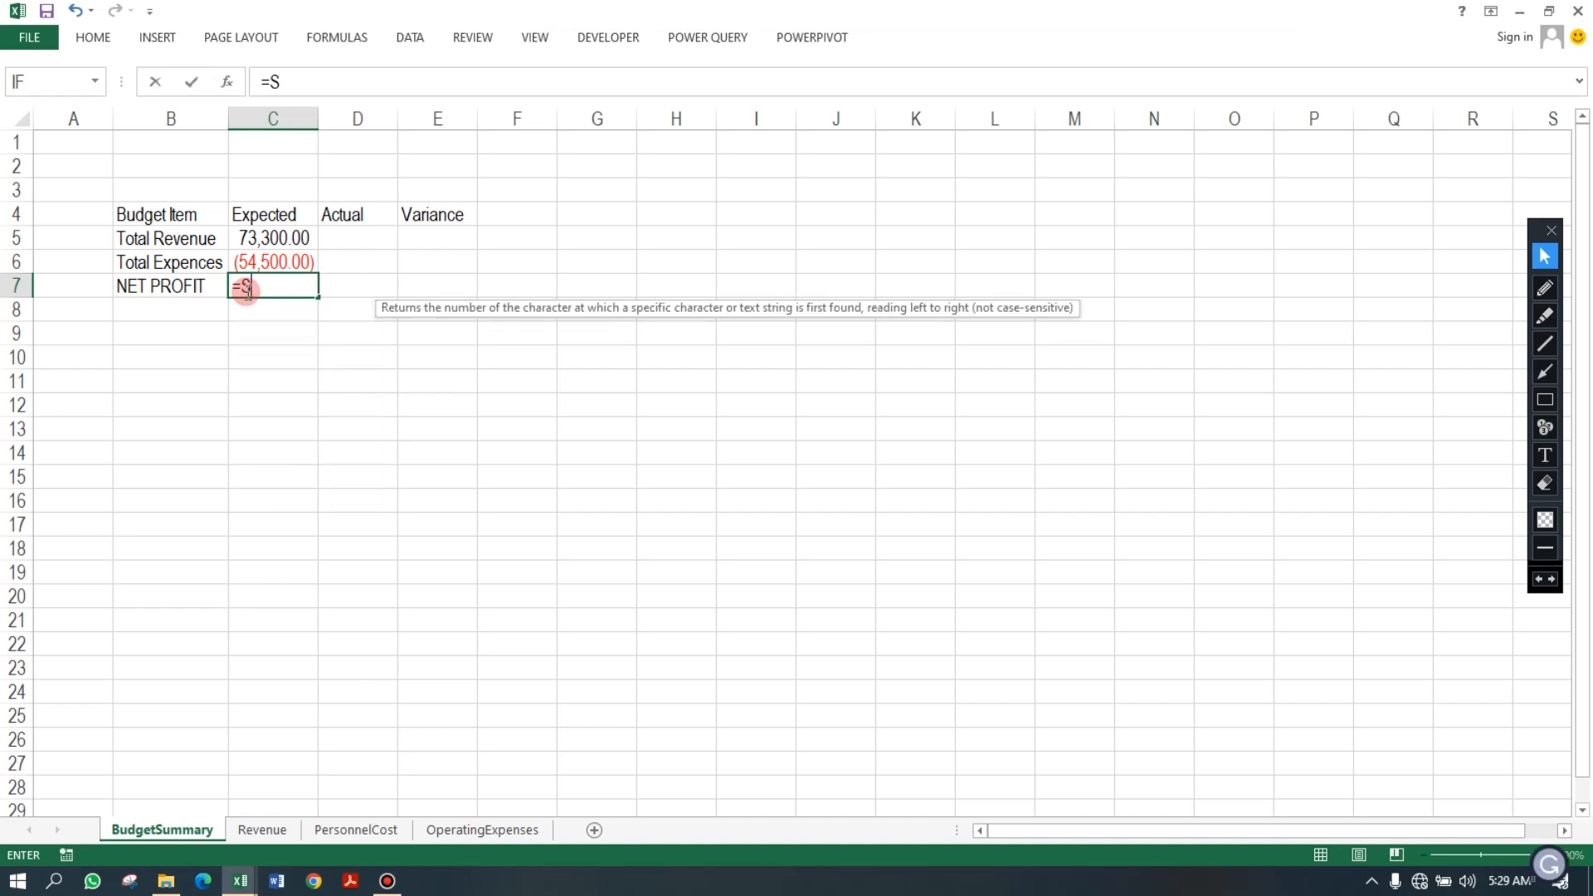
key("Escape")
key("Right")
left_click(246, 292)
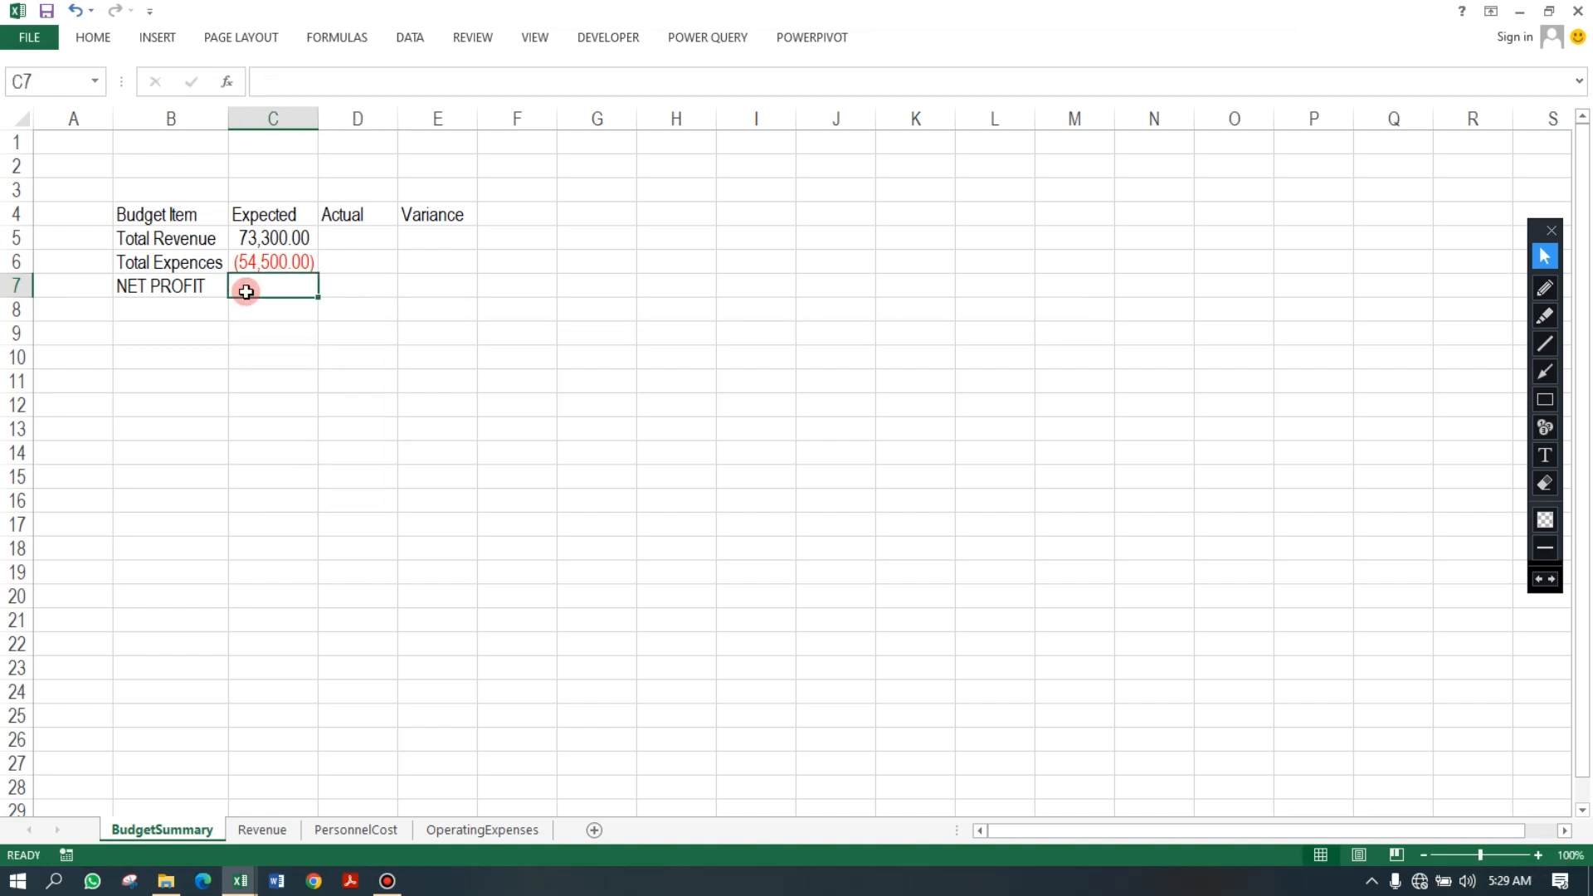
Sum the expected revenue and expenses in C7 for the net profit.
key("alt+equal")
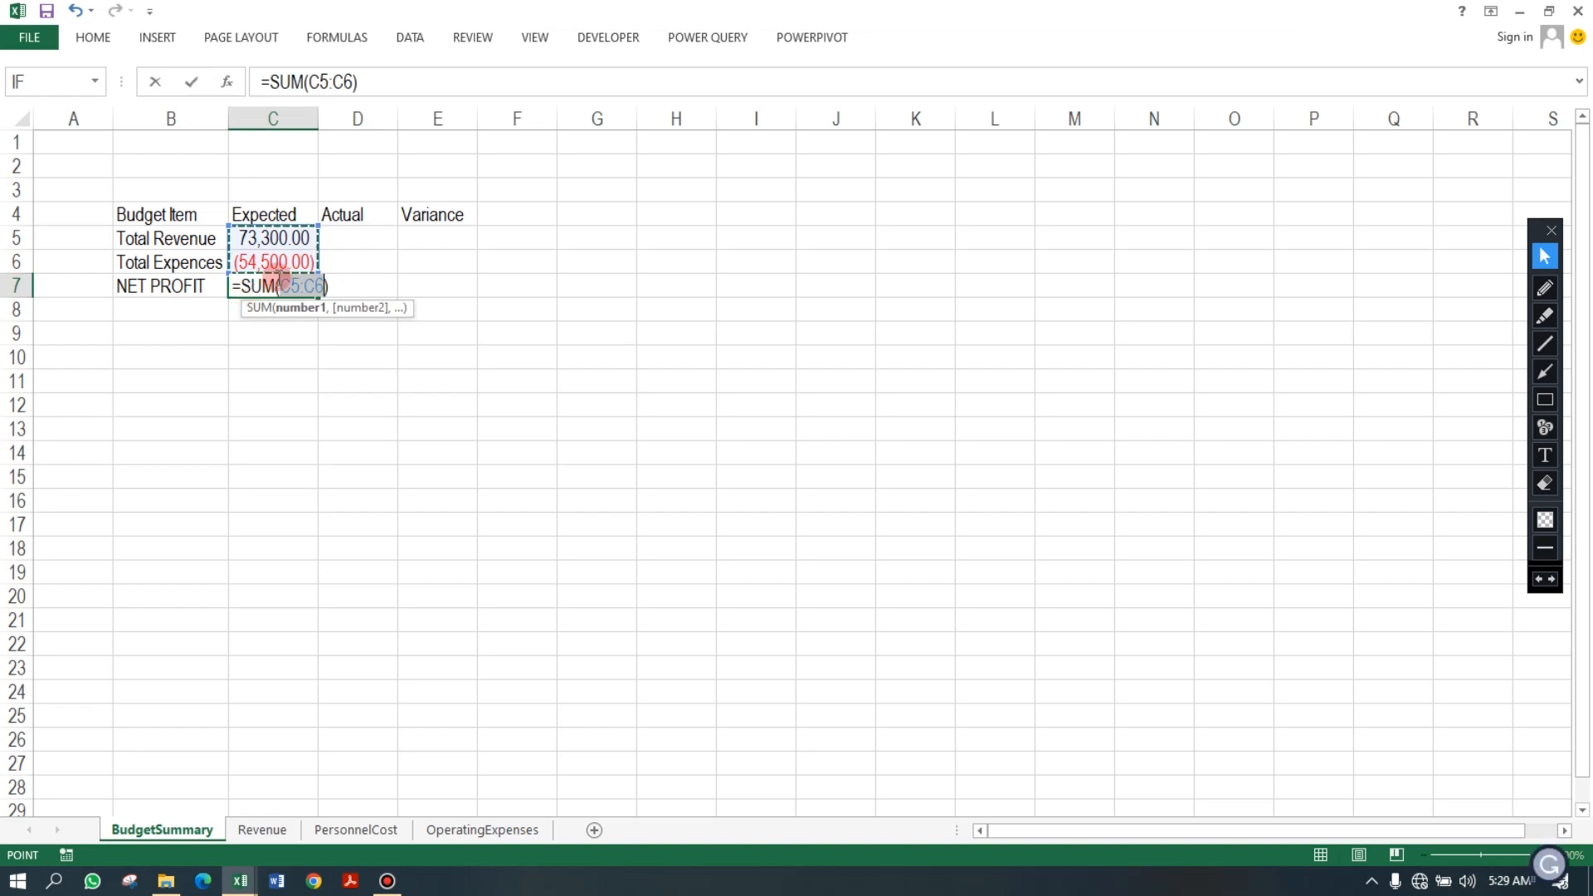
key("Return")
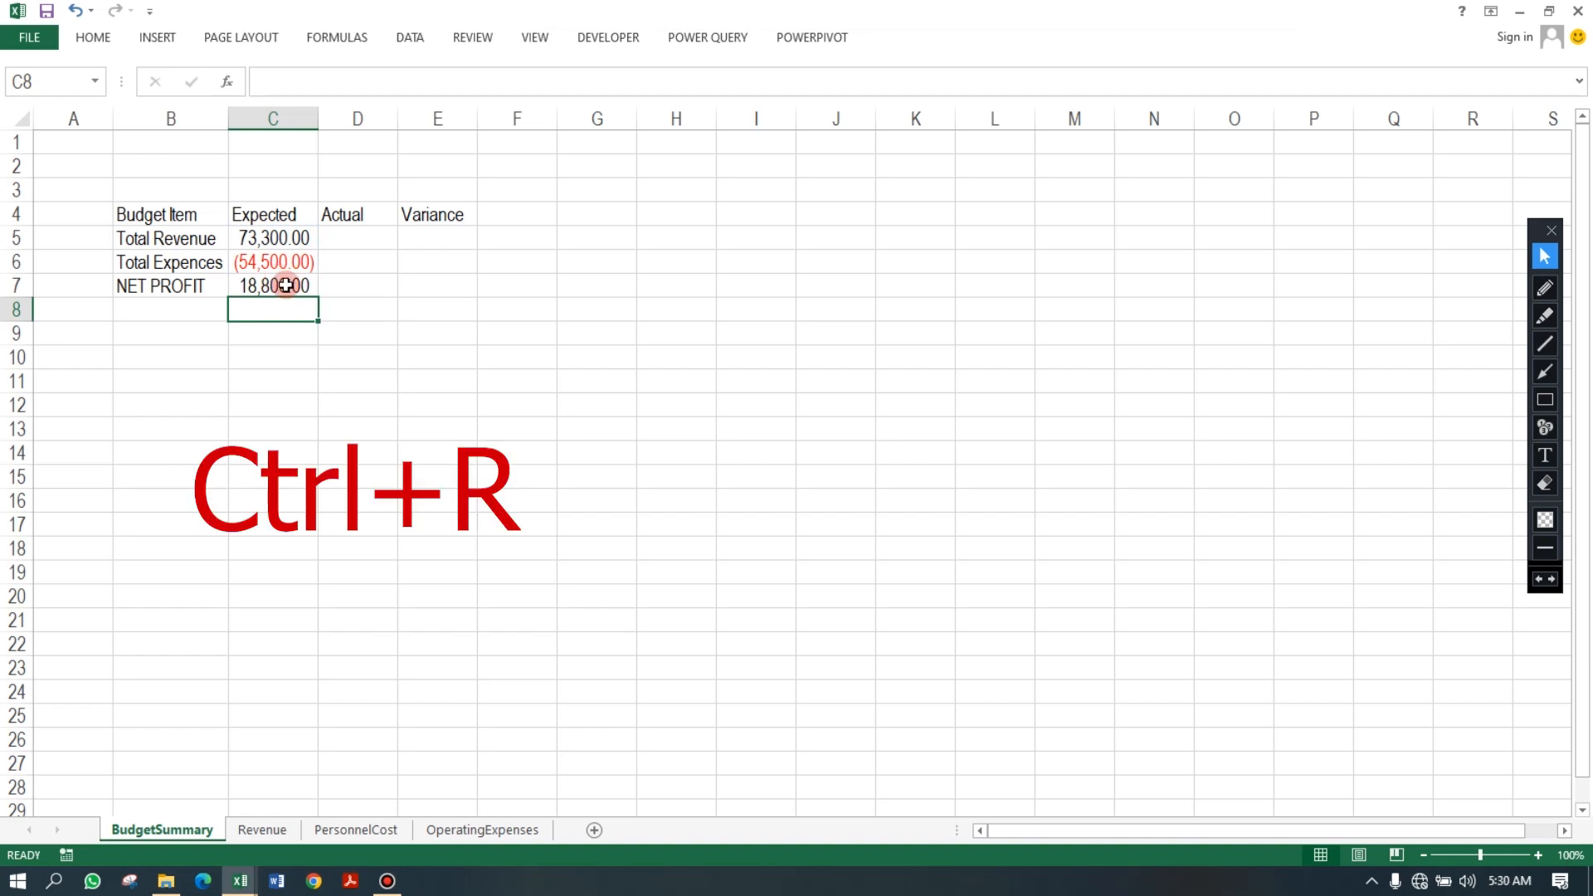
Fill the formulas in C5:C7 right into the Actual column and autofit column D.
left_click(285, 285)
left_click(365, 234)
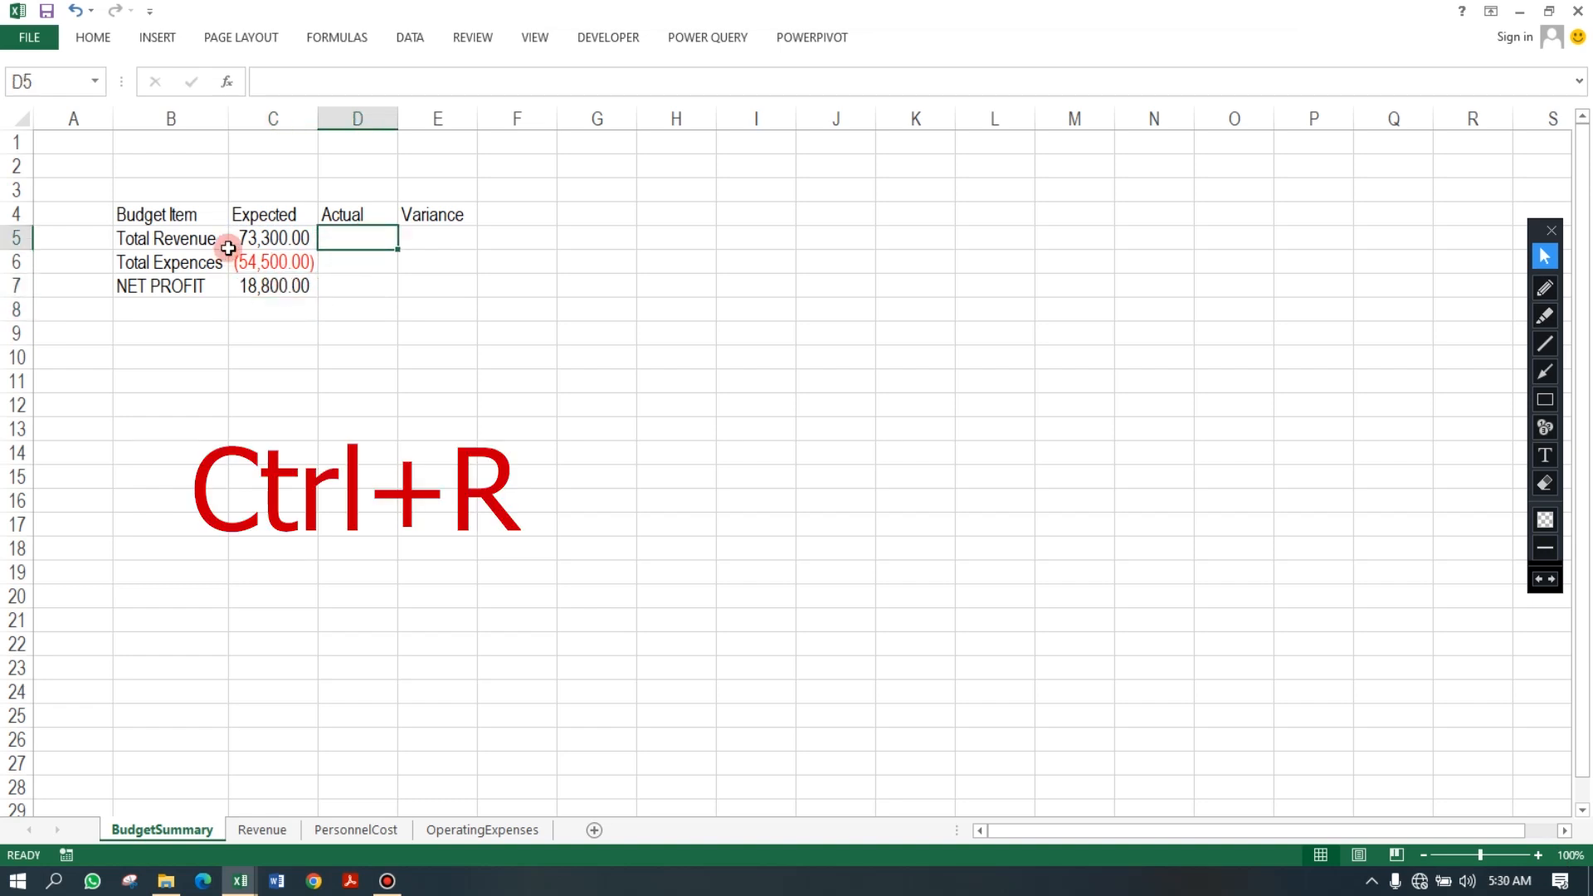
left_click_drag(255, 231, 277, 276)
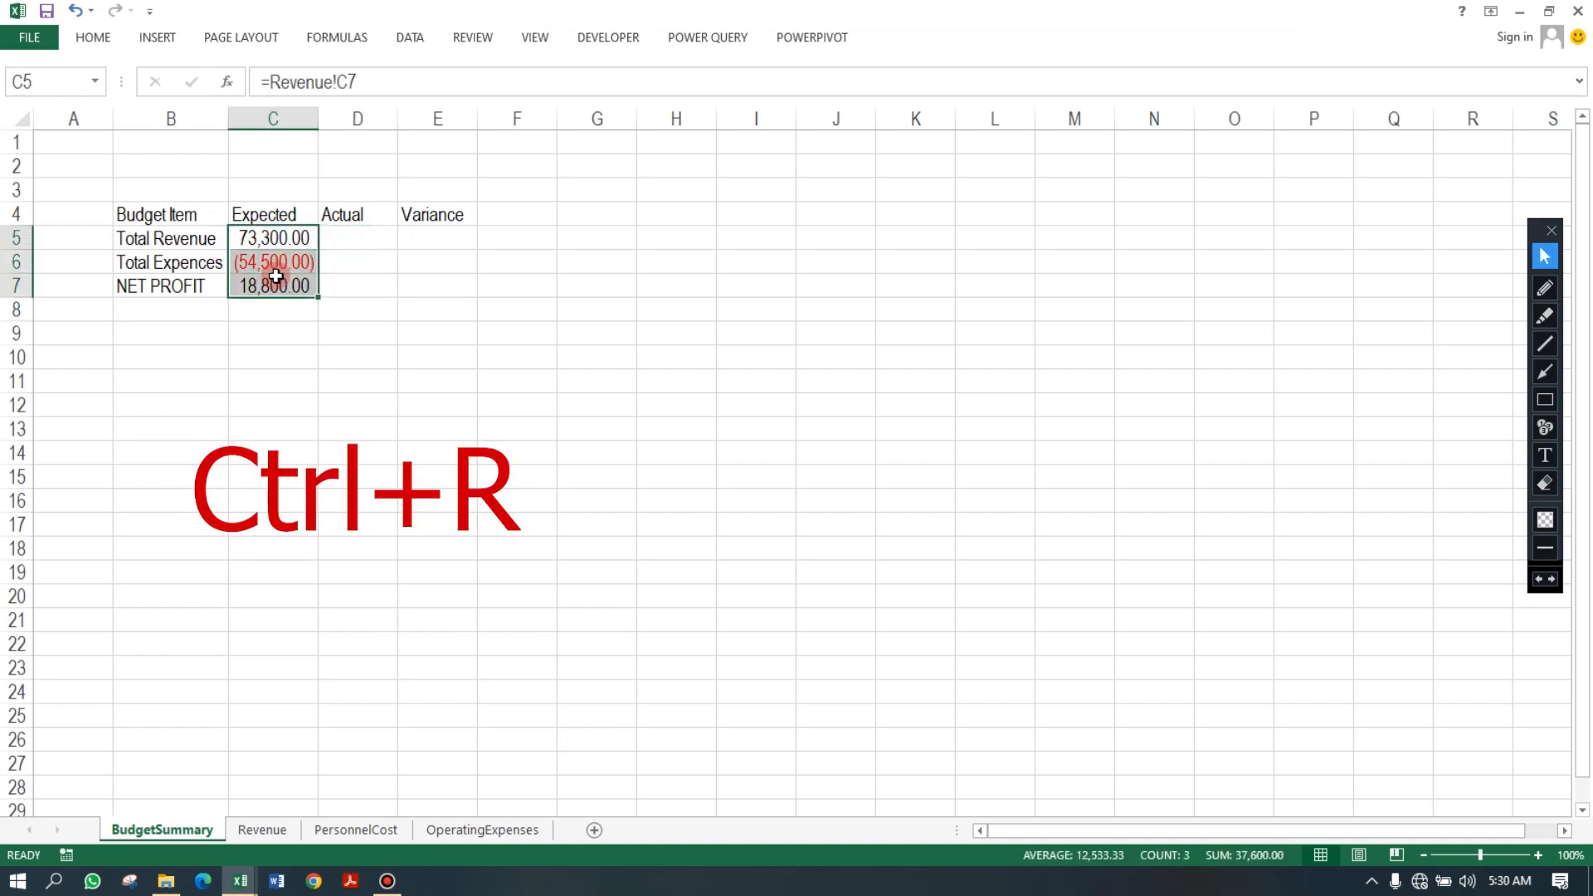
key("shift+Right")
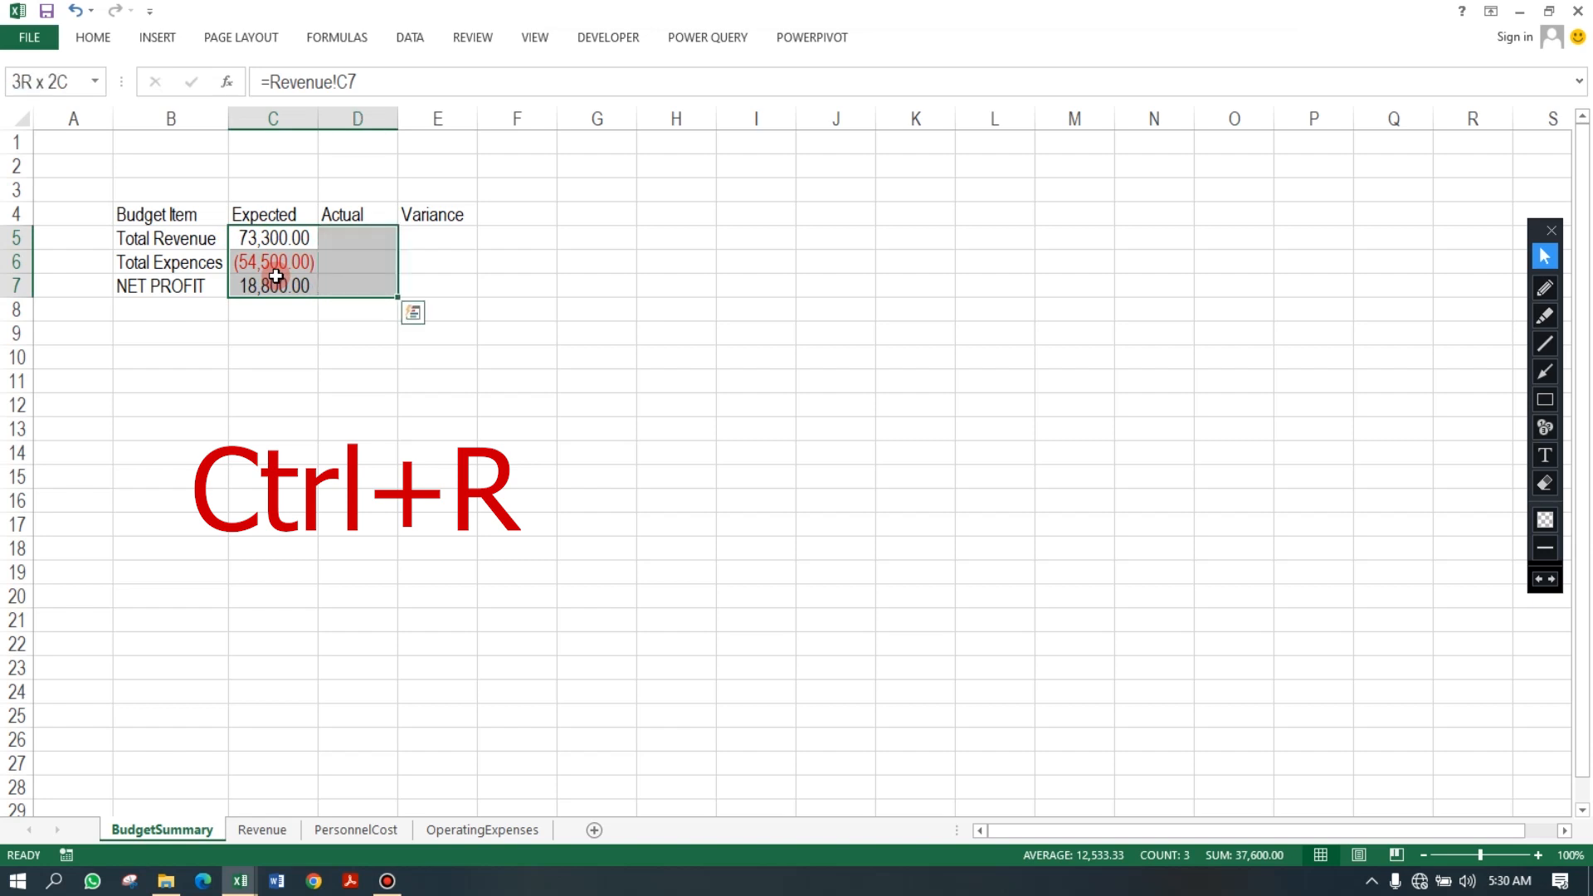
key("ctrl+r")
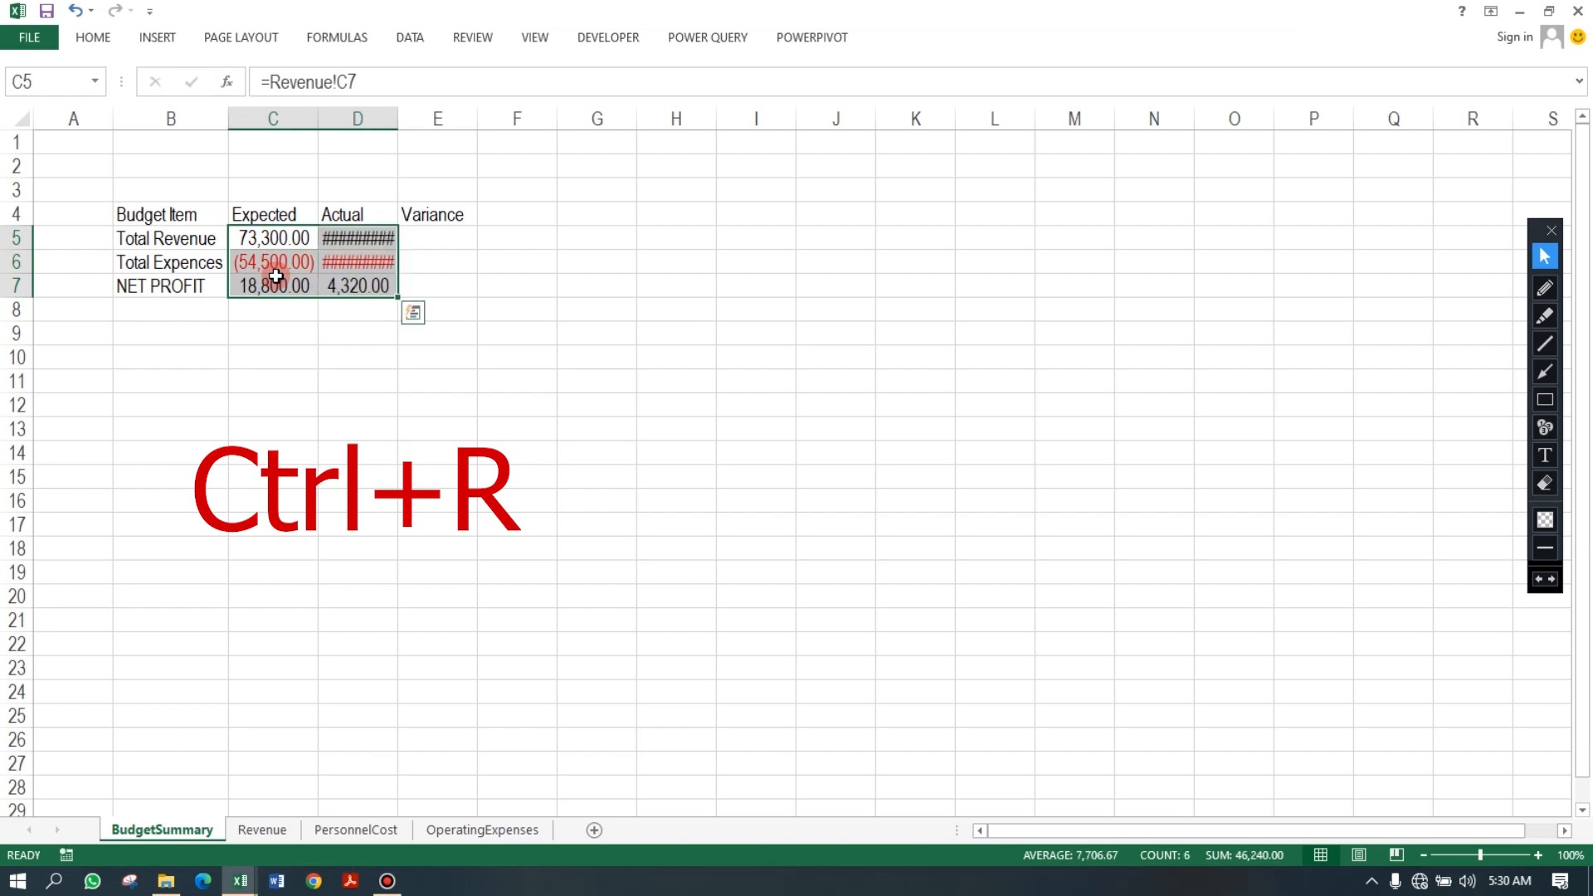
double_click(400, 118)
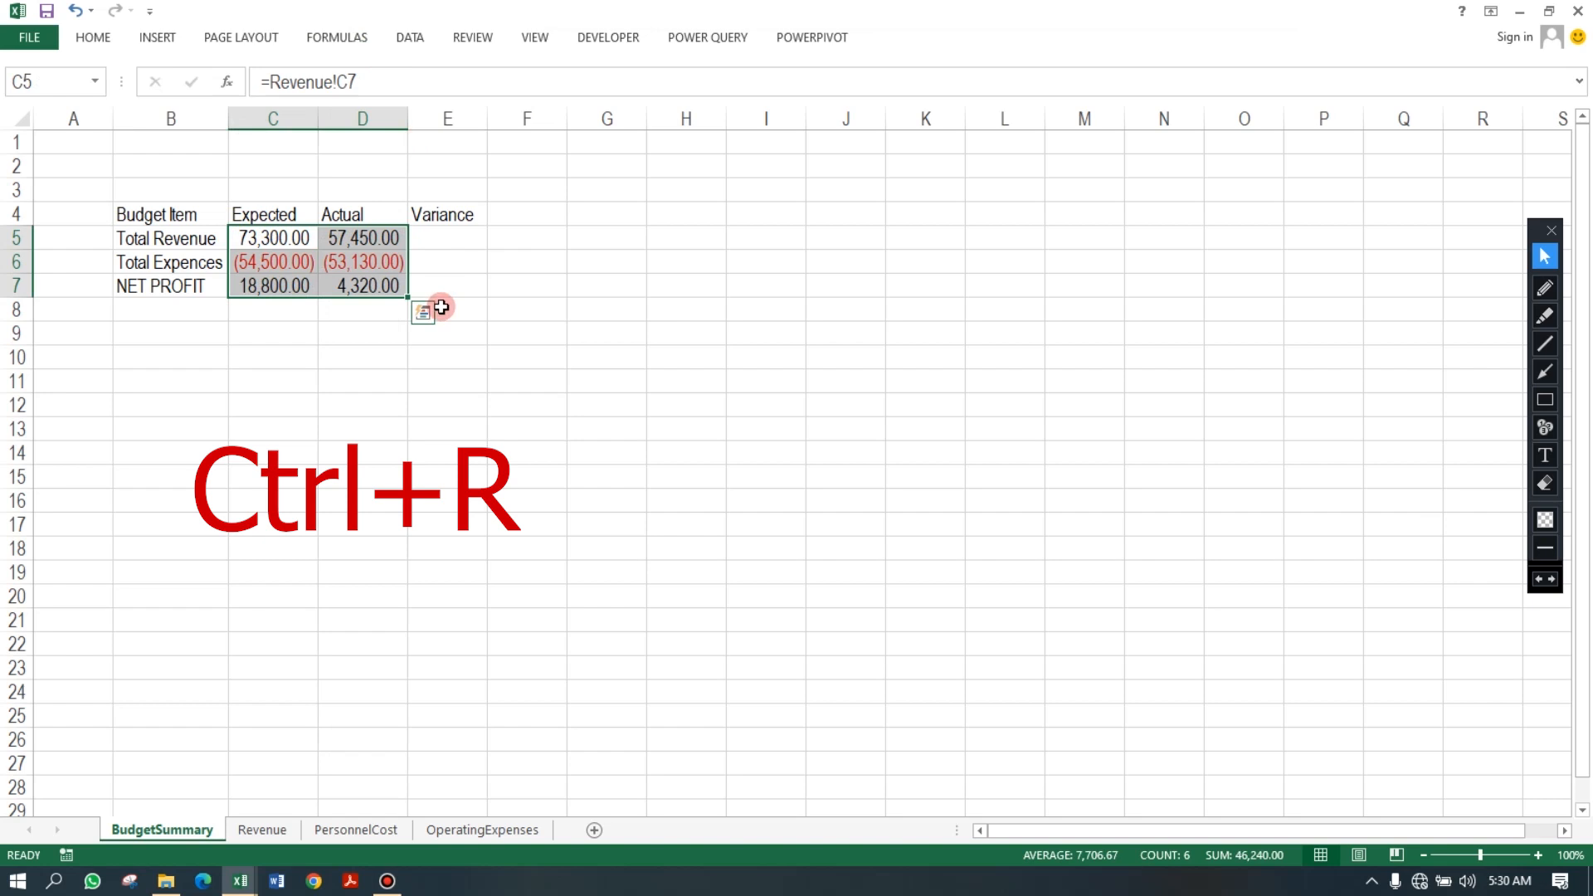
Check the Actual formulas in D5 and D6 against the totals on the Revenue sheet.
left_click(357, 267)
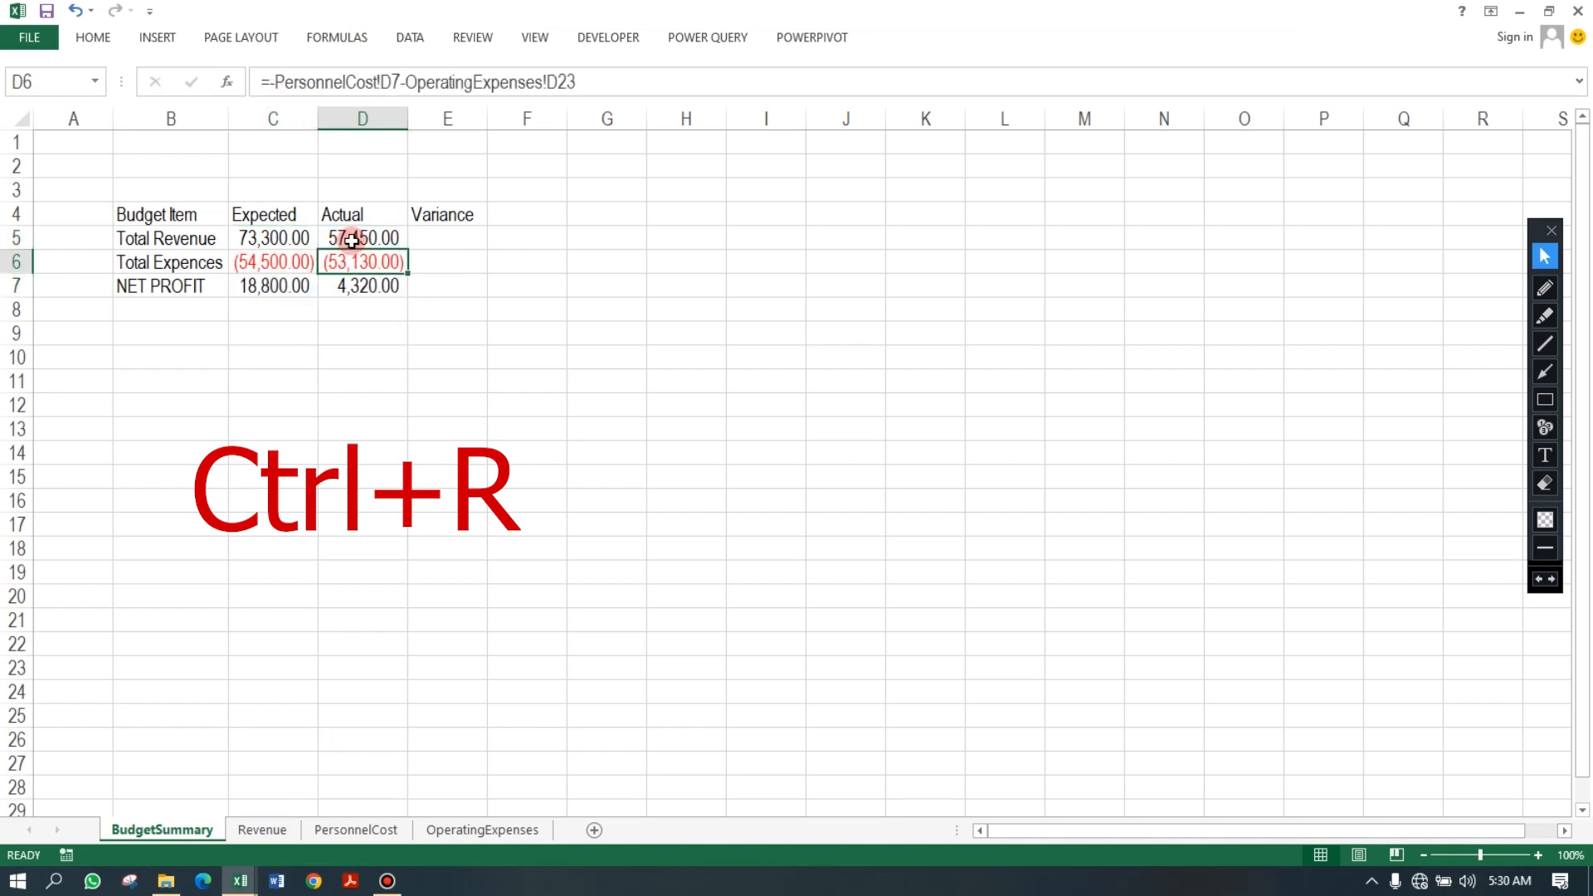
left_click(350, 239)
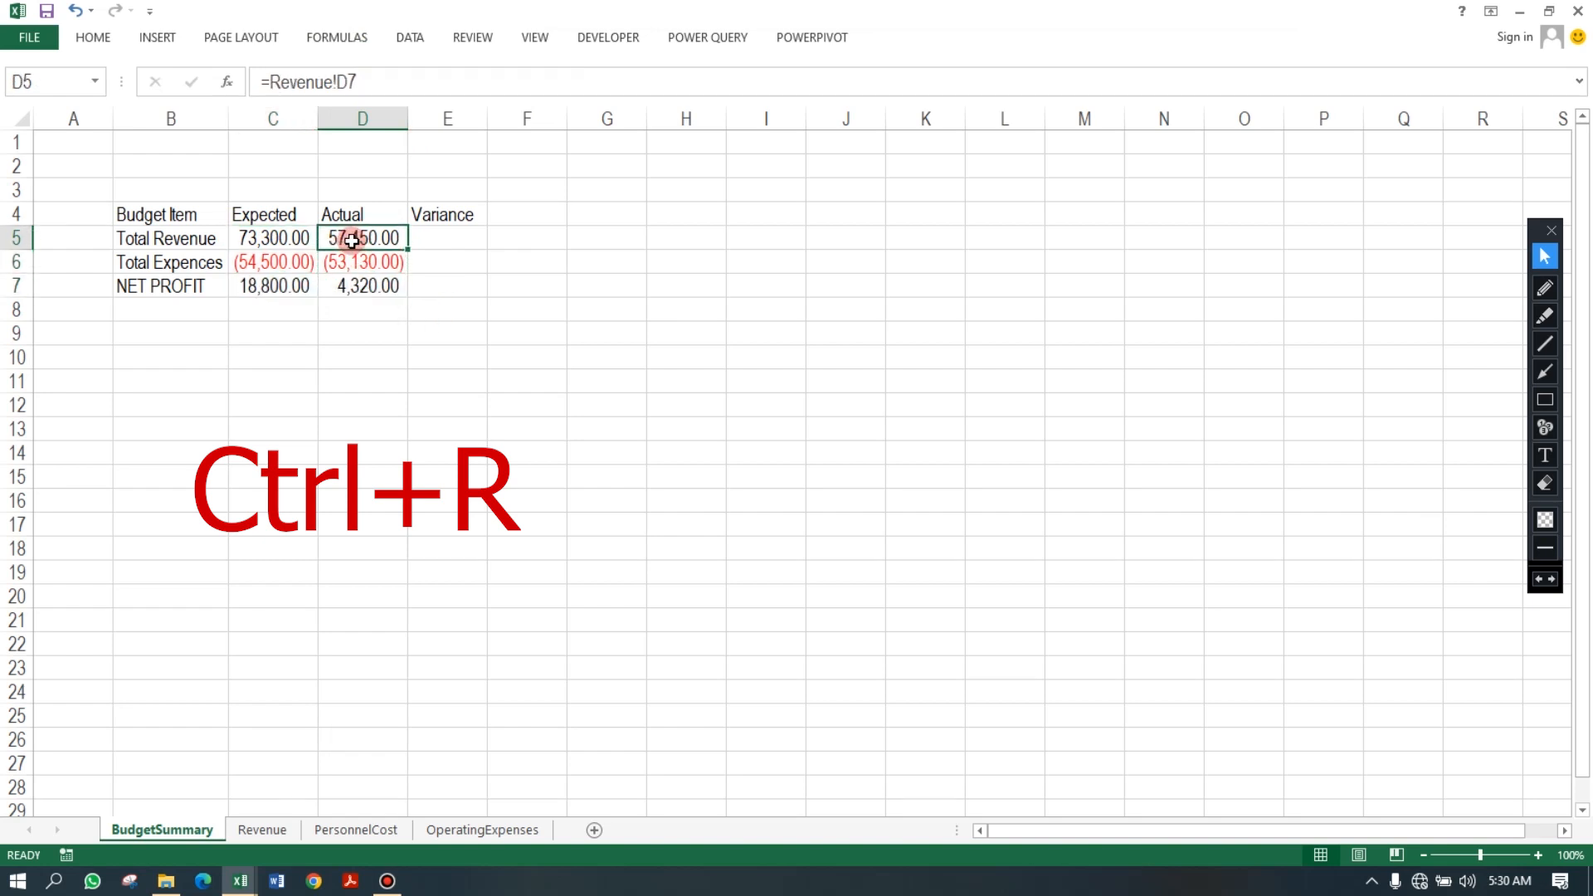
left_click(261, 829)
left_click(444, 215)
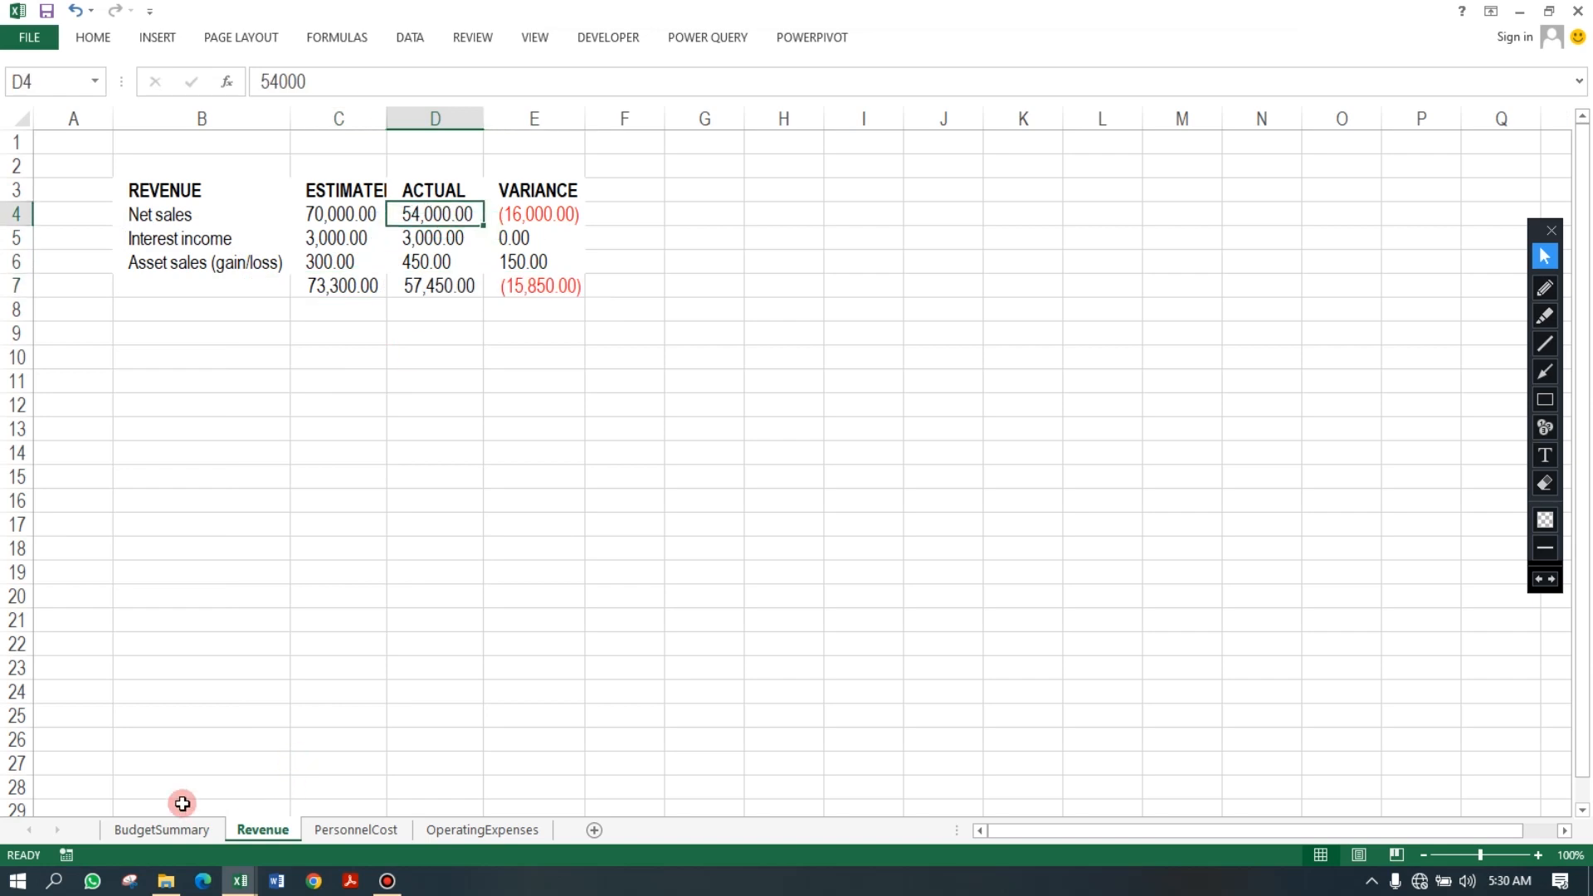
left_click(163, 834)
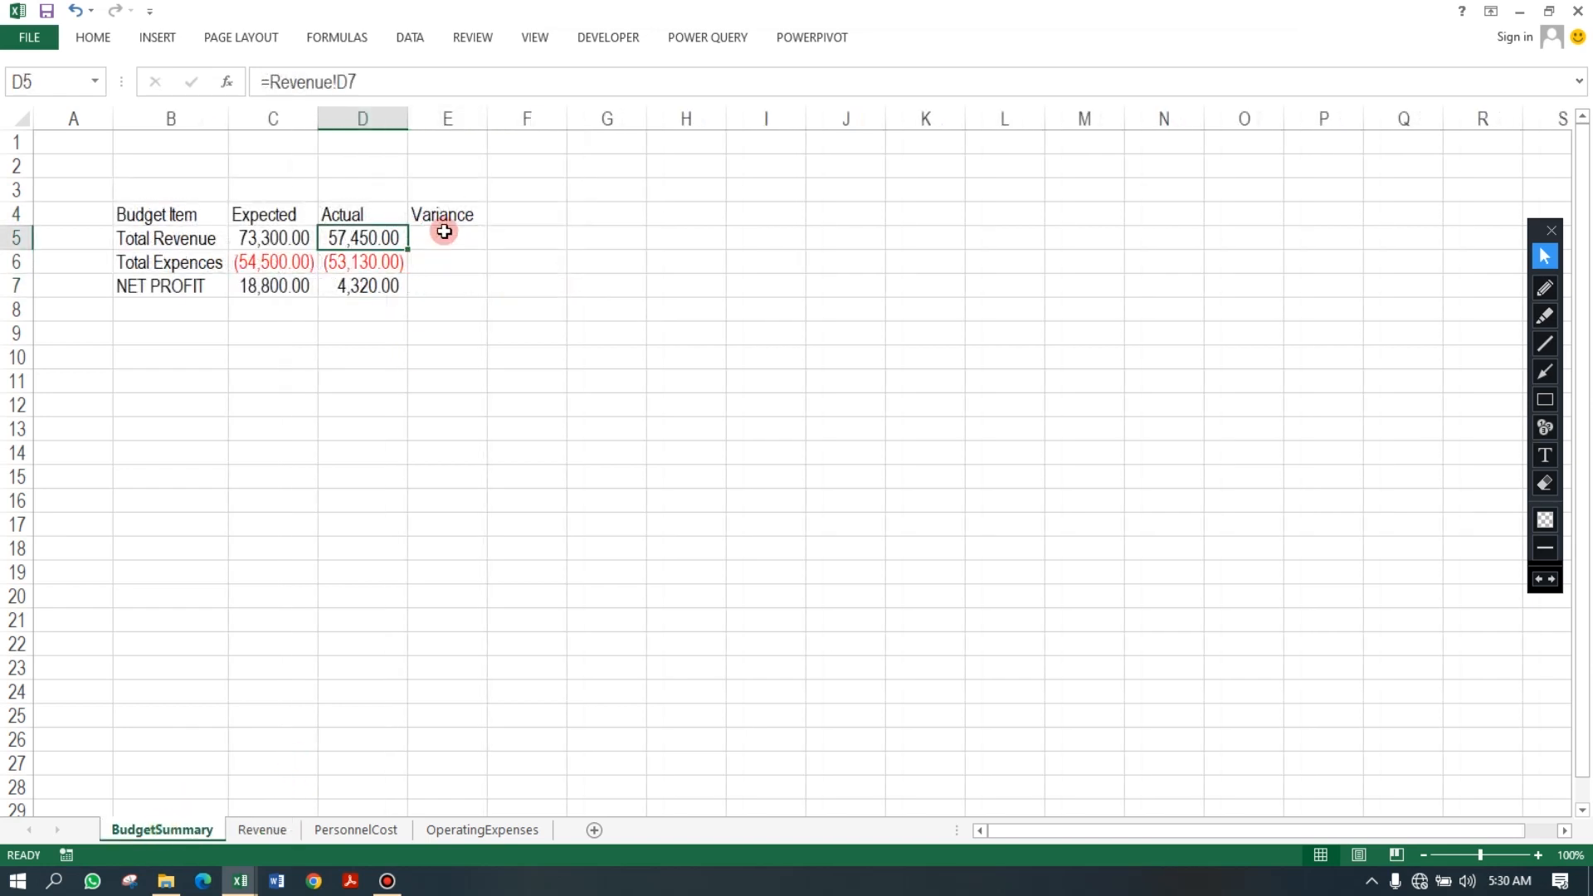
In E5, enter =D5-C5 to calculate the revenue variance.
left_click(445, 232)
type("=")
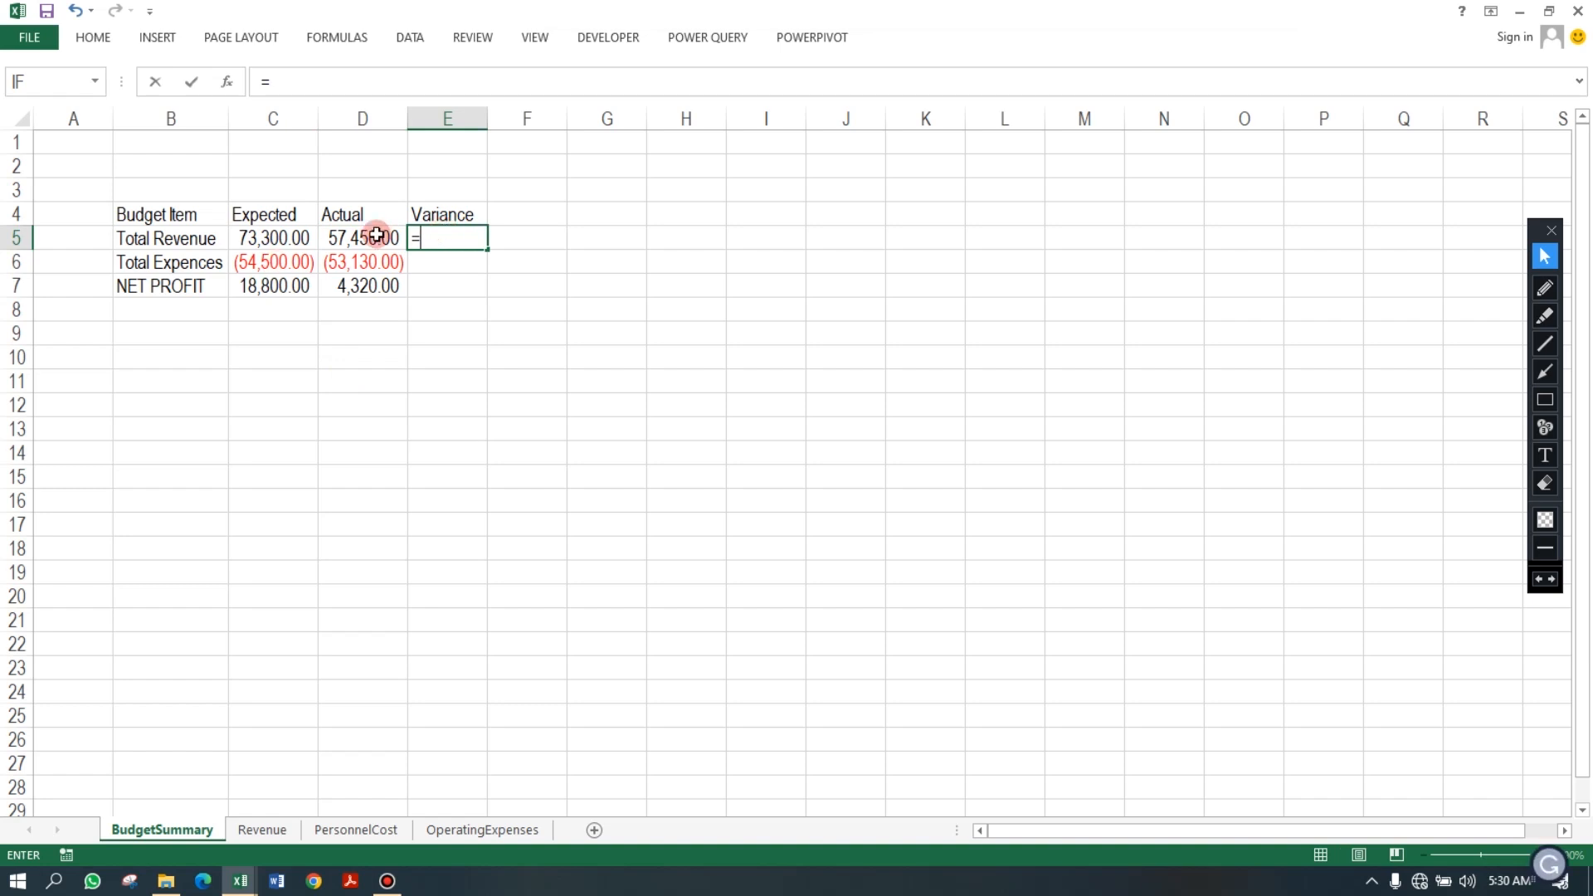
left_click(371, 234)
type("-")
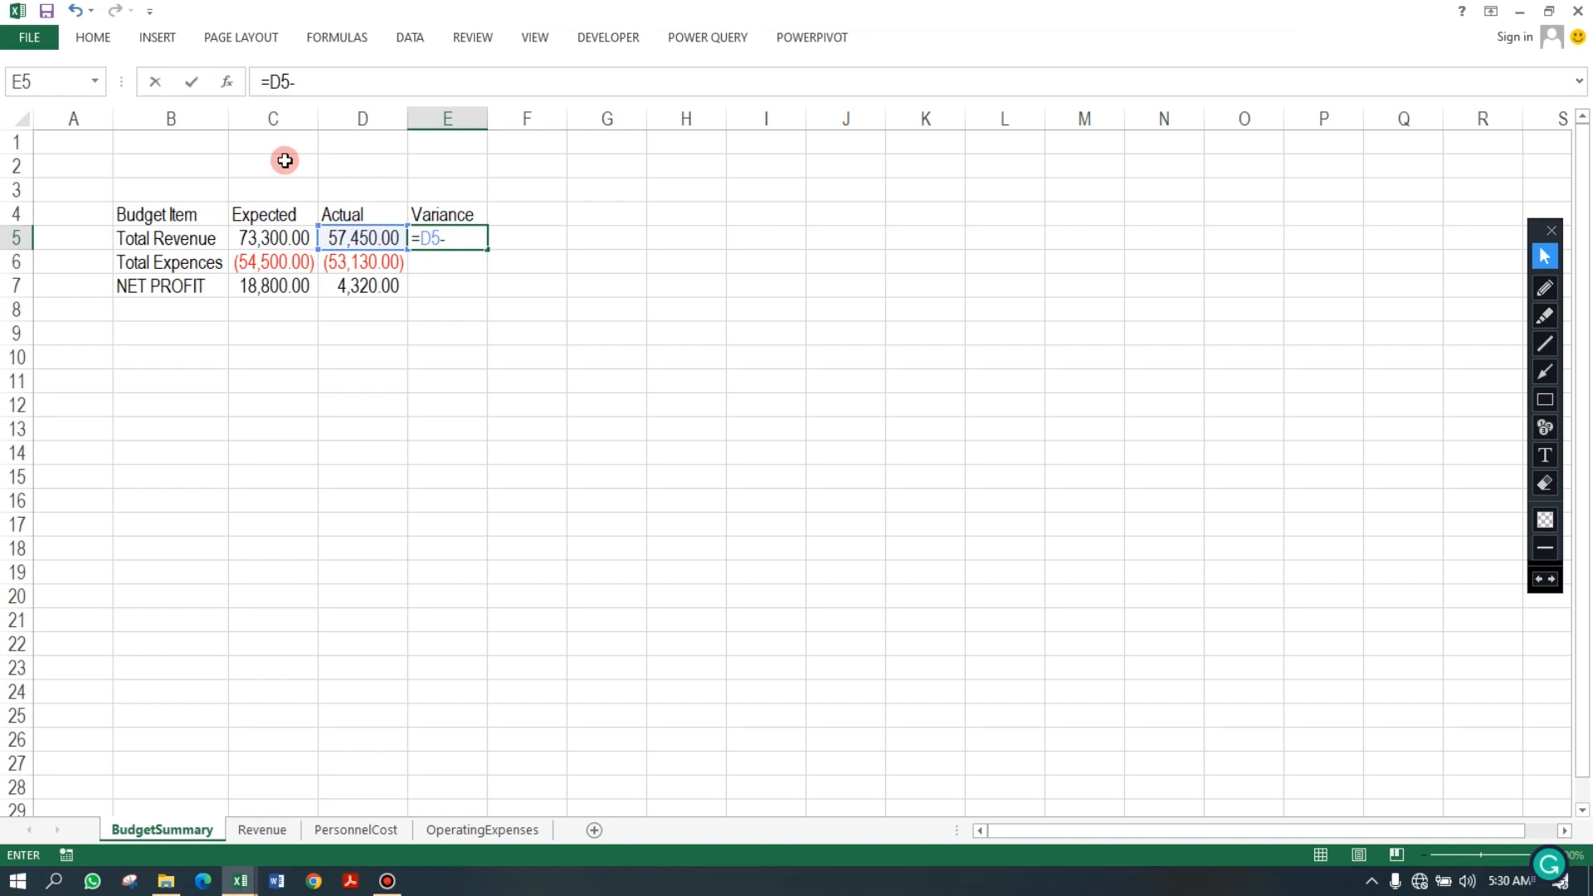
left_click(271, 238)
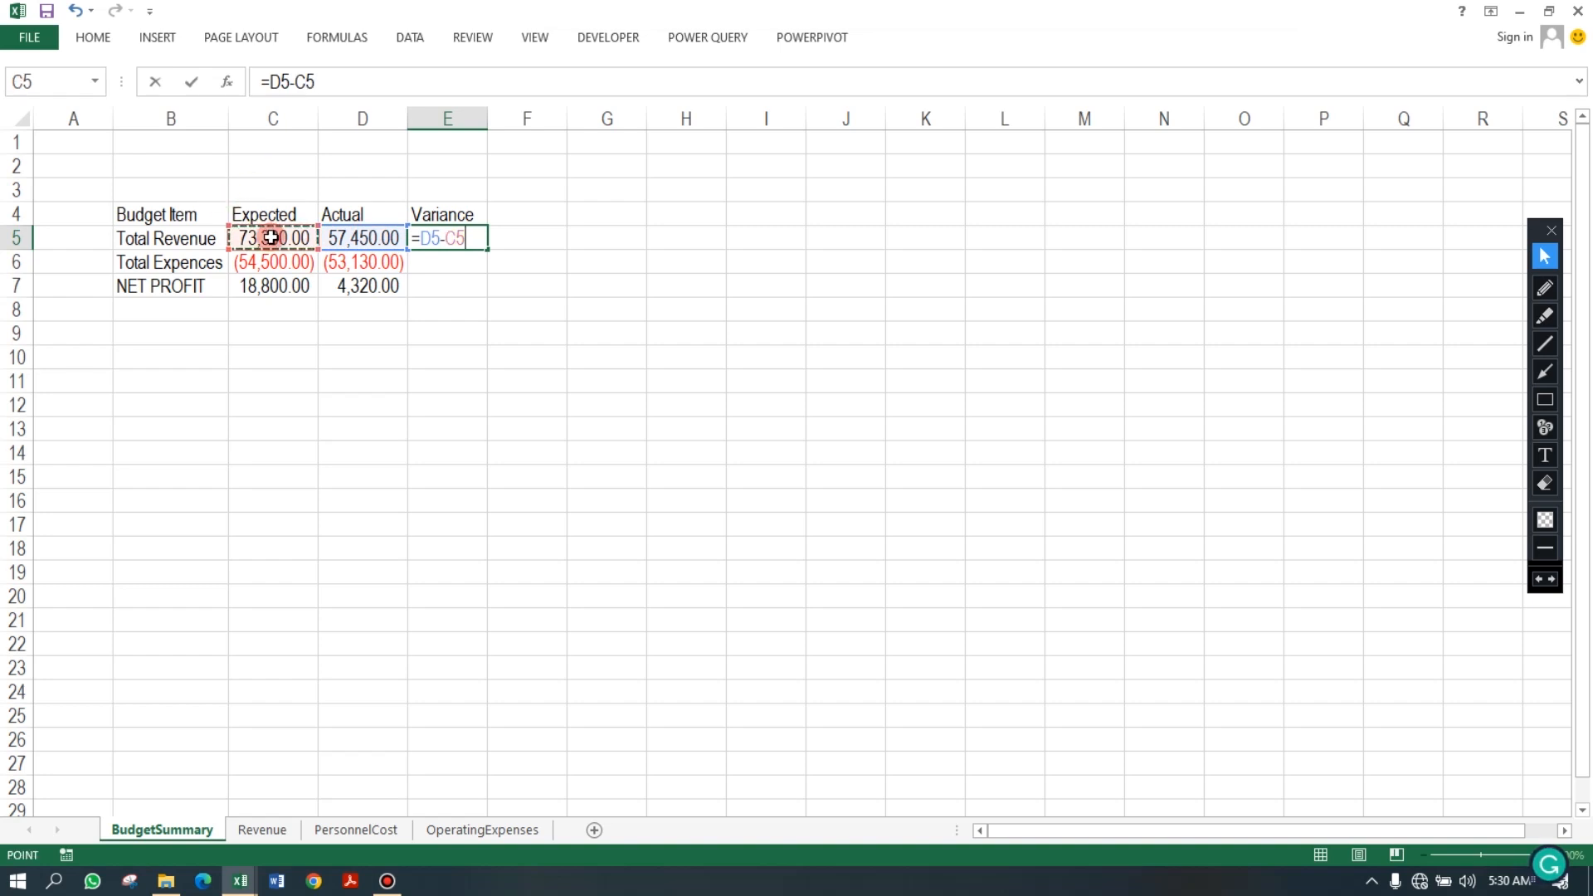
key("Return")
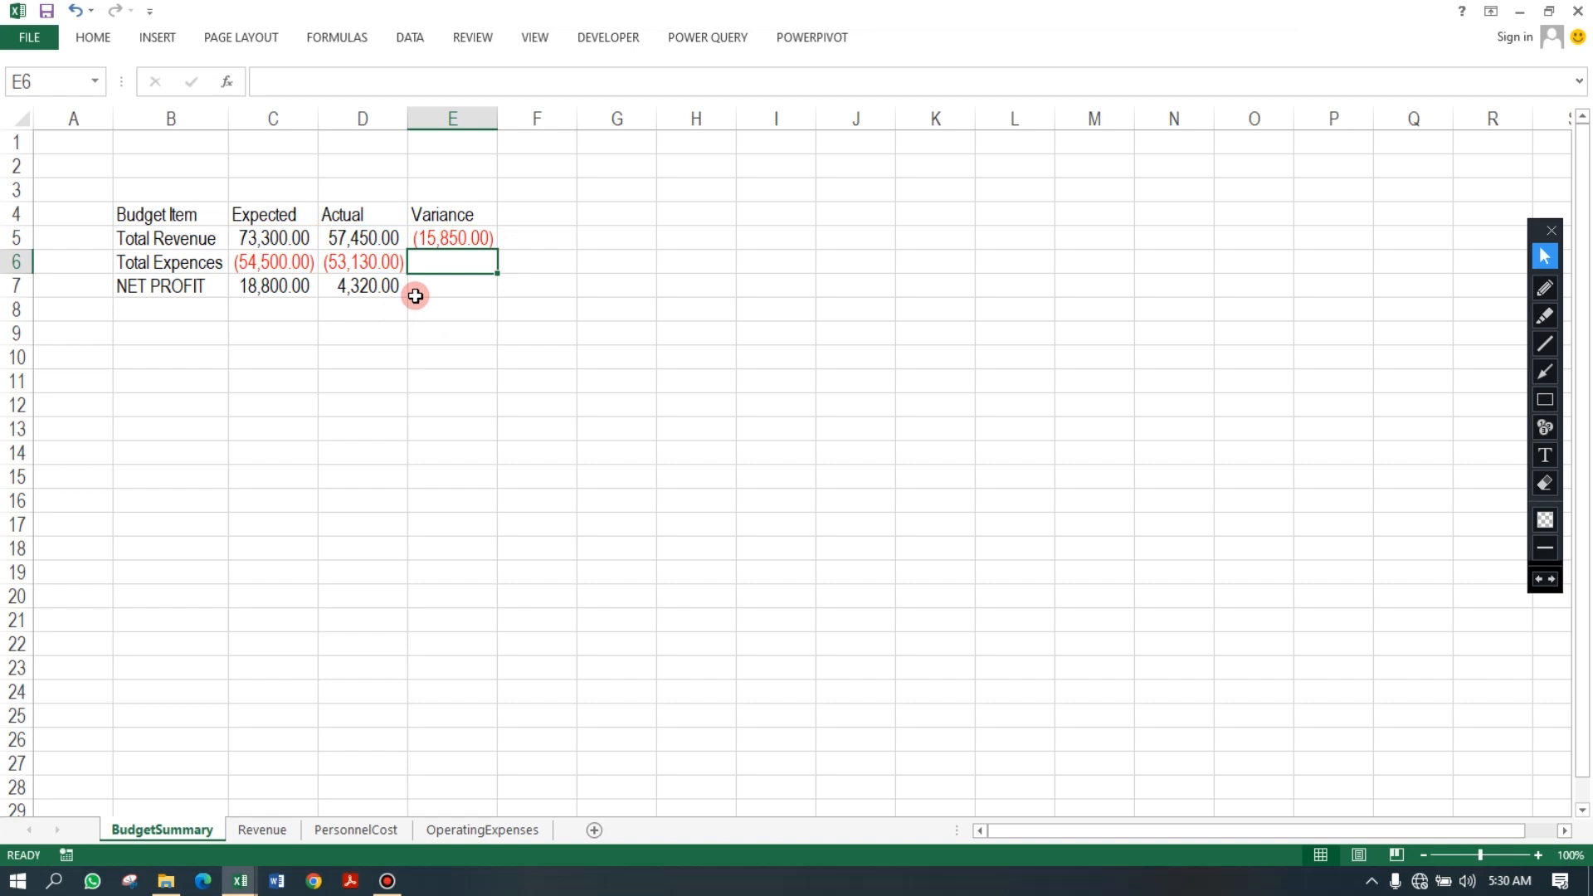
In E6, enter =C6-D6 to calculate the expenses variance.
type("=")
left_click(277, 262)
type("-")
key("BackSpace")
key("BackSpace")
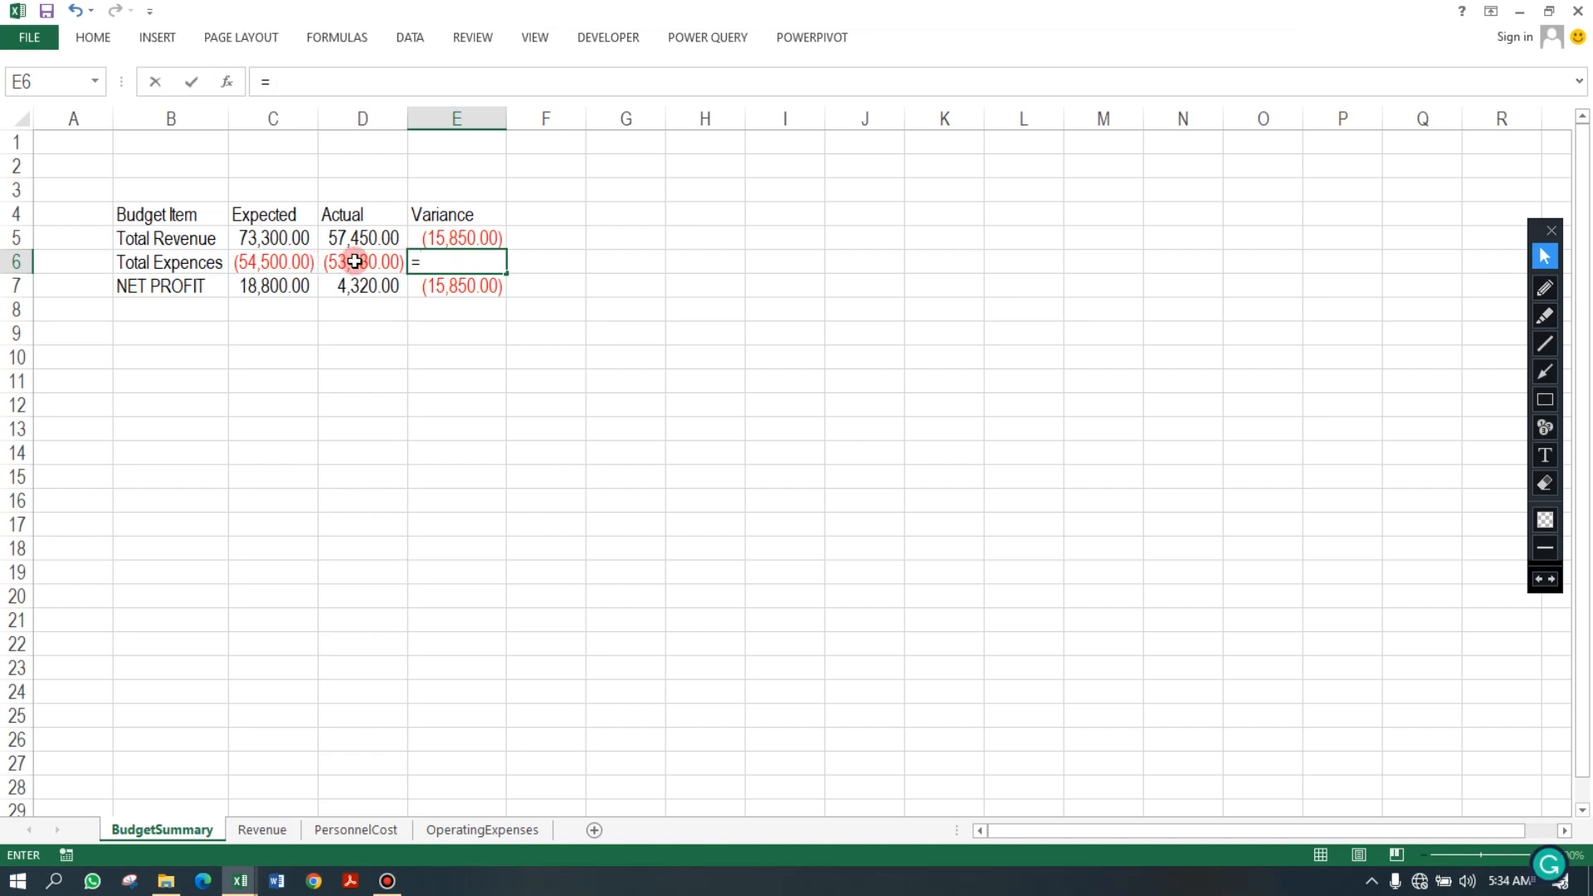
left_click(281, 264)
type("-")
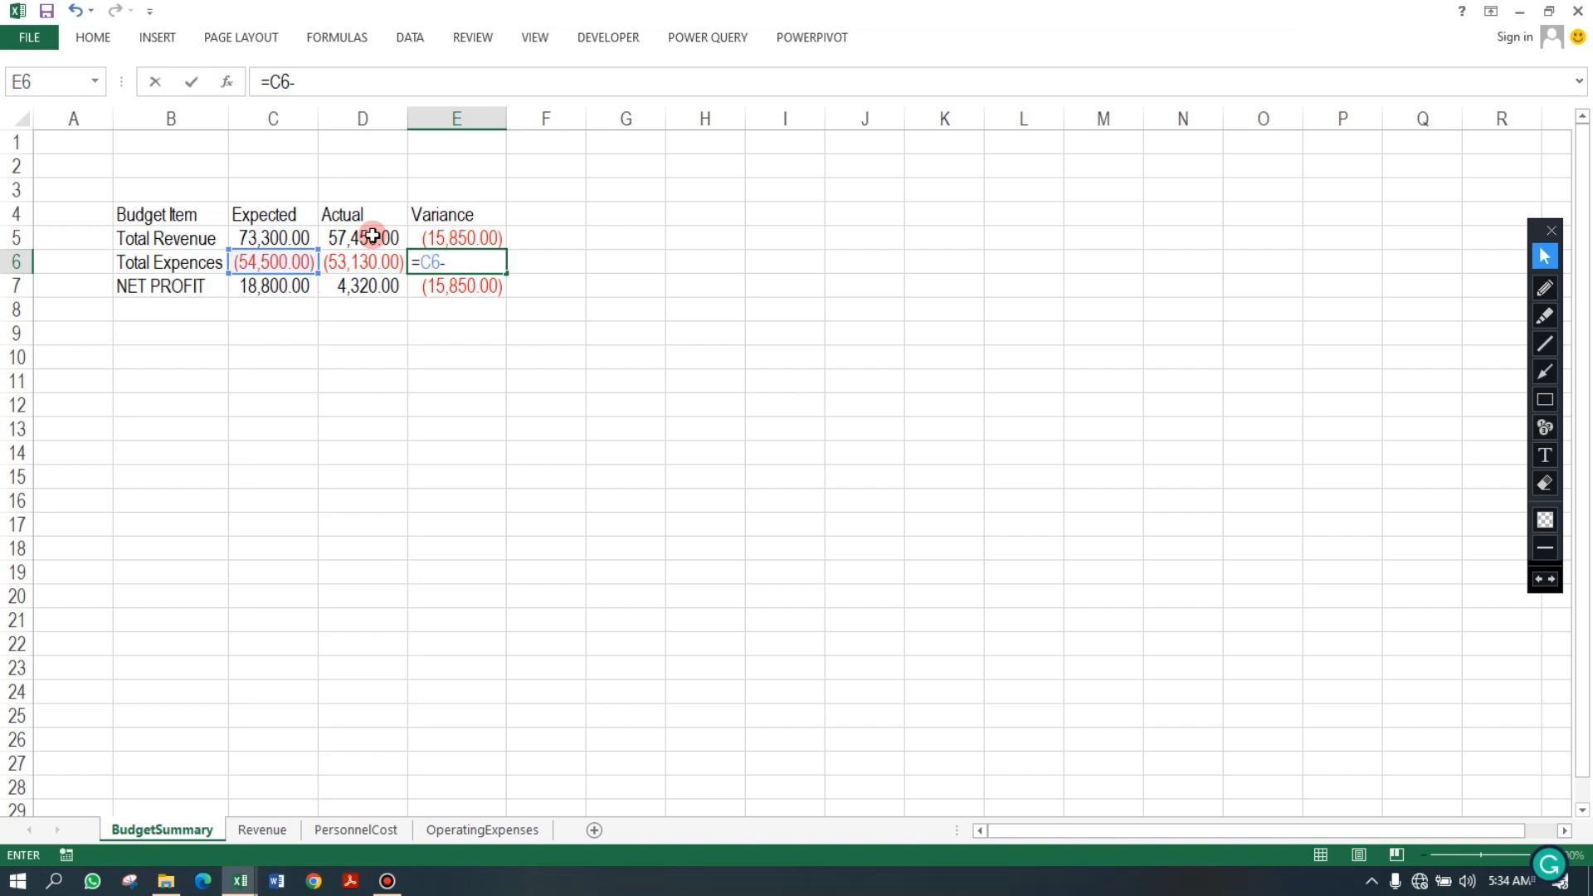
left_click(357, 267)
key("Return")
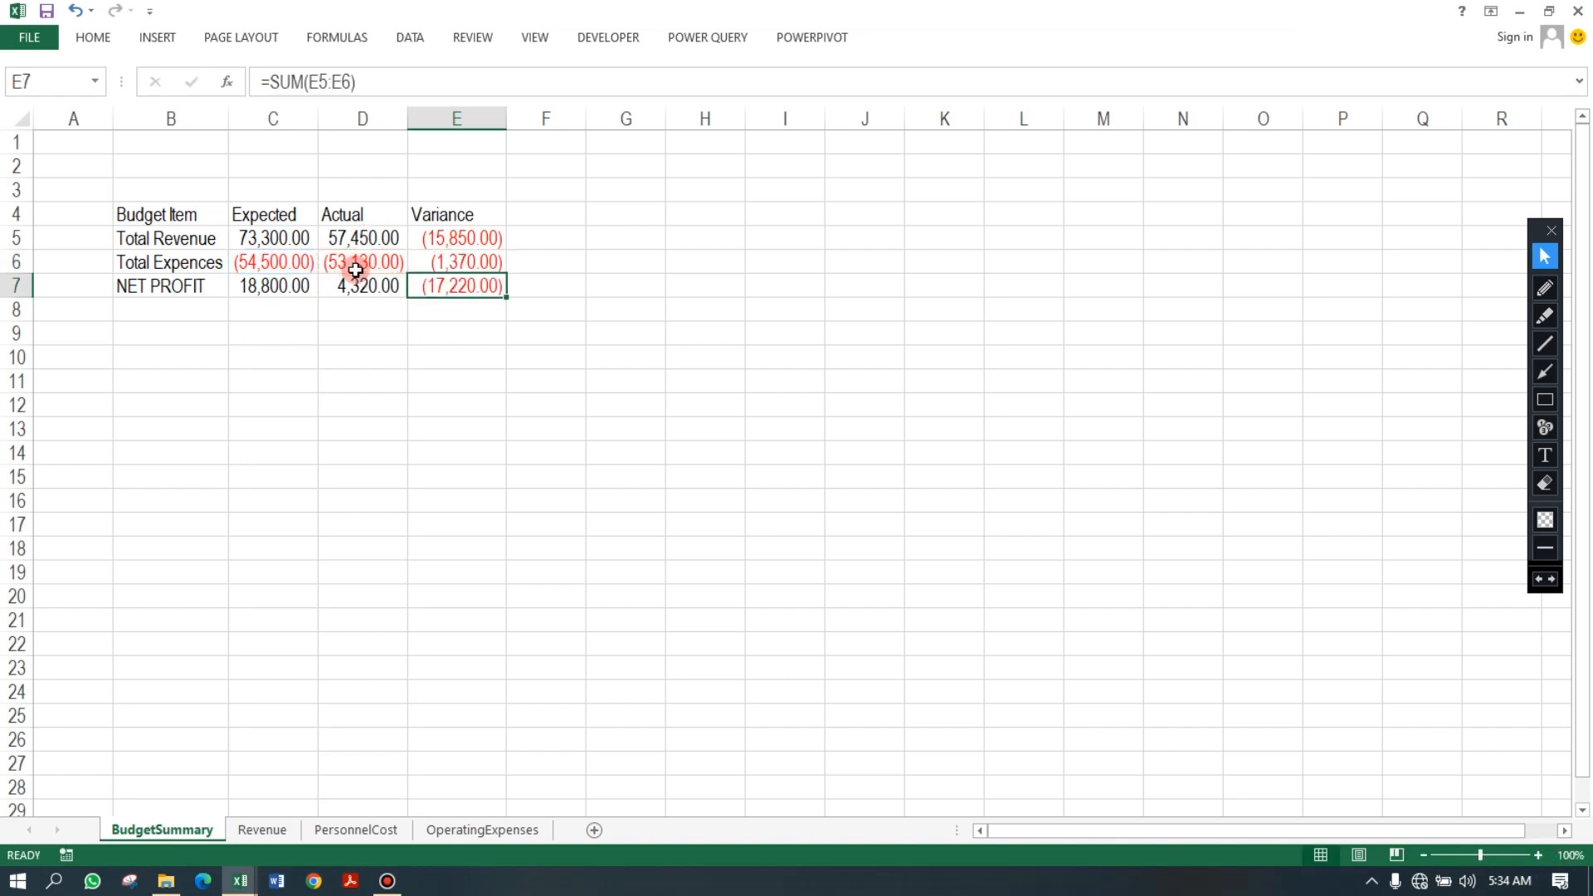
Make the NET PROFIT row B7:E7 bold.
left_click(471, 258)
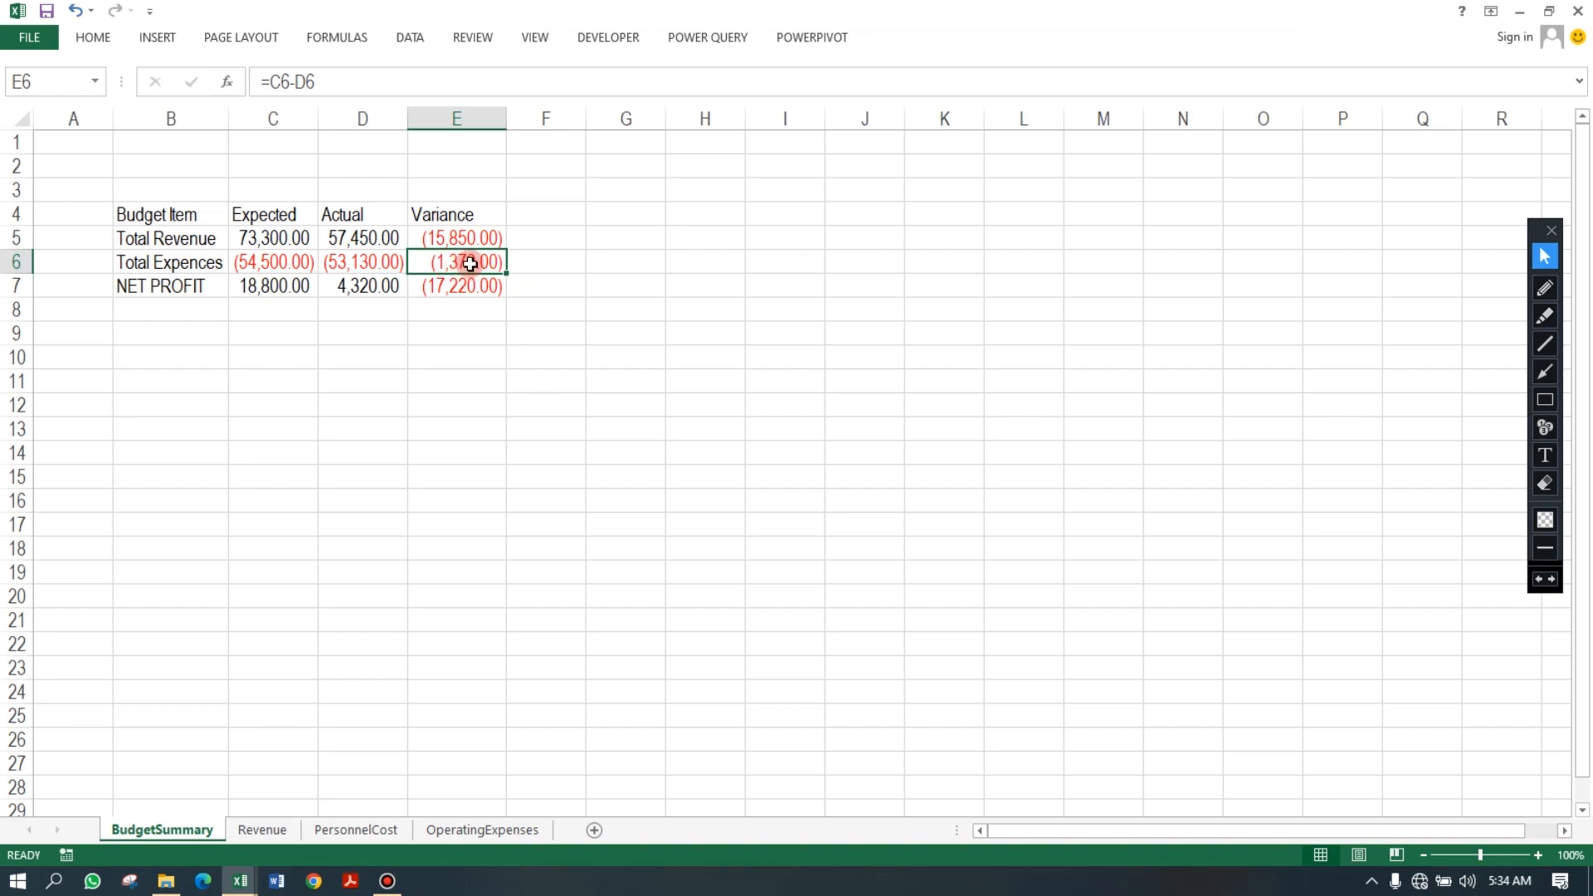
left_click_drag(131, 286, 432, 289)
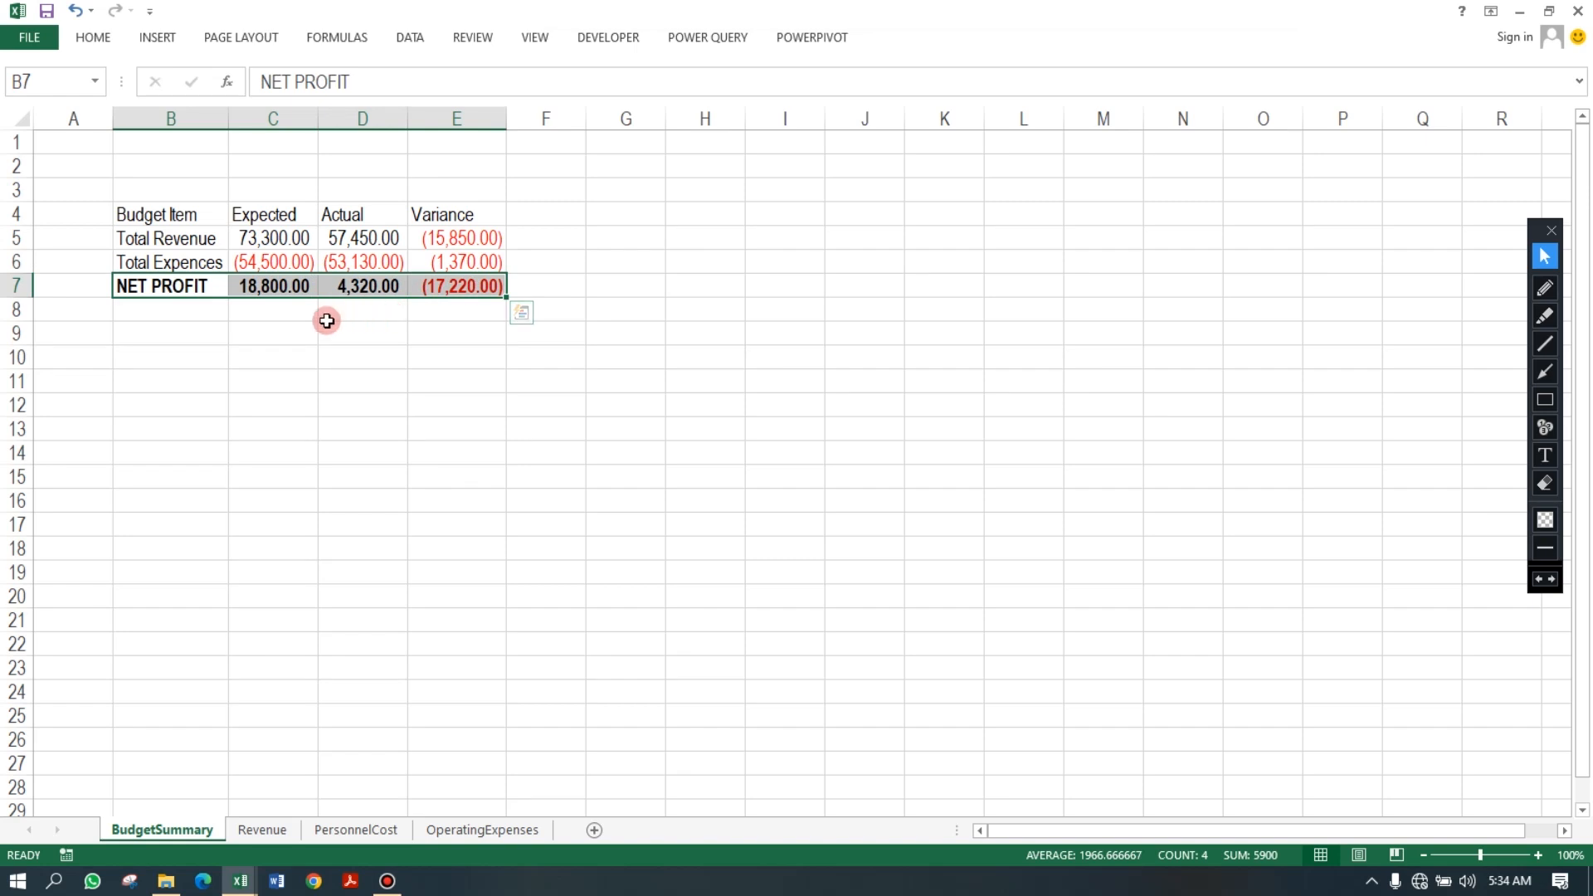
left_click(149, 333)
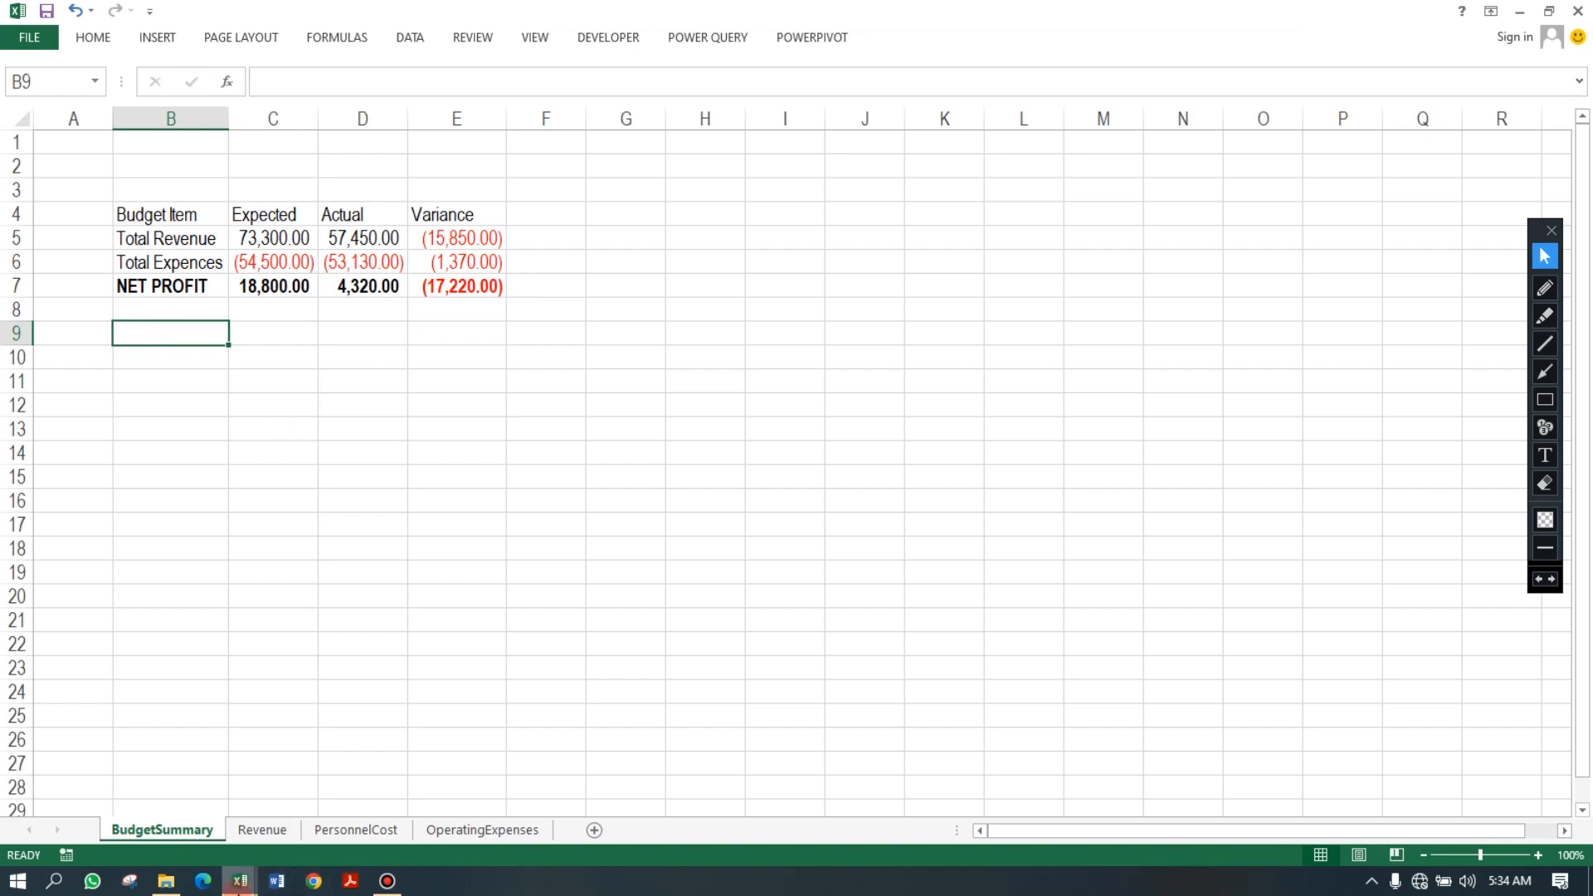
Switch to the Monthly company budget workbook and copy the EXPENSES header row B10:E10 from its dashboard.
left_click(240, 881)
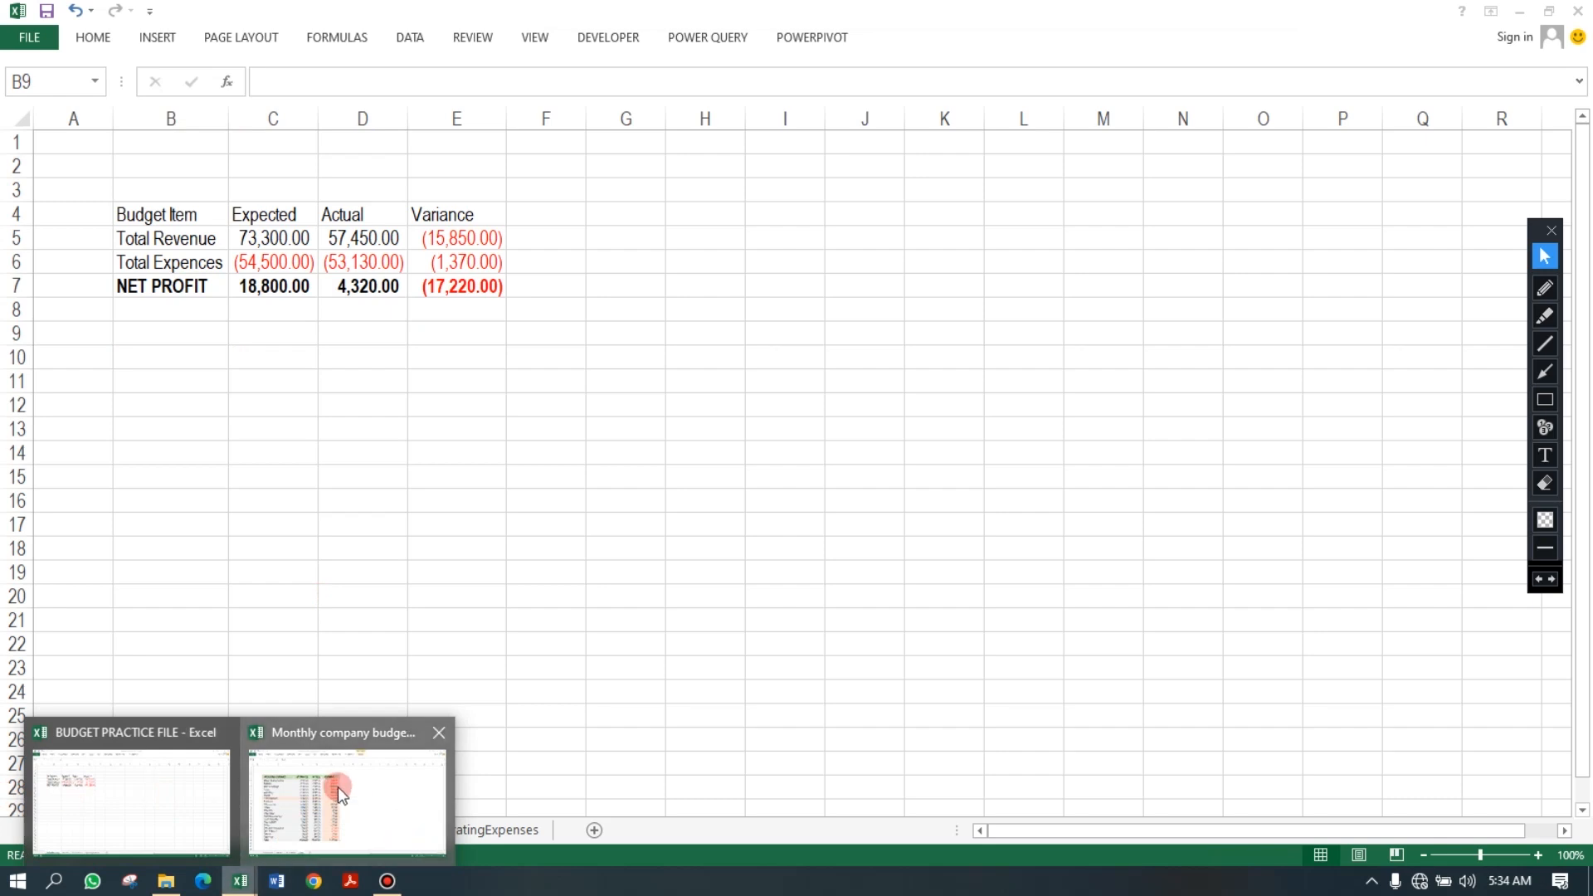
left_click(337, 786)
left_click(173, 830)
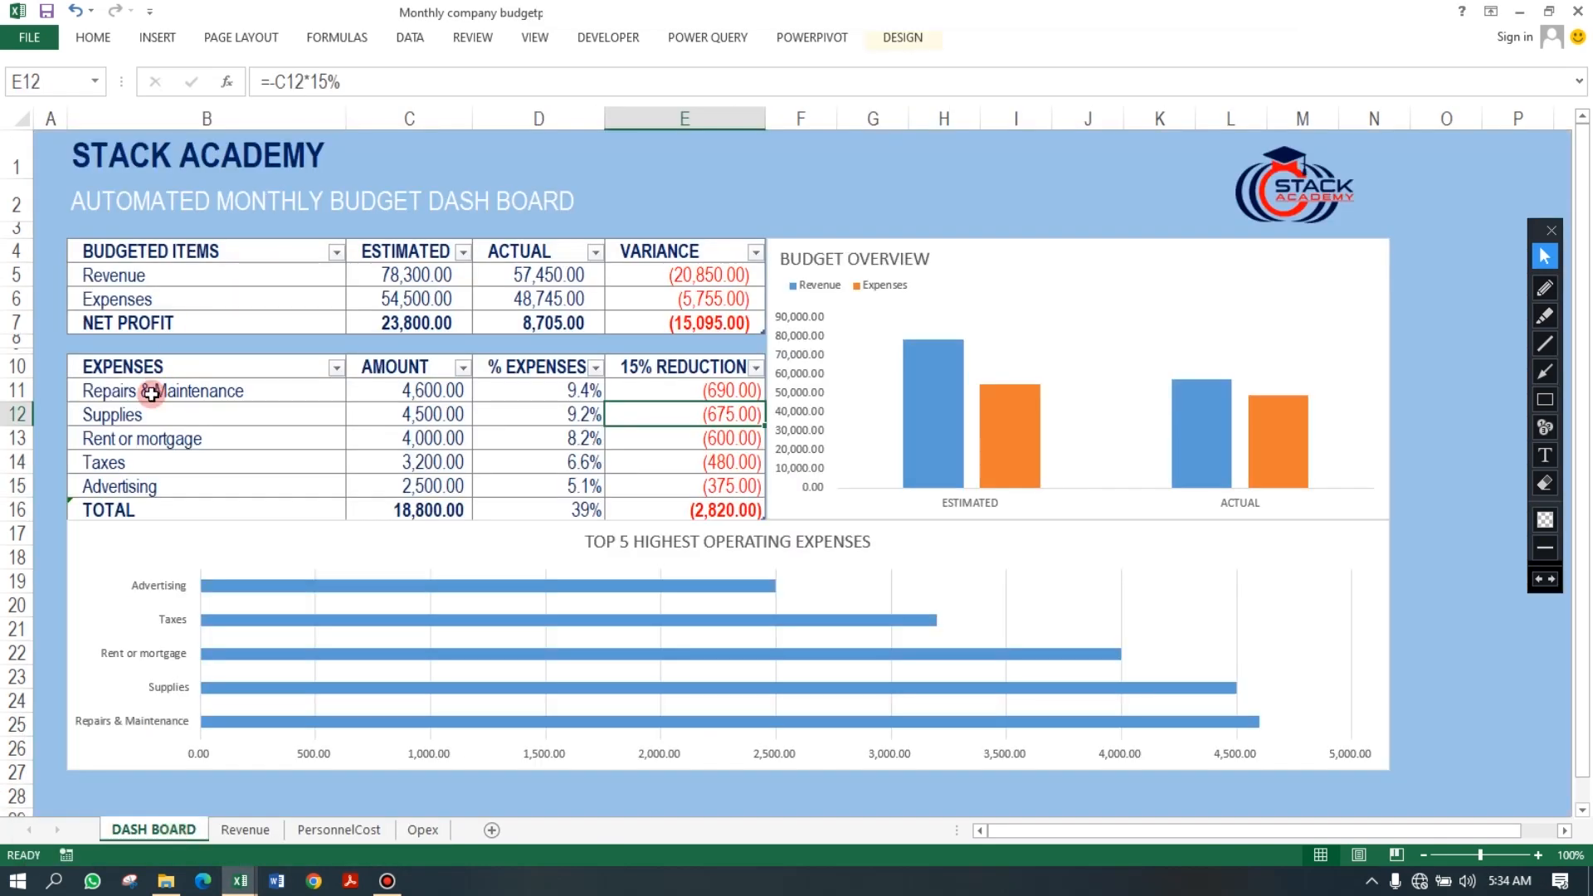
left_click(138, 367)
left_click(411, 367)
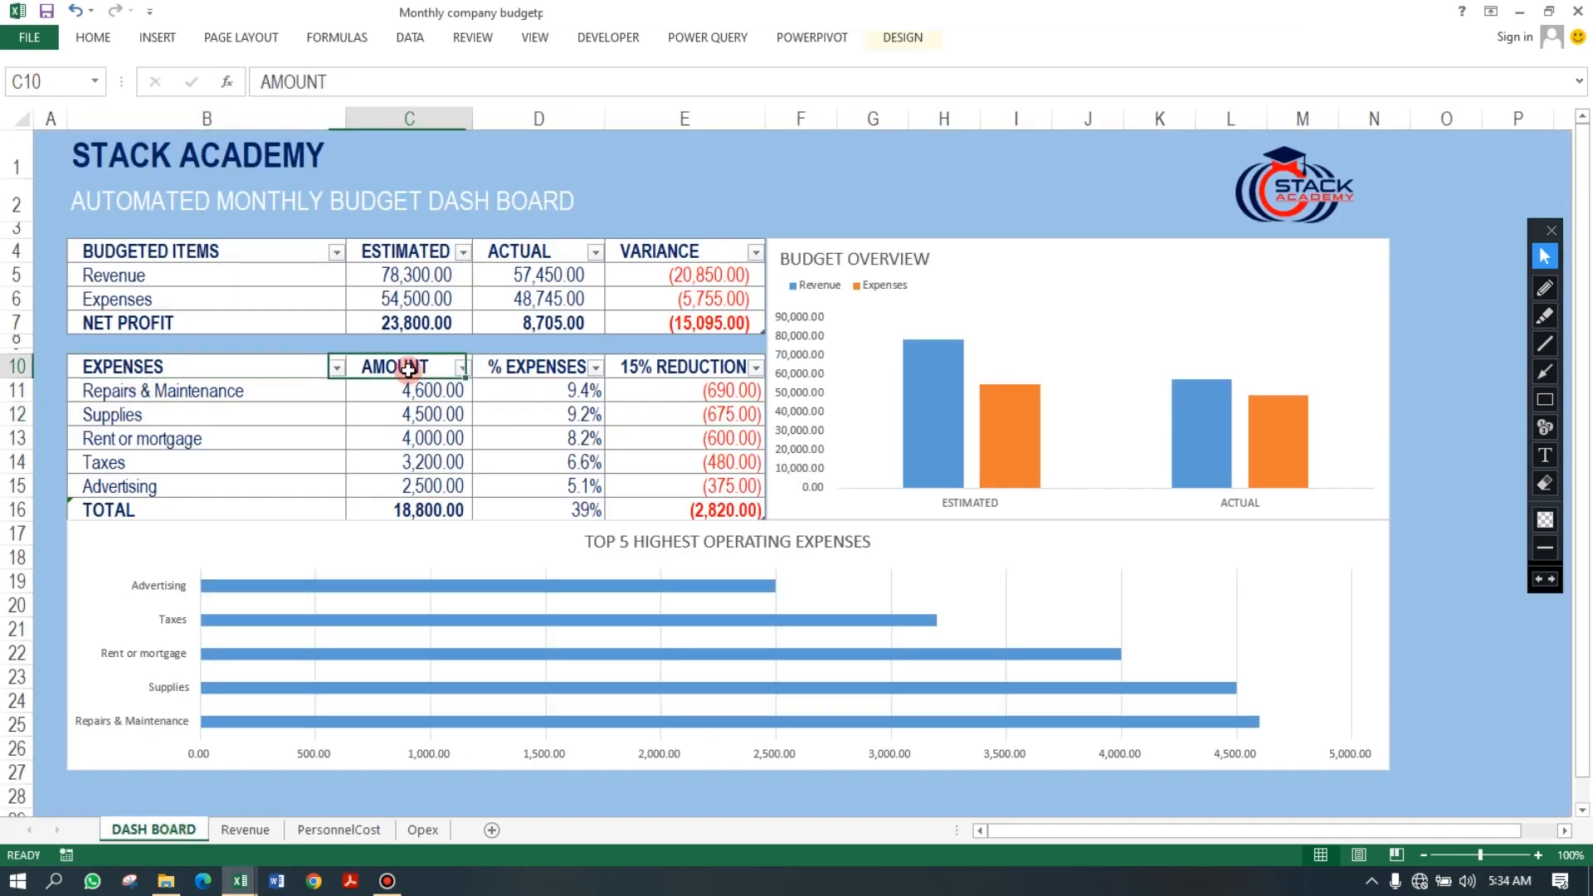
left_click(519, 367)
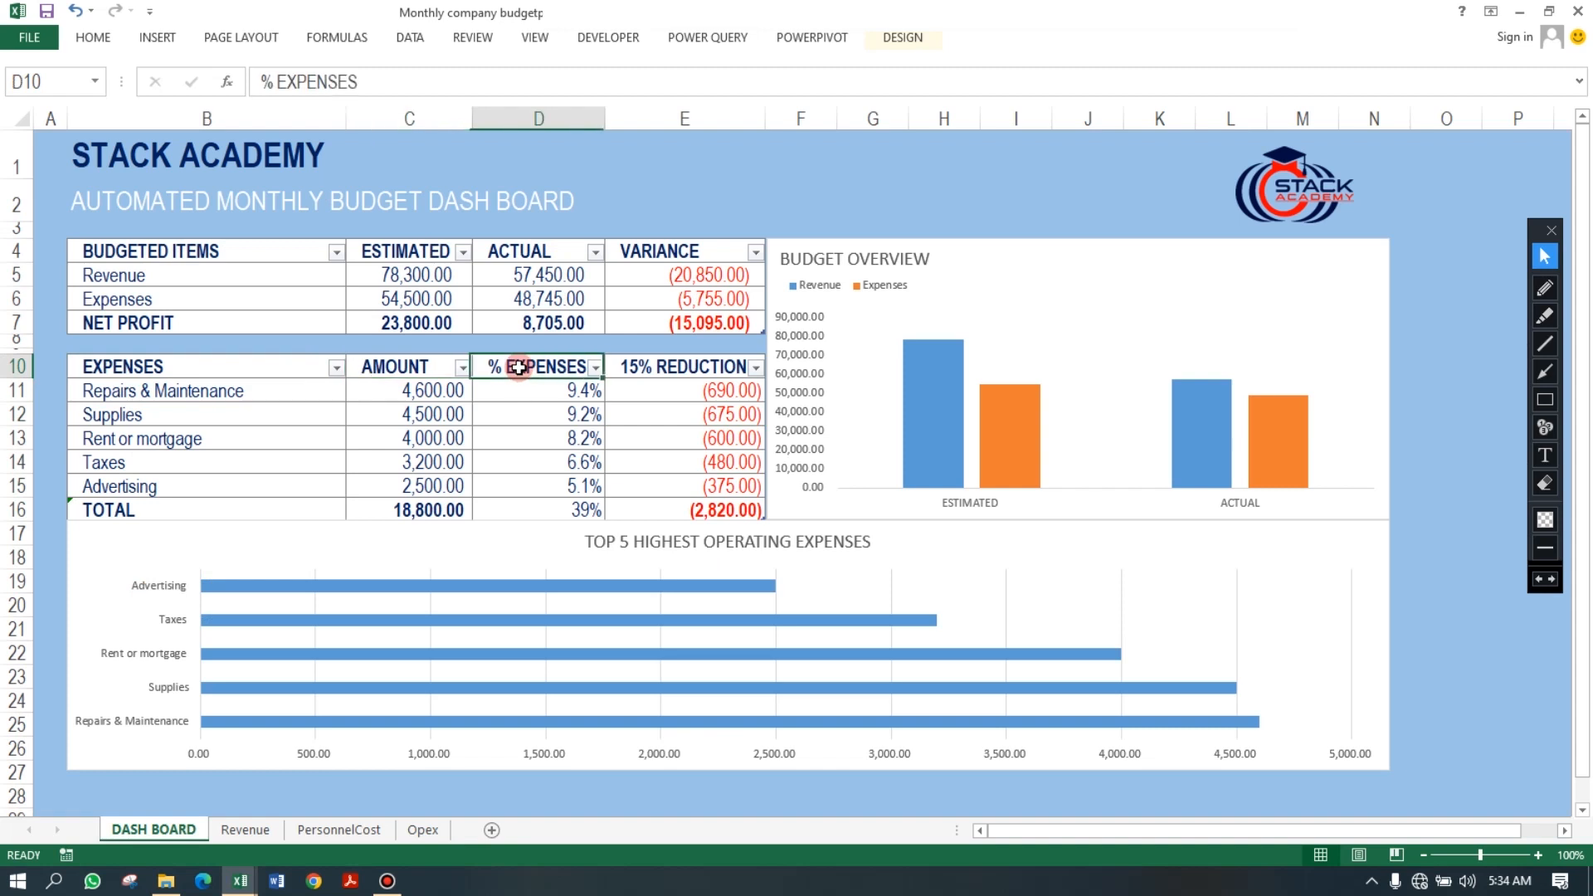
left_click(706, 366)
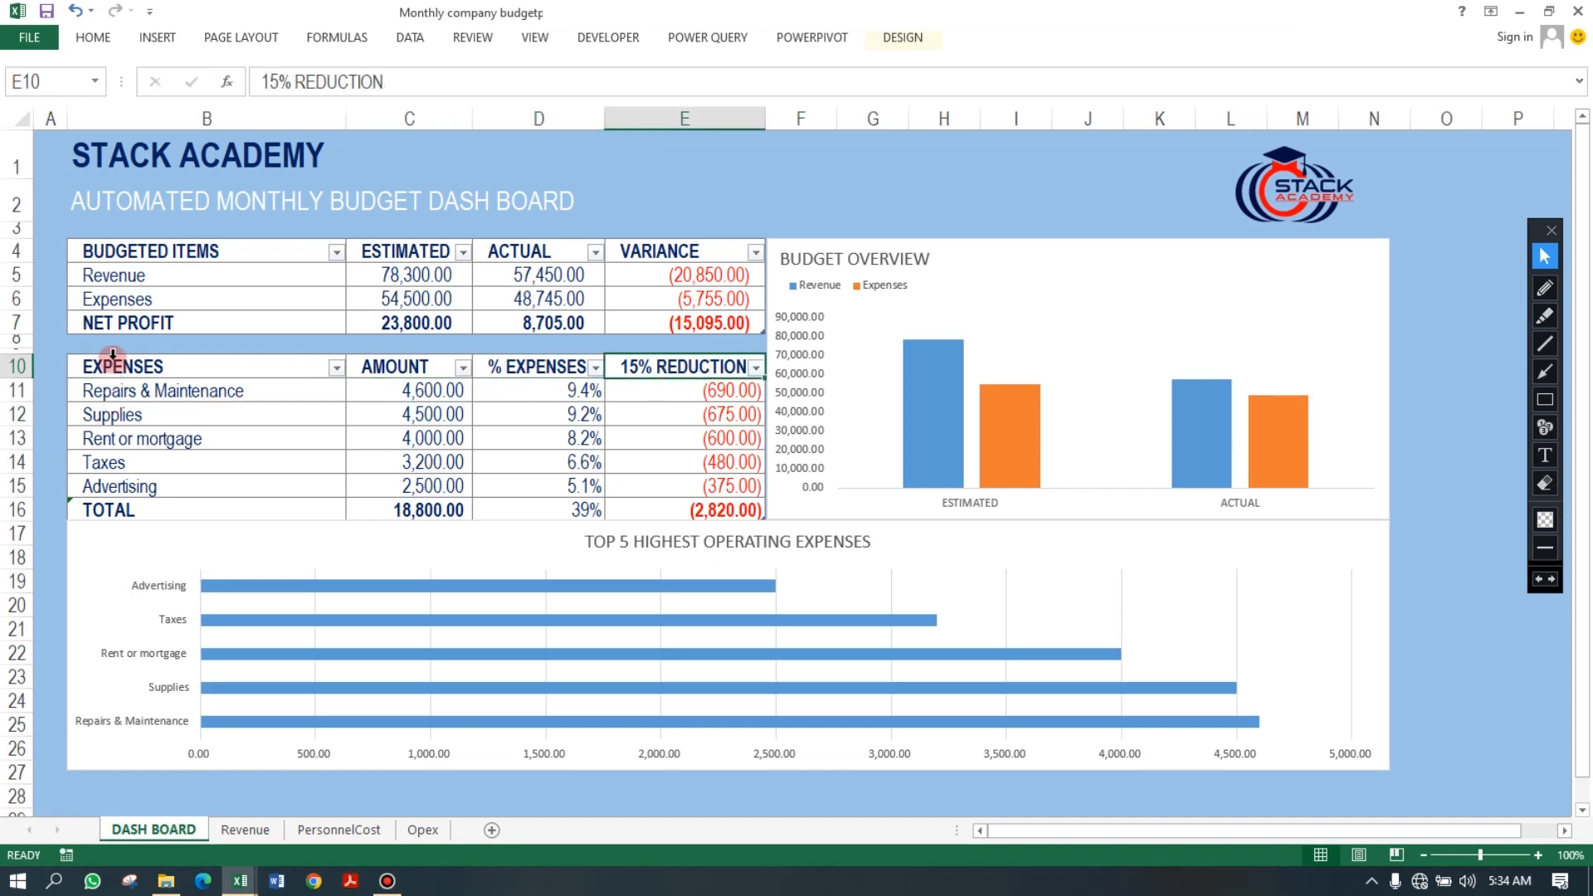
left_click_drag(103, 364, 693, 368)
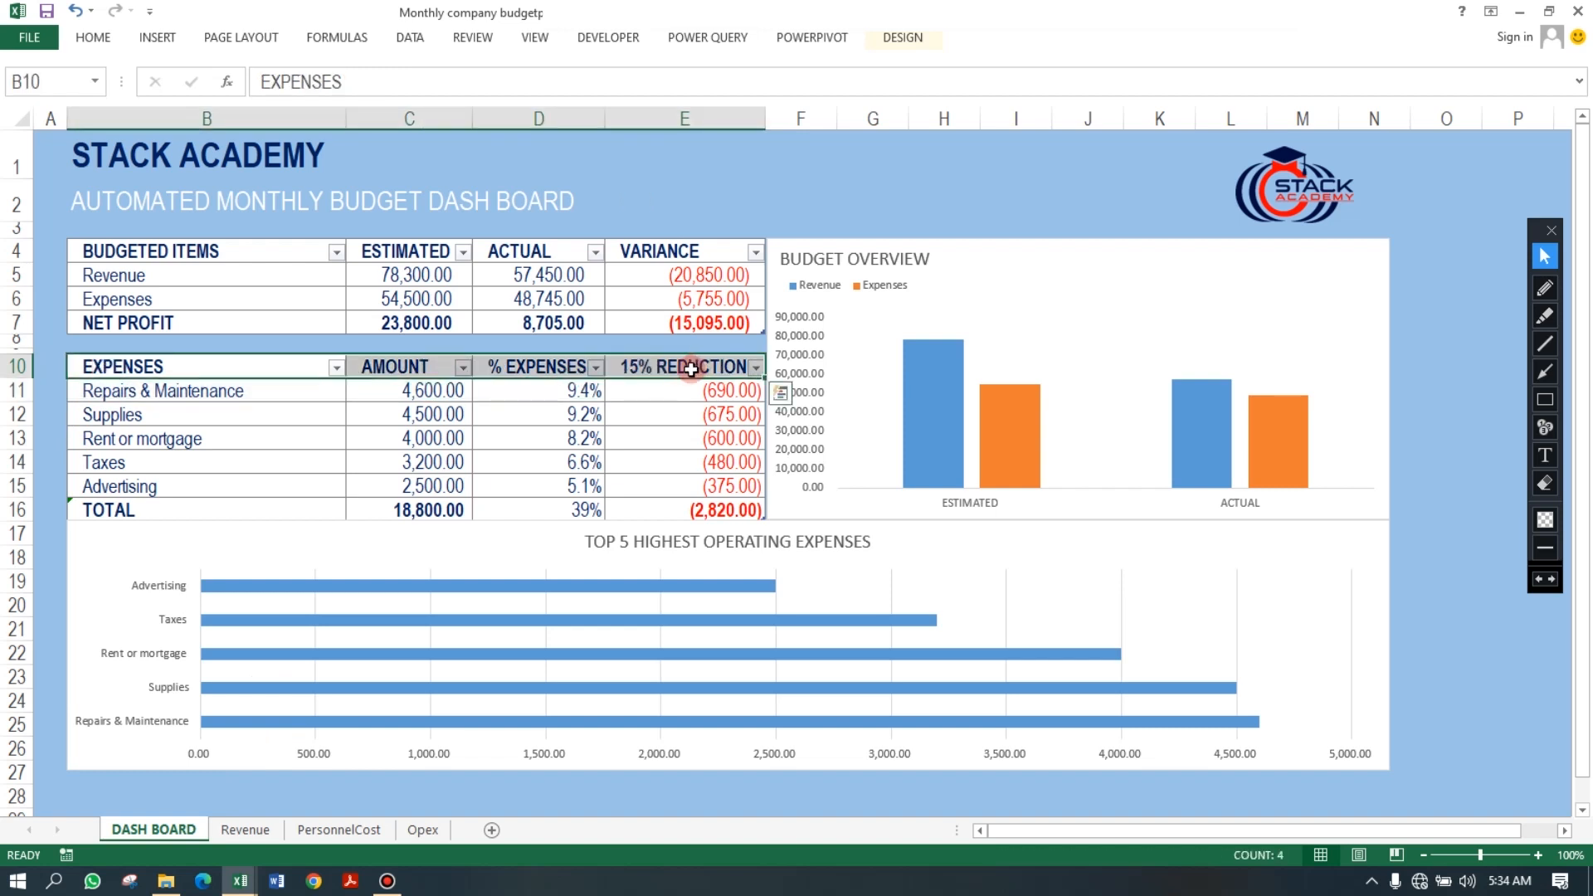
key("ctrl+c")
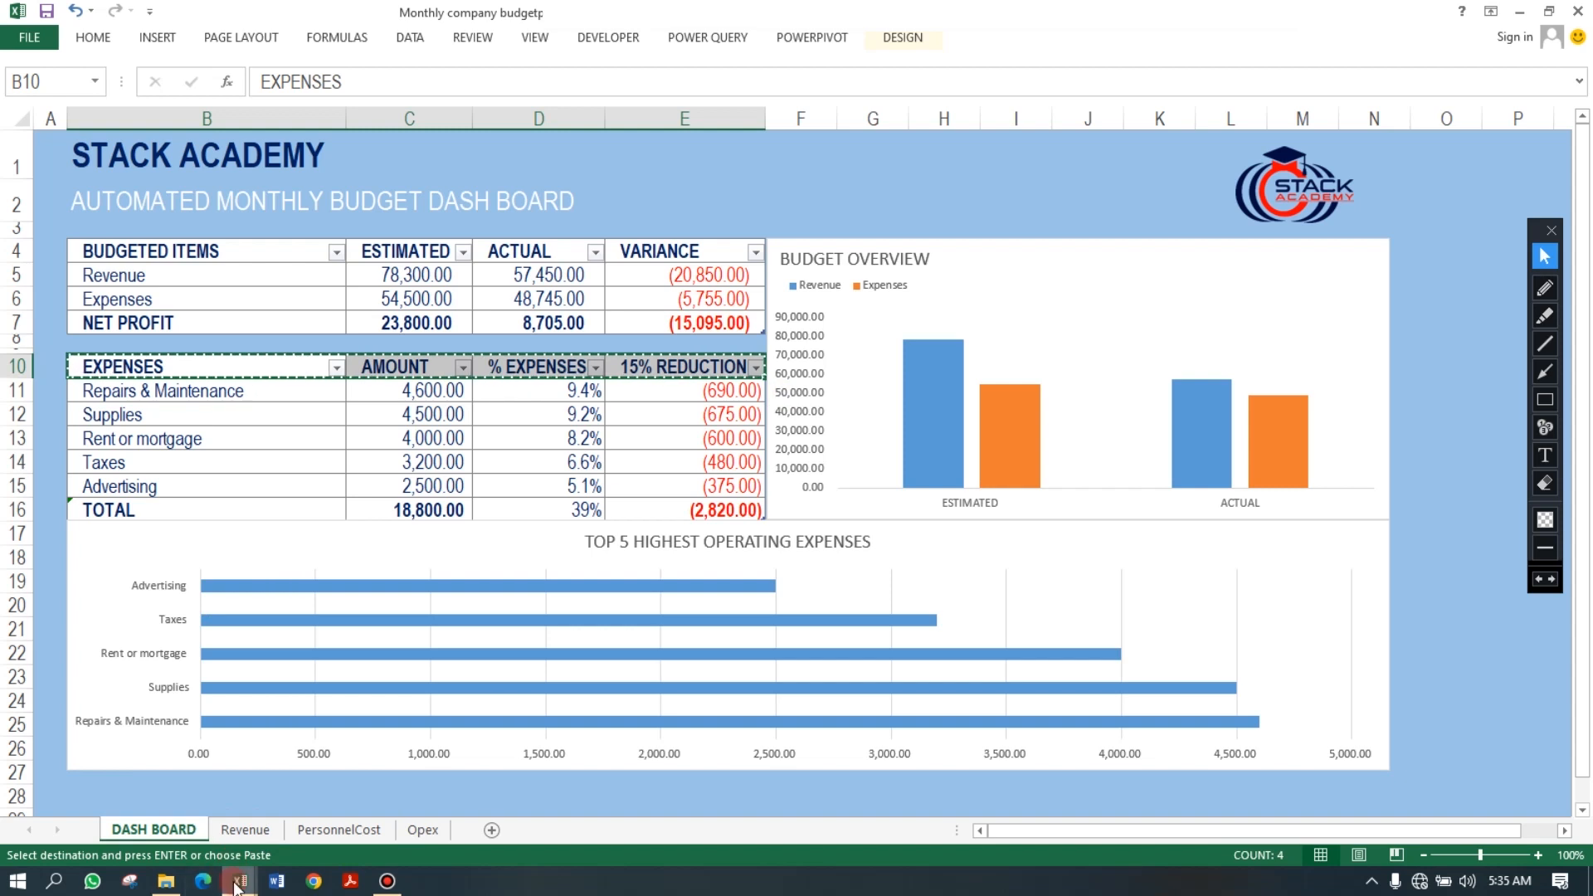
Paste the expense headers into B9:E9 of BudgetSummary and autofit columns D and E.
mouse_move(238, 884)
left_click(113, 811)
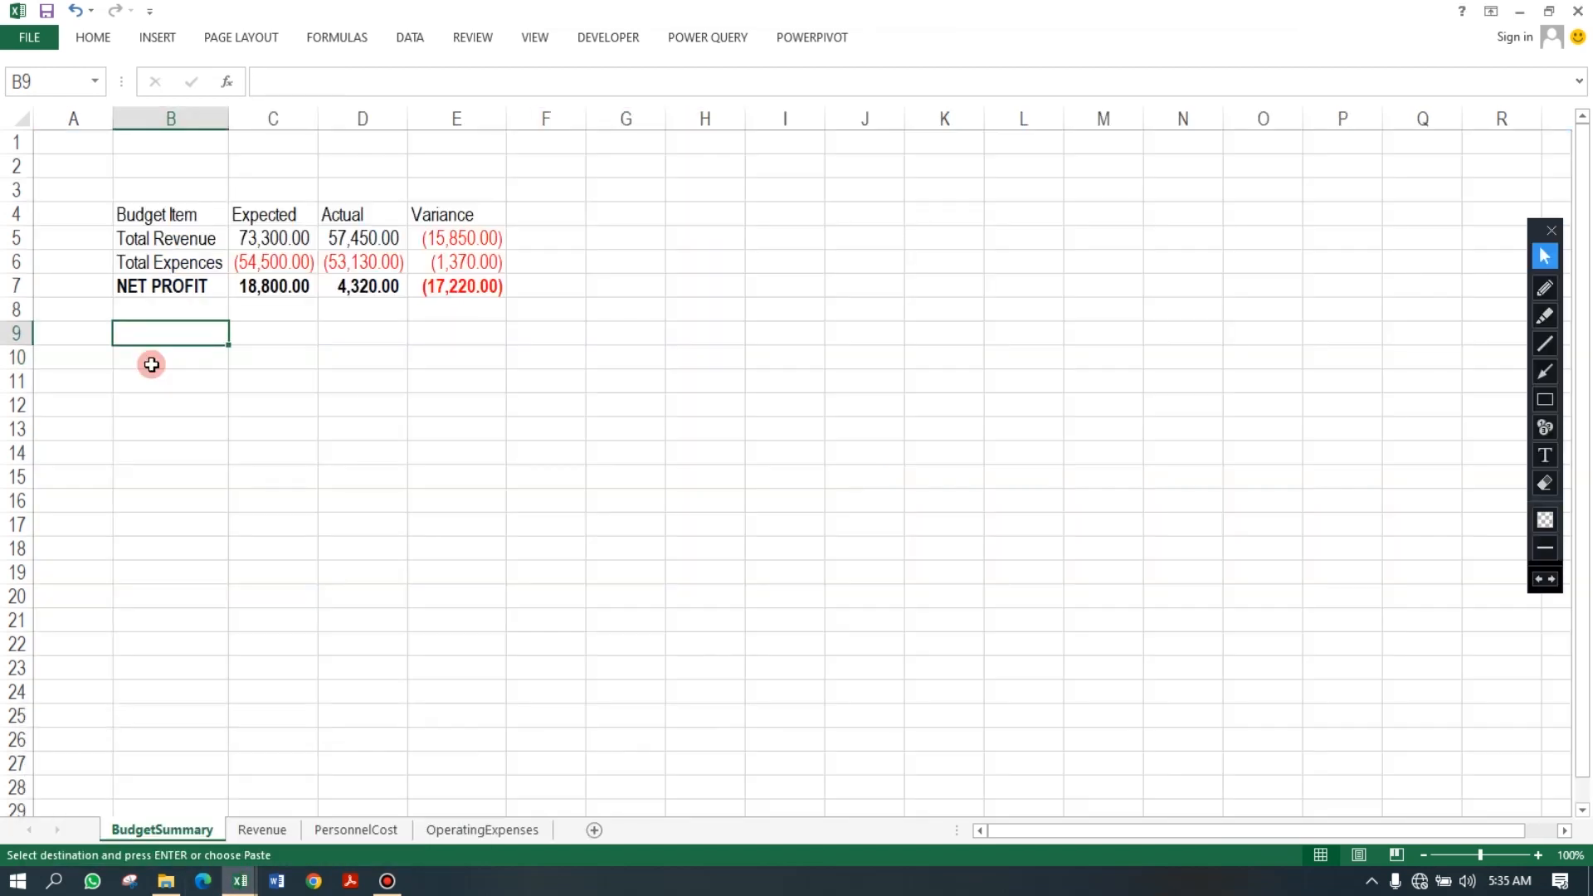
key("ctrl+v")
left_click(278, 399)
left_click(415, 334)
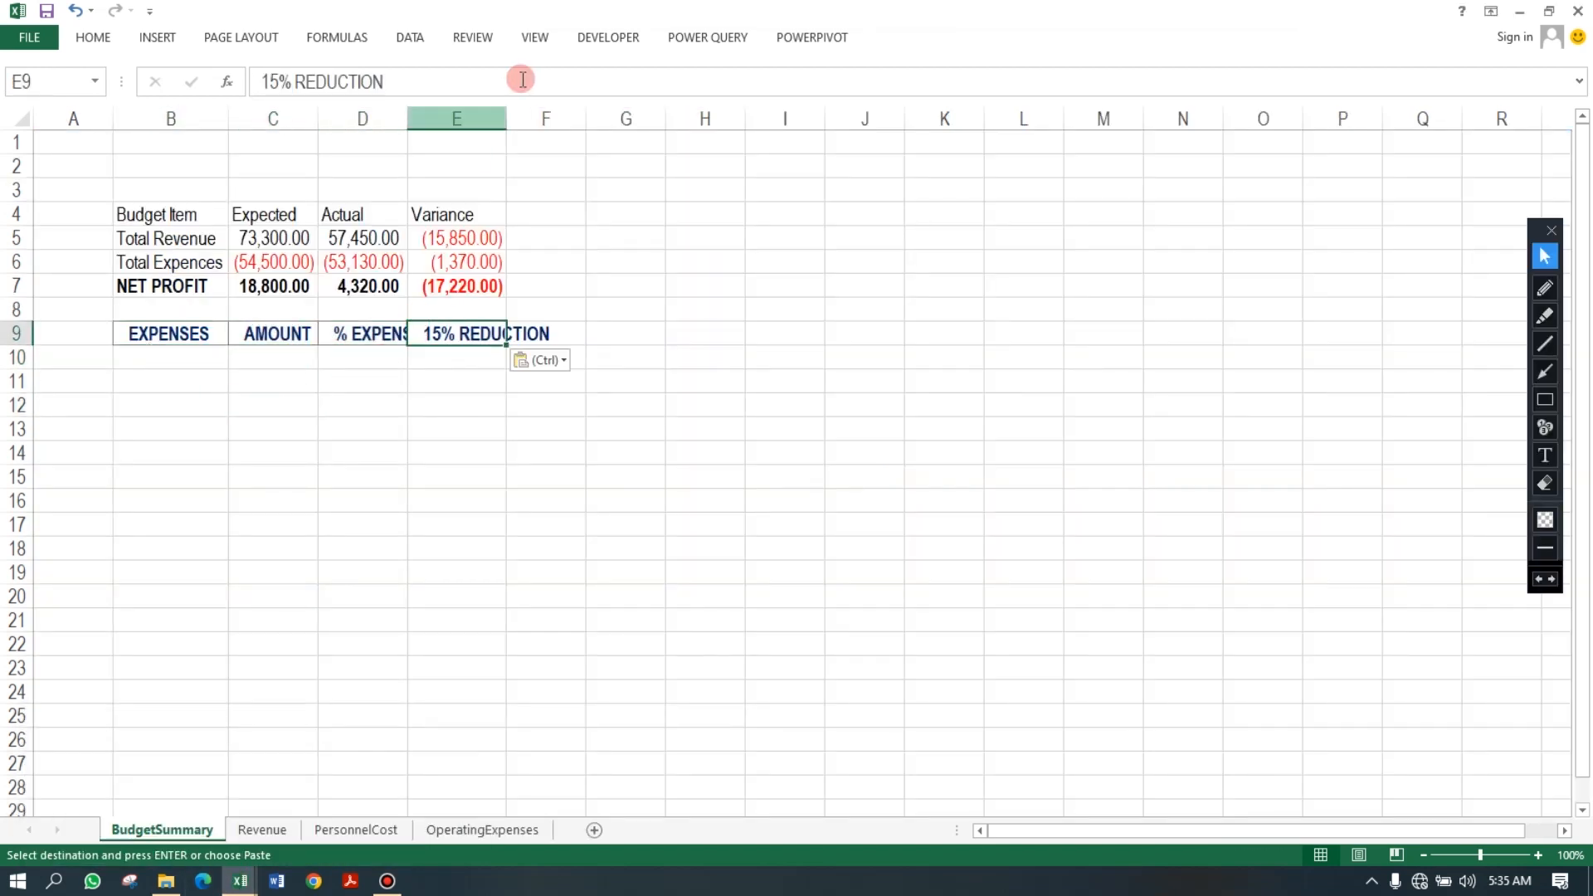
double_click(507, 118)
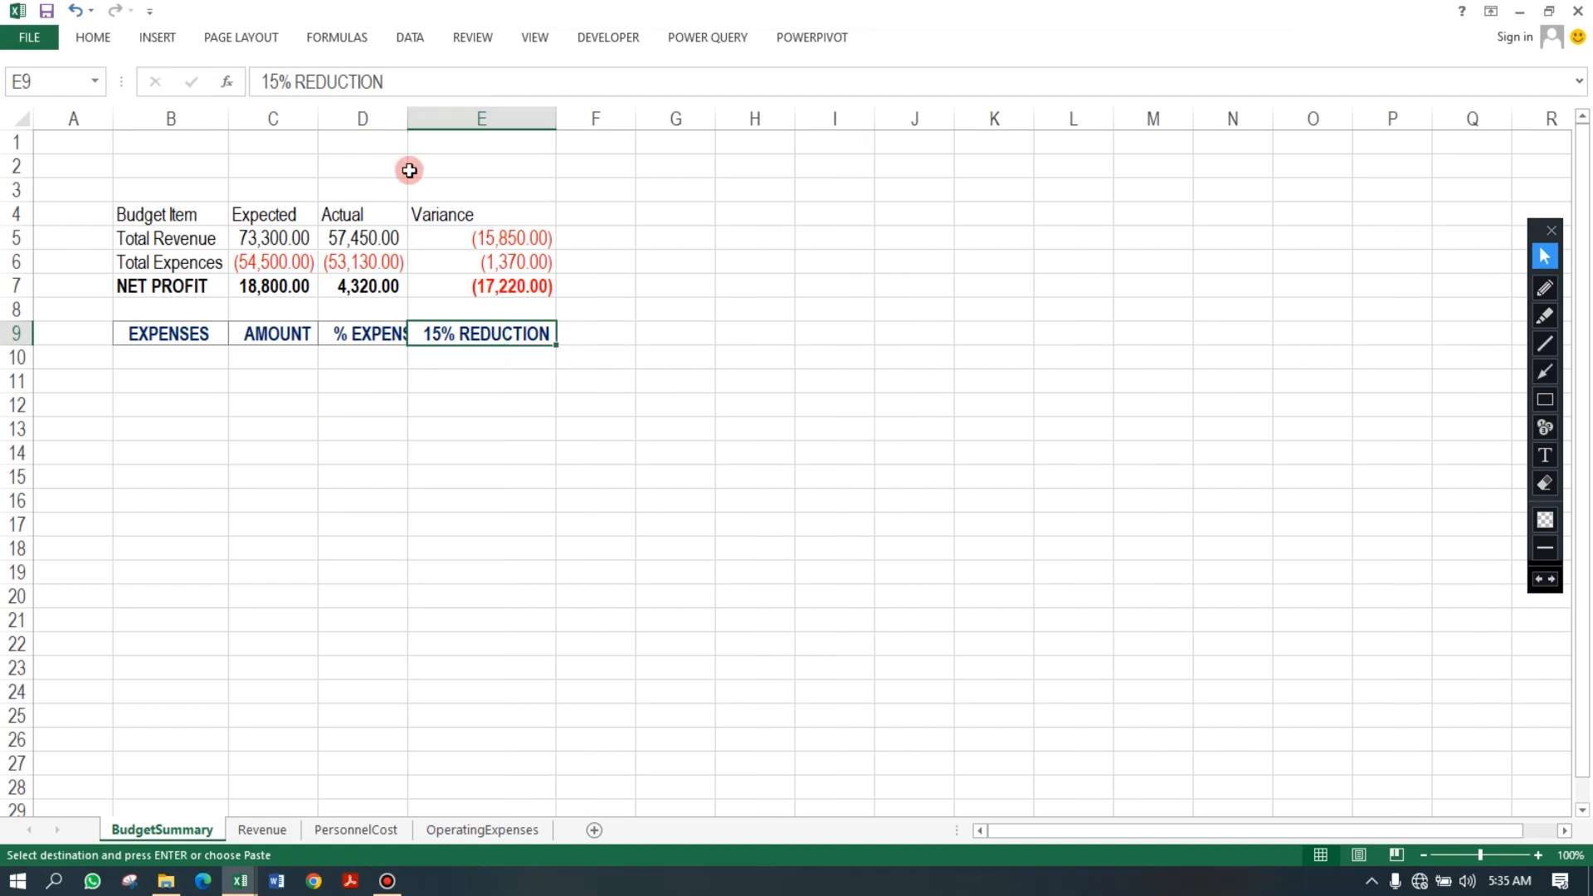
double_click(407, 118)
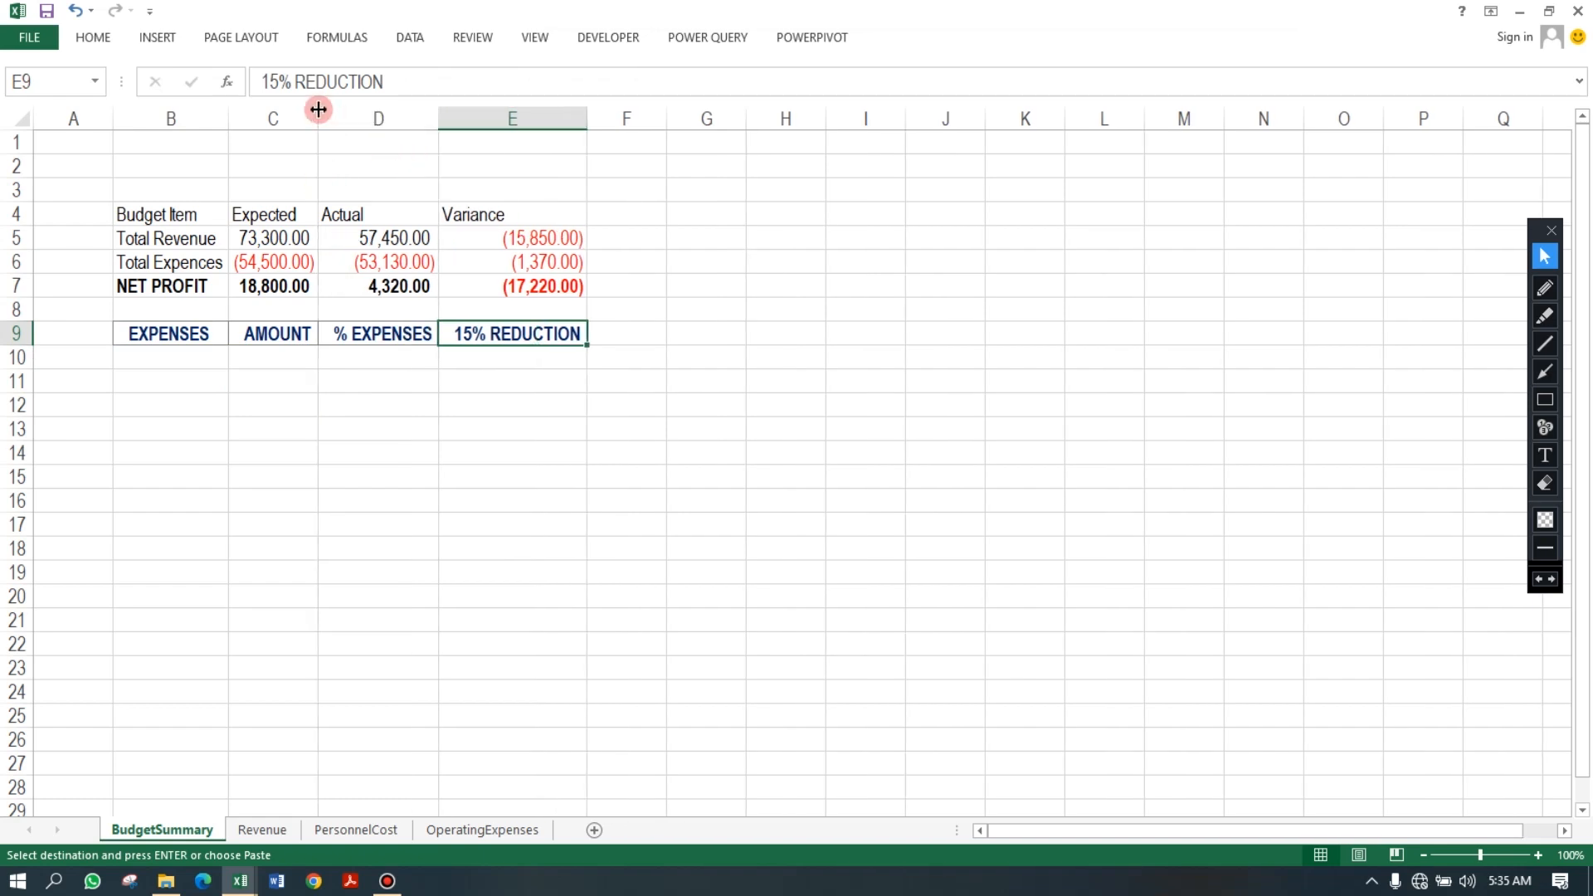
left_click(279, 358)
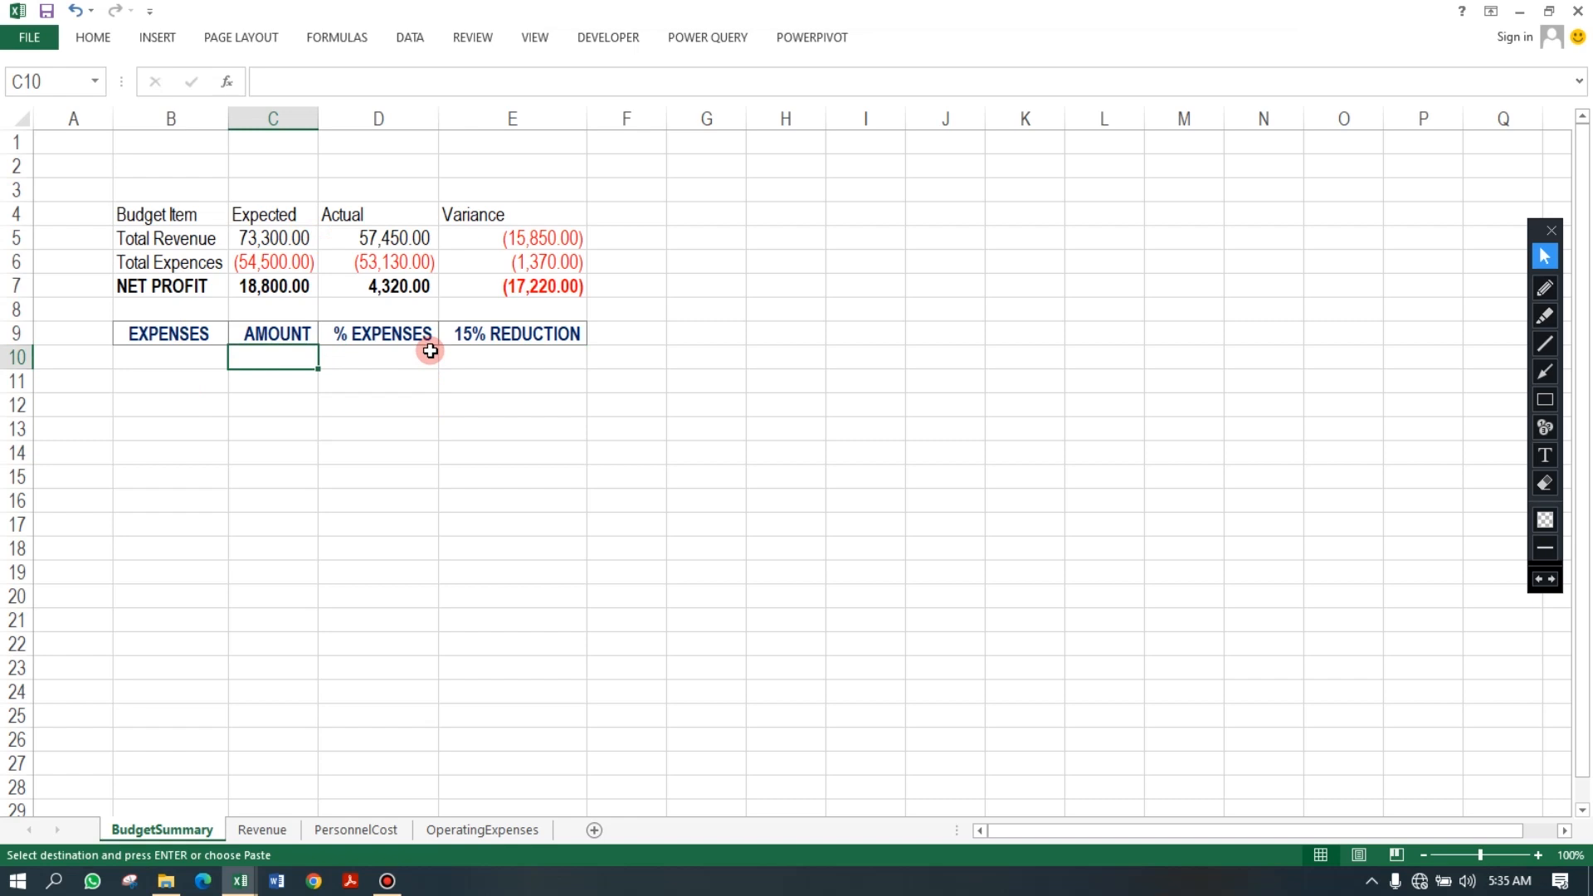
Convert the OperatingExpenses range B2:E23 into a table with headers.
left_click(452, 829)
left_click(409, 257)
left_click_drag(147, 164, 561, 664)
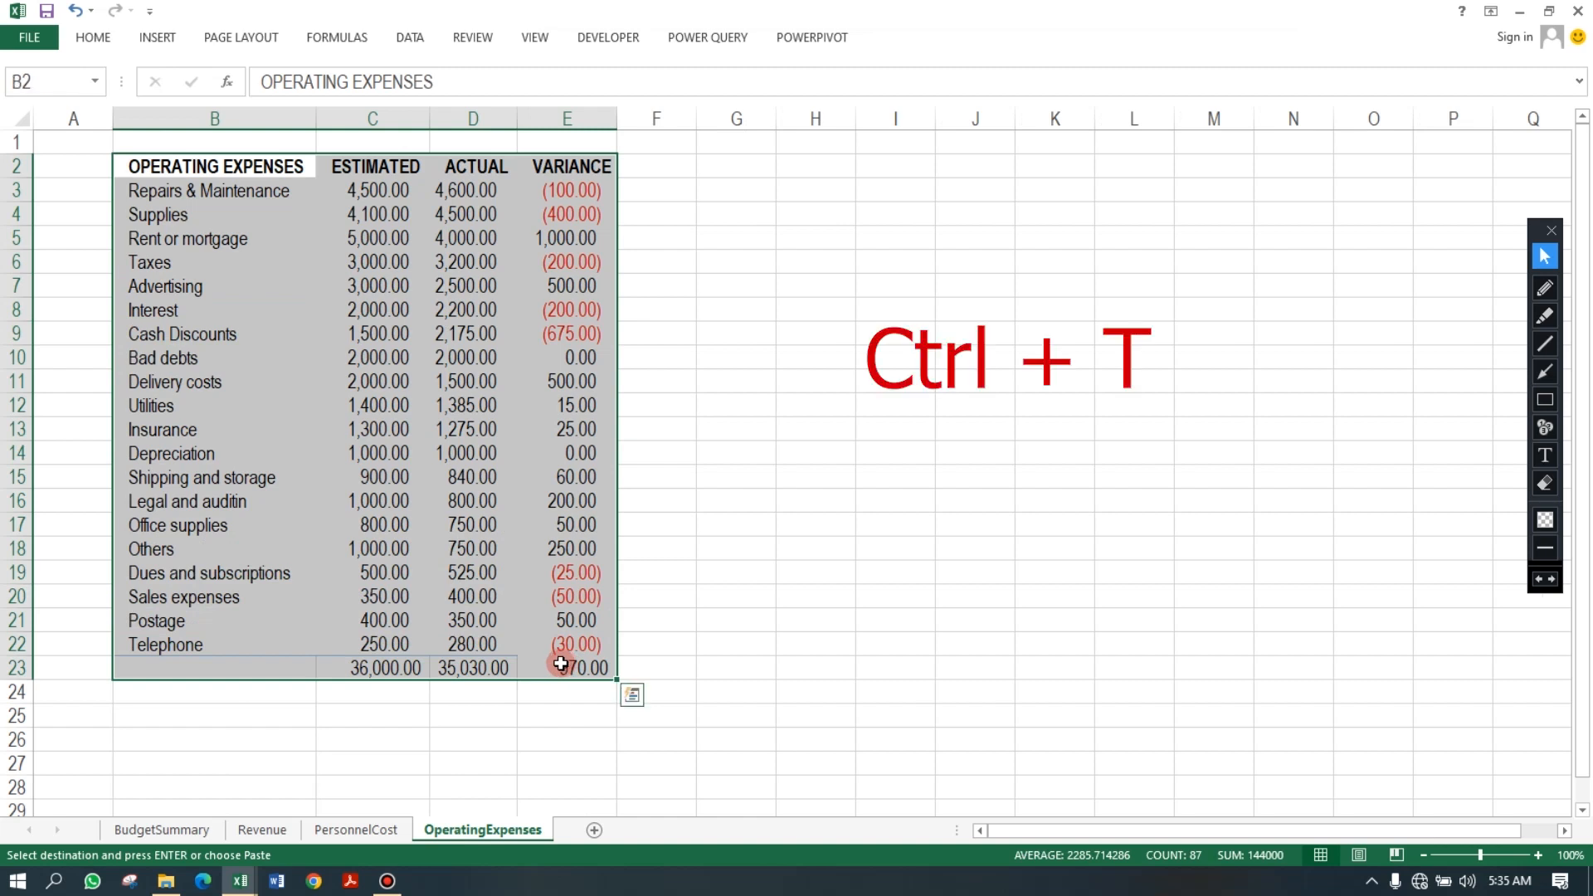
key("ctrl+t")
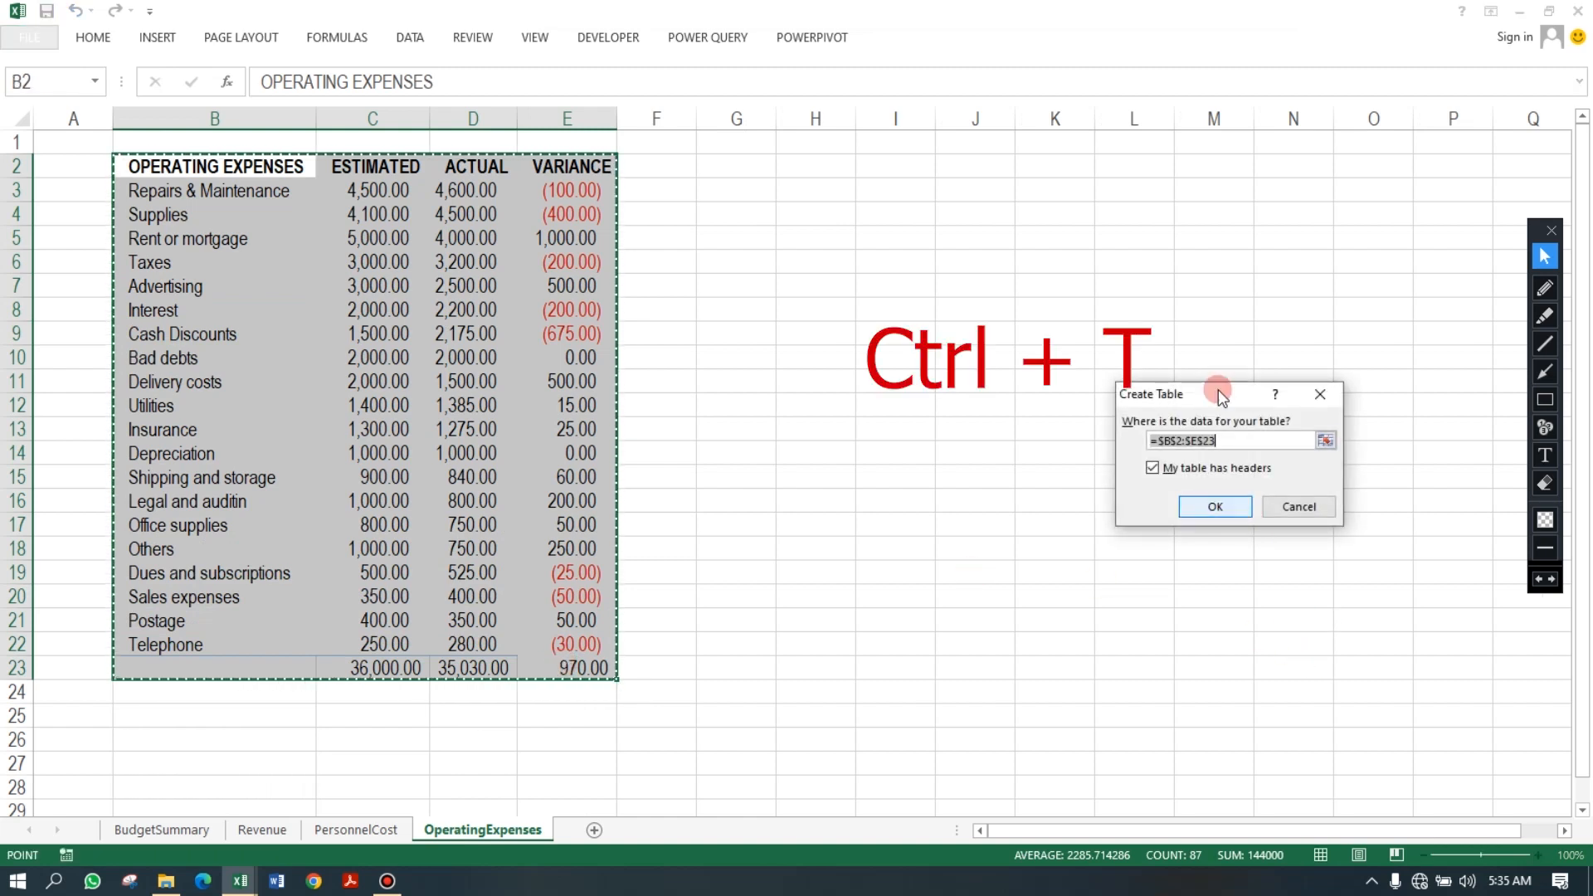
left_click_drag(1222, 390, 824, 286)
left_click(834, 404)
Label B23 of the operating expenses table as TOTAL and make it bold.
left_click(356, 598)
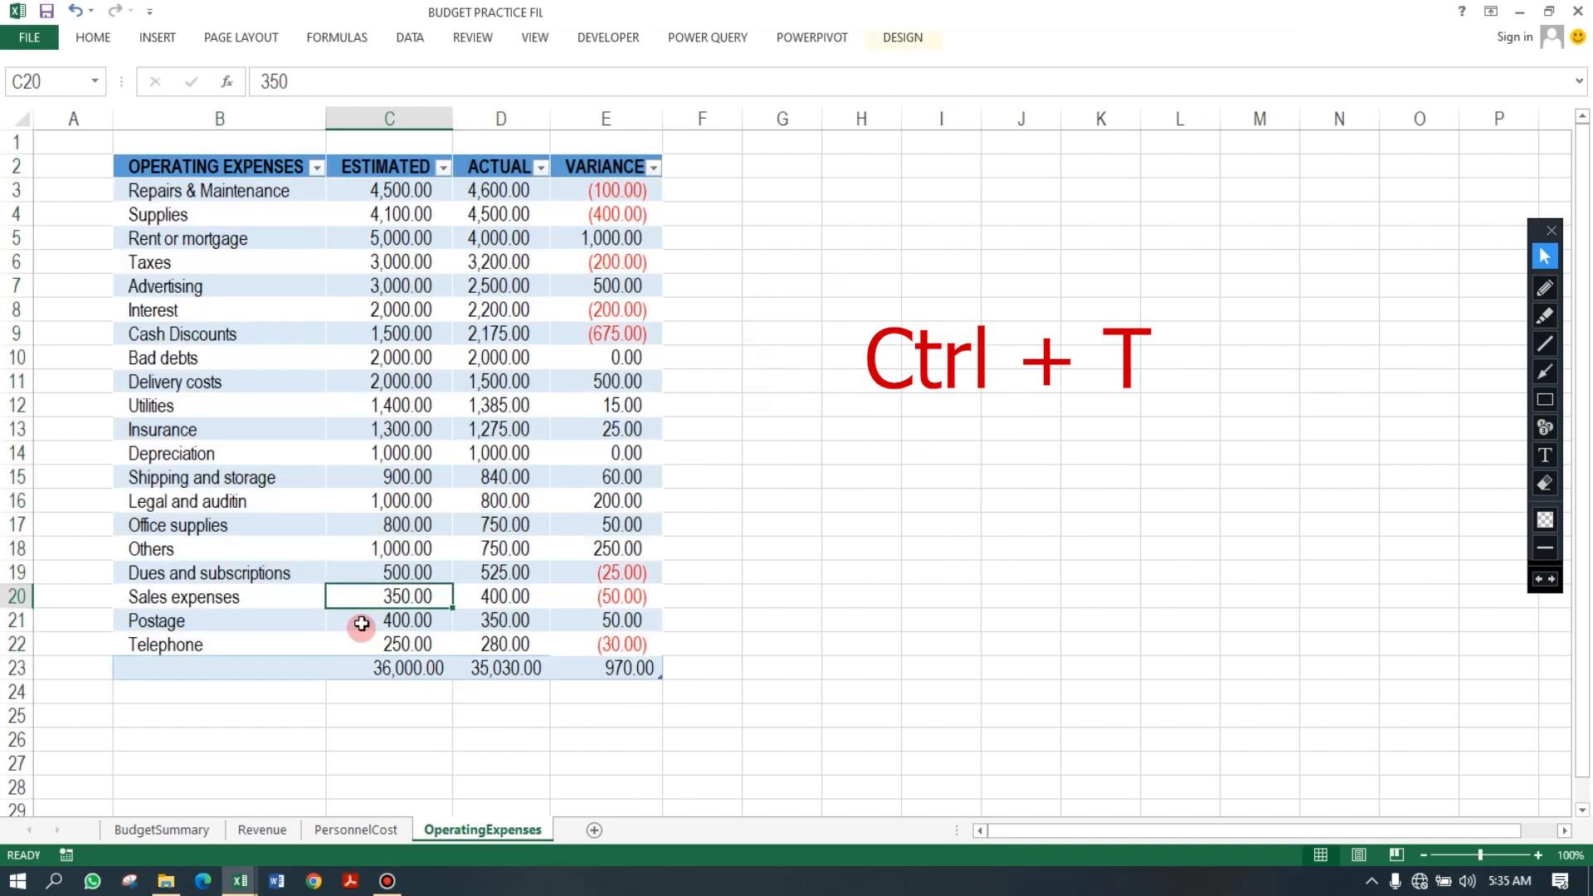
left_click(402, 673)
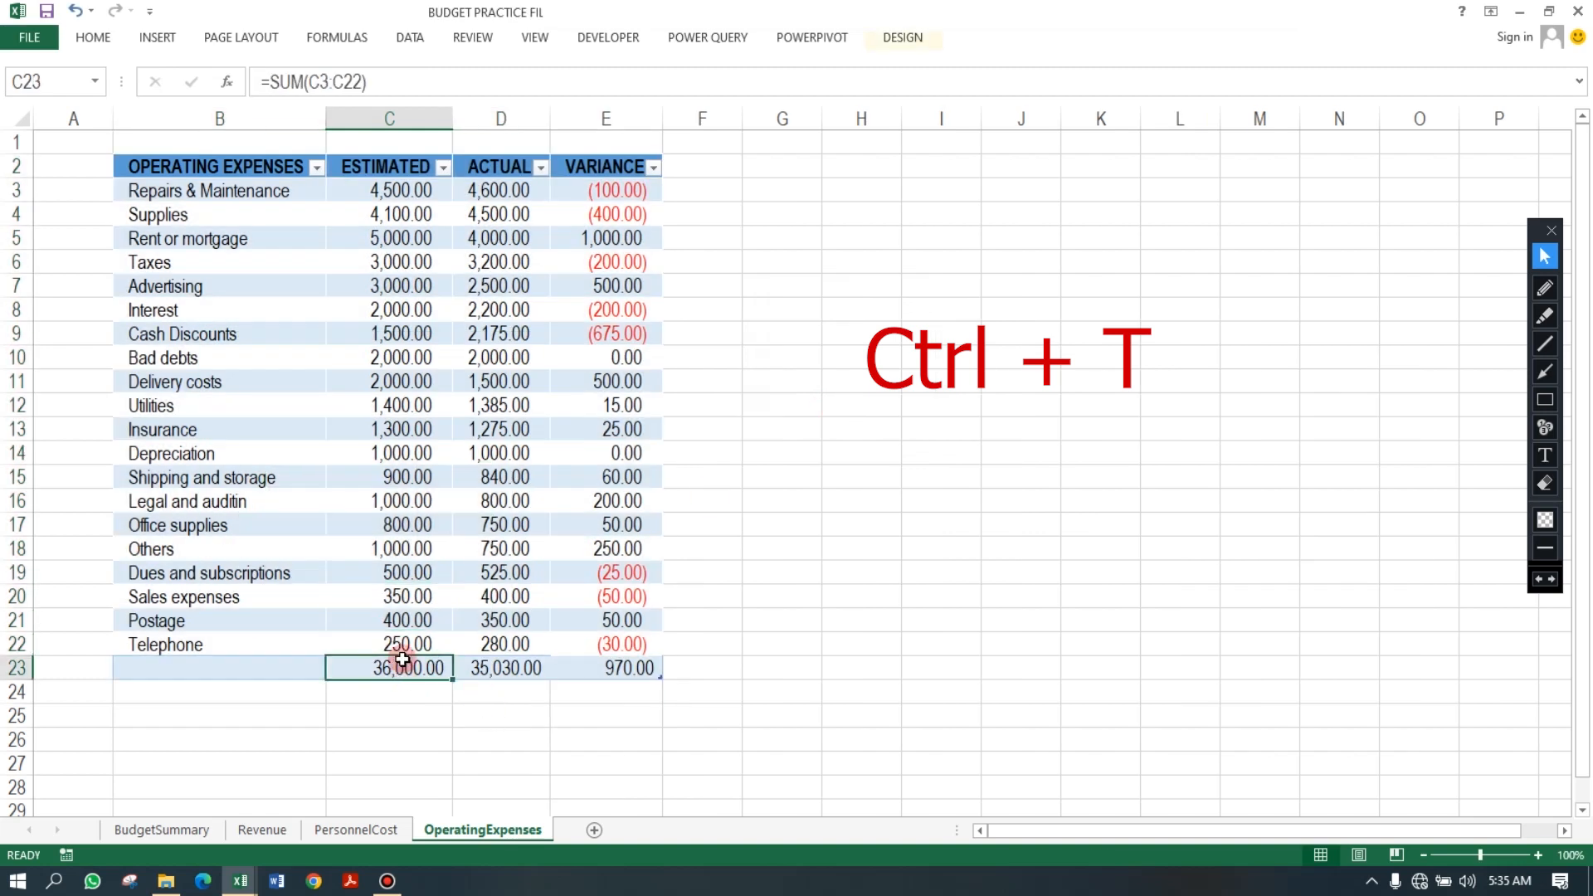
left_click(249, 669)
type("T")
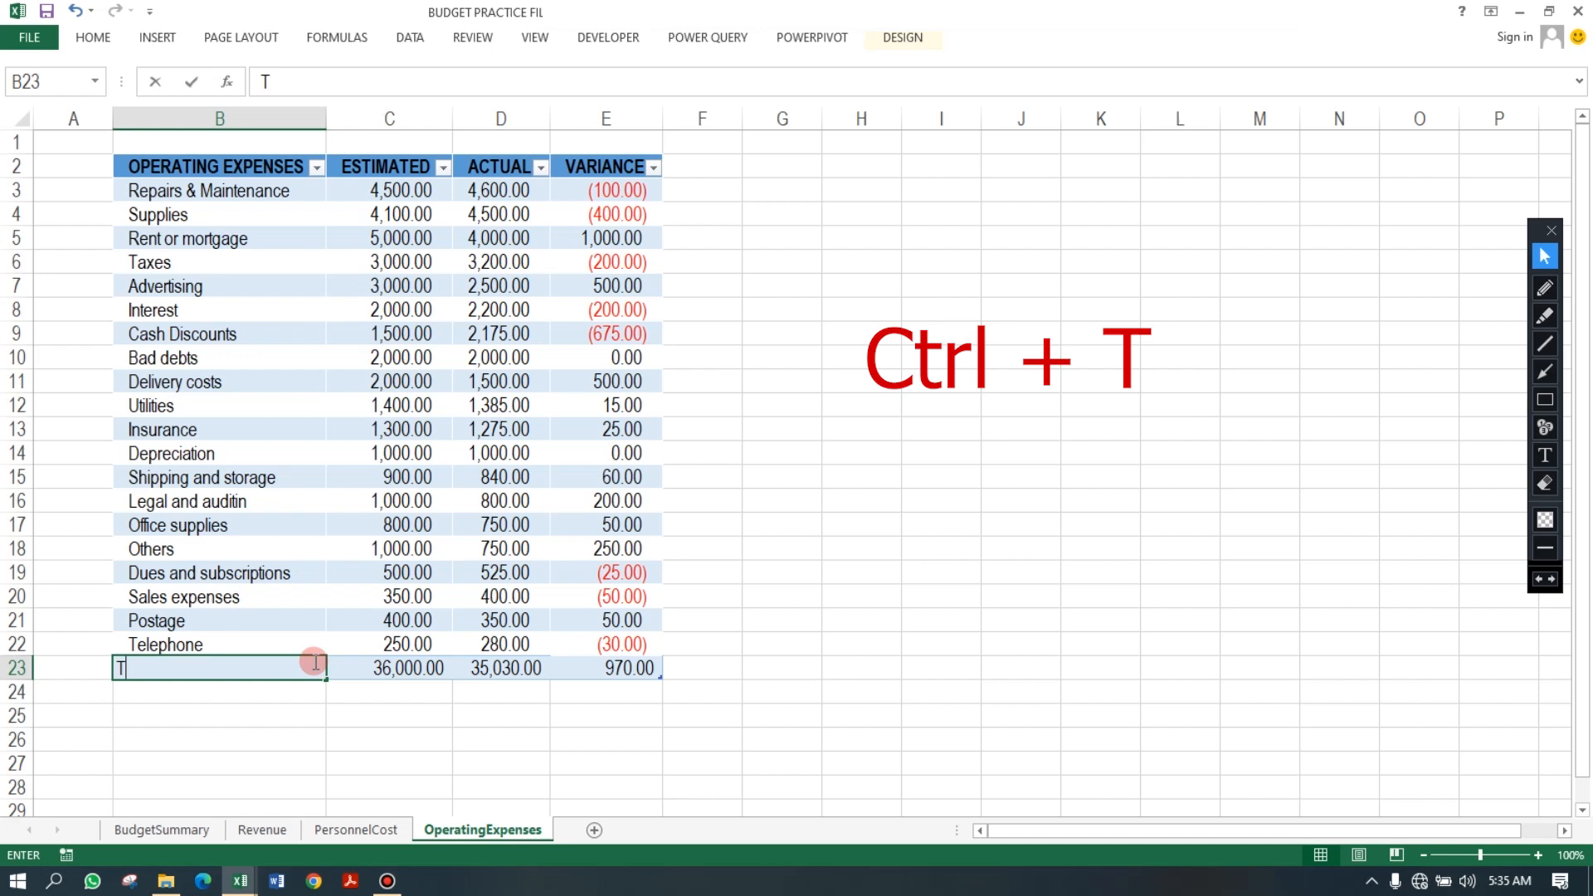
type("OTAL")
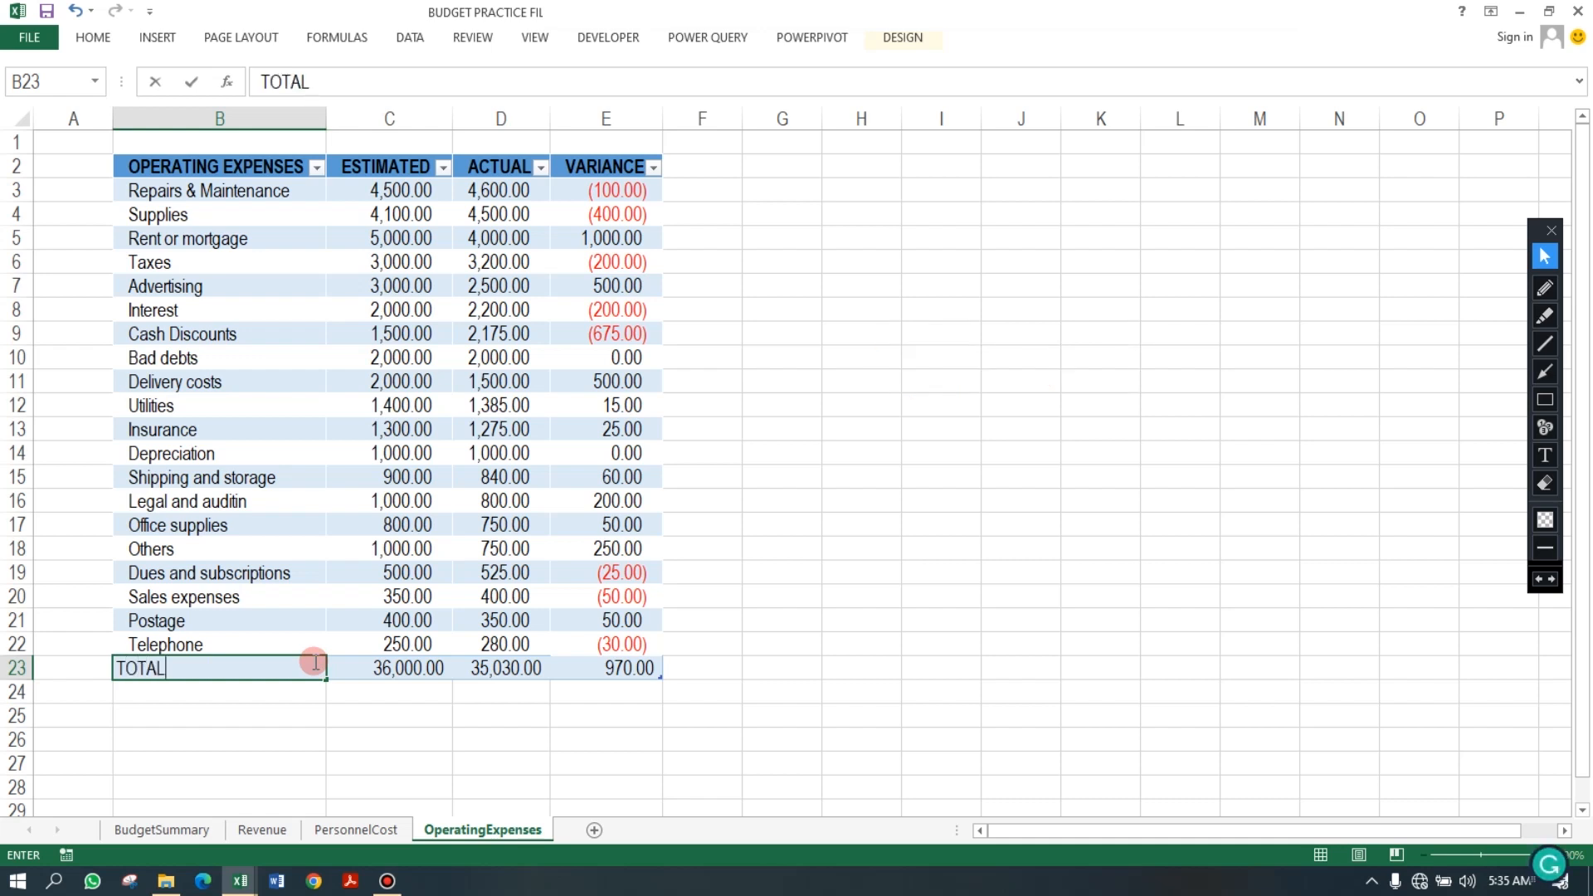
key("Return")
left_click(313, 661)
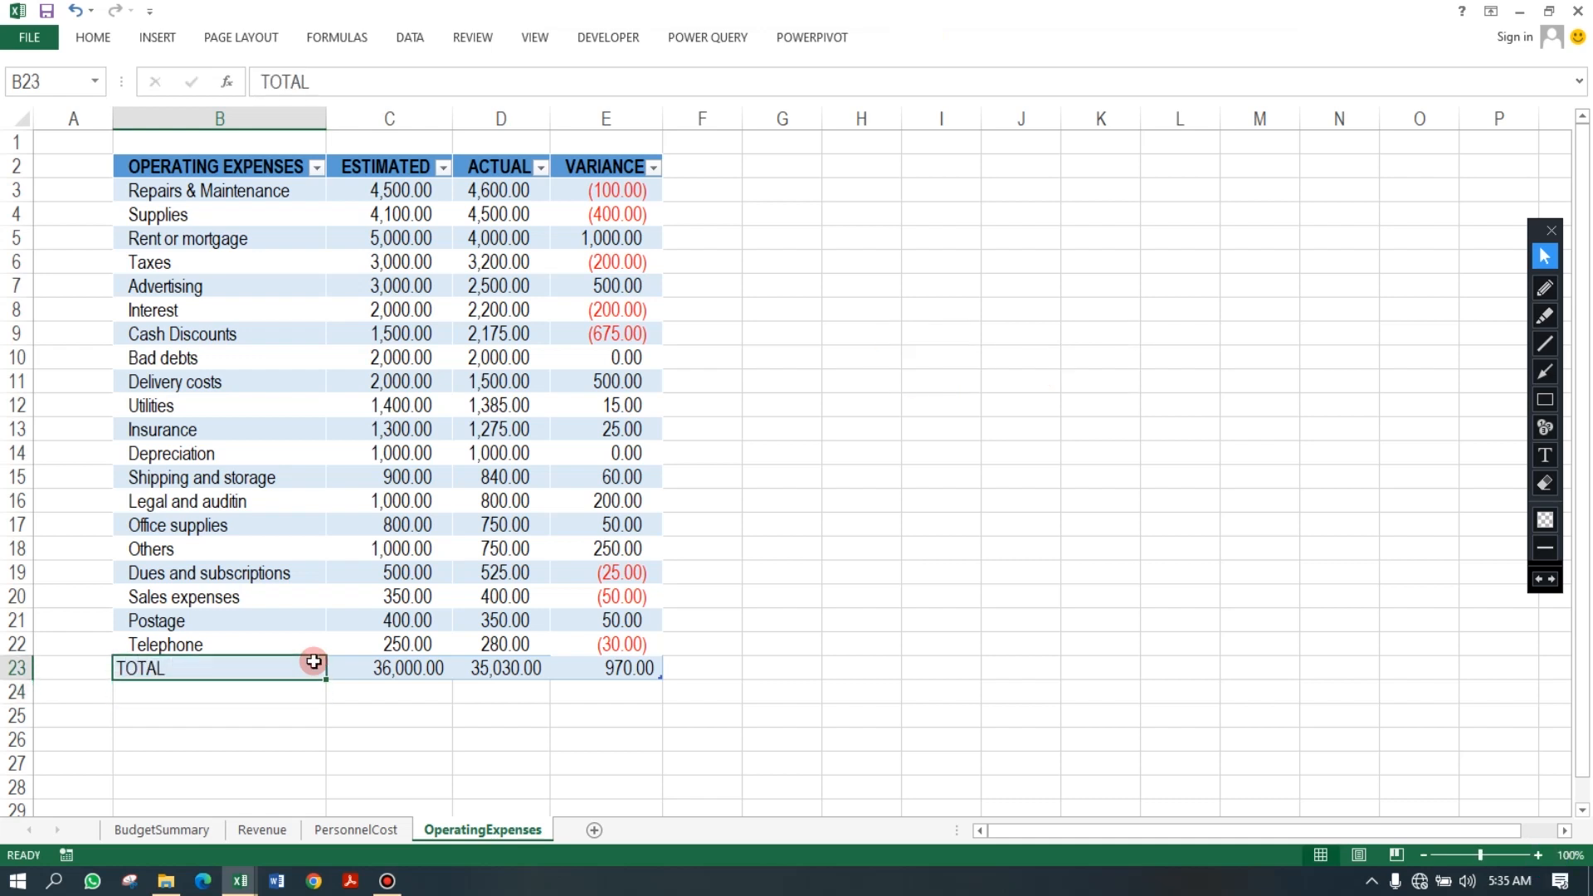
key("ctrl+b")
left_click(431, 504)
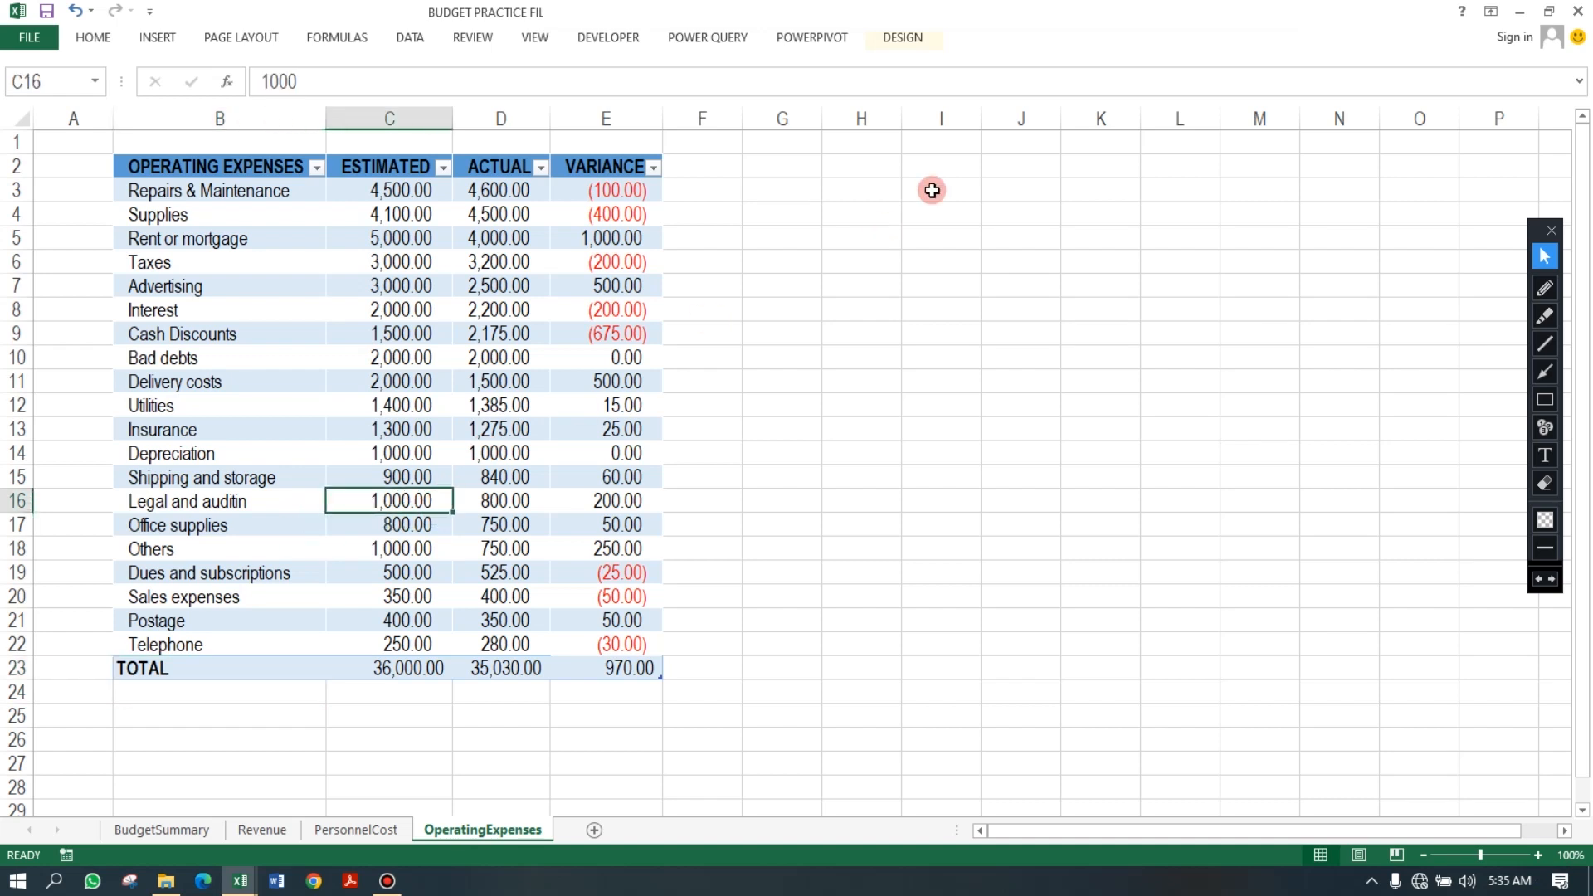
Rename the operating expenses table as OPEX.
left_click(903, 38)
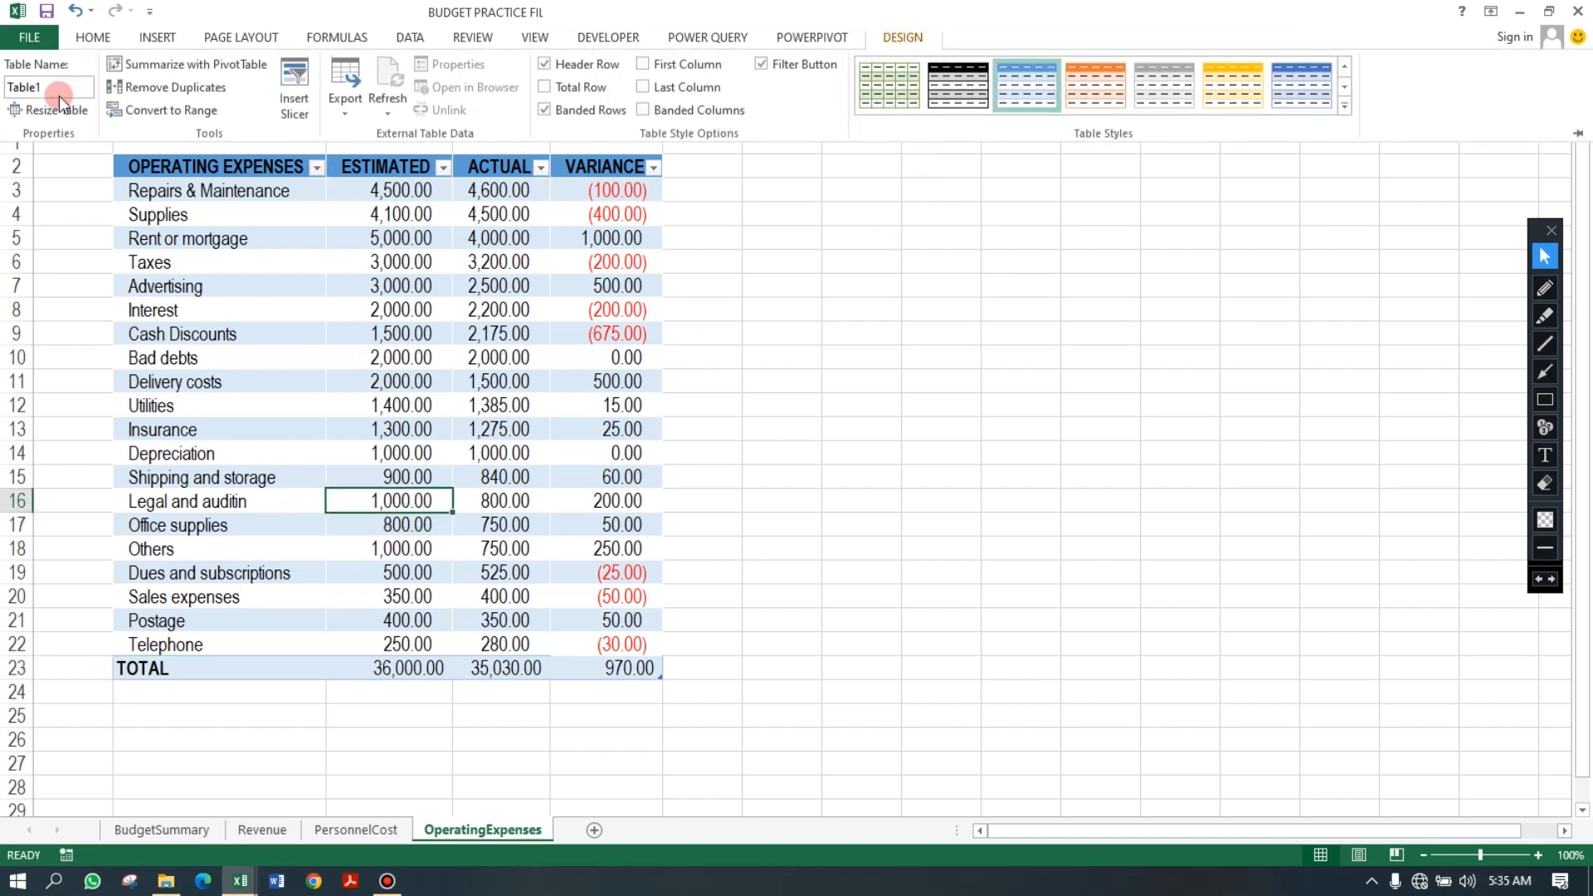
left_click(60, 89)
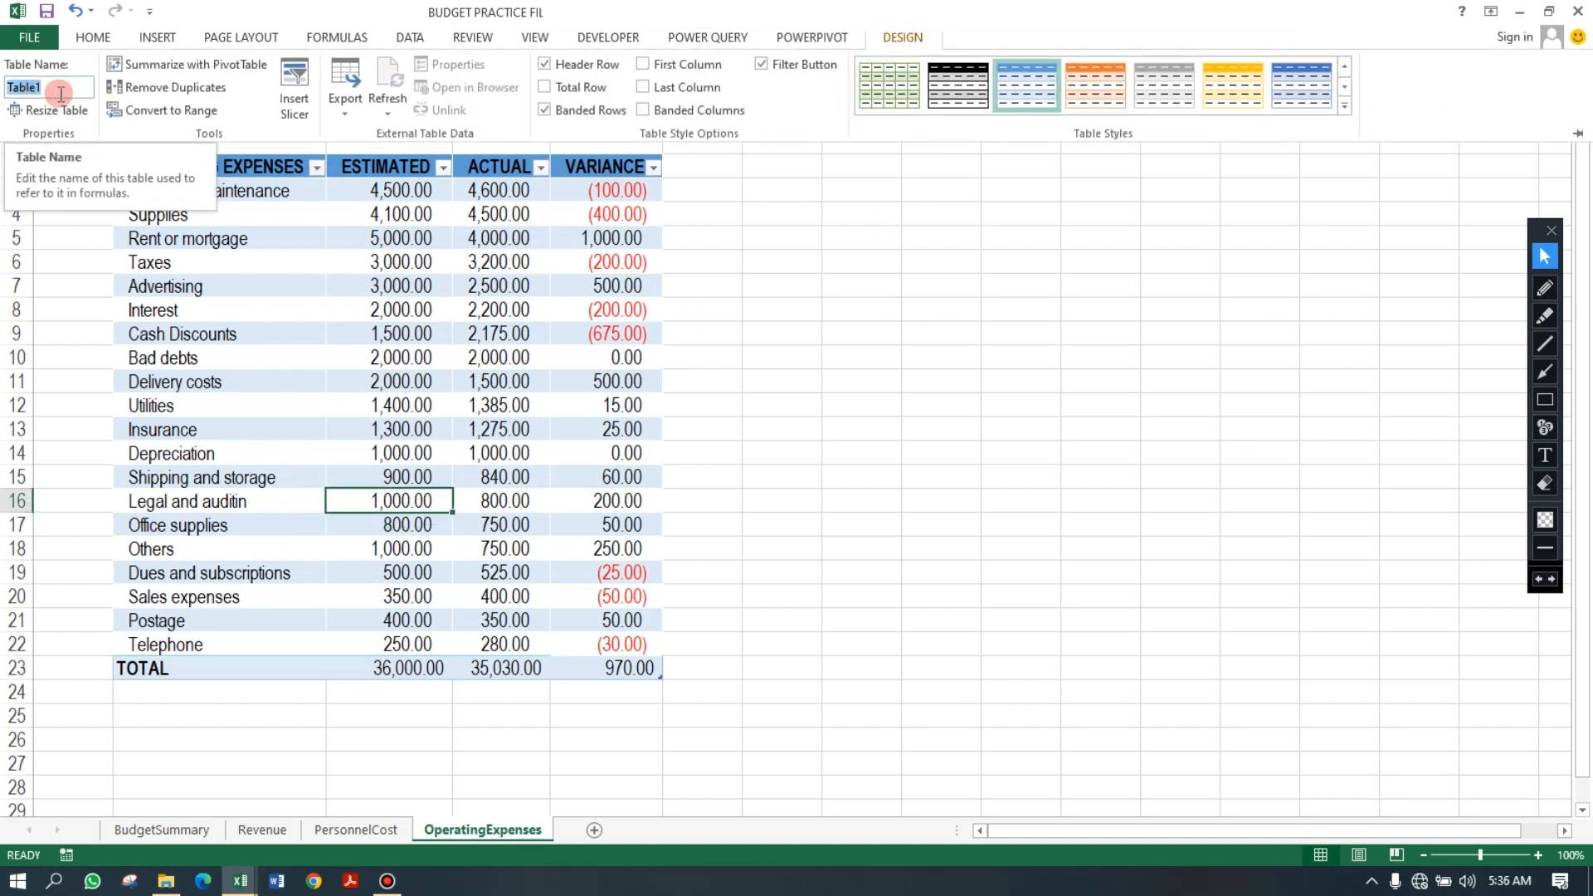
type("OP")
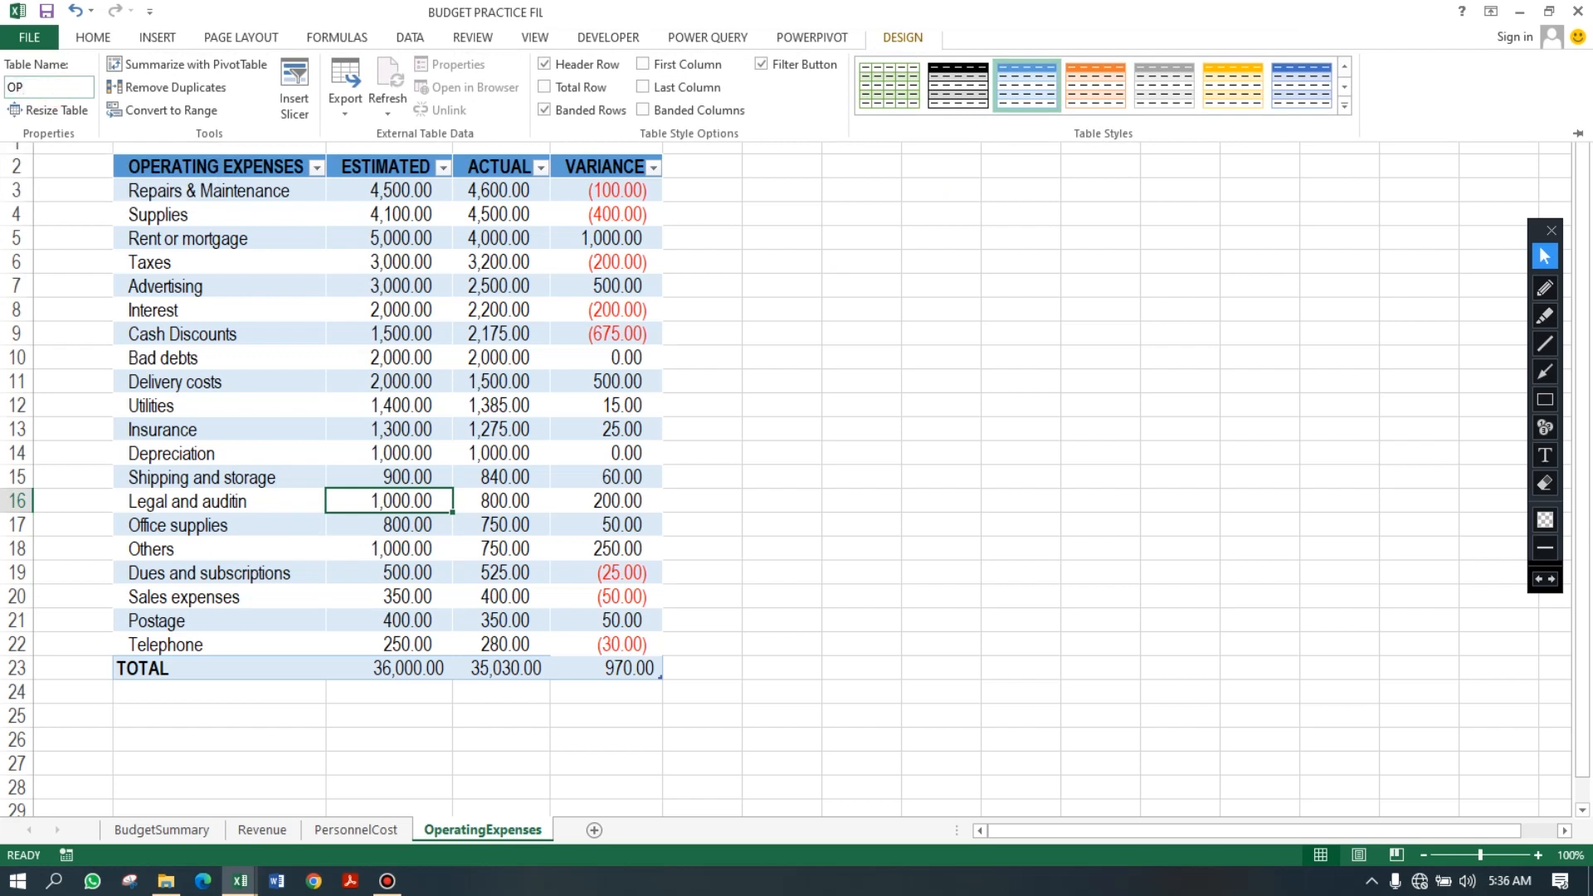
type("ER")
key("Return")
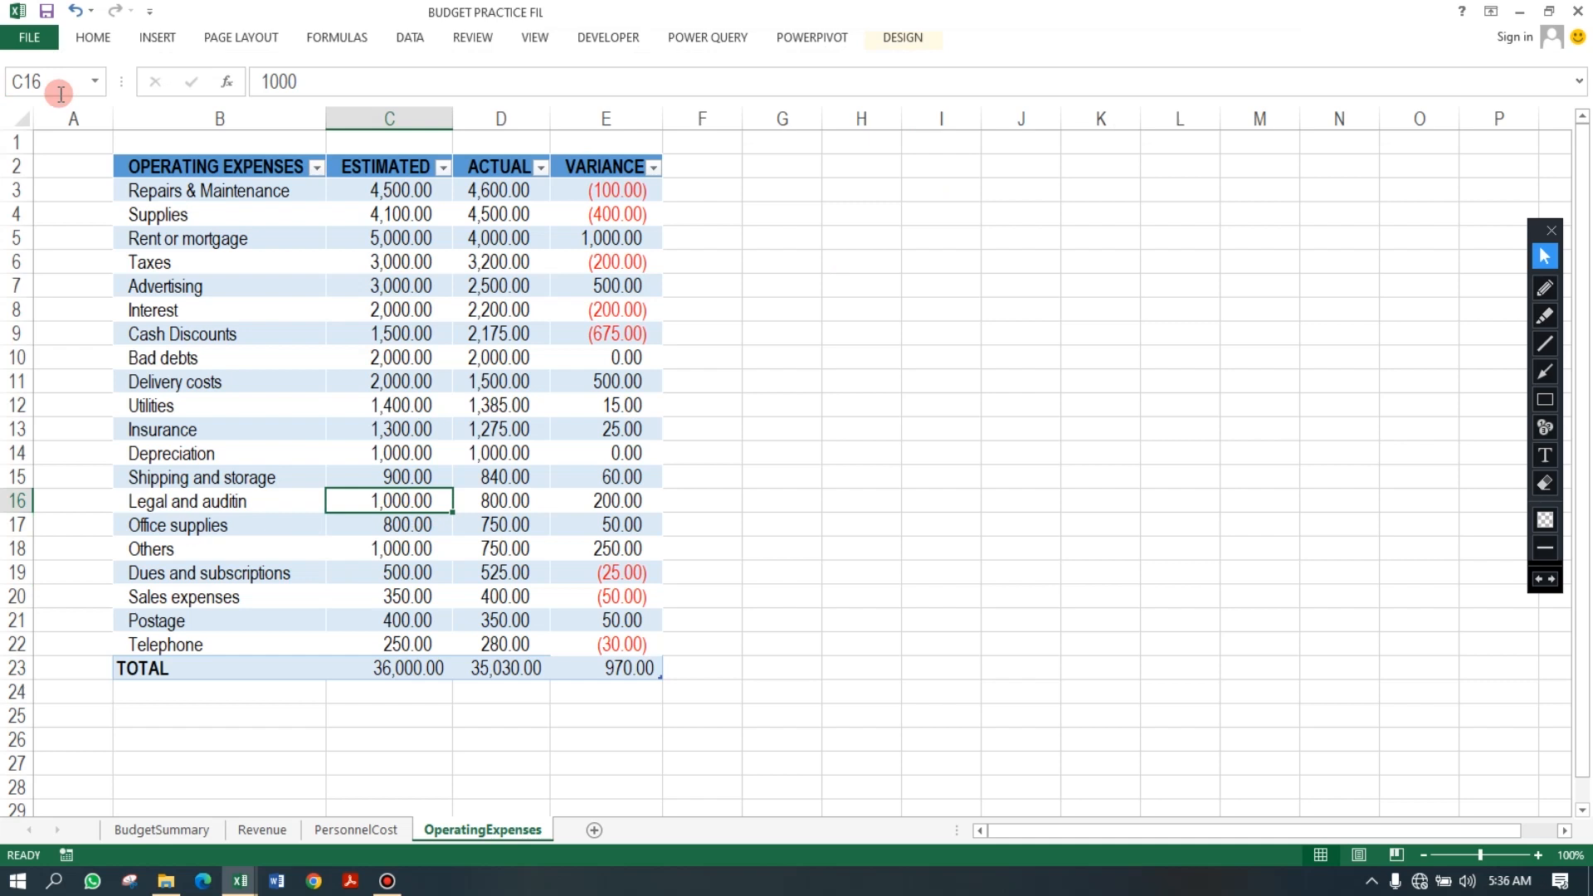
On BudgetSummary, start a LARGE formula in C10 under AMOUNT.
left_click(191, 829)
type("=")
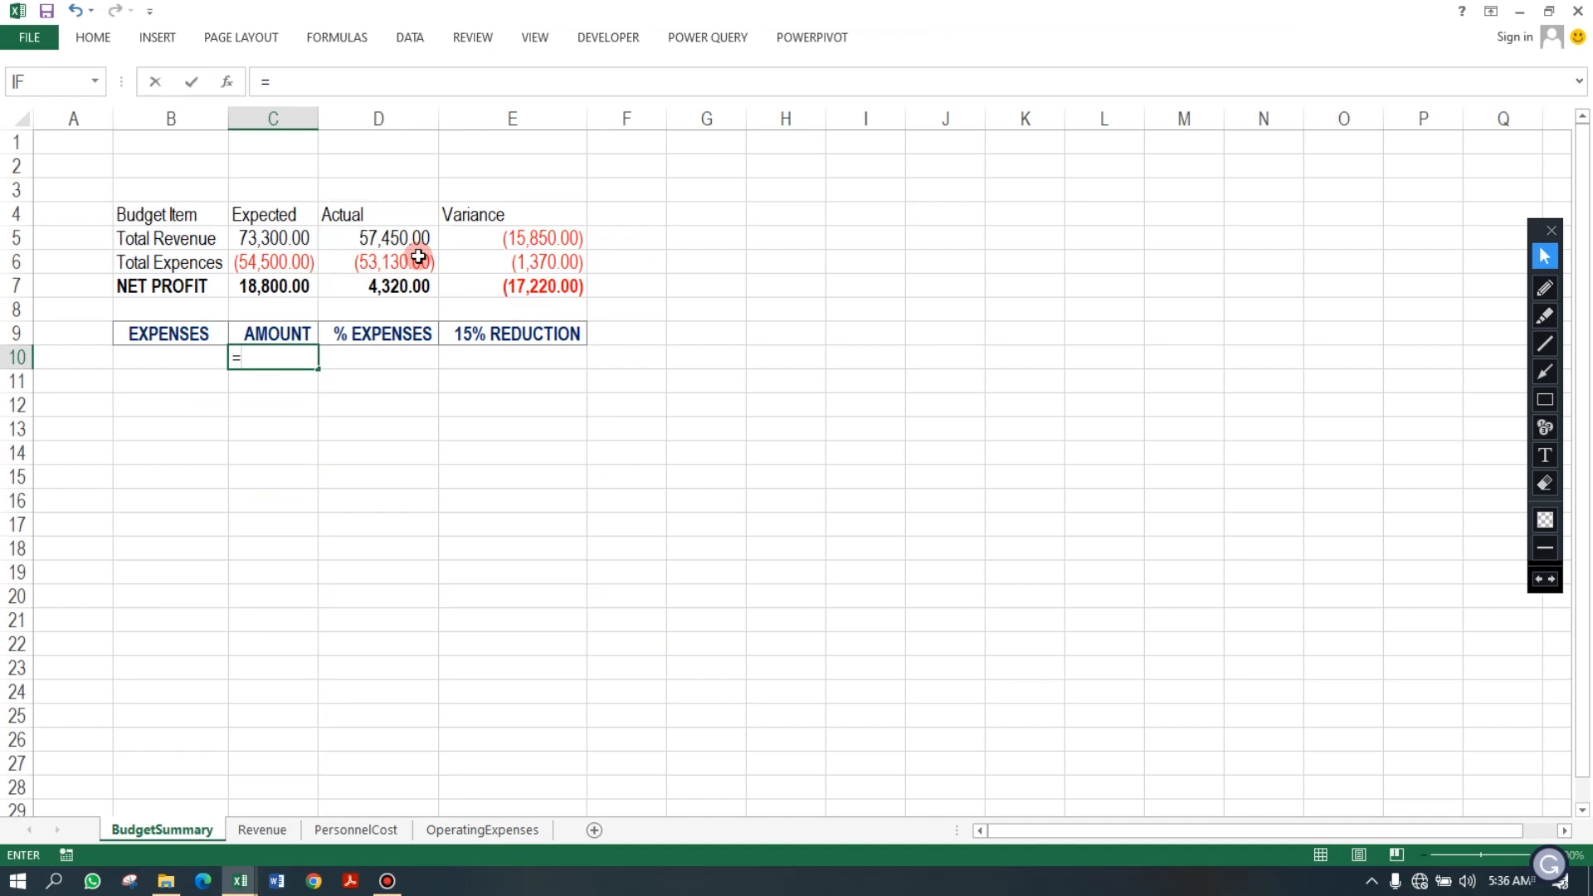
type("LARGE(")
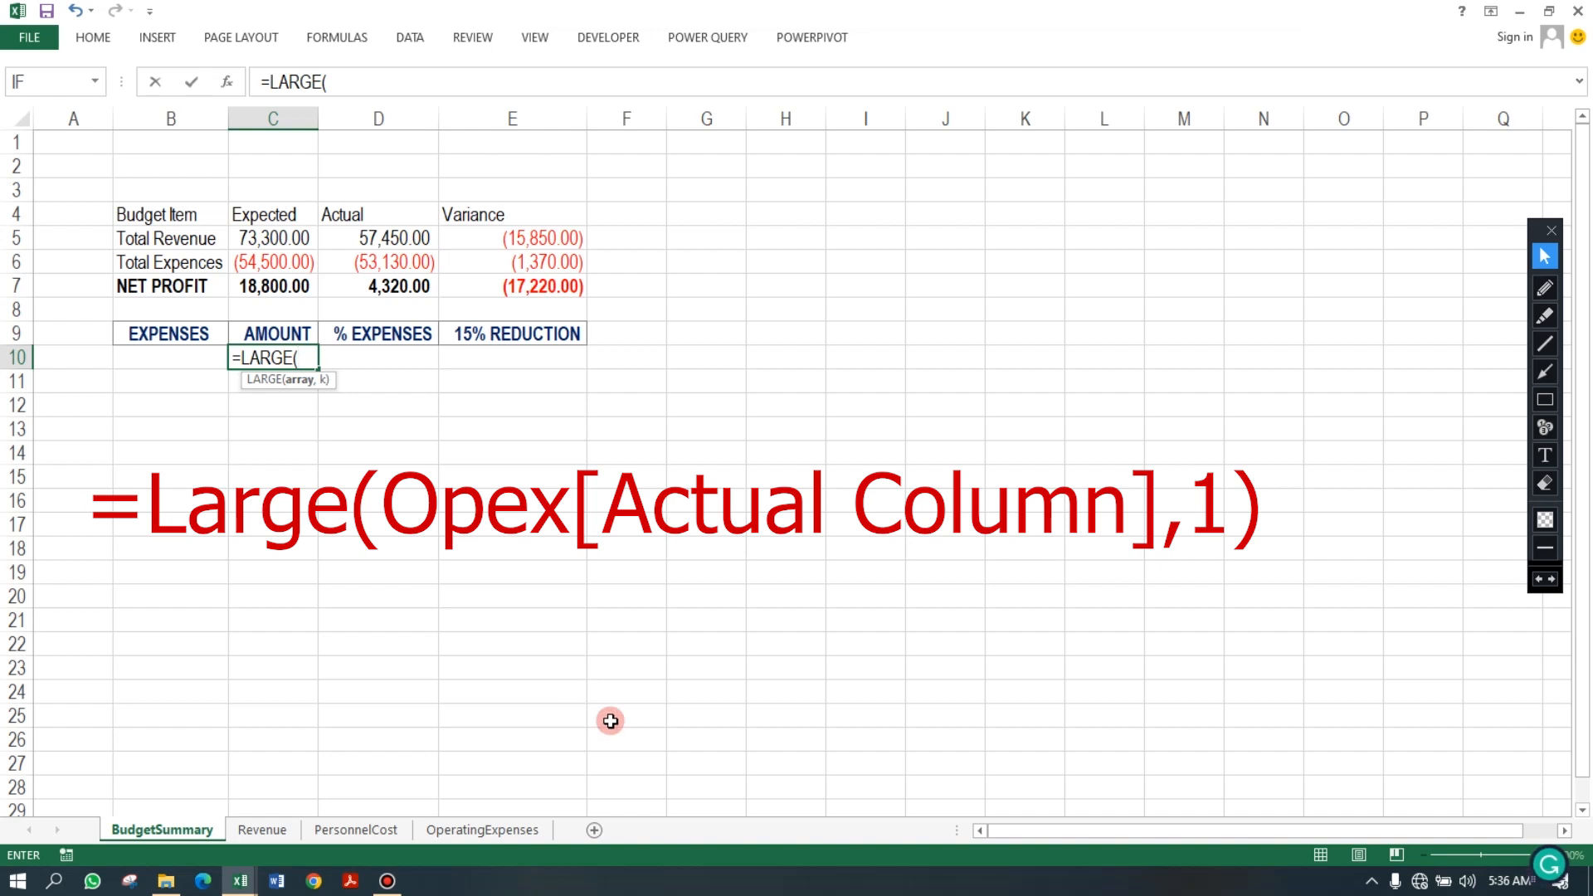
left_click(506, 831)
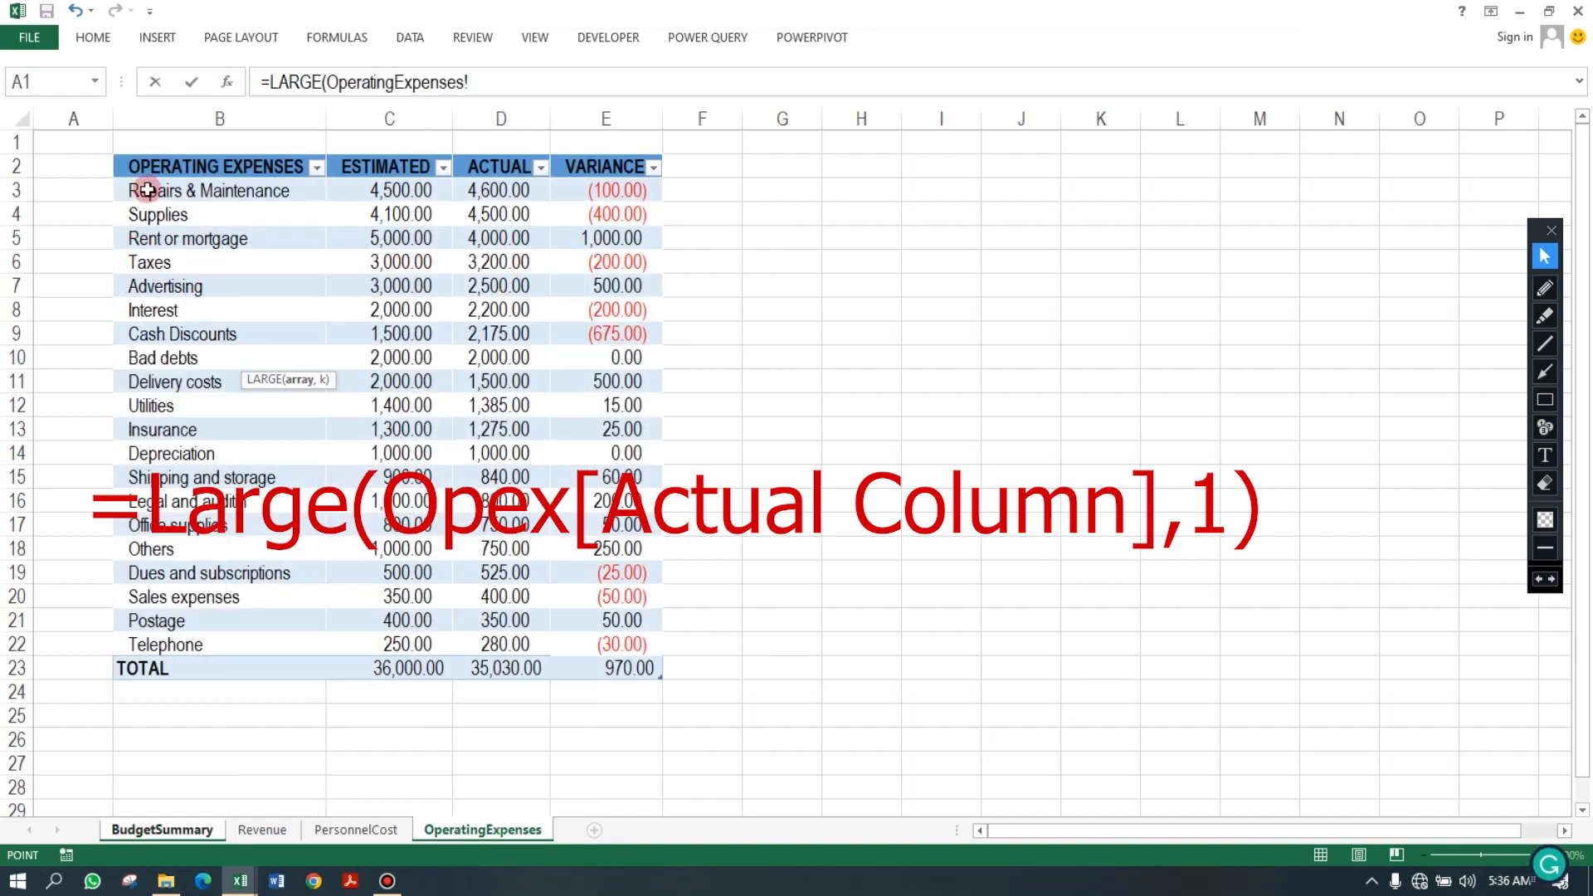
left_click_drag(121, 190, 124, 645)
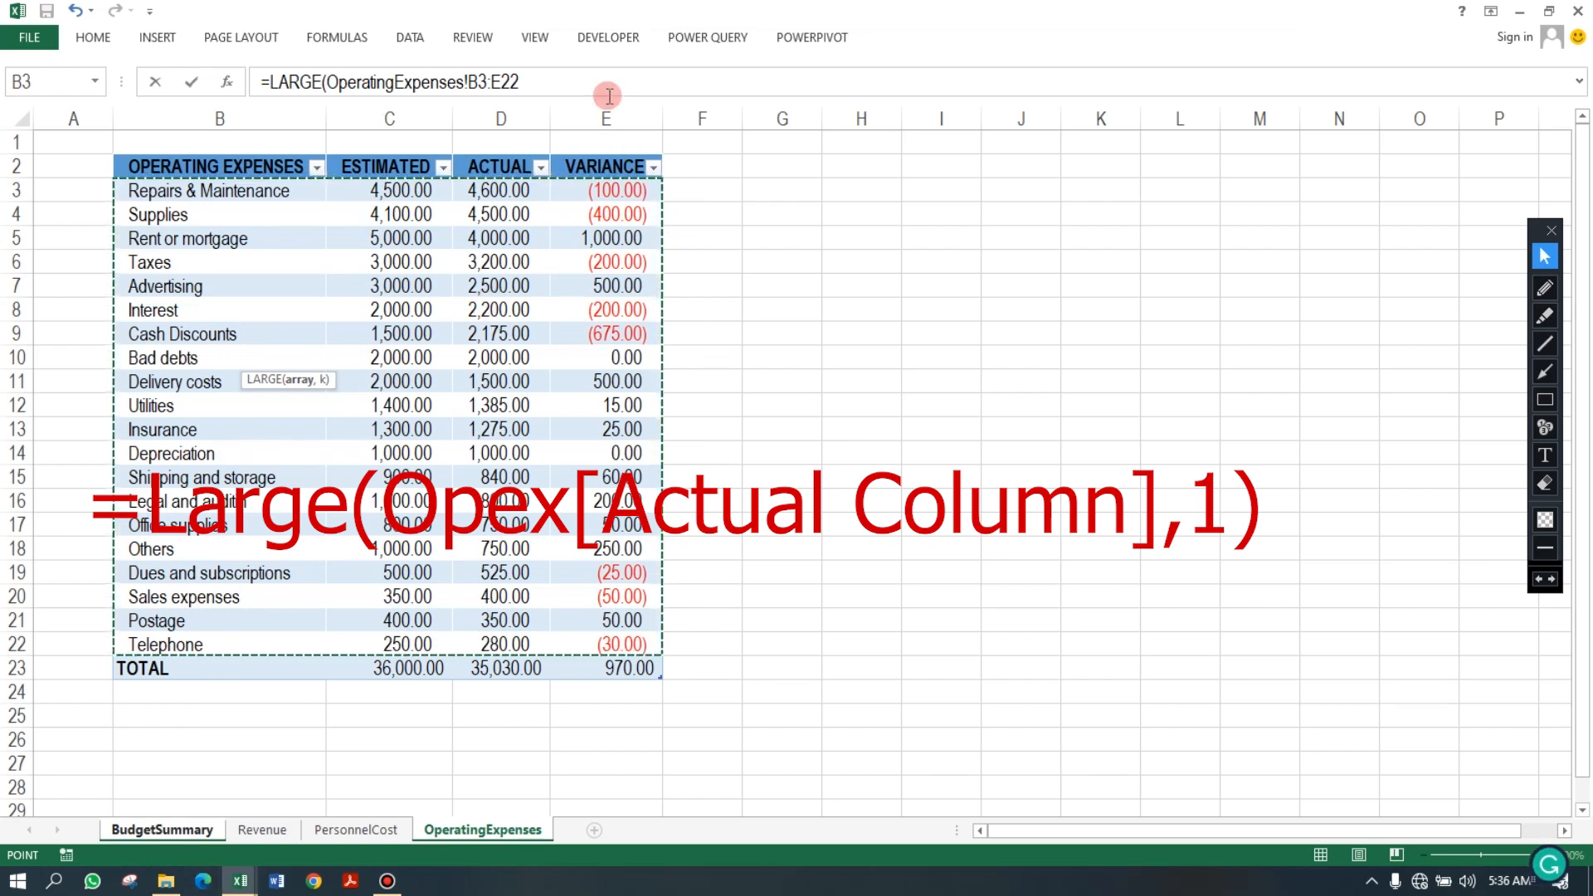
left_click(584, 83)
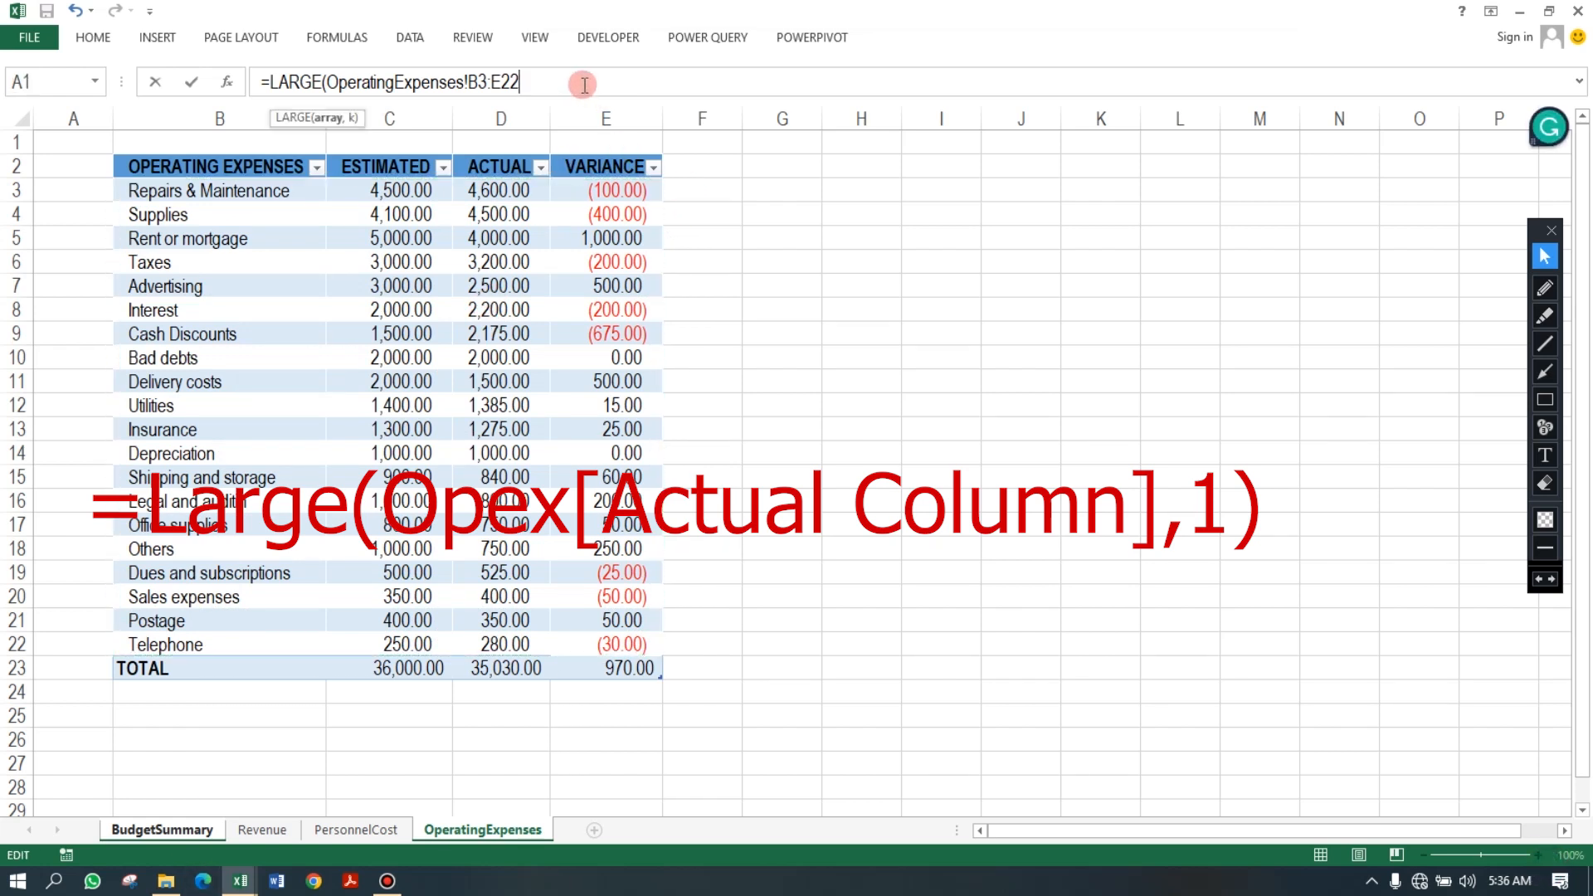
double_click(527, 82)
left_click(527, 82)
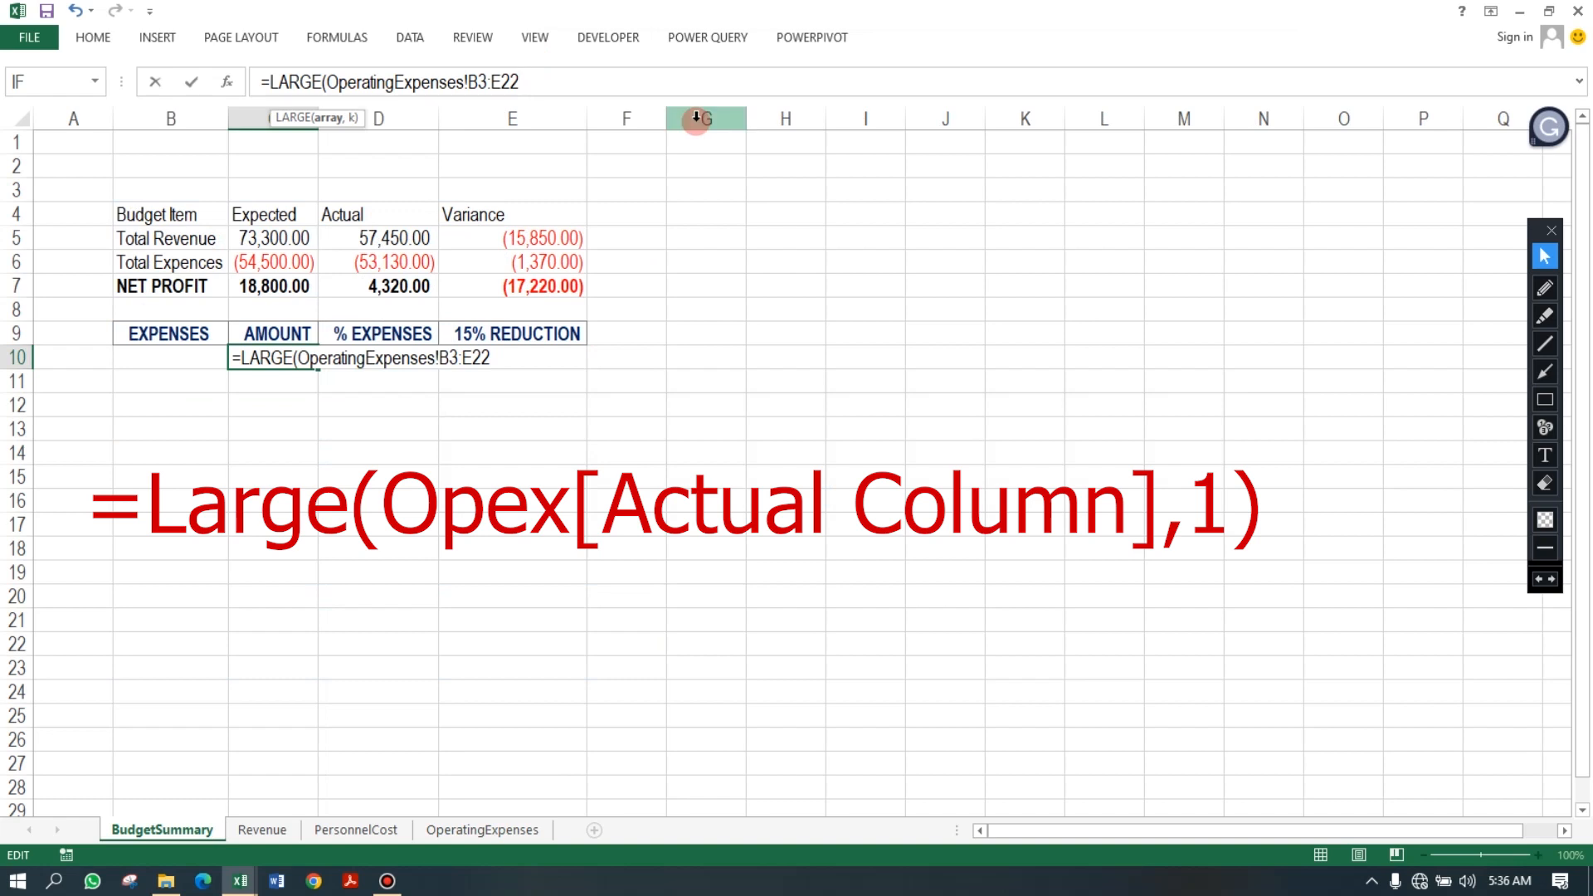
key("BackSpace")
key("BackSpace")
key("BackSpace")
key("BackSpace")
key("BackSpace")
key("BackSpace")
key("BackSpace")
key("BackSpace")
key("BackSpace")
key("BackSpace")
key("BackSpace")
key("BackSpace")
key("BackSpace")
key("BackSpace")
key("BackSpace")
key("BackSpace")
key("BackSpace")
key("BackSpace")
key("BackSpace")
key("BackSpace")
key("BackSpace")
key("BackSpace")
key("BackSpace")
key("BackSpace")
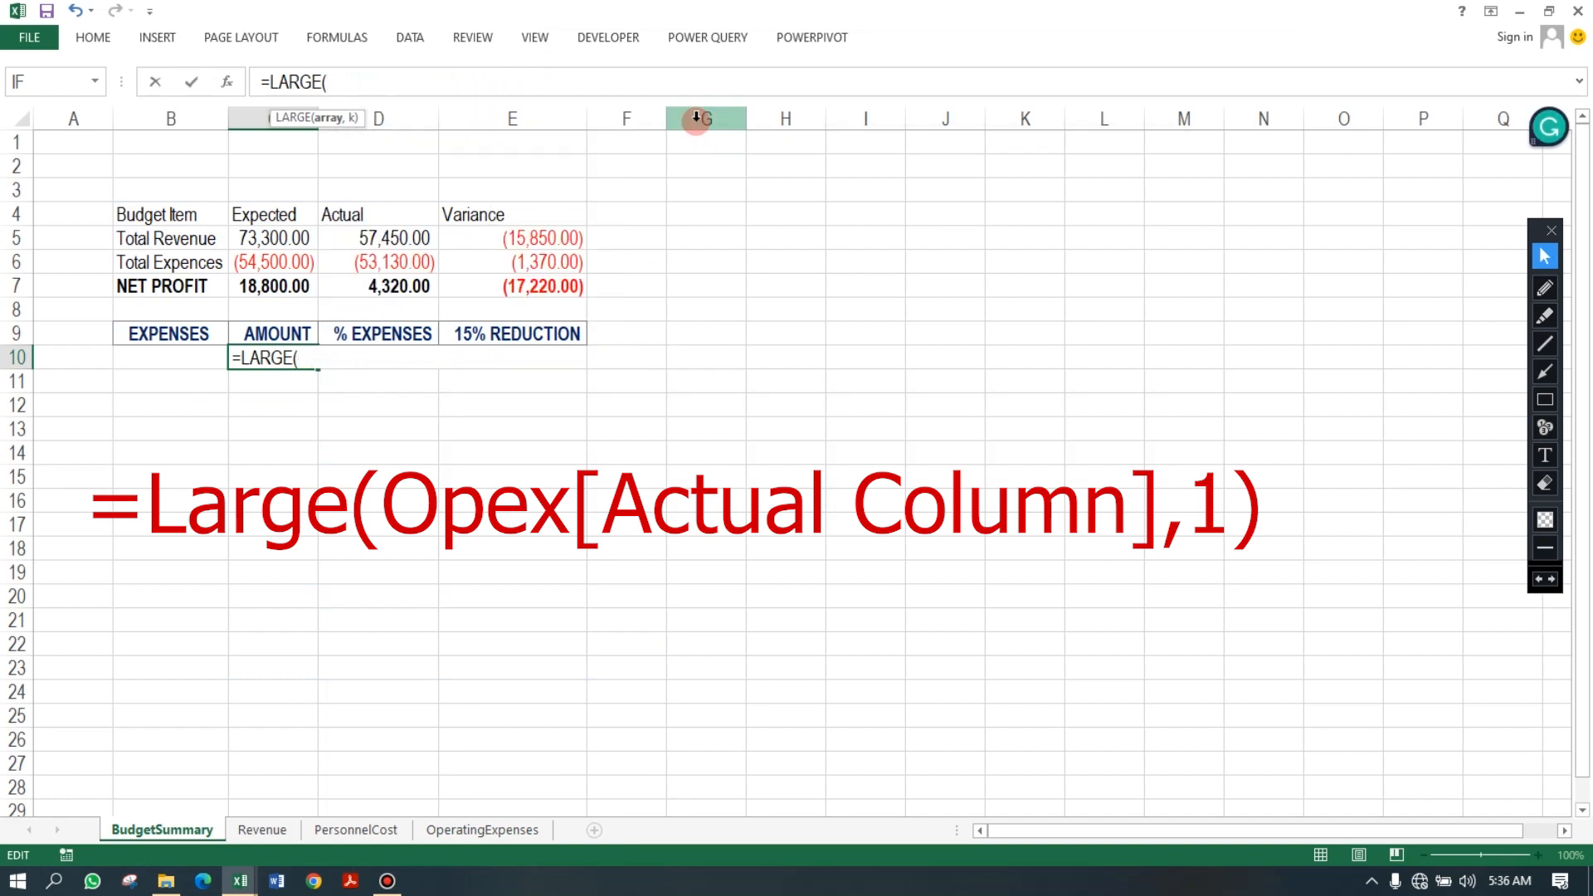
Complete C10's formula as =LARGE(OPEX[ACTUAL],1) to return the largest actual expense.
type("OP")
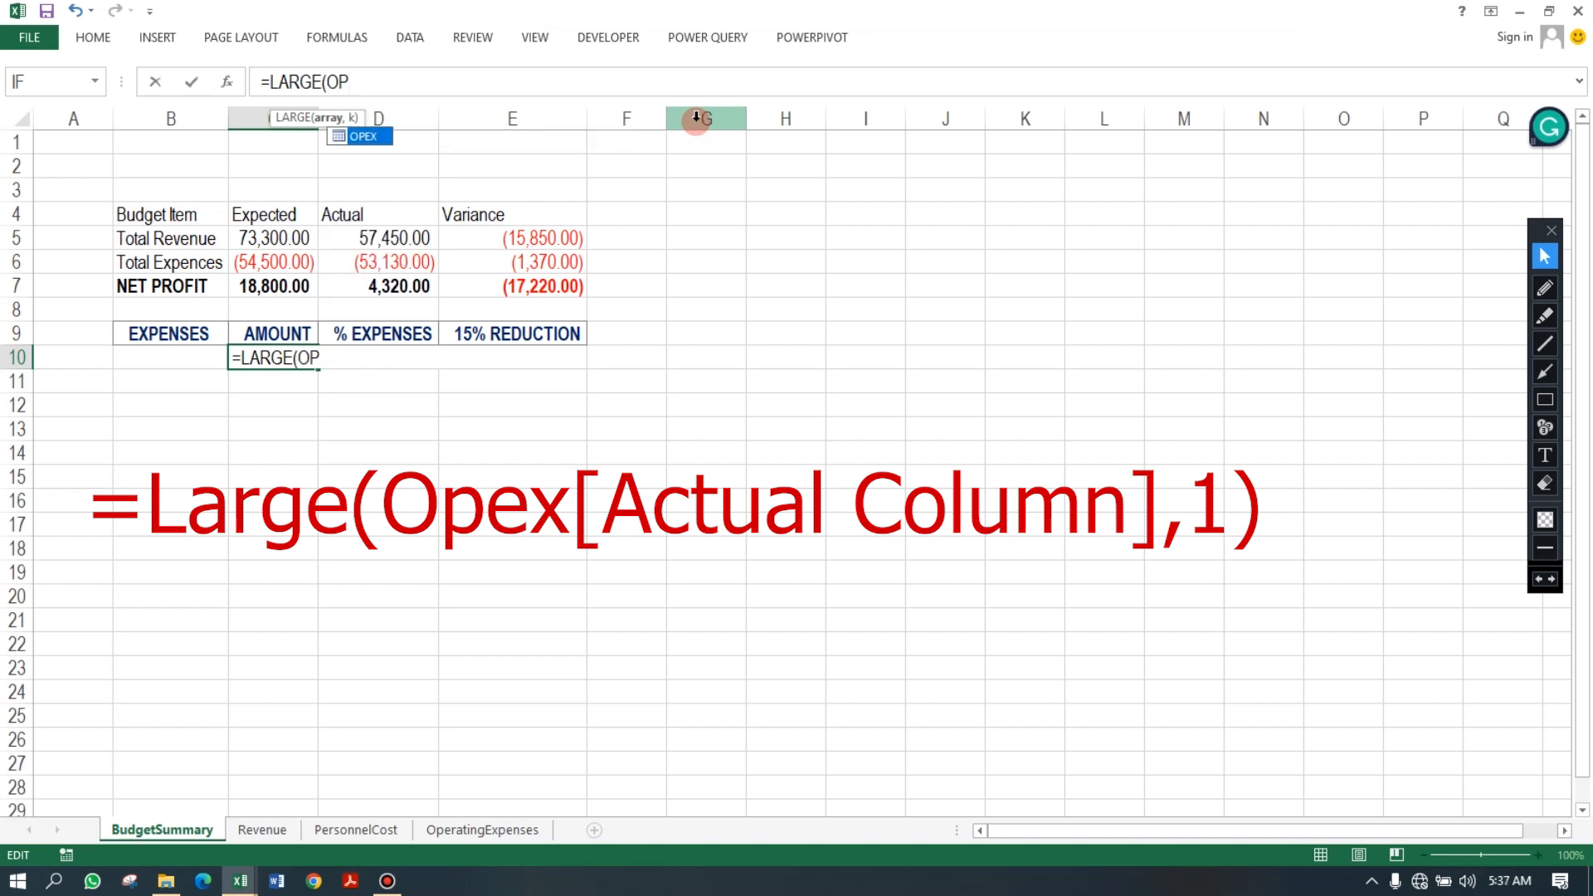
key("Tab")
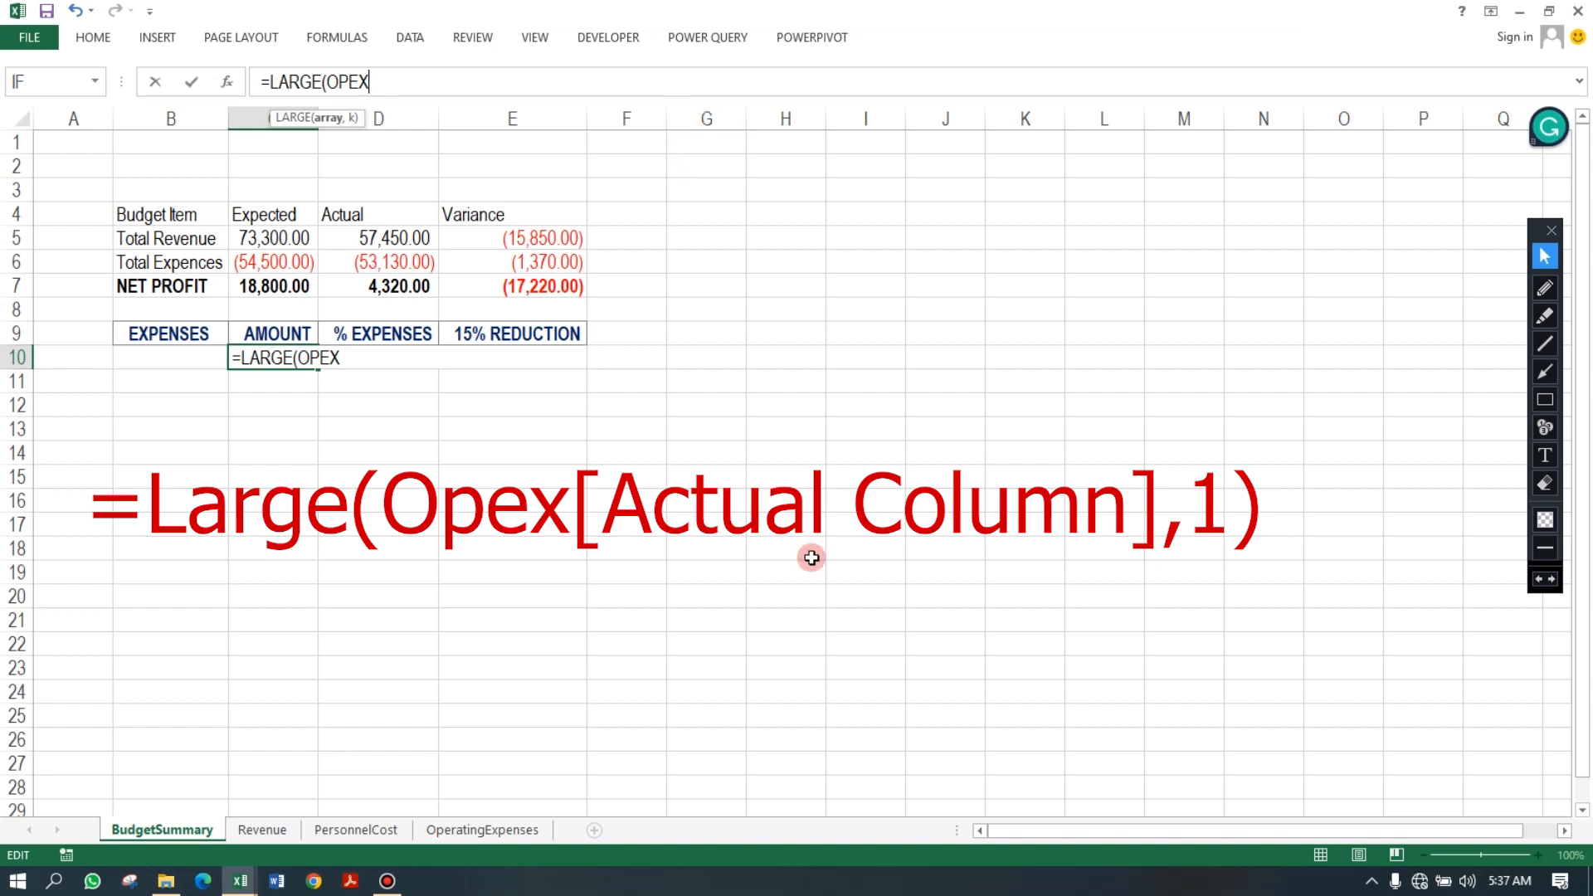
type("[")
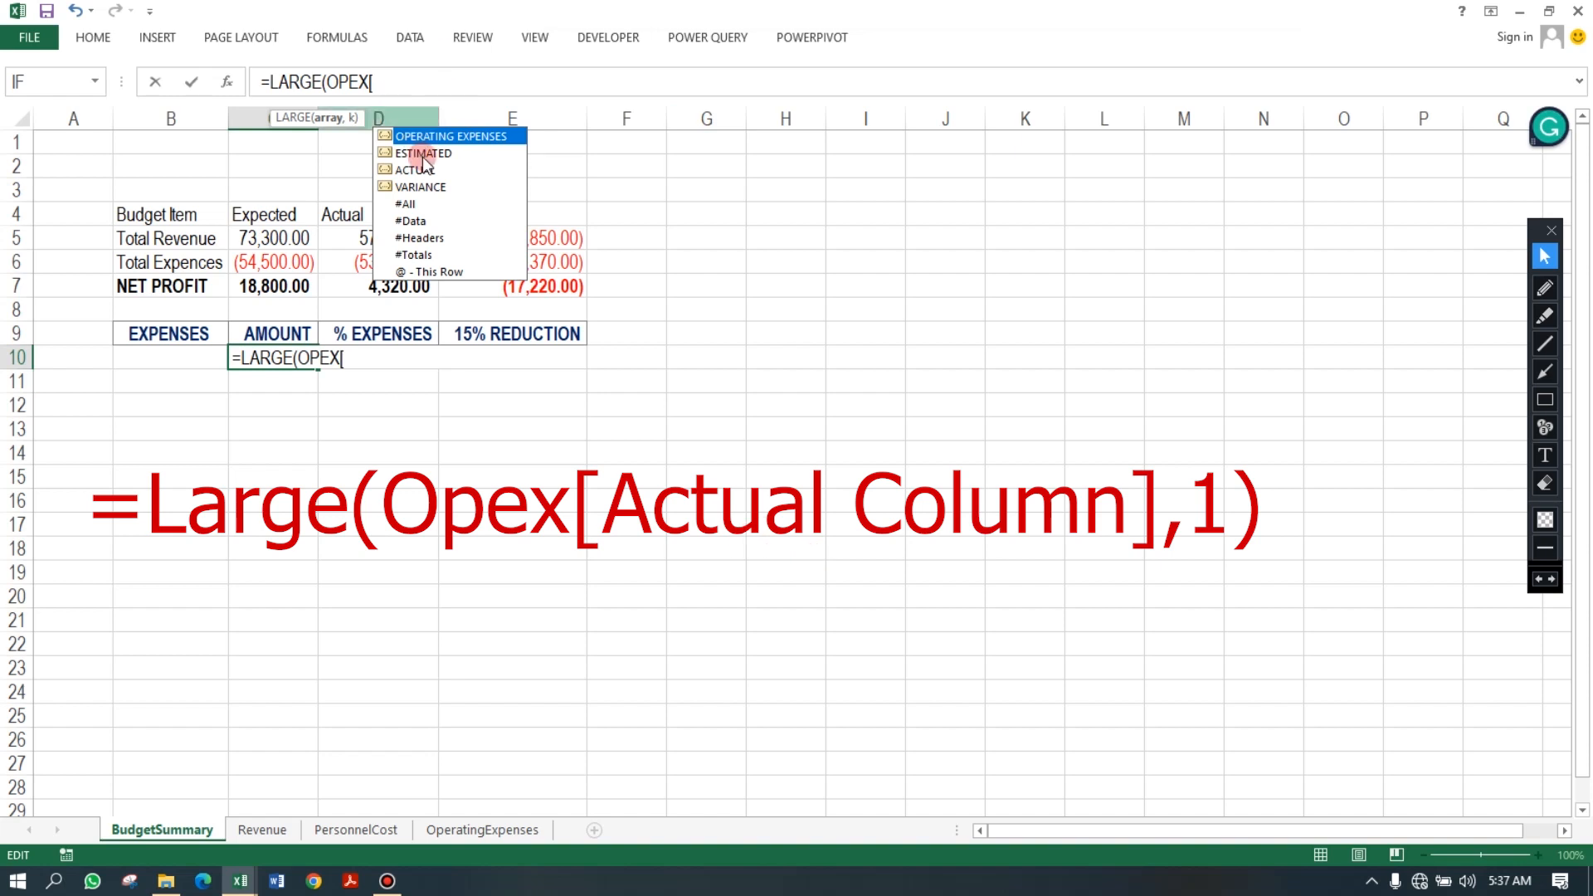
left_click(424, 172)
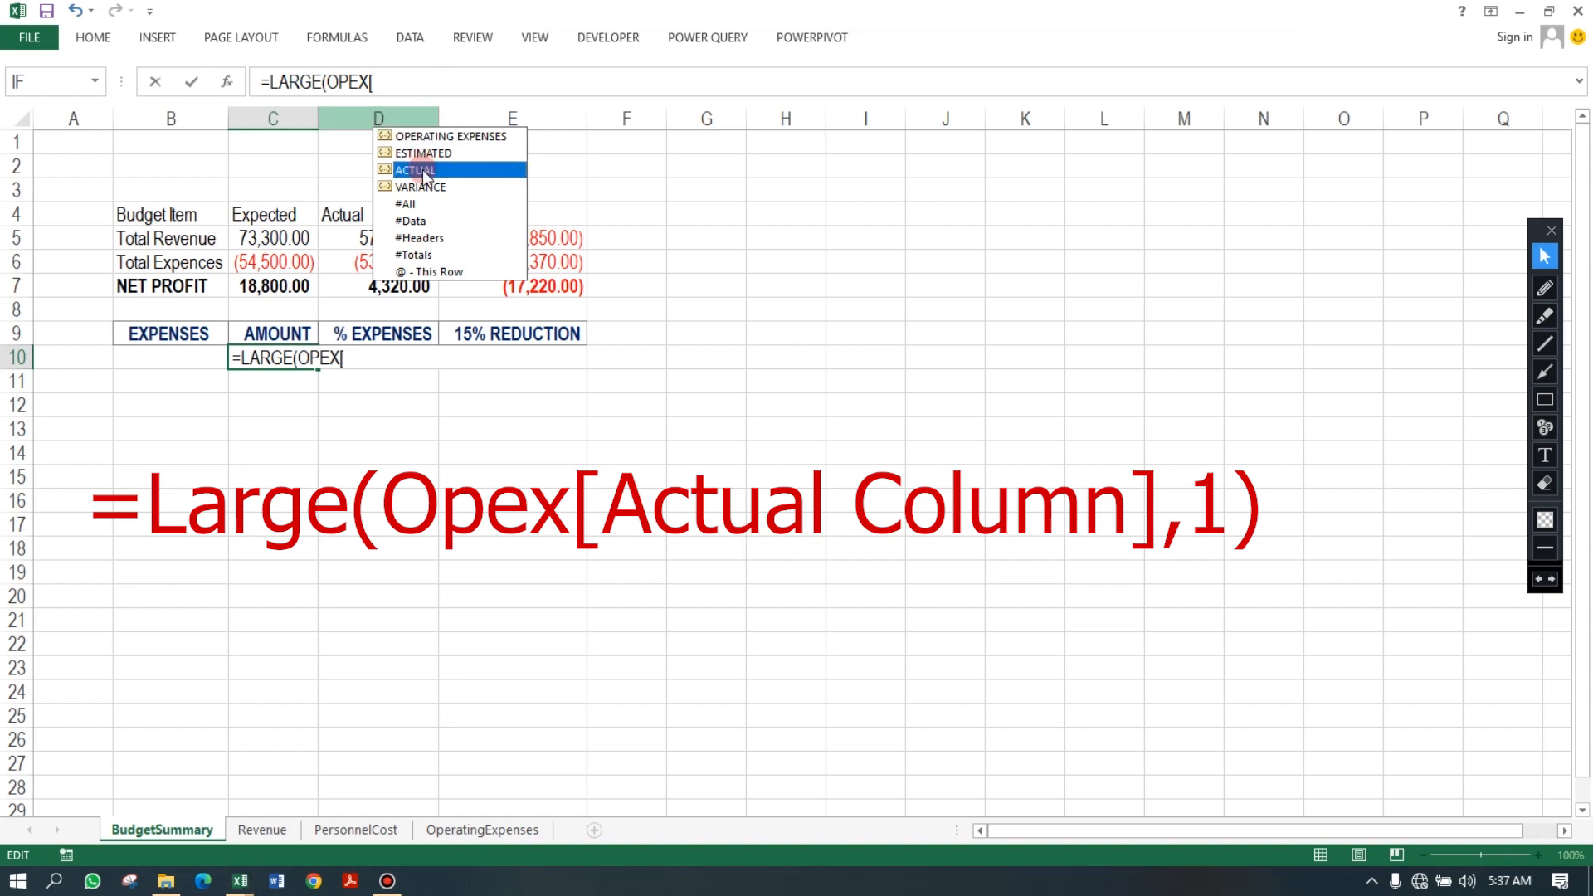
double_click(424, 171)
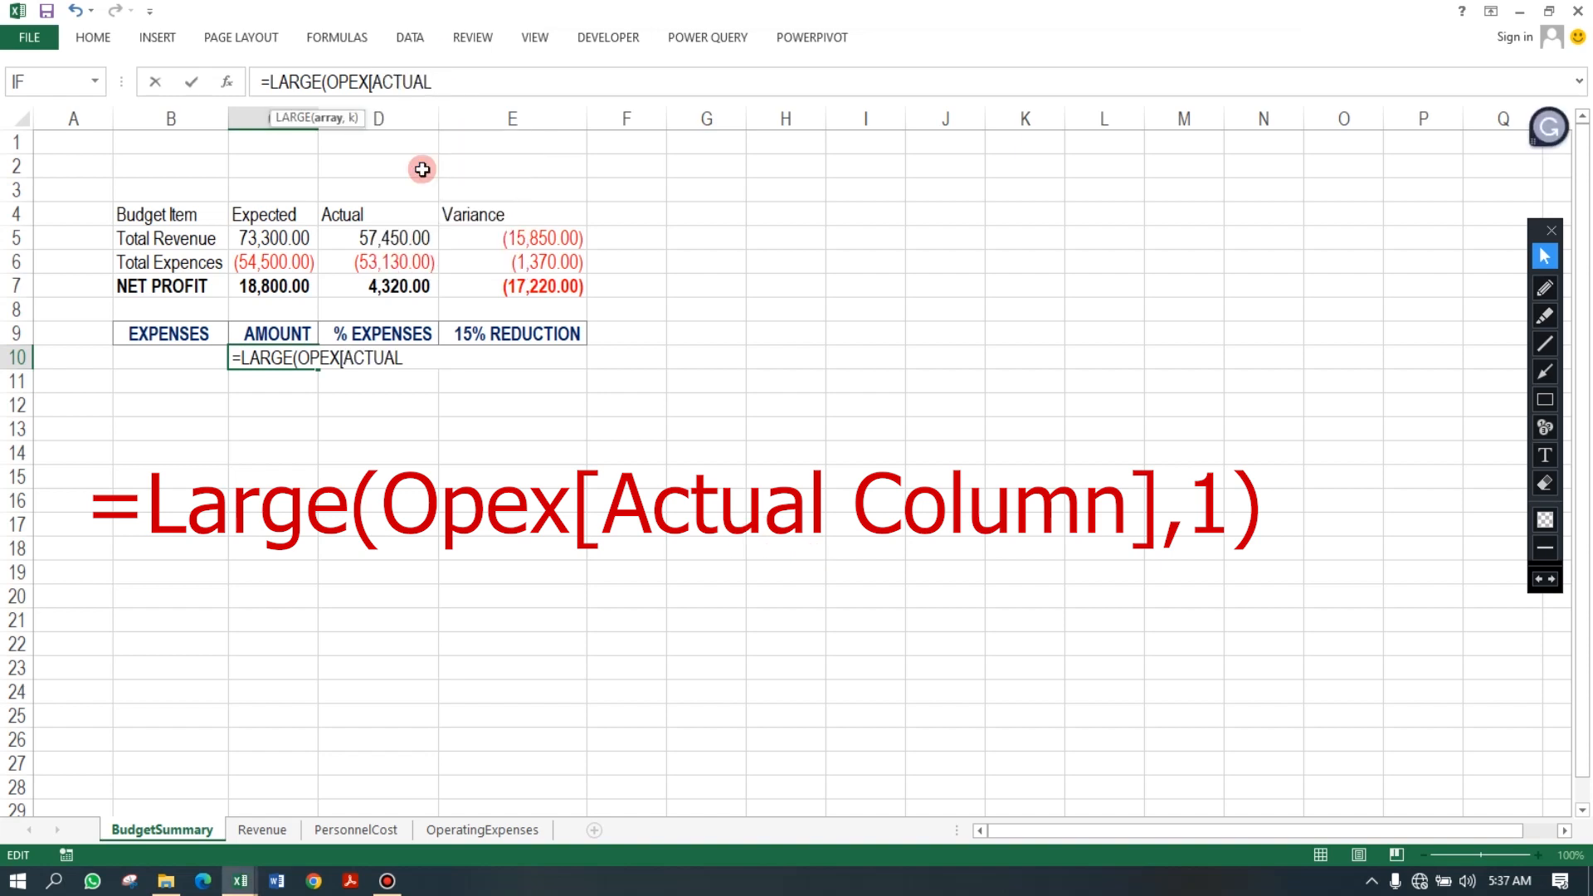
type("],10")
key("BackSpace")
type(")")
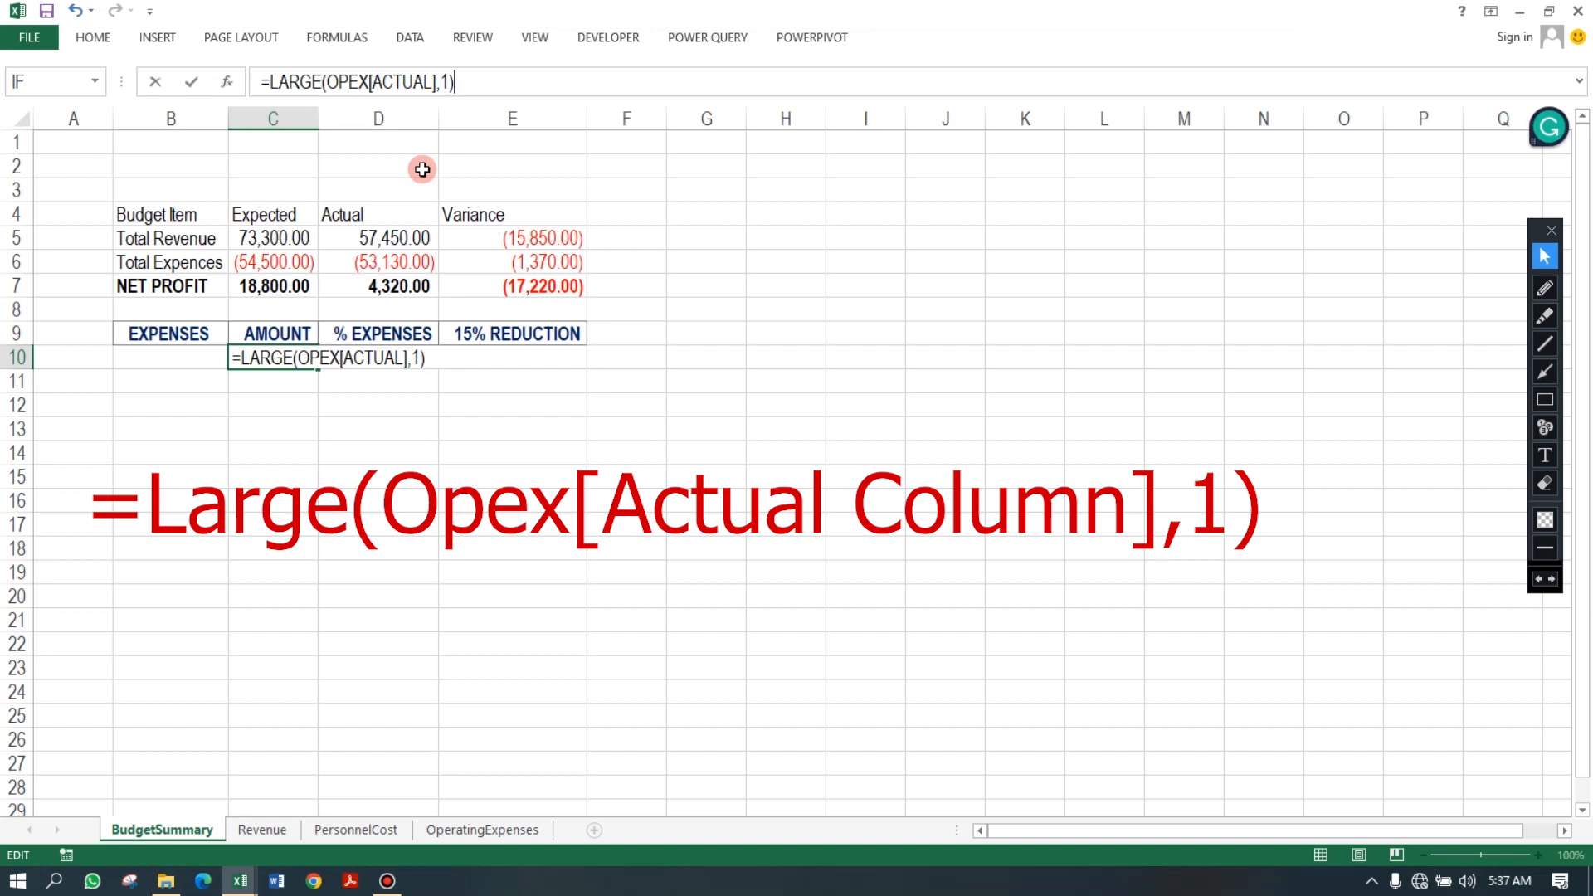
key("Return")
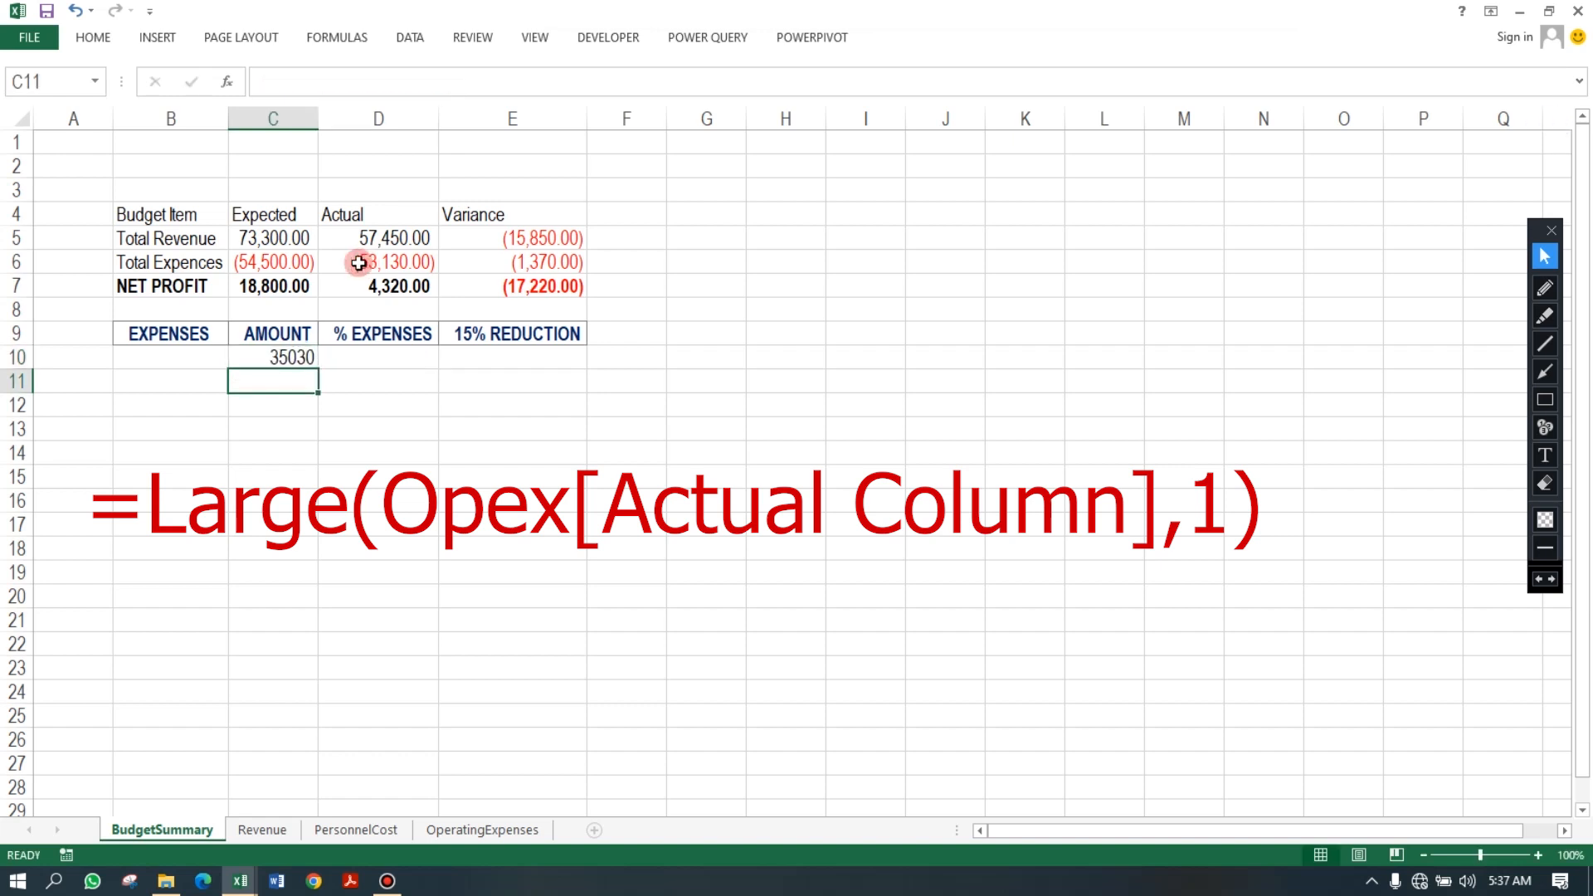
Delete the TOTAL row 23 from the OperatingExpenses sheet.
left_click(285, 356)
left_click(497, 825)
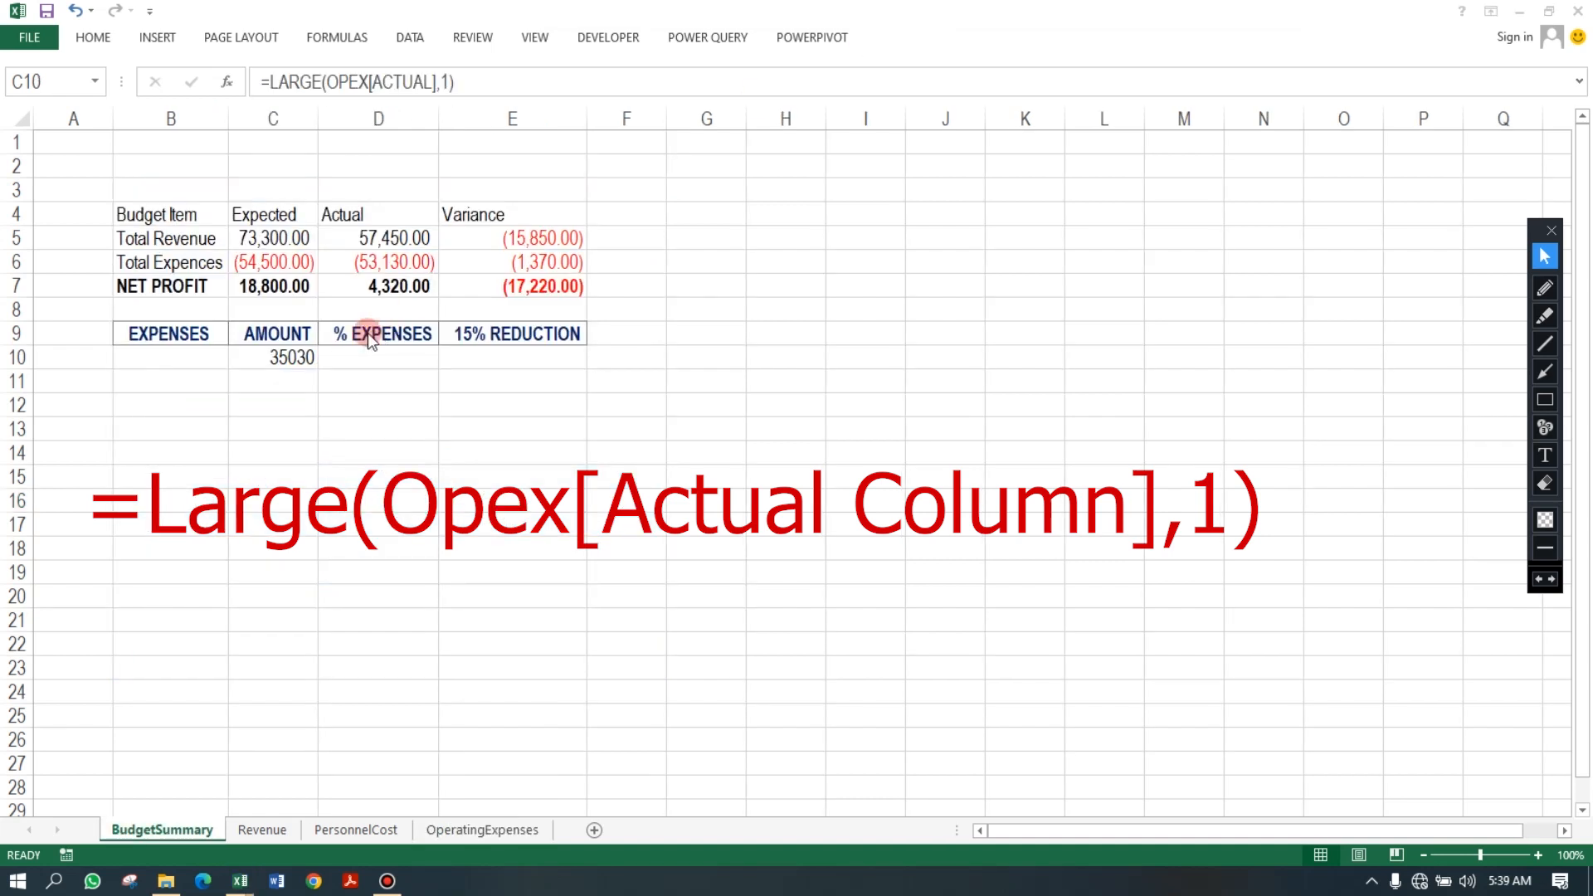
left_click(287, 362)
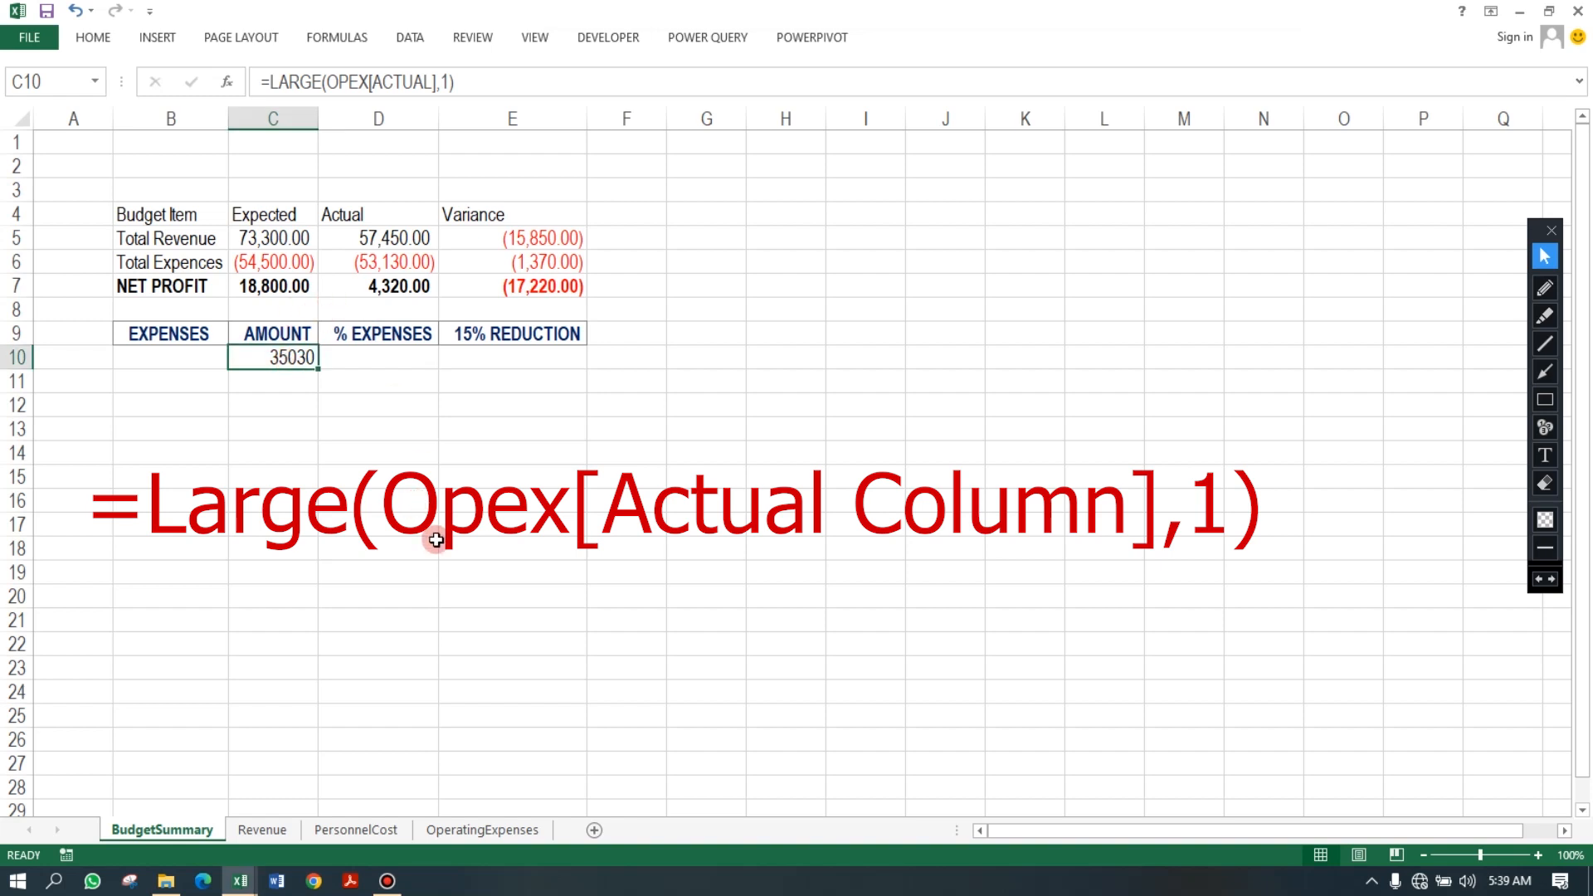
left_click(526, 830)
left_click(182, 220)
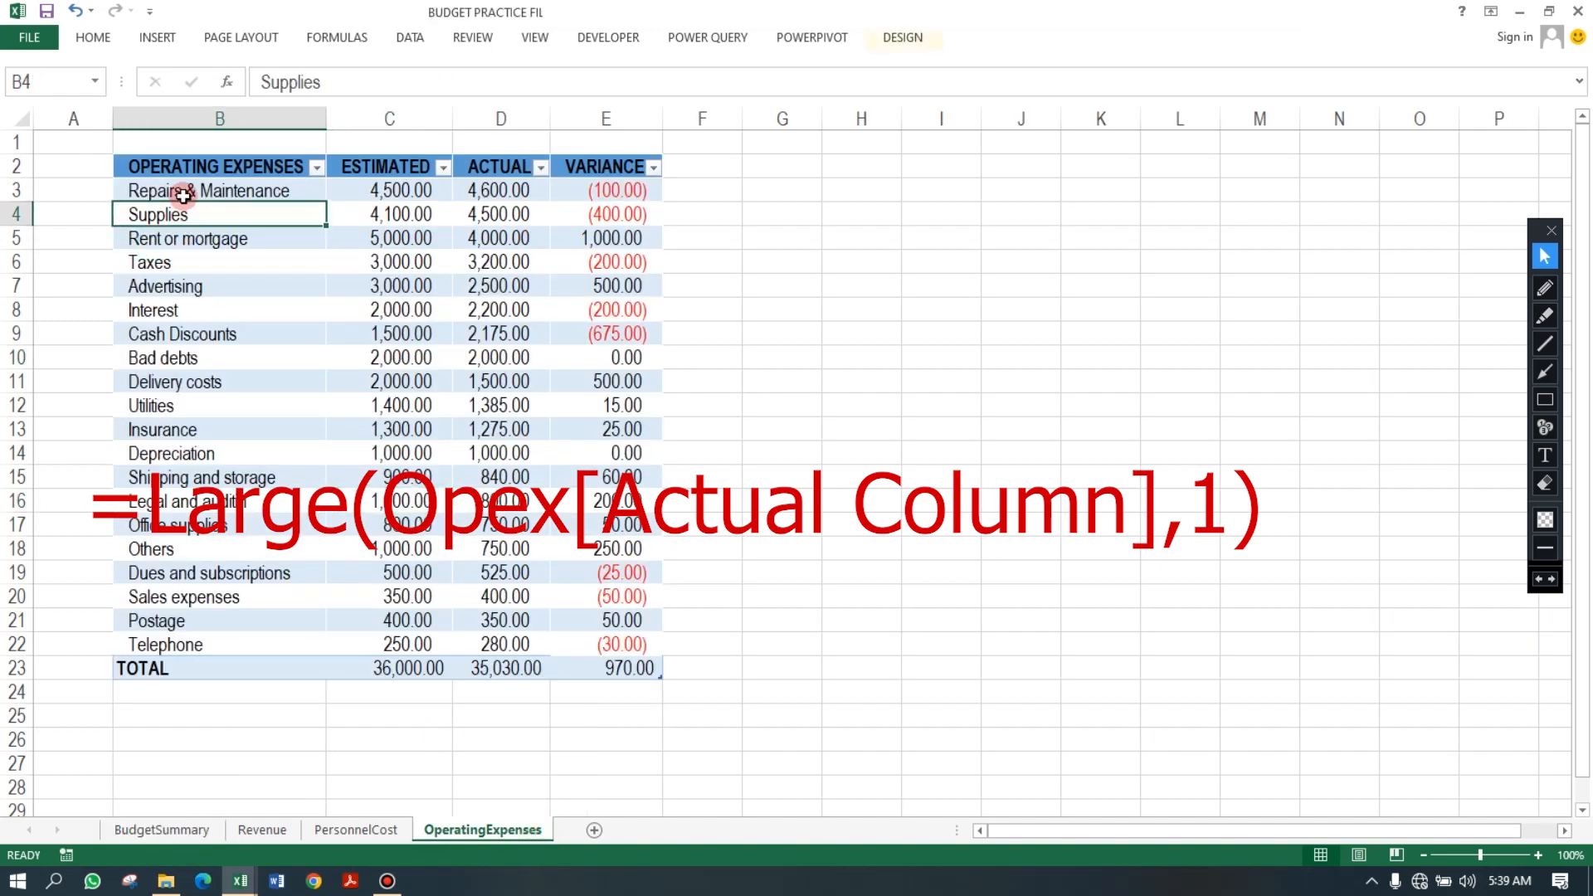
left_click(495, 671)
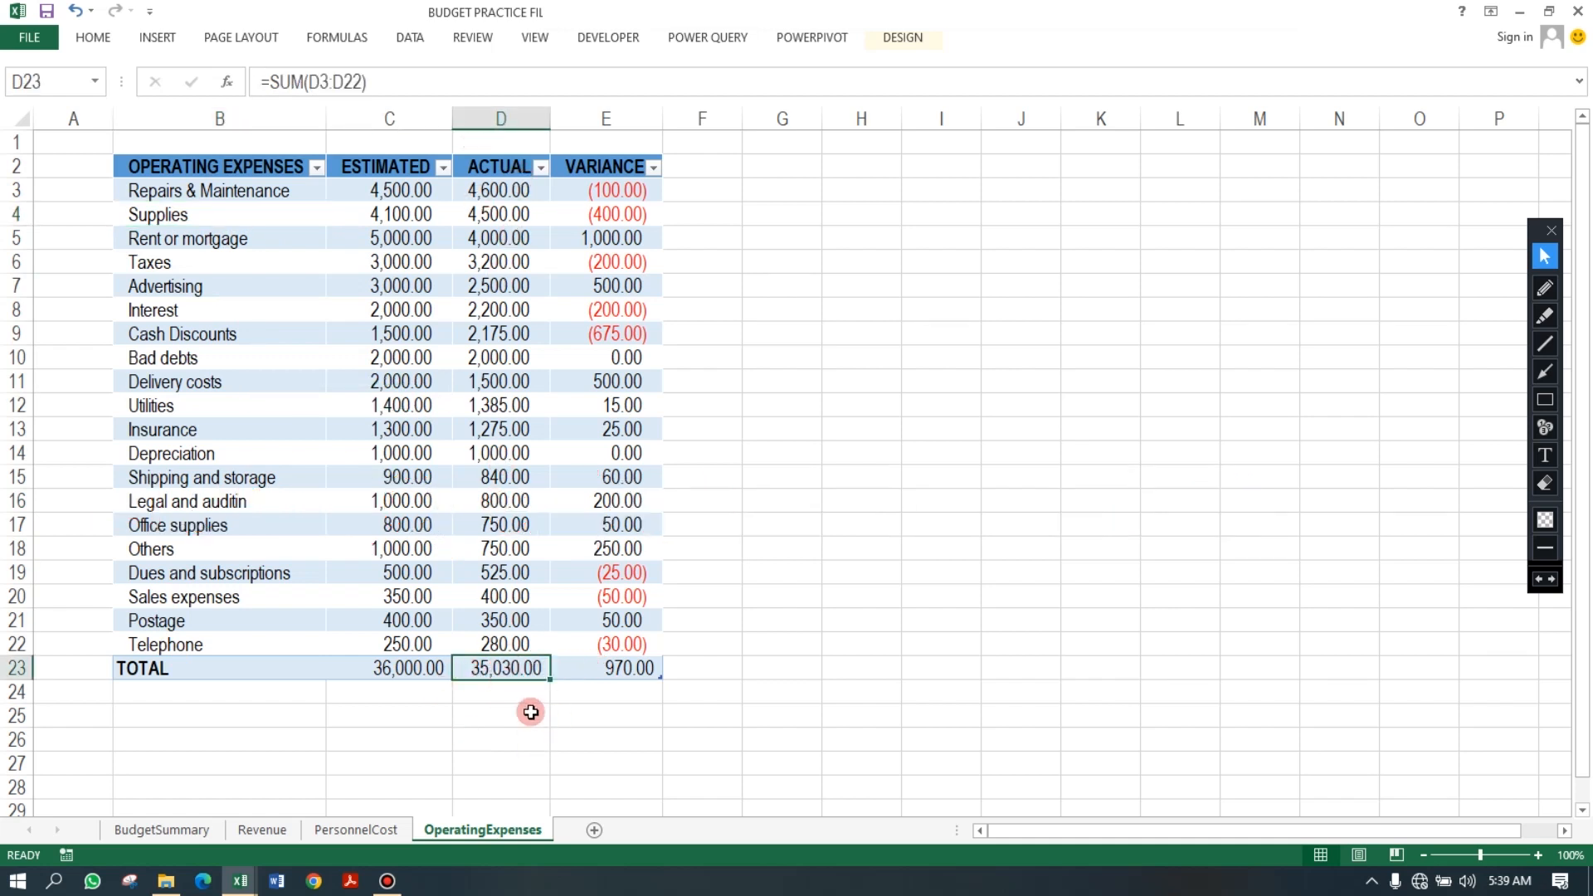
left_click(18, 668)
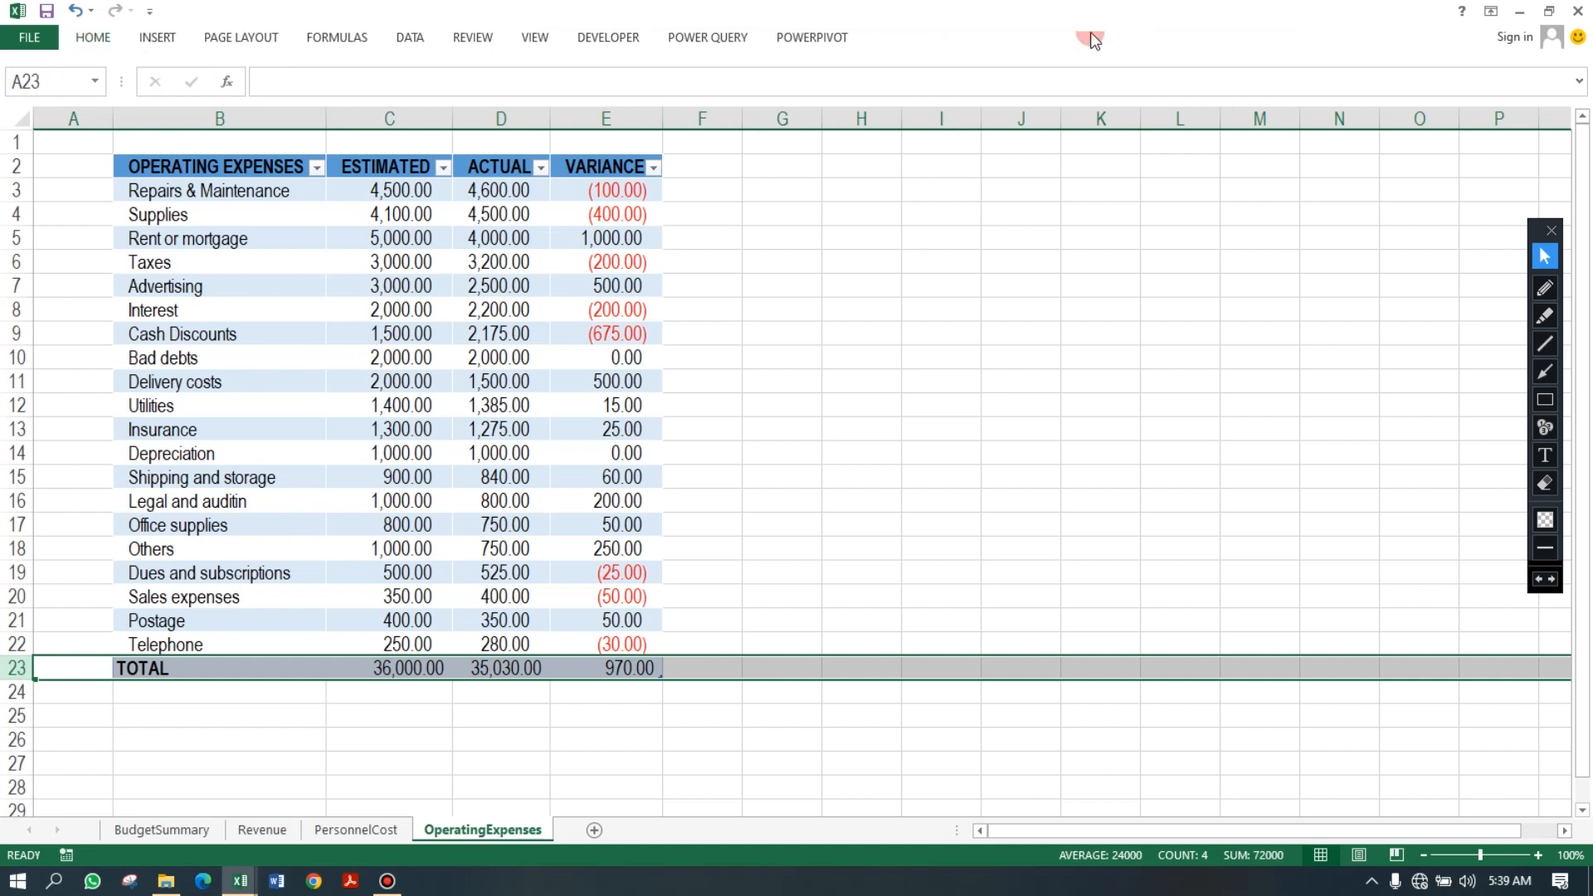
left_click(89, 41)
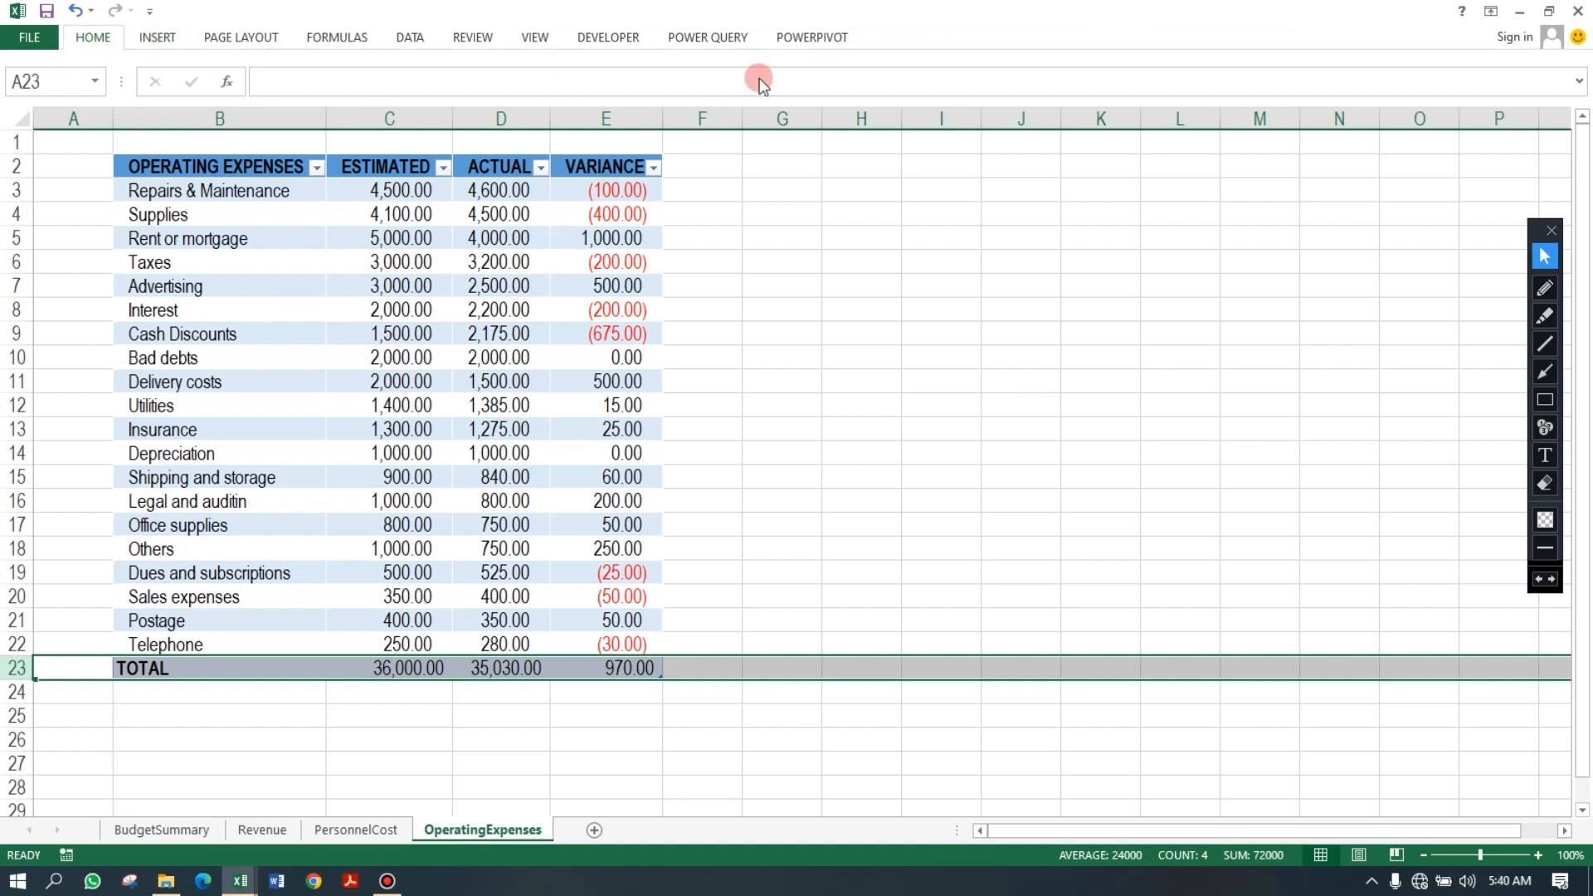
left_click(1210, 68)
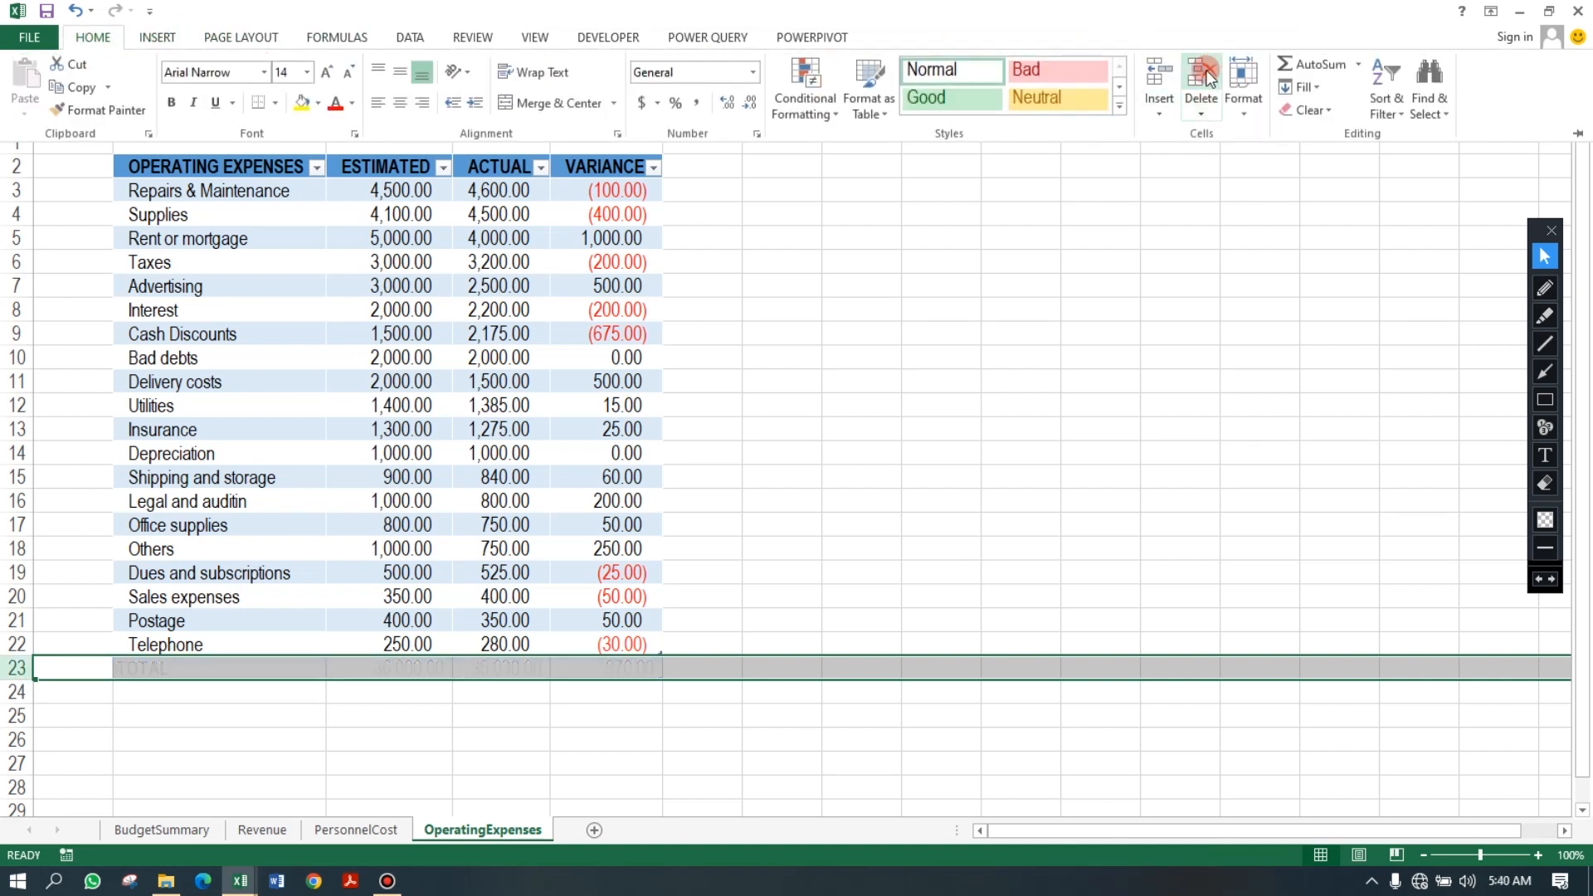
left_click(182, 830)
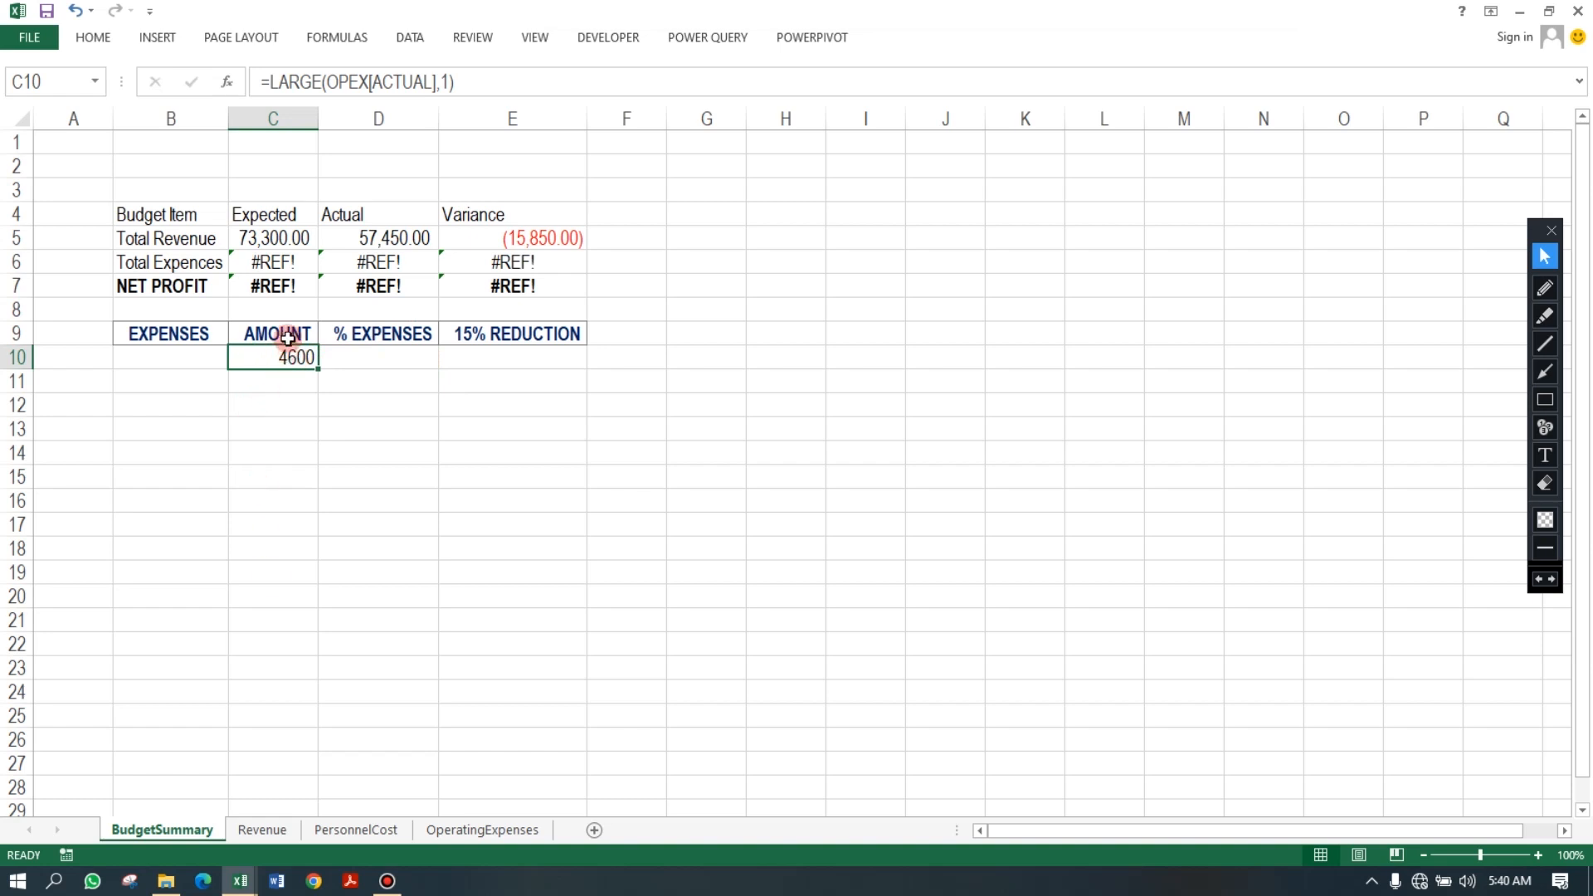
left_click(480, 831)
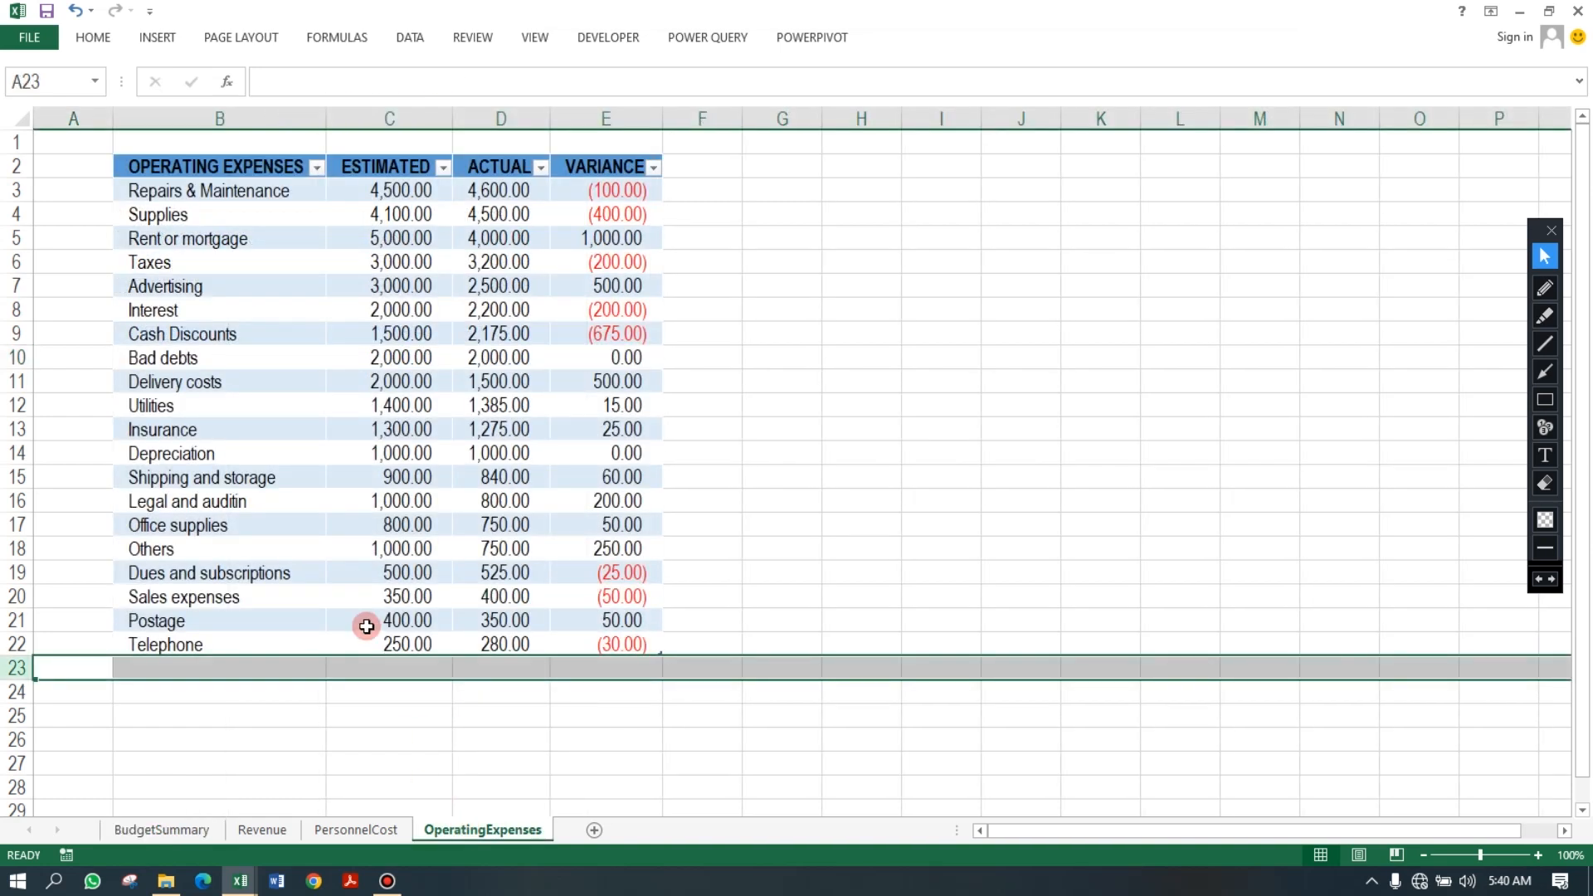
Add AutoSum totals to the ESTIMATED, ACTUAL and VARIANCE columns in row 23 of the operating expenses table.
left_click(408, 666)
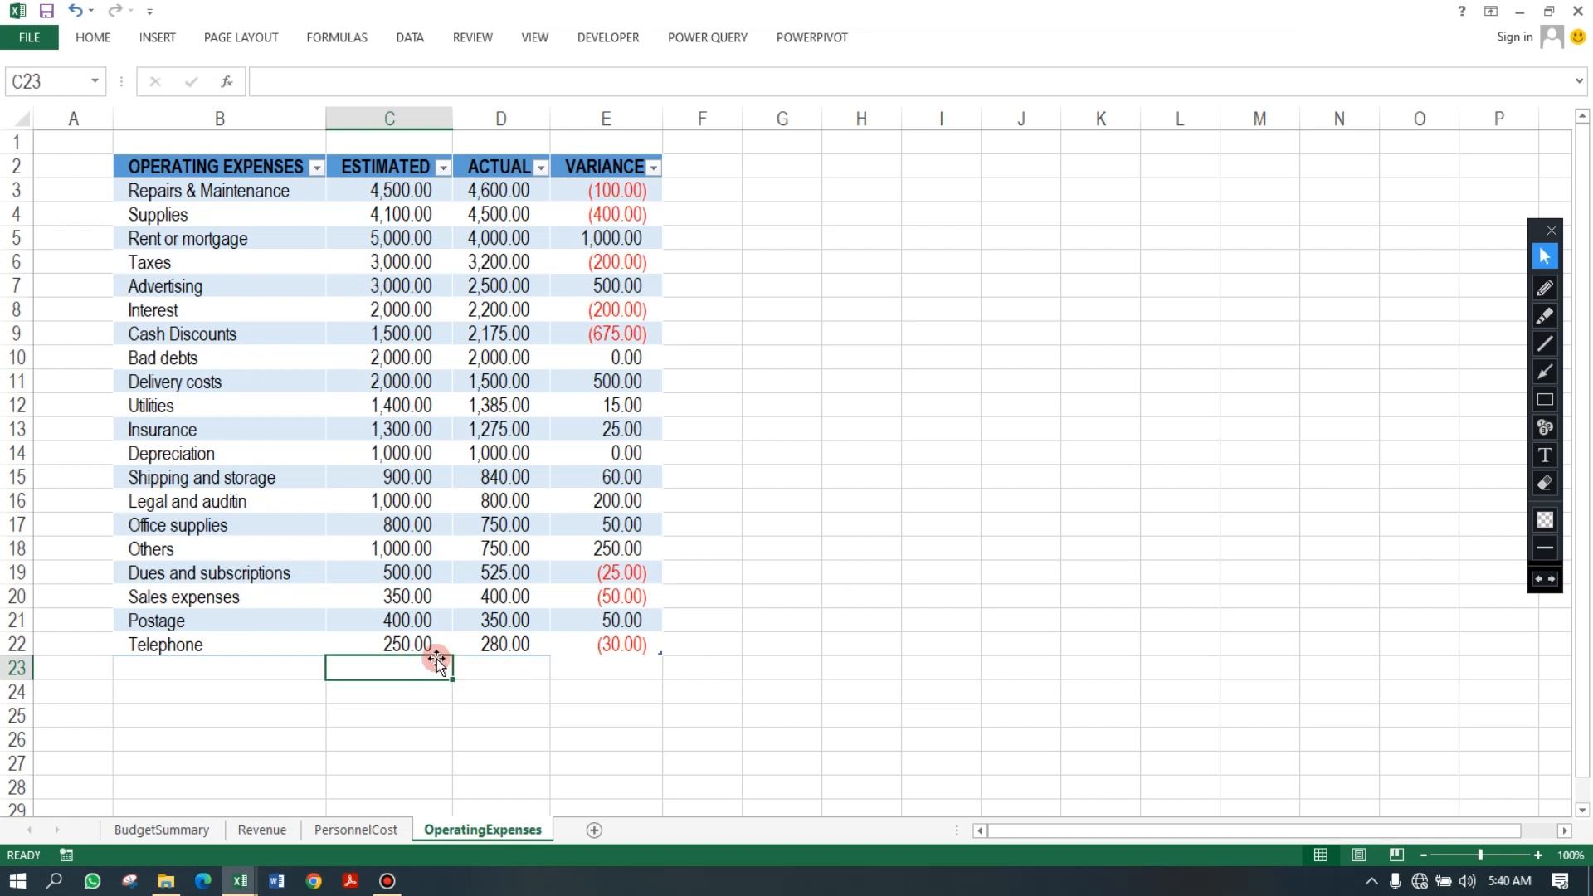
key("alt+equal")
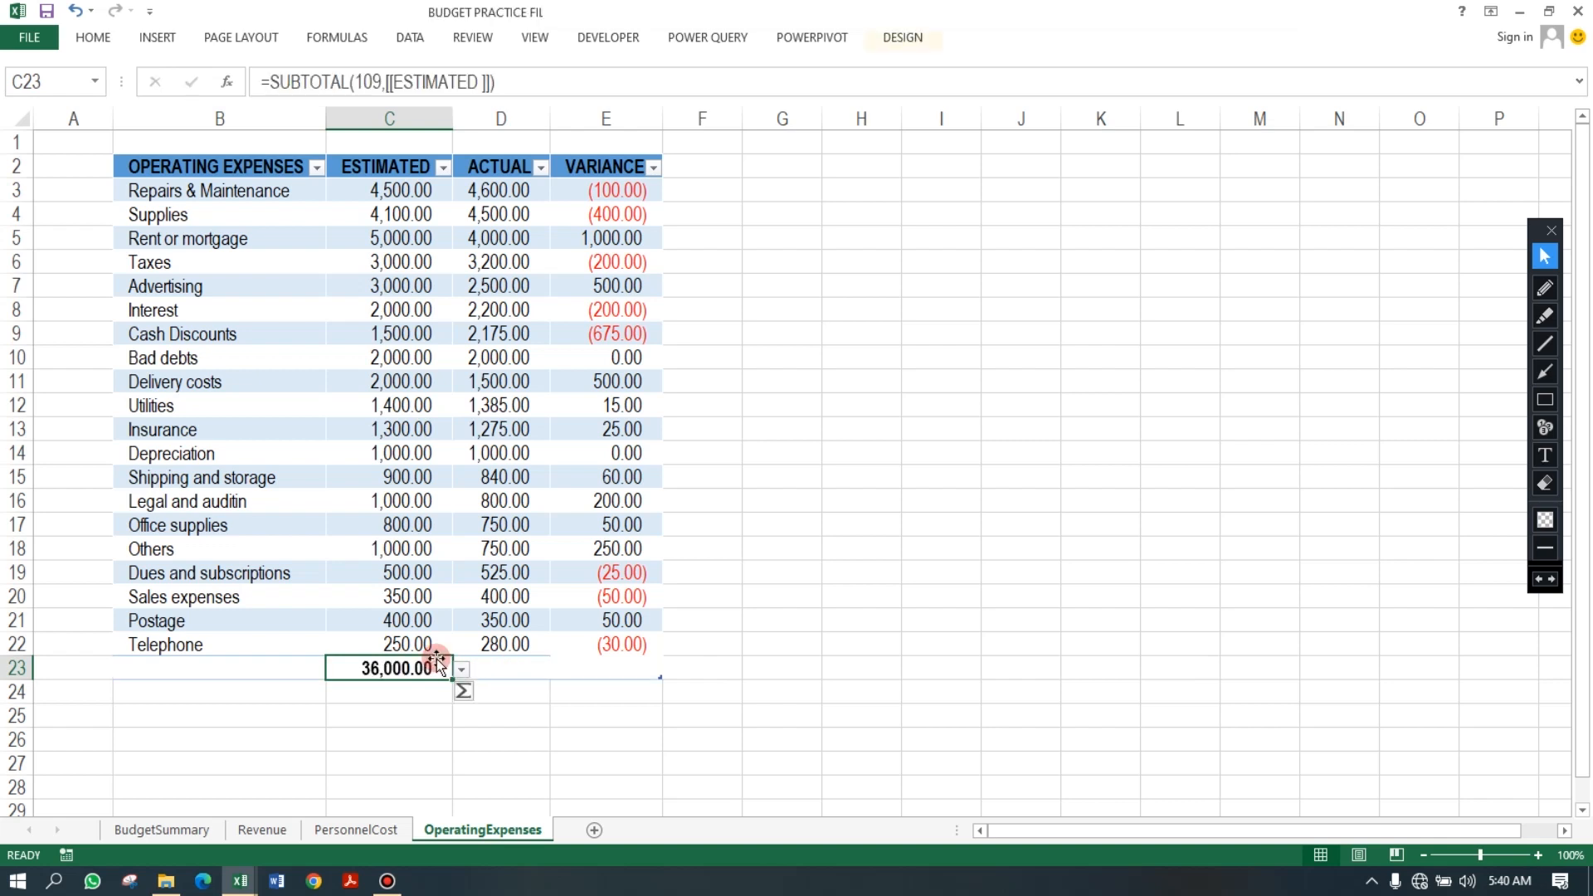
key("Tab")
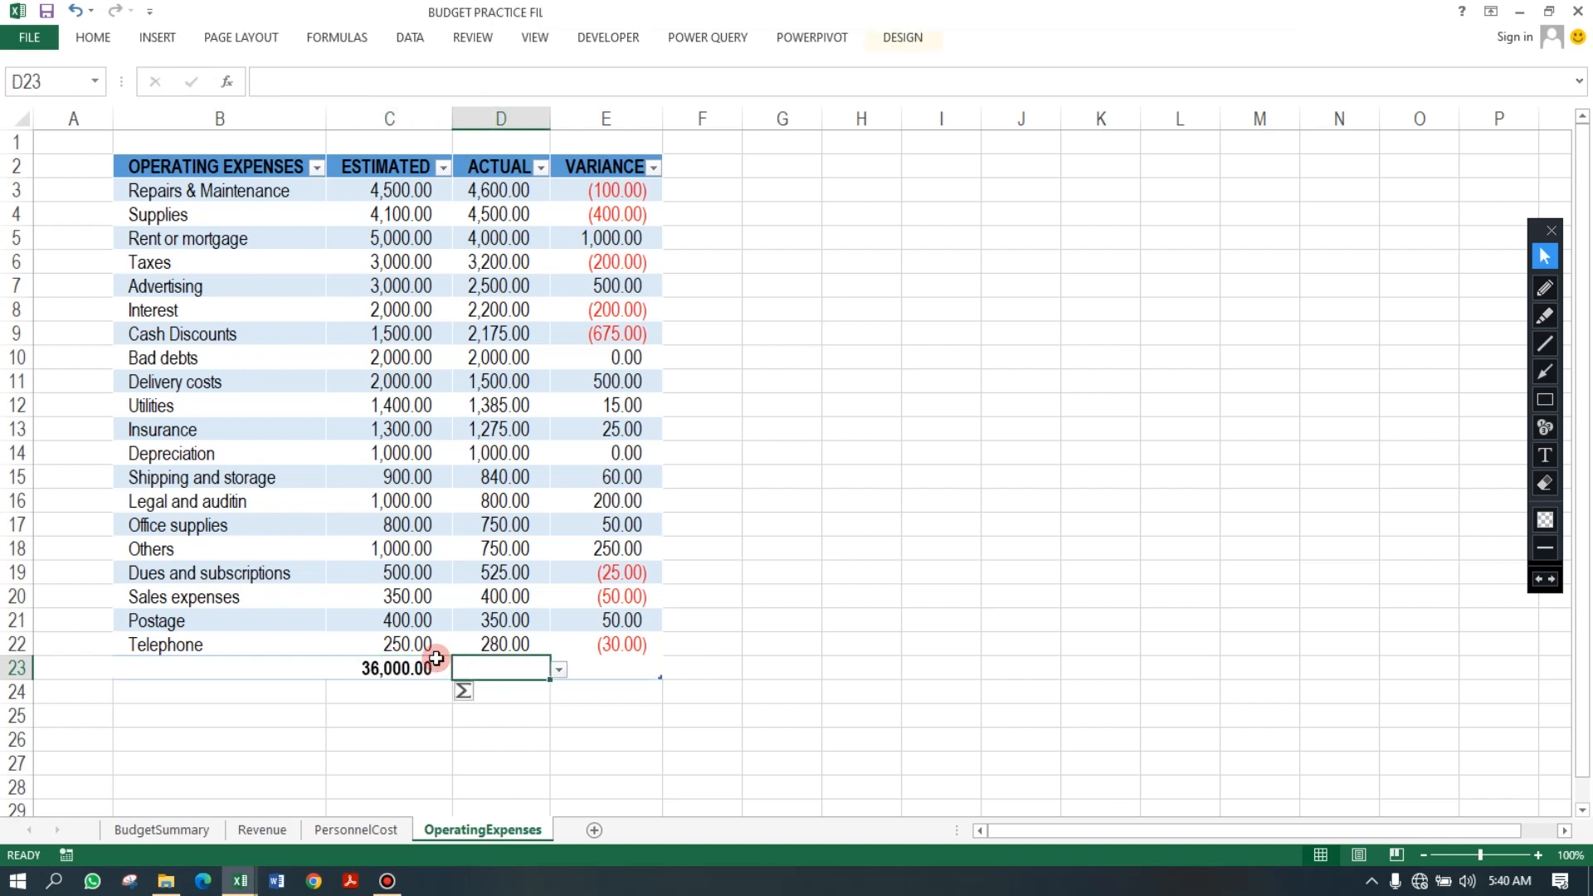
key("alt+equal")
key("Return")
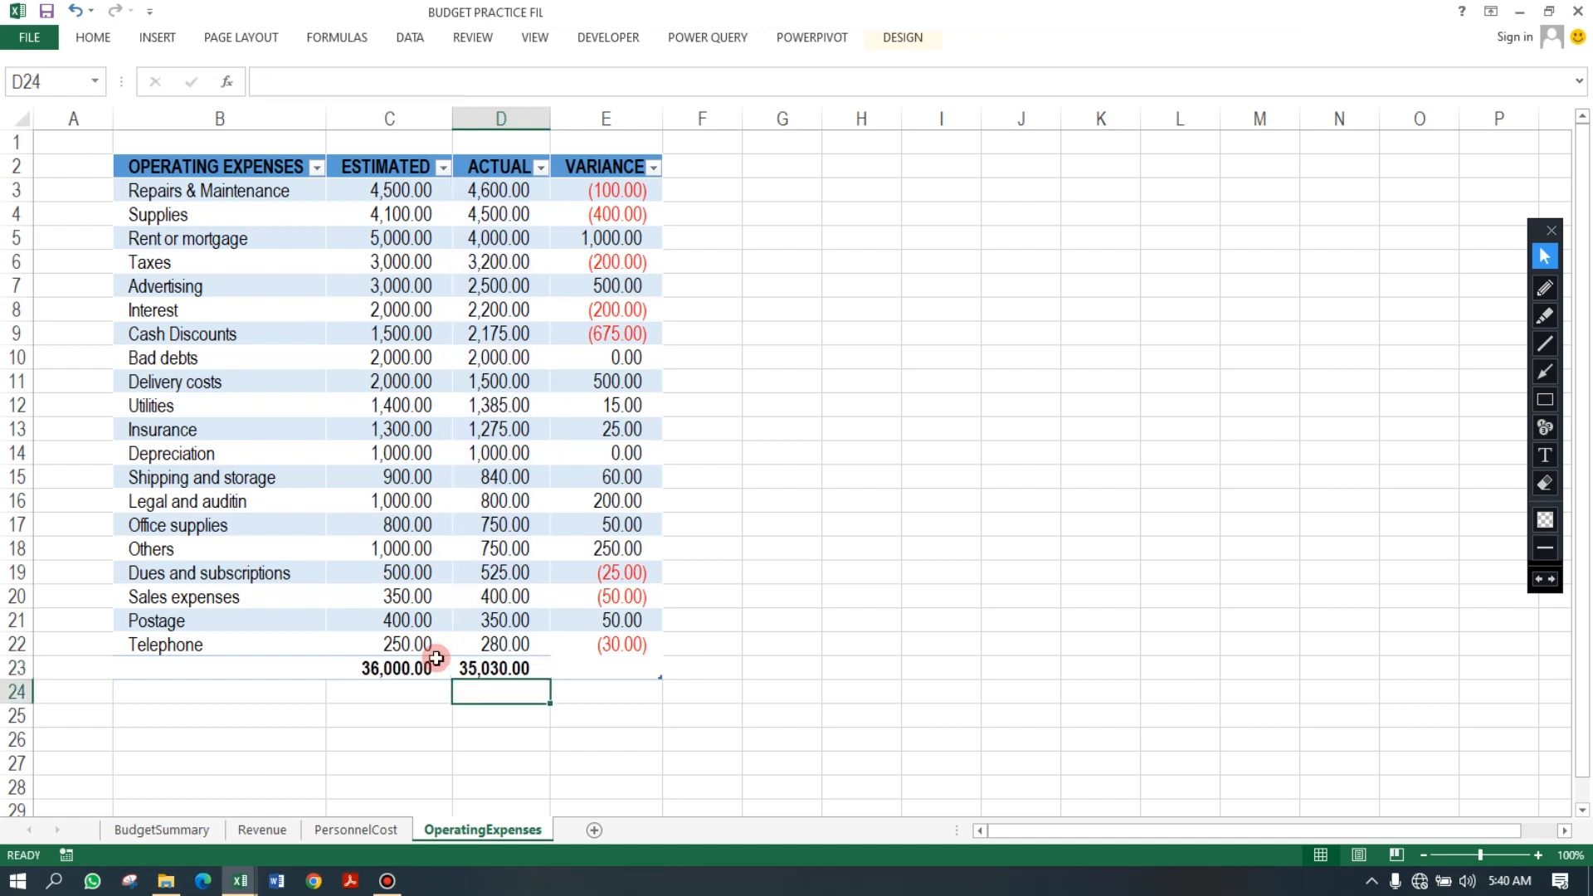
left_click(641, 669)
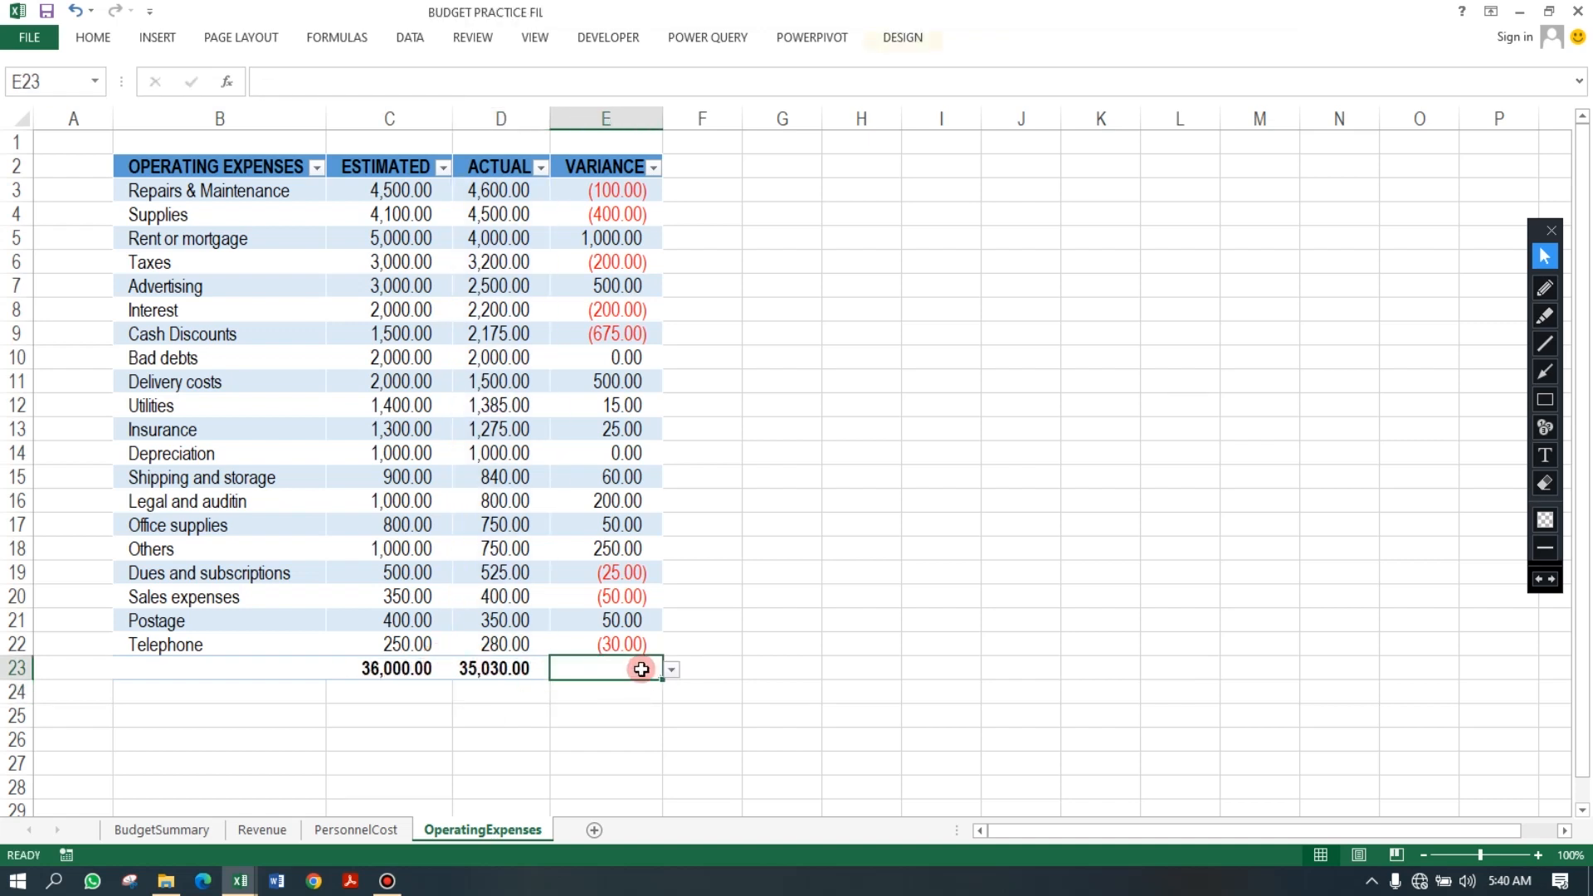
key("alt+equal")
key("Return")
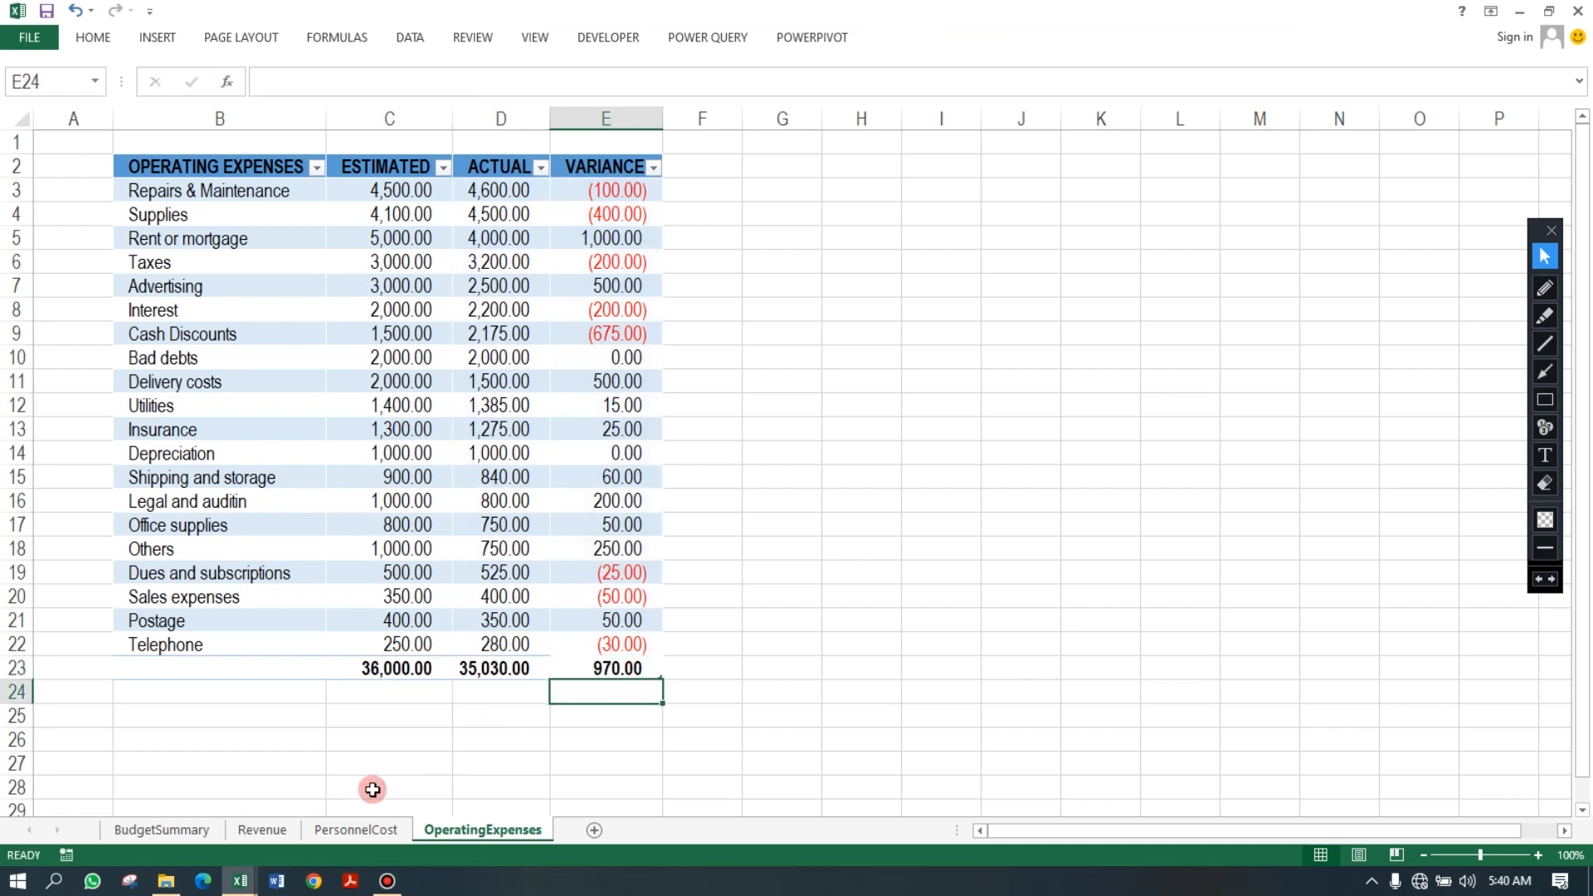
Compare BudgetSummary's largest actual amount in C10 with the actual values in the OperatingExpenses table.
left_click(222, 823)
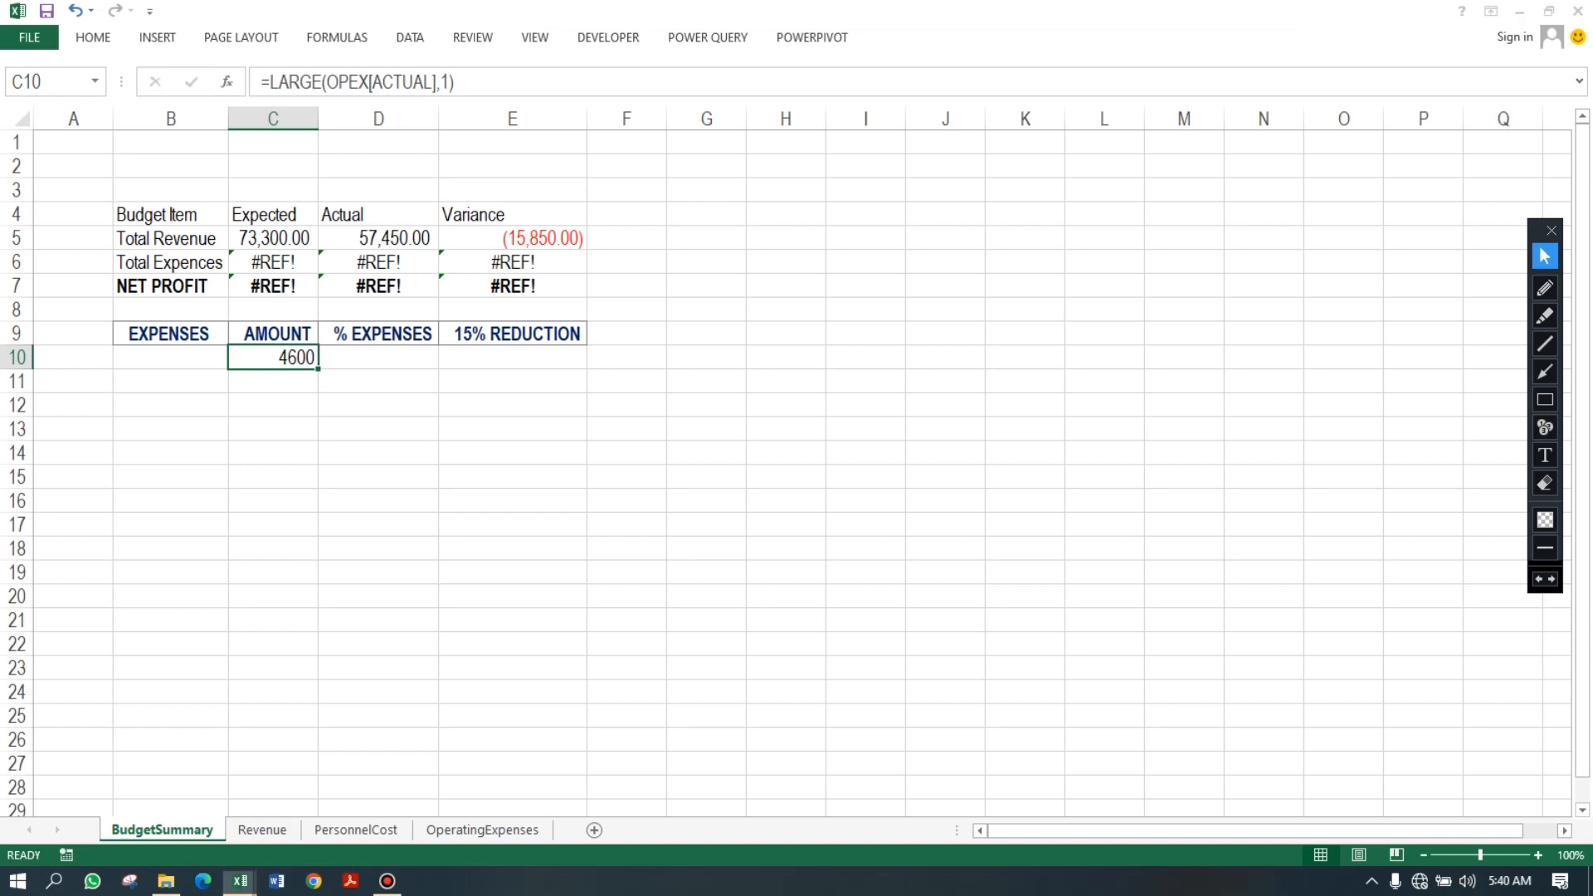
left_click(281, 352)
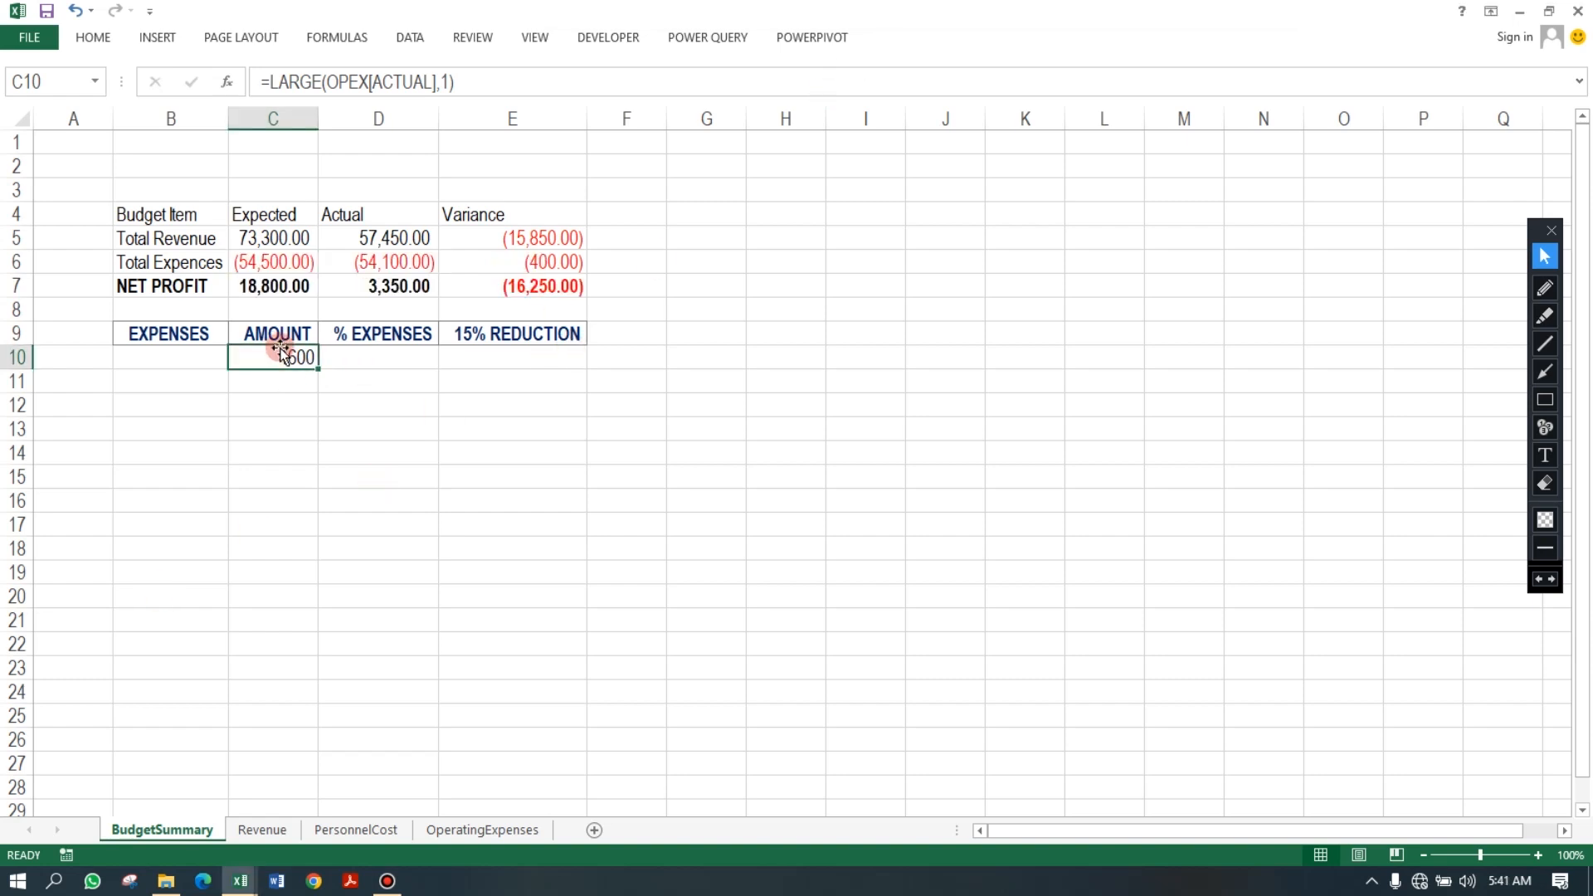
left_click(483, 829)
left_click(429, 294)
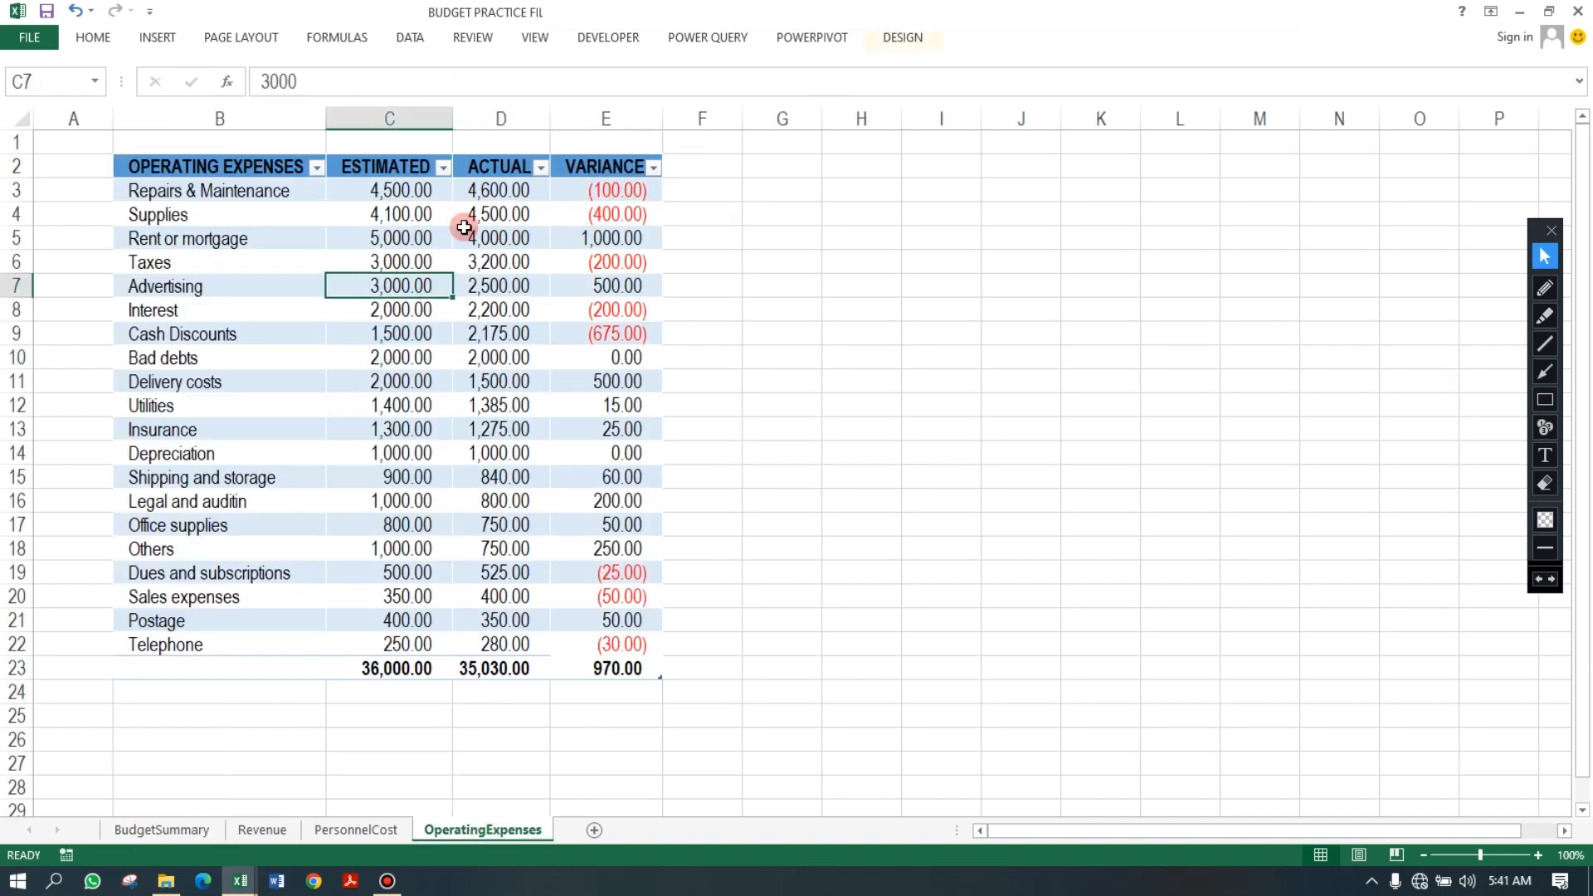
left_click(271, 234)
left_click(498, 194)
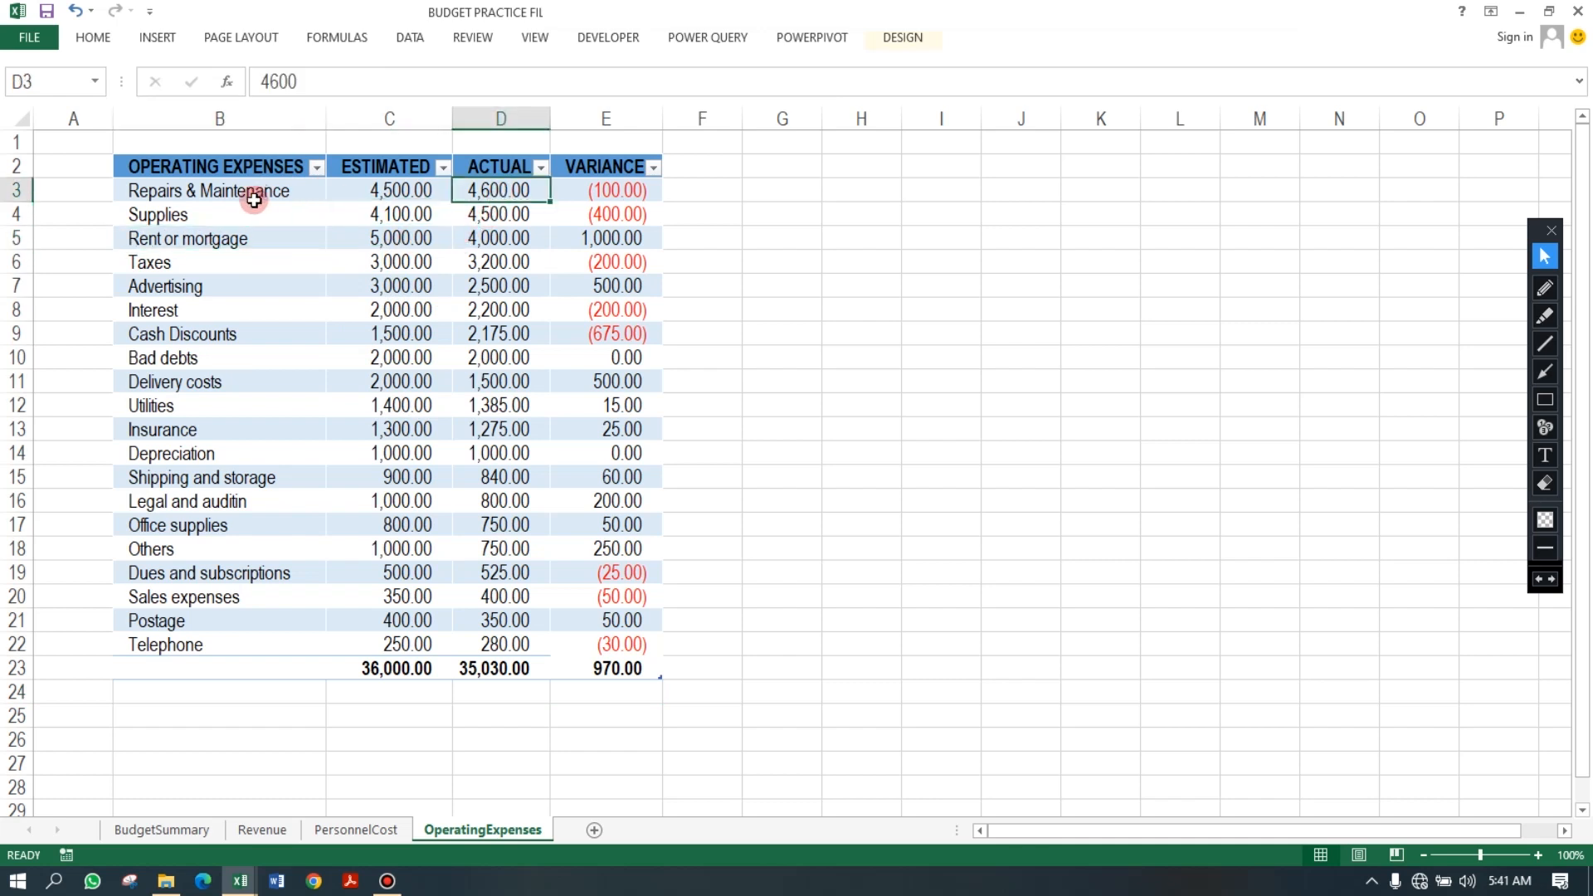
left_click_drag(154, 193, 498, 193)
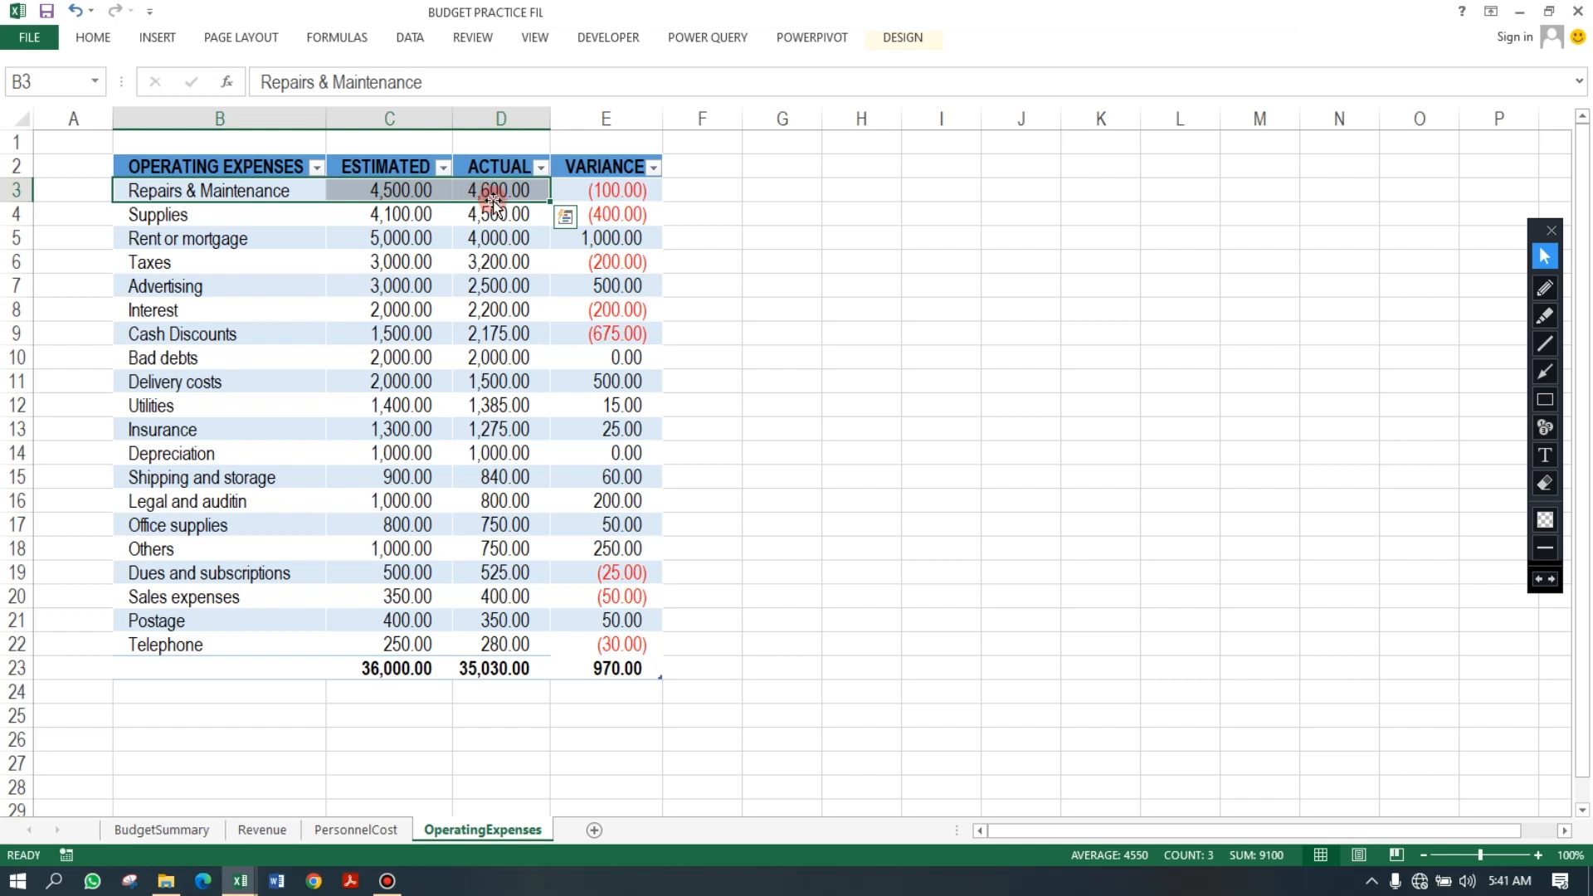
left_click(505, 198)
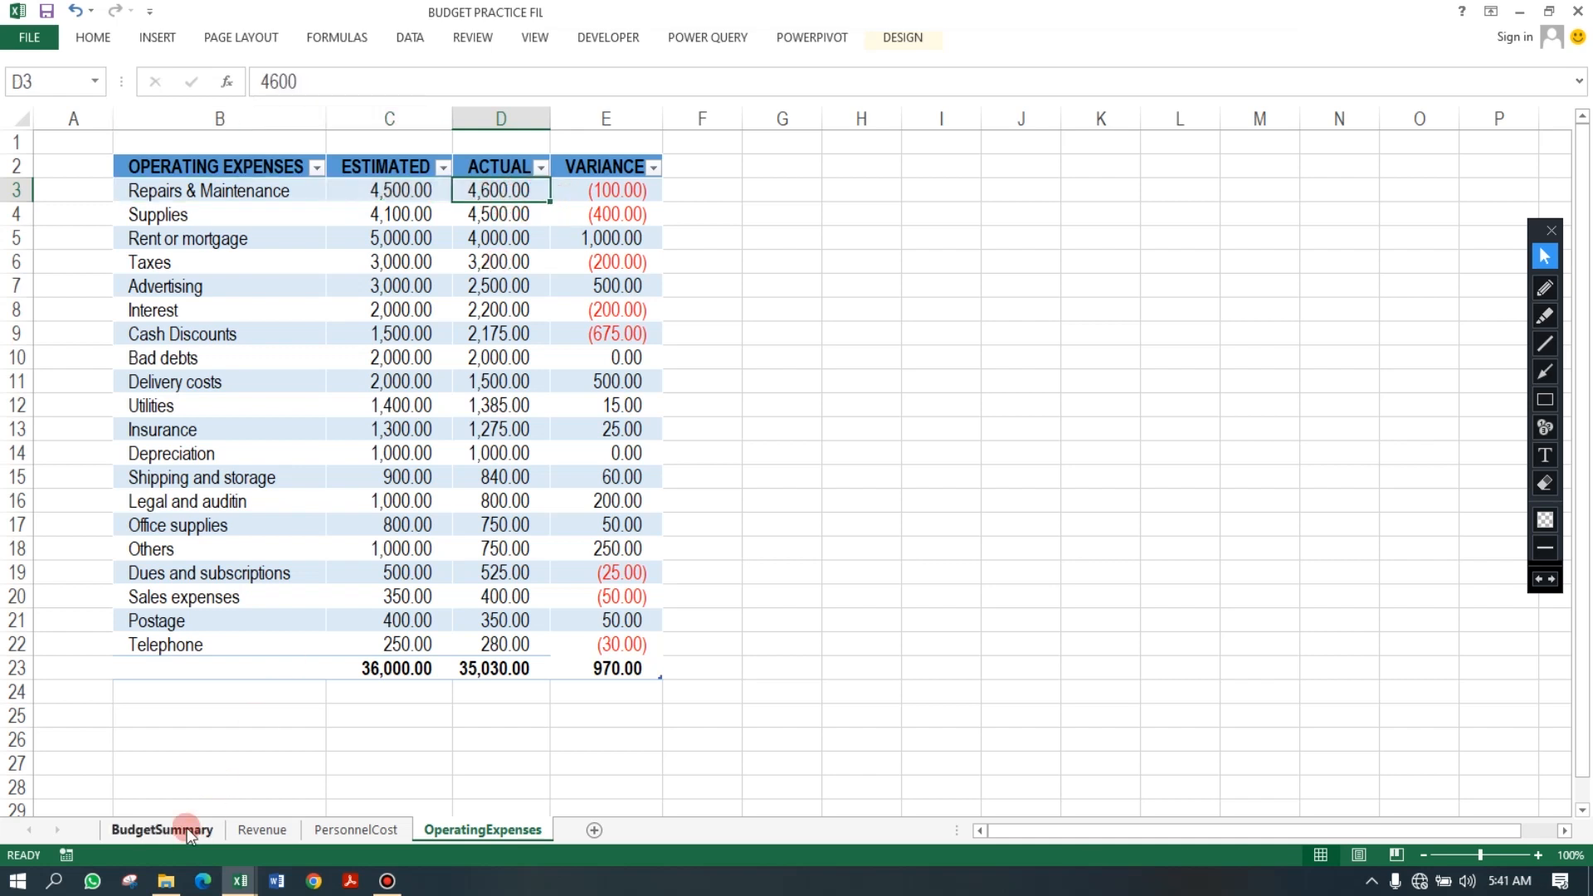
left_click(163, 829)
left_click(257, 379)
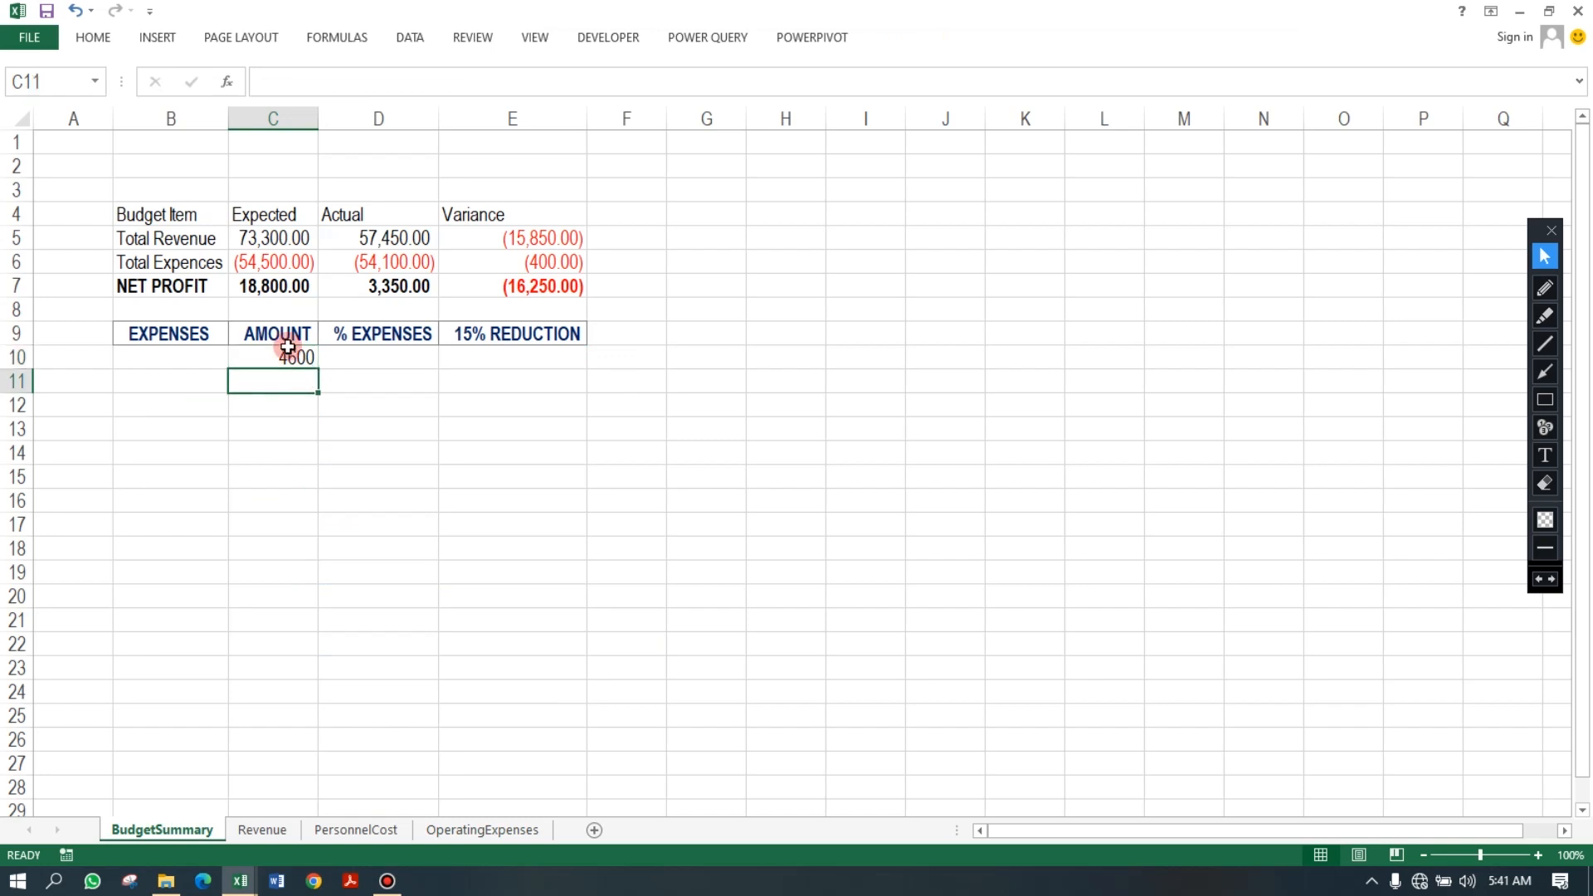
Try to enter =INDEX(OPEX,MARCH in B10 to name the largest expense.
left_click(191, 356)
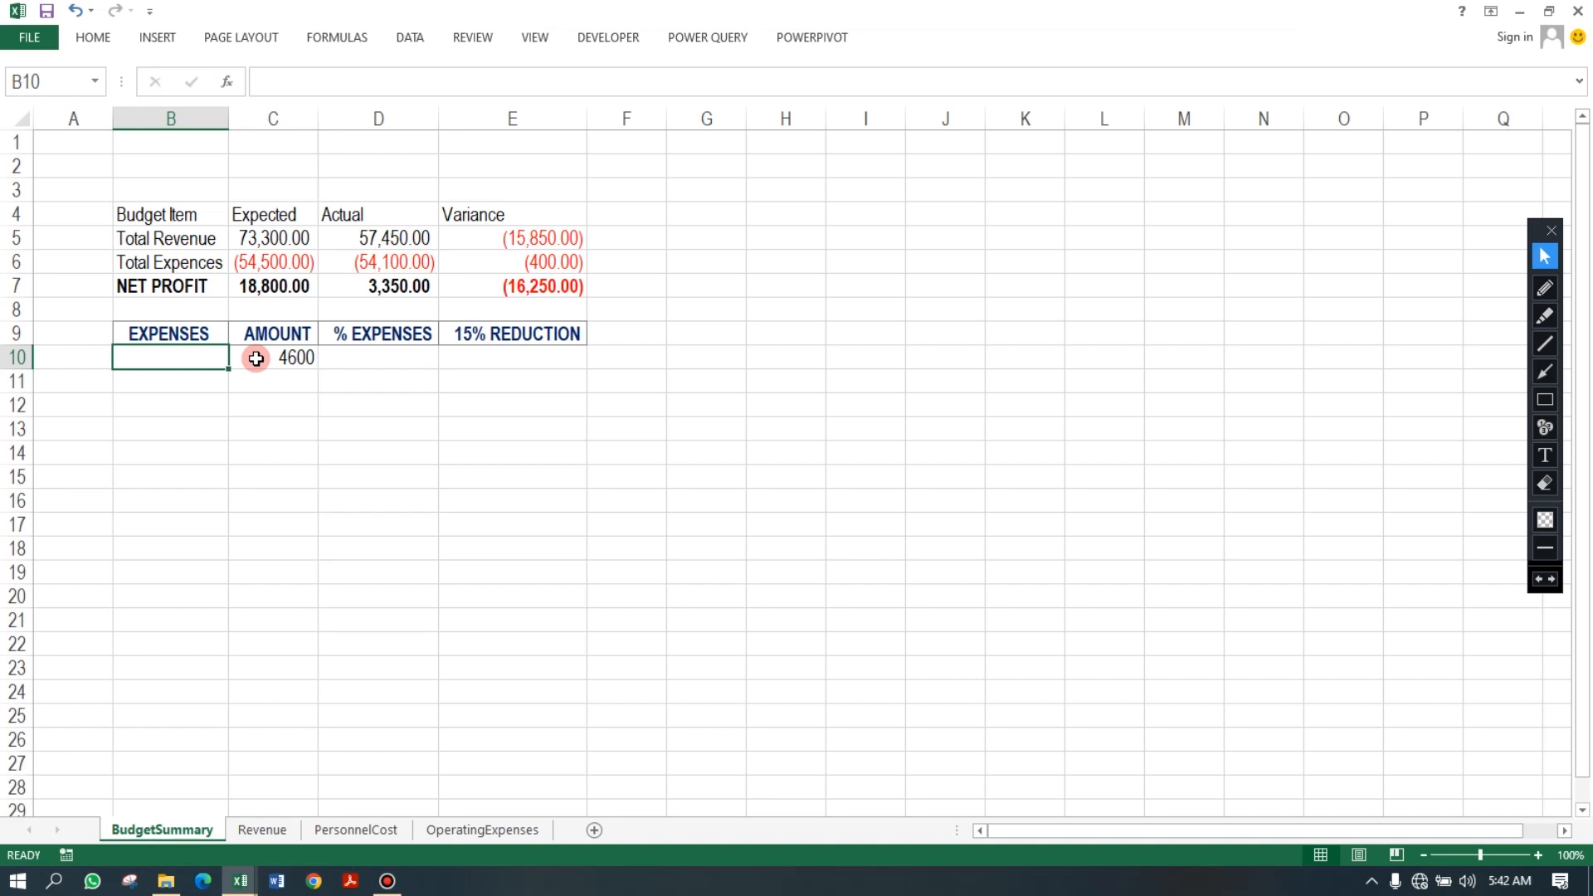
type("=")
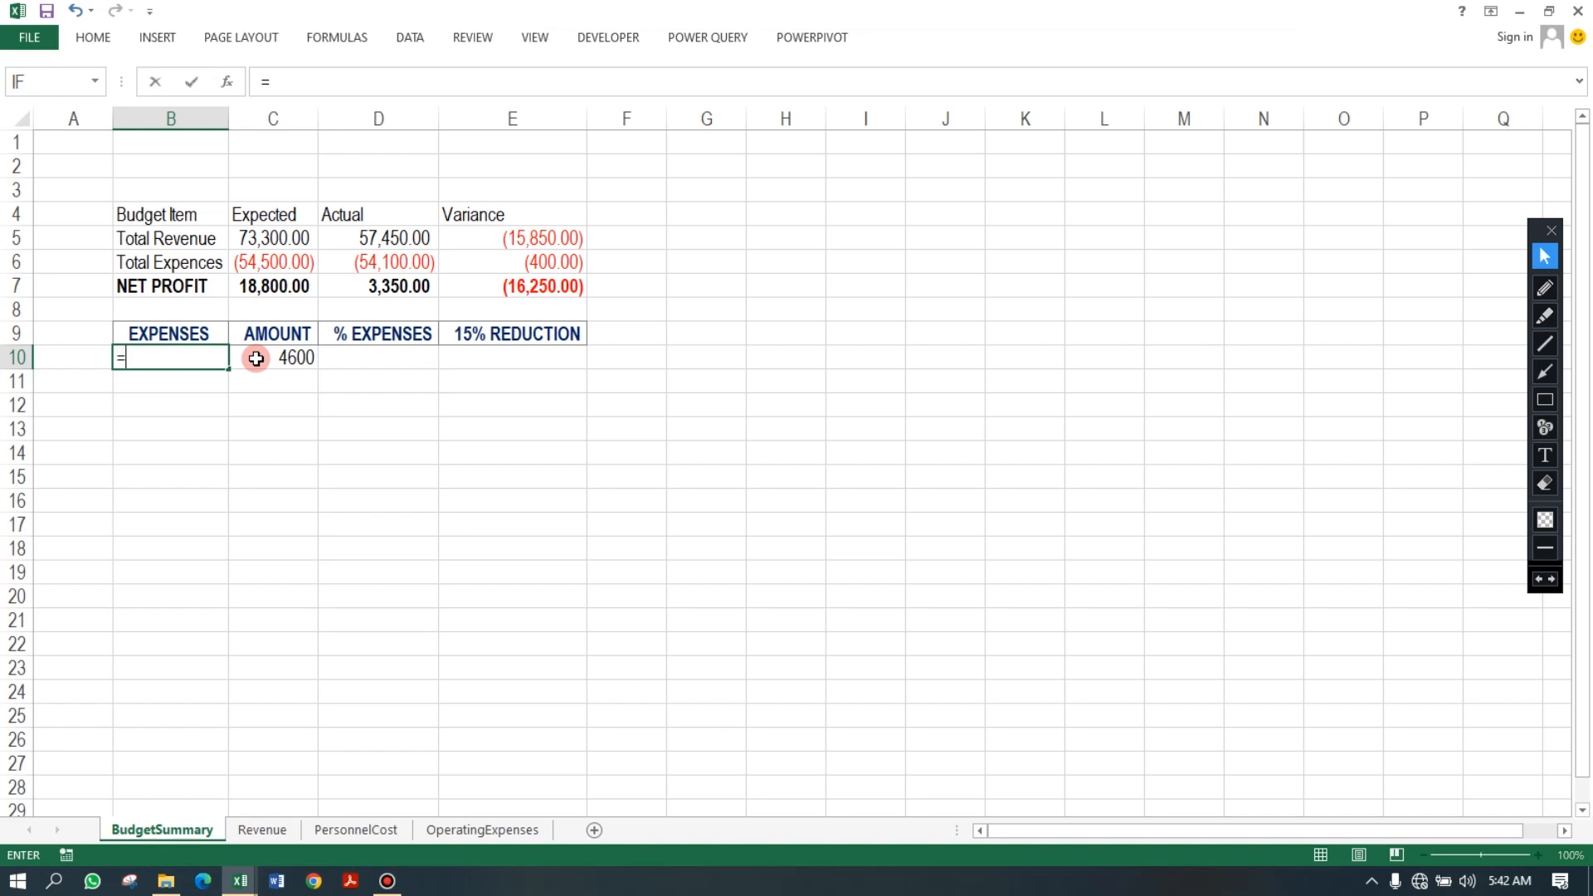
type("INDEX(")
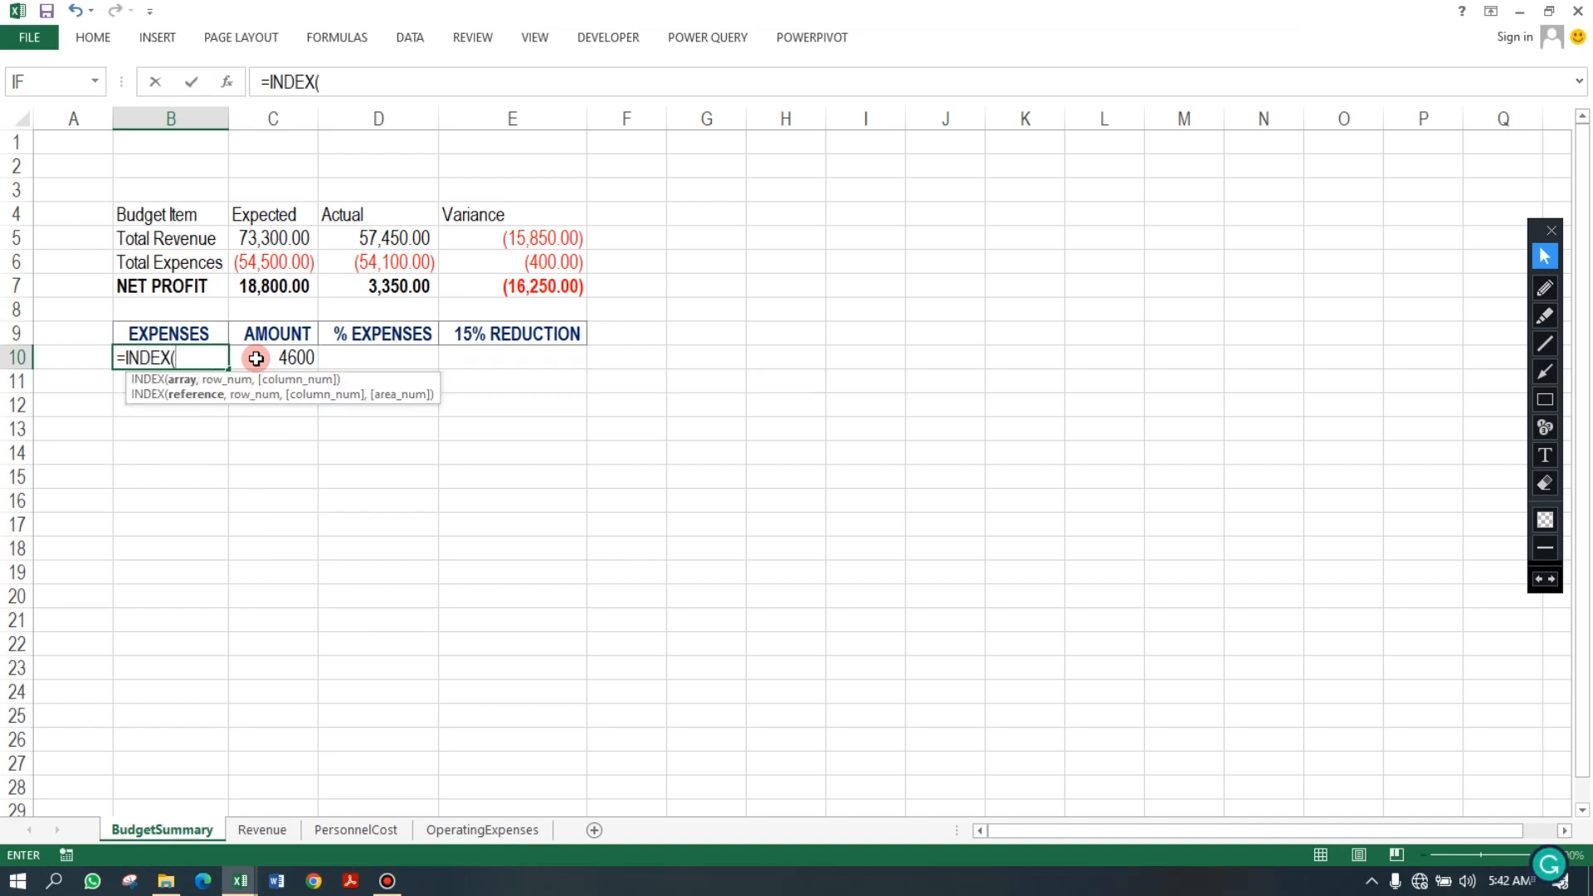
type("OPEX,MART")
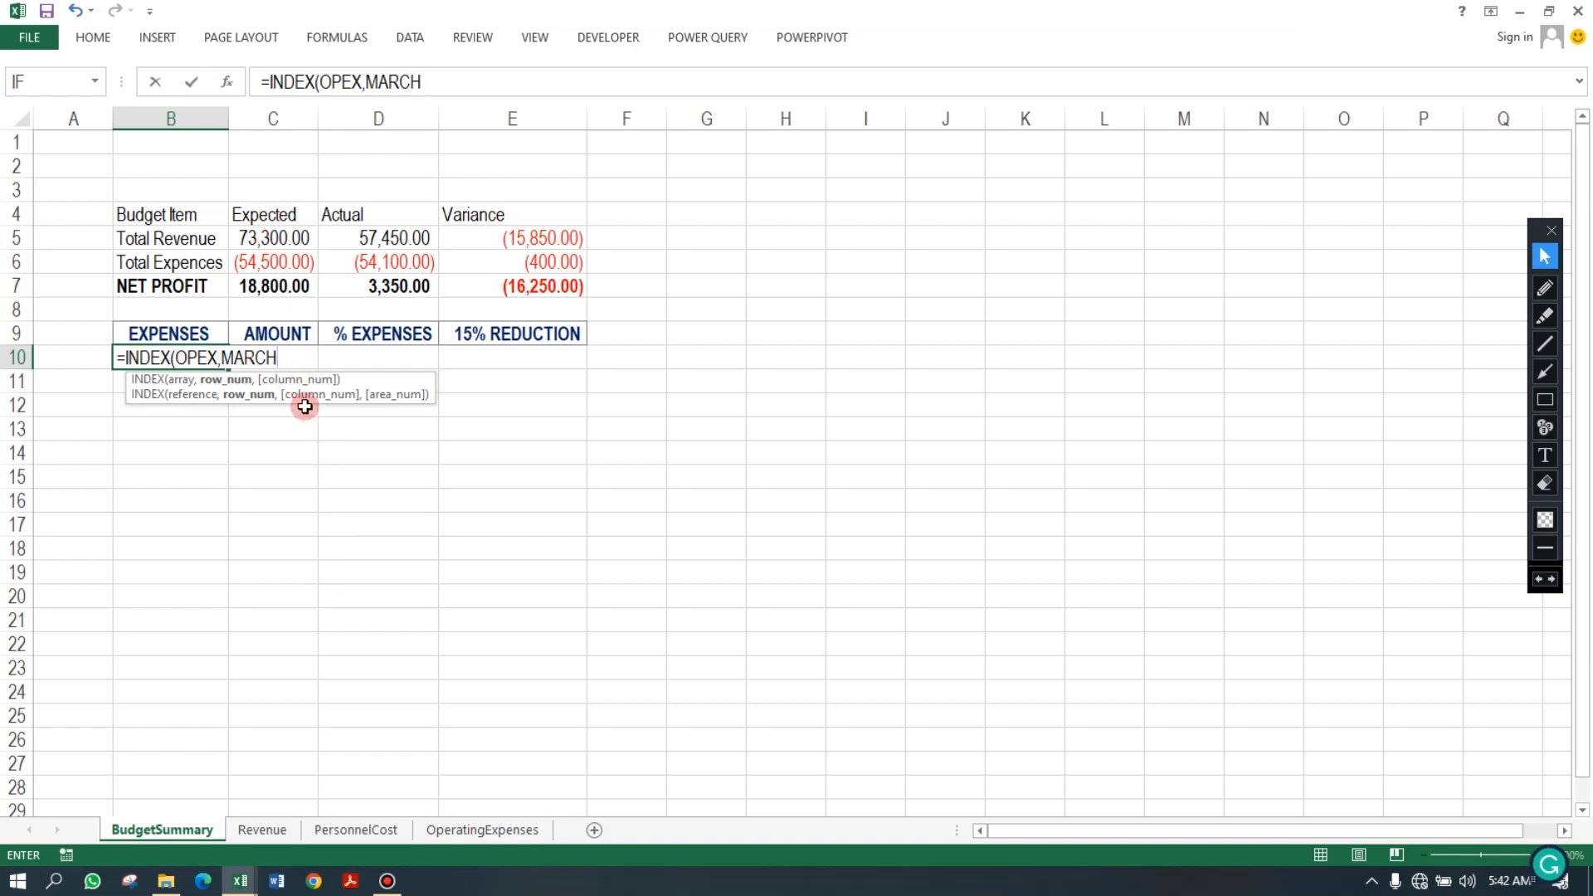
type("H")
key("Tab")
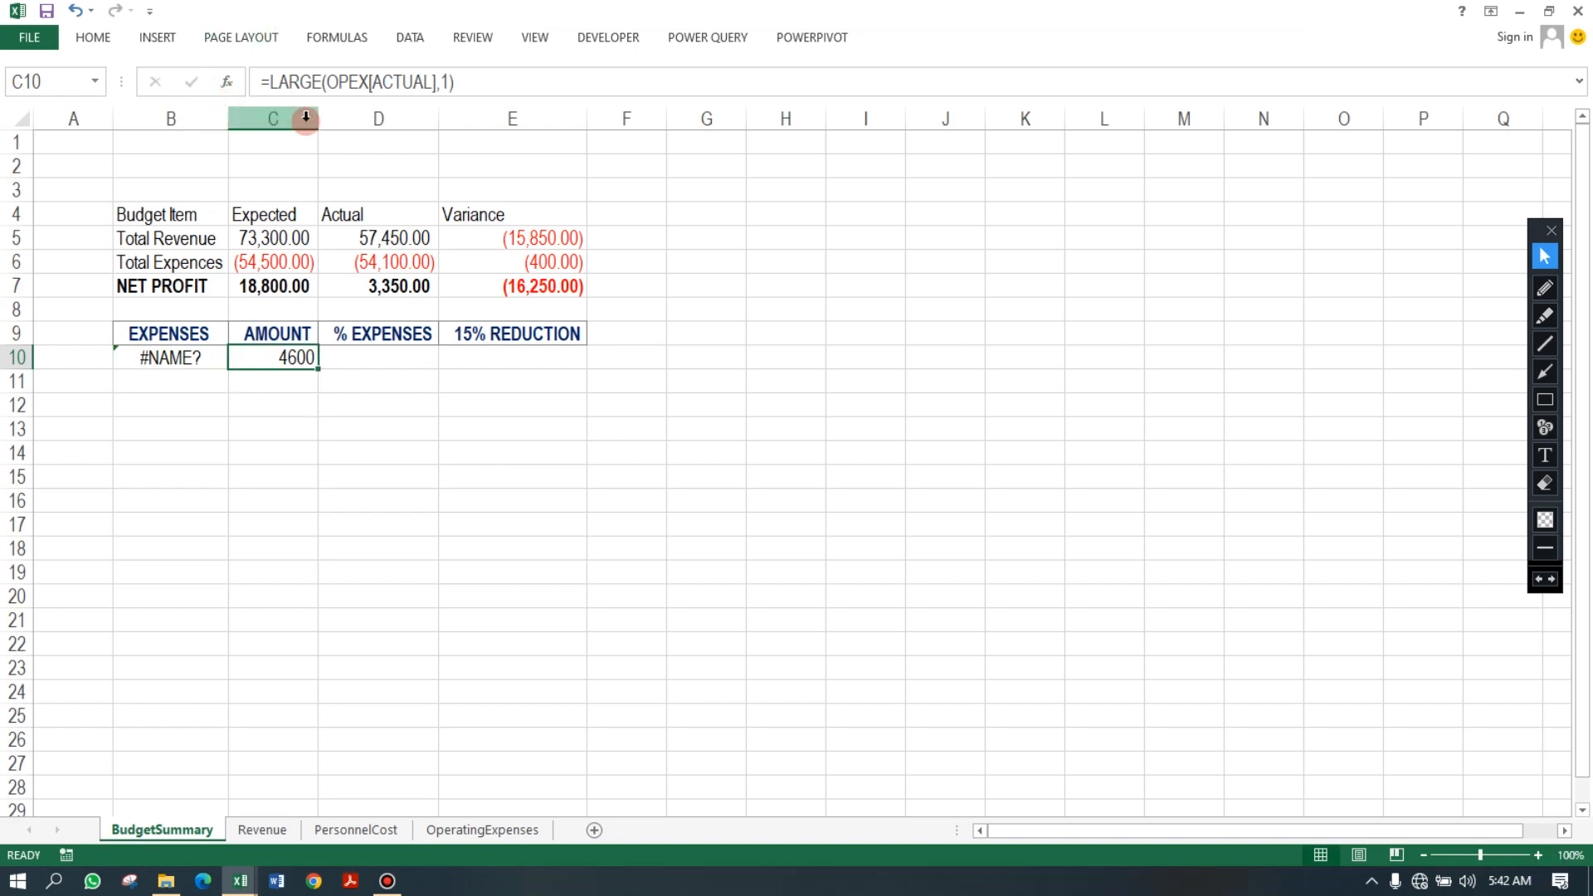
Widen column C, then try revising B10's formula to =INDEX(OPEX,MATCH(C10.
left_click_drag(318, 118, 793, 153)
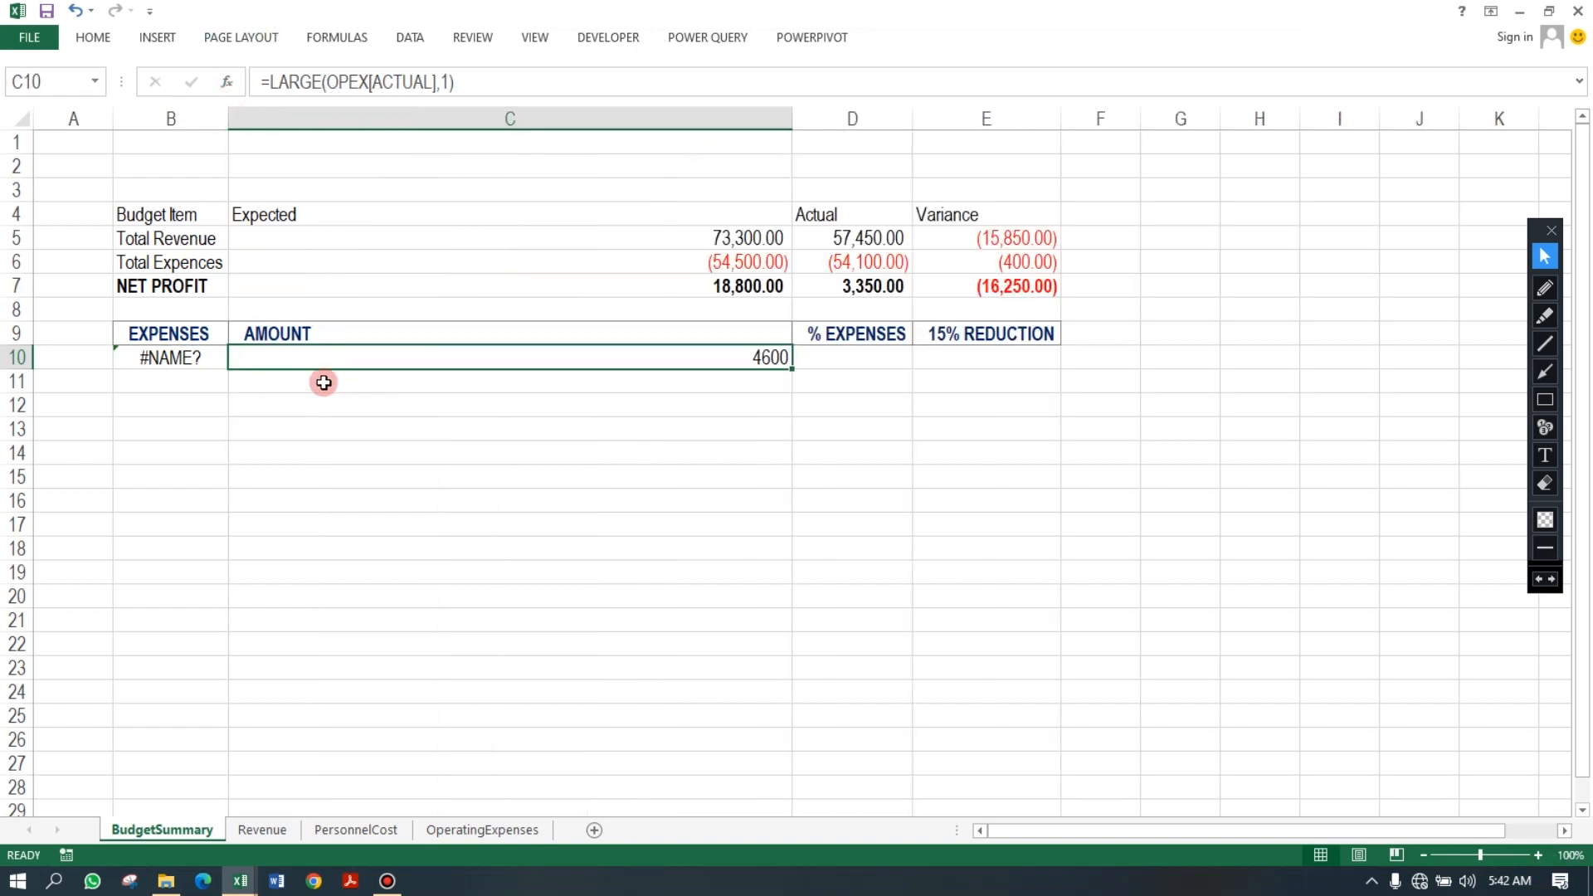
left_click(201, 356)
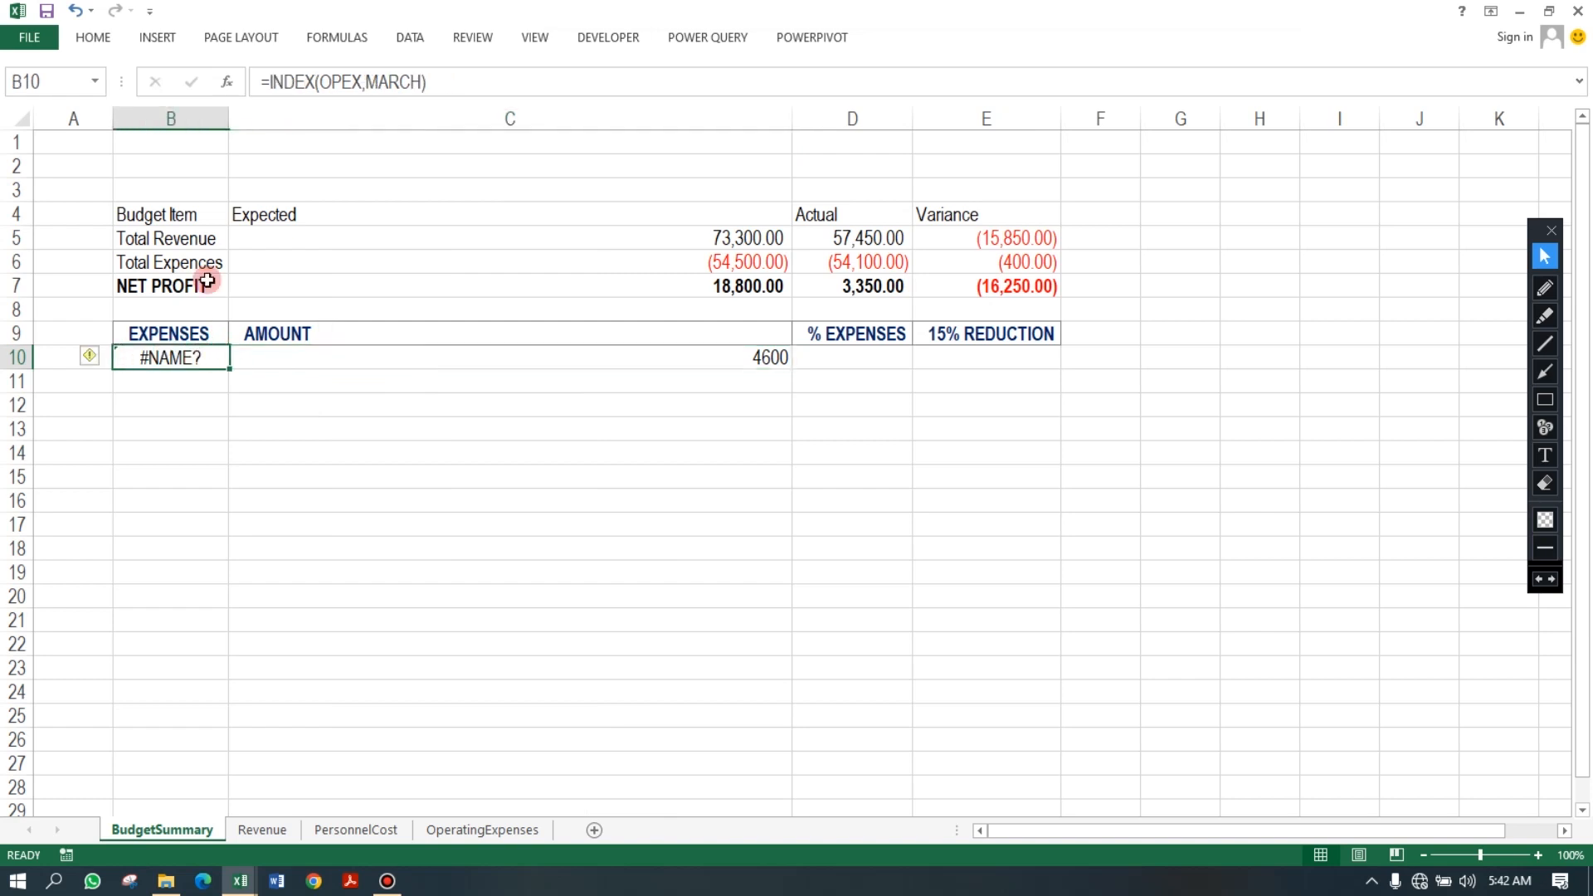
left_click(448, 80)
key("BackSpace")
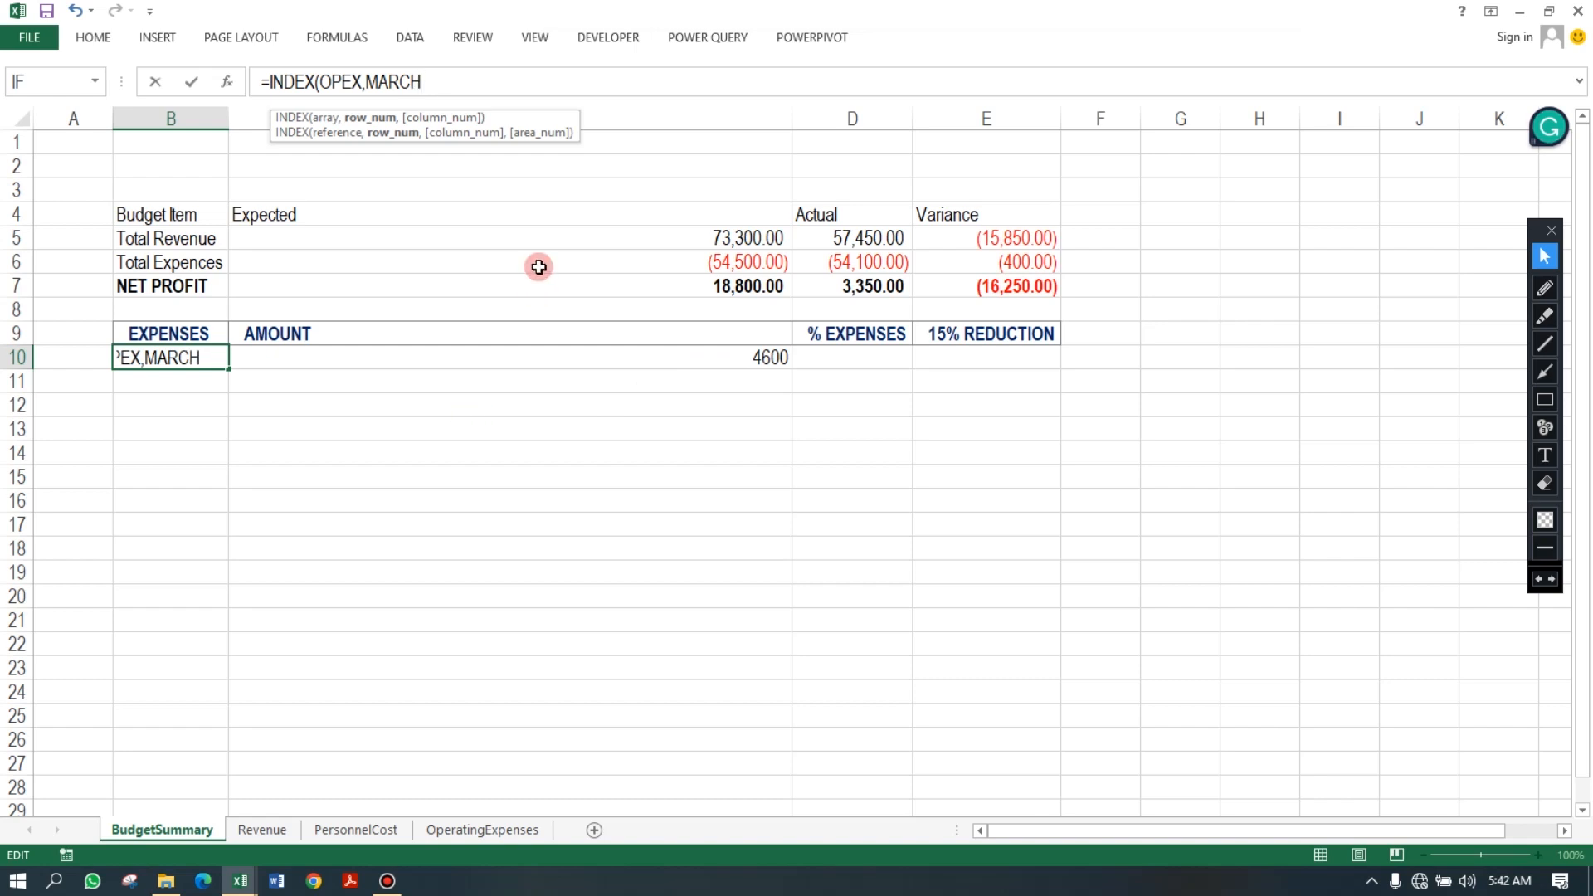
key("BackSpace")
key("BackSpace")
key("BackSpace")
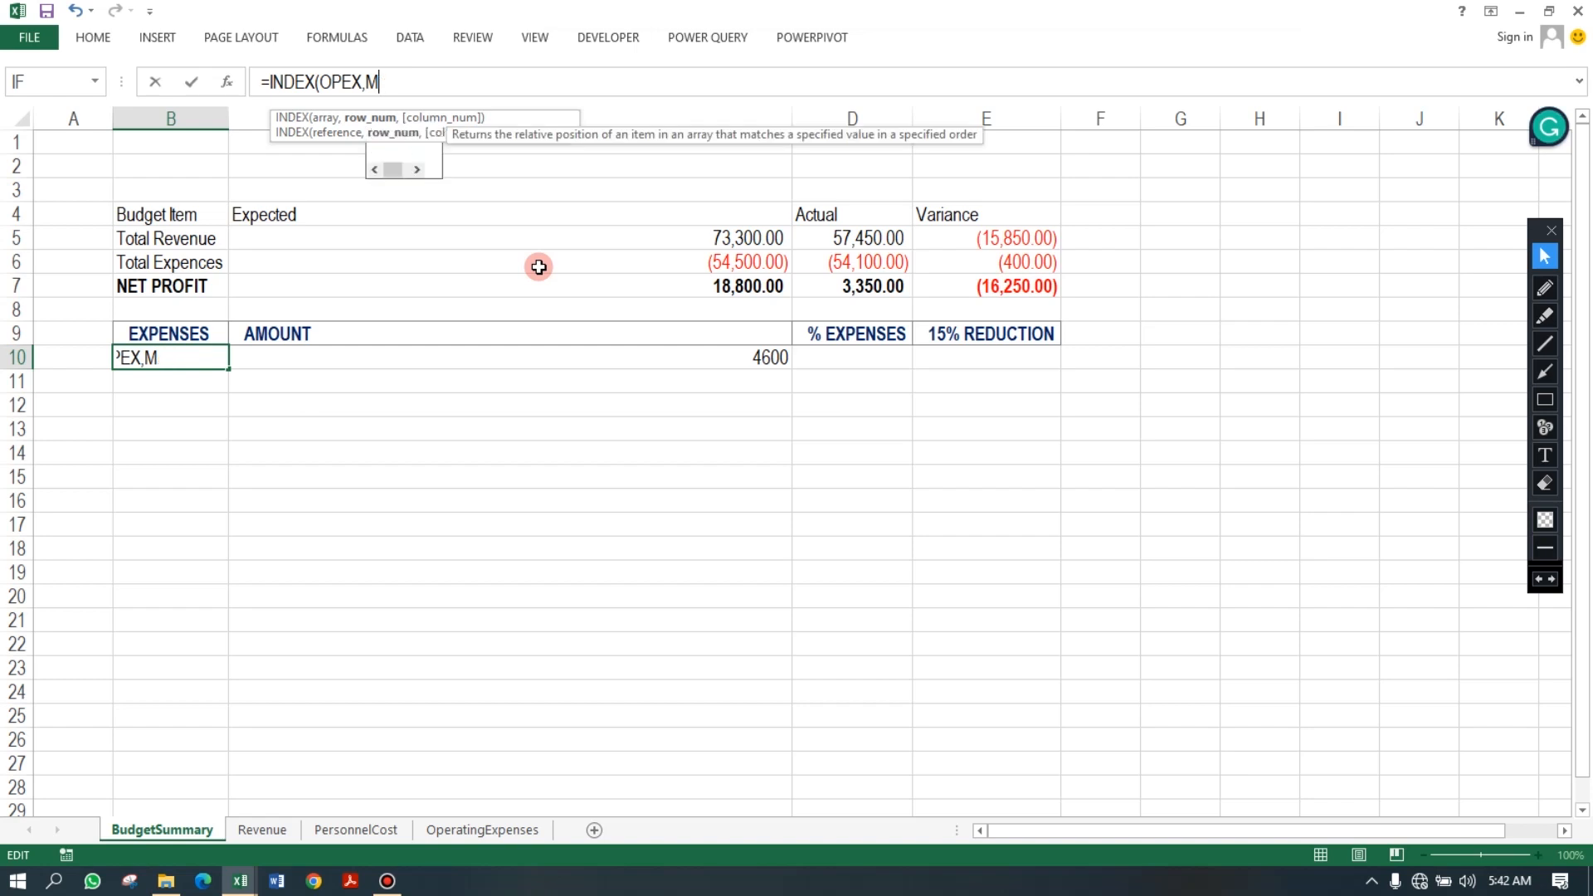
type("MAR")
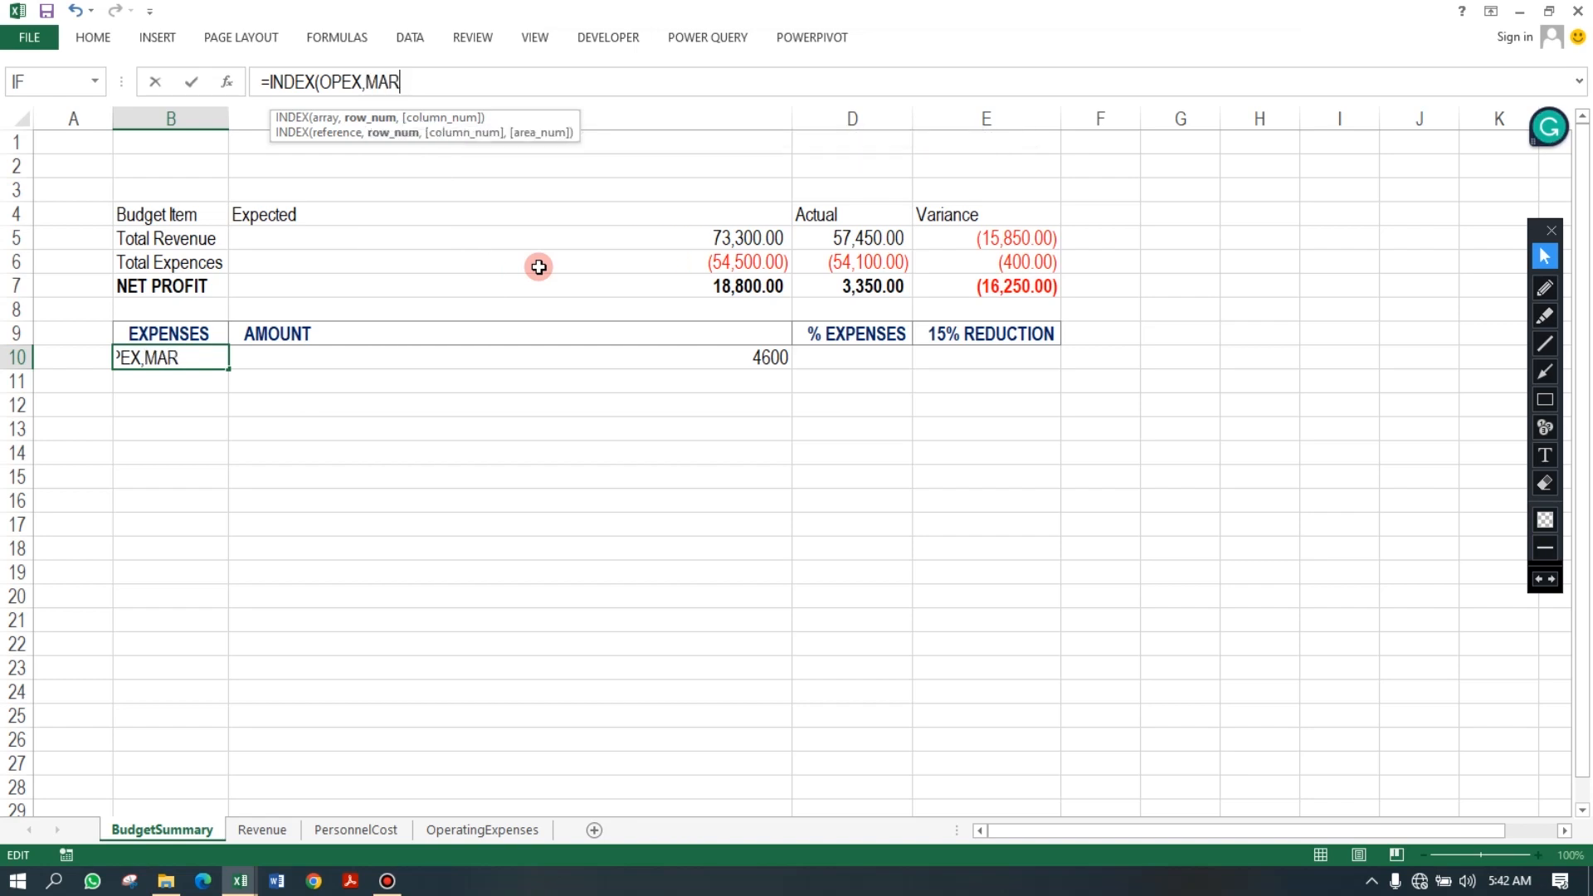
key("BackSpace")
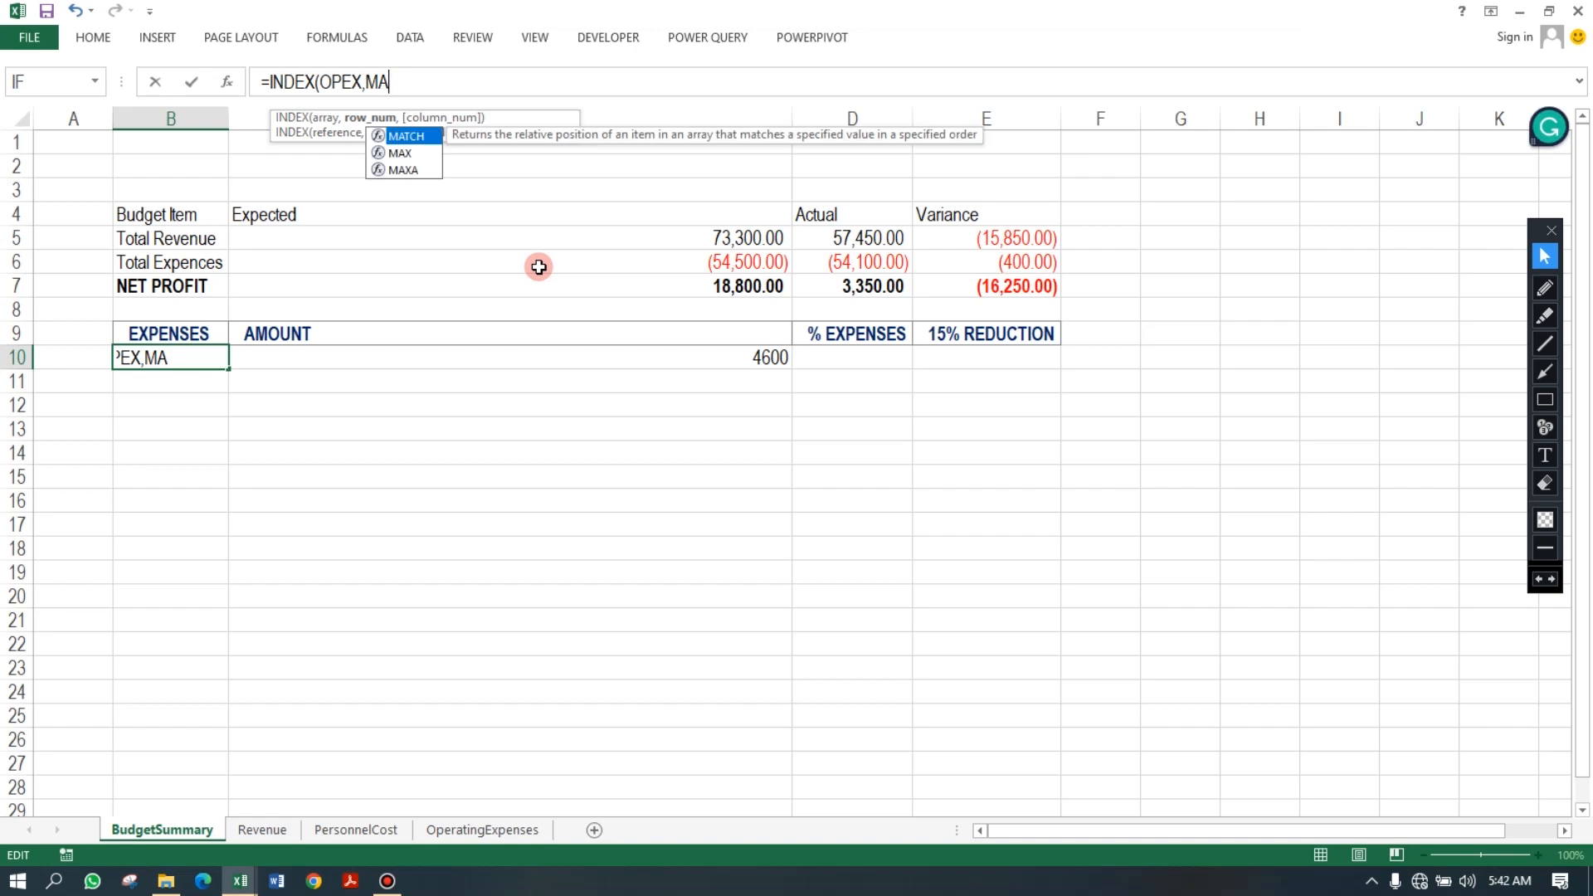
key("Tab")
left_click(767, 360)
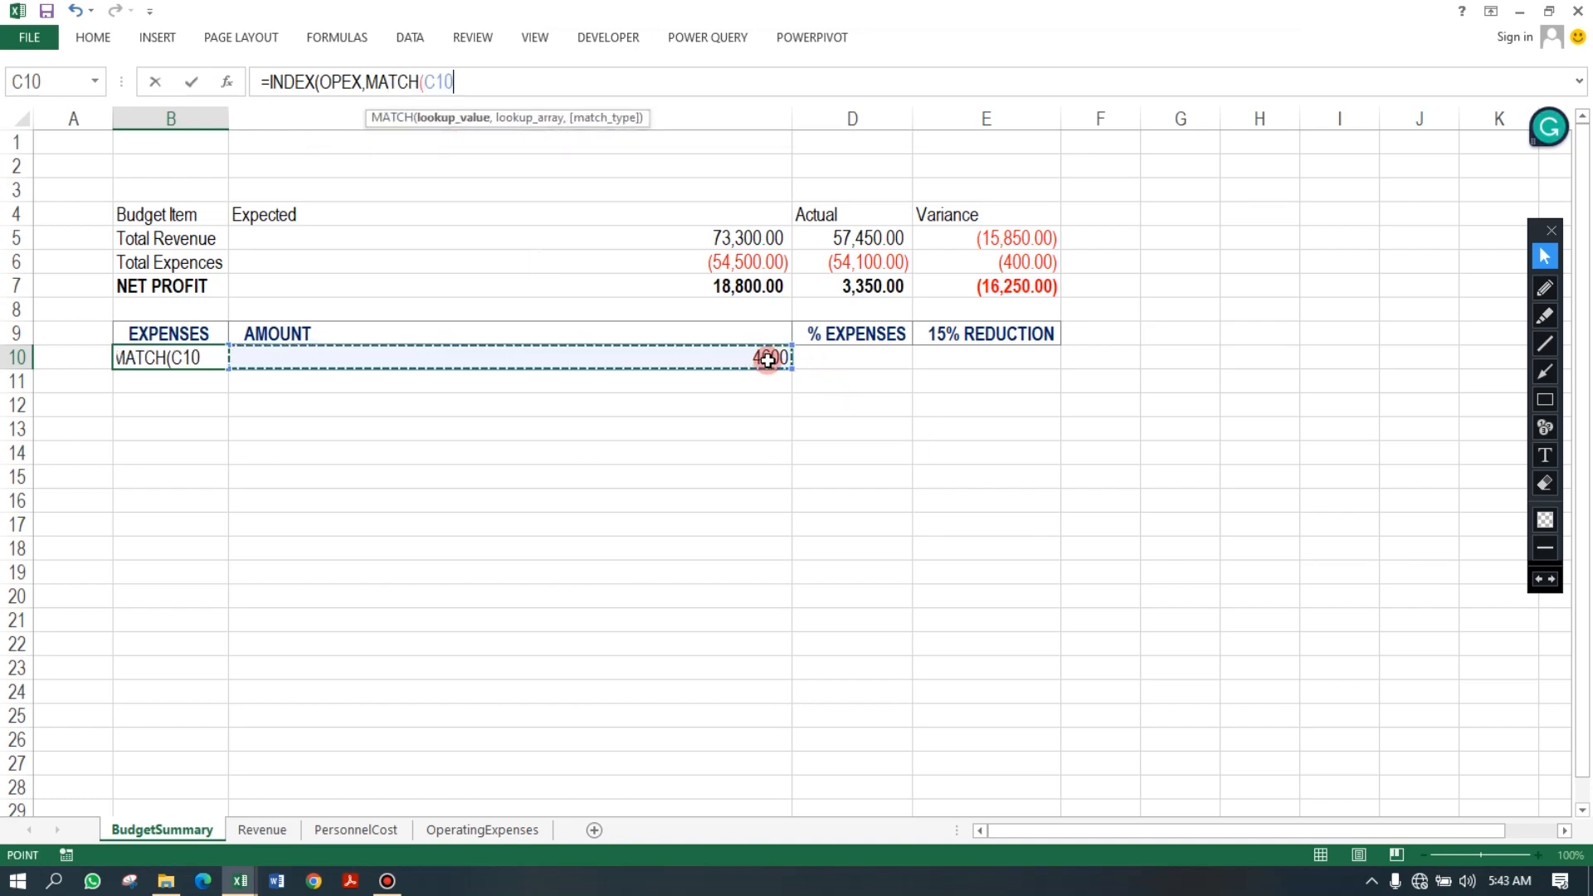
key("Escape")
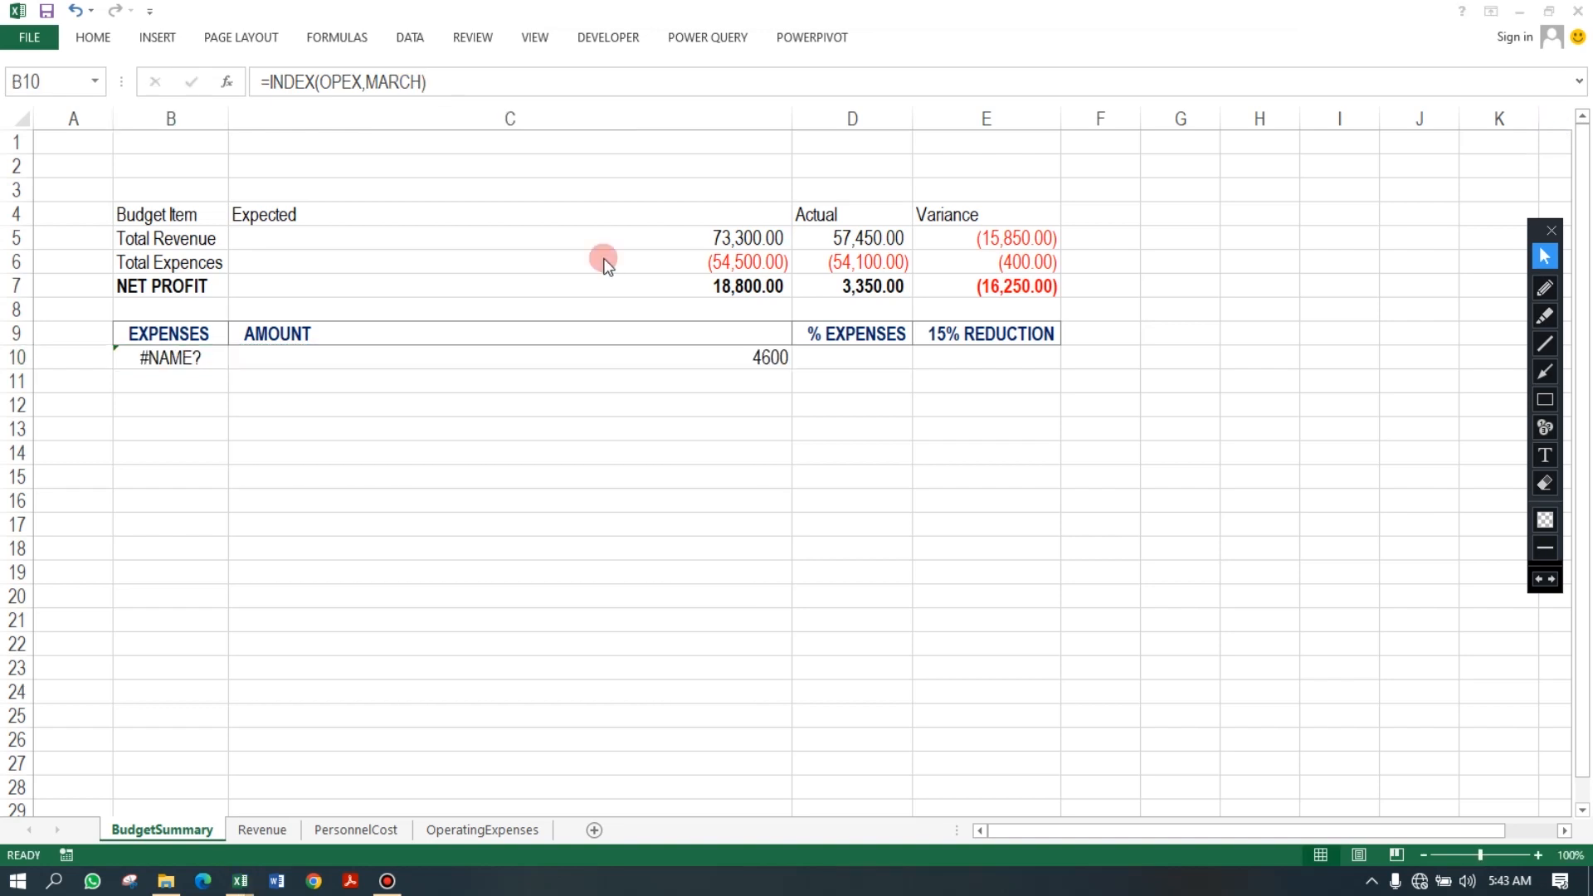
Clear the formula from B10 on BudgetSummary.
left_click(203, 358)
key("Delete")
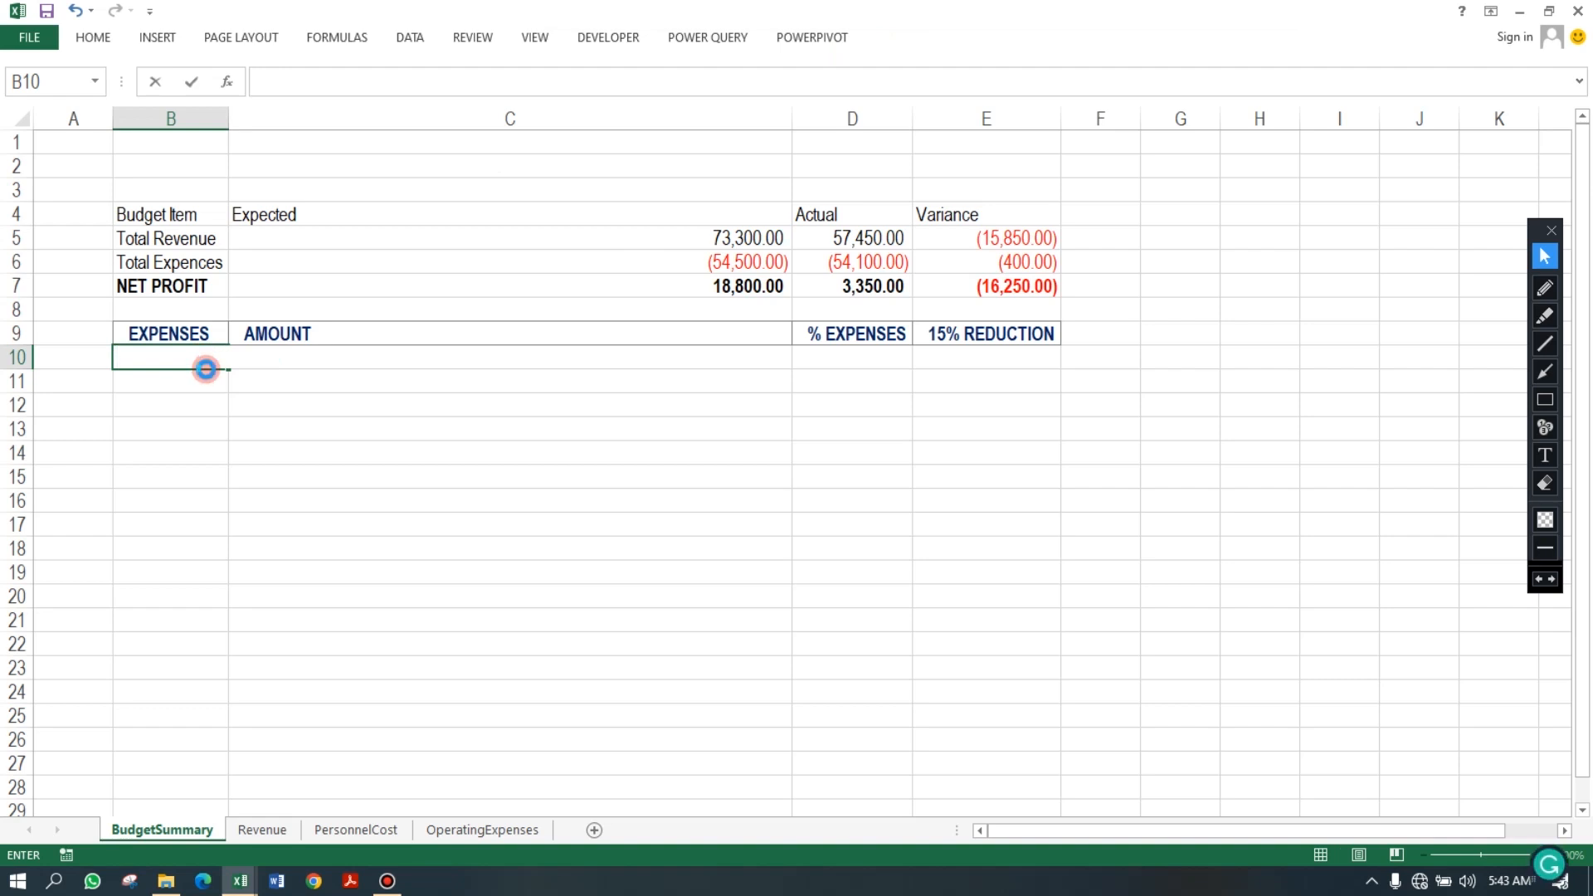
left_click(251, 411)
left_click(160, 337)
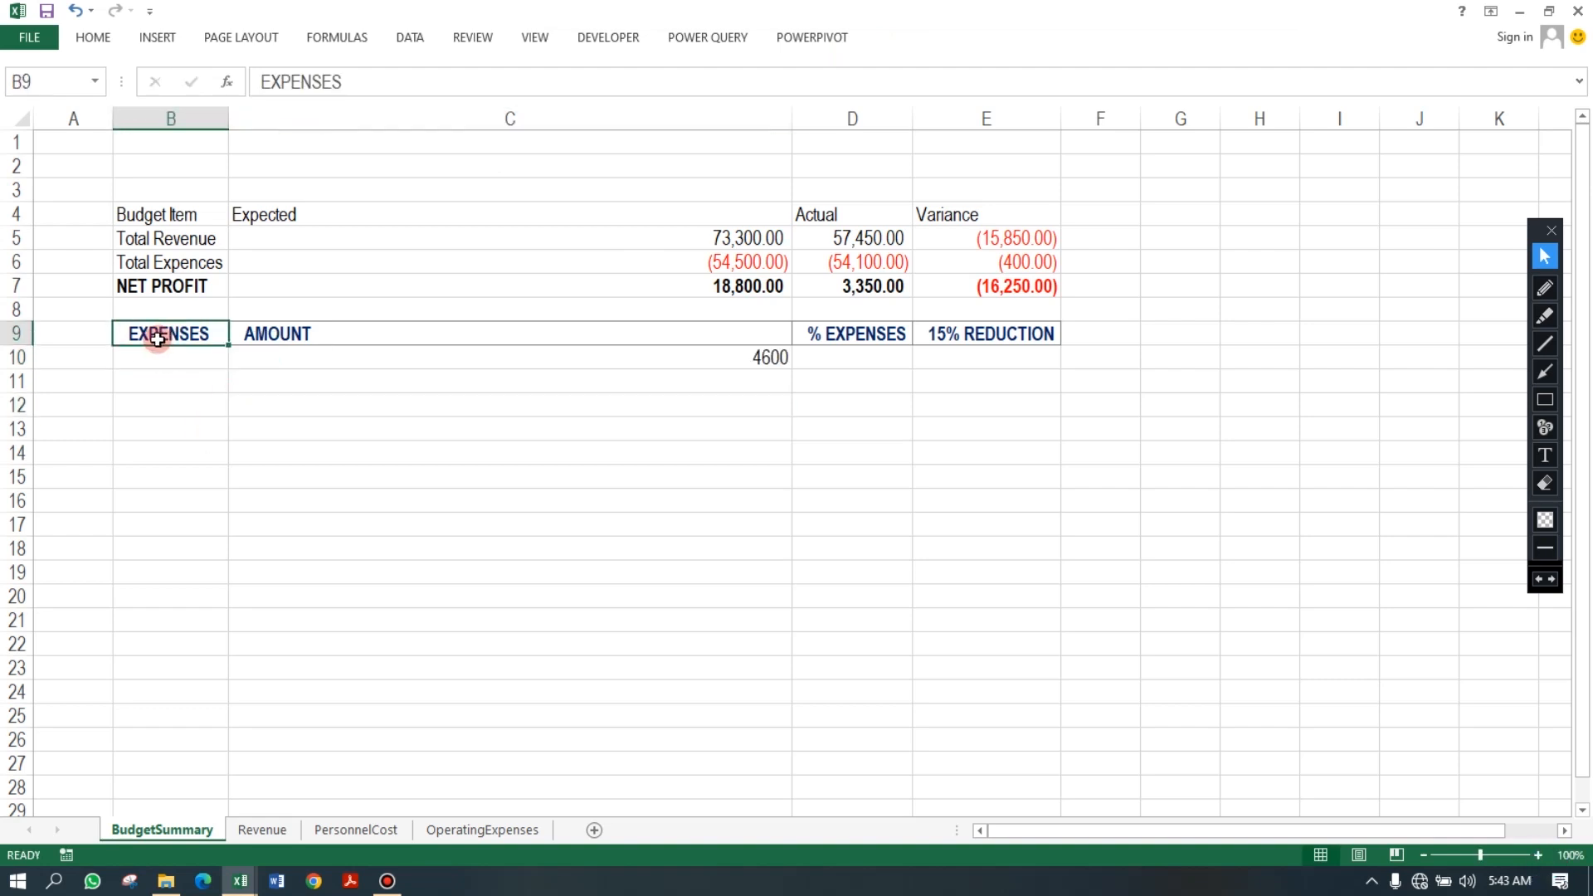
left_click(191, 363)
Convert the expenses range B9:E14 into a table with headers.
left_click_drag(164, 326, 978, 453)
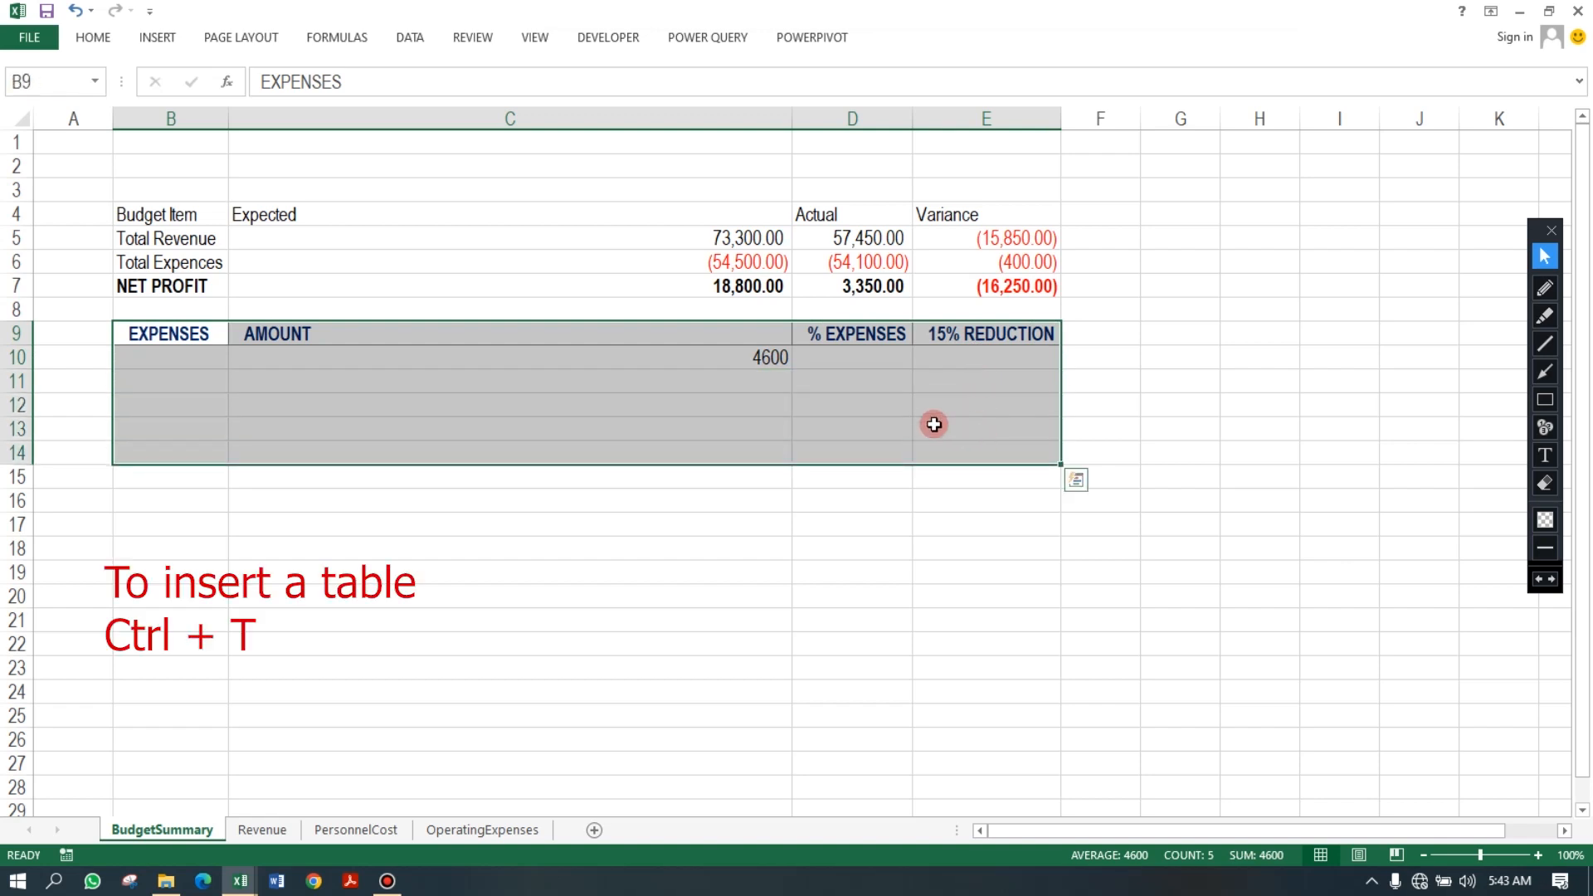
key("ctrl+t")
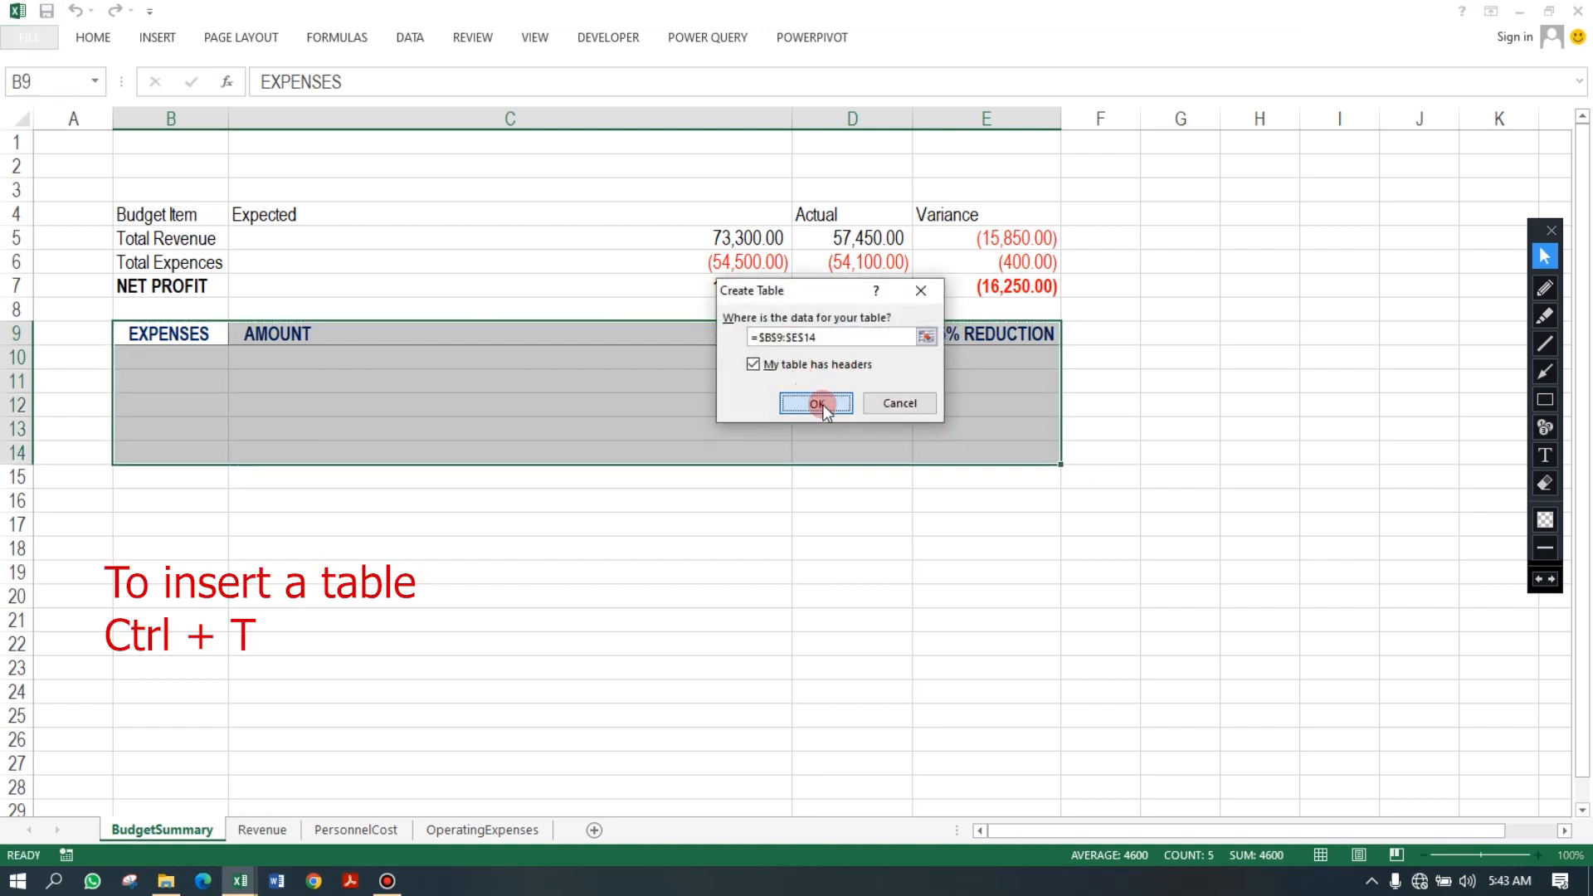
left_click(818, 404)
left_click(413, 421)
Confirm the table creation, then start B10's formula =INDEX(OPEX,MATCH( using the row's AMOUNT cell as lookup value.
left_click(197, 368)
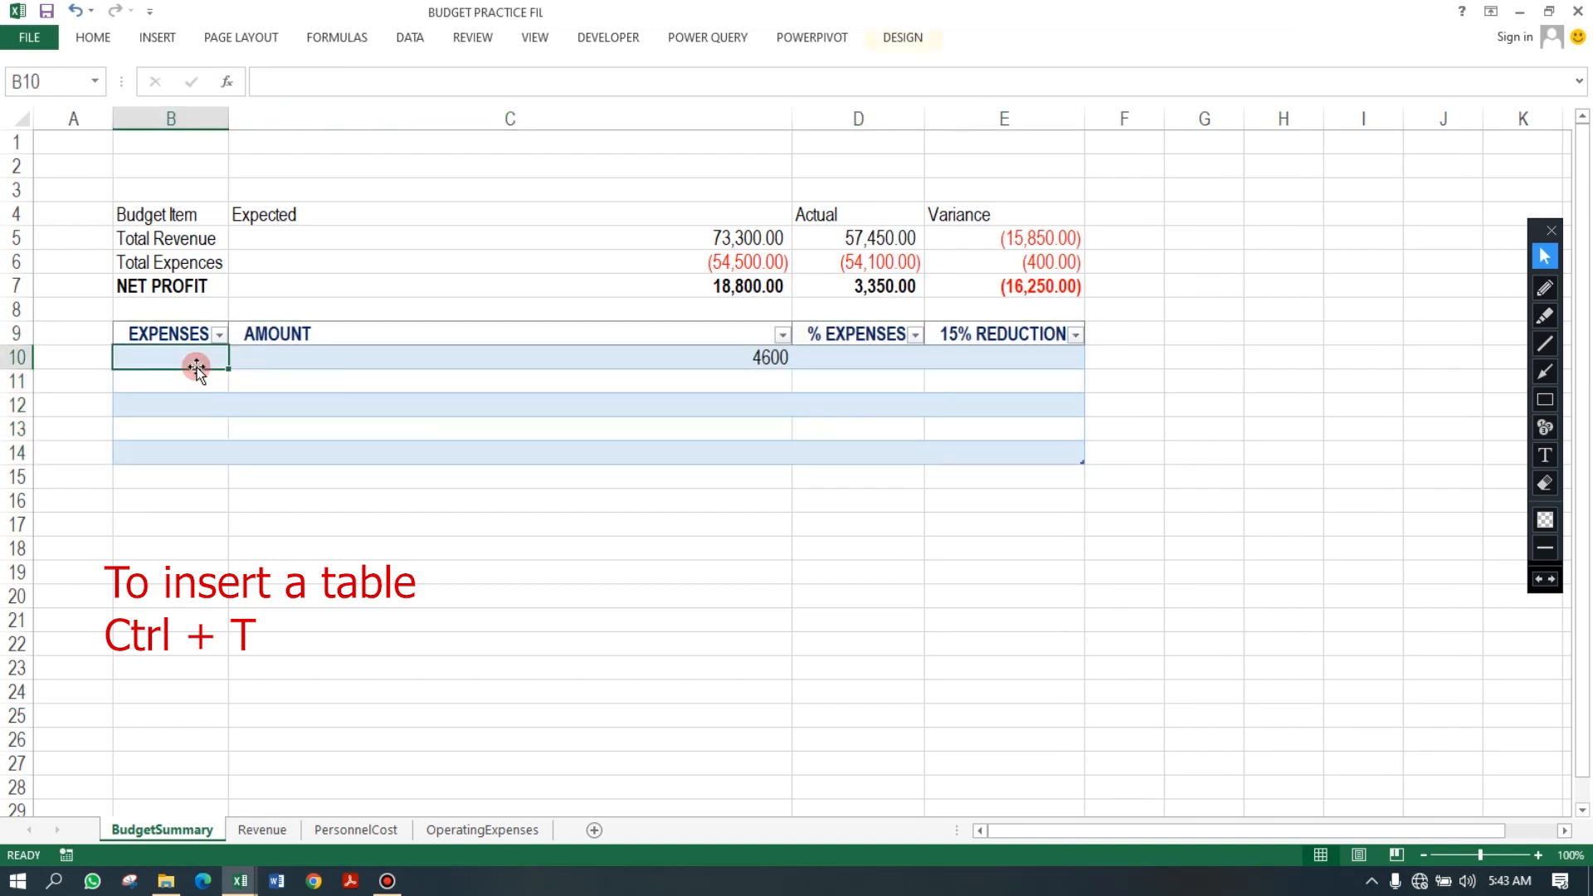
type("=INDEX(")
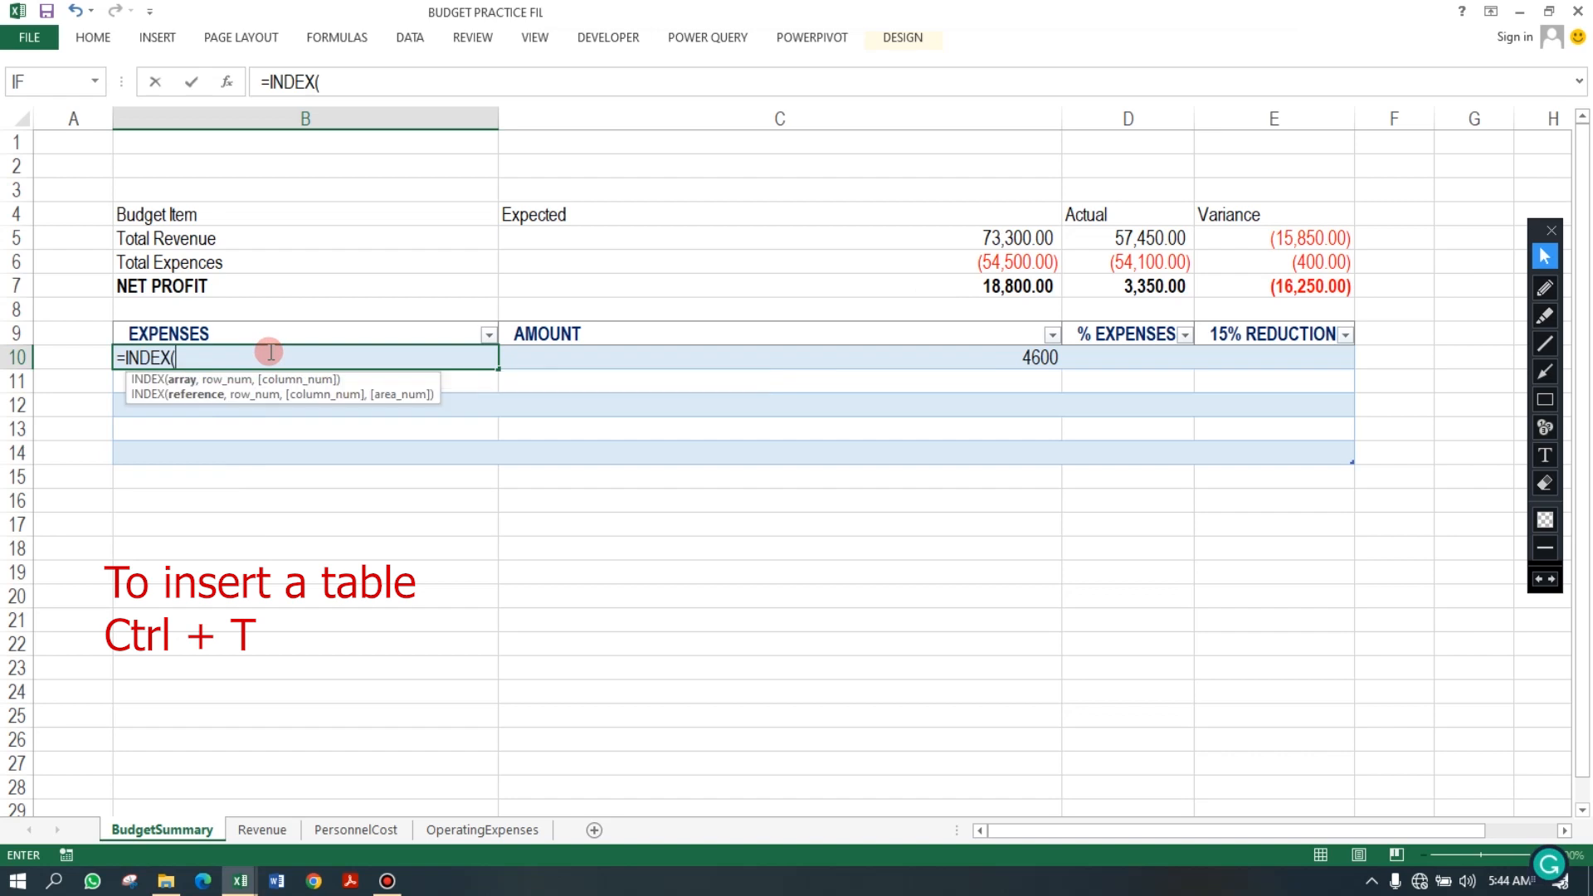
type("OPEX")
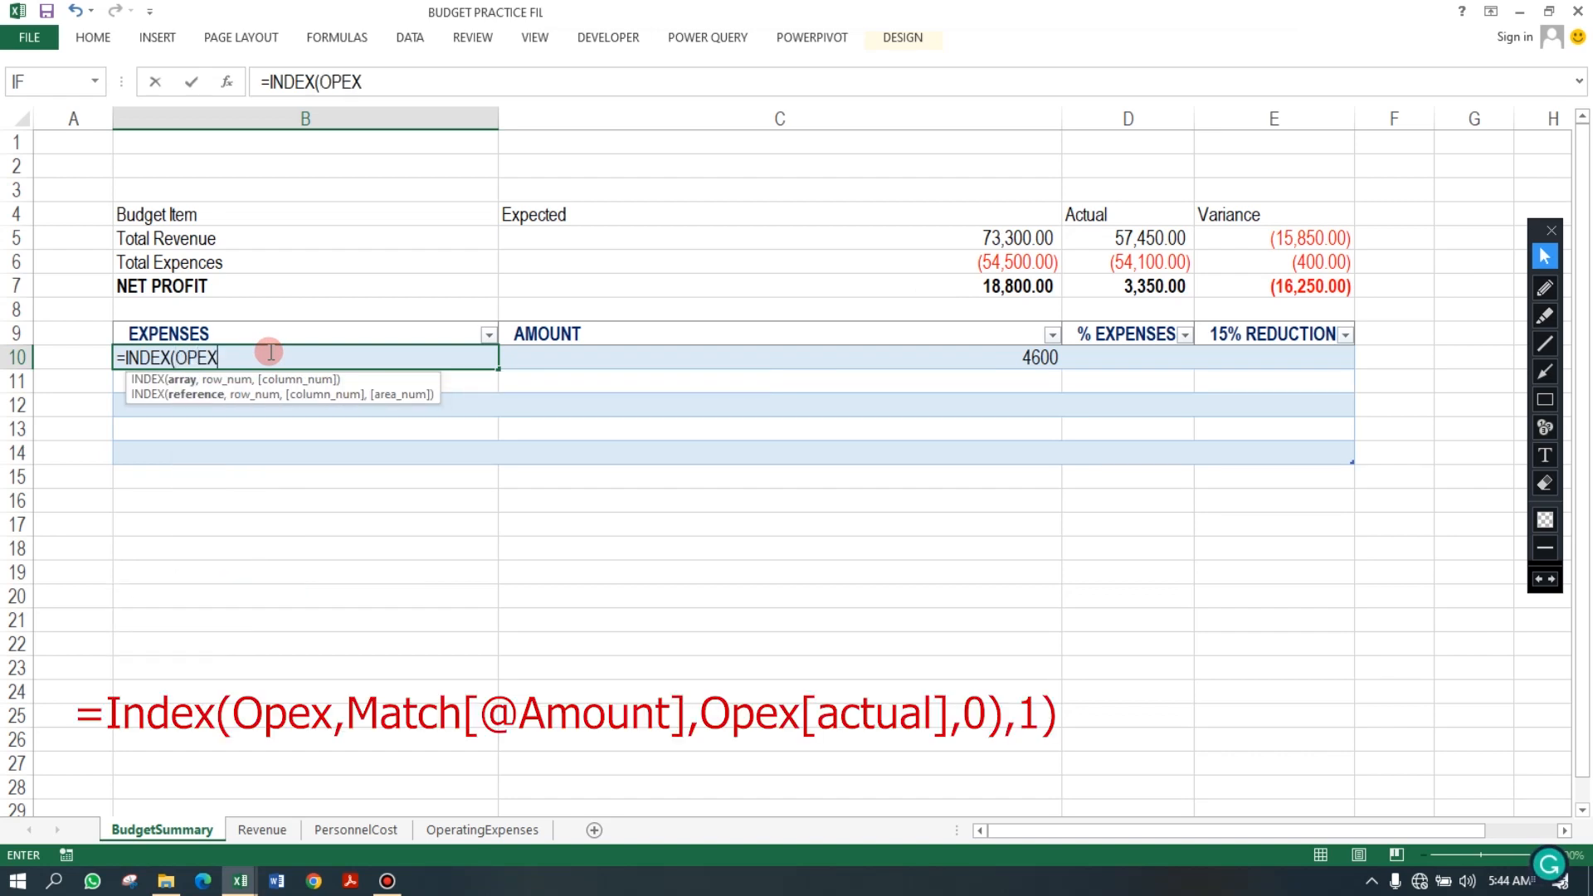
type(",MA")
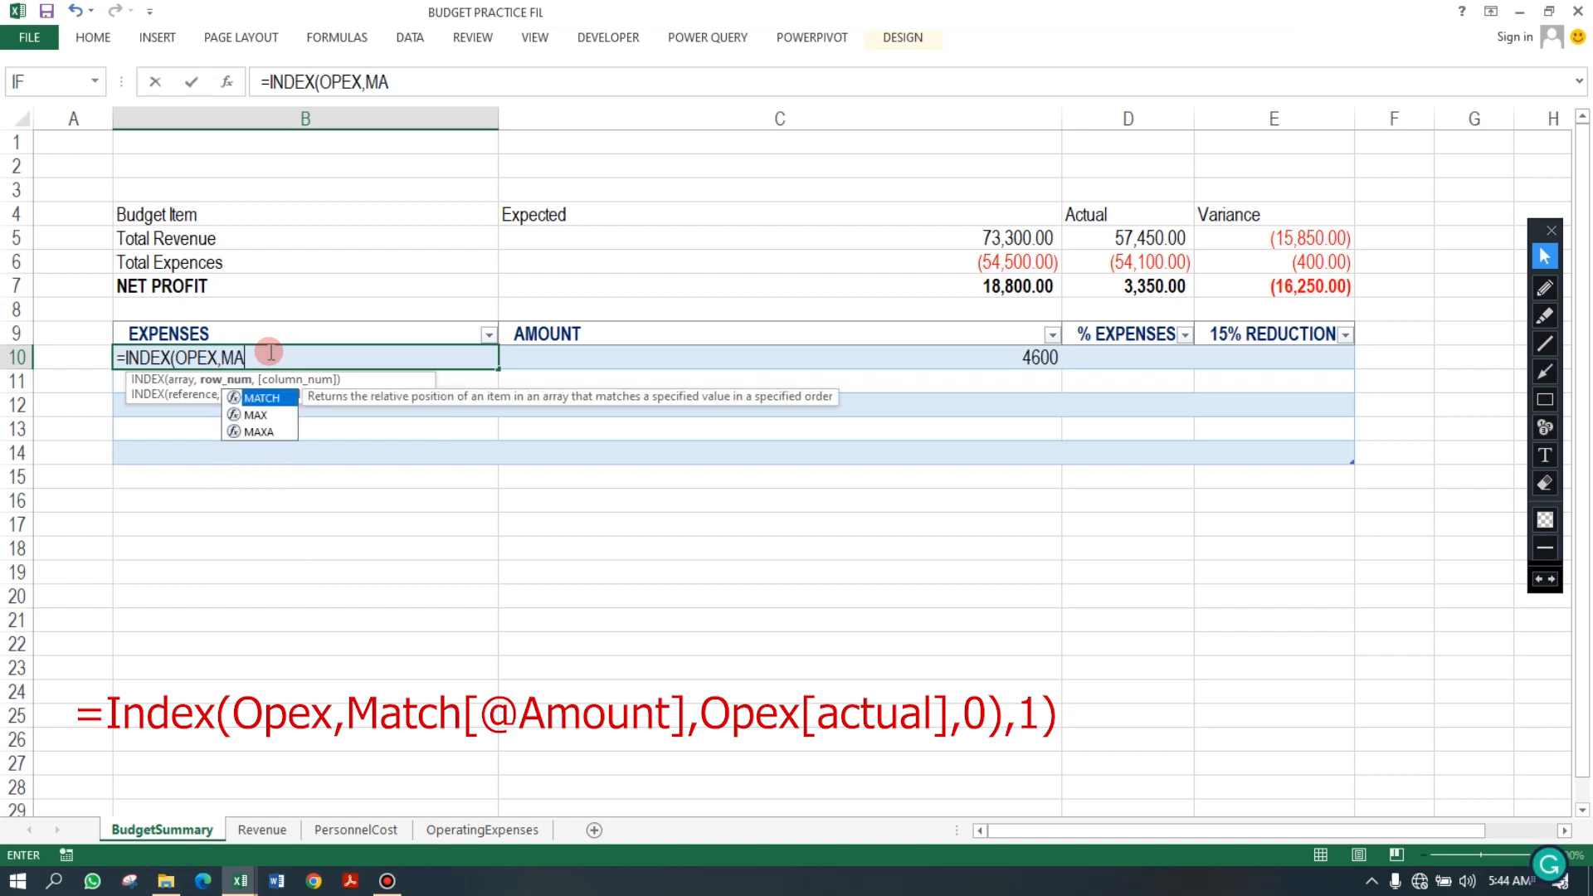
key("Tab")
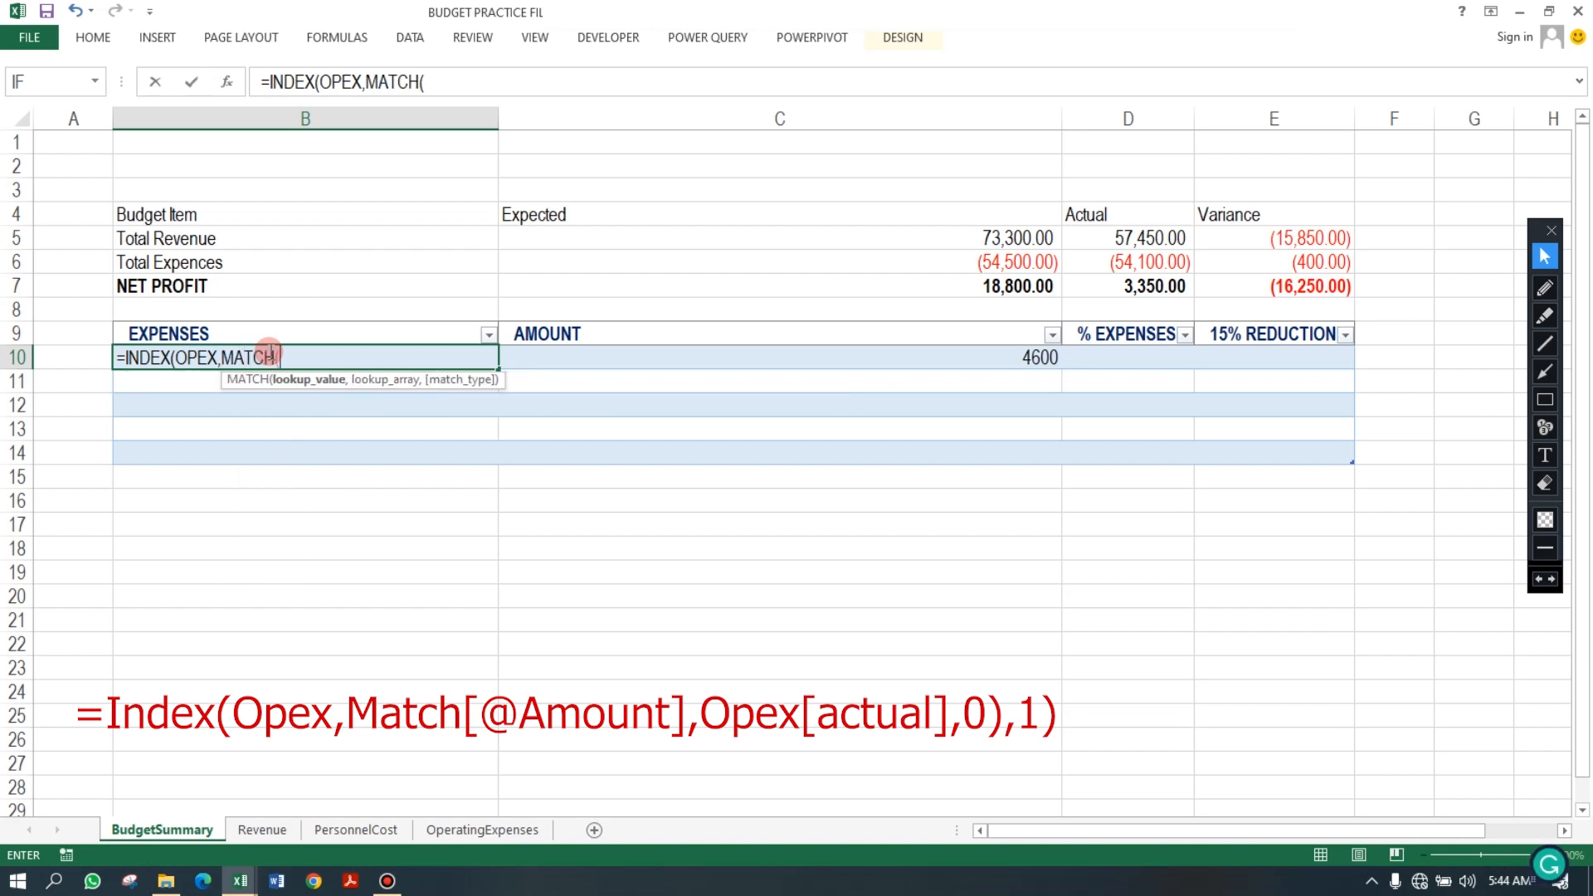
left_click(1021, 357)
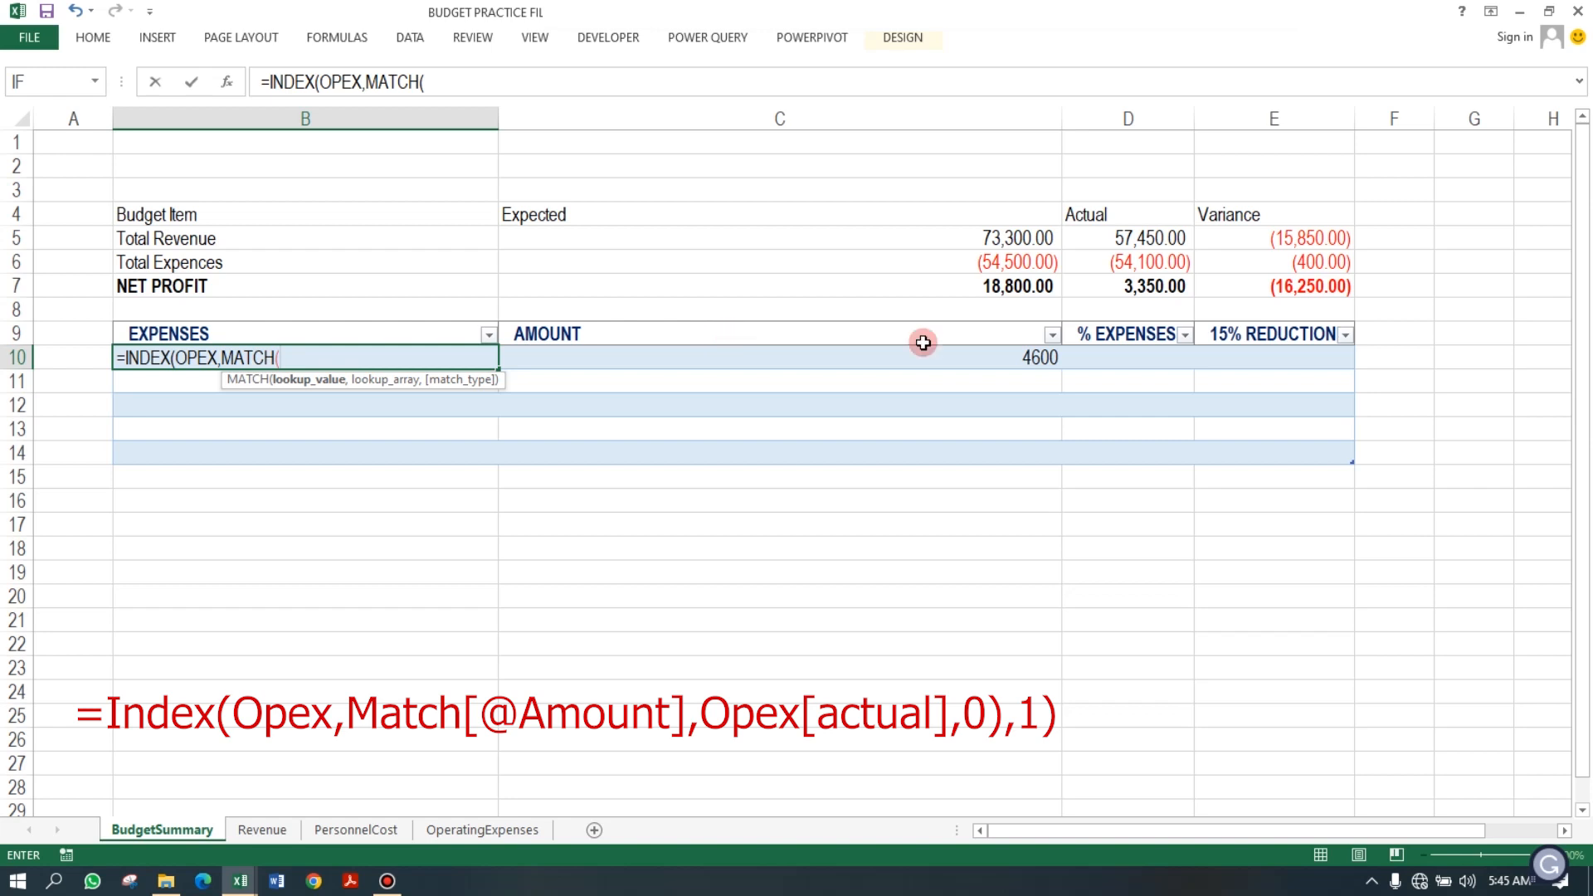
left_click(954, 355)
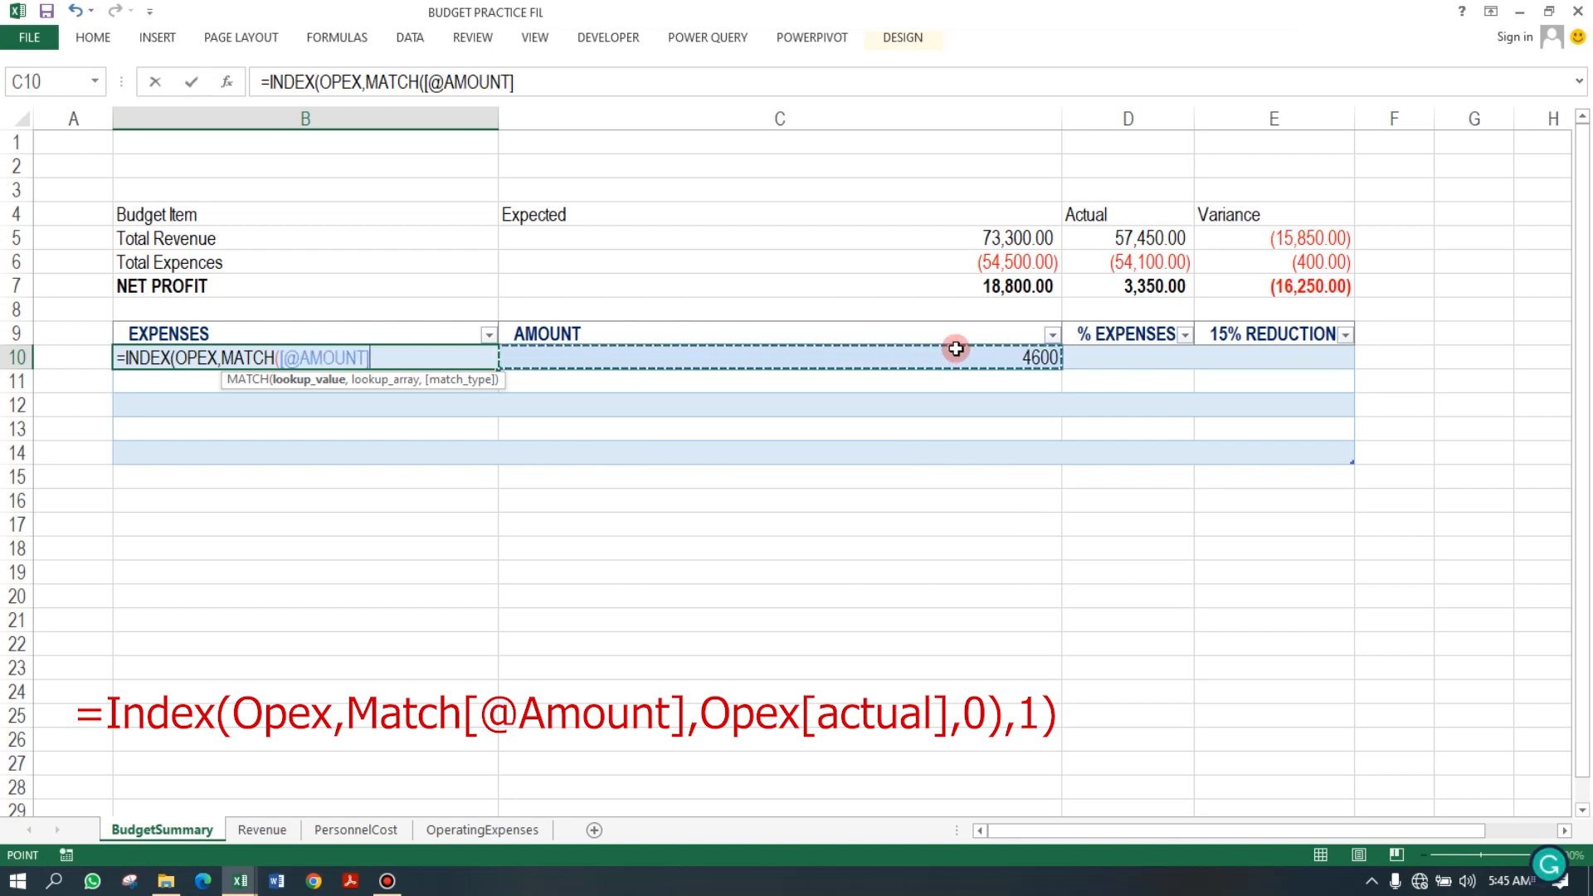
Add OPEX[ACTUAL] as the lookup array in B10's MATCH argument.
type(",")
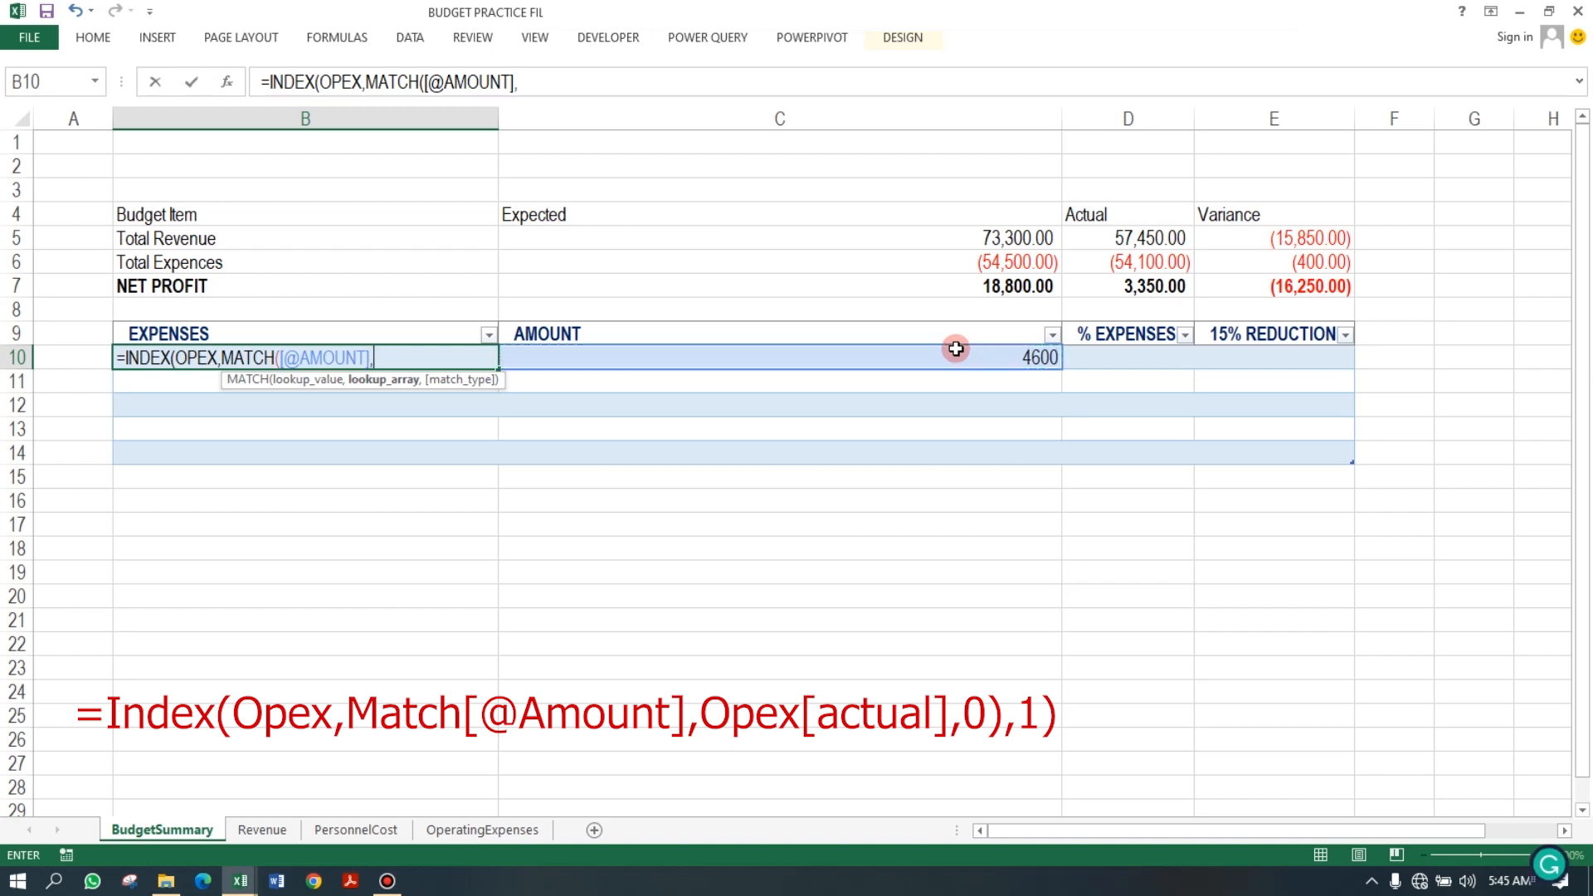
type("OPEX")
key("BackSpace")
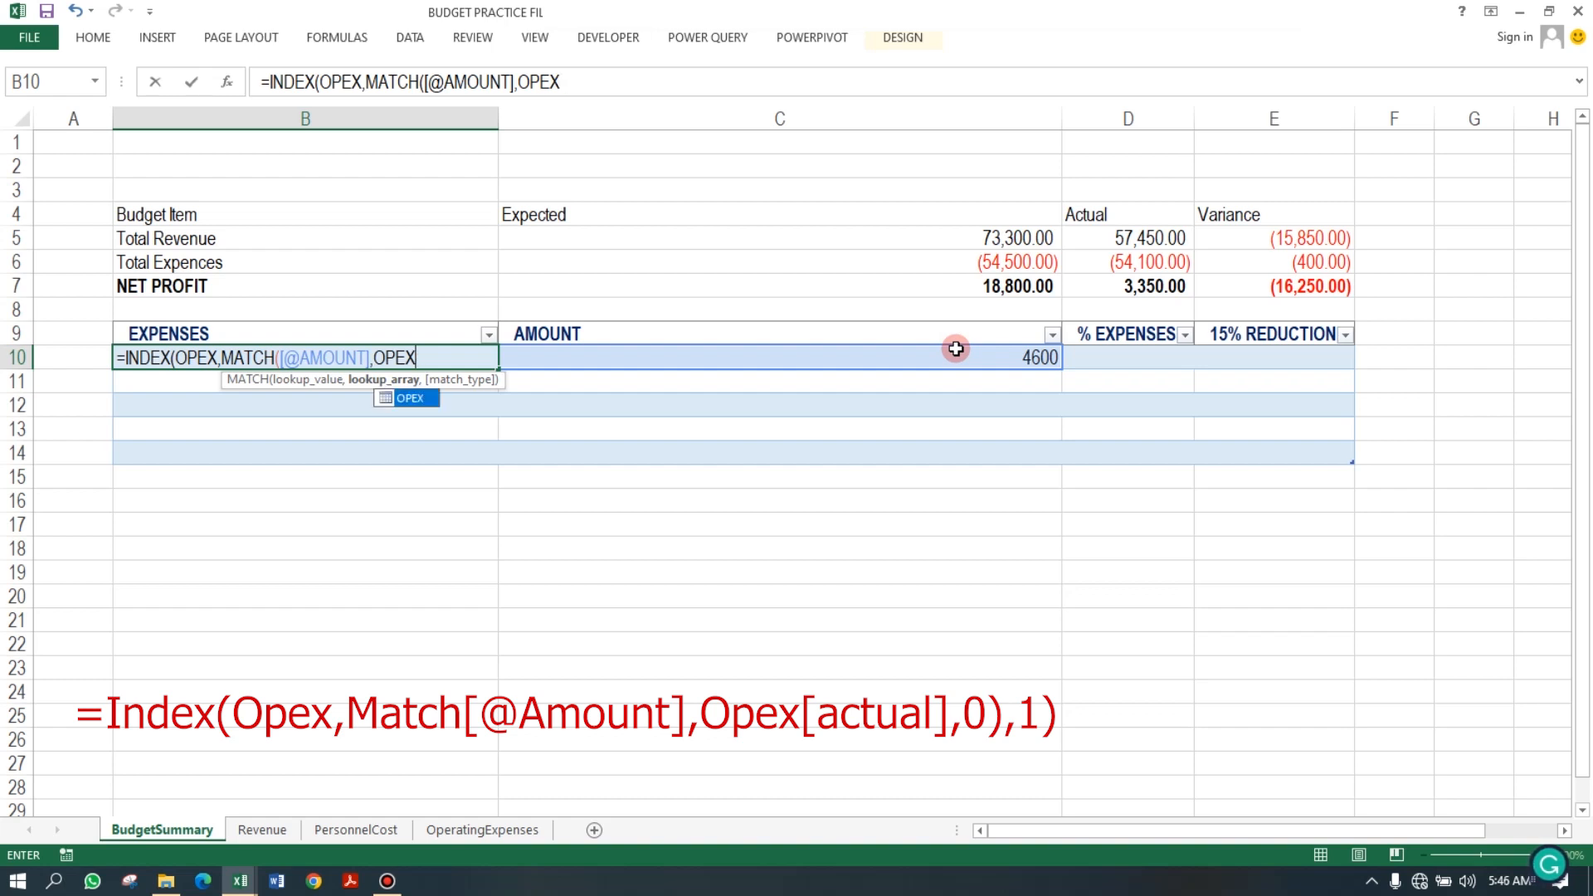
type("[")
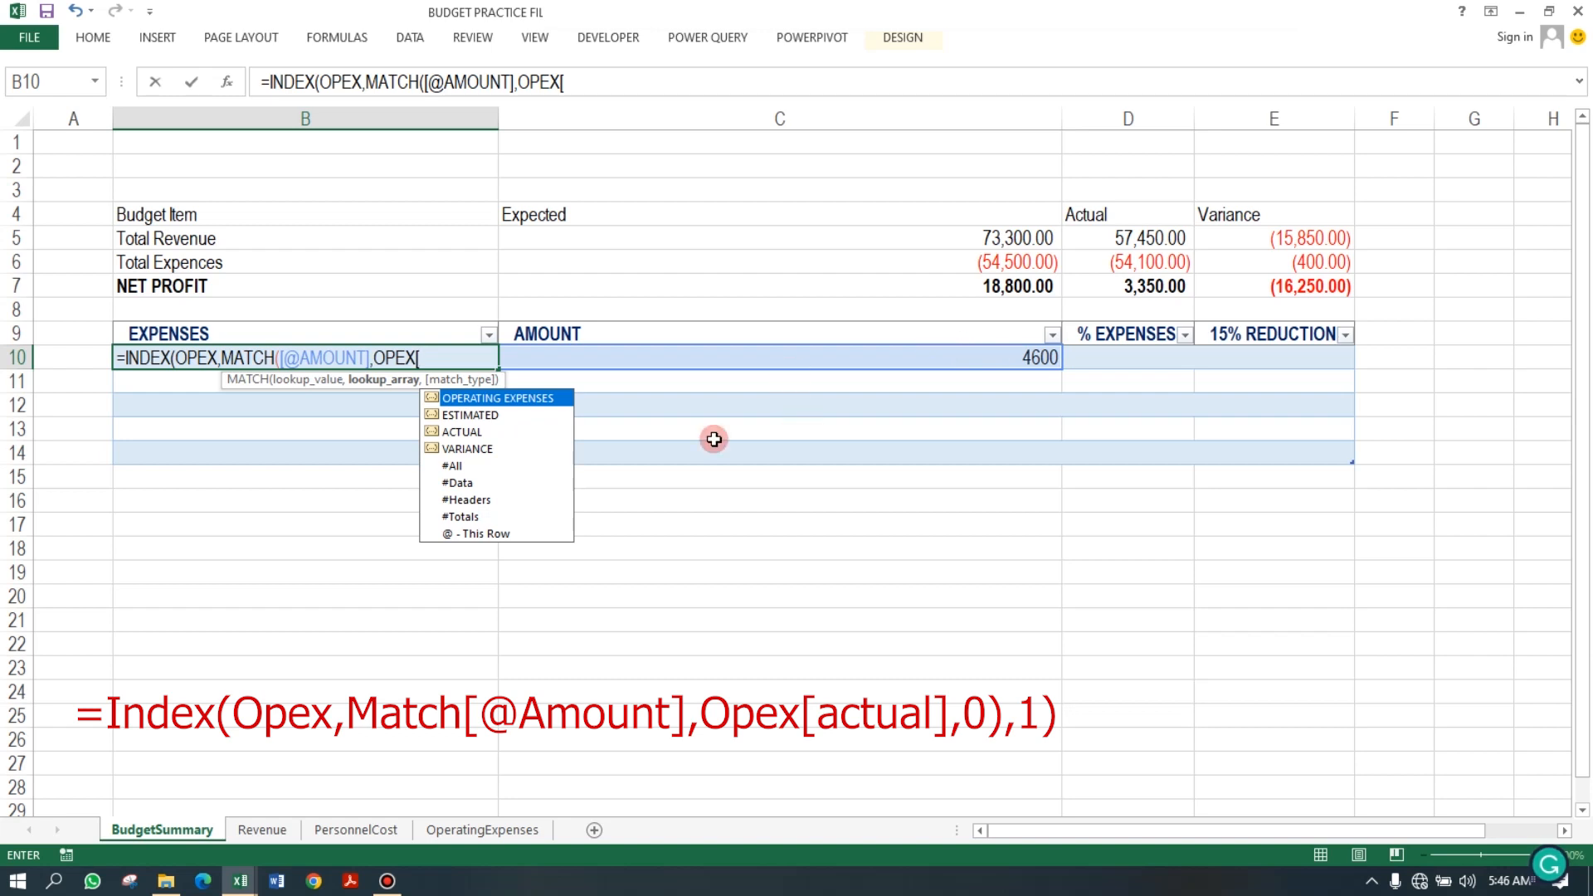
key("Down")
key("Down")
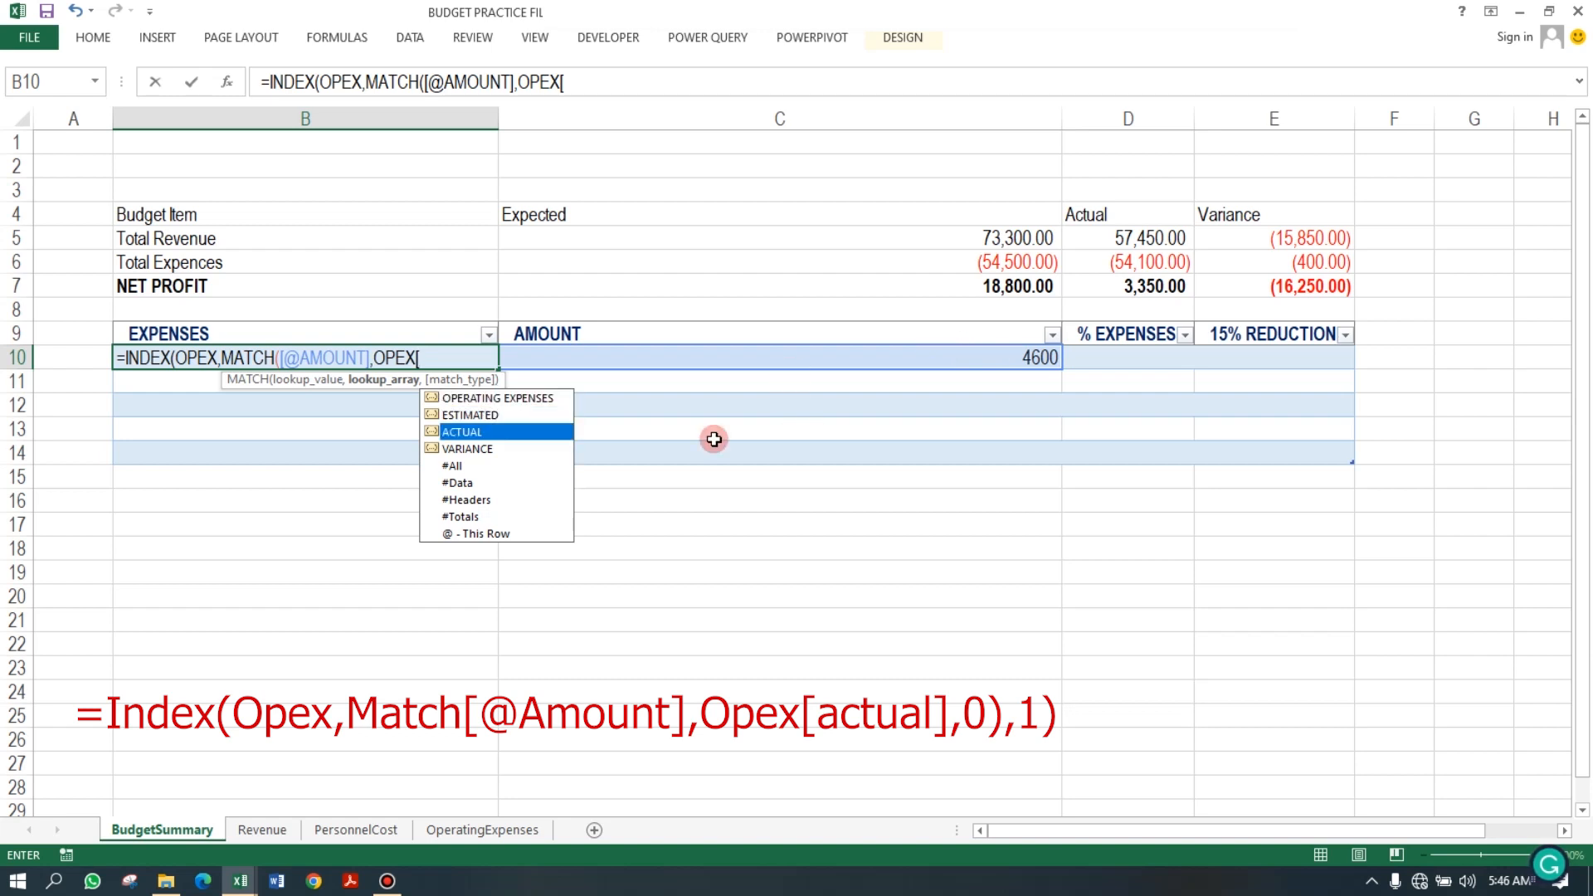
key("Tab")
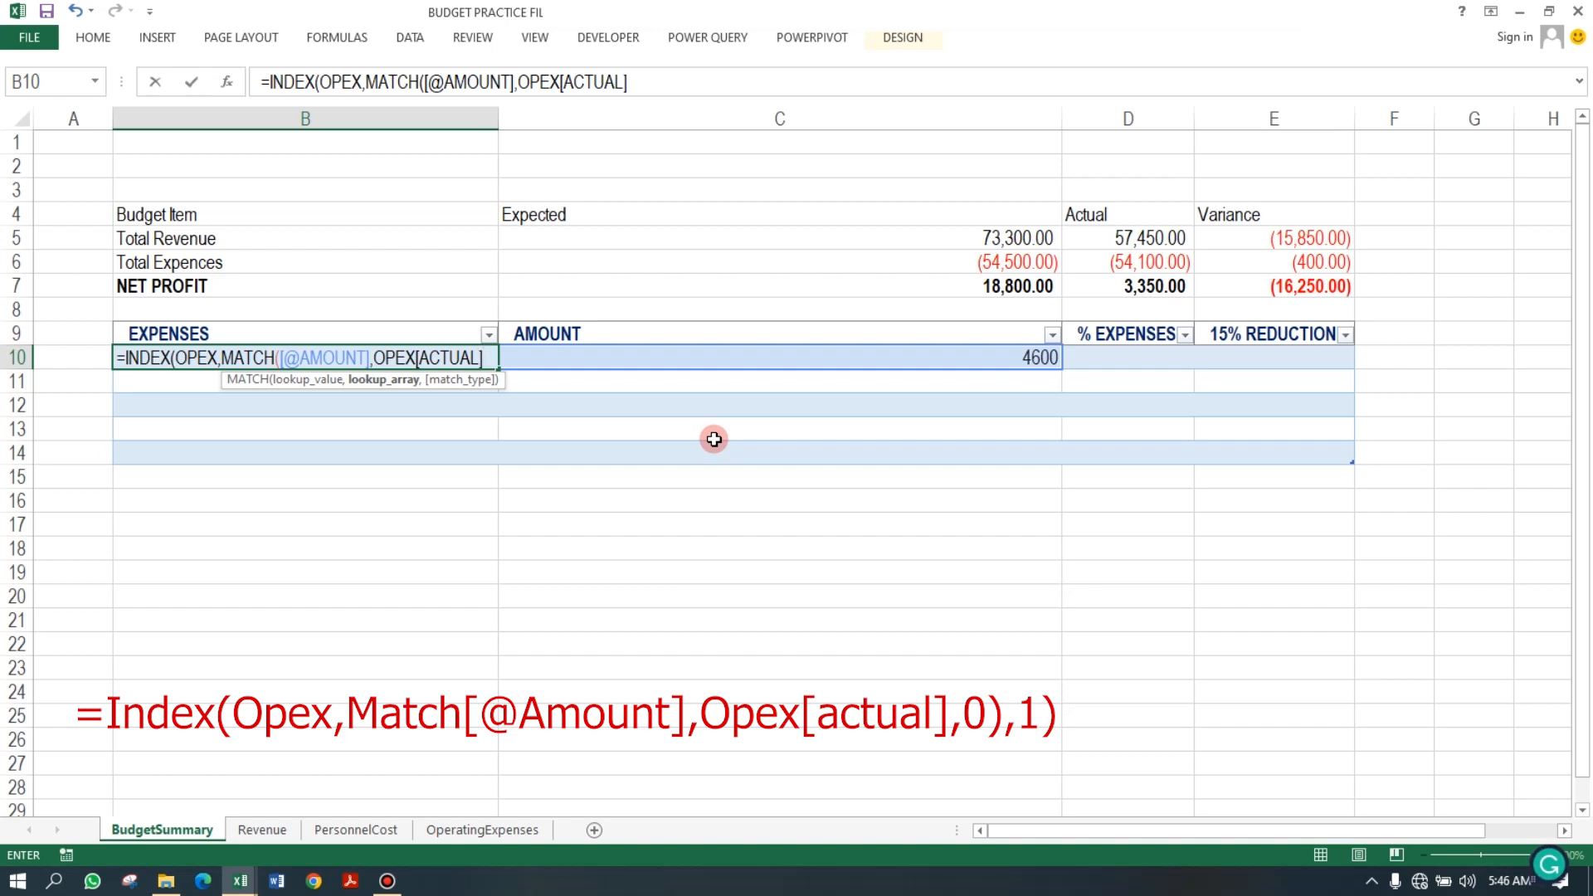
type(",")
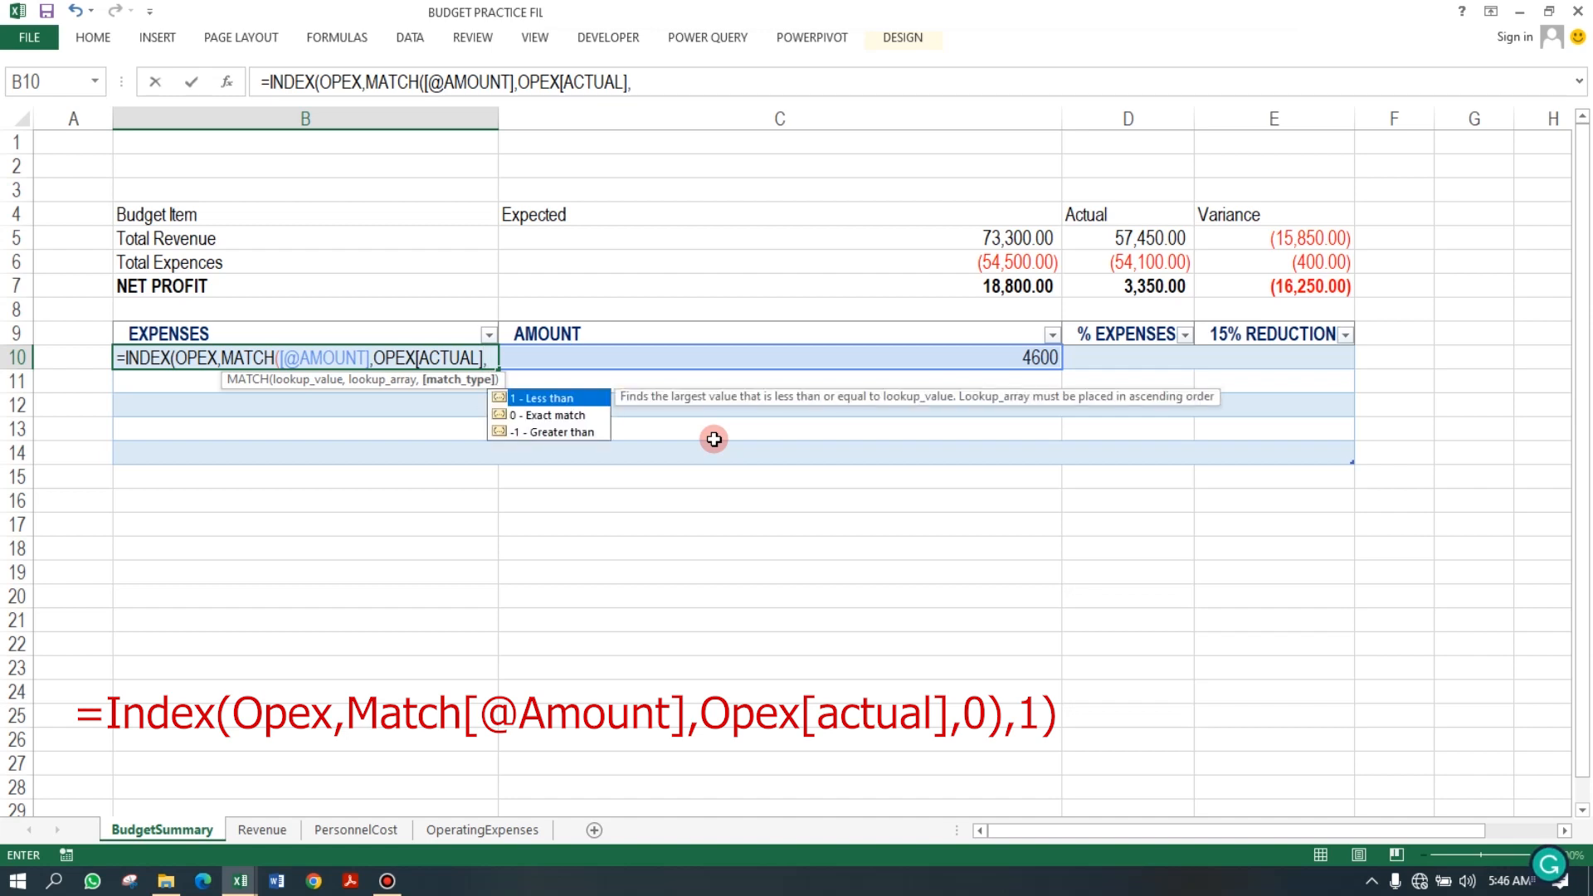
type("0)")
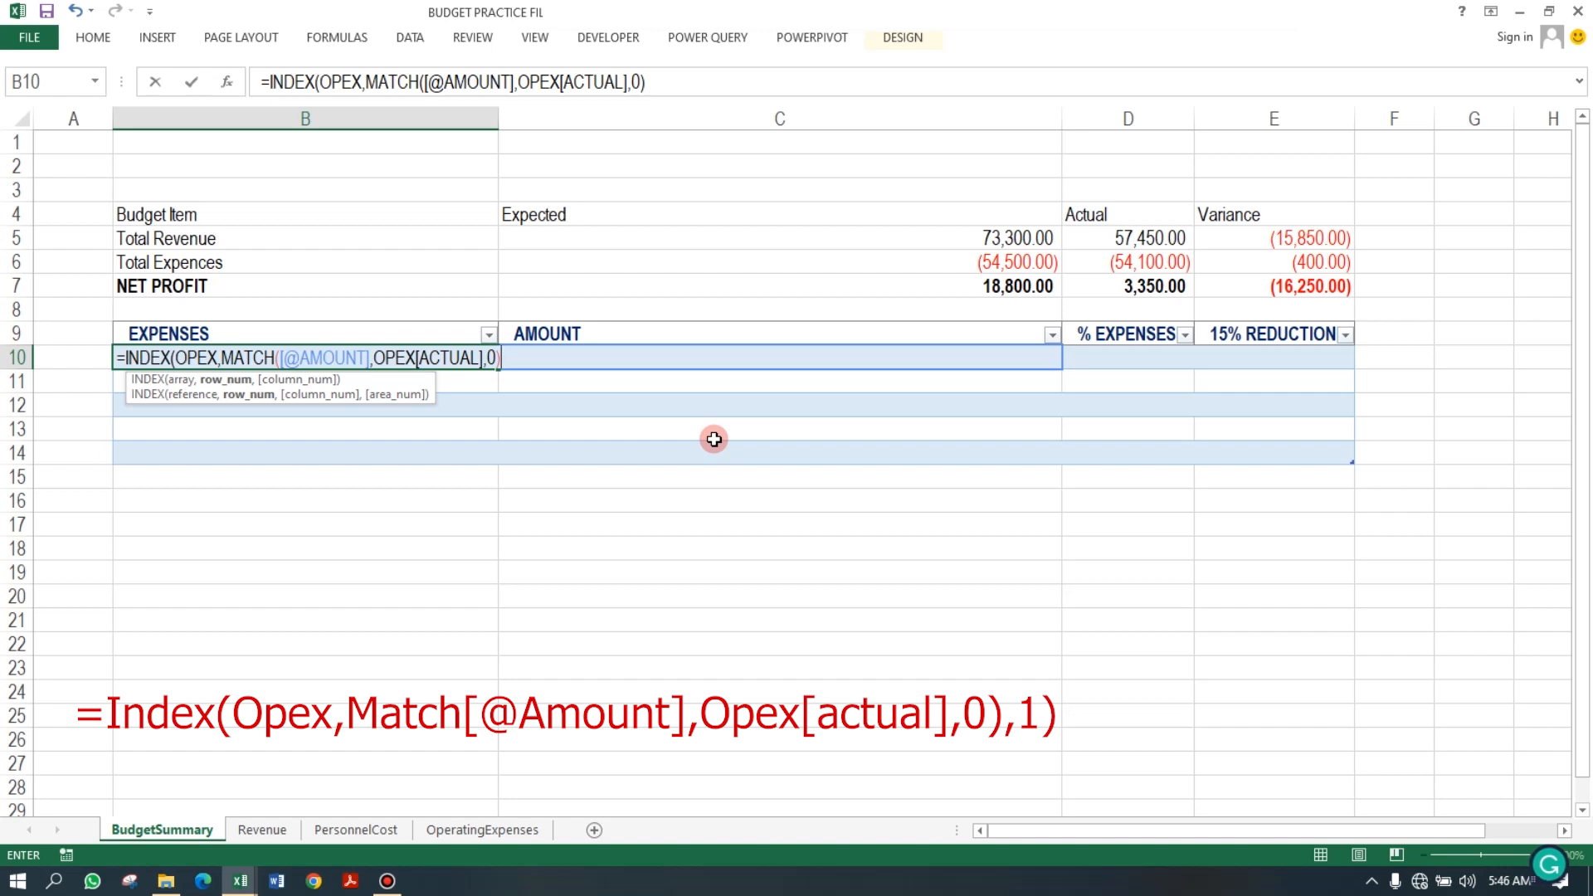
key("BackSpace")
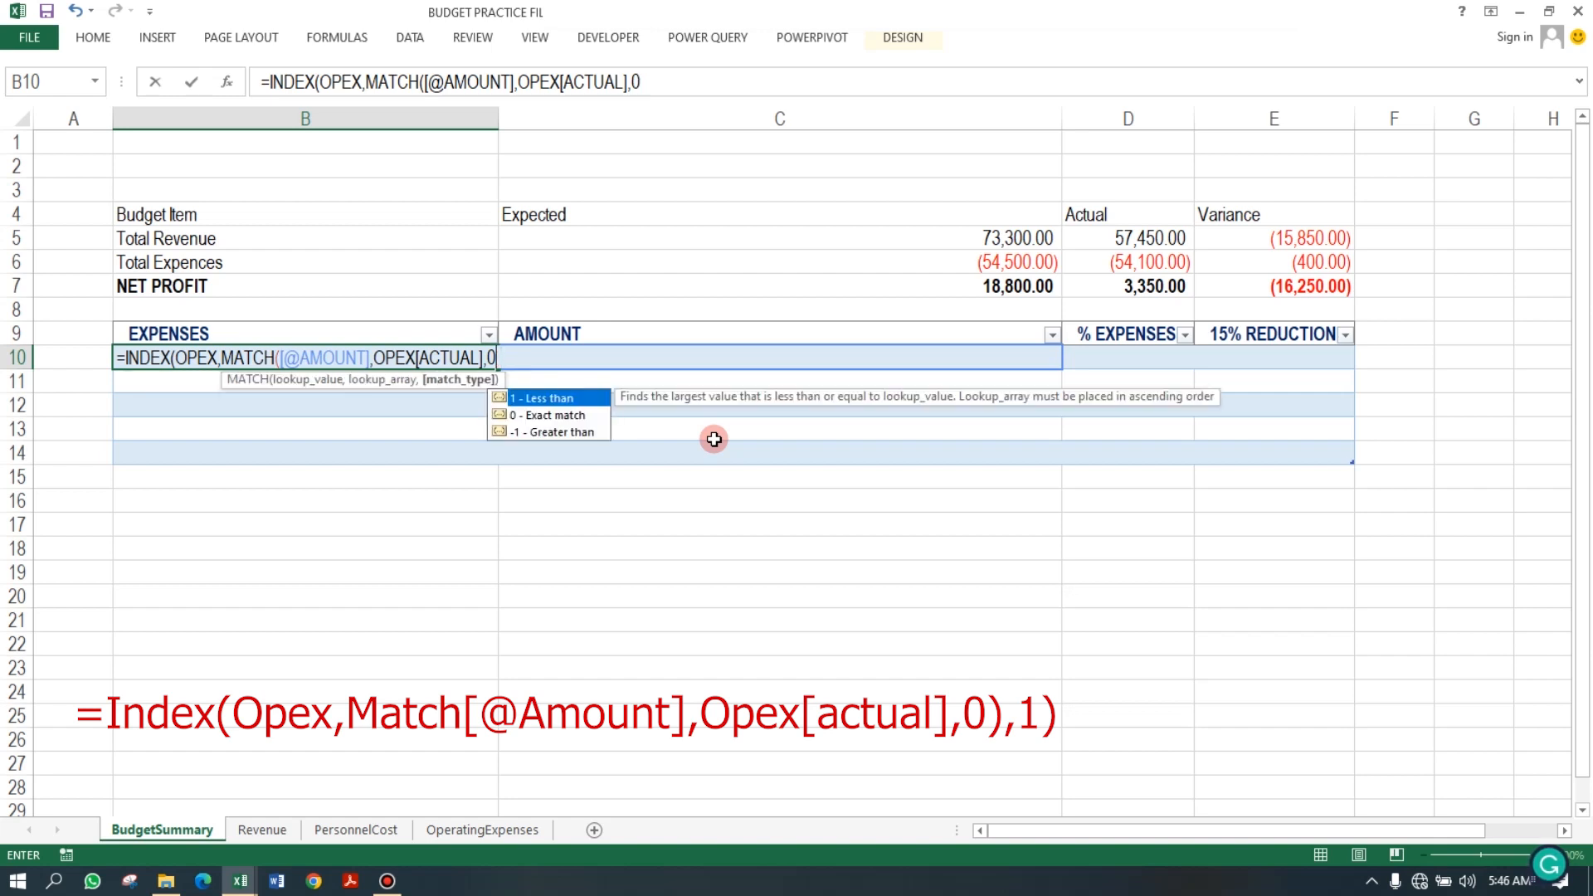
type(",1)")
left_click(714, 440)
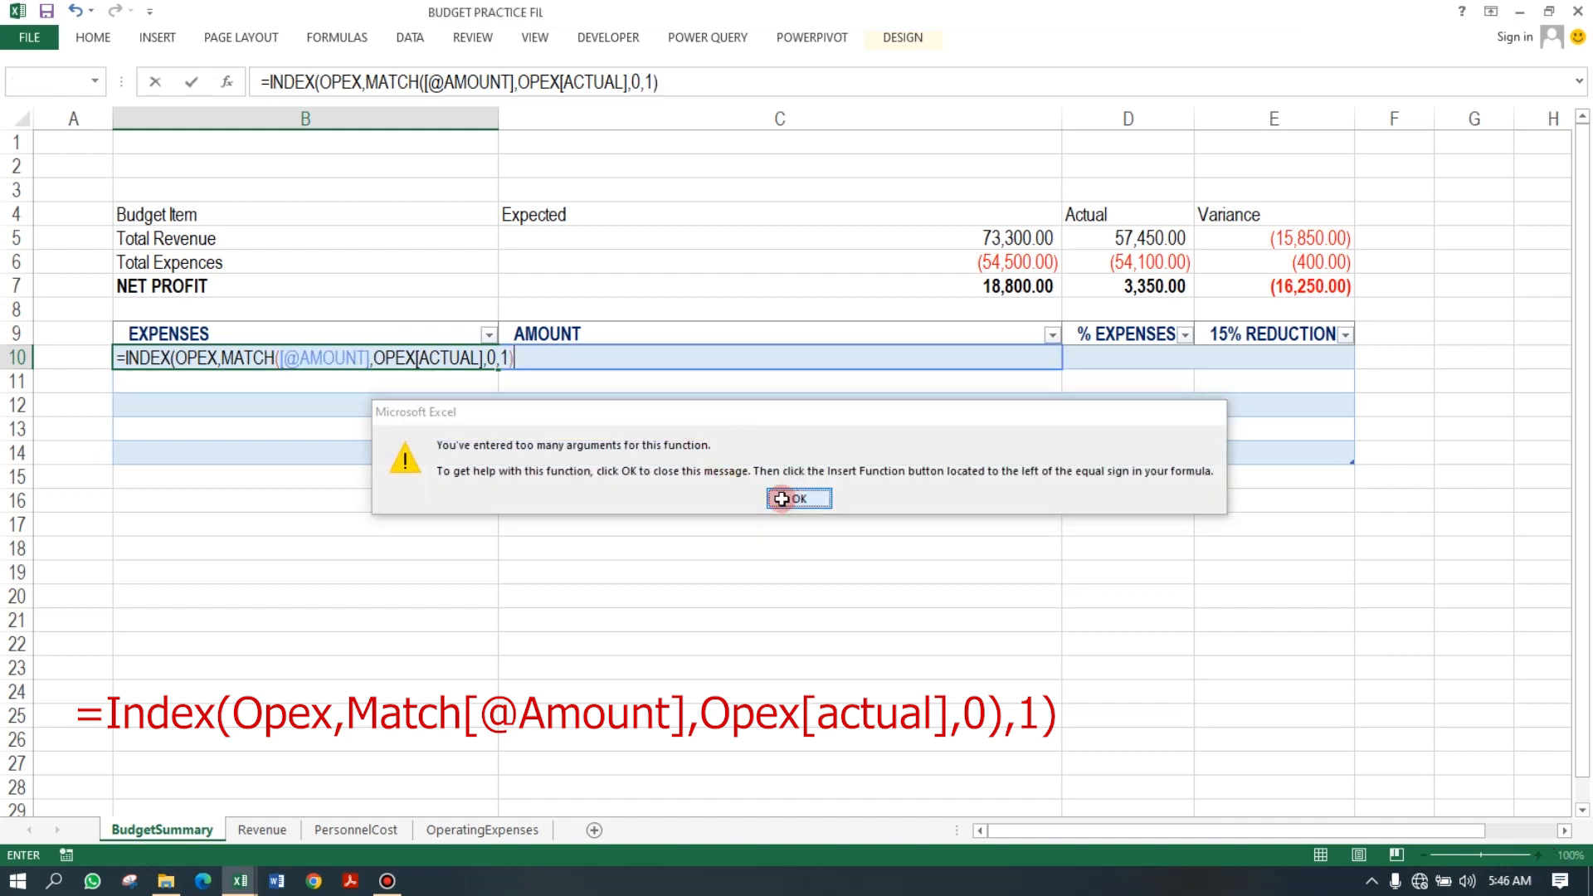
left_click(793, 499)
left_click(496, 360)
left_click(497, 359)
type(")")
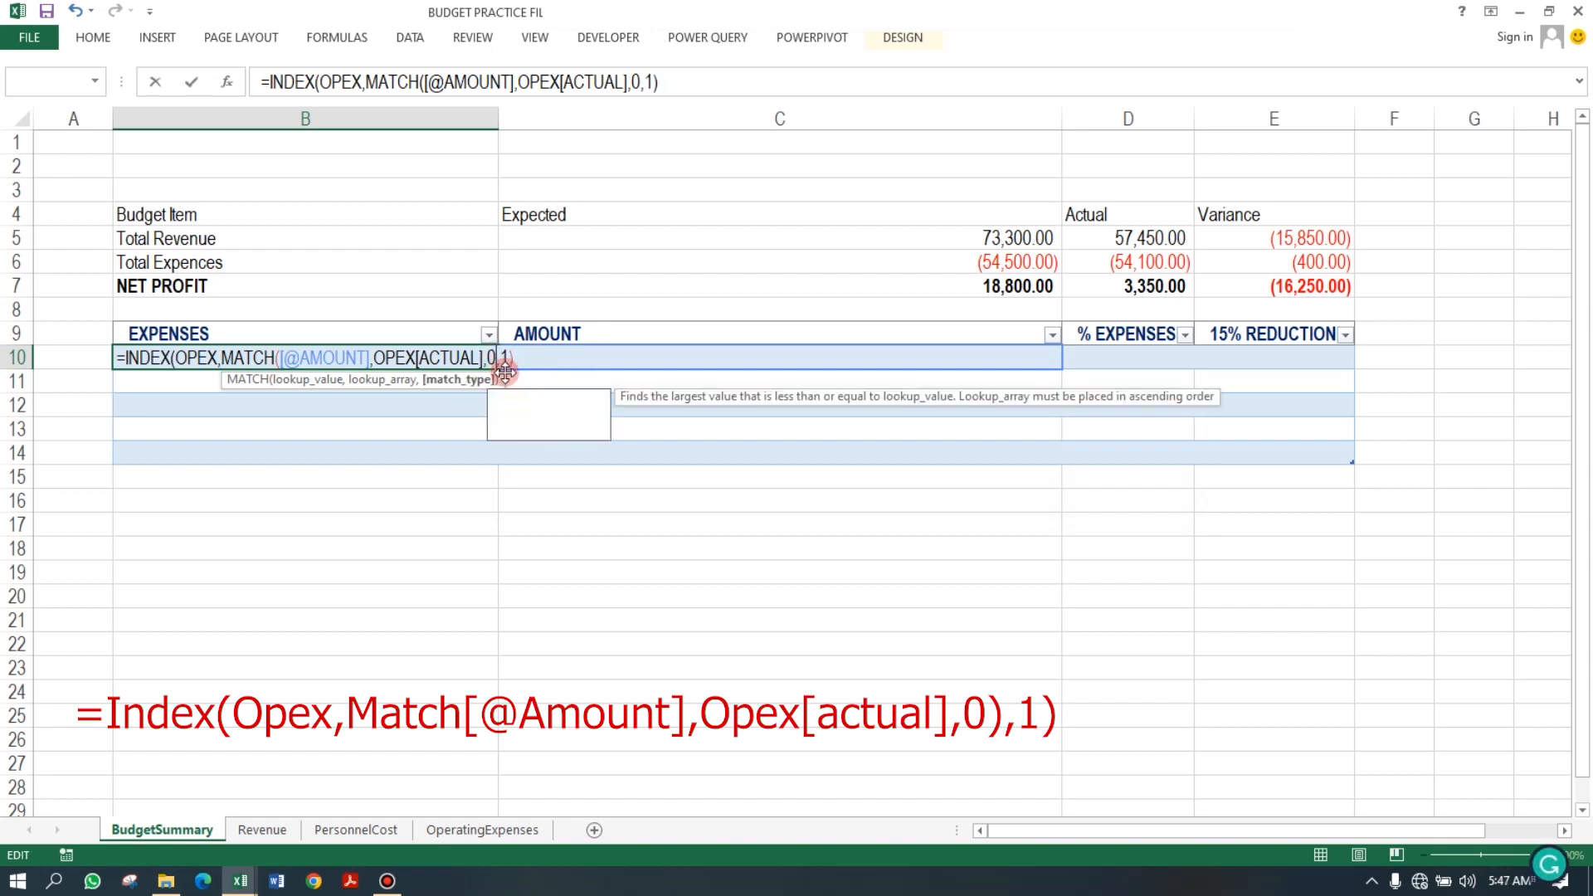
key("Return")
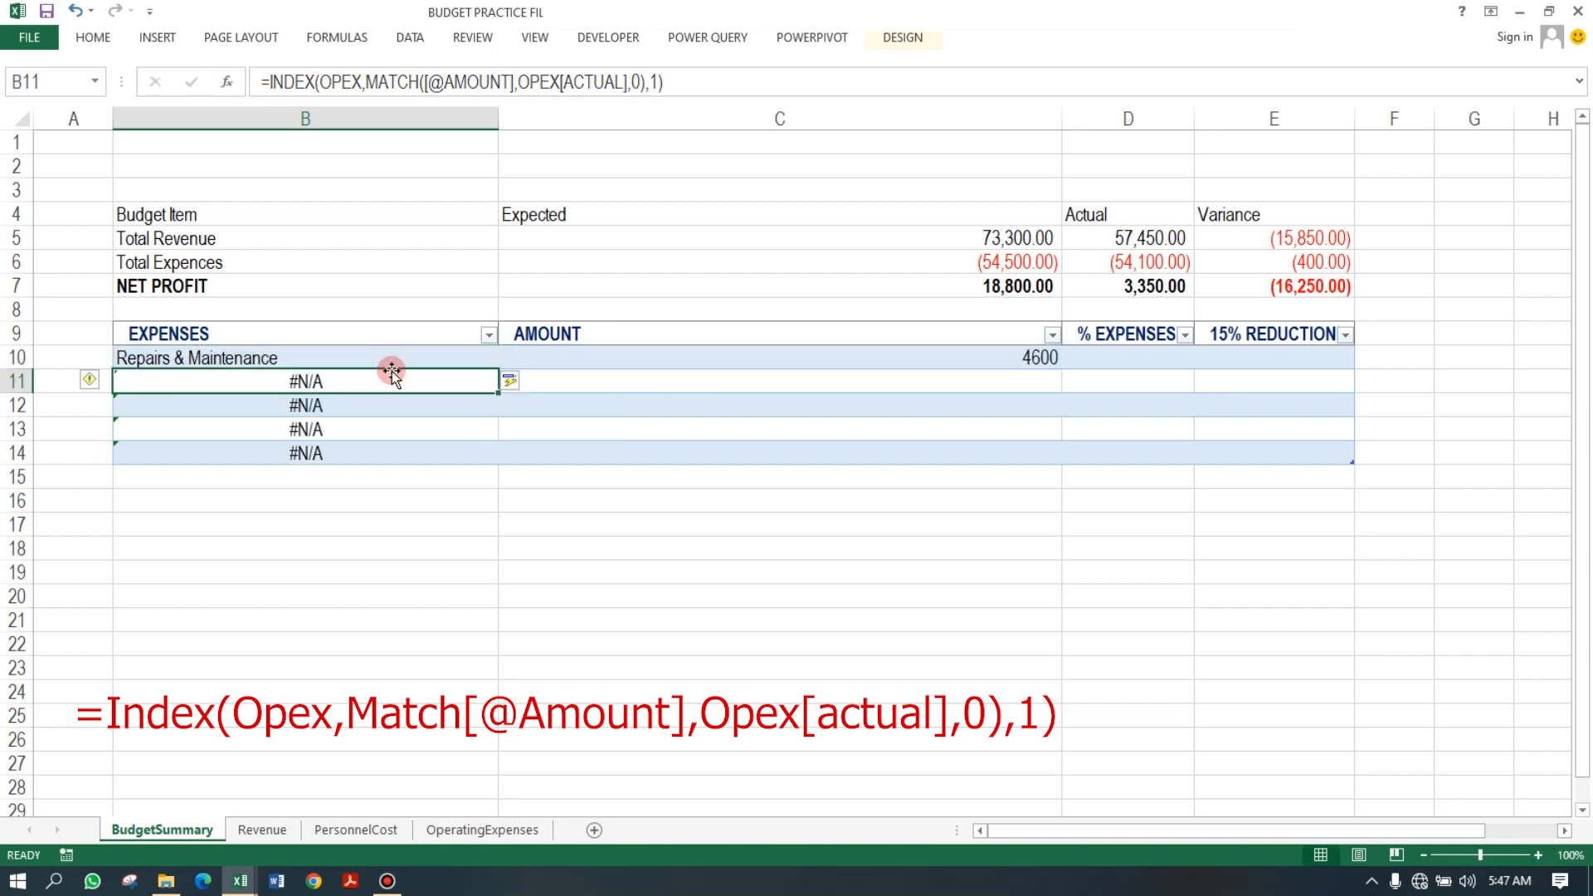
Autofit columns C and B on BudgetSummary to their contents.
left_click(309, 357)
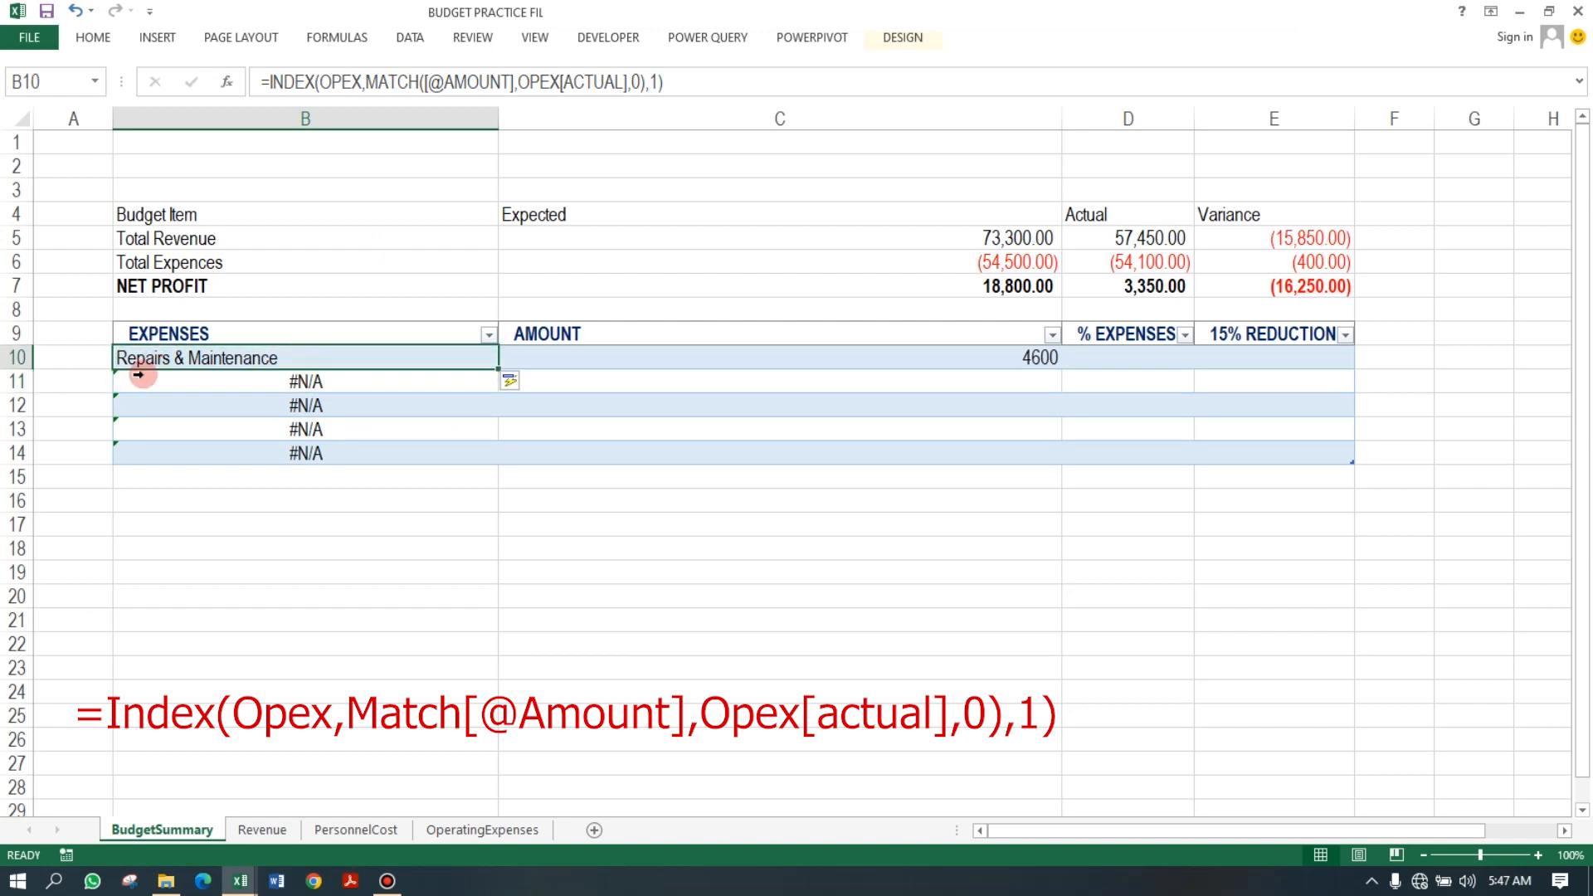
left_click(266, 380)
left_click_drag(266, 380, 284, 454)
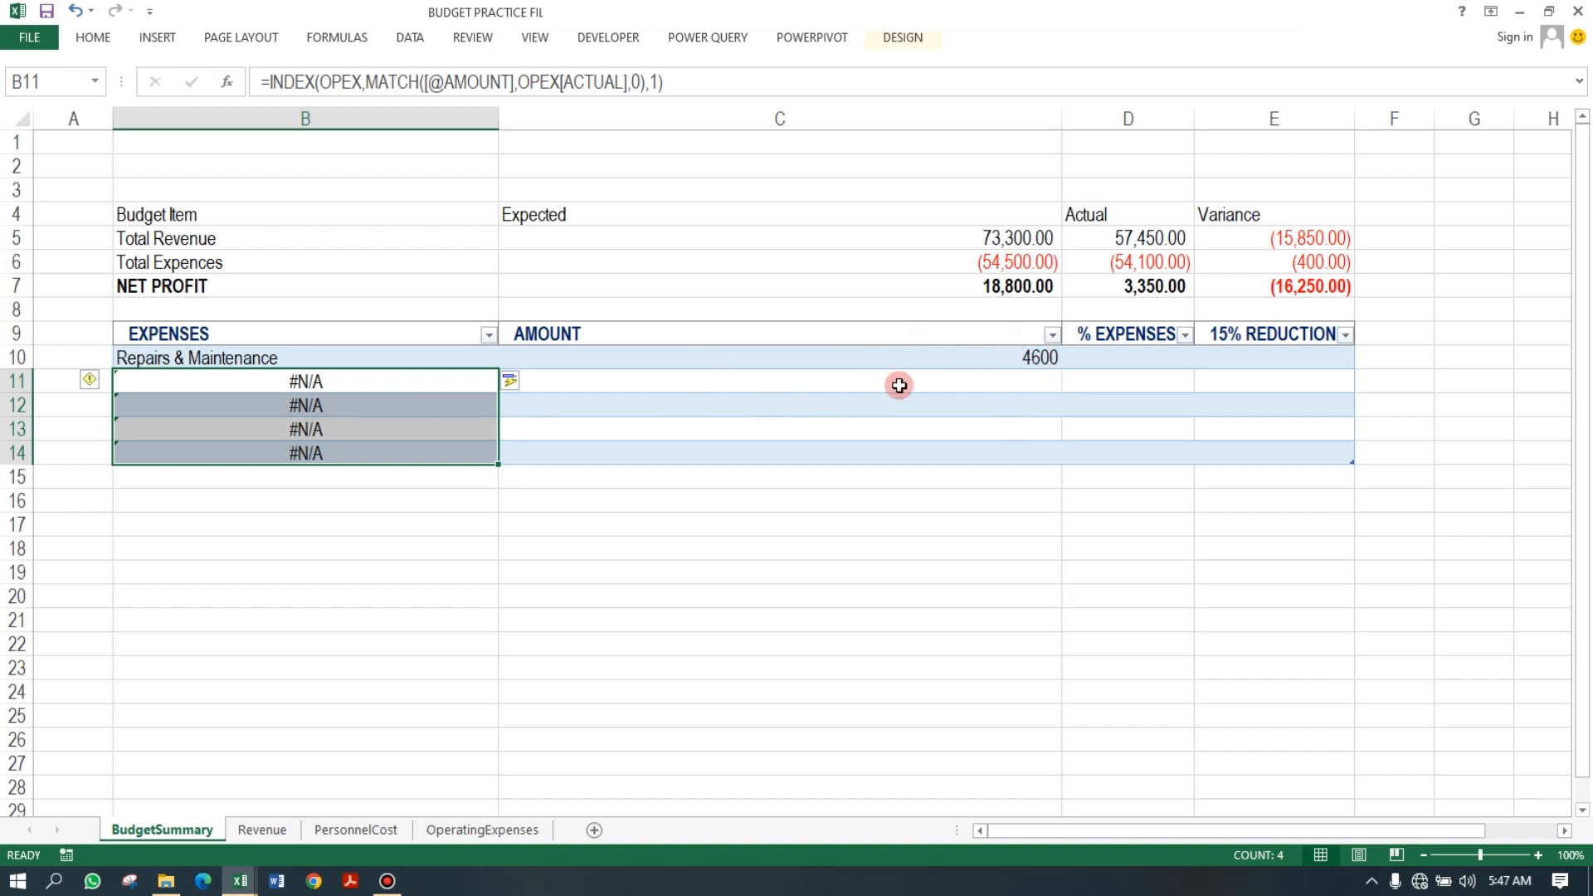
left_click(658, 382)
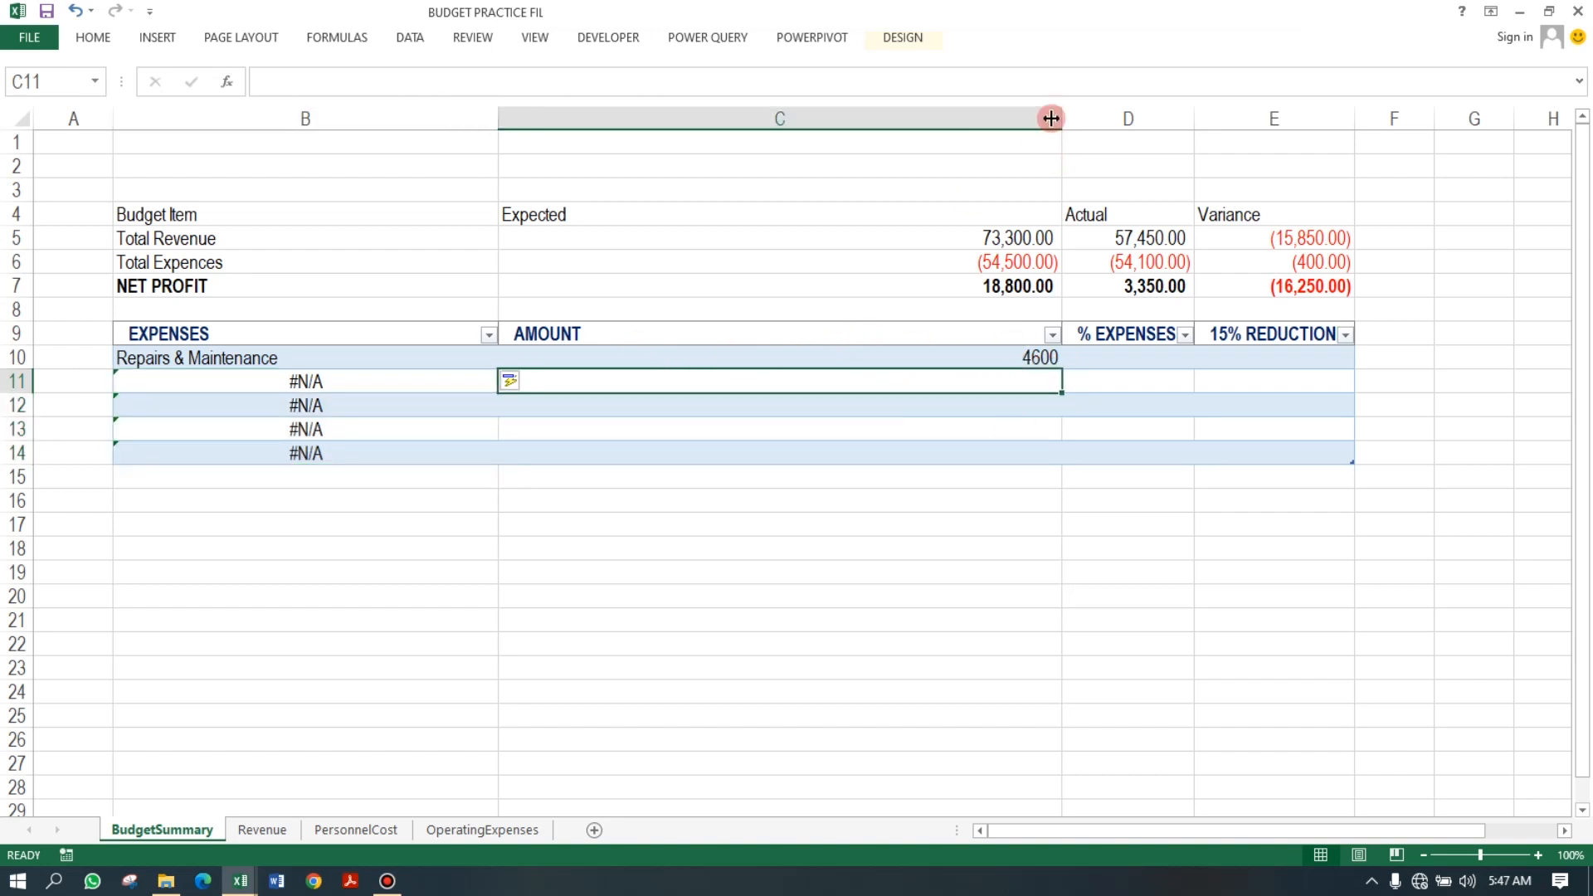
left_click_drag(1061, 119, 957, 118)
double_click(959, 119)
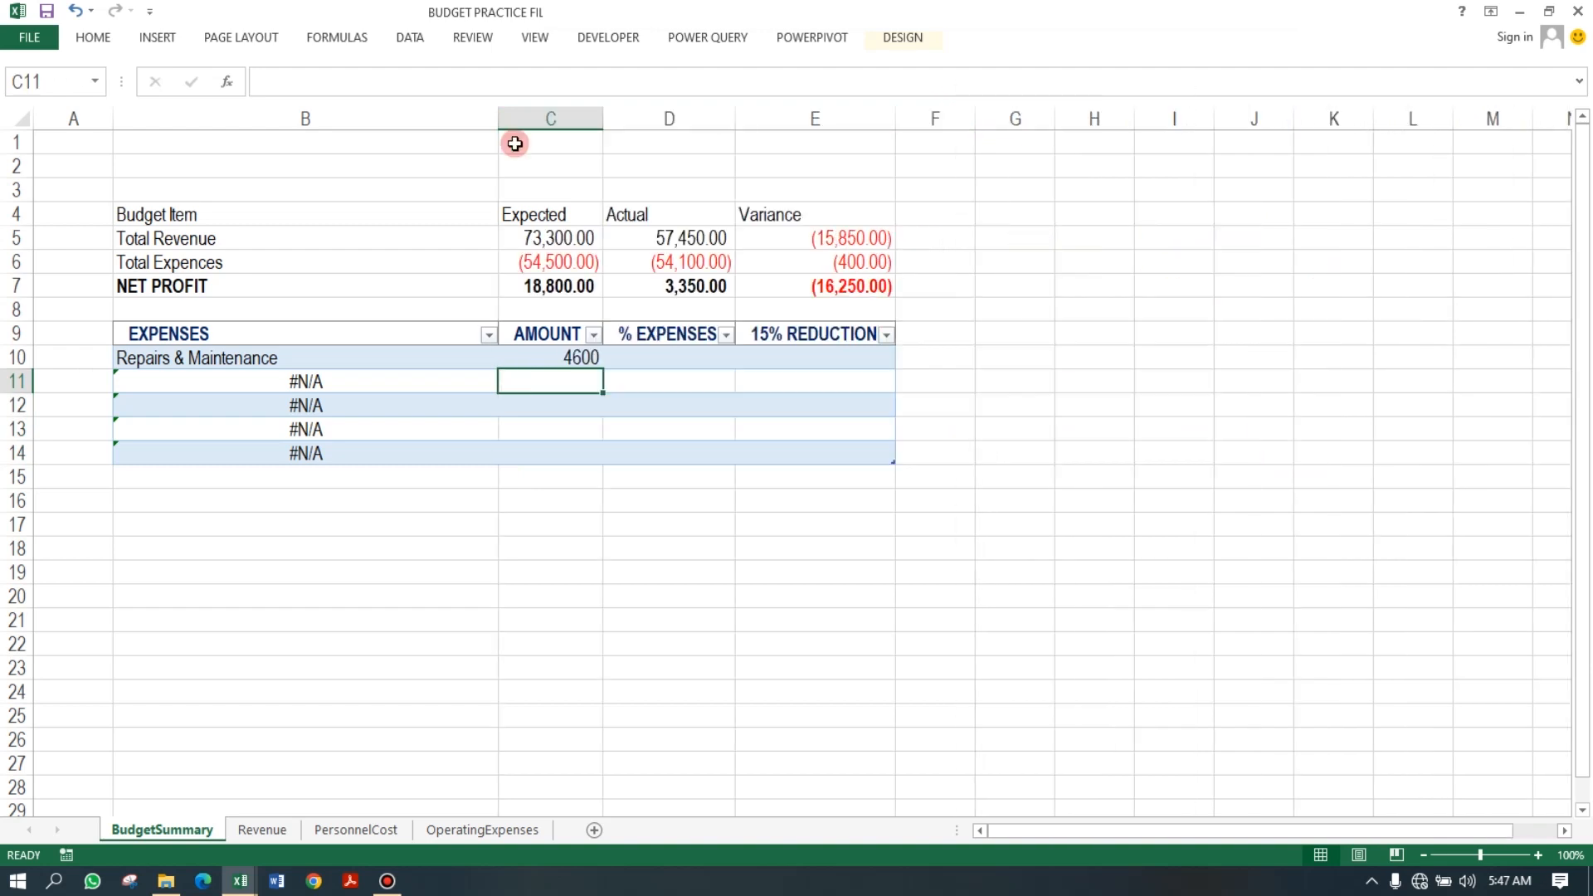
double_click(494, 117)
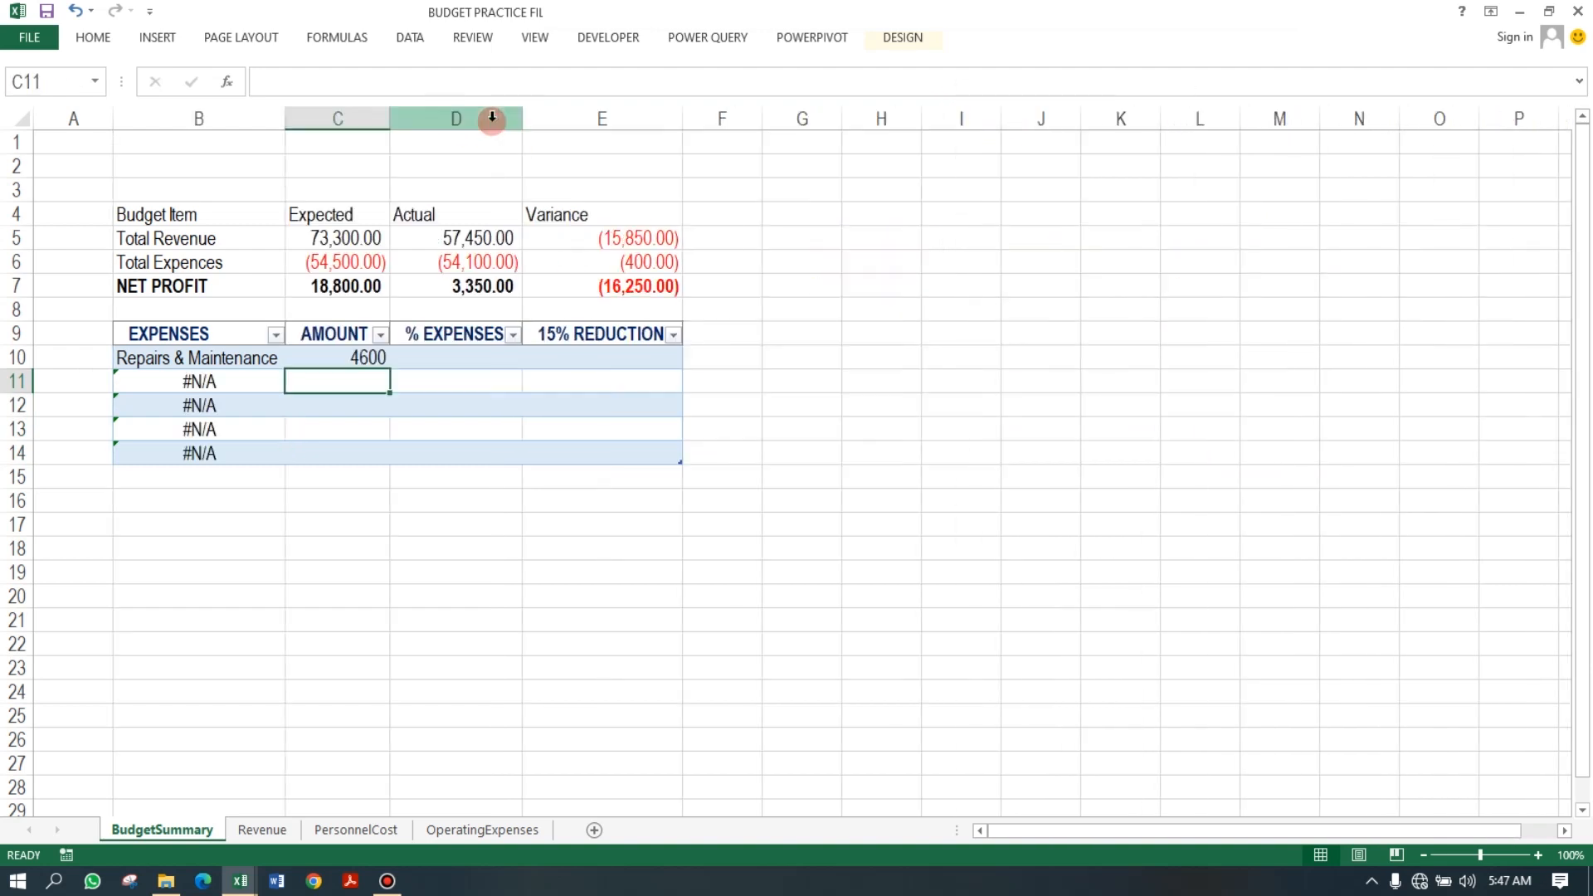
On OperatingExpenses, set the Supplies actual amount to 5000.
left_click(222, 357)
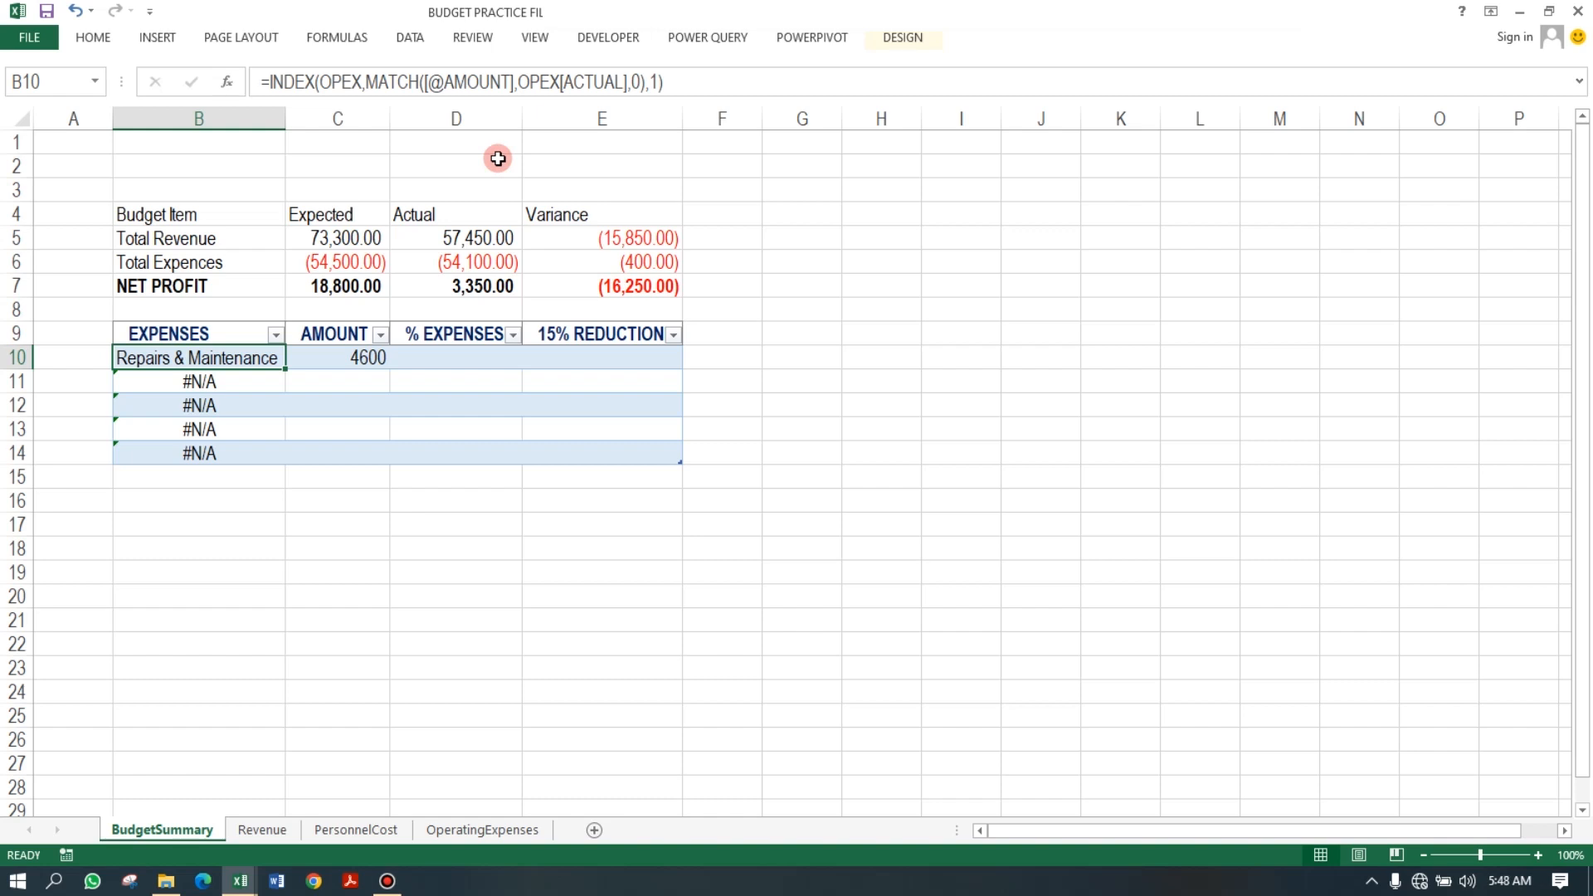
left_click(259, 379)
left_click(256, 359)
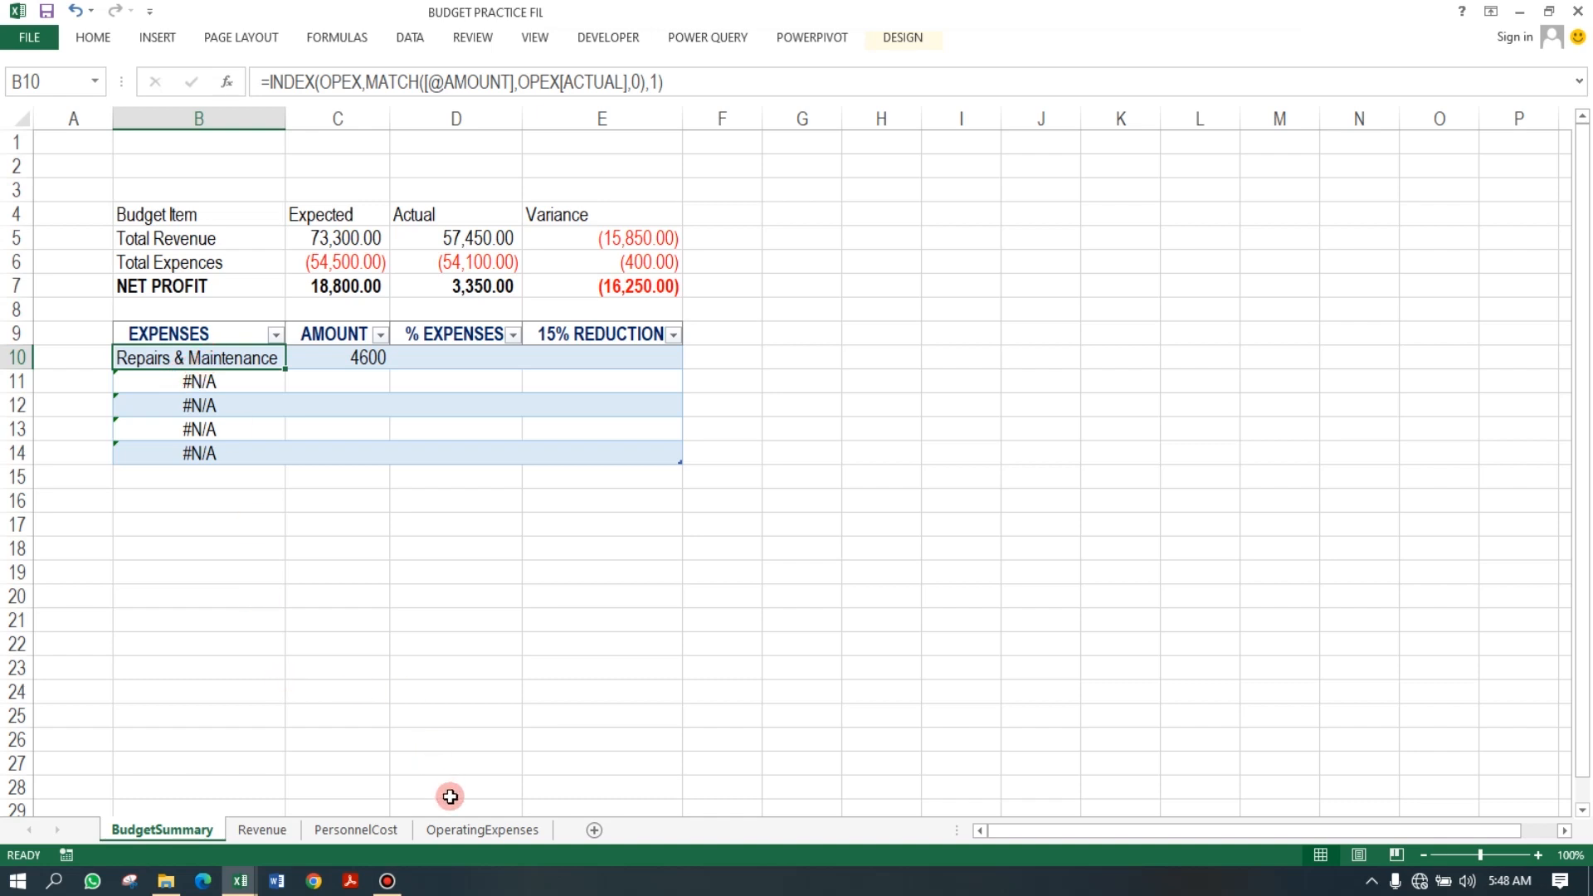
left_click(475, 832)
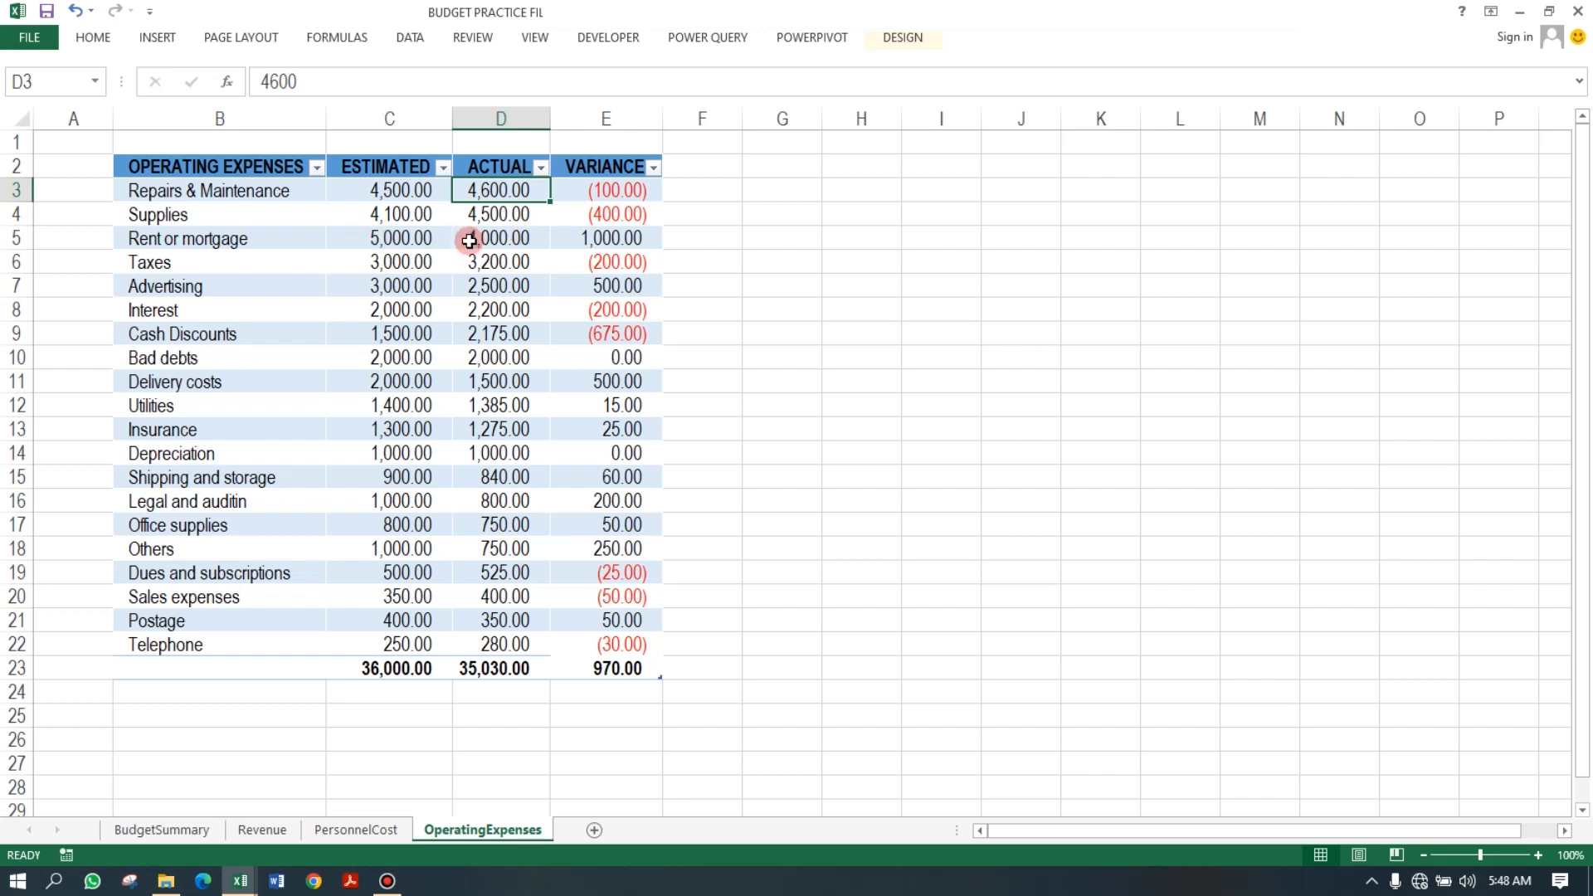
left_click(491, 217)
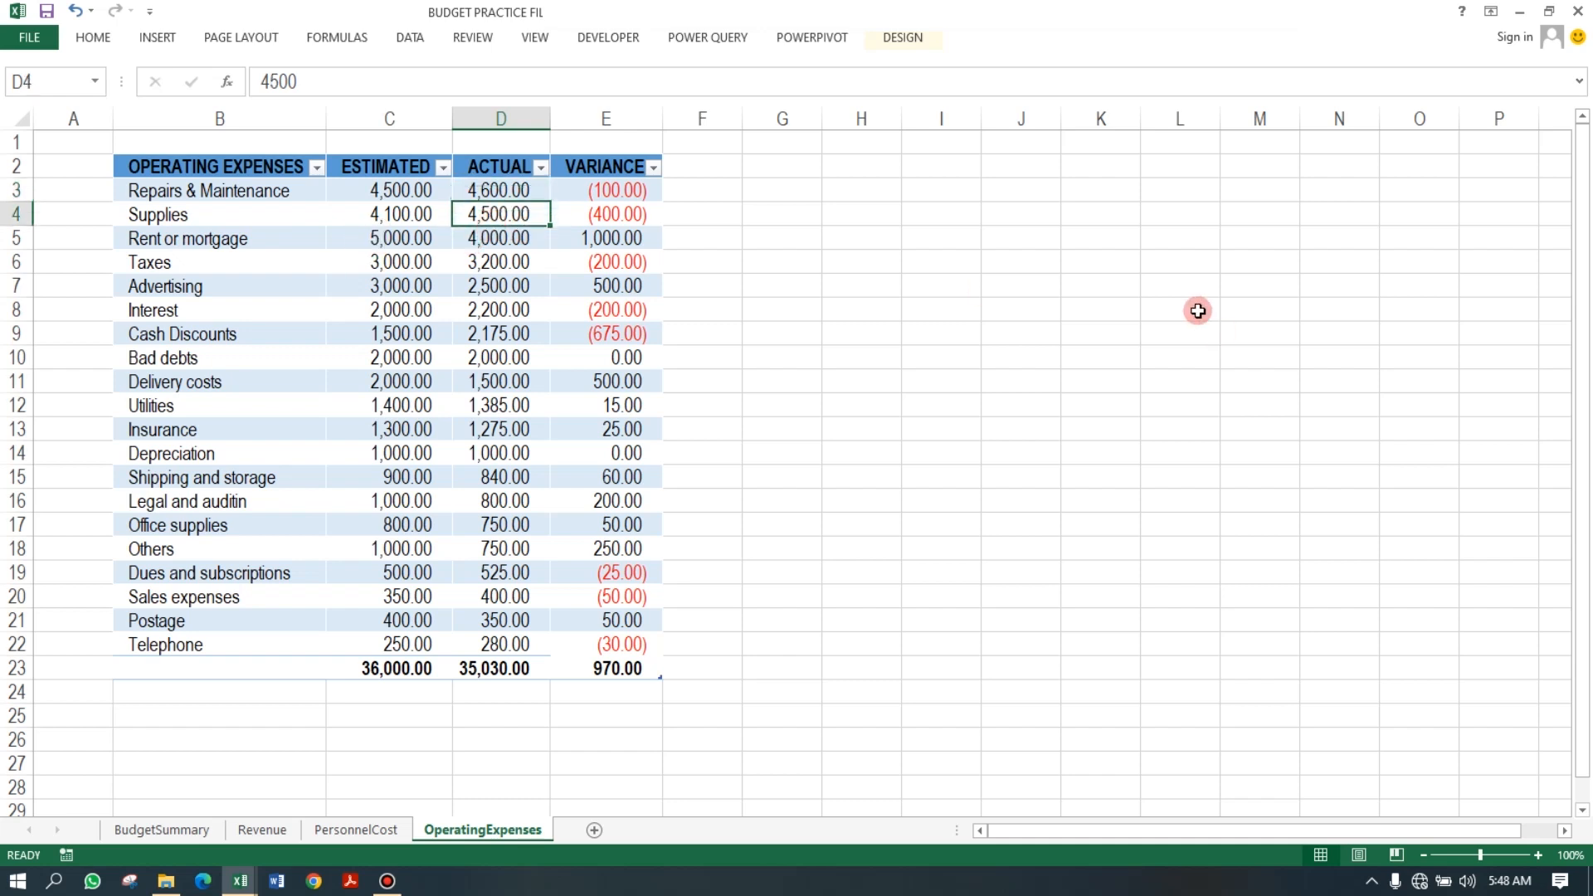
type("50000")
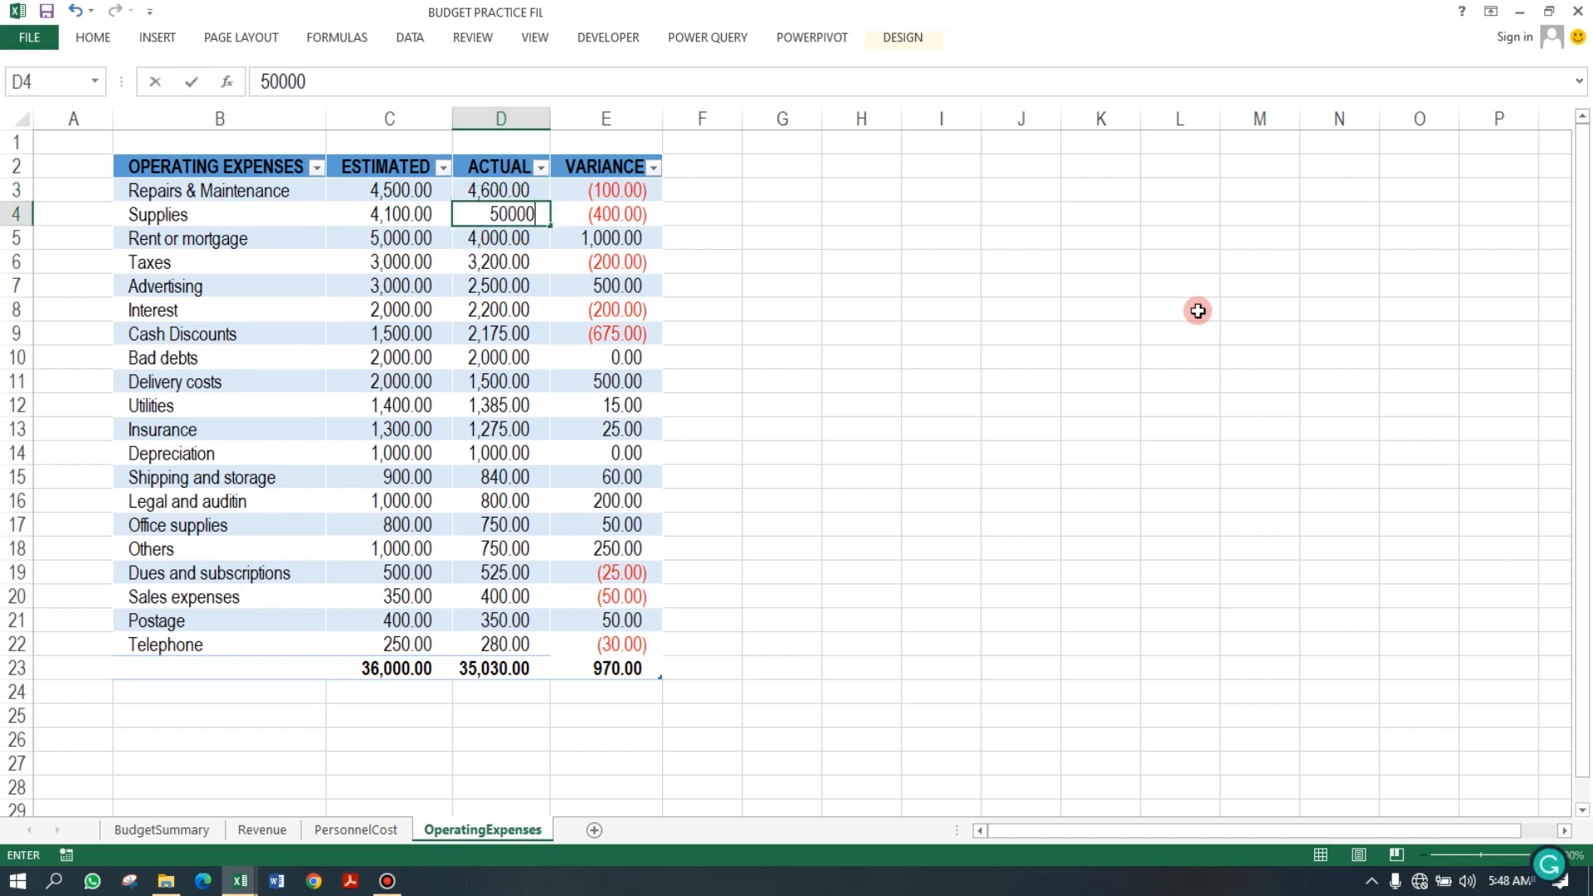
key("BackSpace")
key("Return")
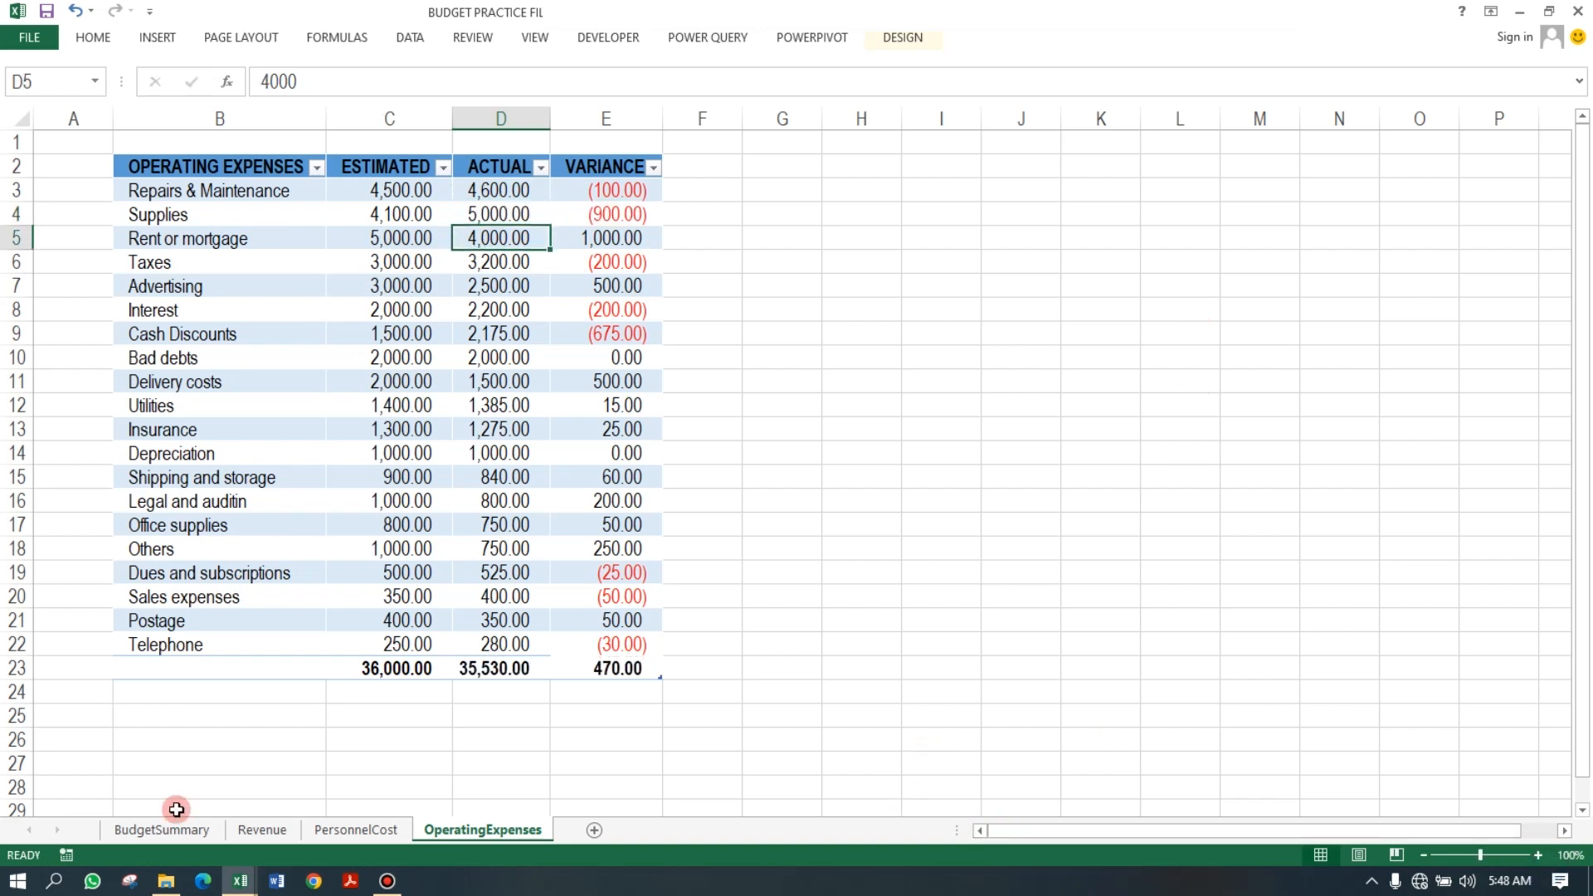
On BudgetSummary, fill C10's LARGE formula down through C14.
left_click(170, 830)
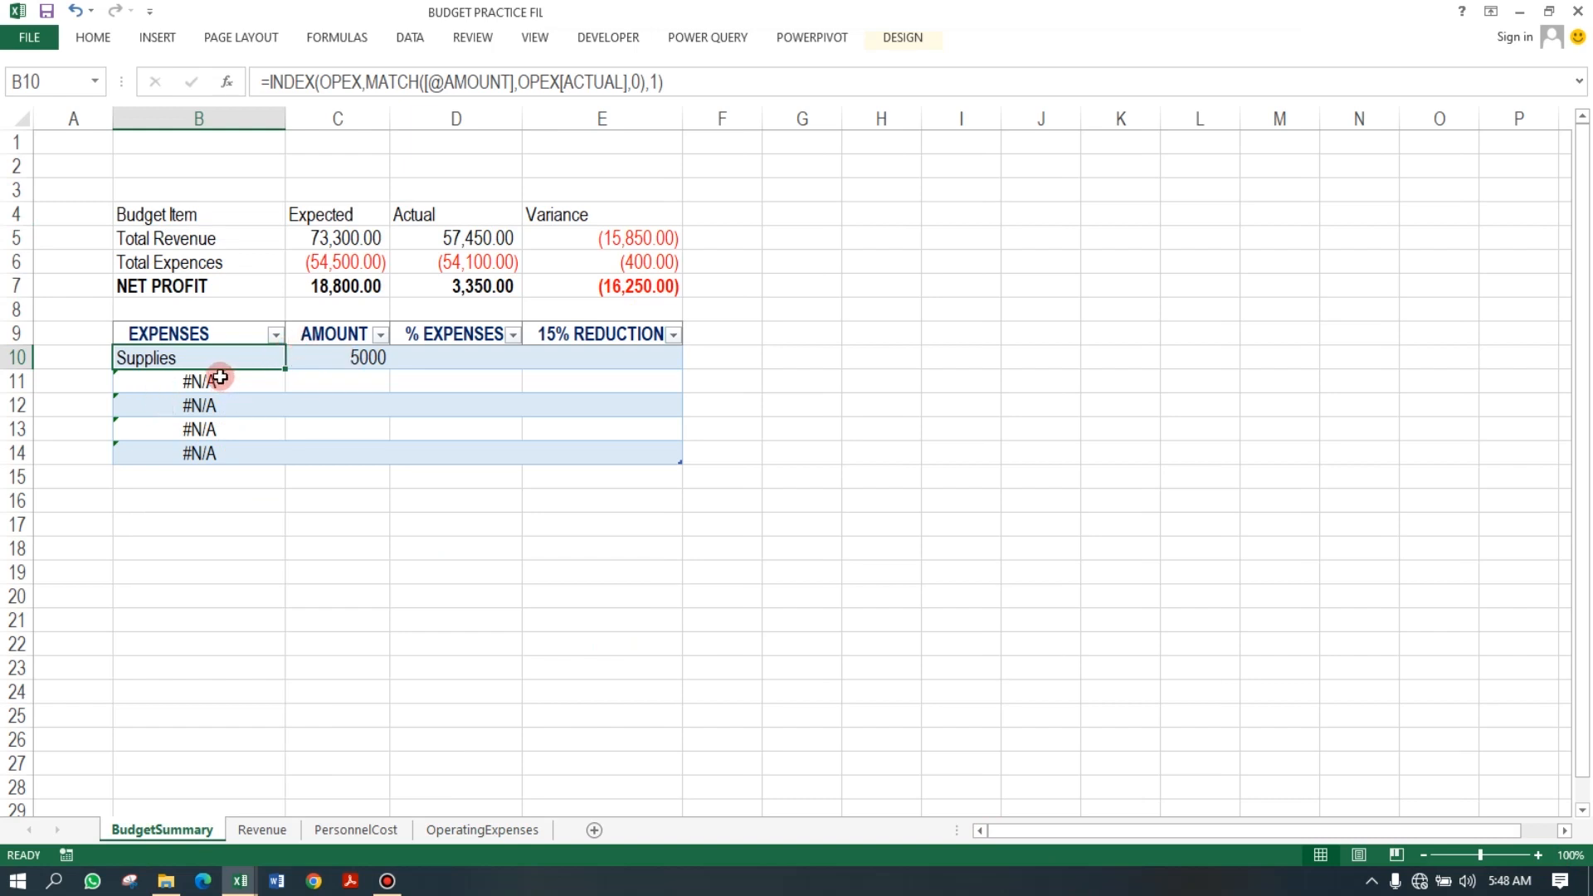
left_click(362, 360)
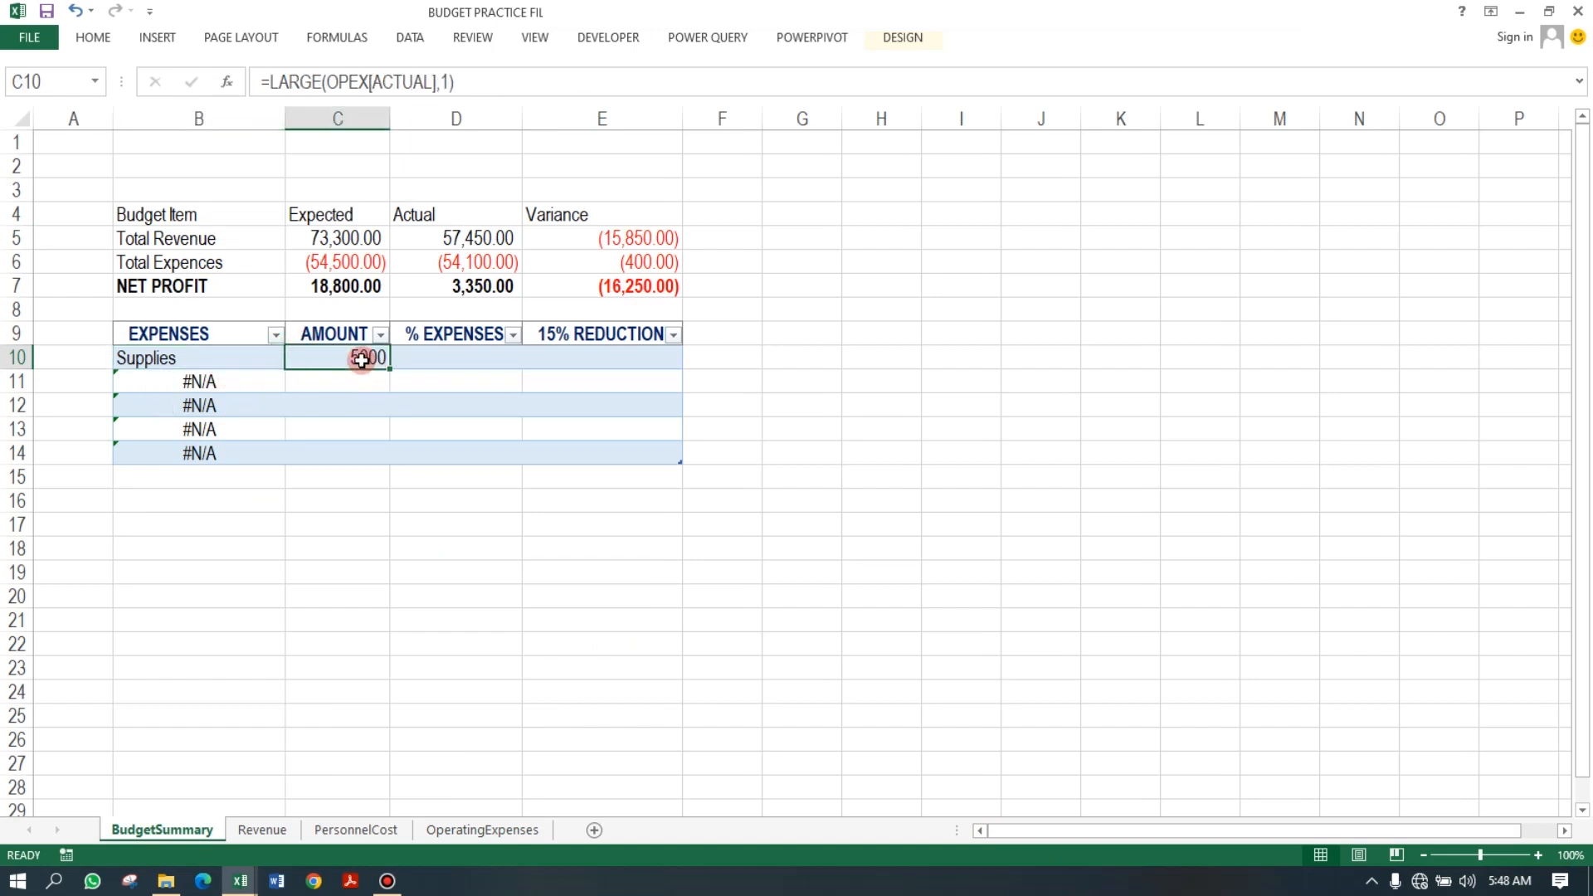
left_click_drag(388, 369, 379, 455)
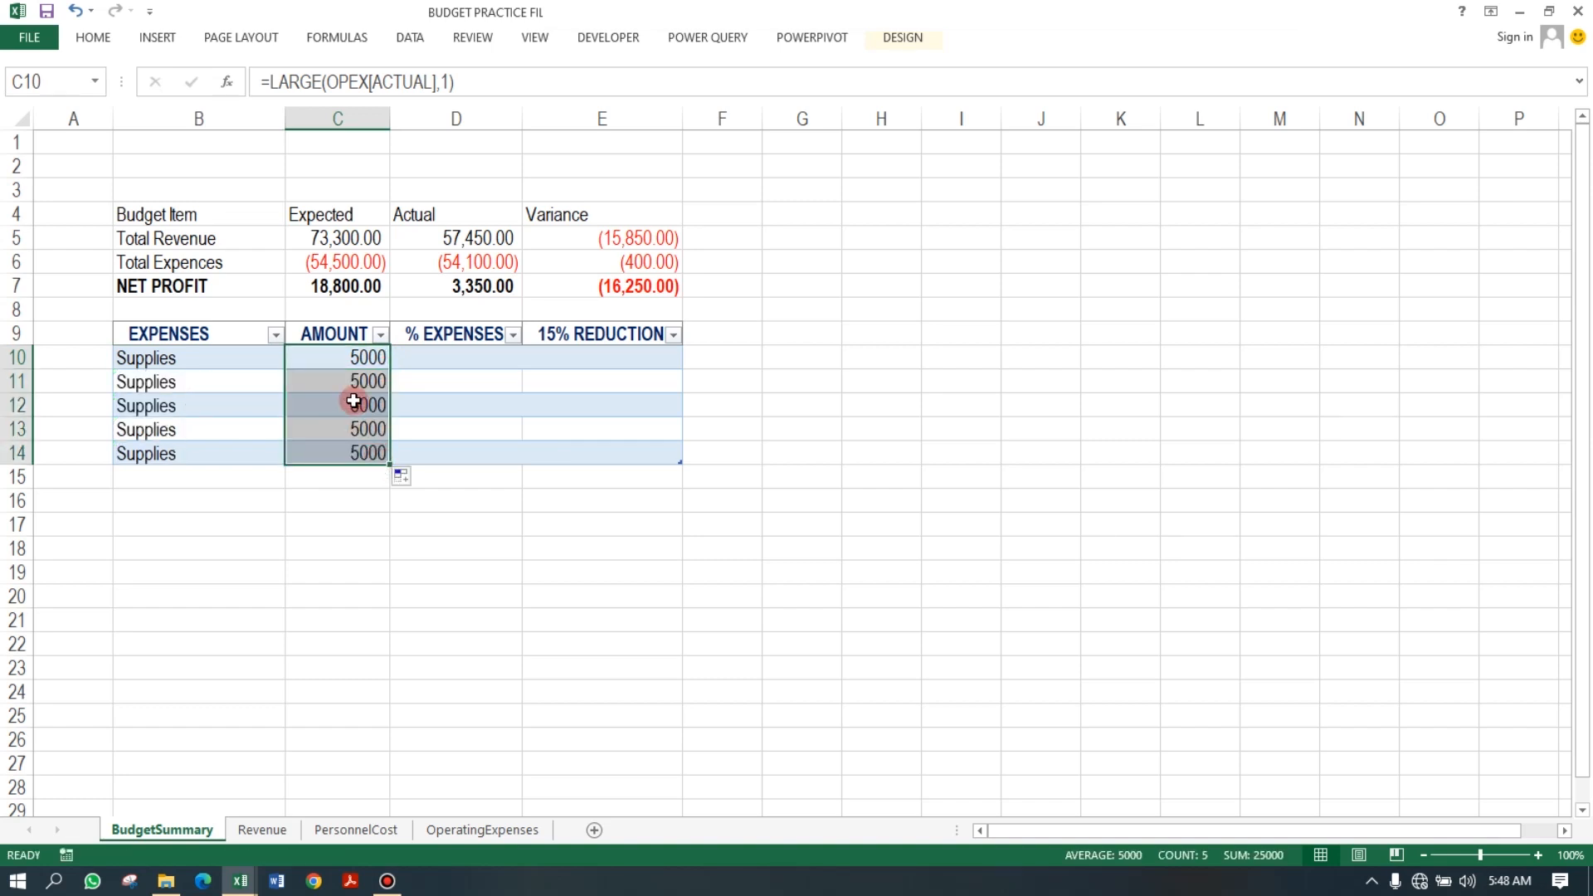
Change C11's formula to =LARGE(OPEX[ACTUAL],2) and undo the automatic fill of the whole column.
left_click(371, 381)
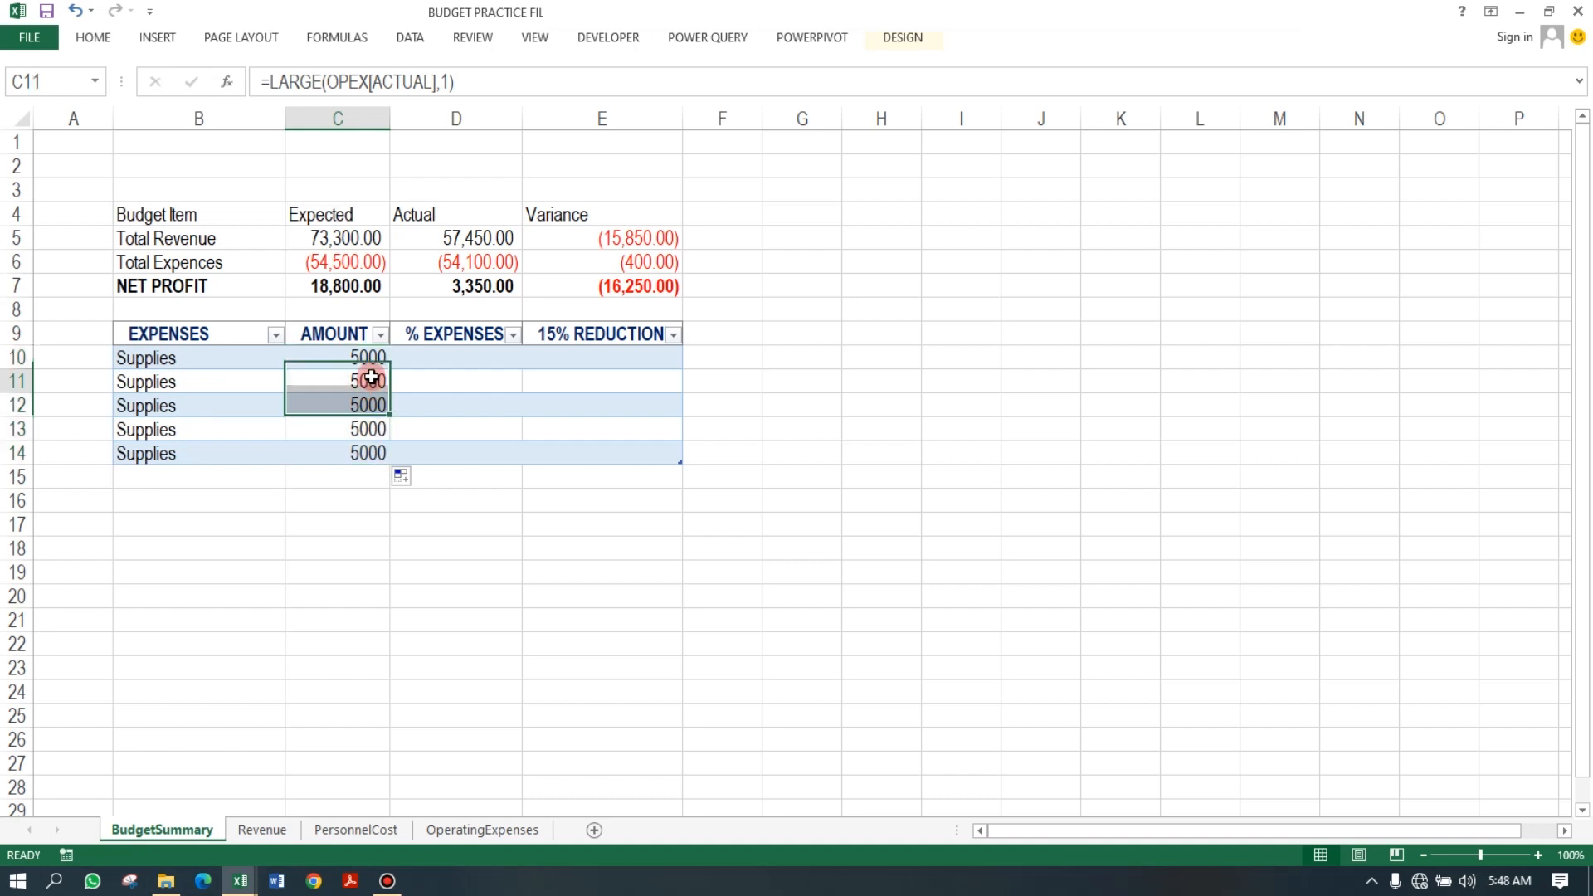
left_click(449, 84)
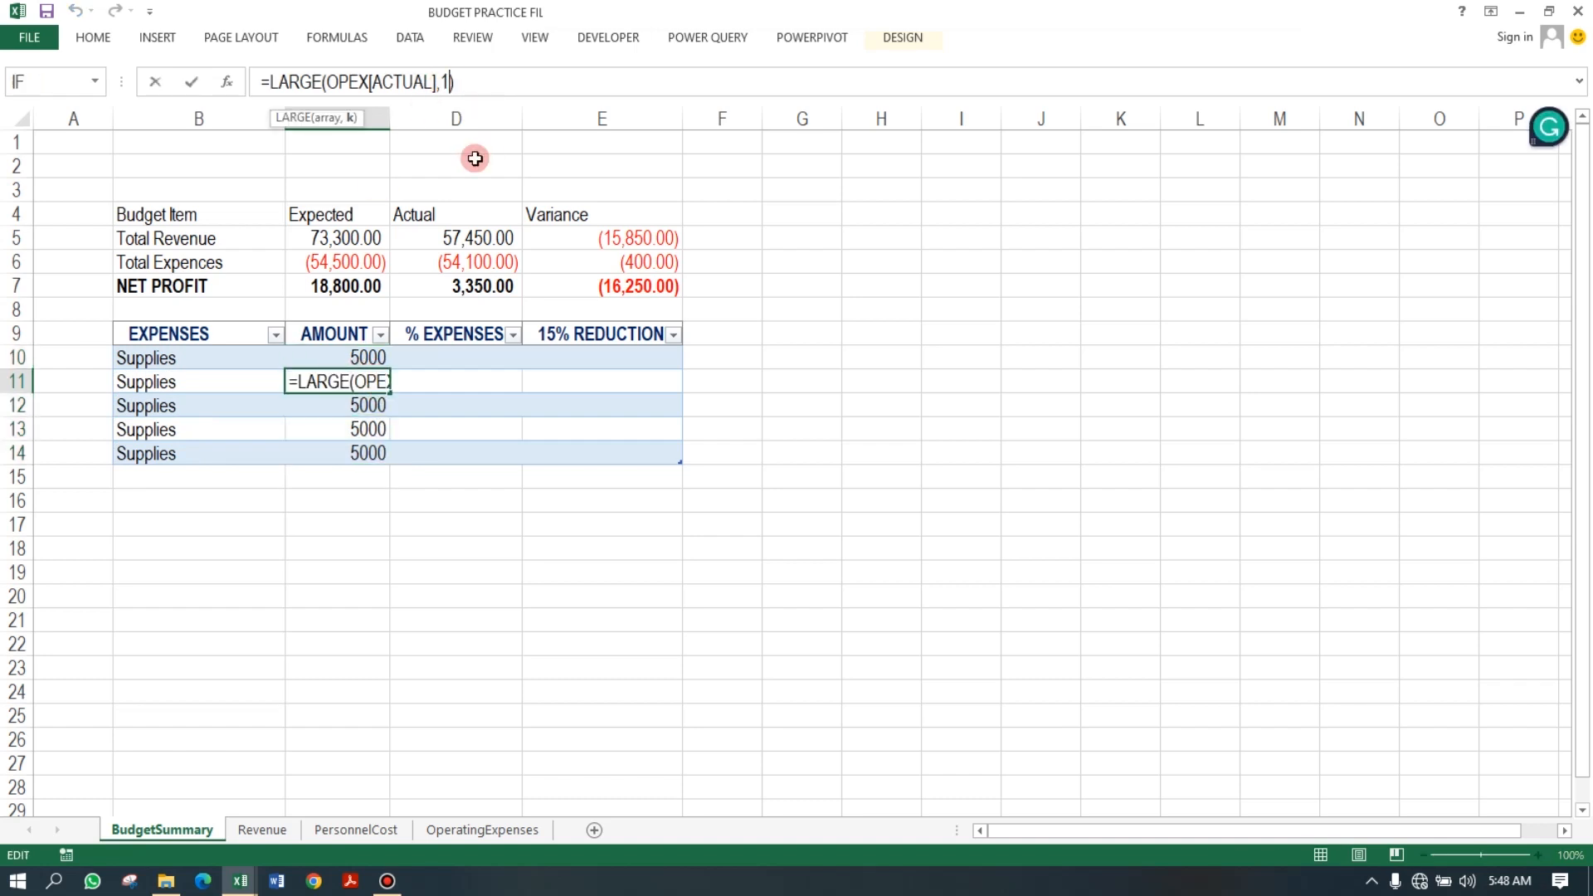
key("BackSpace")
type("2")
key("Return")
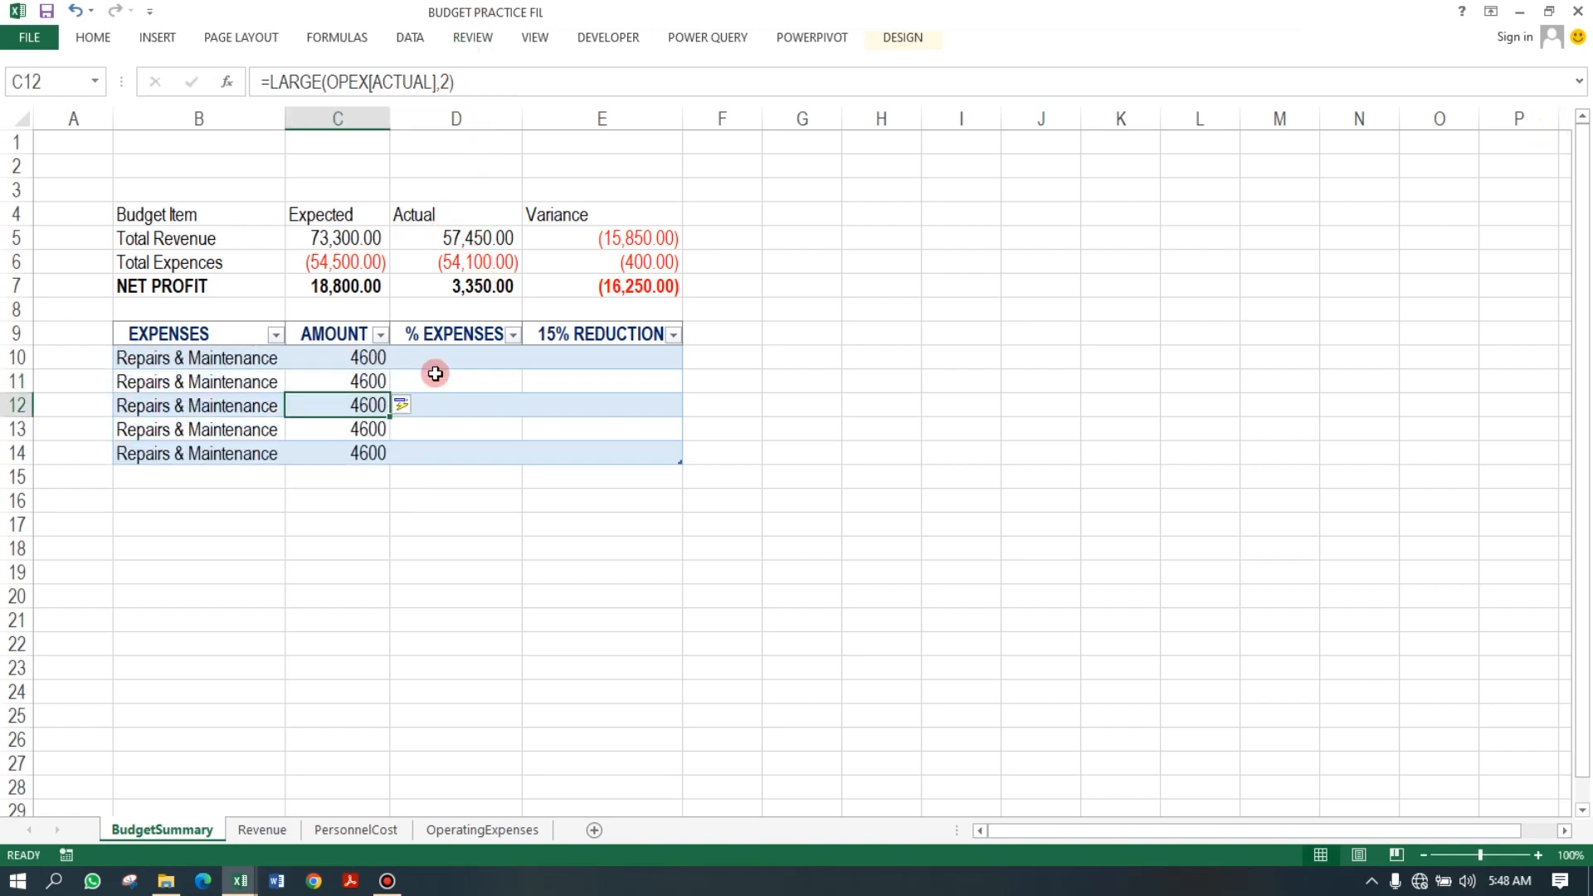
key("ctrl+z")
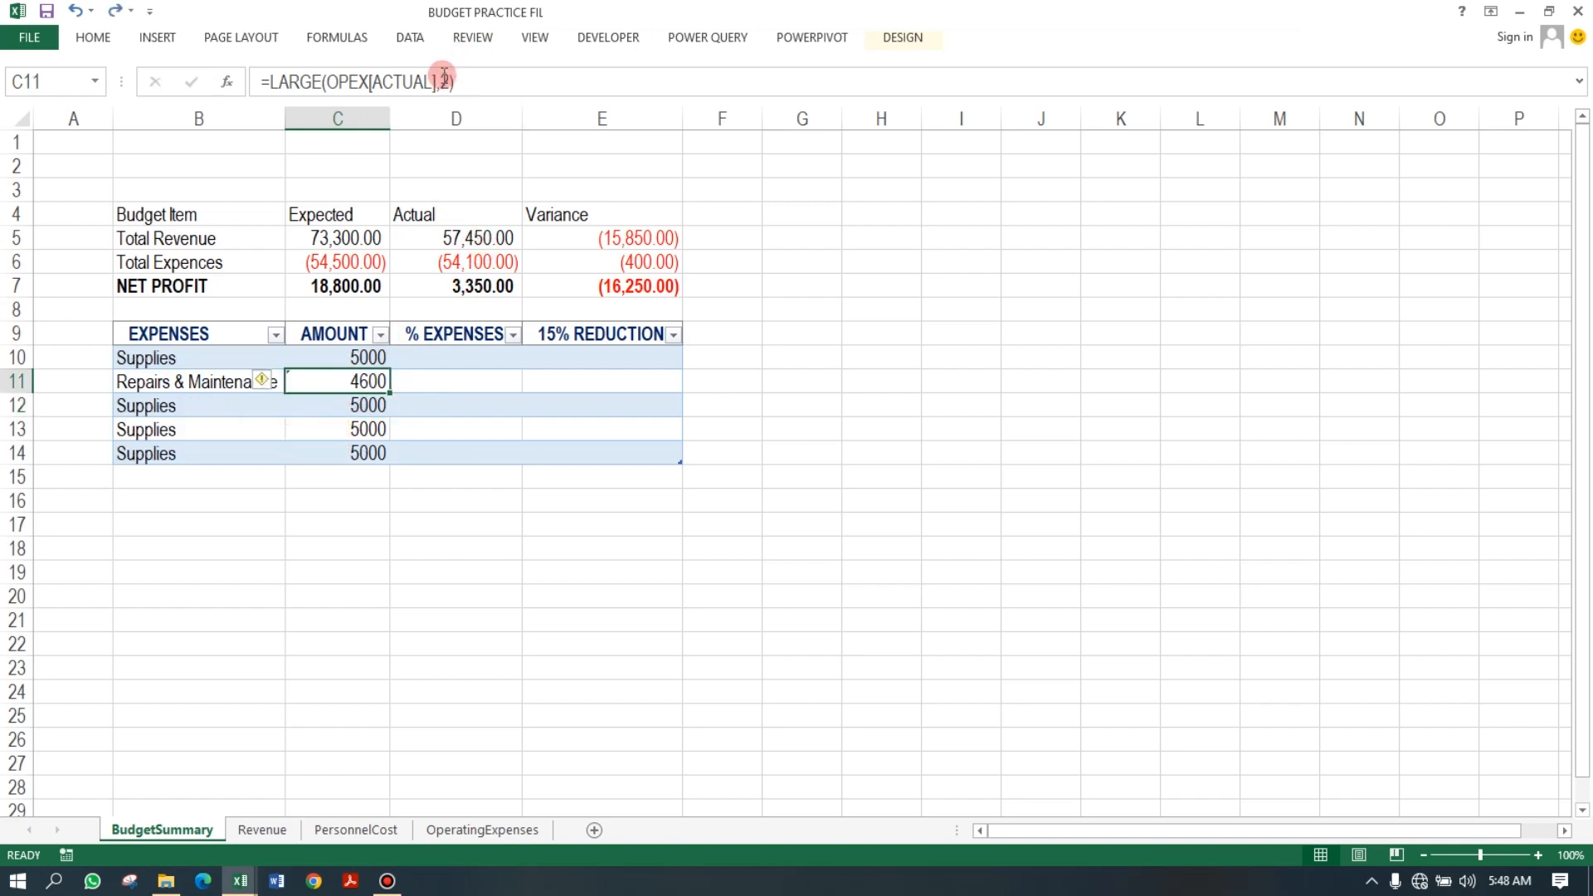
Change C12's formula to =LARGE(OPEX[ACTUAL],3) to return the third-largest expense.
left_click(376, 403)
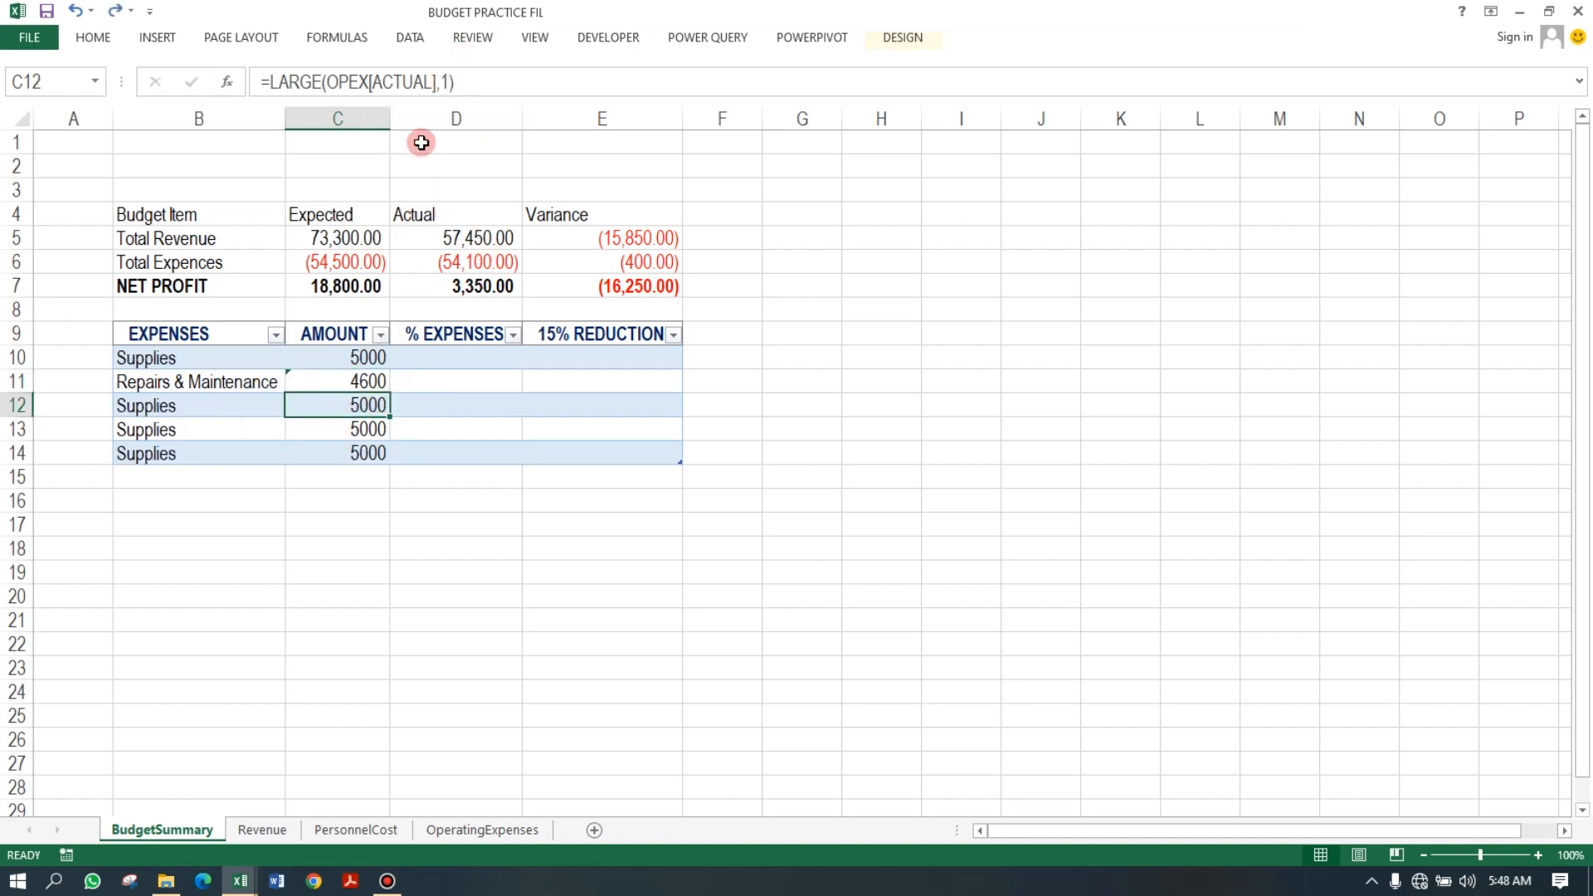
left_click(448, 82)
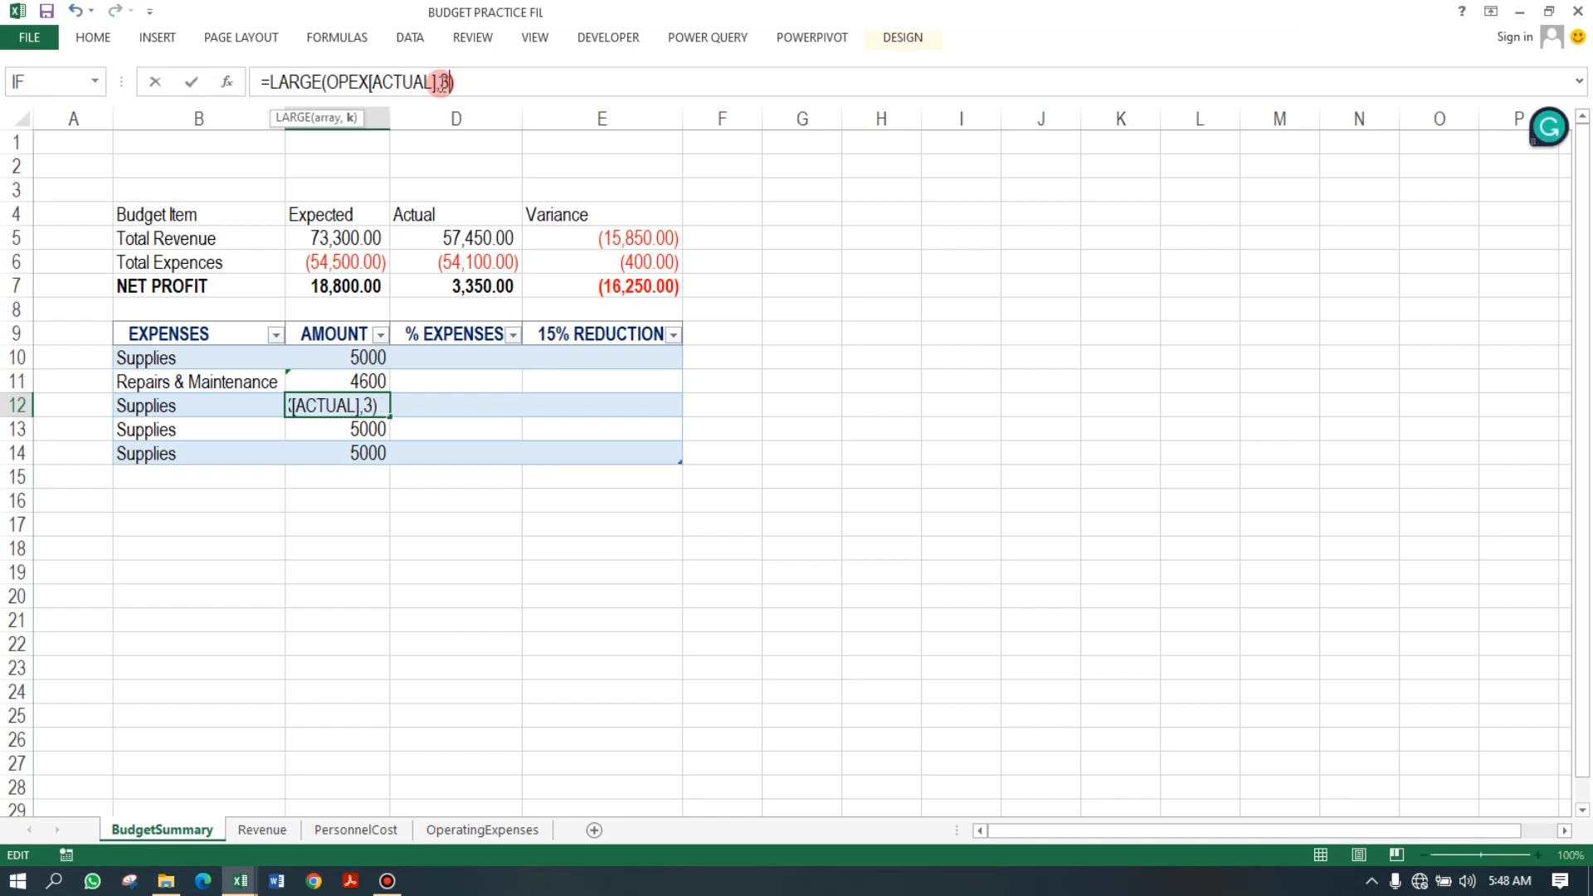
key("Return")
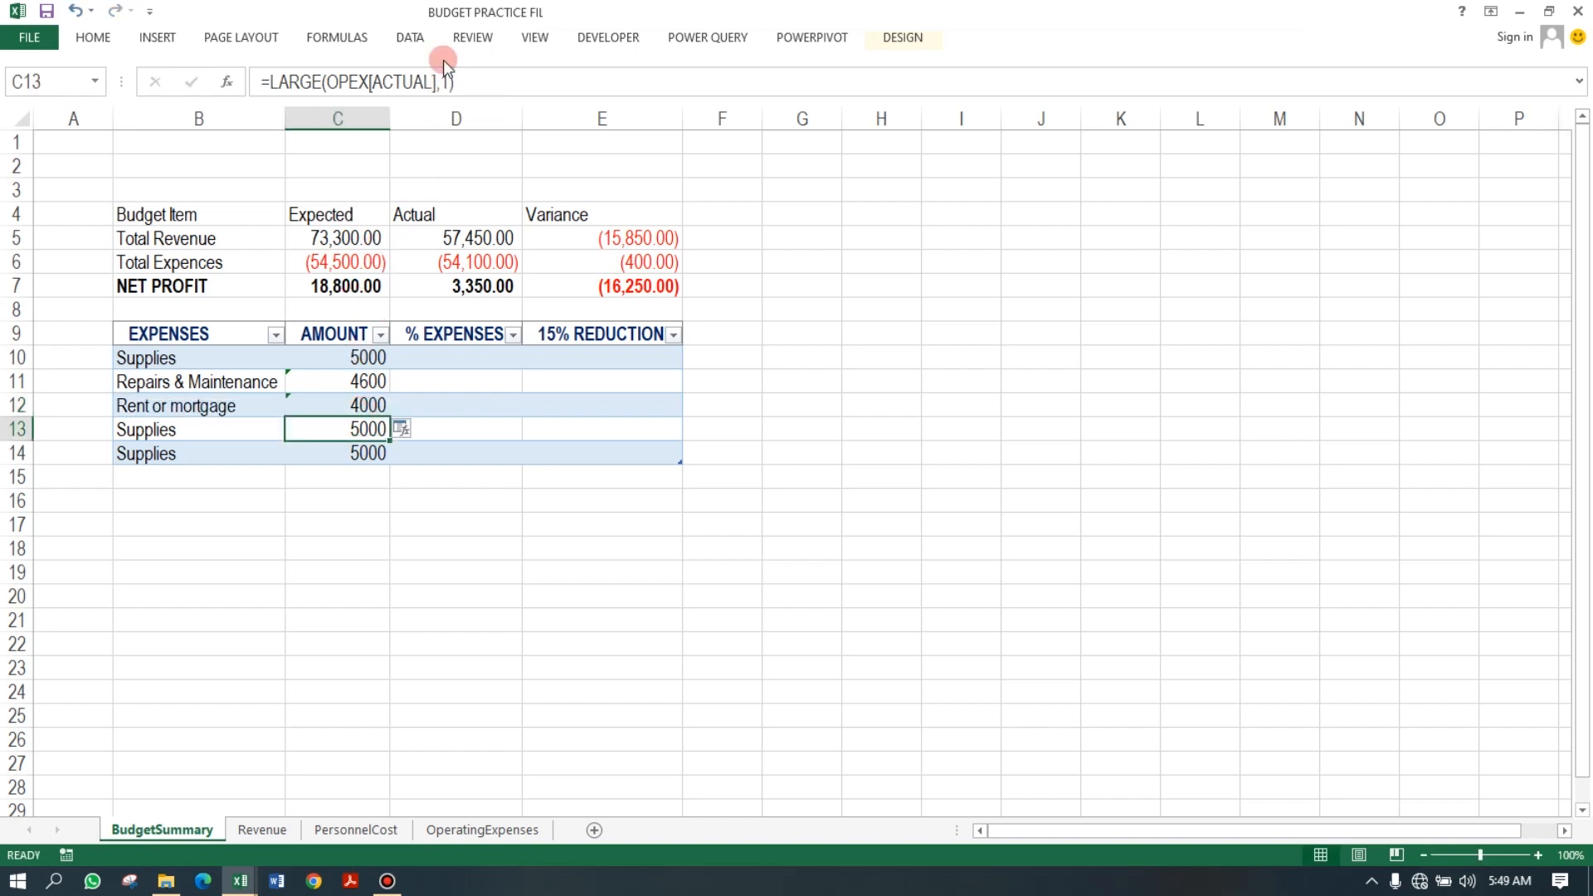
Change C13's formula to =LARGE(OPEX[ACTUAL],4) to return the fourth-largest expense.
left_click(384, 405)
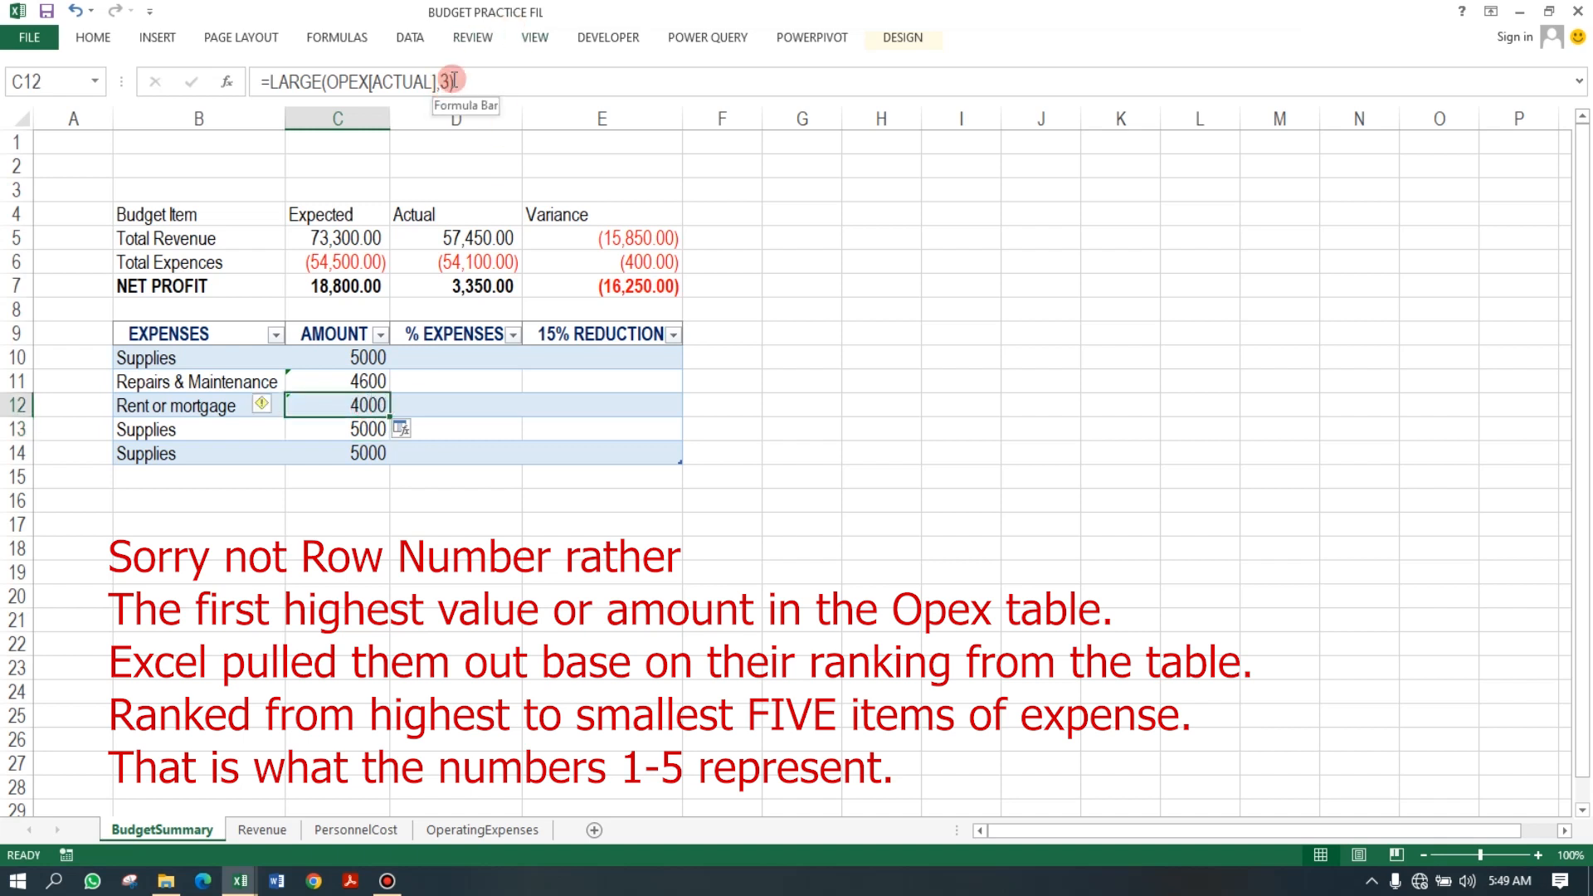
left_click(370, 430)
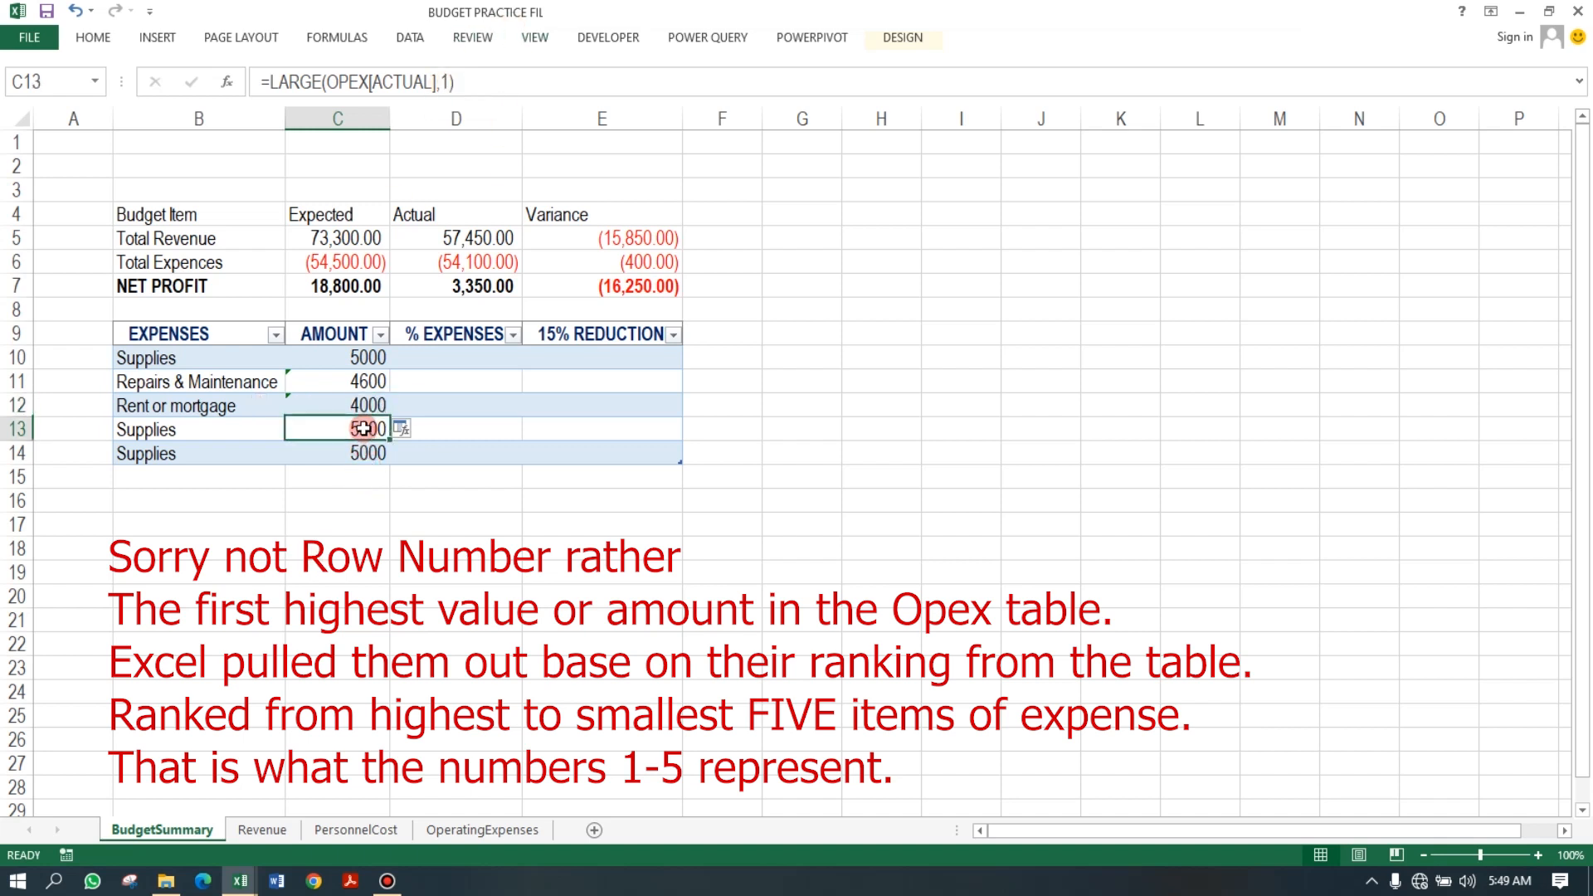
left_click(450, 80)
key("BackSpace")
type("4")
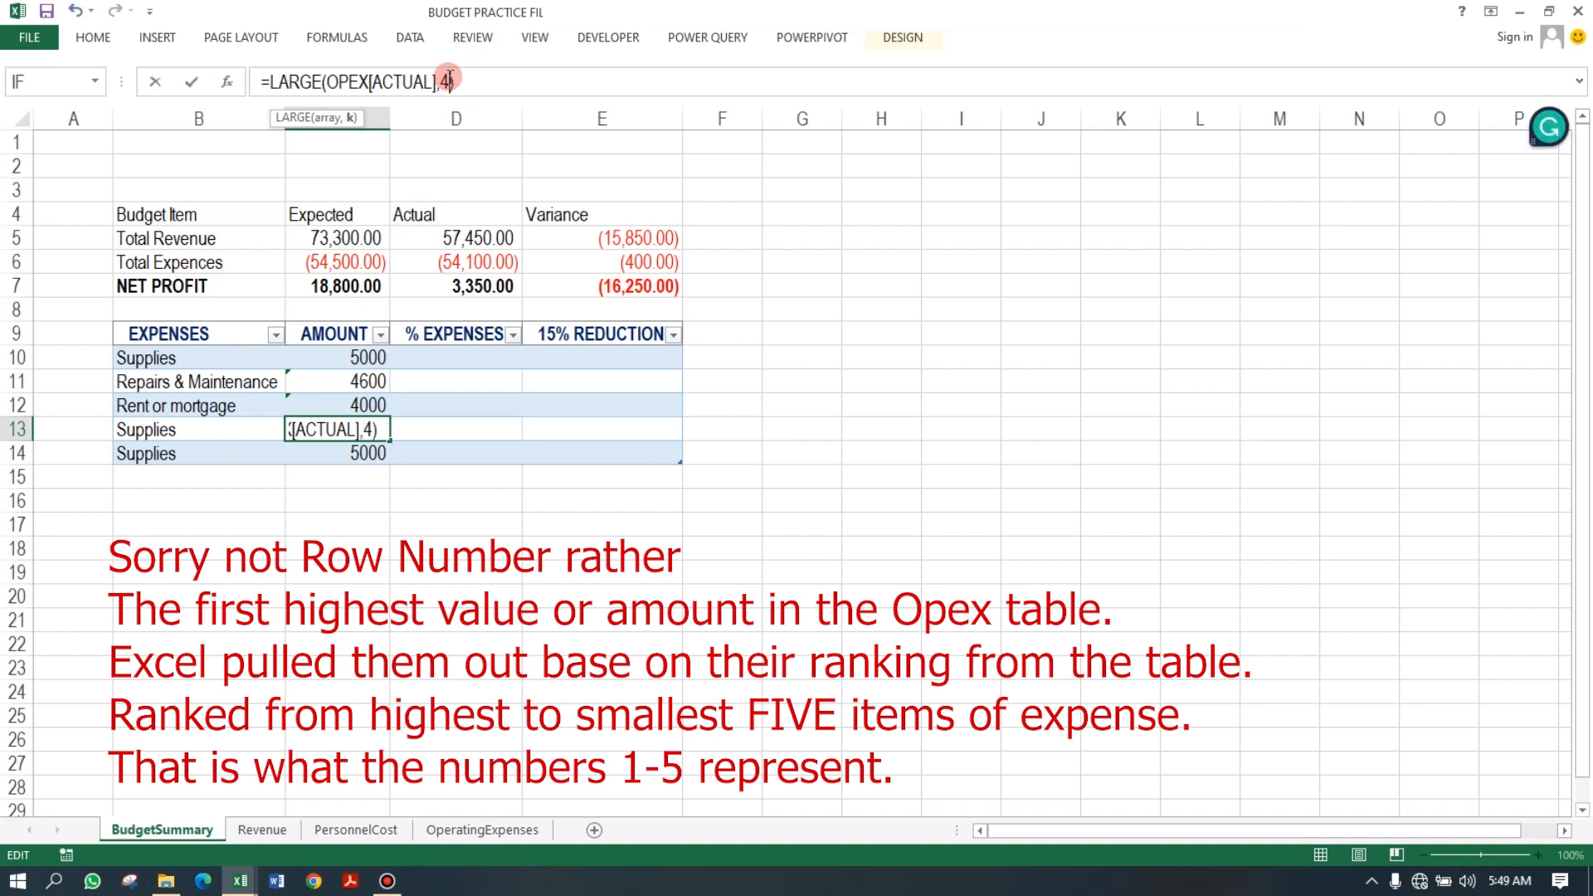
key("Return")
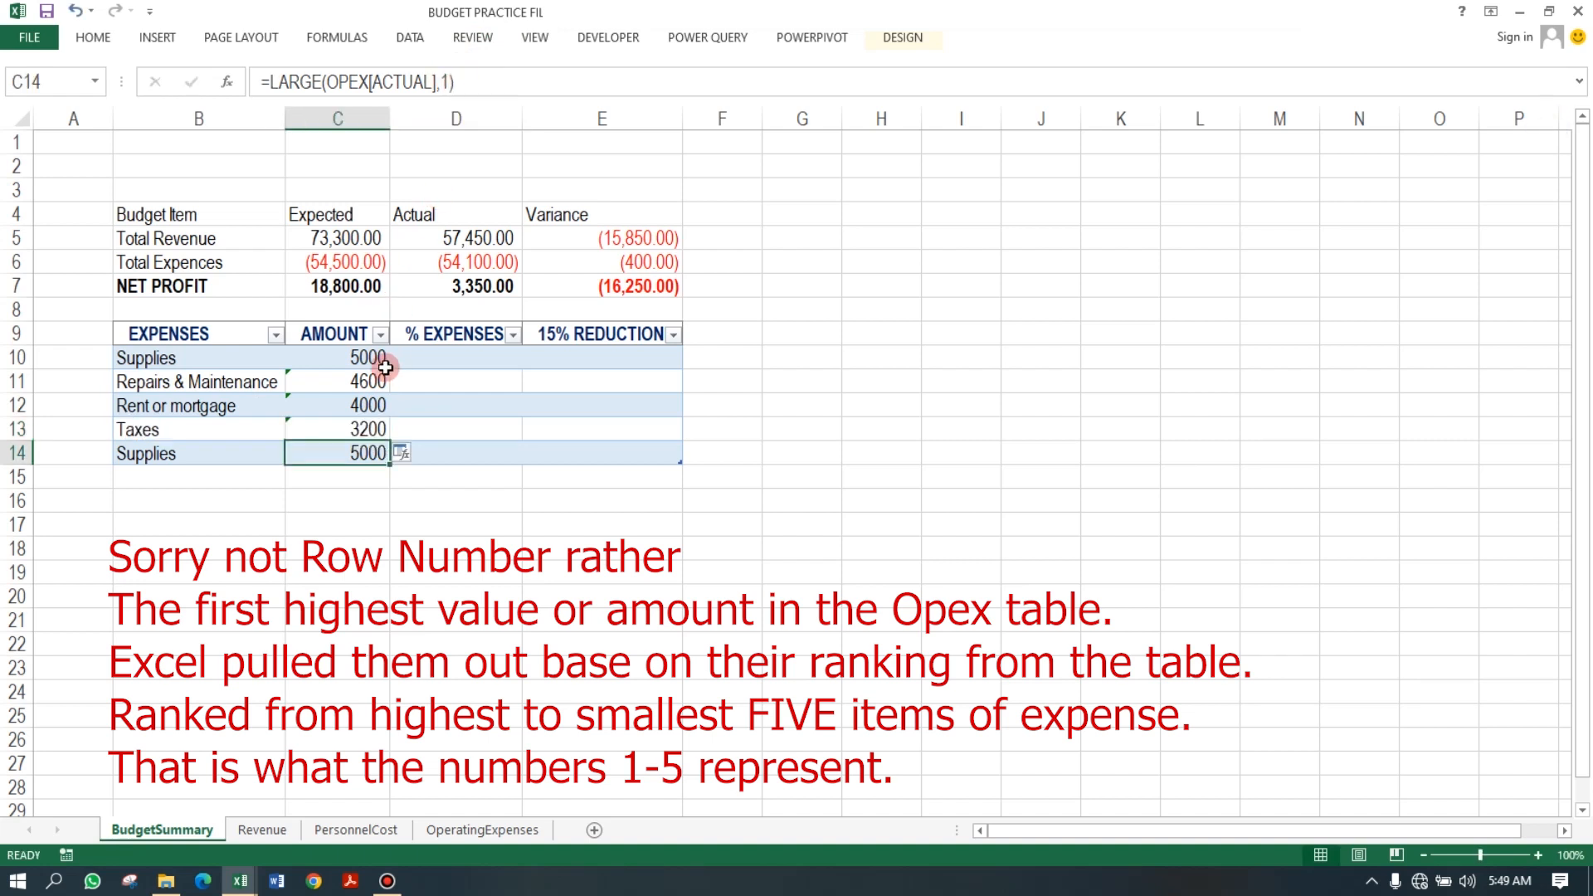
Change C14's formula to =LARGE(OPEX[ACTUAL],5) to return the fifth-largest expense.
left_click(436, 81)
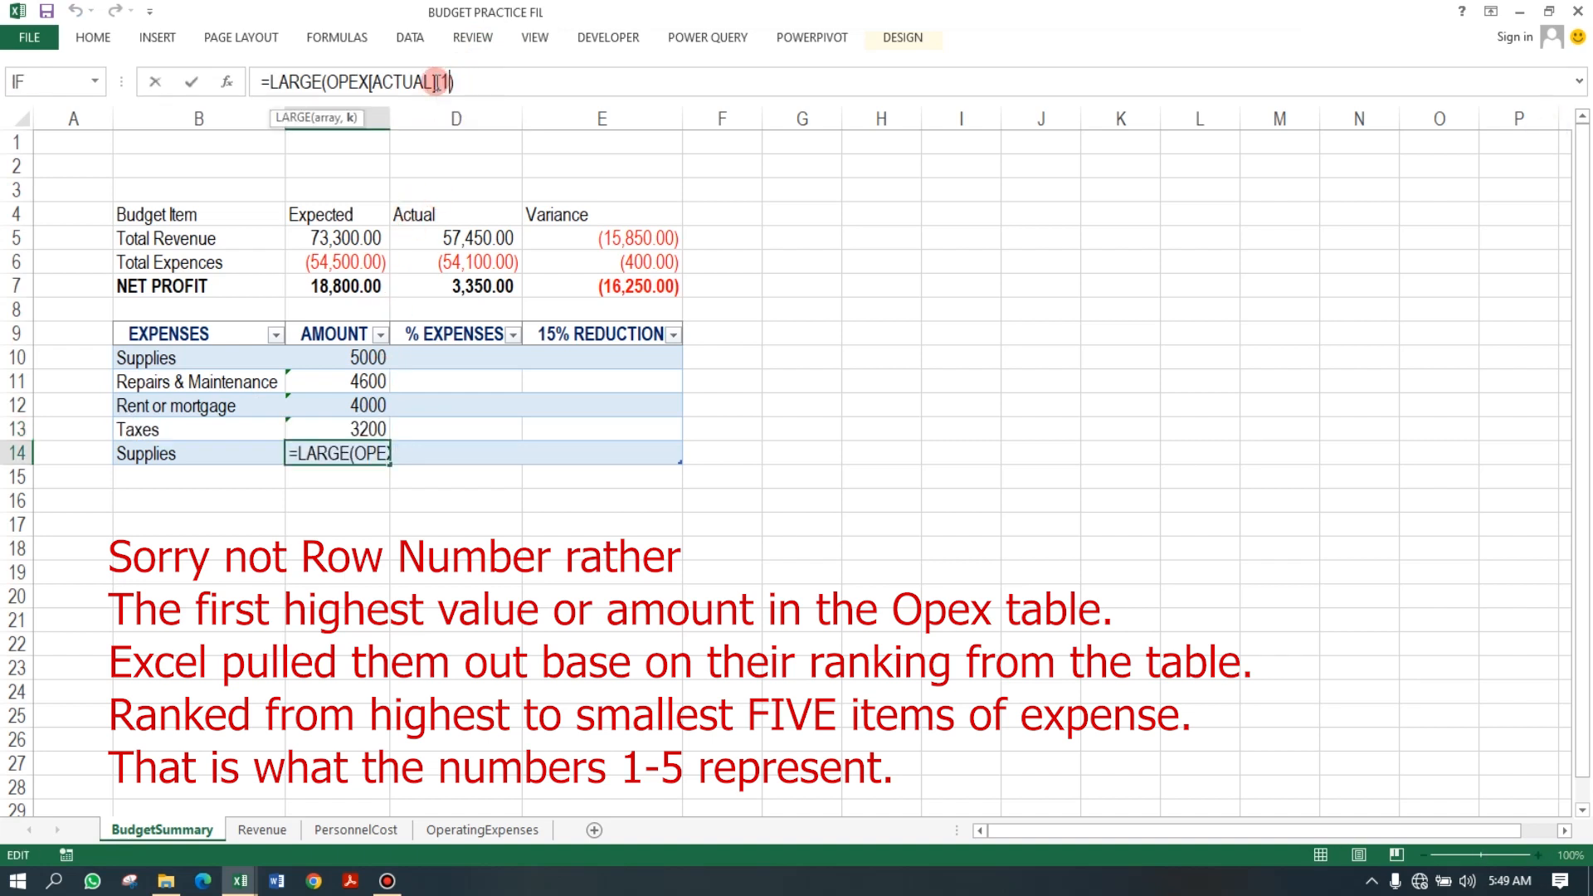
key("Delete")
type("5")
key("Return")
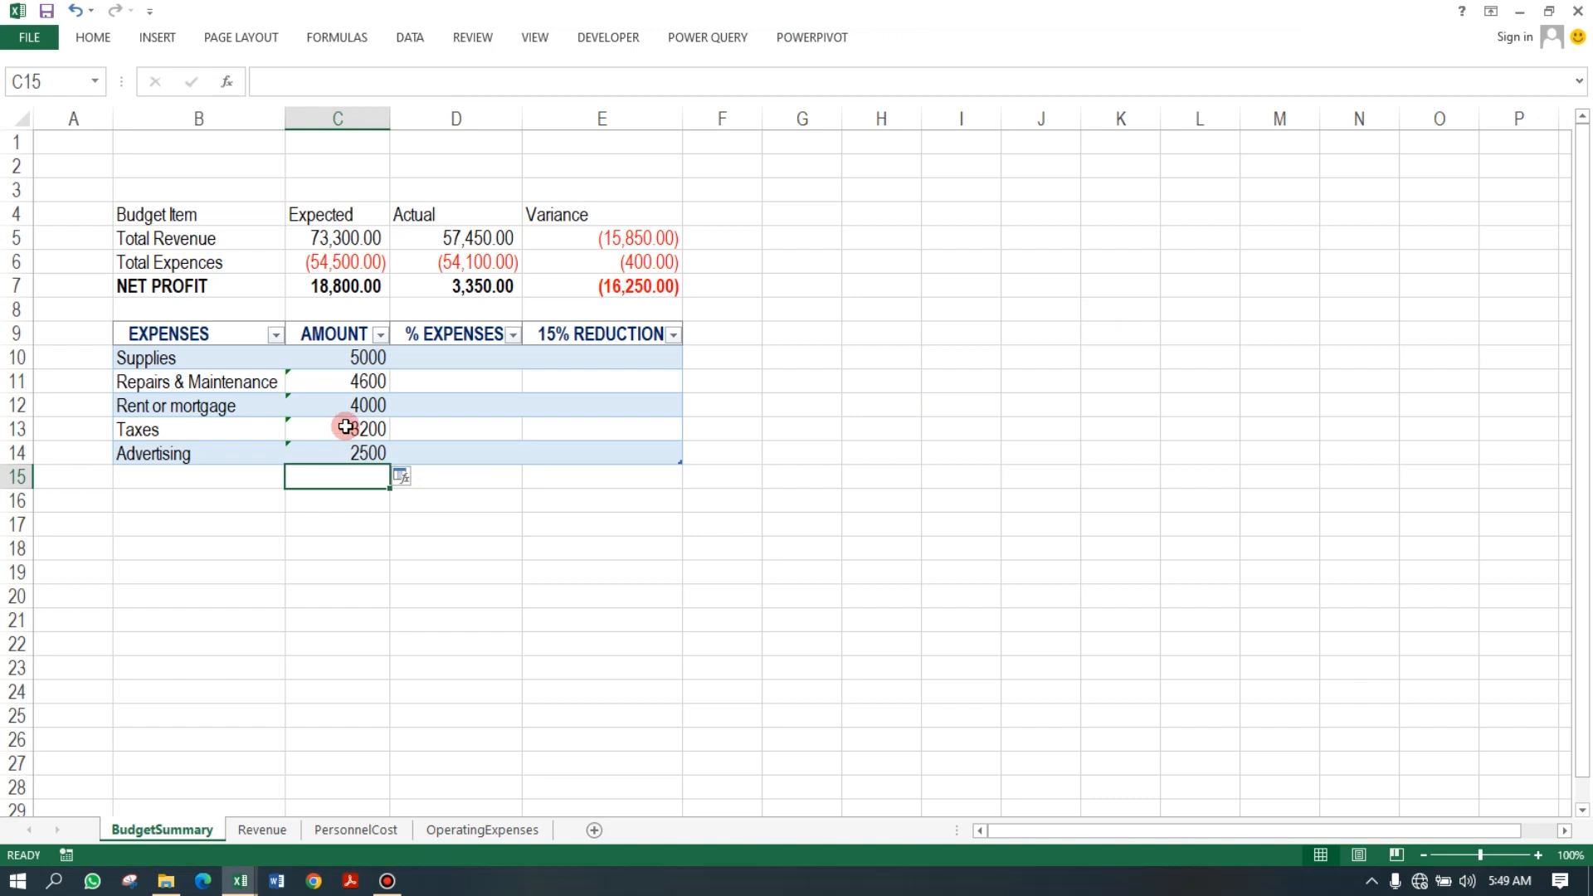
Ignore the inconsistent calculated column formula errors on the AMOUNT cells C11 through C14.
left_click_drag(182, 361, 366, 448)
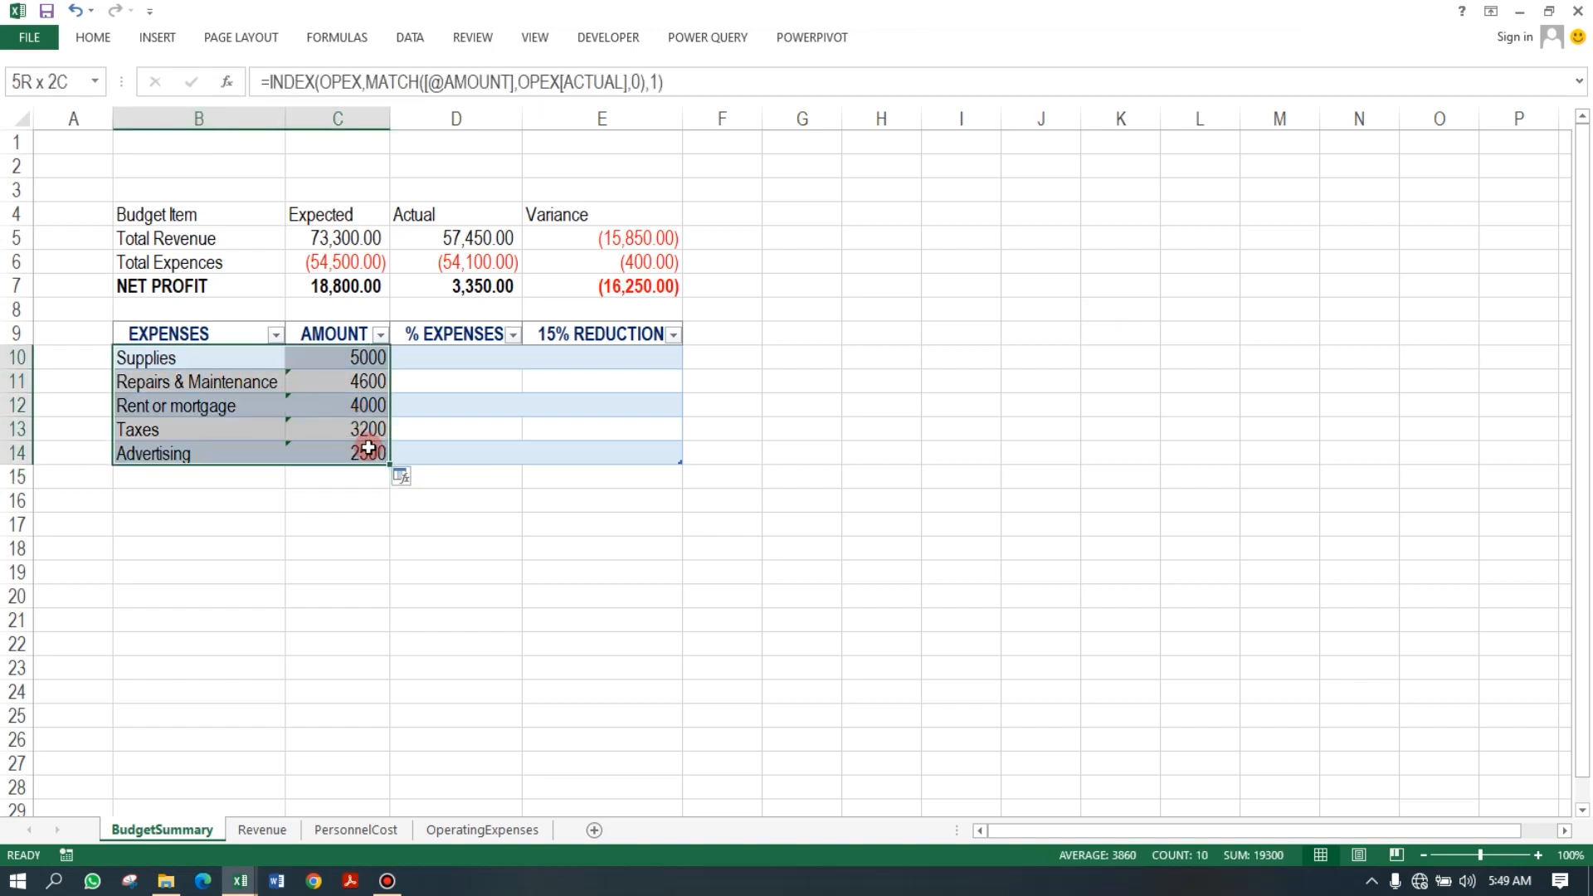
left_click(328, 385)
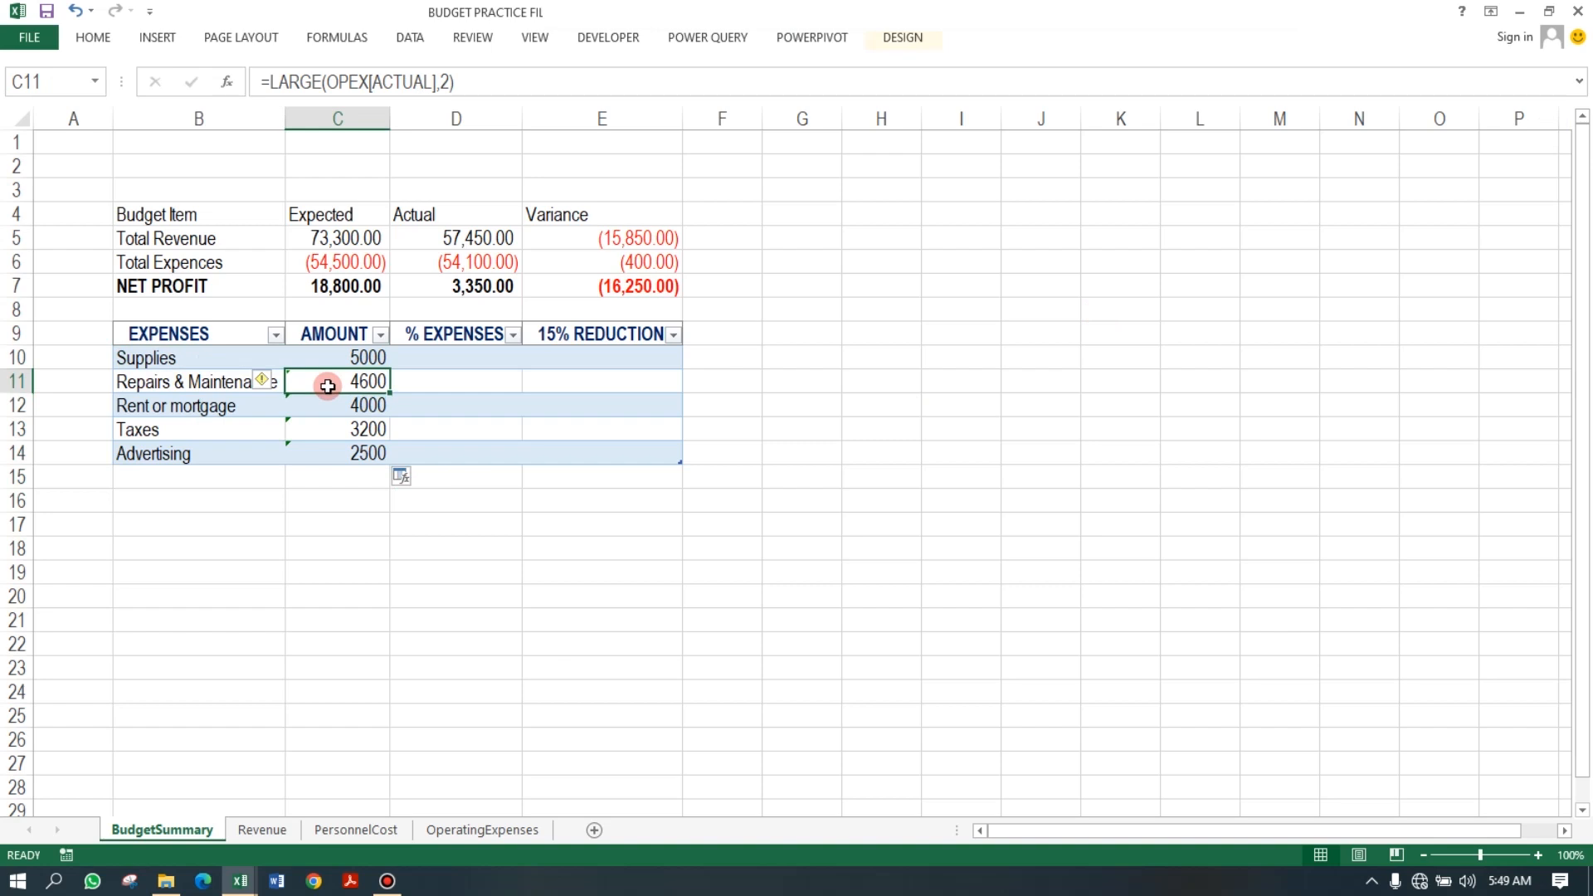
left_click(262, 380)
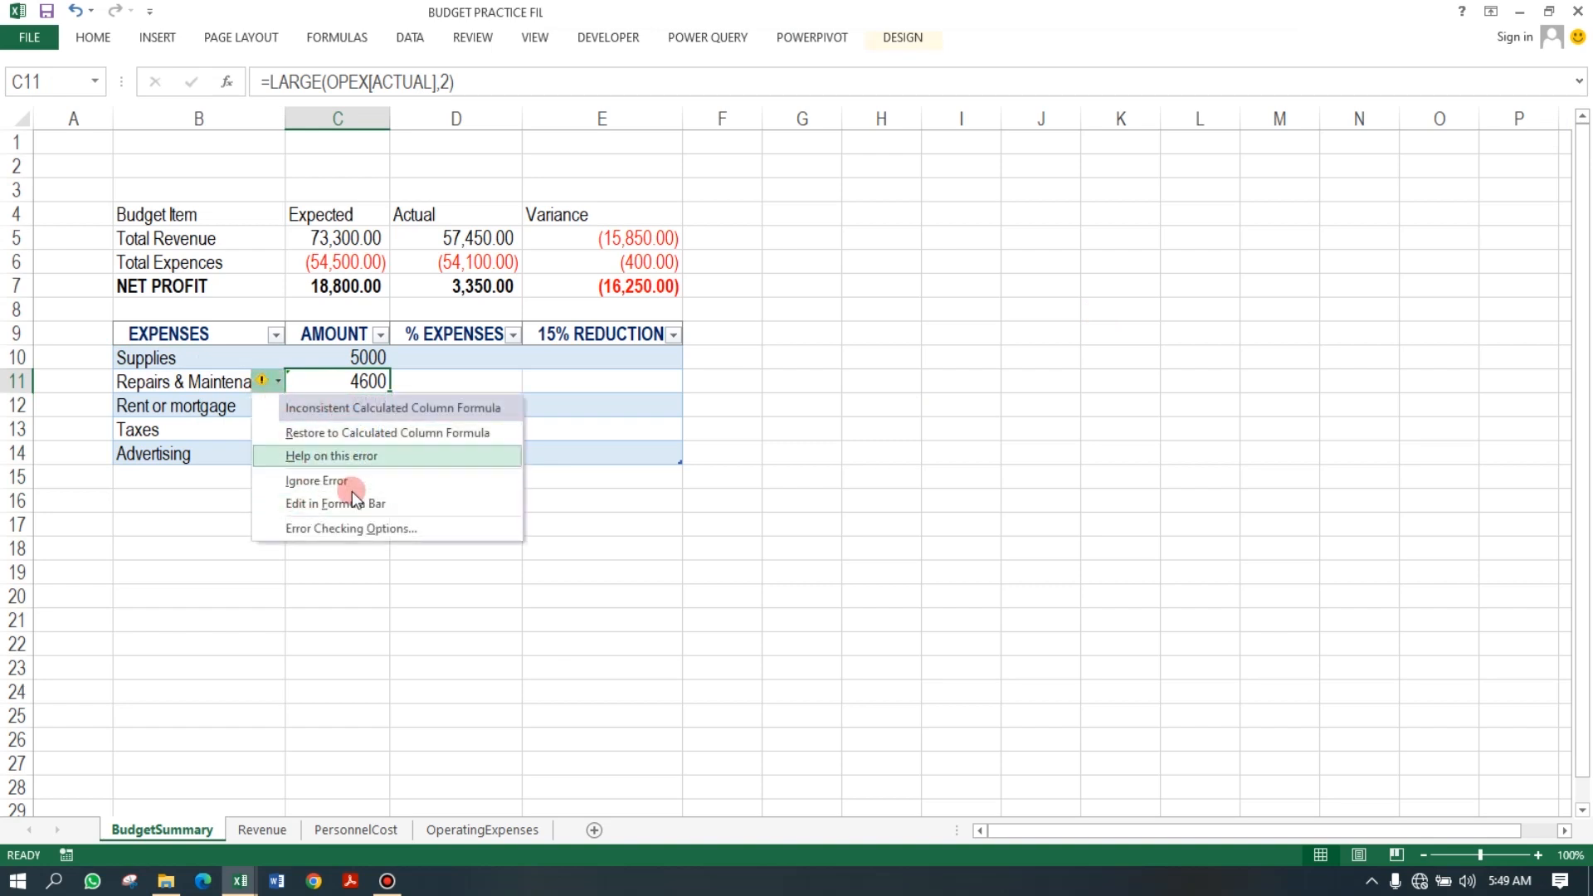
left_click(325, 480)
left_click(292, 408)
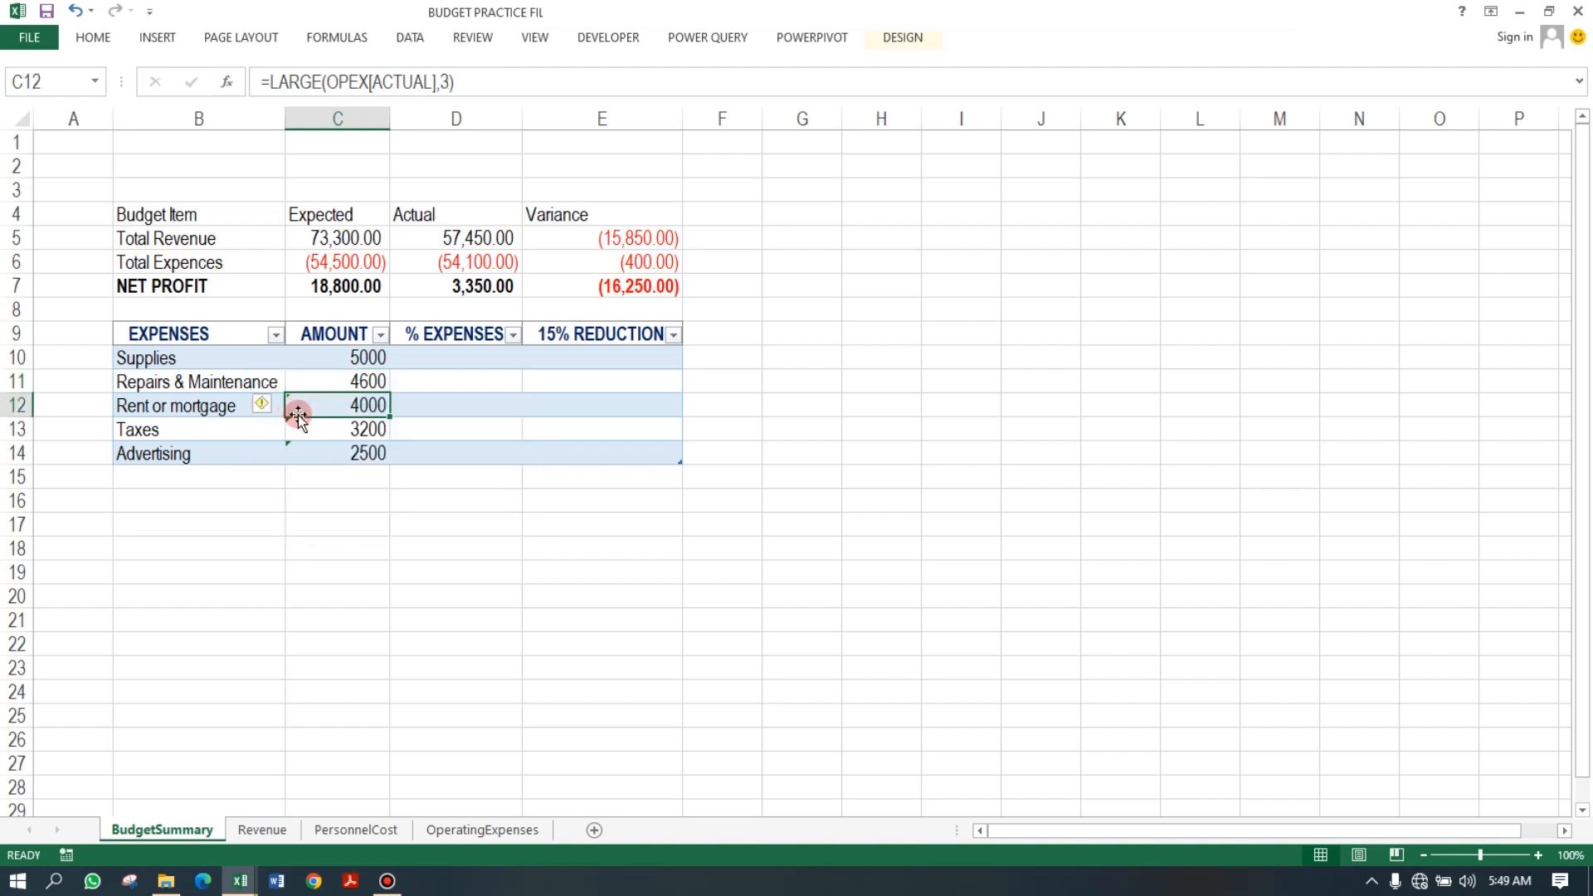
left_click(264, 406)
left_click(299, 504)
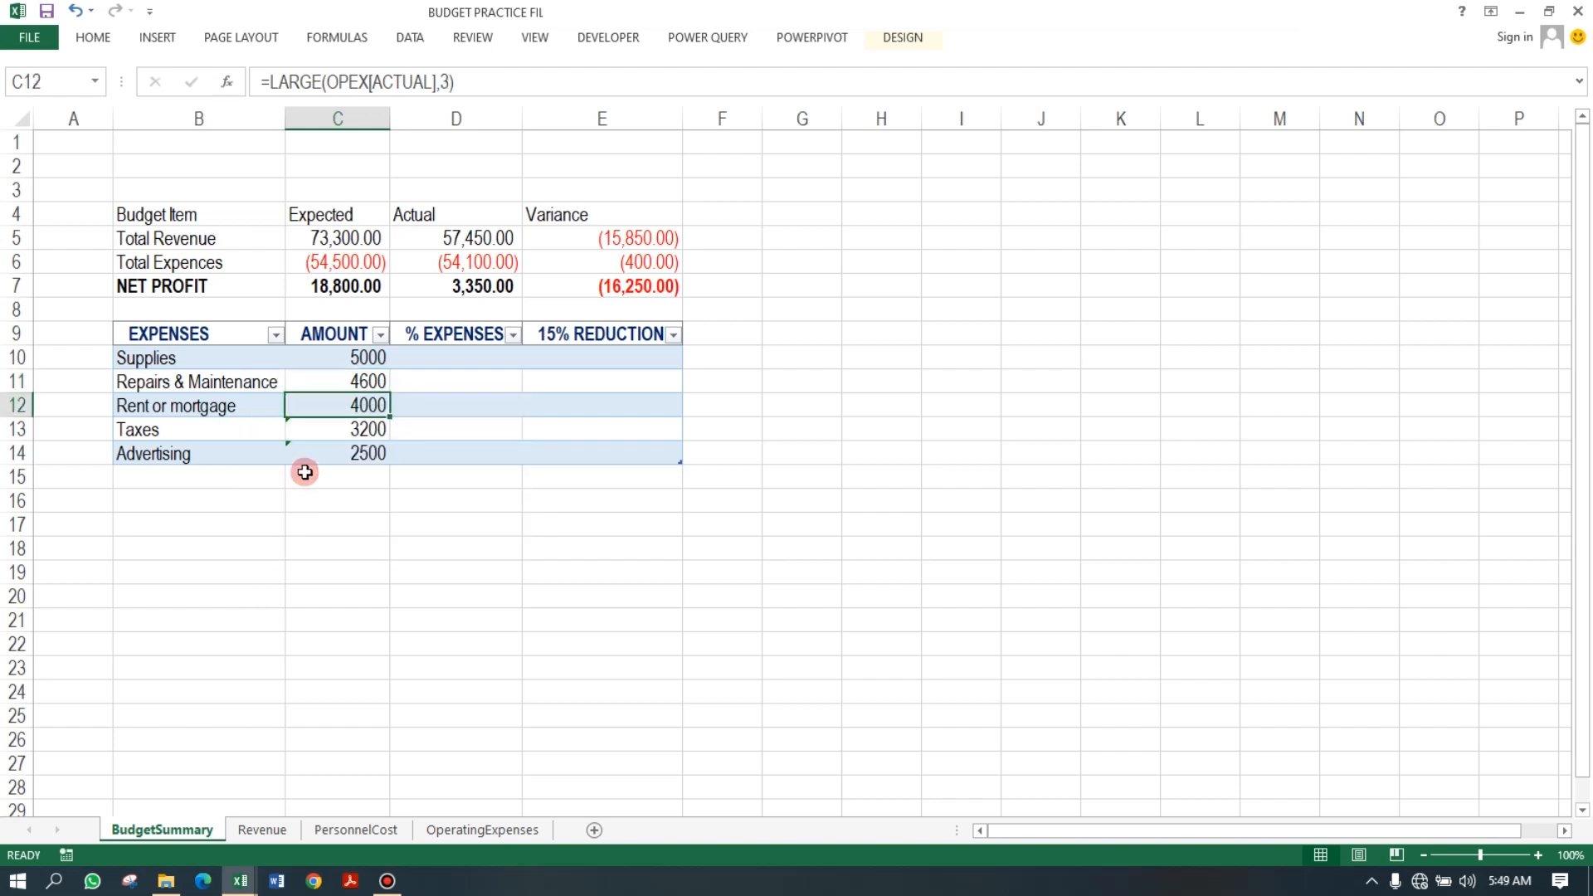
left_click(291, 429)
left_click(261, 428)
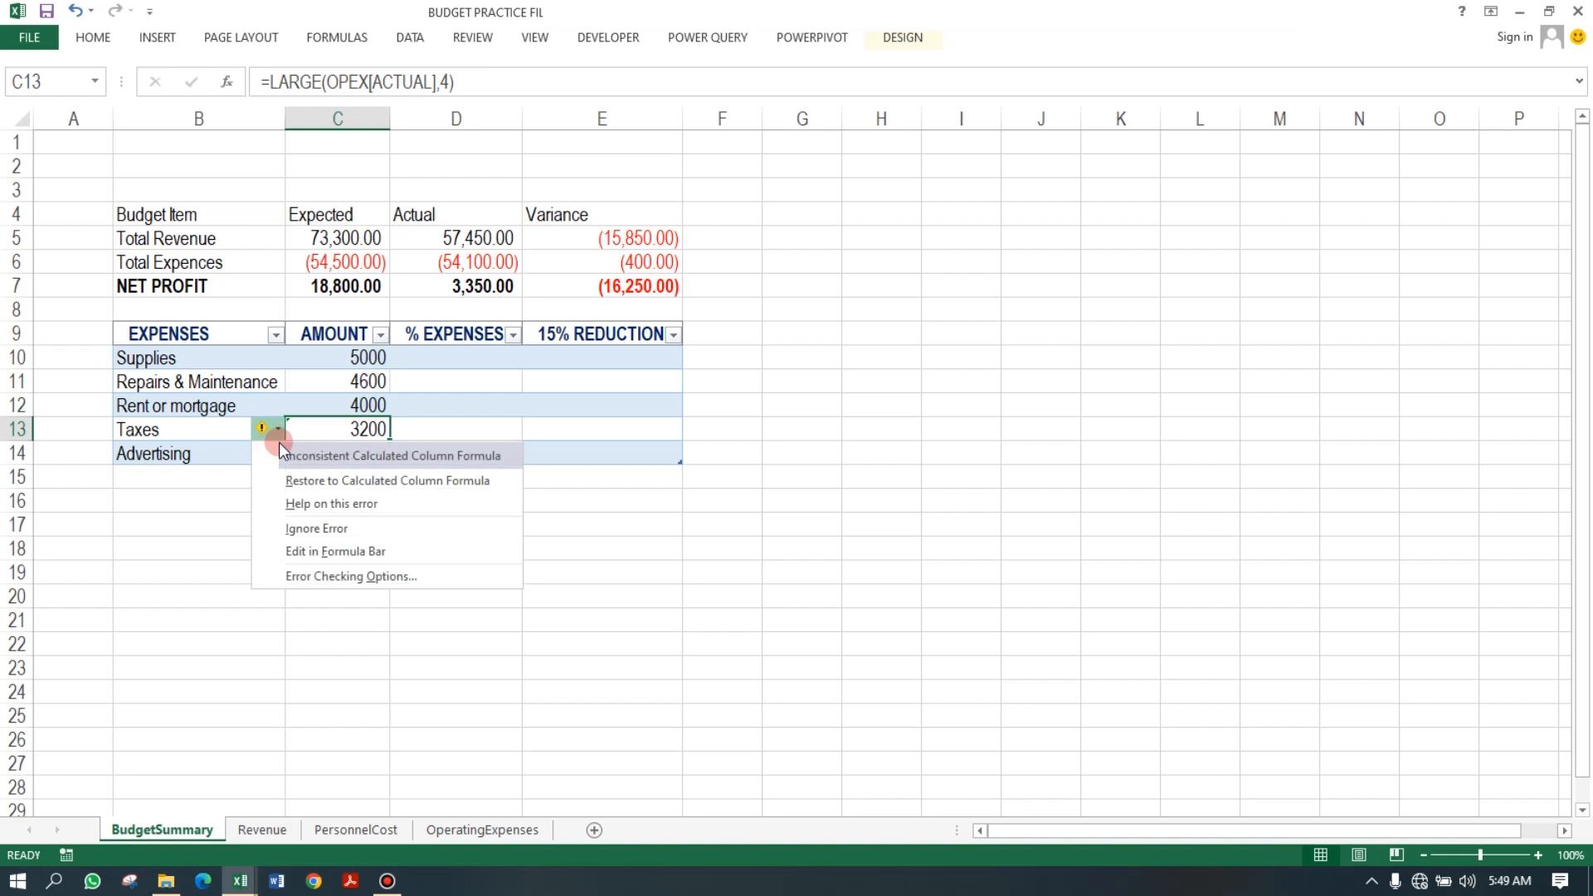
left_click(313, 527)
left_click(316, 452)
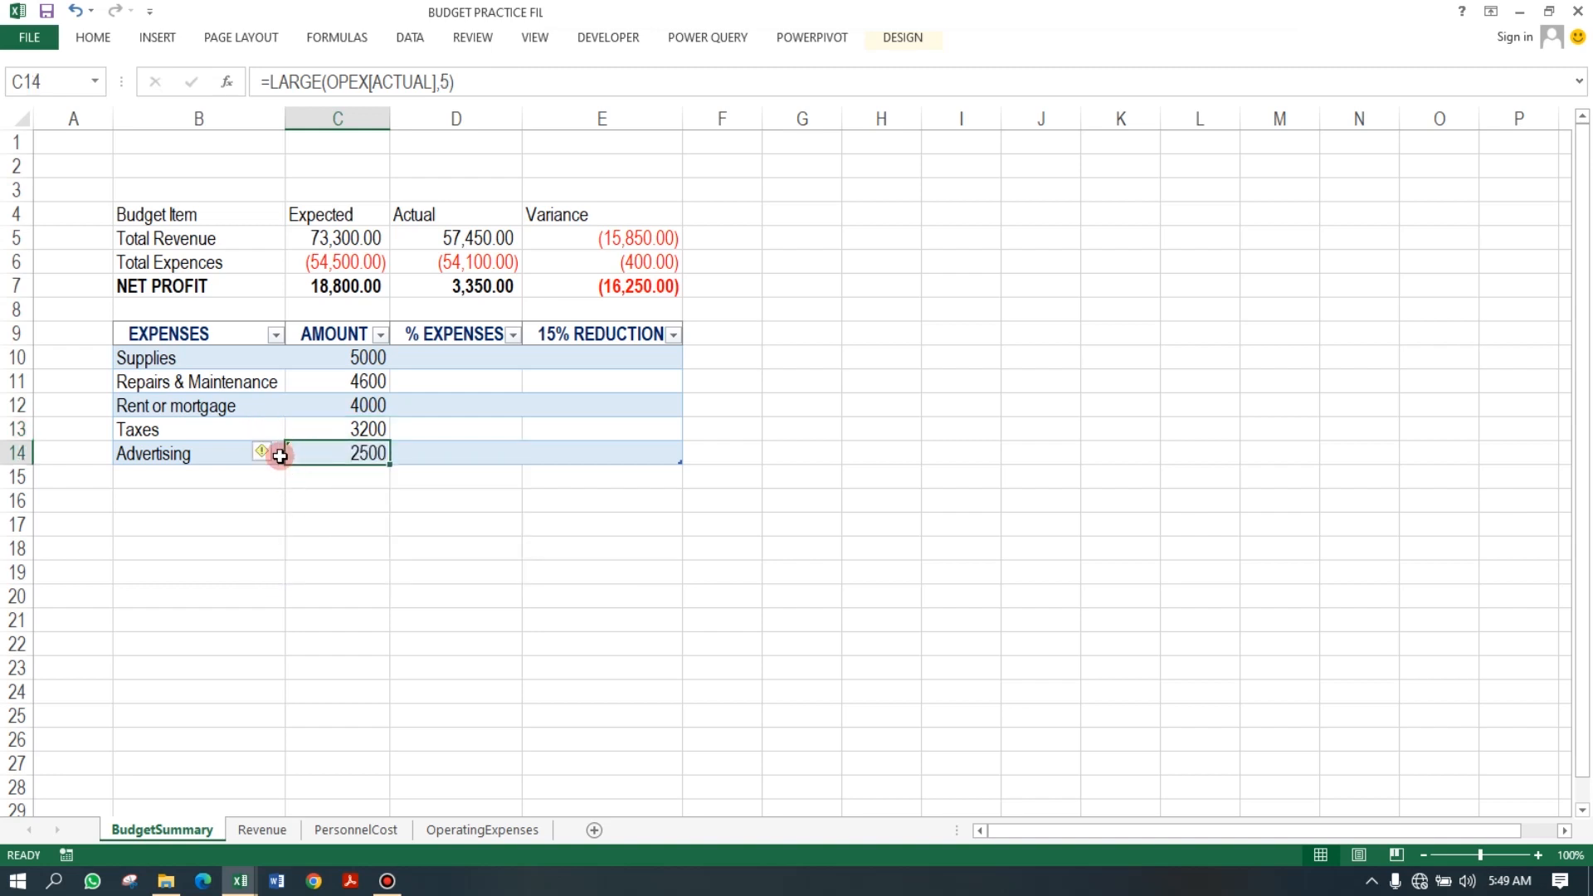
left_click(269, 456)
left_click(302, 552)
In D10, enter a % EXPENSES formula dividing the row's AMOUNT by the actual Total Expences in D6.
left_click(448, 451)
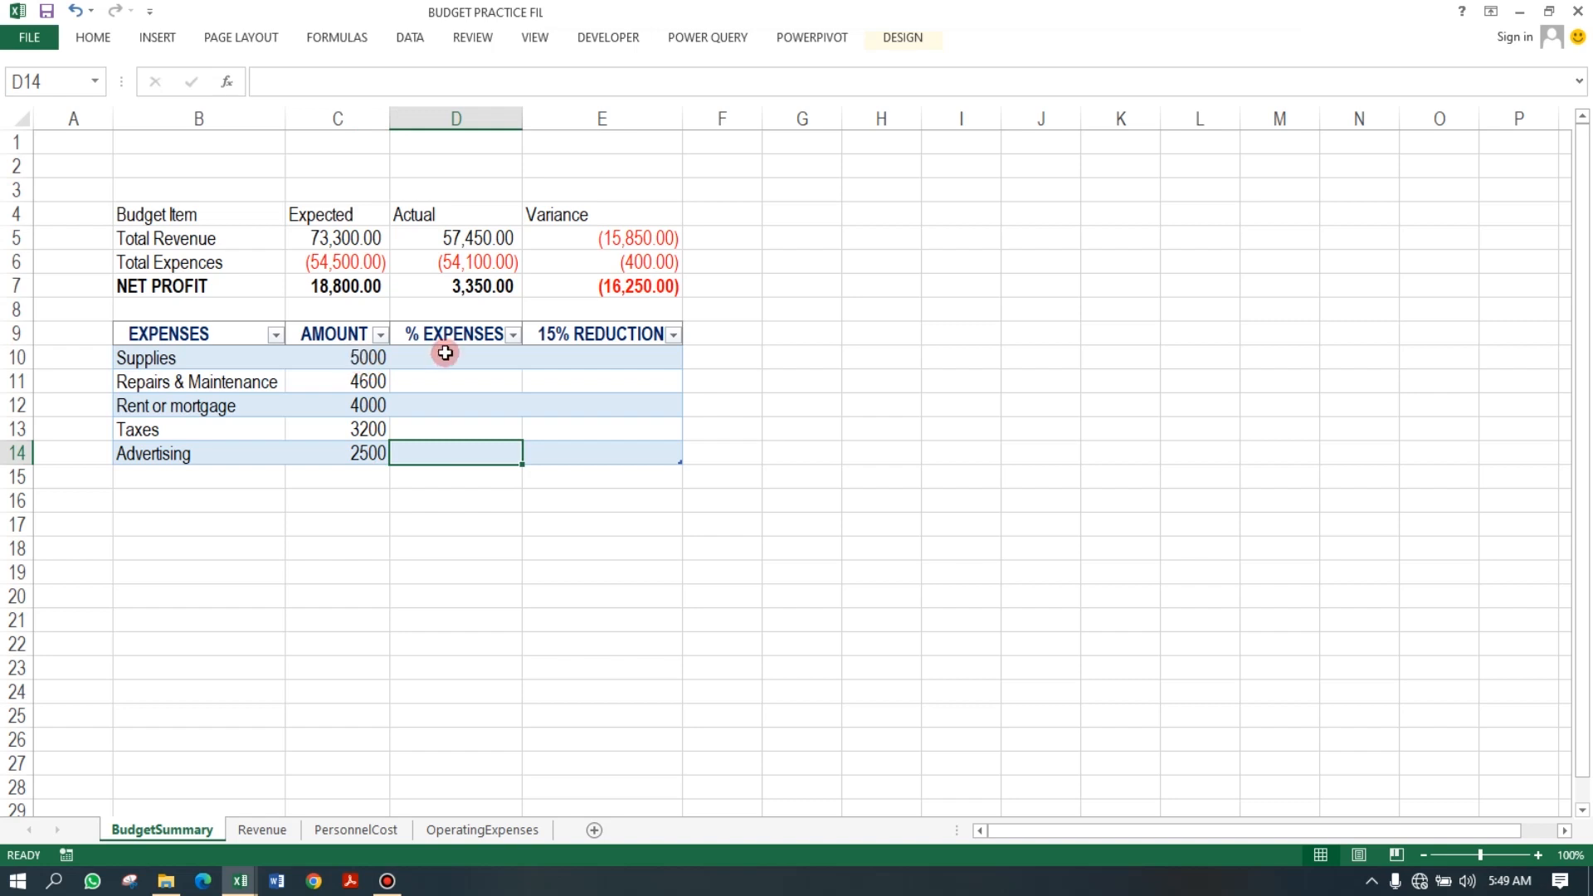
left_click(487, 357)
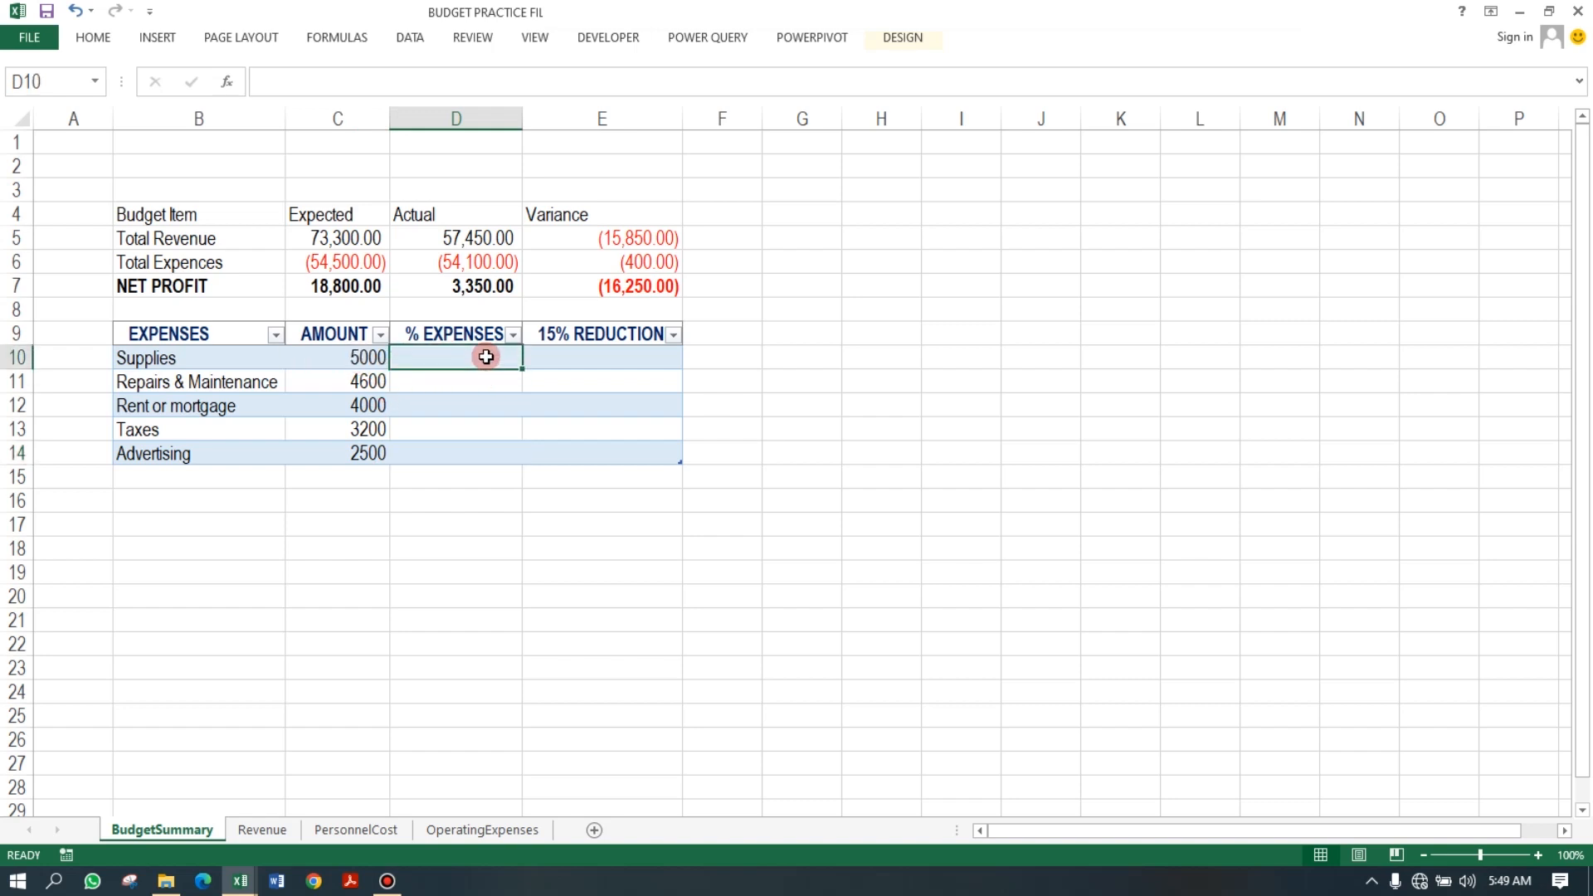
type("=")
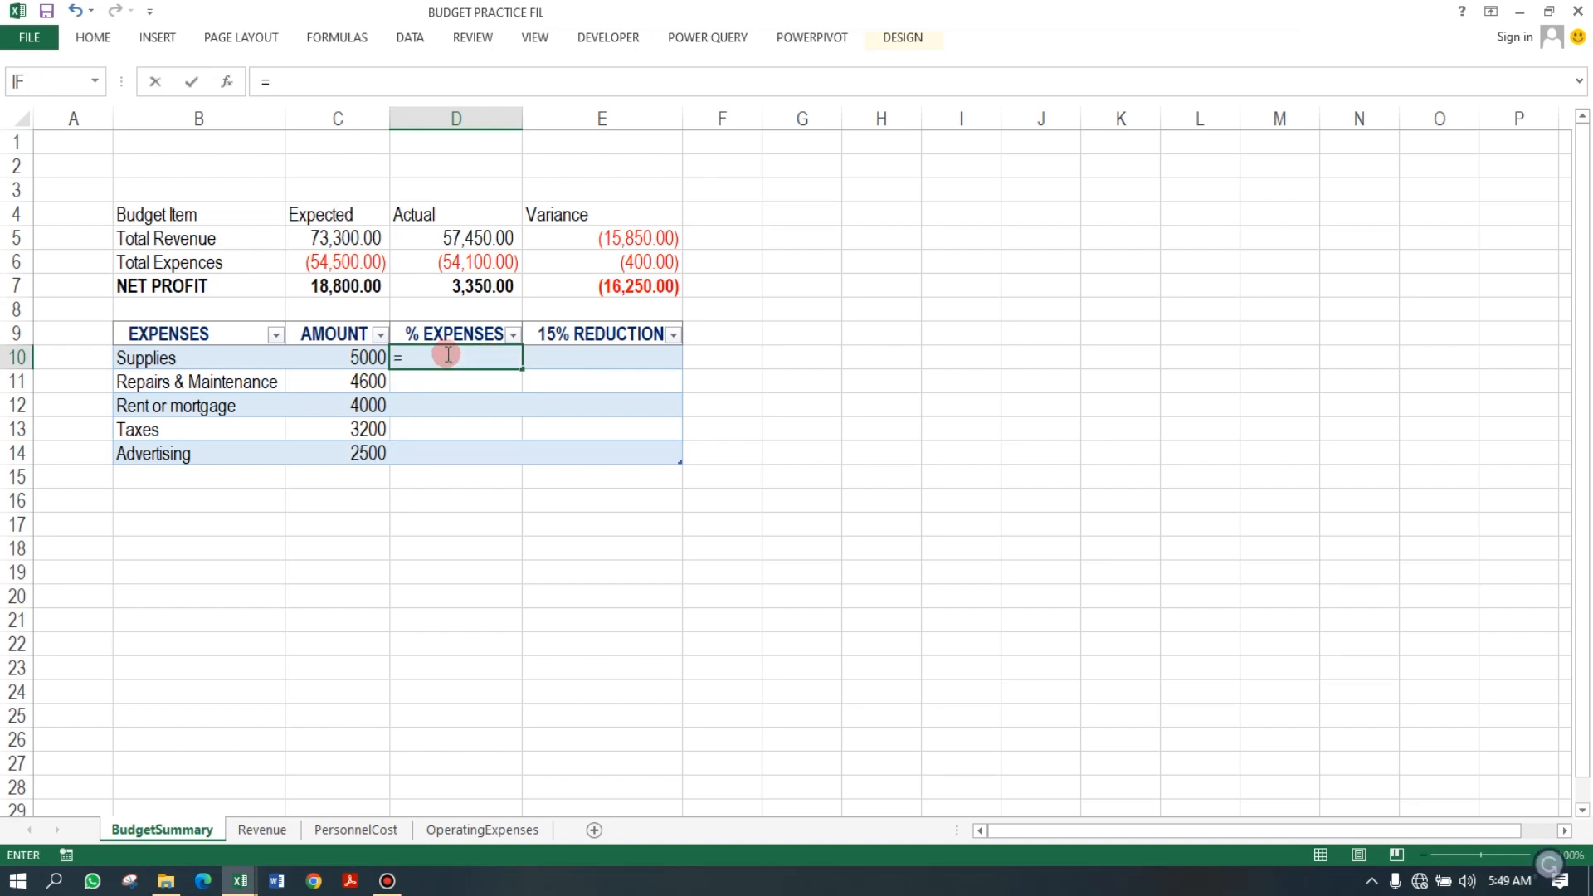
left_click(368, 360)
type("/")
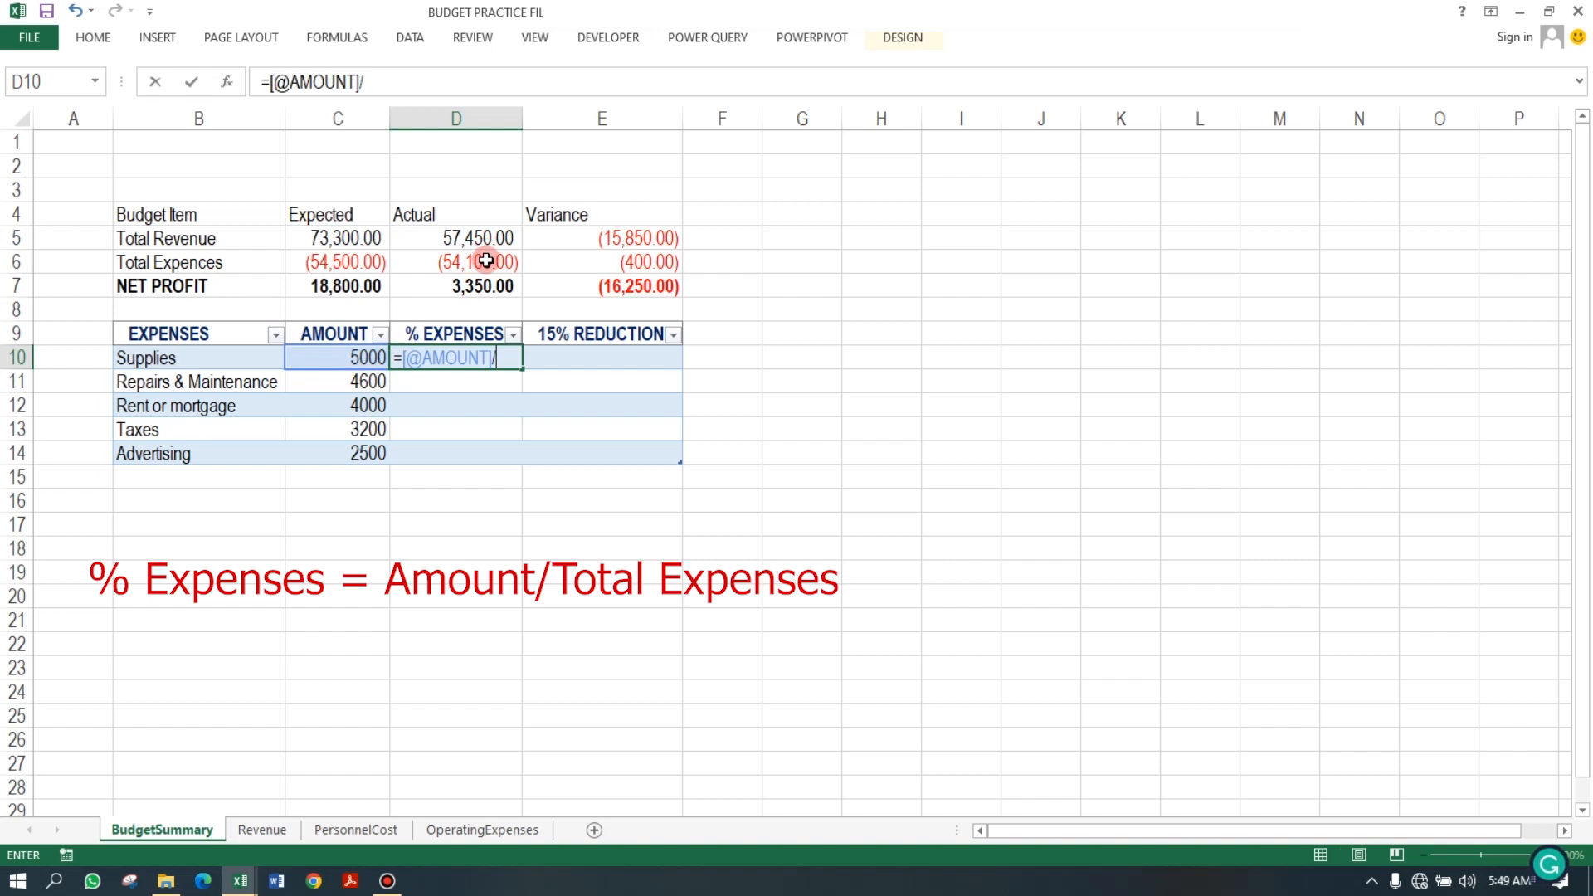
left_click(487, 261)
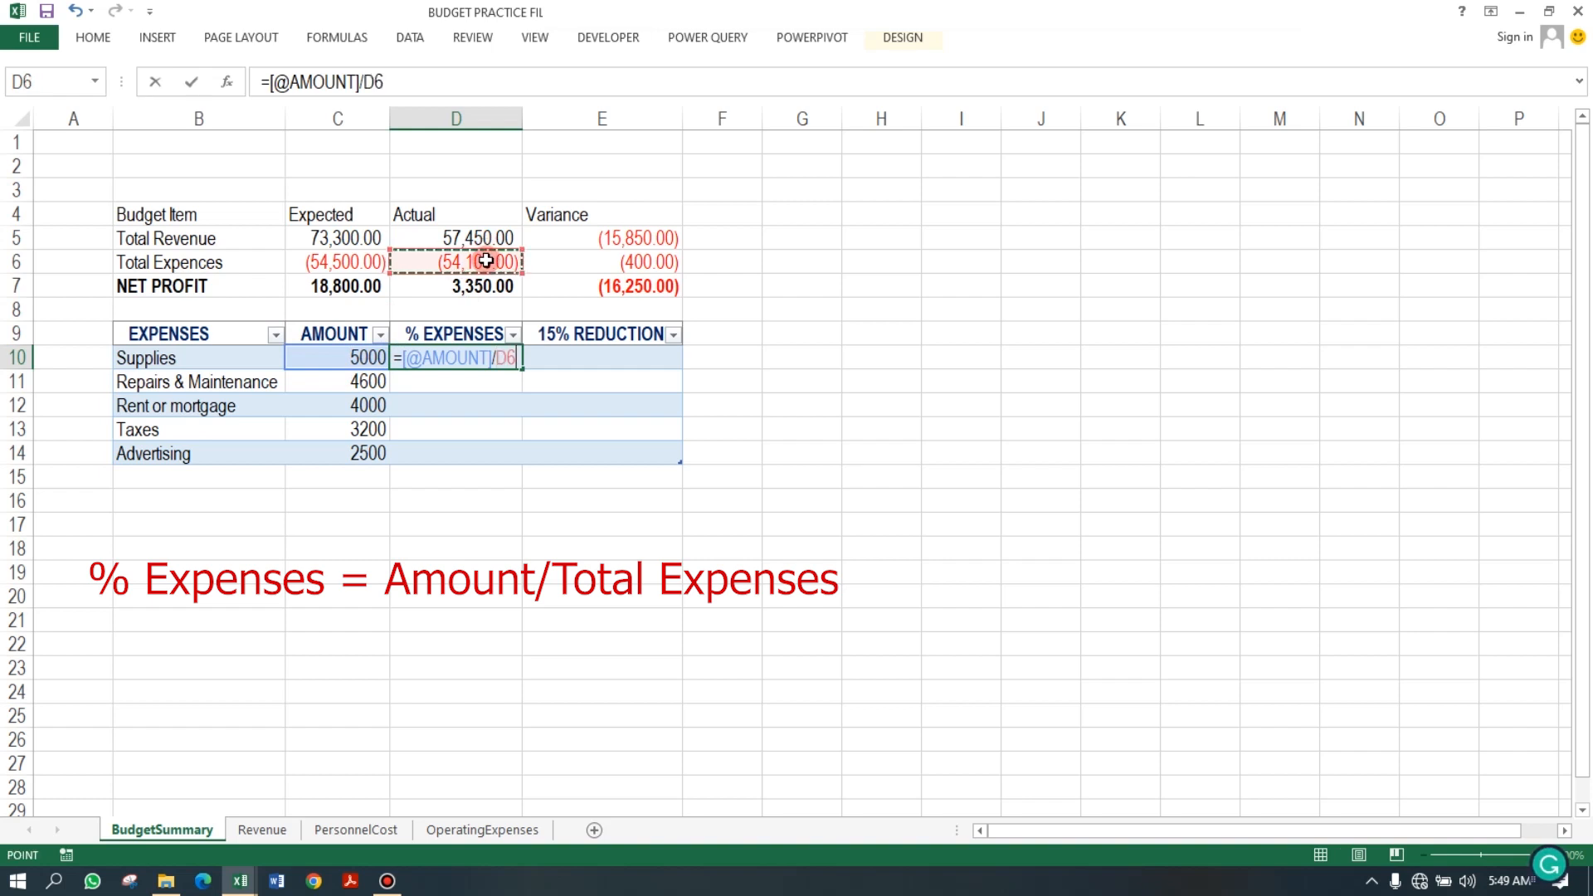
key("Return")
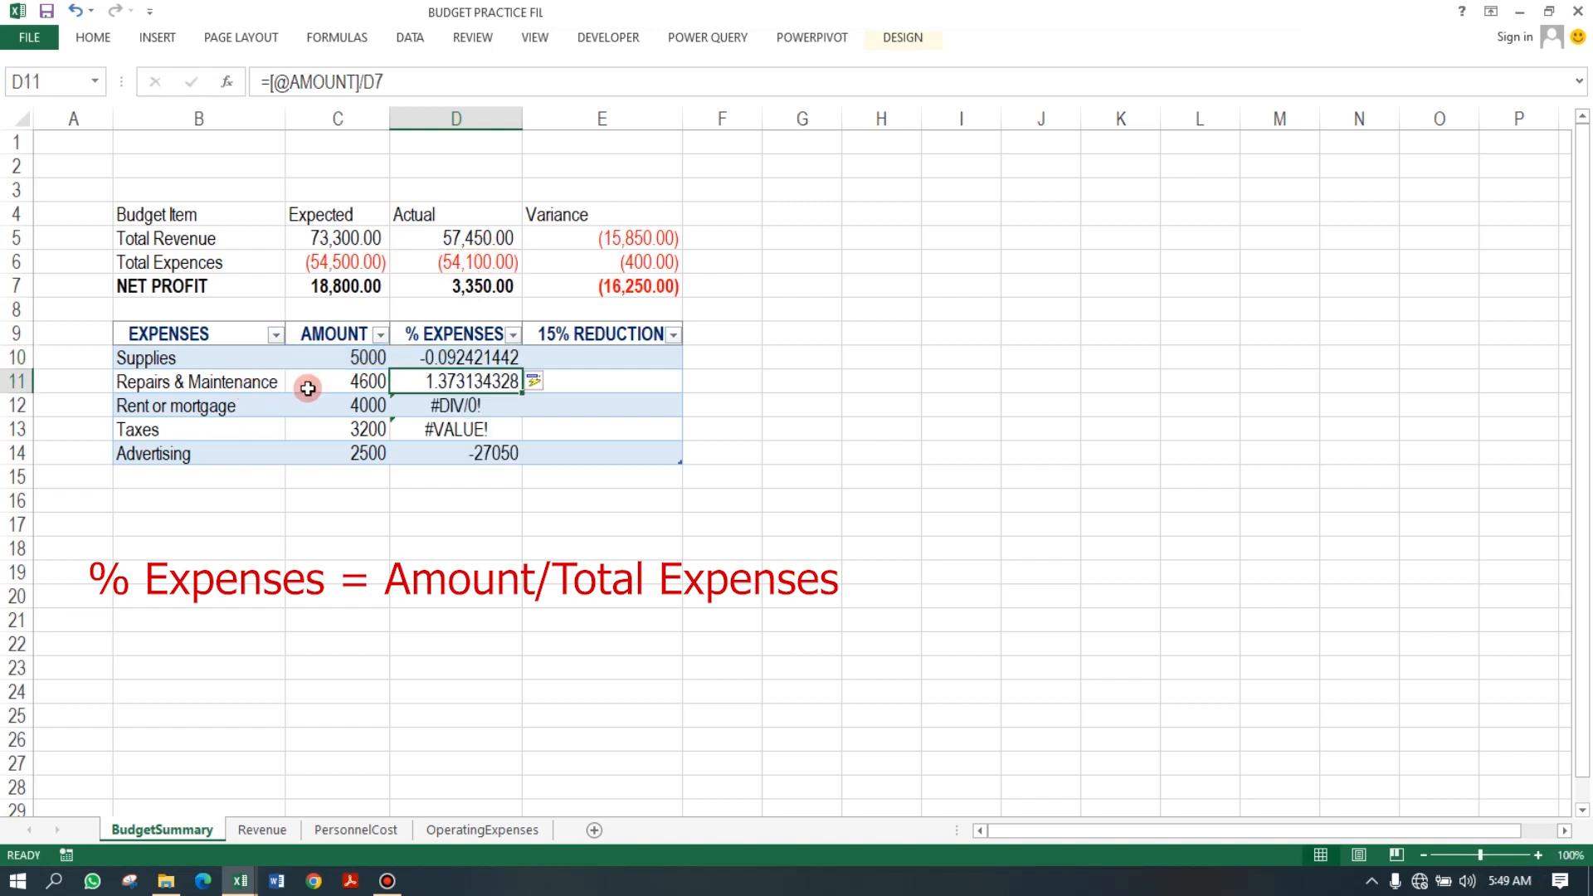
Change D6's formula to =PersonnelCost!D7+OPEX[[#Totals],[ESTIMATED ]] so the actual expenses are added.
left_click(469, 258)
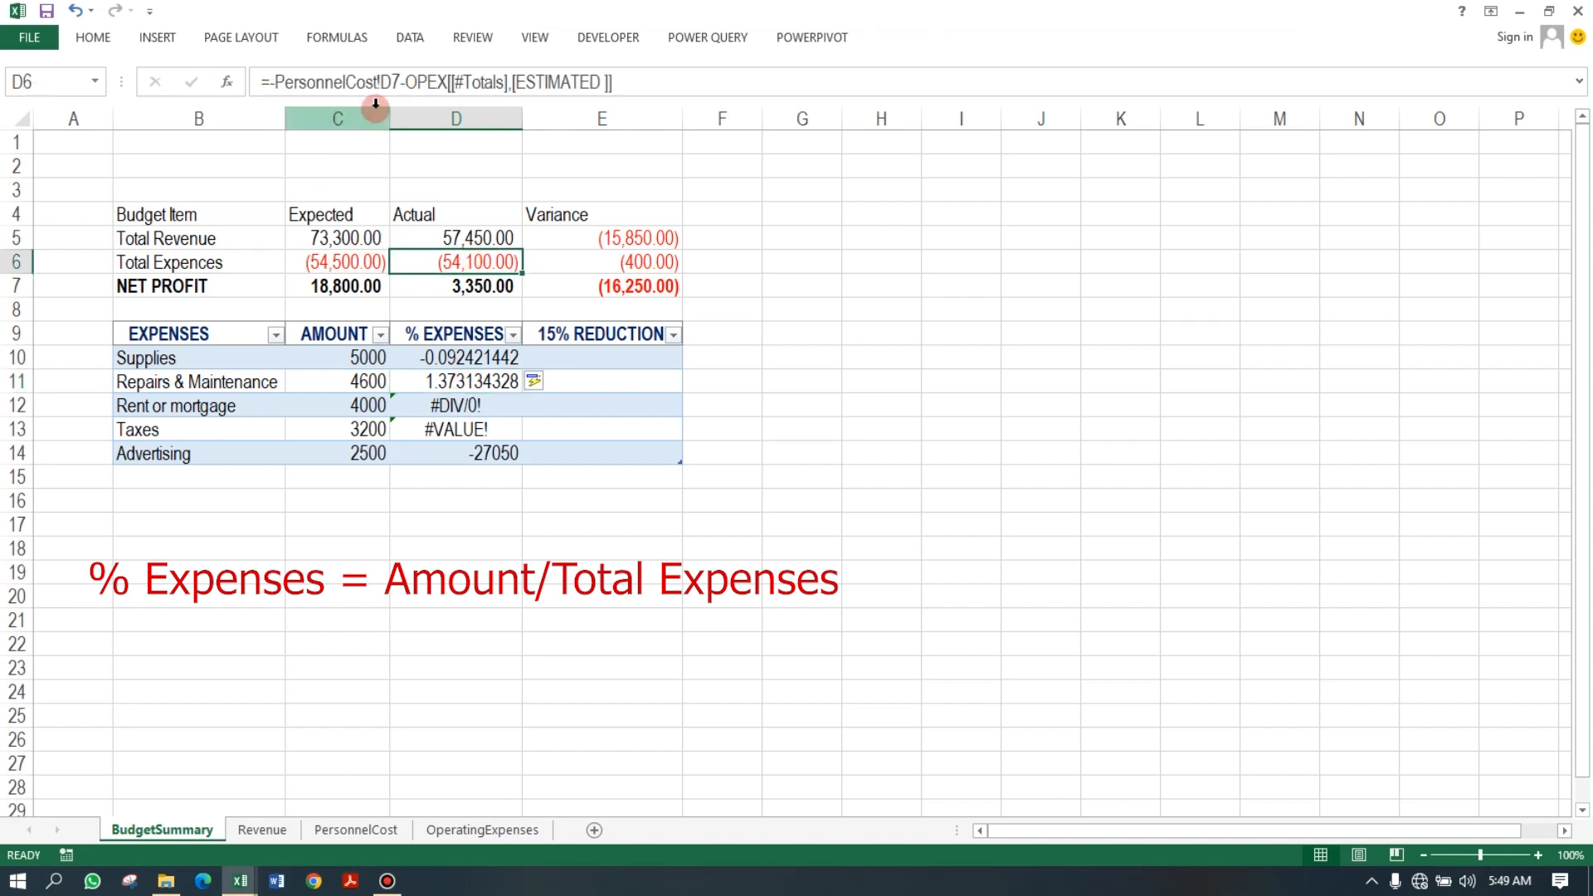
left_click(276, 84)
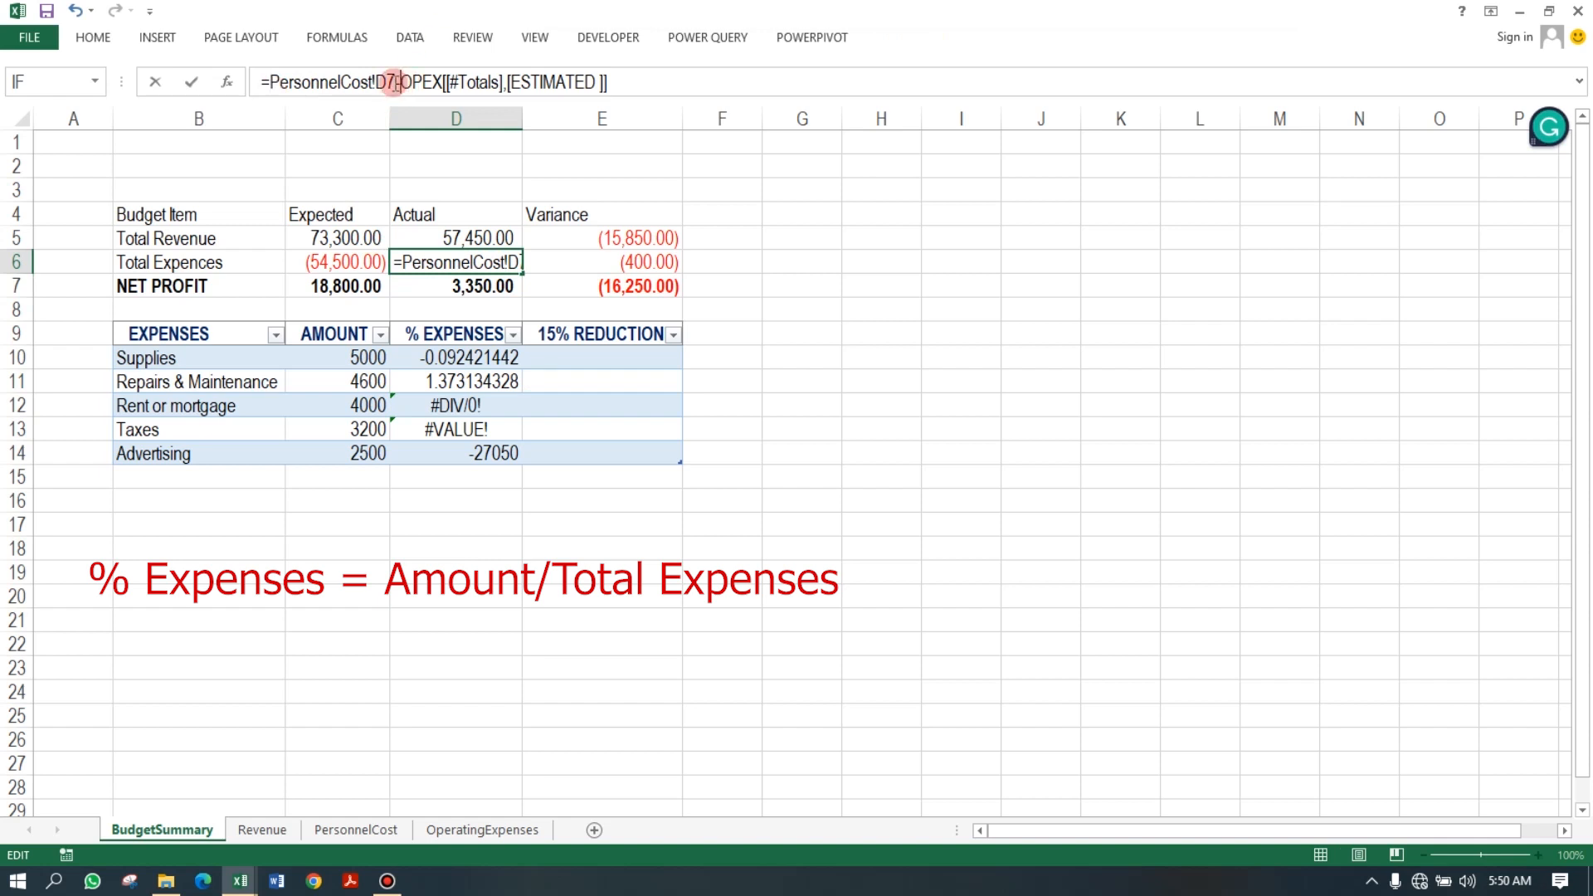
key("BackSpace")
type("+")
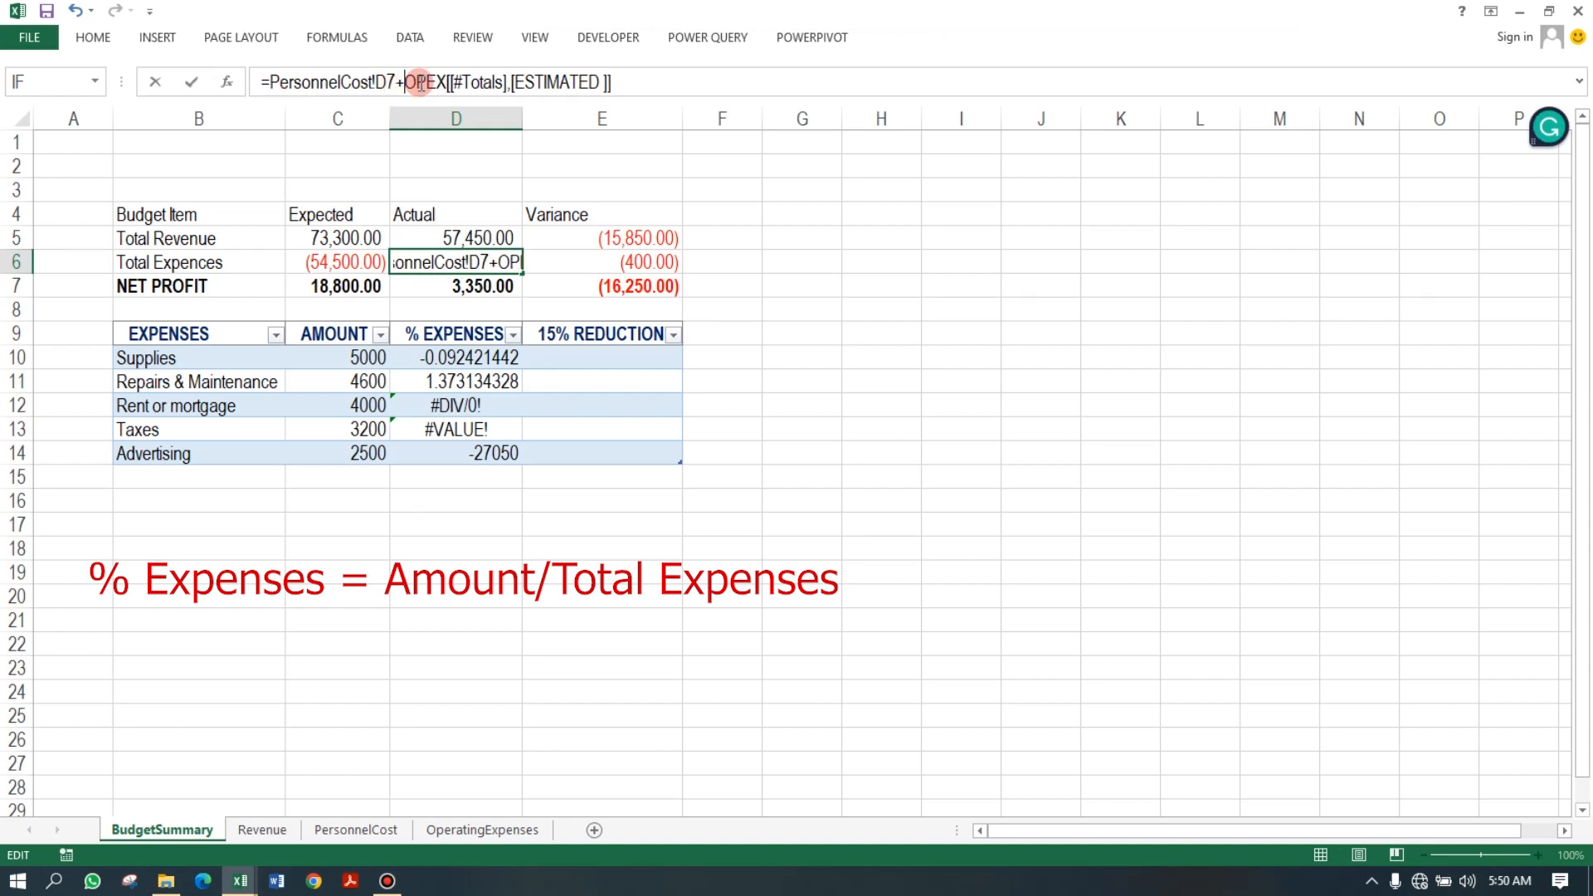
key("Return")
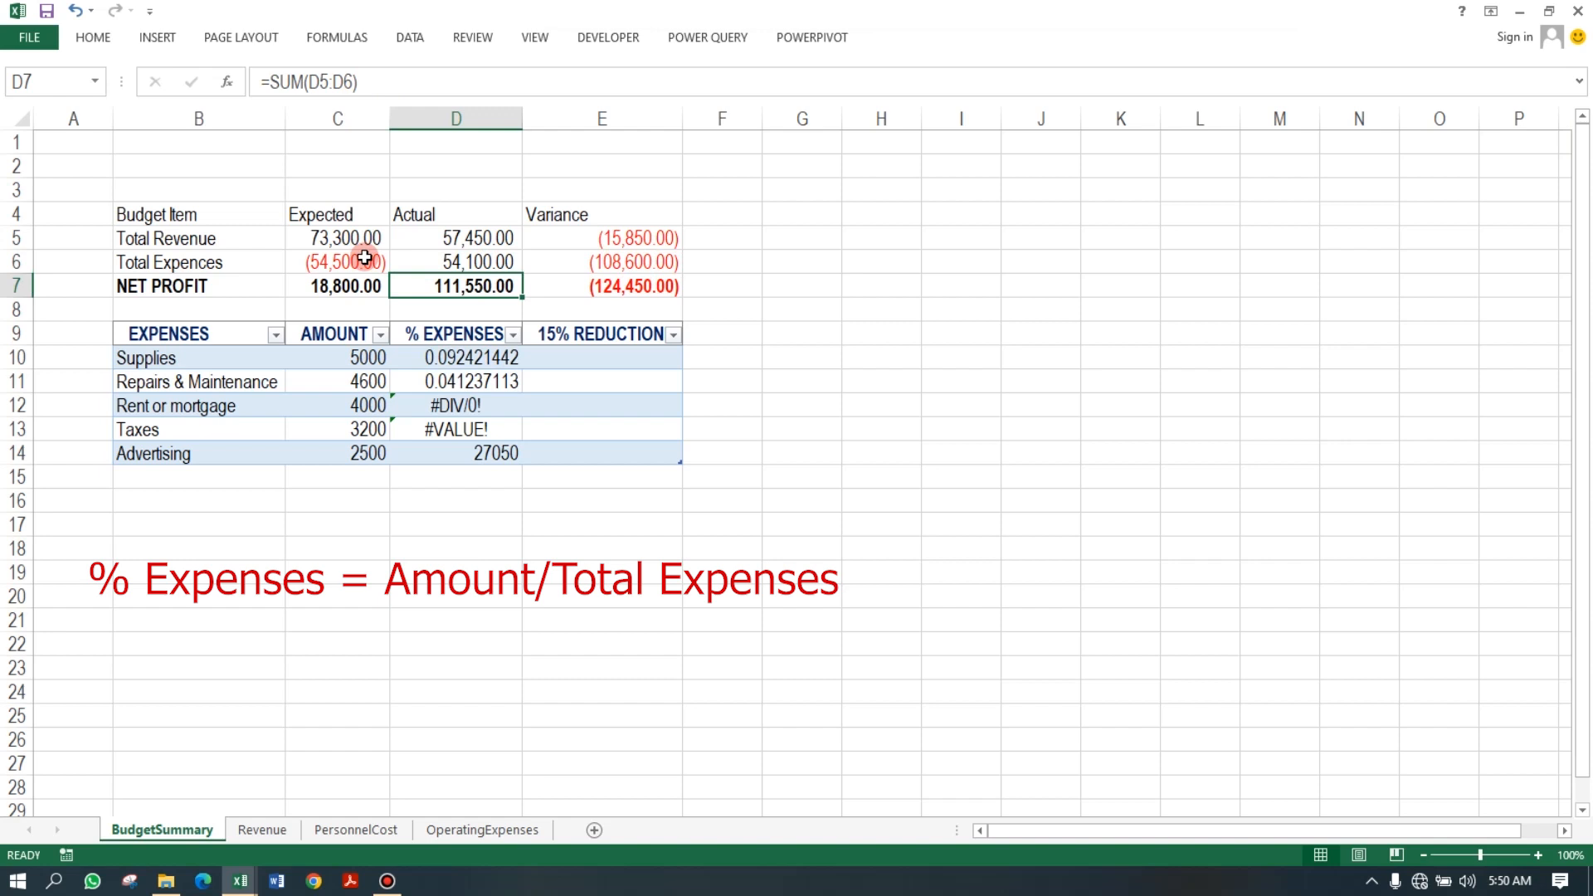
Remove the leading minus sign from C6's expected Total Expences formula, keeping the OPEX total subtracted.
left_click(359, 259)
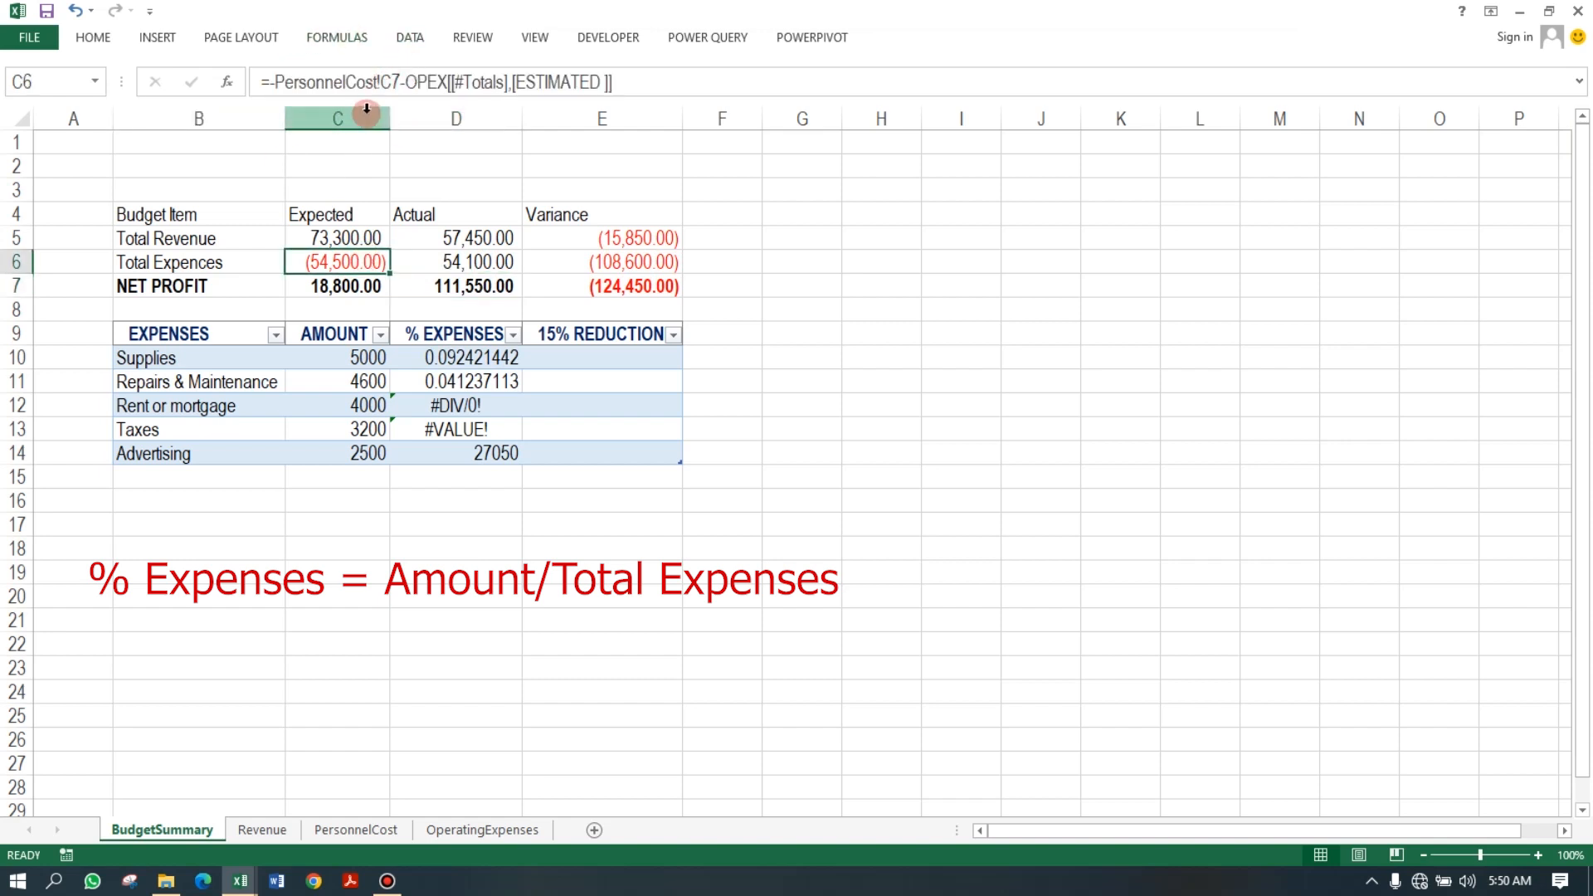
left_click(396, 82)
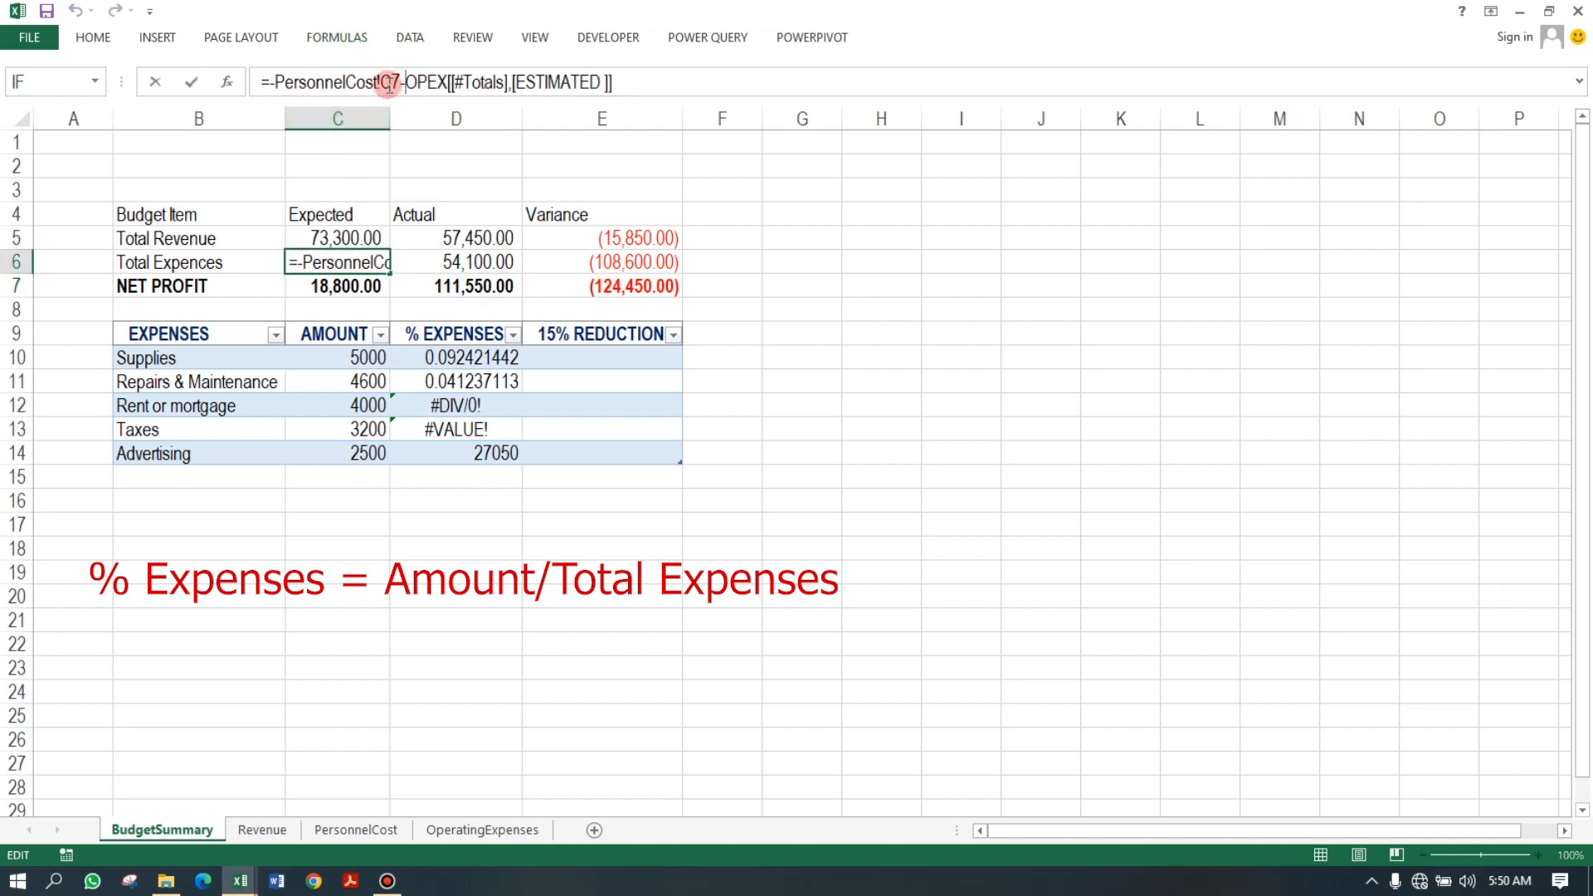
key("Delete")
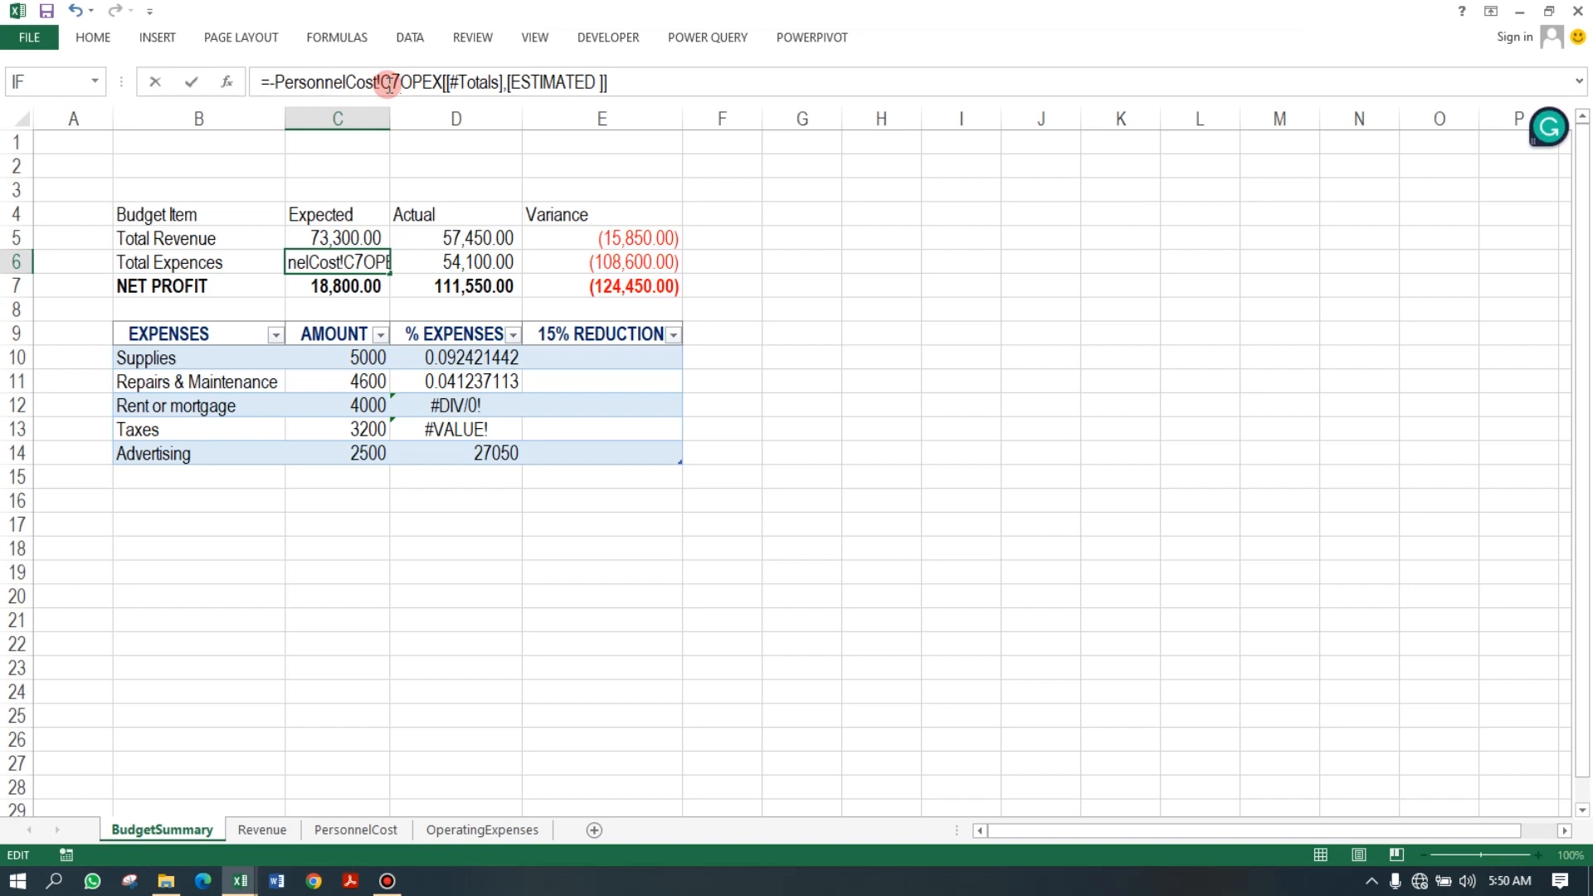
type("-")
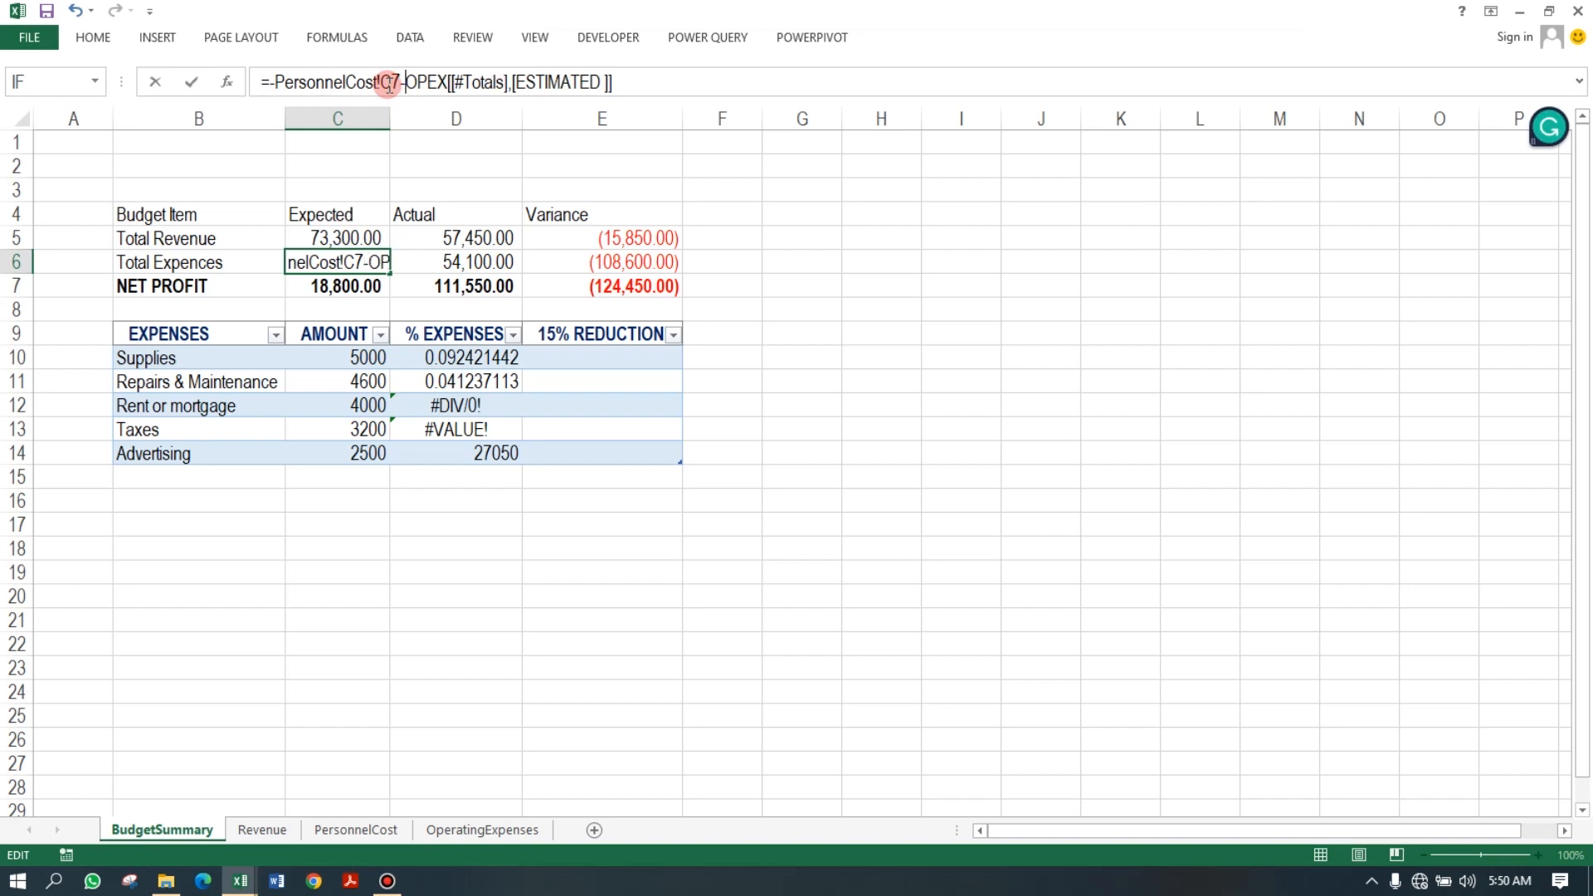
left_click(275, 83)
key("Return")
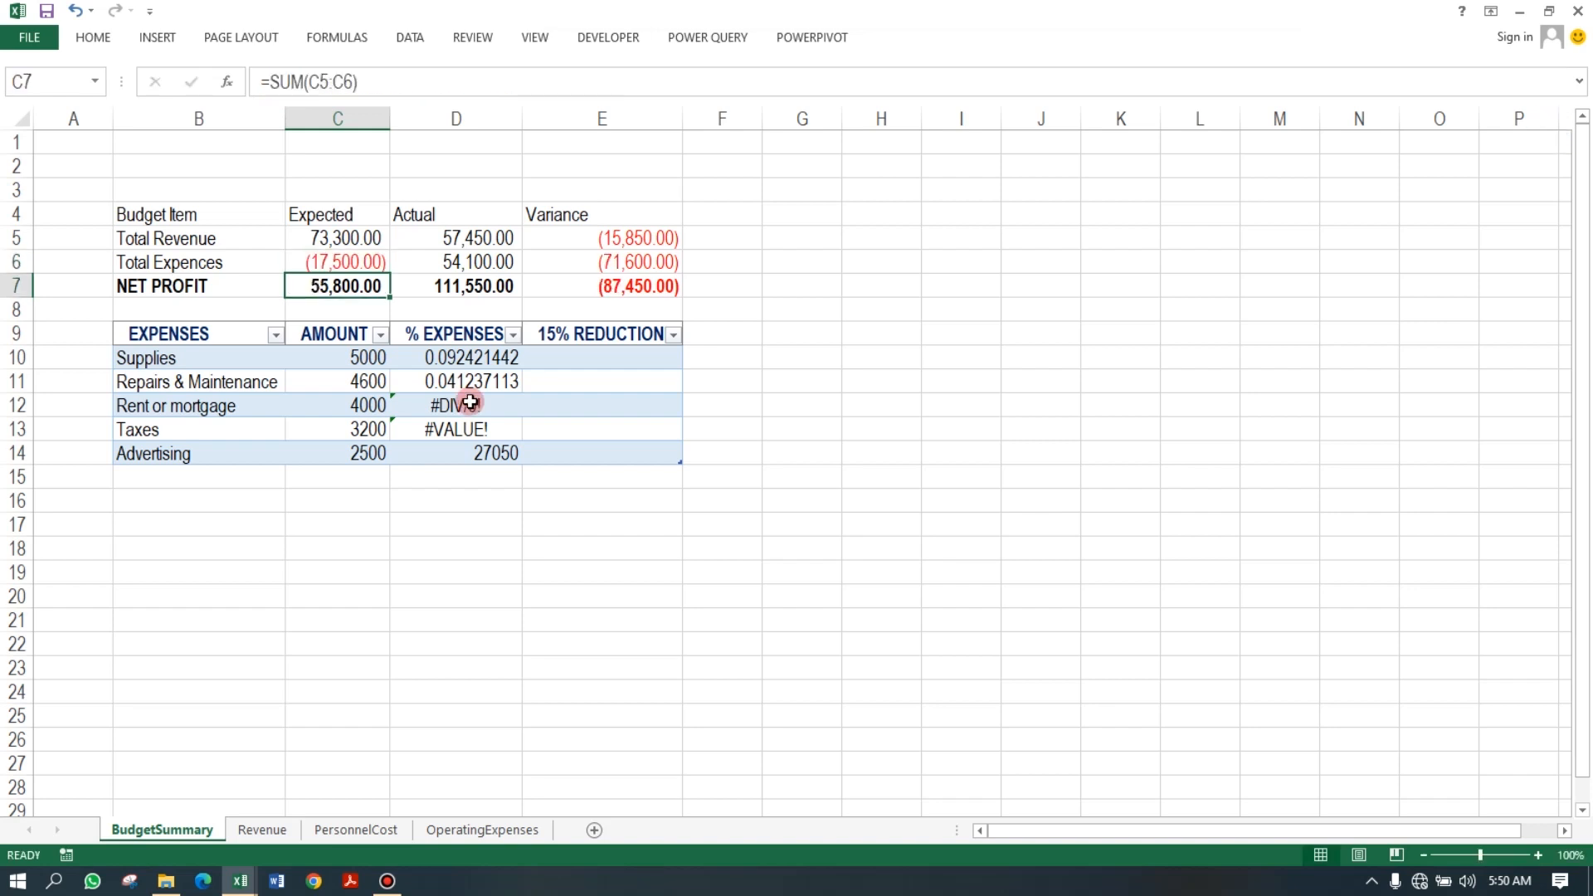
Make the D6 reference in D10's % EXPENSES formula absolute as $D$6.
left_click(470, 403)
left_click(477, 356)
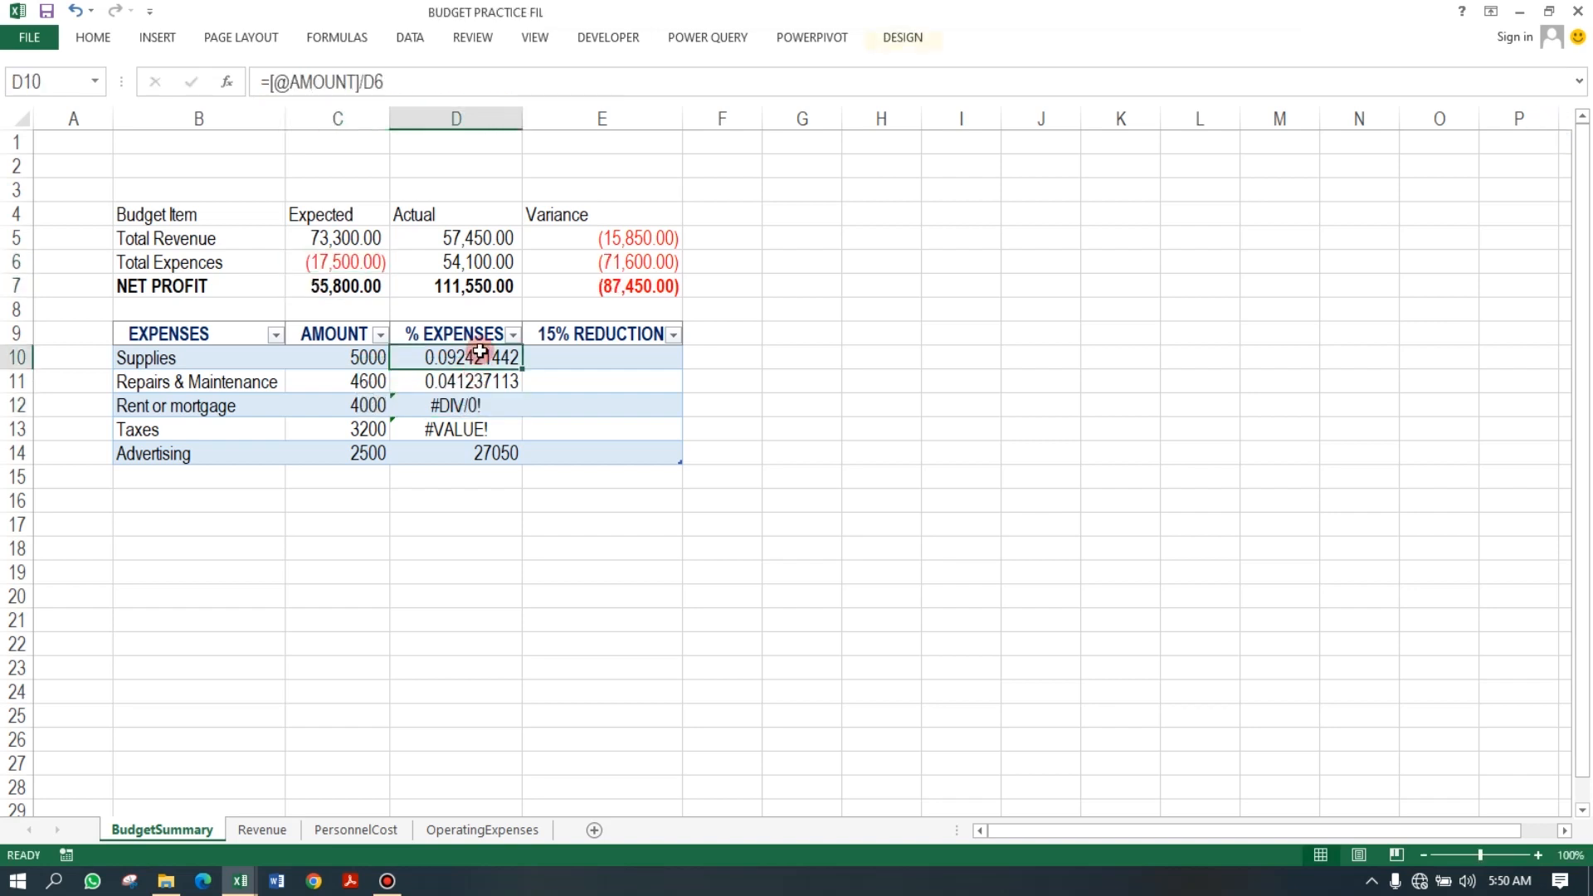
left_click(419, 81)
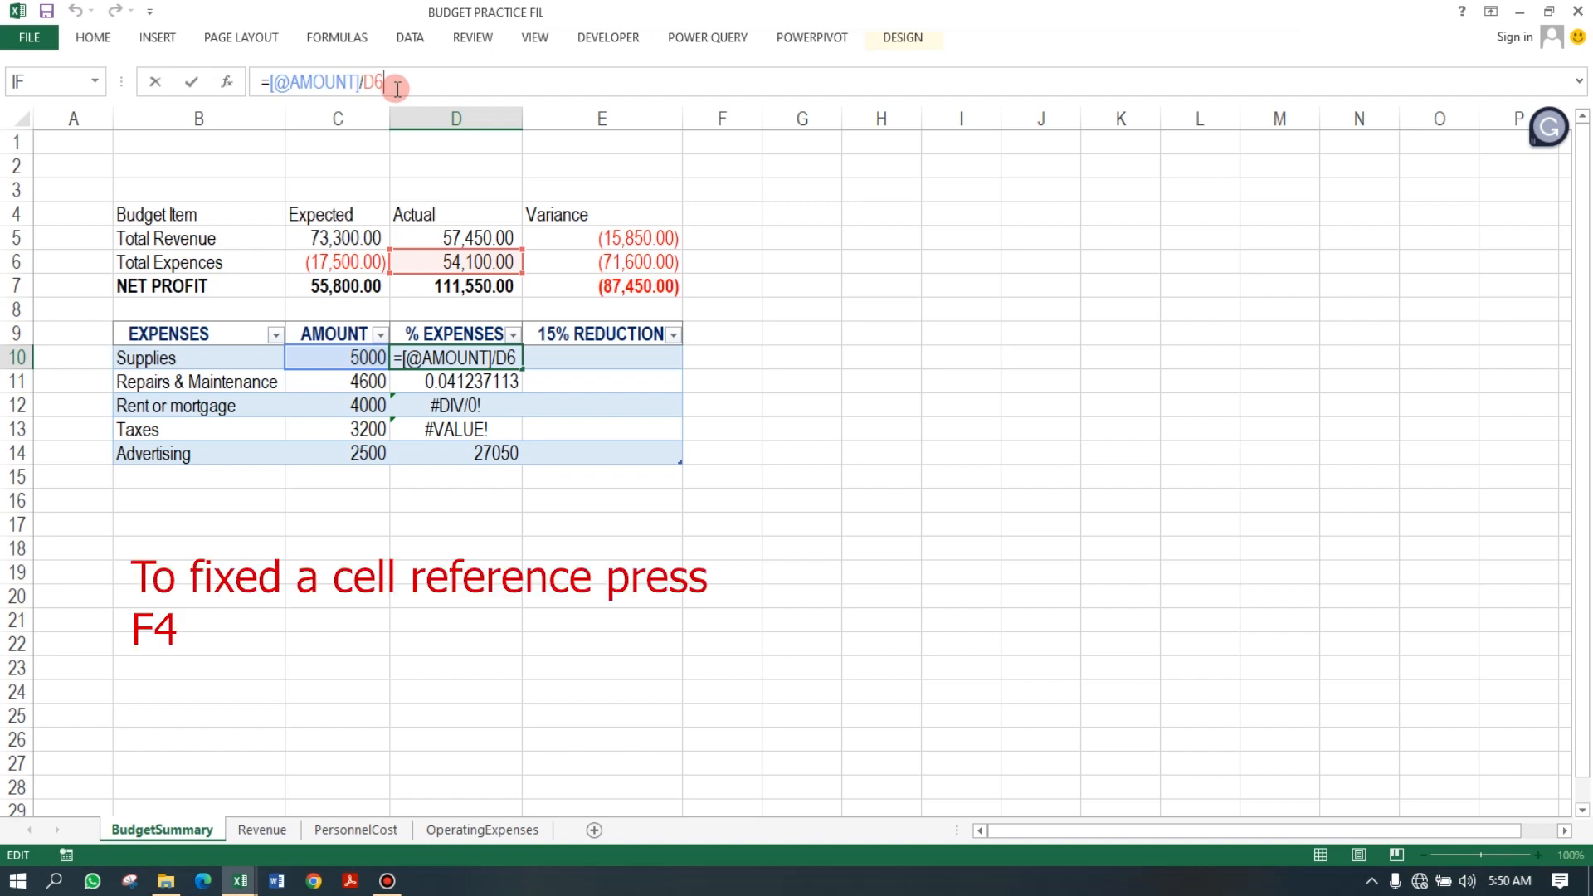
key("F4")
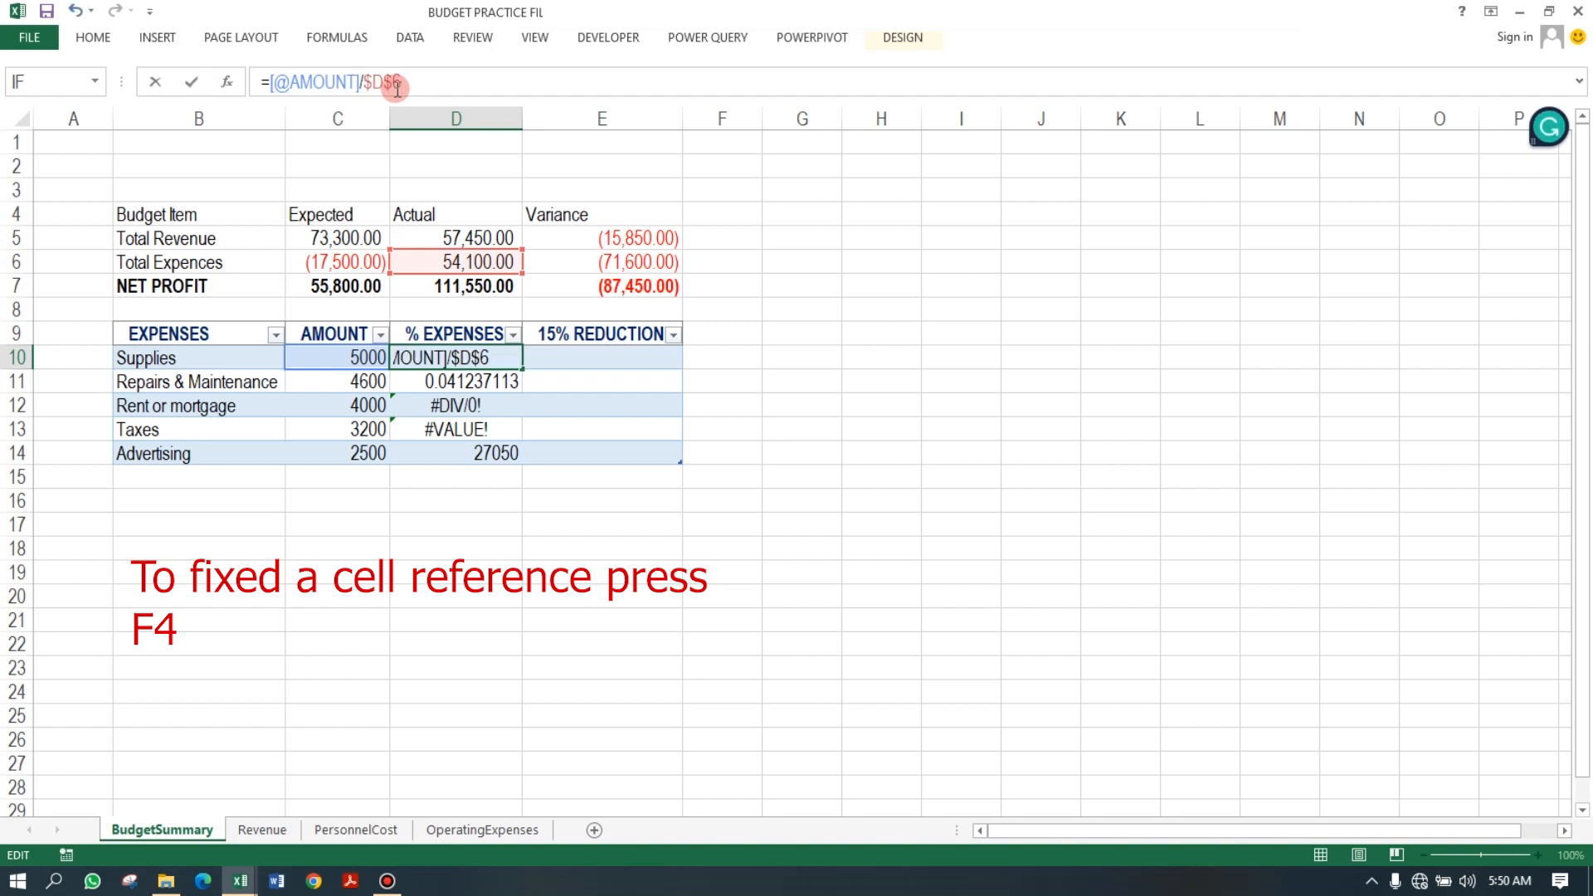
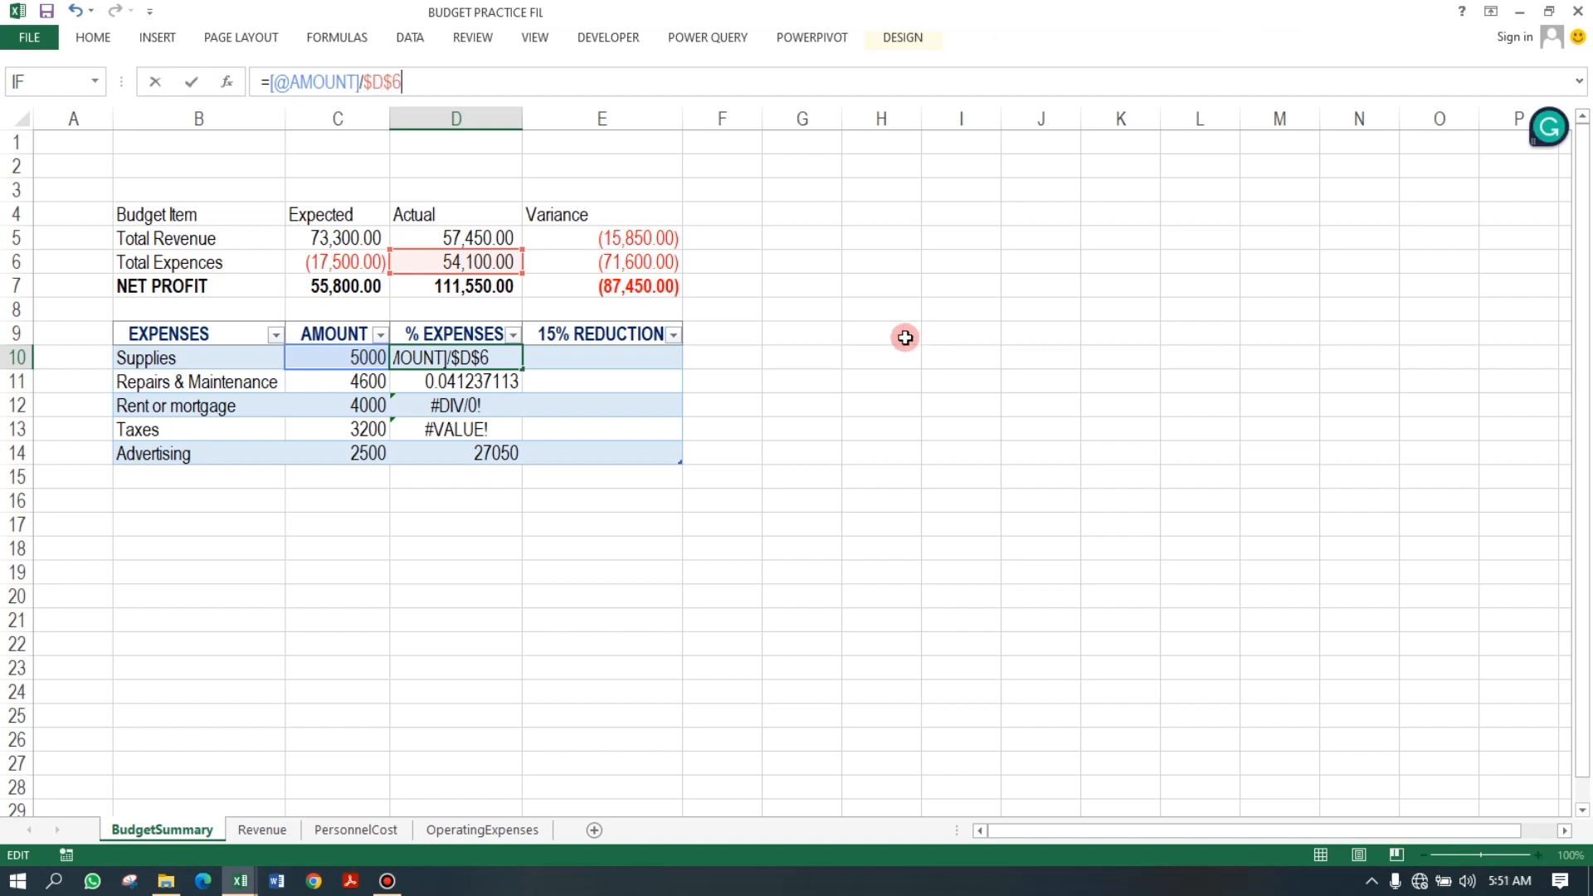
Commit D10's absolute-reference formula and check the % EXPENSES formulas filled down D10 to D14.
key("Return")
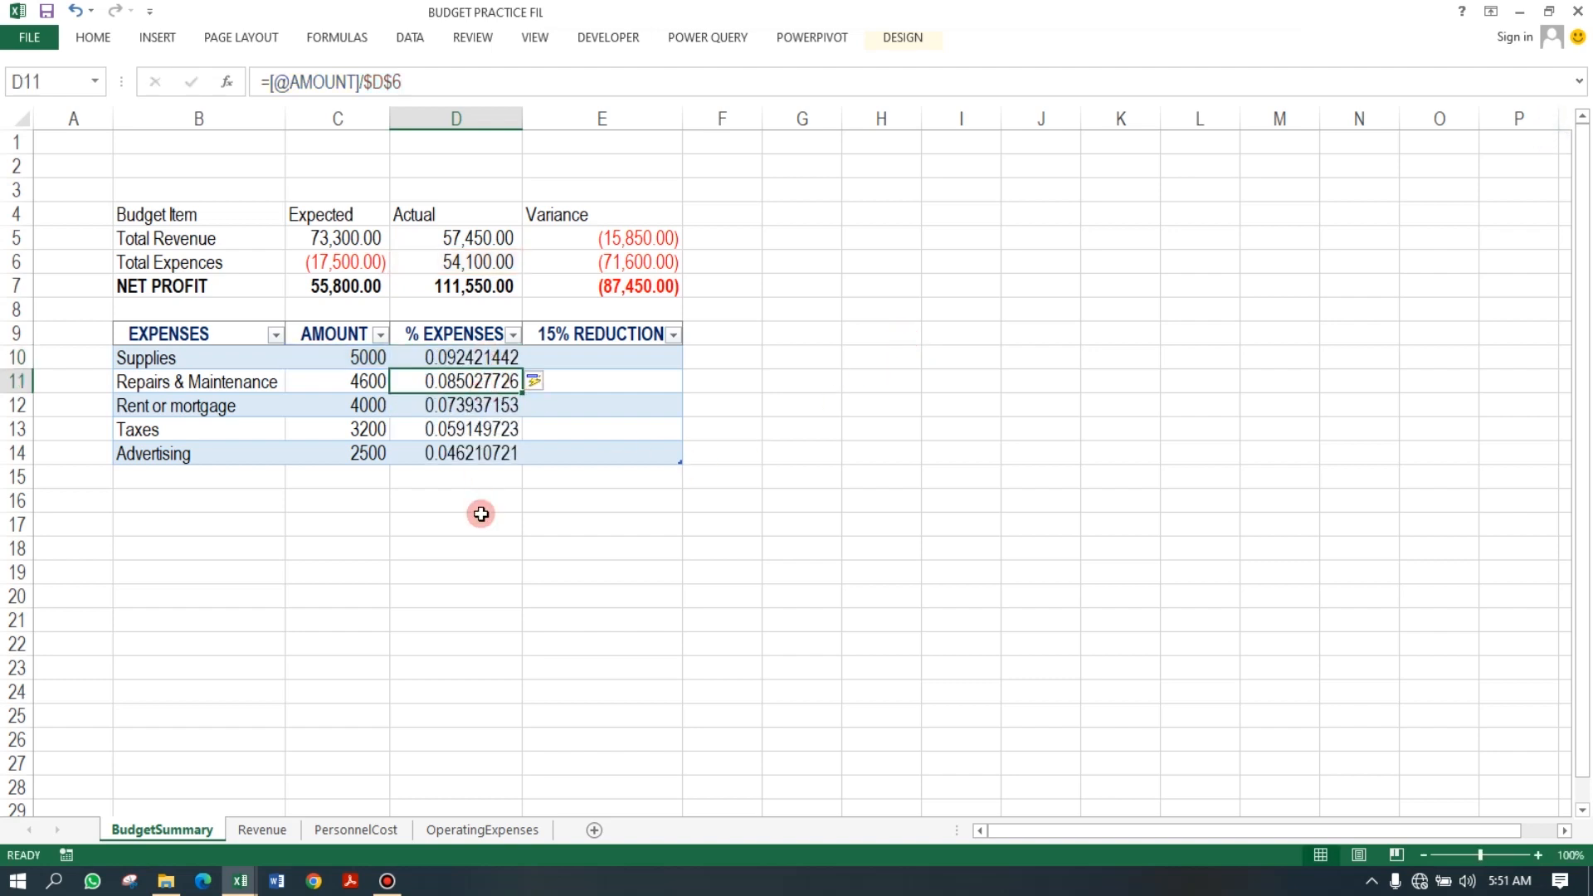
left_click(488, 357)
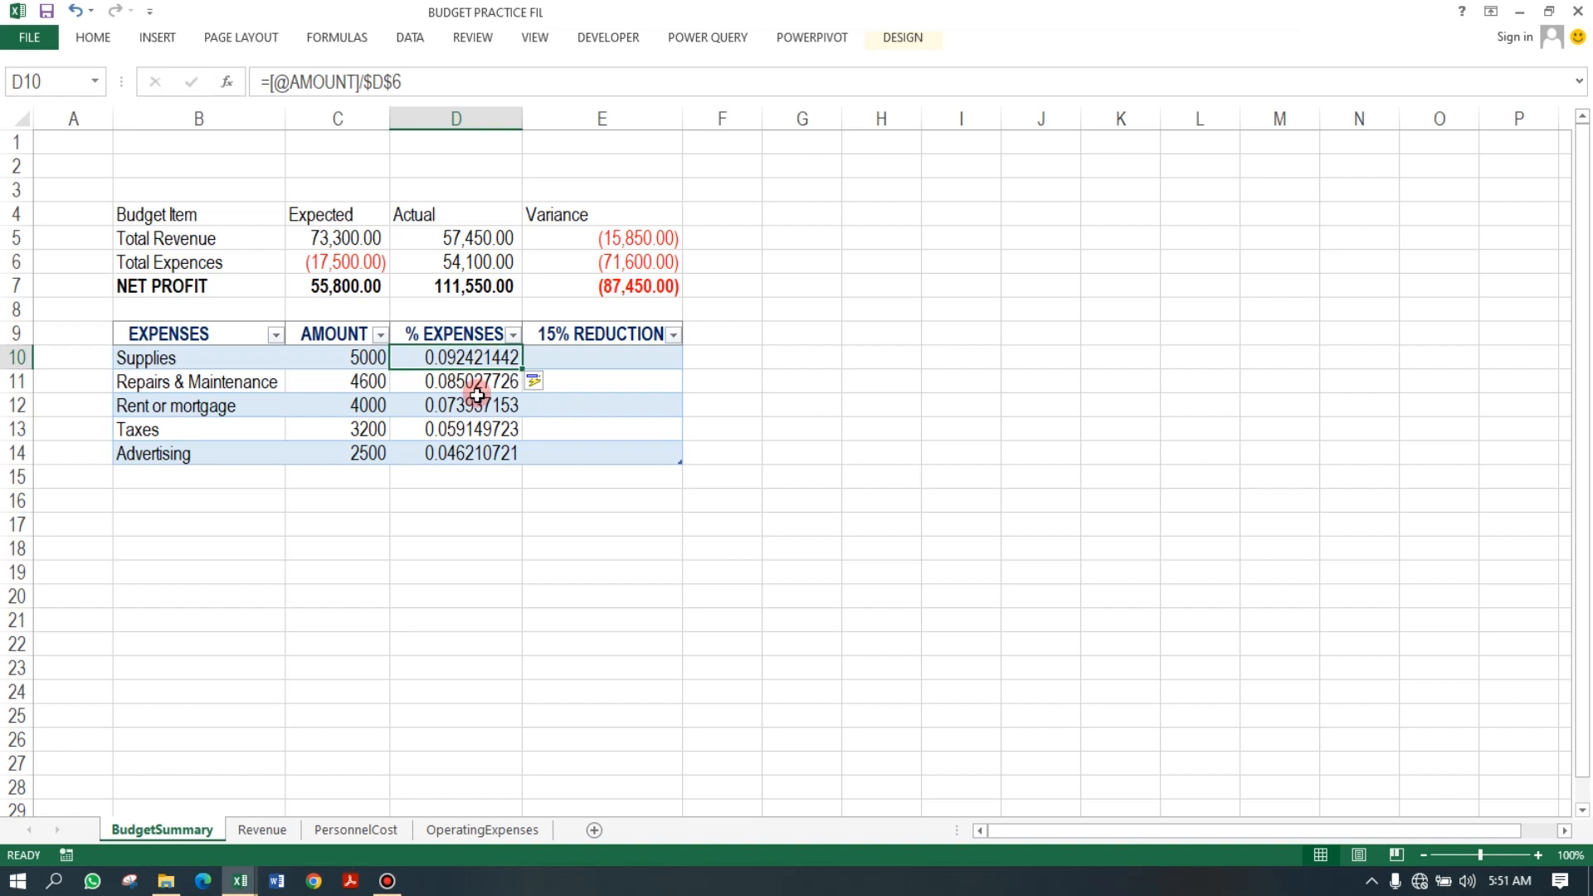
left_click(487, 381)
left_click(476, 407)
left_click(477, 429)
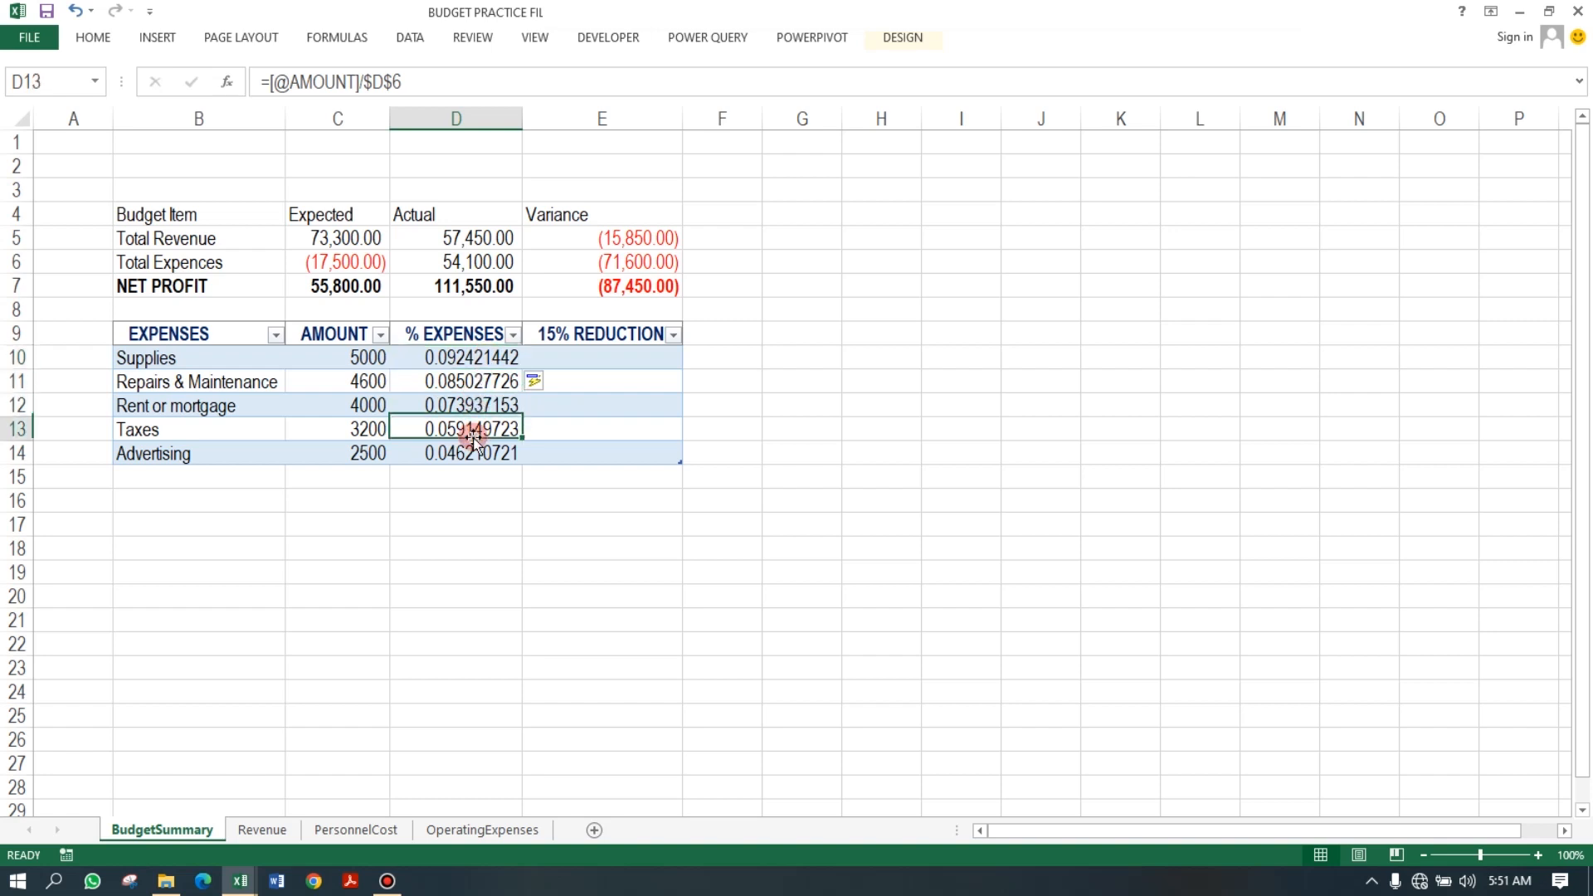
left_click(473, 452)
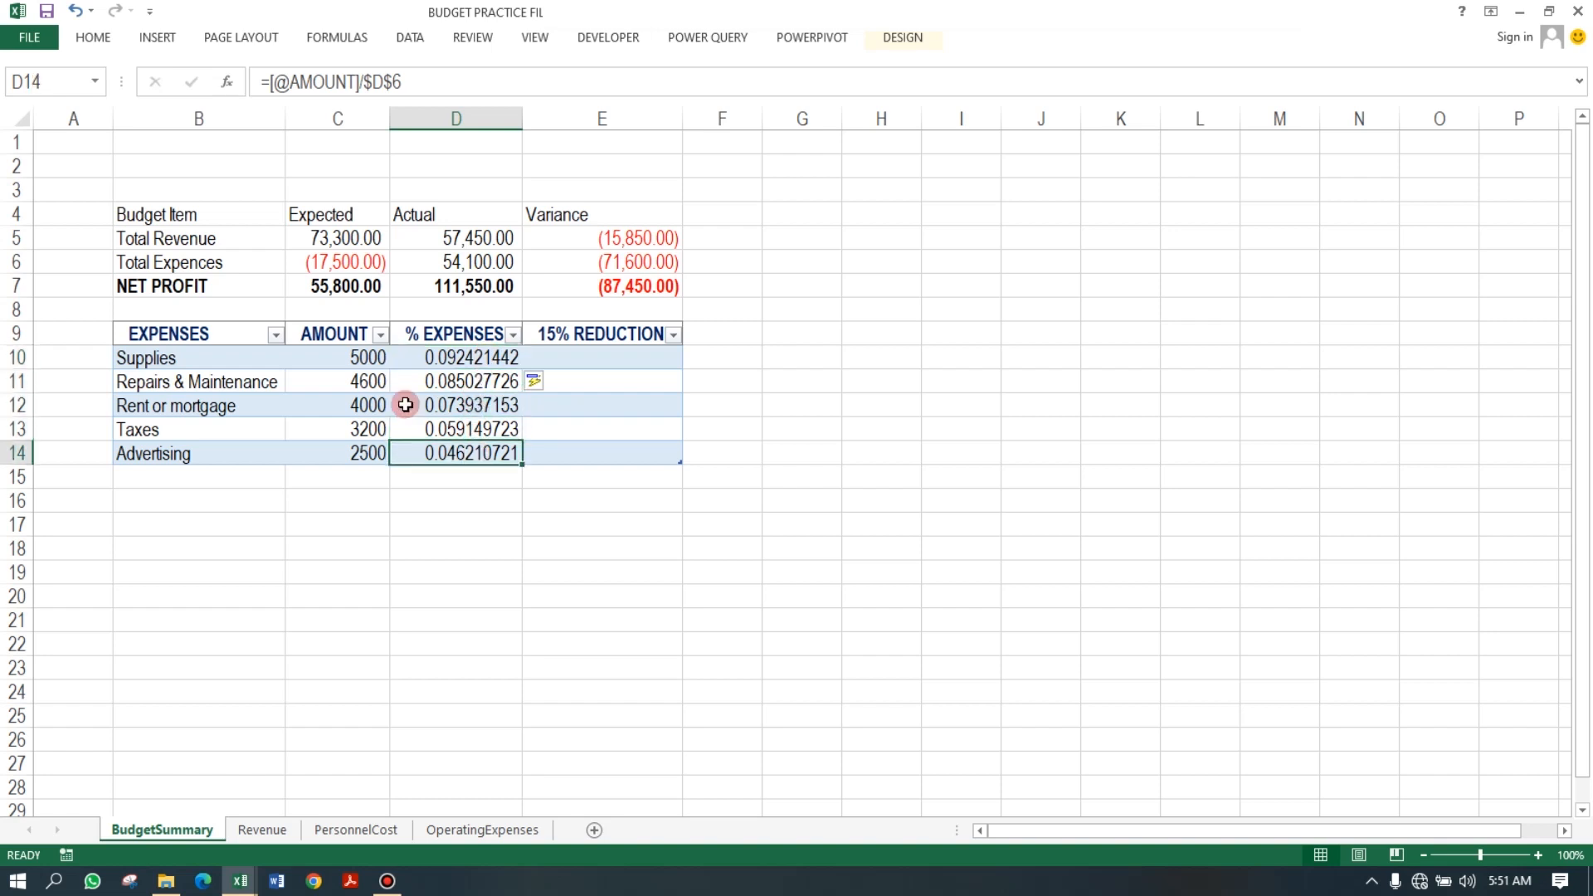
double_click(473, 453)
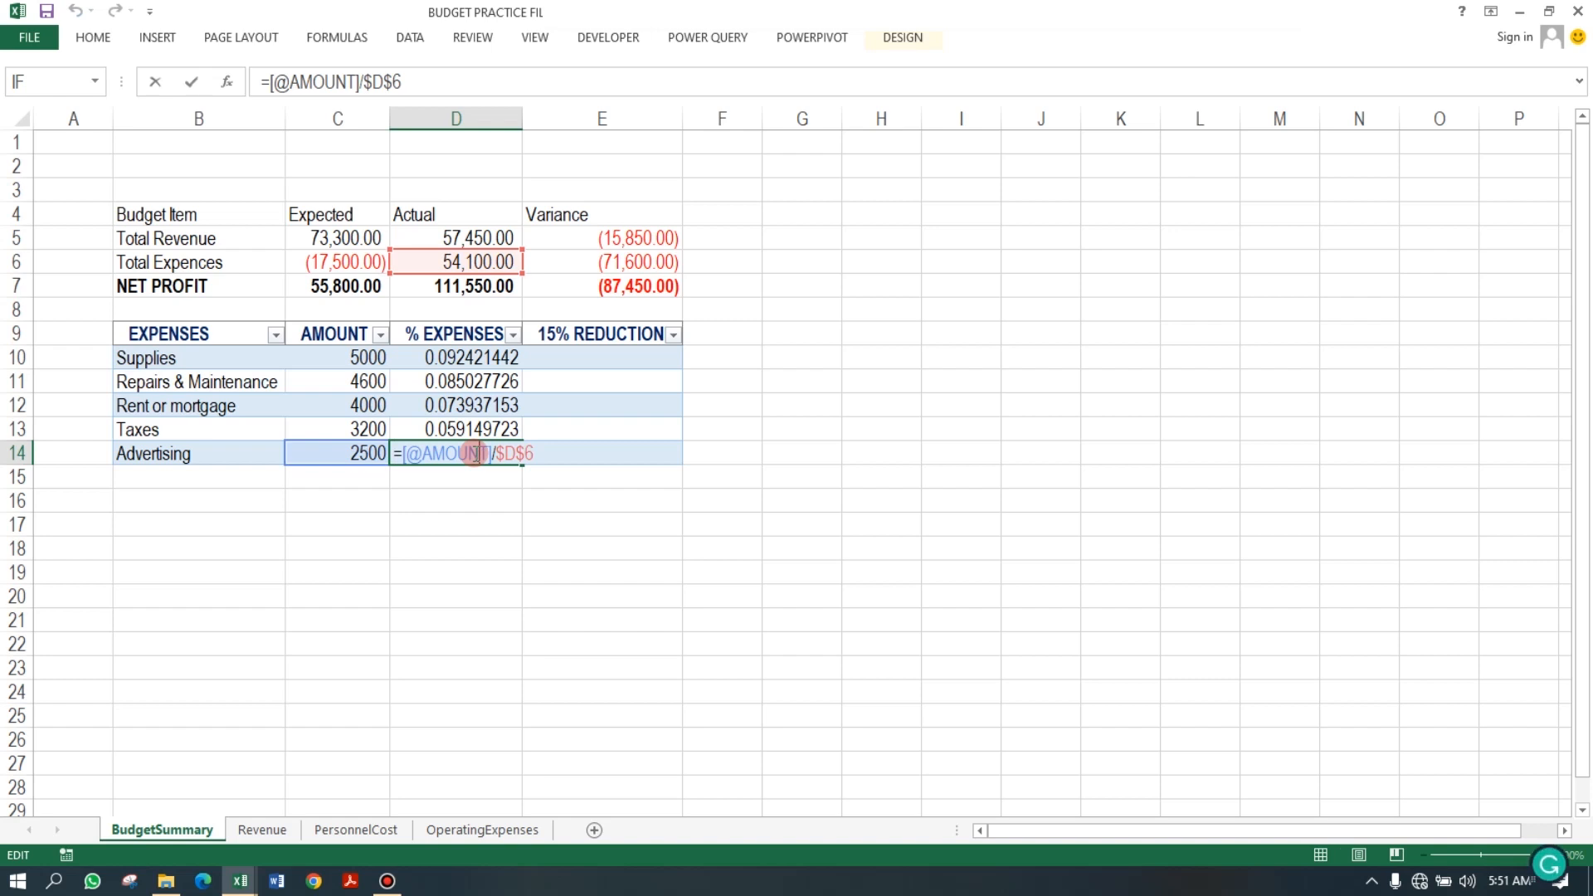
key("Return")
key("Up")
key("Up")
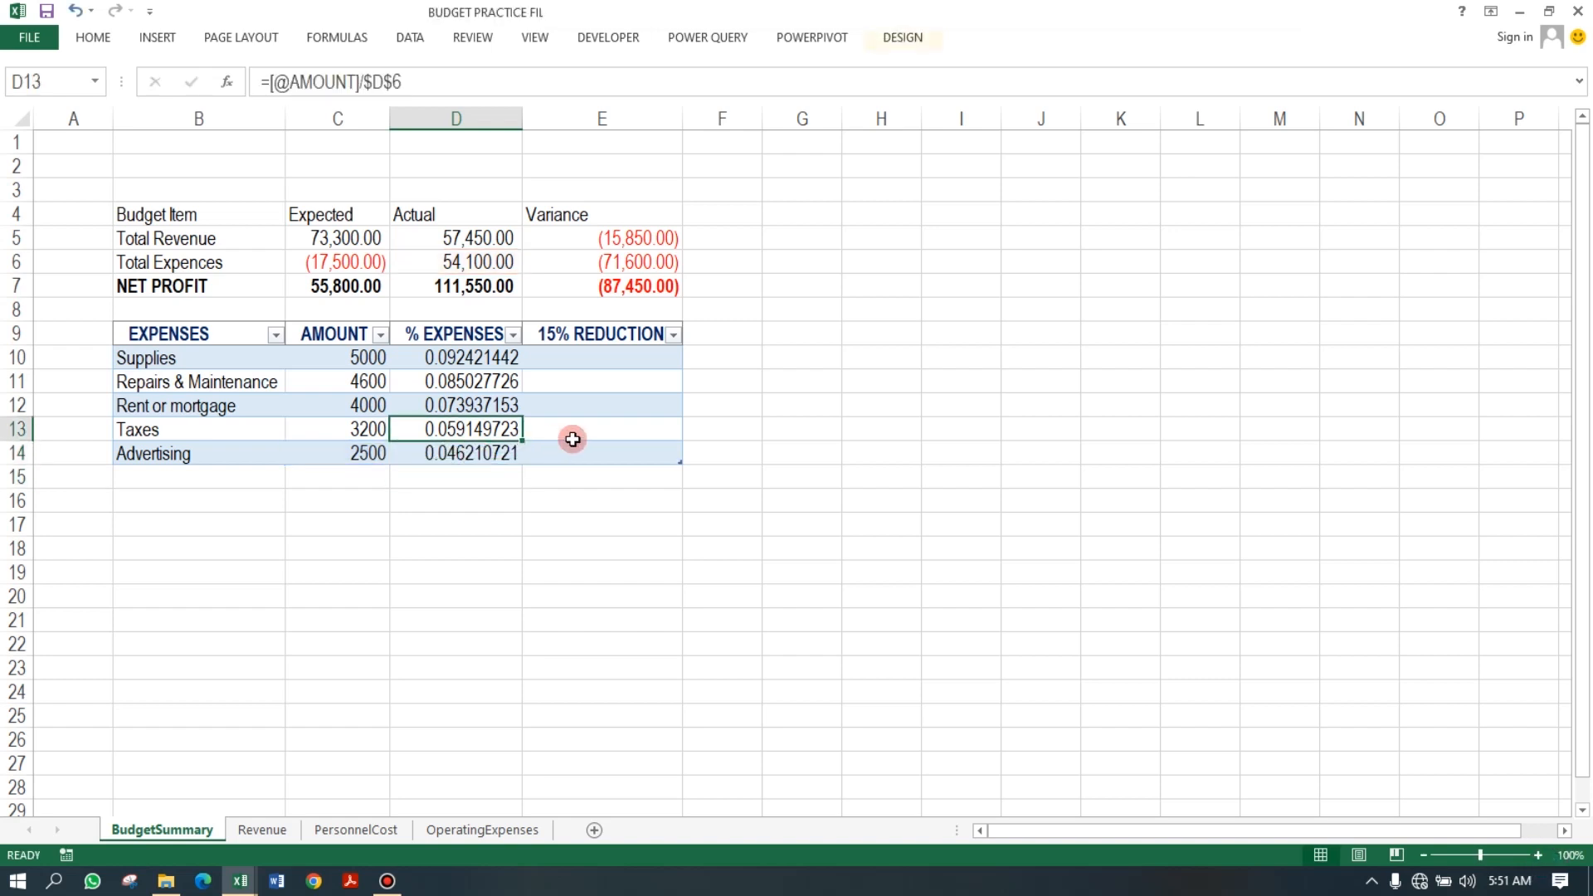
Change C6's formula to =PersonnelCost!C7+OPEX[[#Totals],[ESTIMATED ]] so the OPEX total is added.
left_click(386, 263)
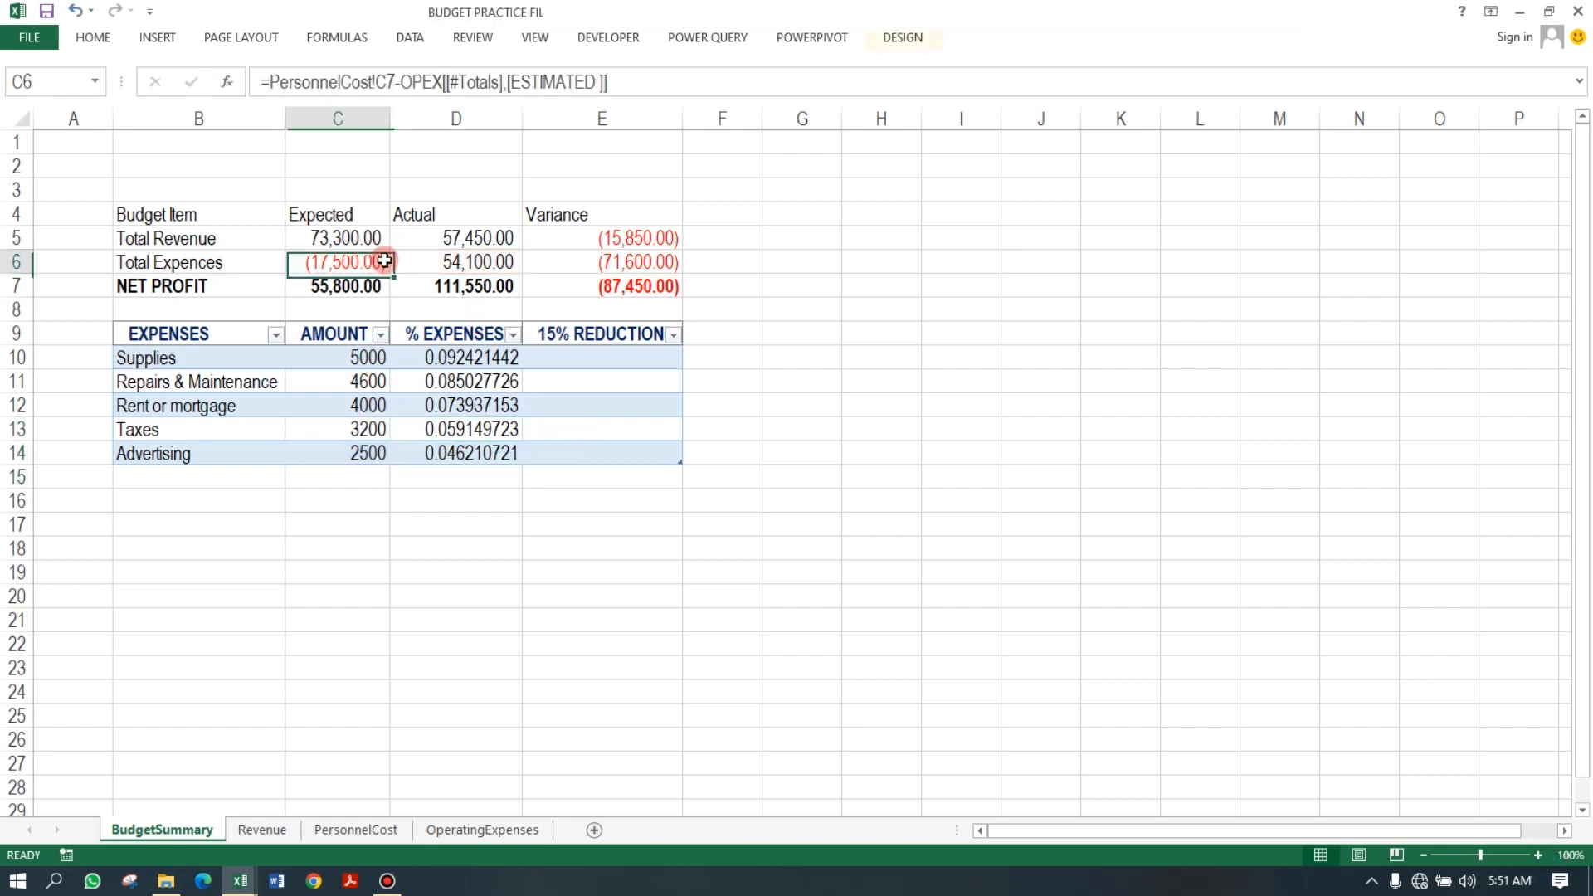
left_click(401, 82)
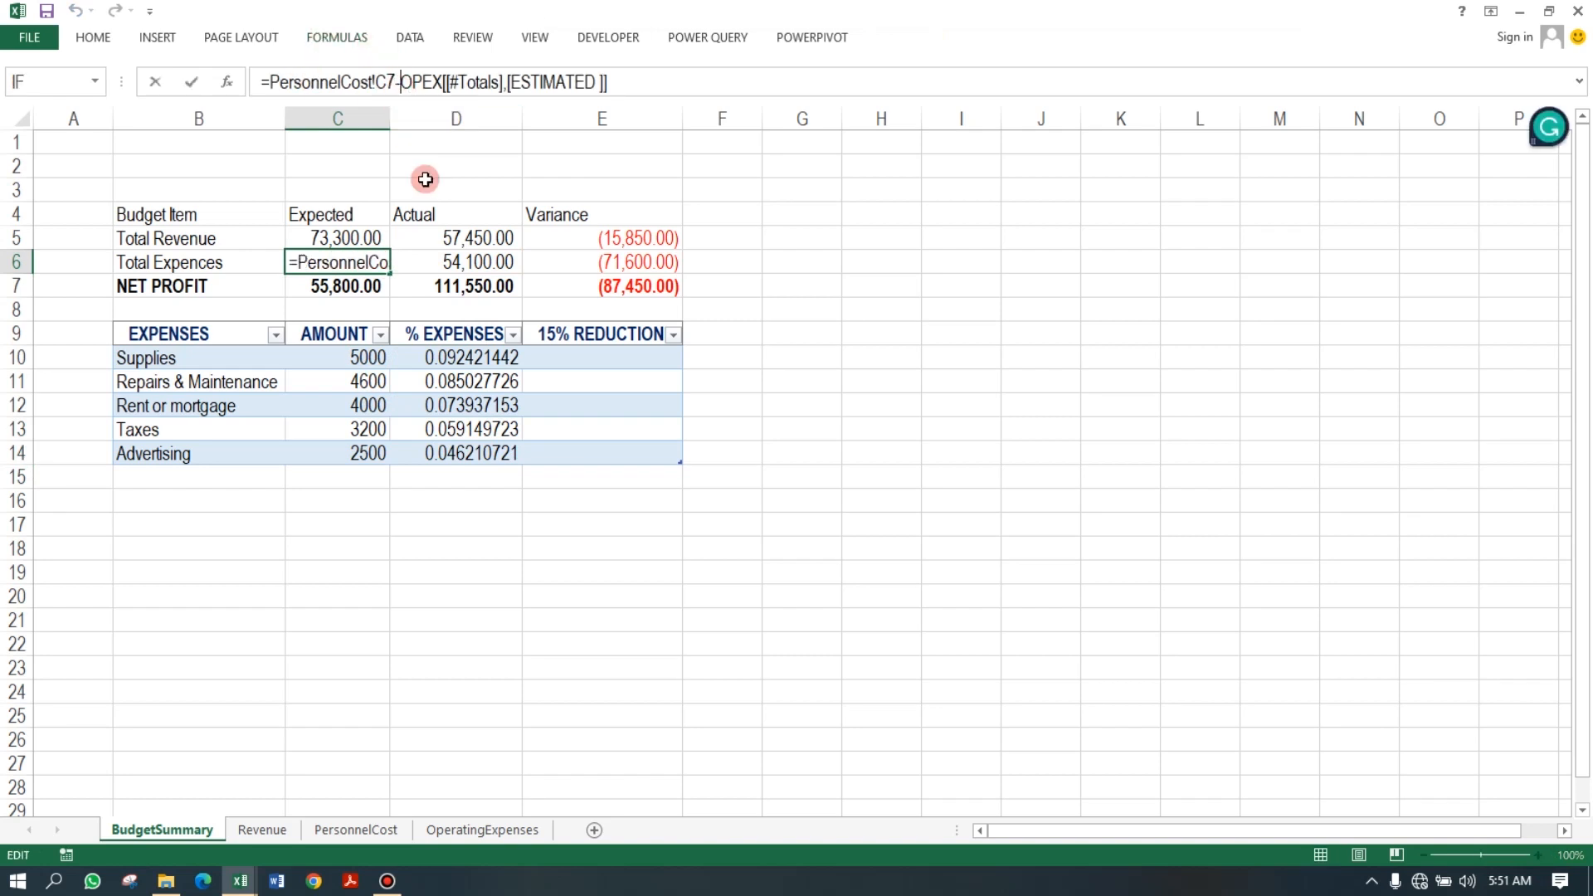
key("BackSpace")
type("+")
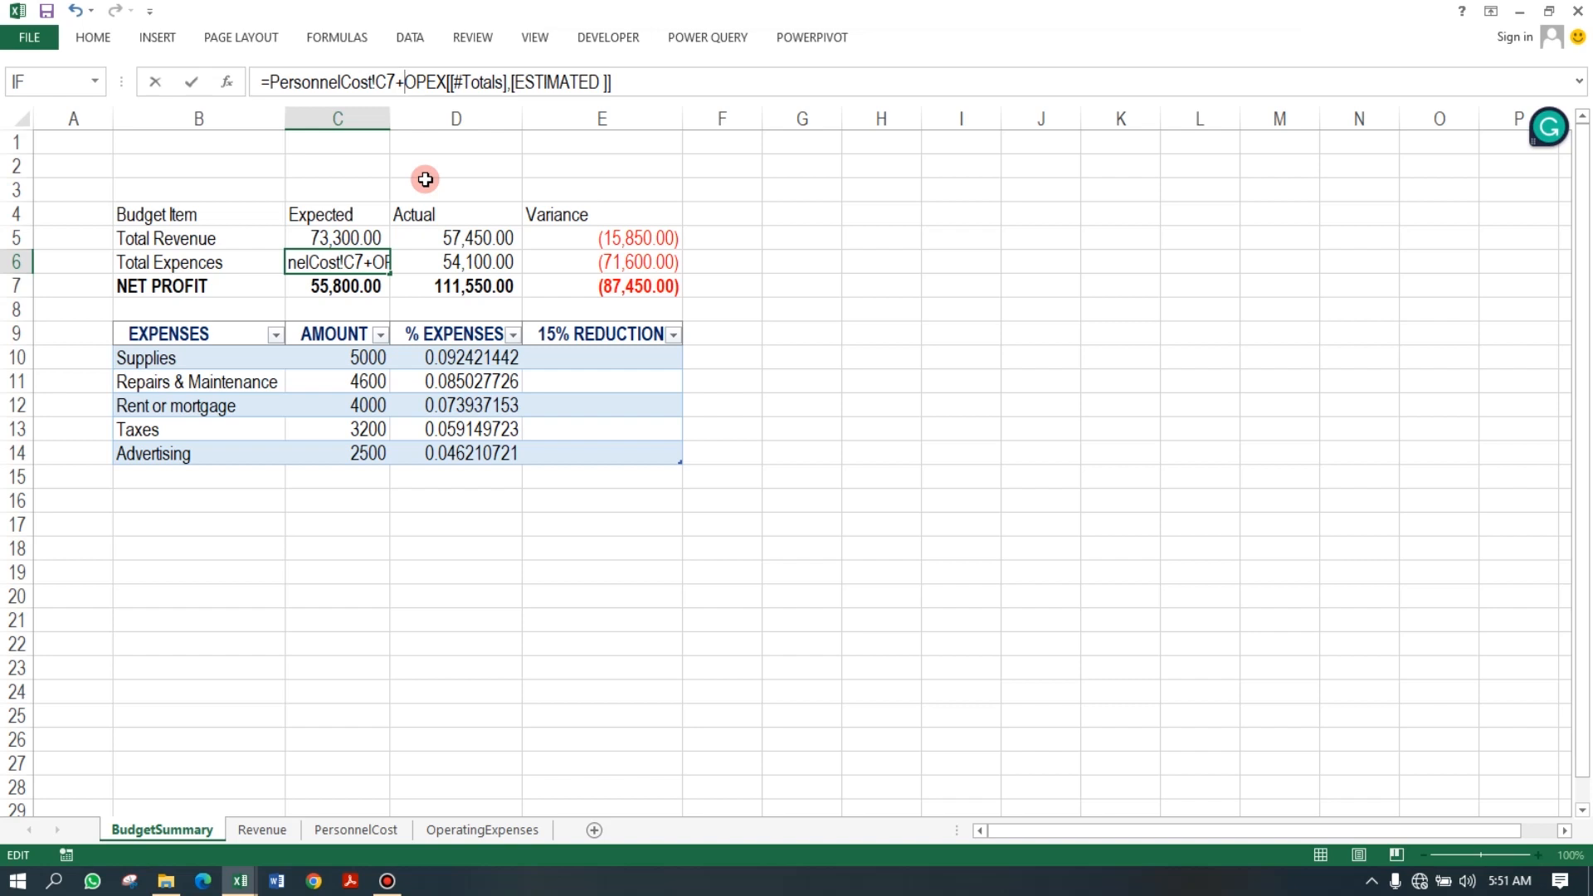
key("Return")
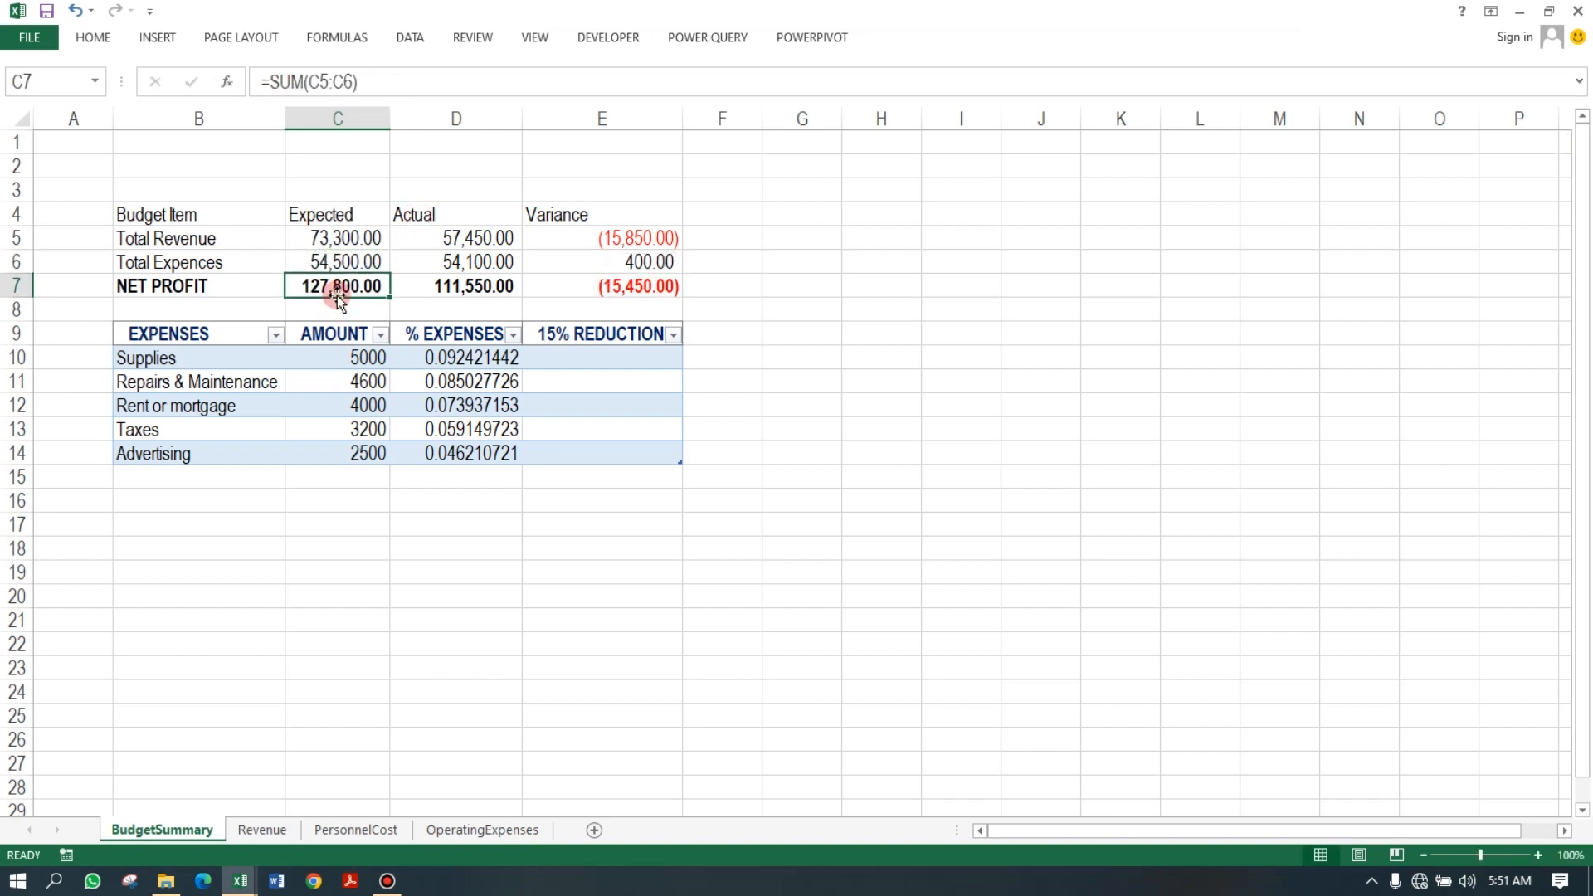
Enter =C5-C6 as the expected NET PROFIT in C7 and fill it right into D7.
type("=")
left_click(347, 238)
type("-")
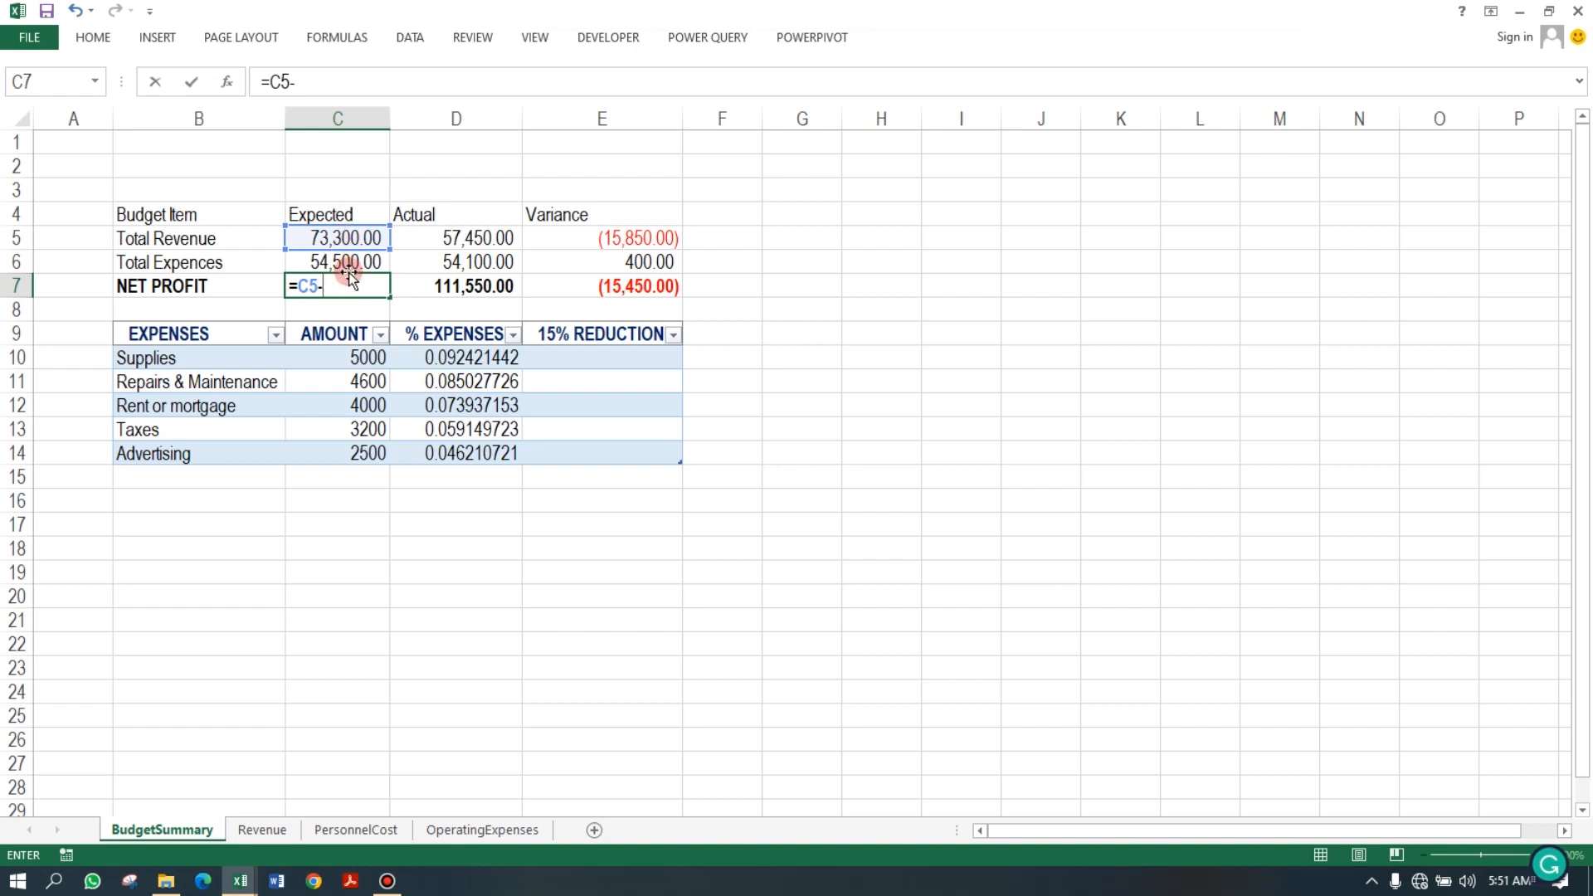
left_click(347, 265)
key("Return")
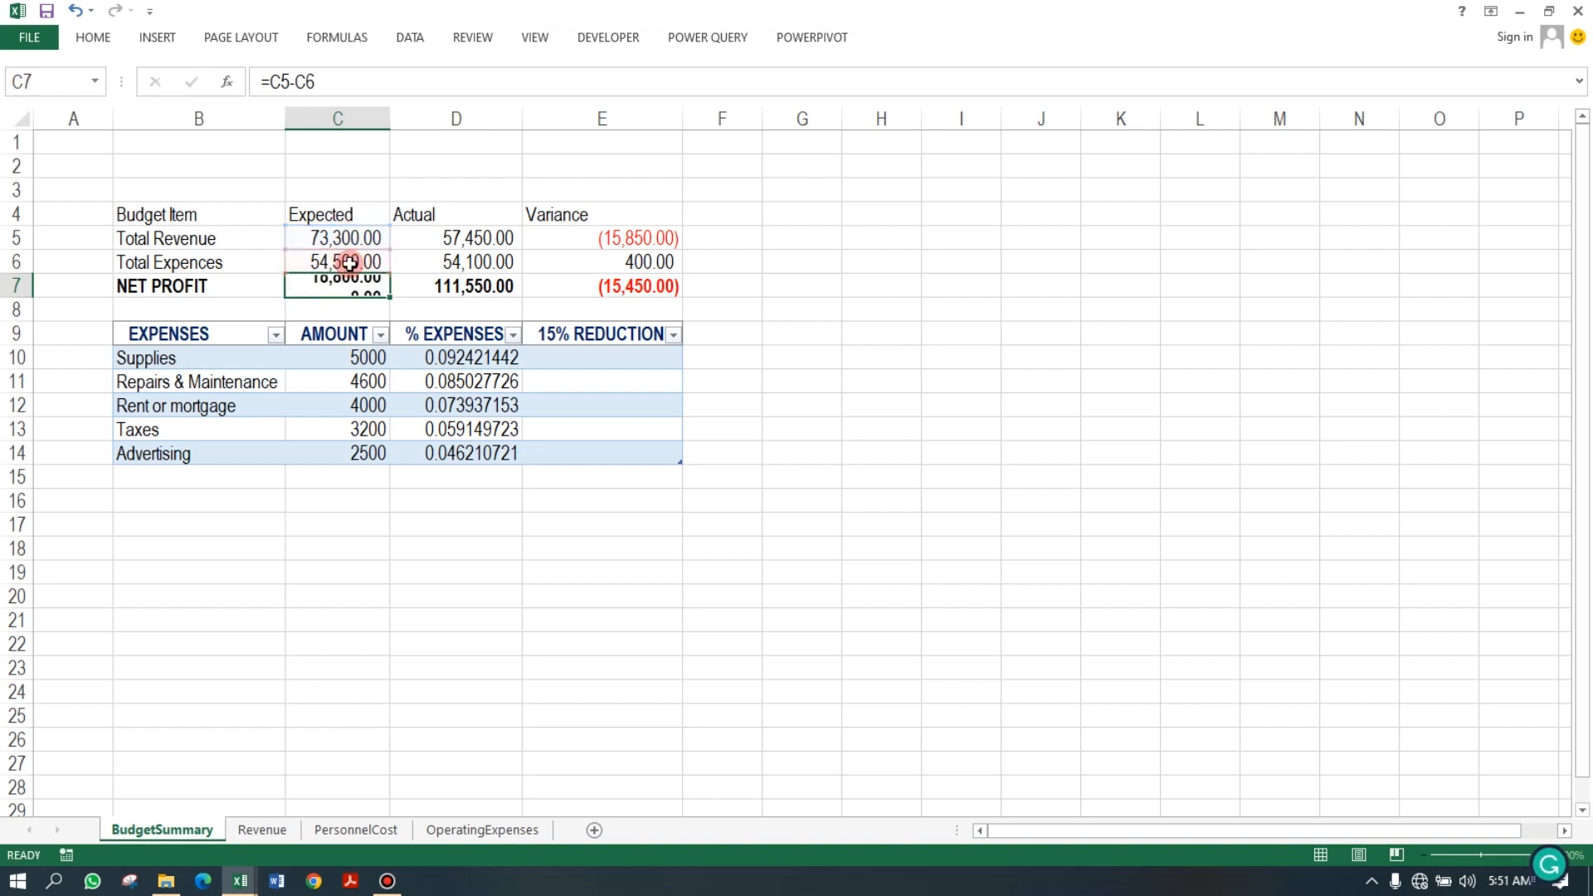
left_click(370, 287)
left_click_drag(390, 297, 518, 301)
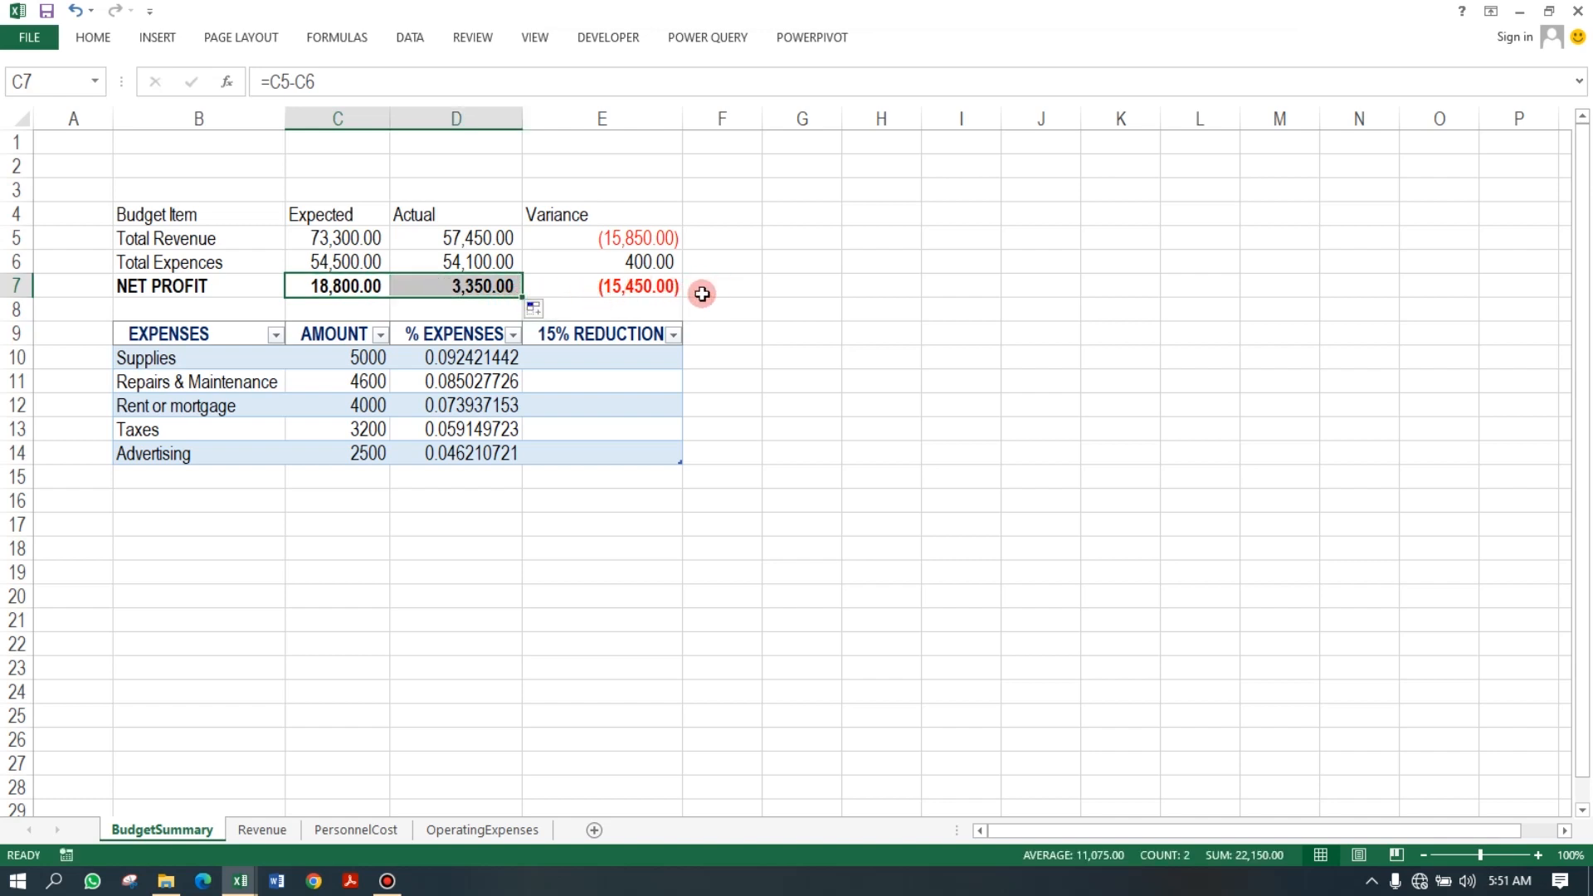
Inspect the INDEX/MATCH formulas in the EXPENSES names column B10 to B13.
left_click(221, 320)
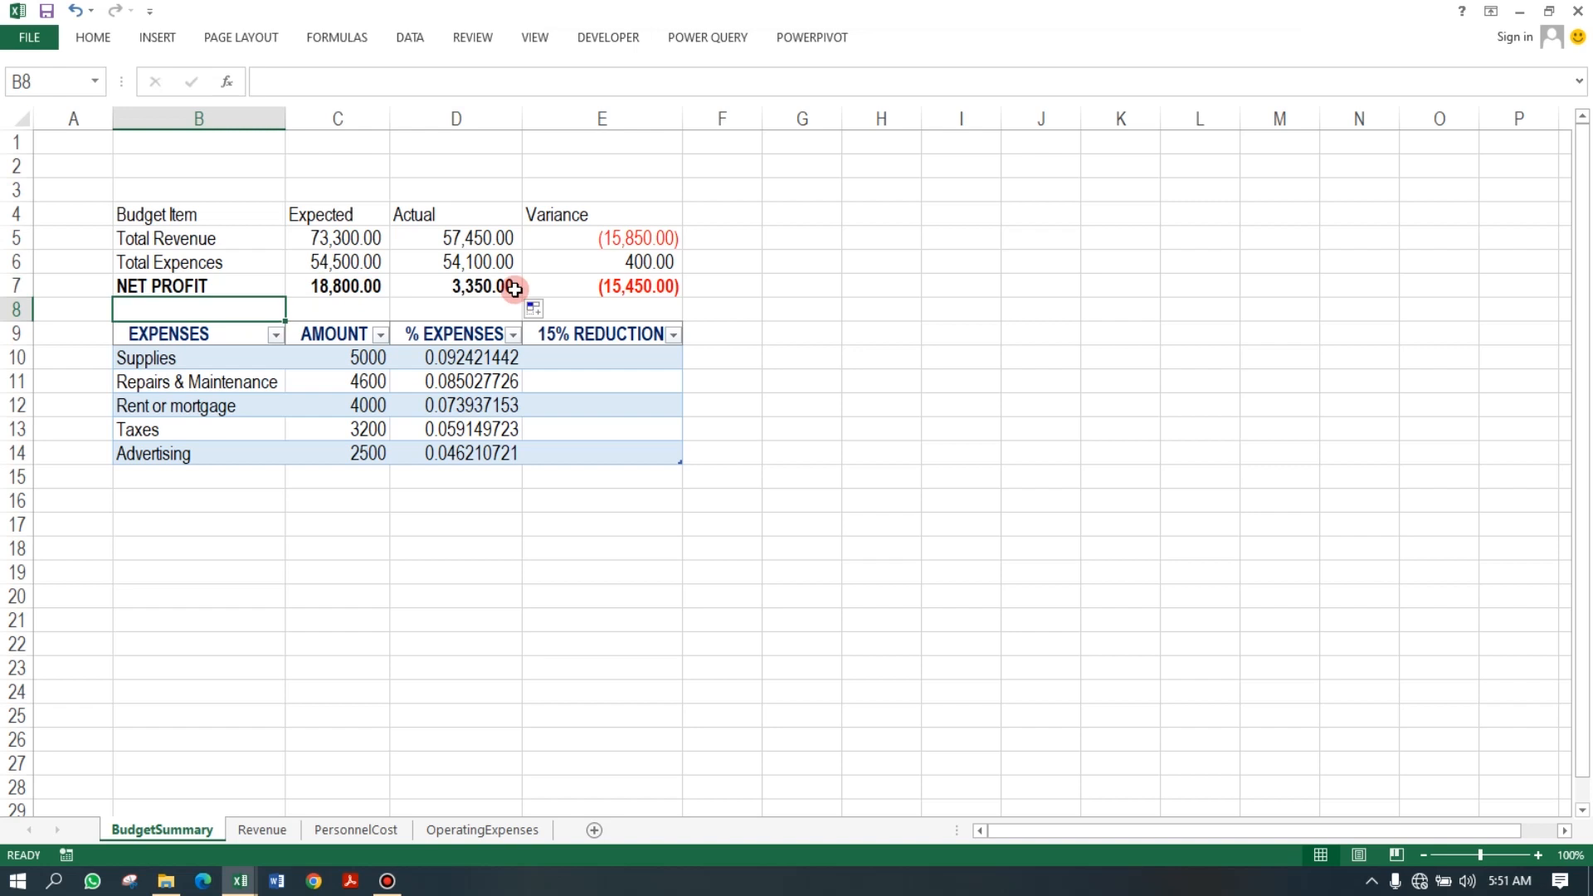
left_click(536, 291)
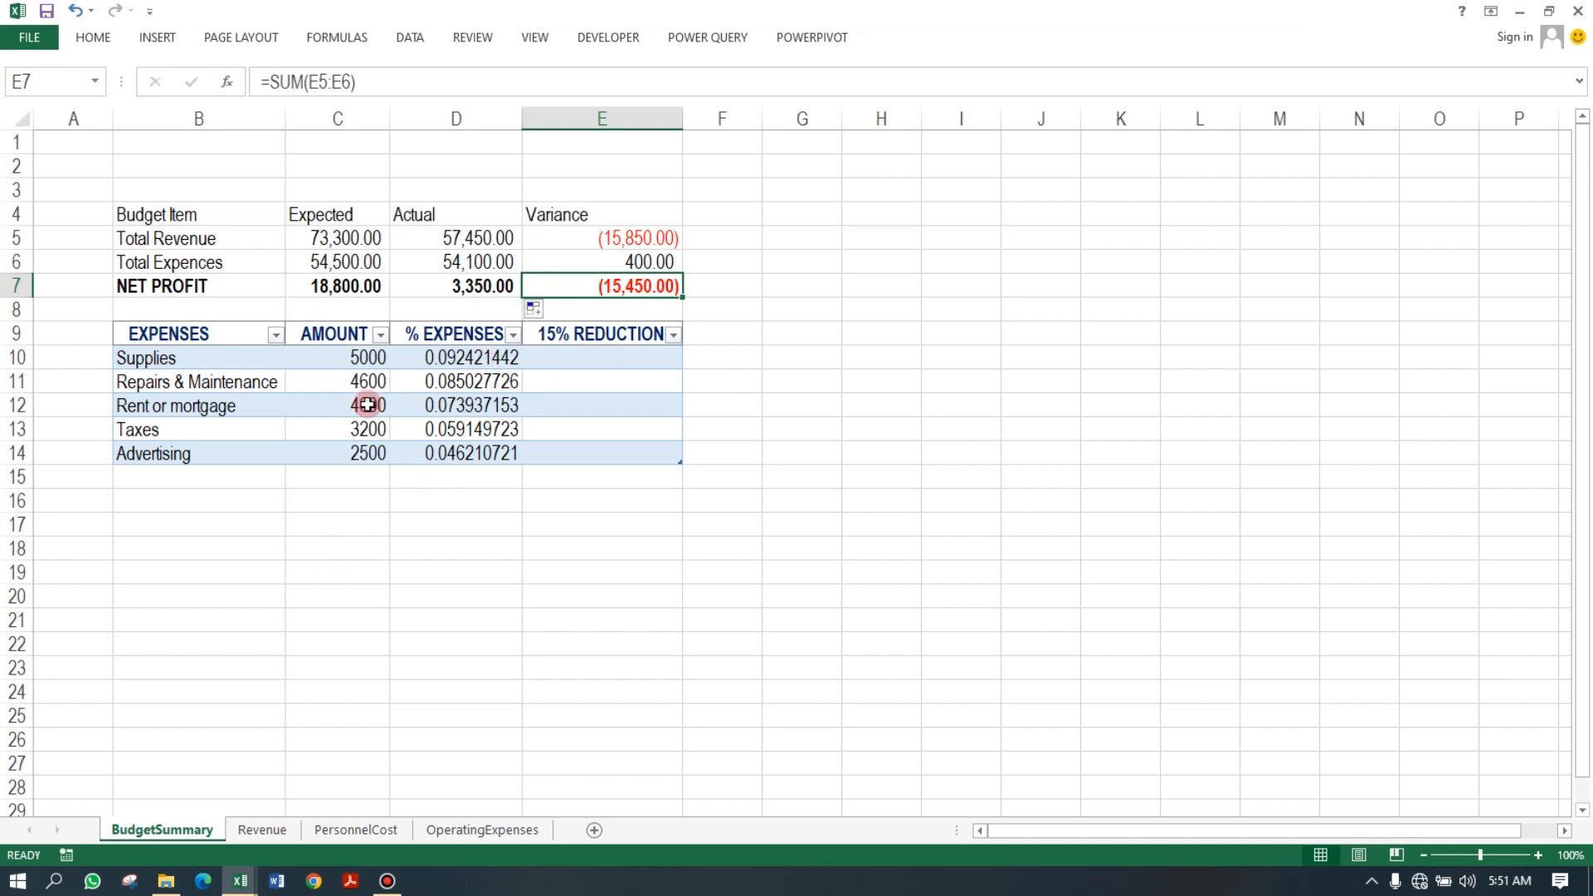
left_click(263, 381)
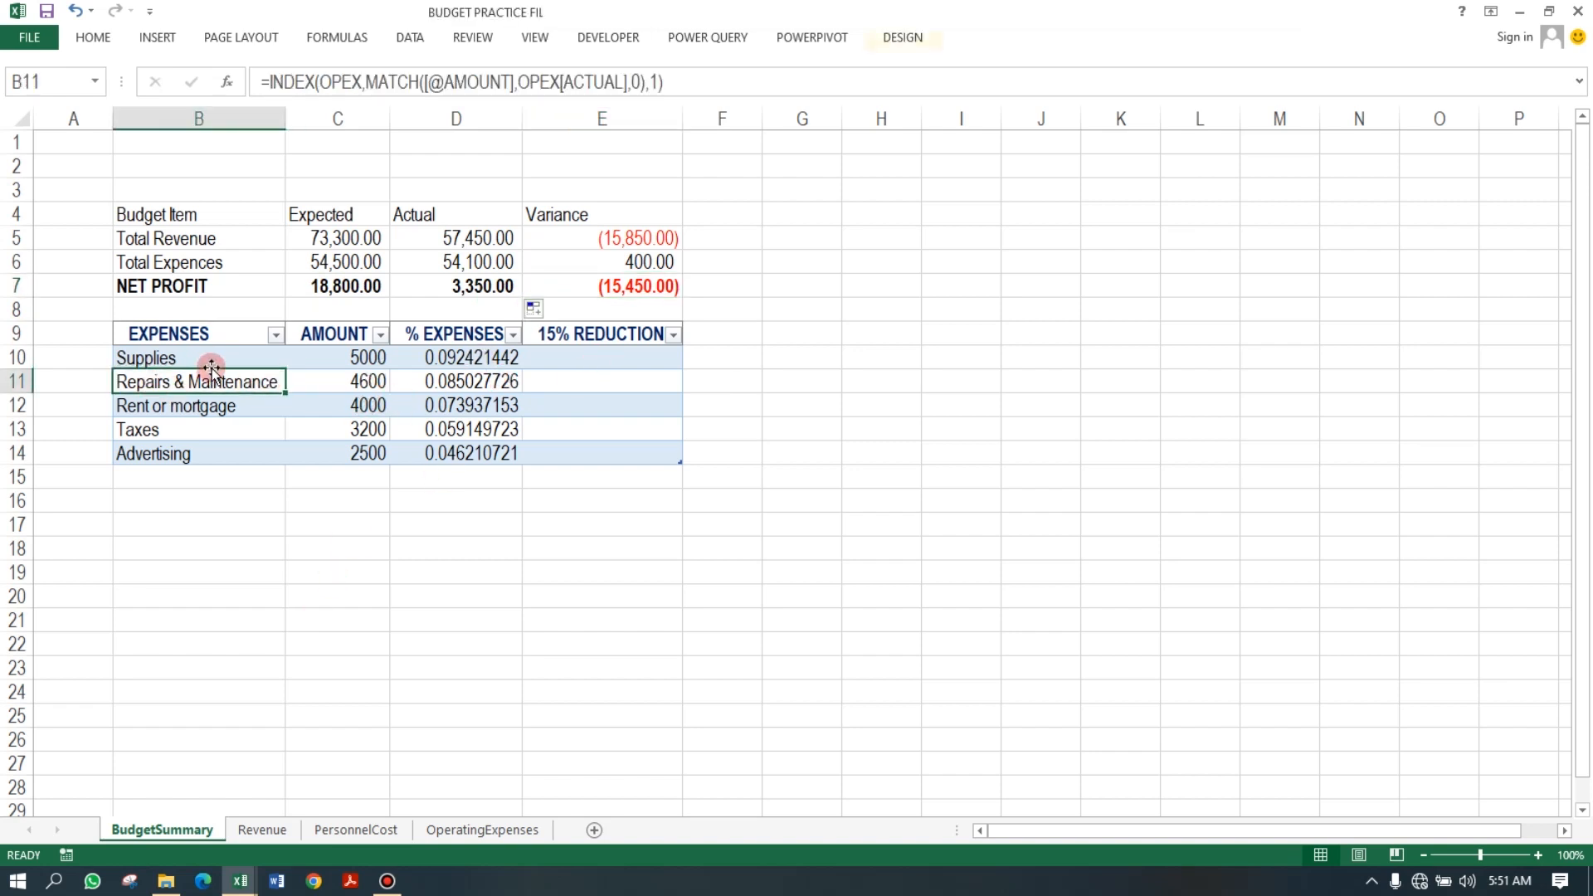
left_click_drag(193, 355, 196, 431)
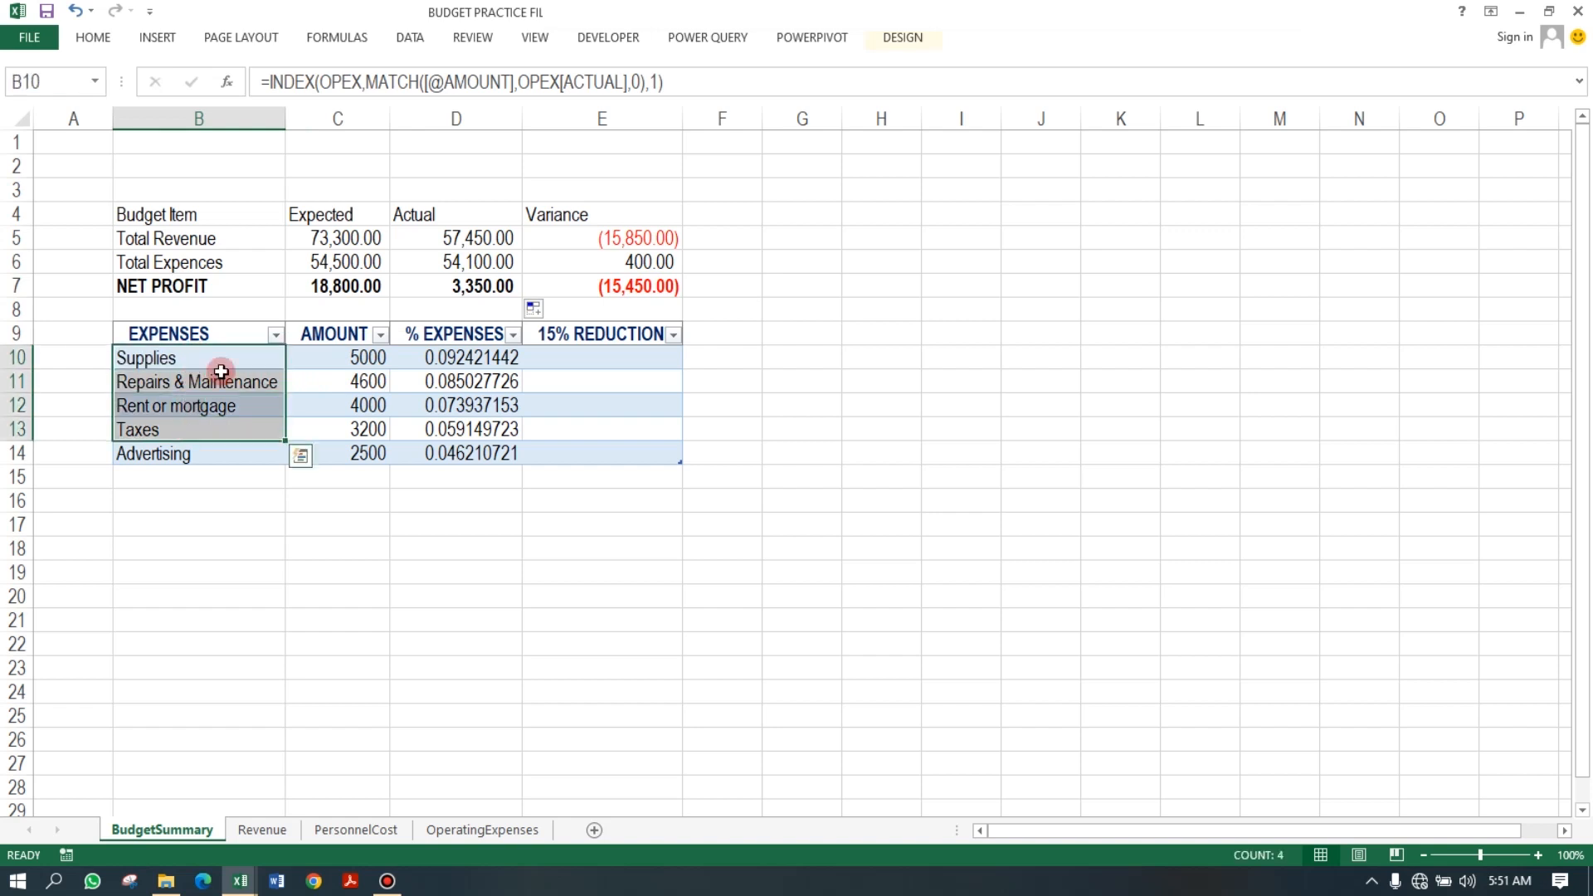
left_click(221, 371)
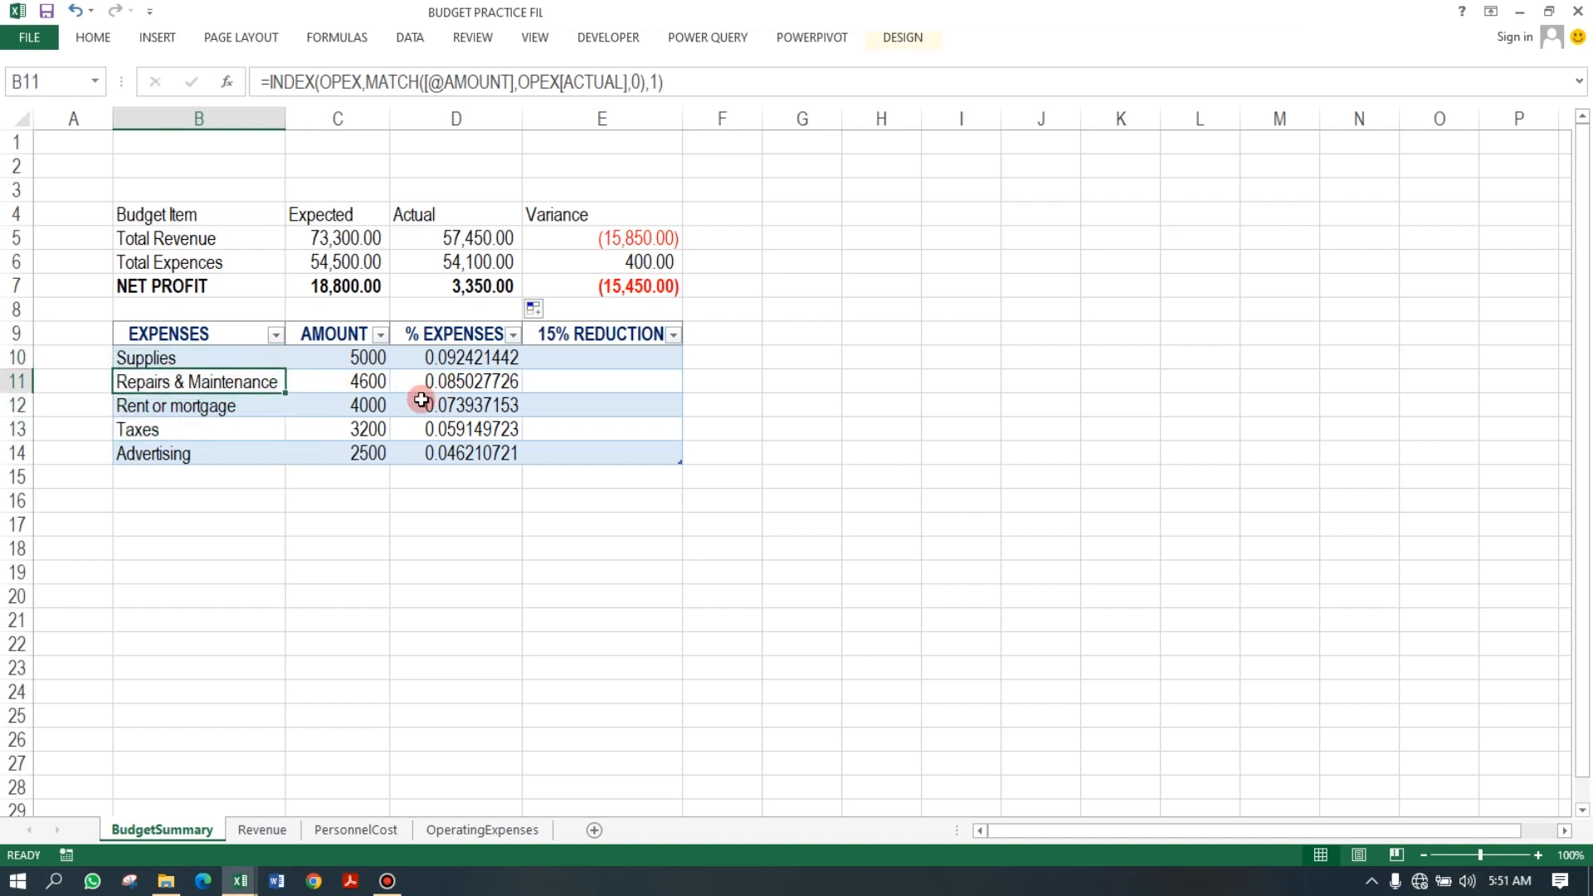
Convert the Budget Item range B4:E6 into a table with headers.
left_click_drag(146, 214, 576, 254)
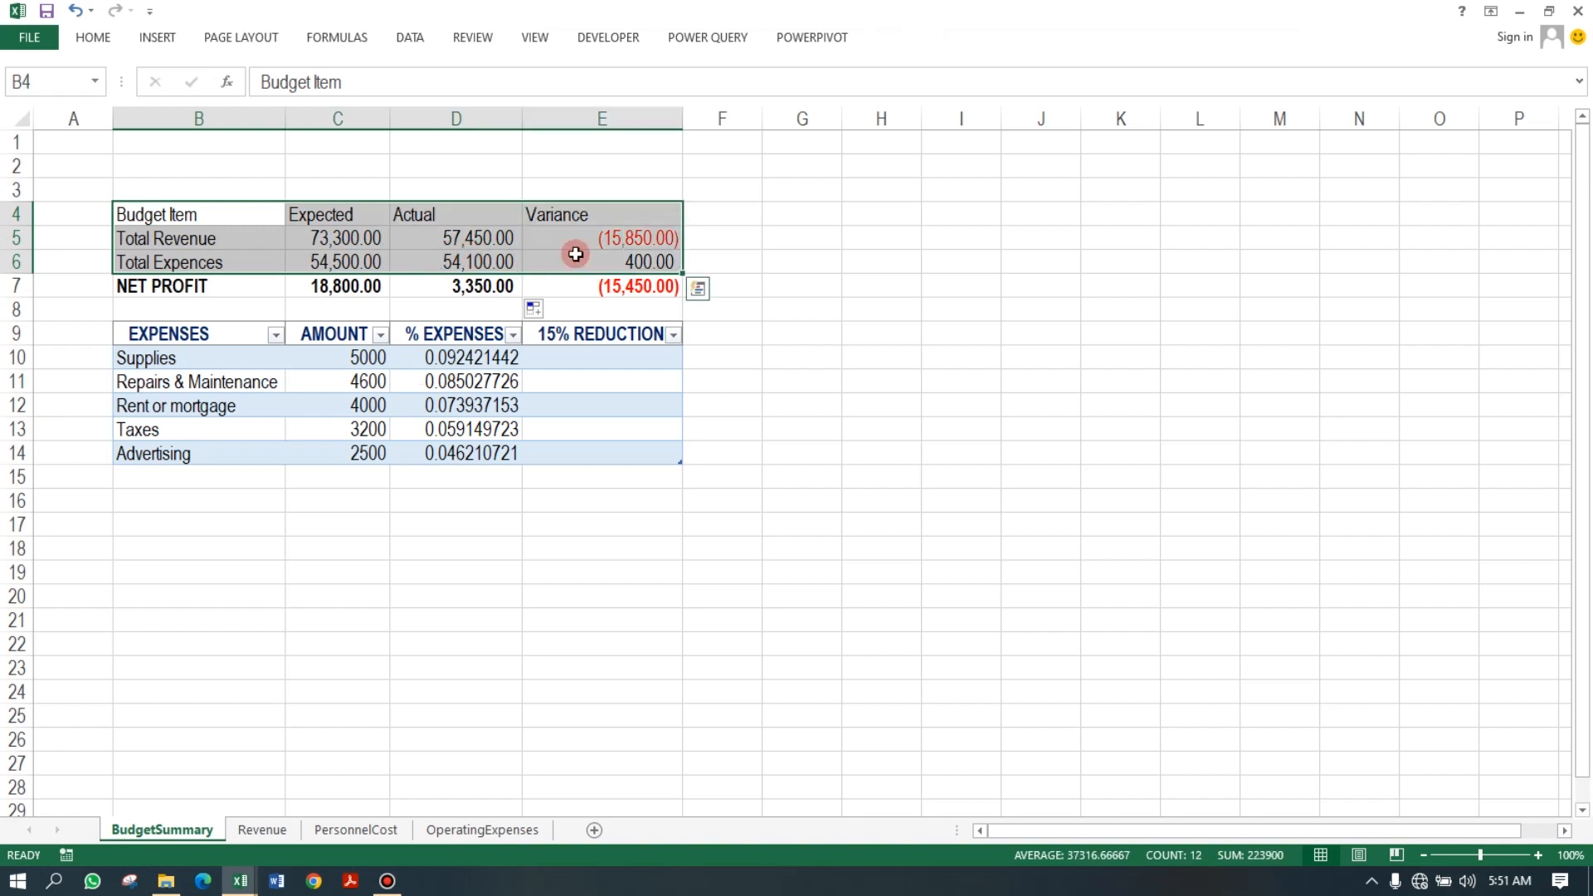
key("ctrl+t")
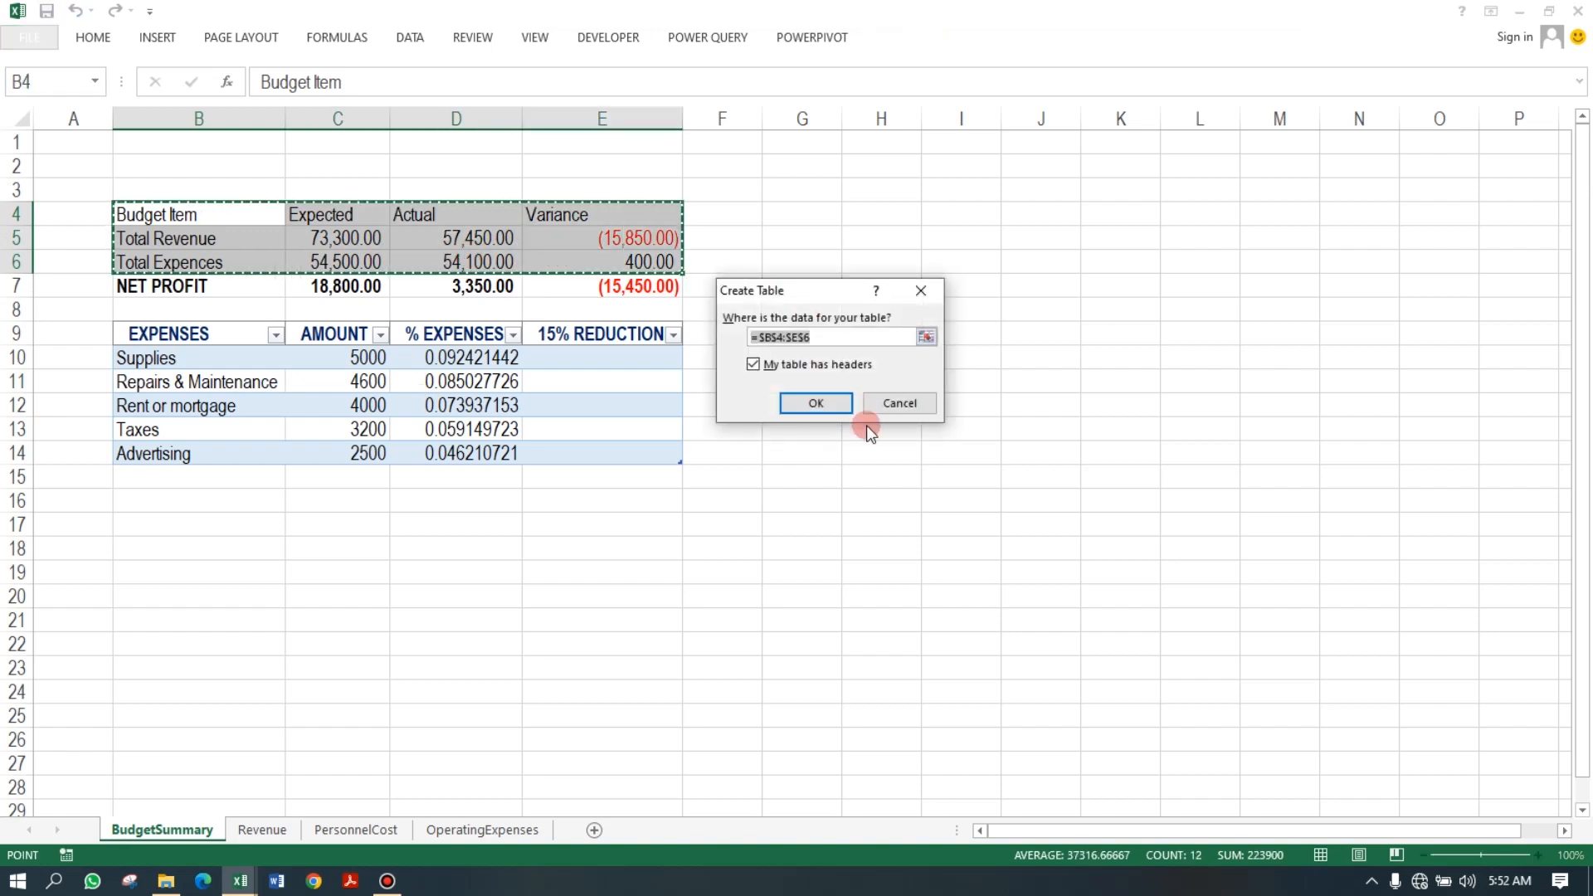
left_click(829, 406)
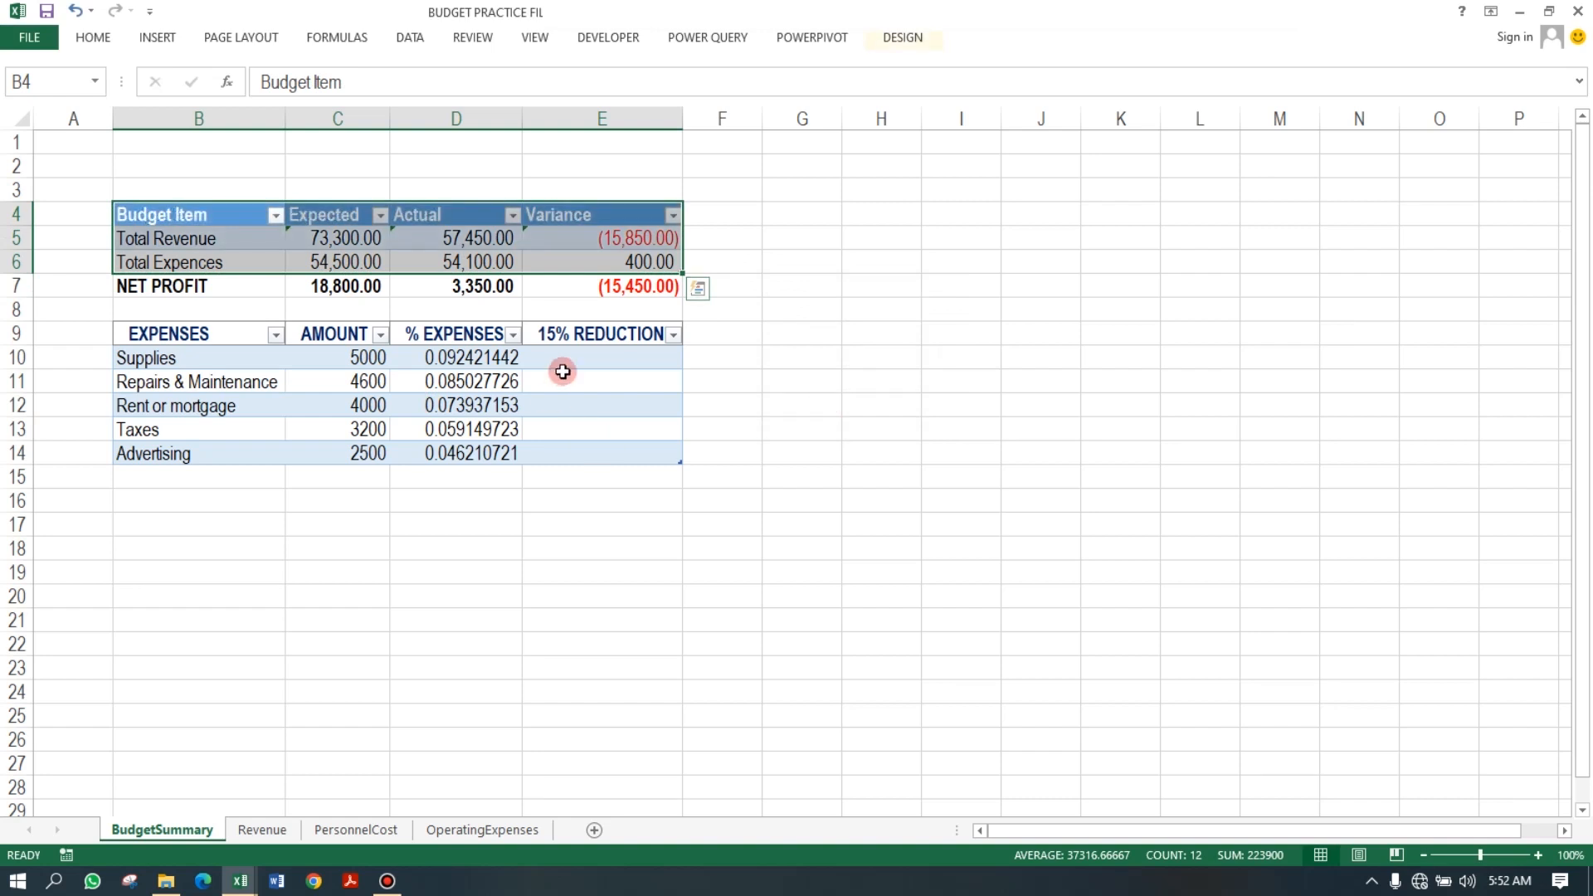
Ignore the inconsistent calculated column formula errors in C5, D5 and E5 of the new table.
left_click(541, 238)
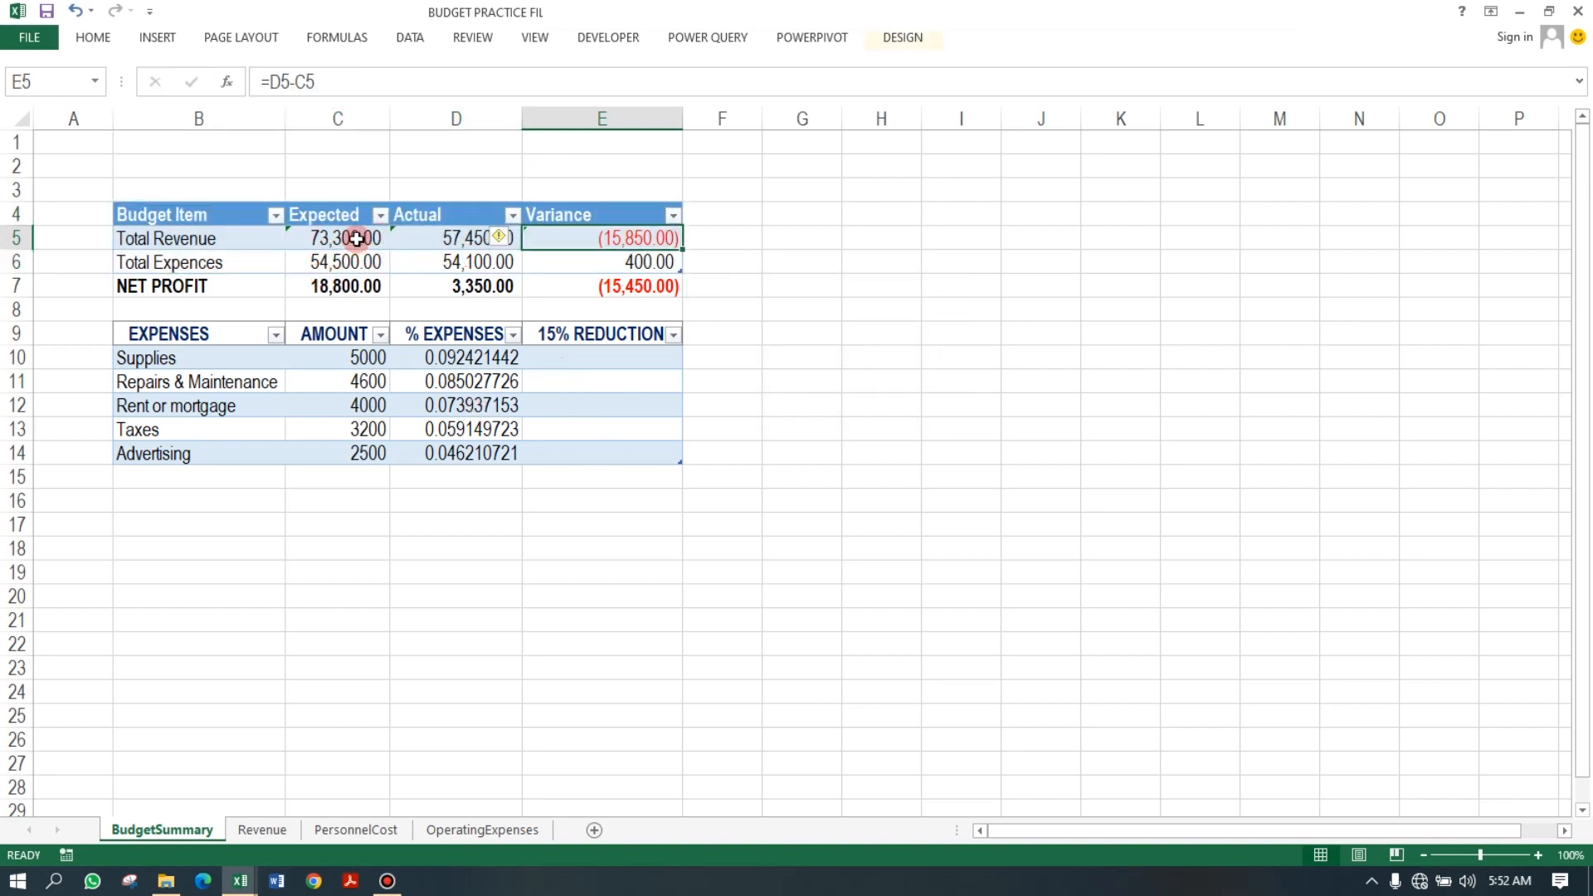
left_click(353, 239)
left_click(262, 236)
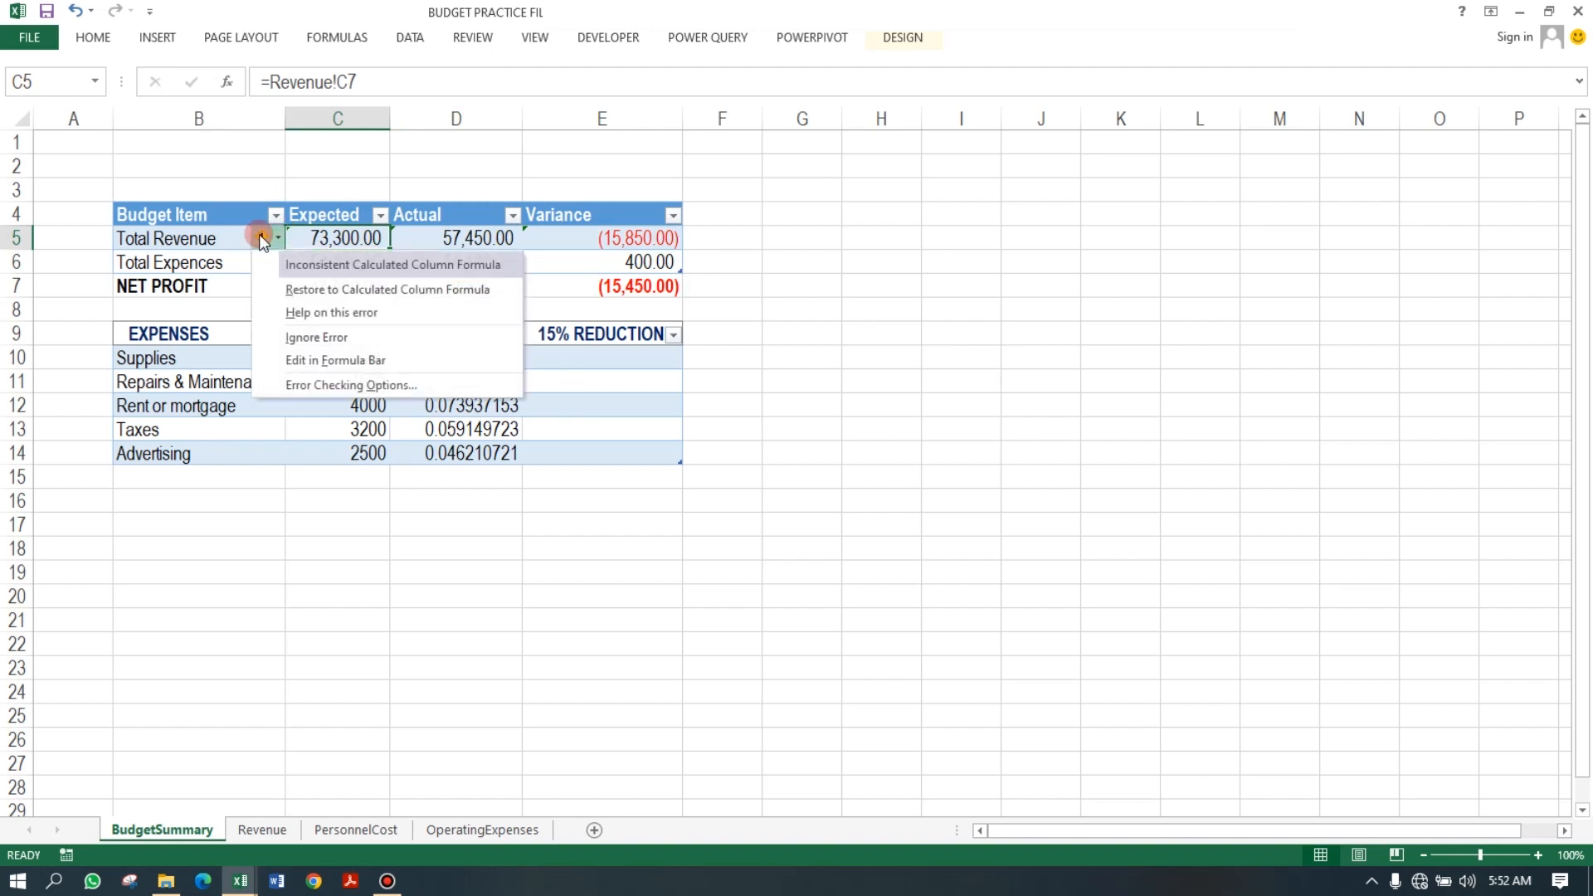
left_click(314, 337)
left_click(448, 239)
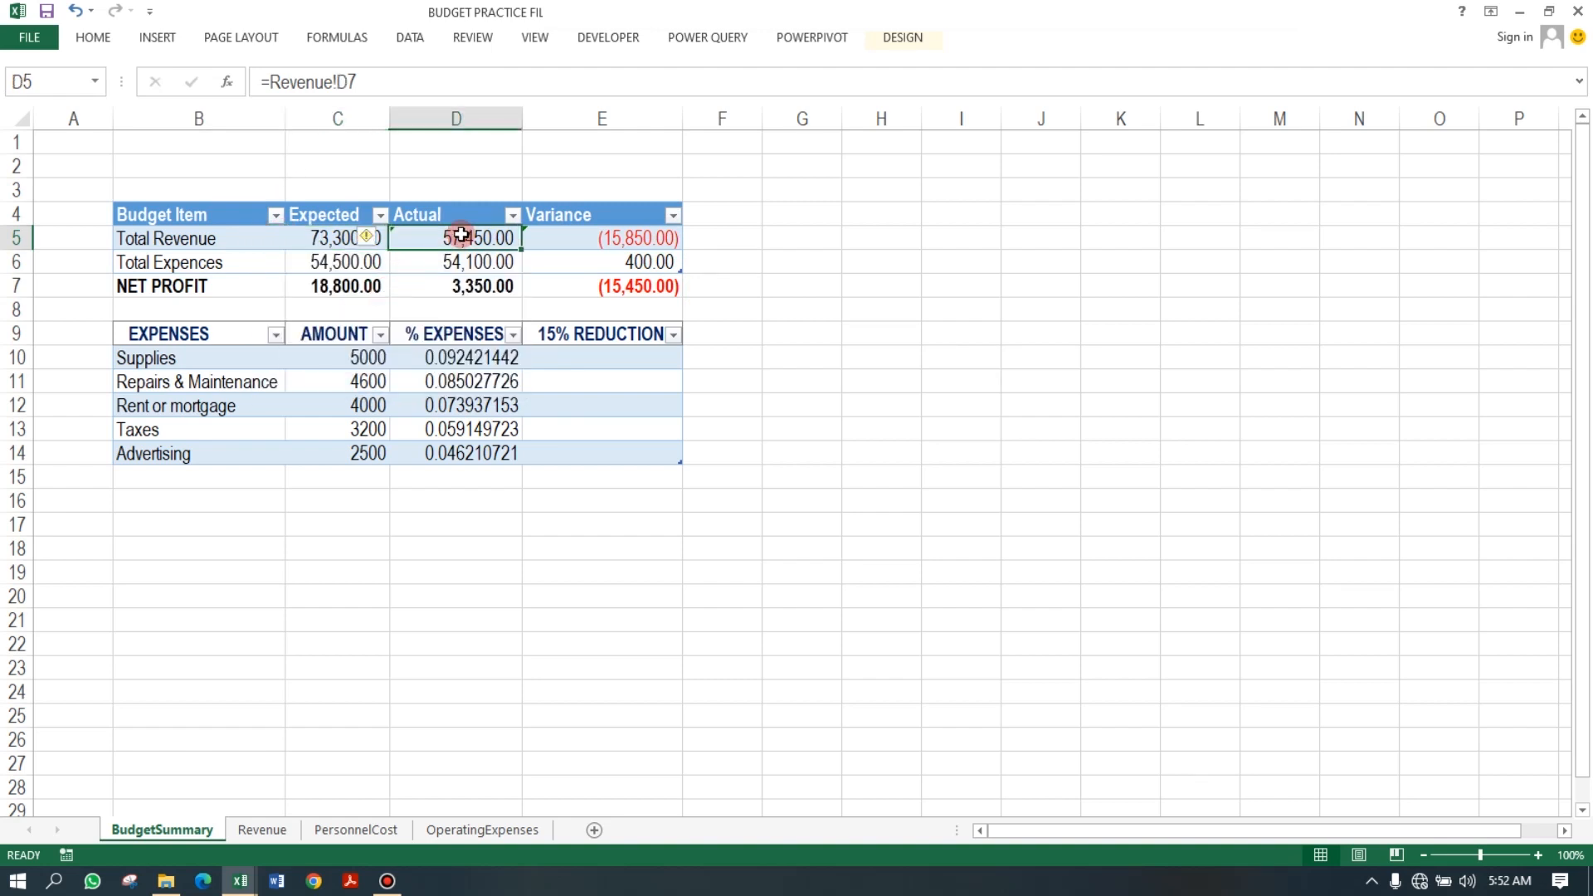
left_click(376, 249)
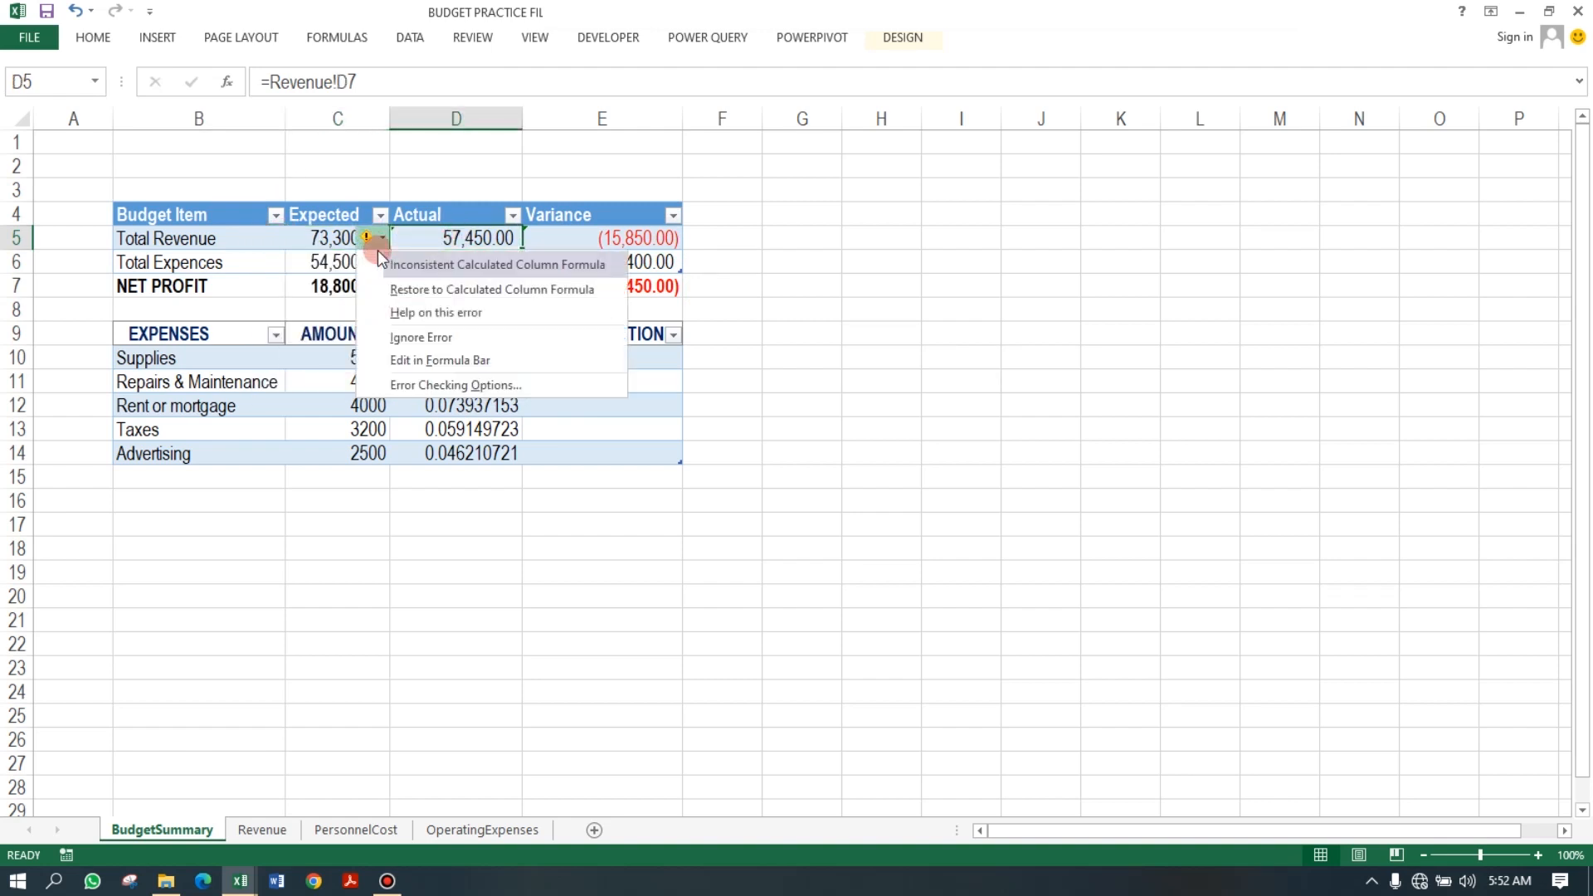
left_click(418, 337)
left_click(532, 238)
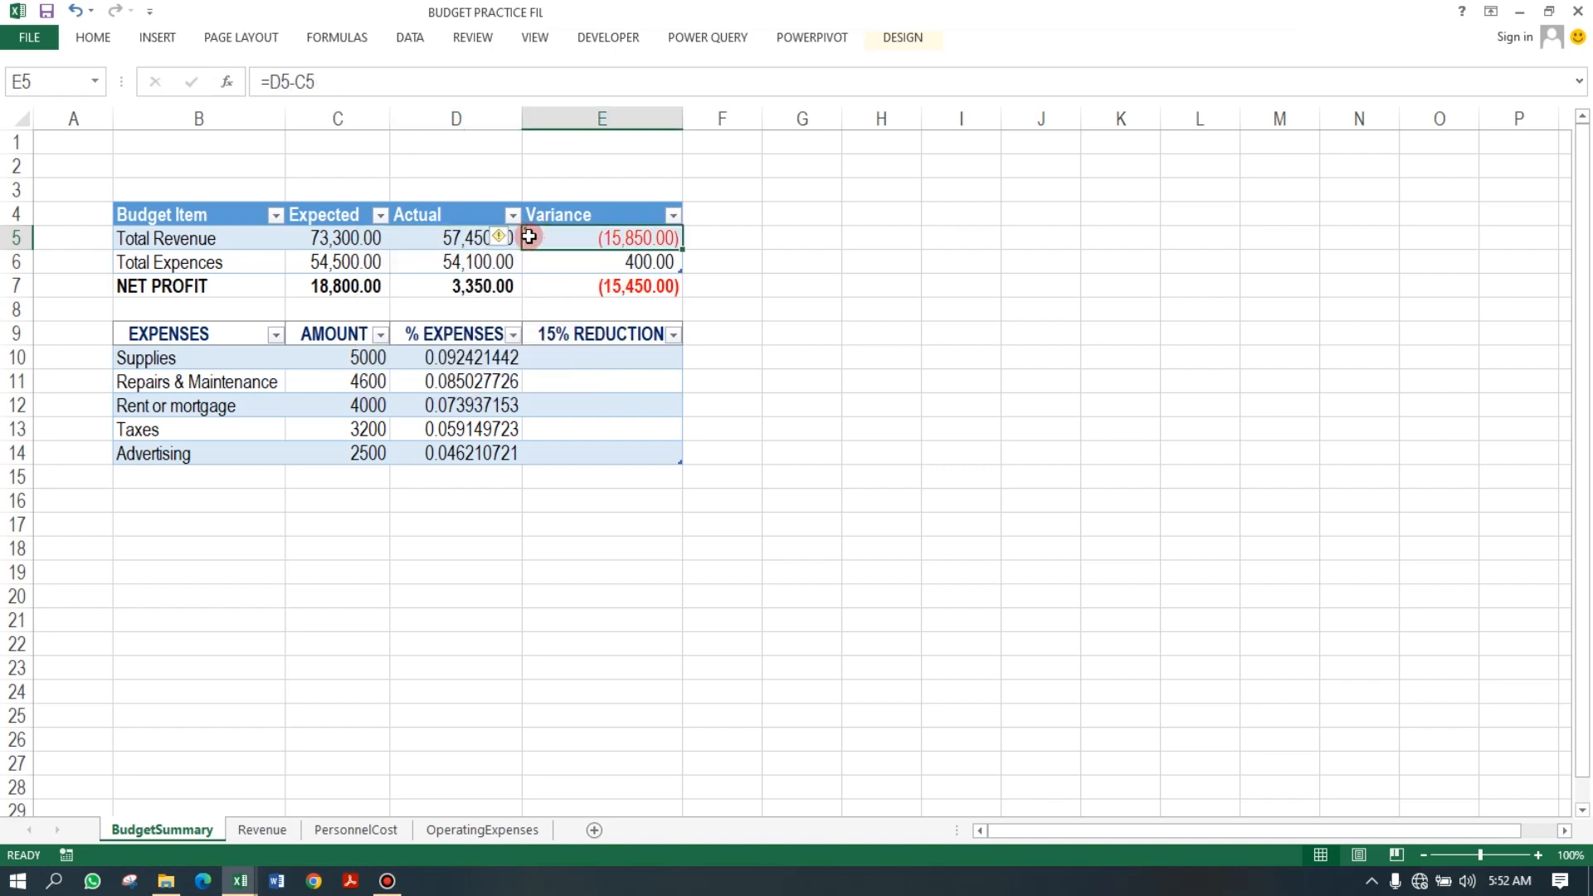
left_click(498, 238)
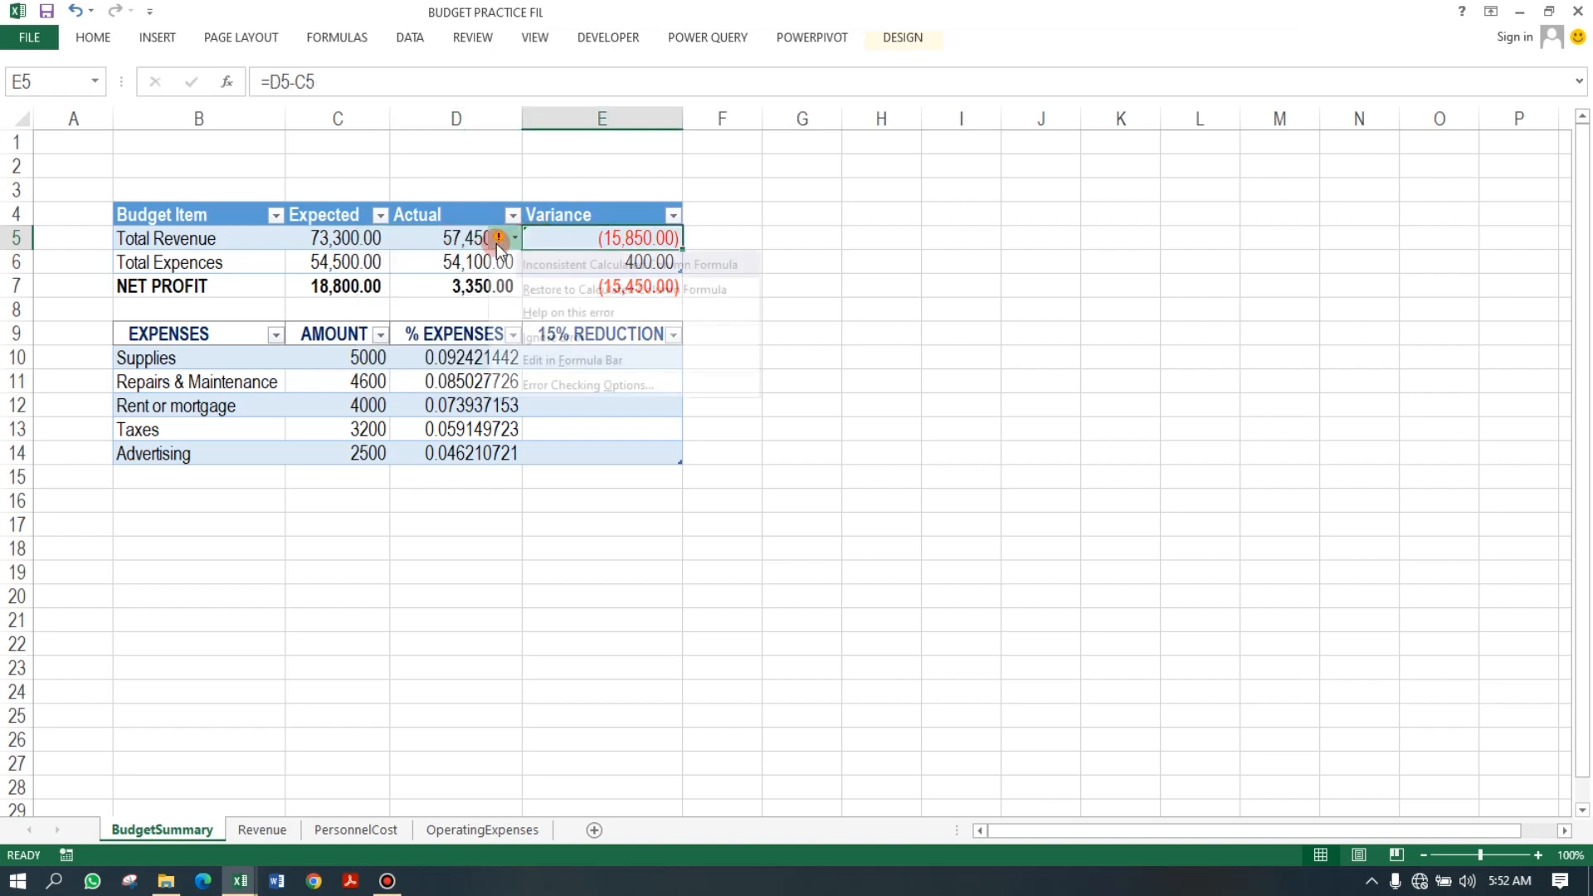
left_click(532, 331)
left_click(562, 309)
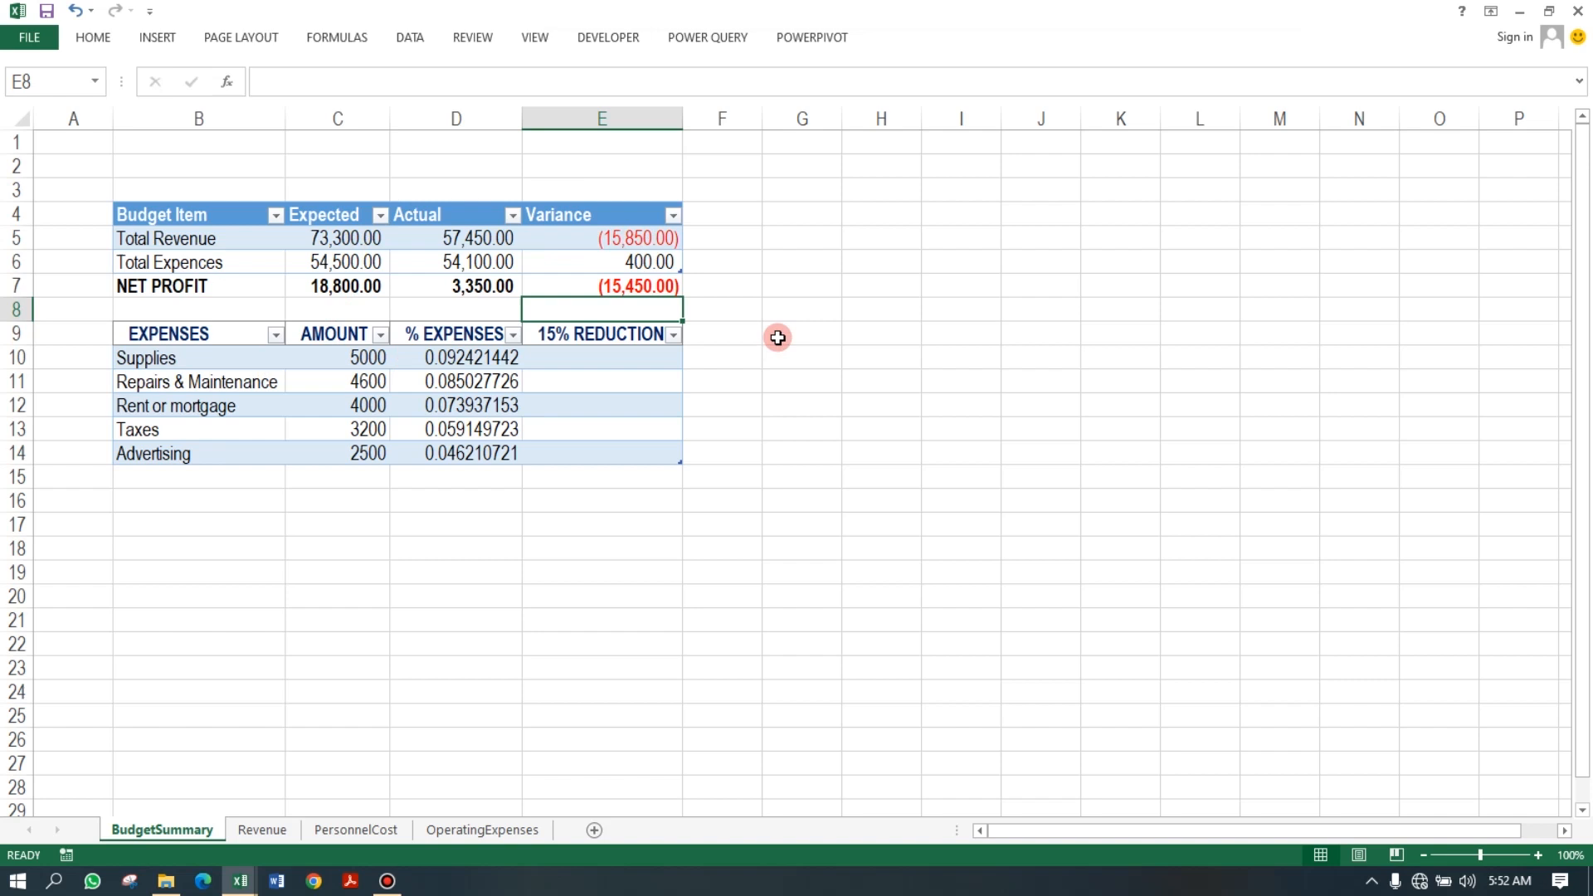
Hide the worksheet gridlines on the BudgetSummary sheet.
left_click(474, 38)
left_click(532, 35)
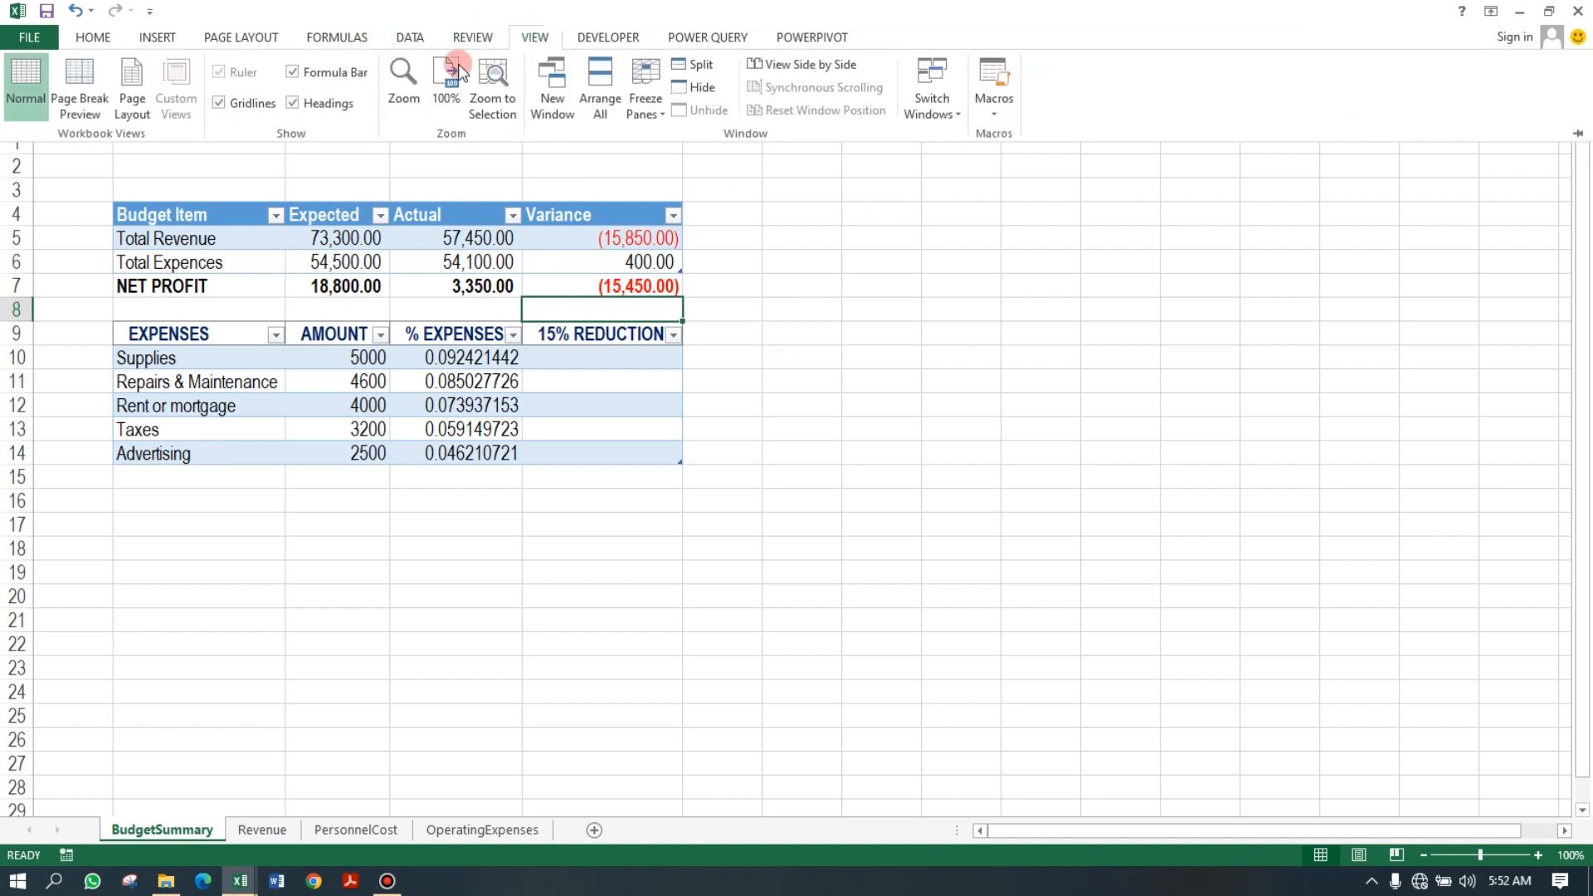
left_click(244, 103)
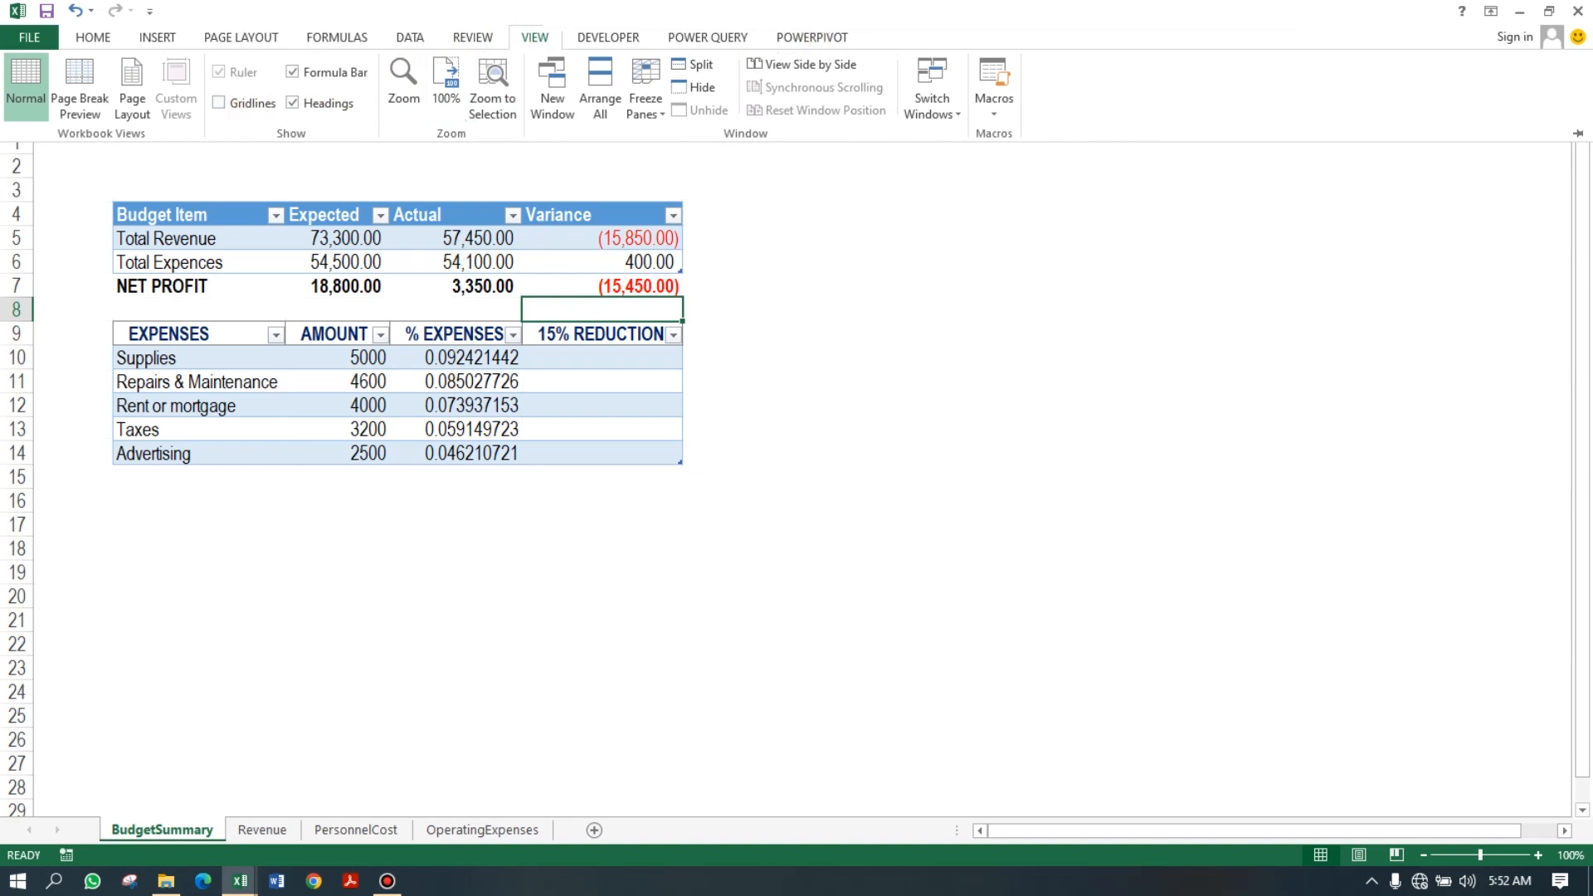
left_click(293, 673)
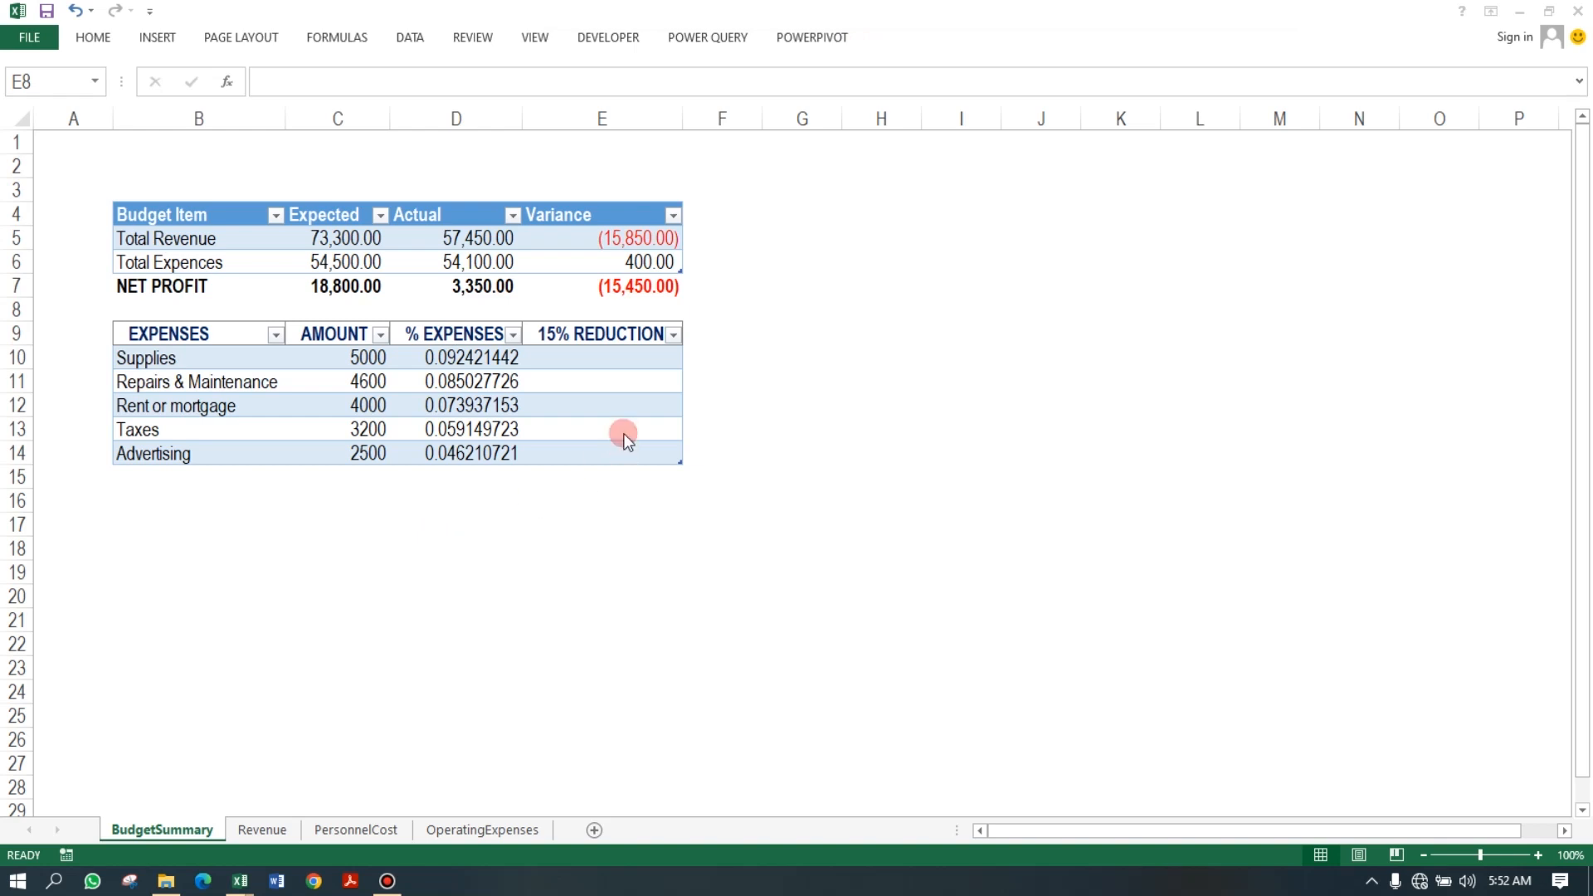
Switch to the Monthly company budget reference workbook and examine its AMOUNT and 15% REDUCTION formulas.
left_click(626, 353)
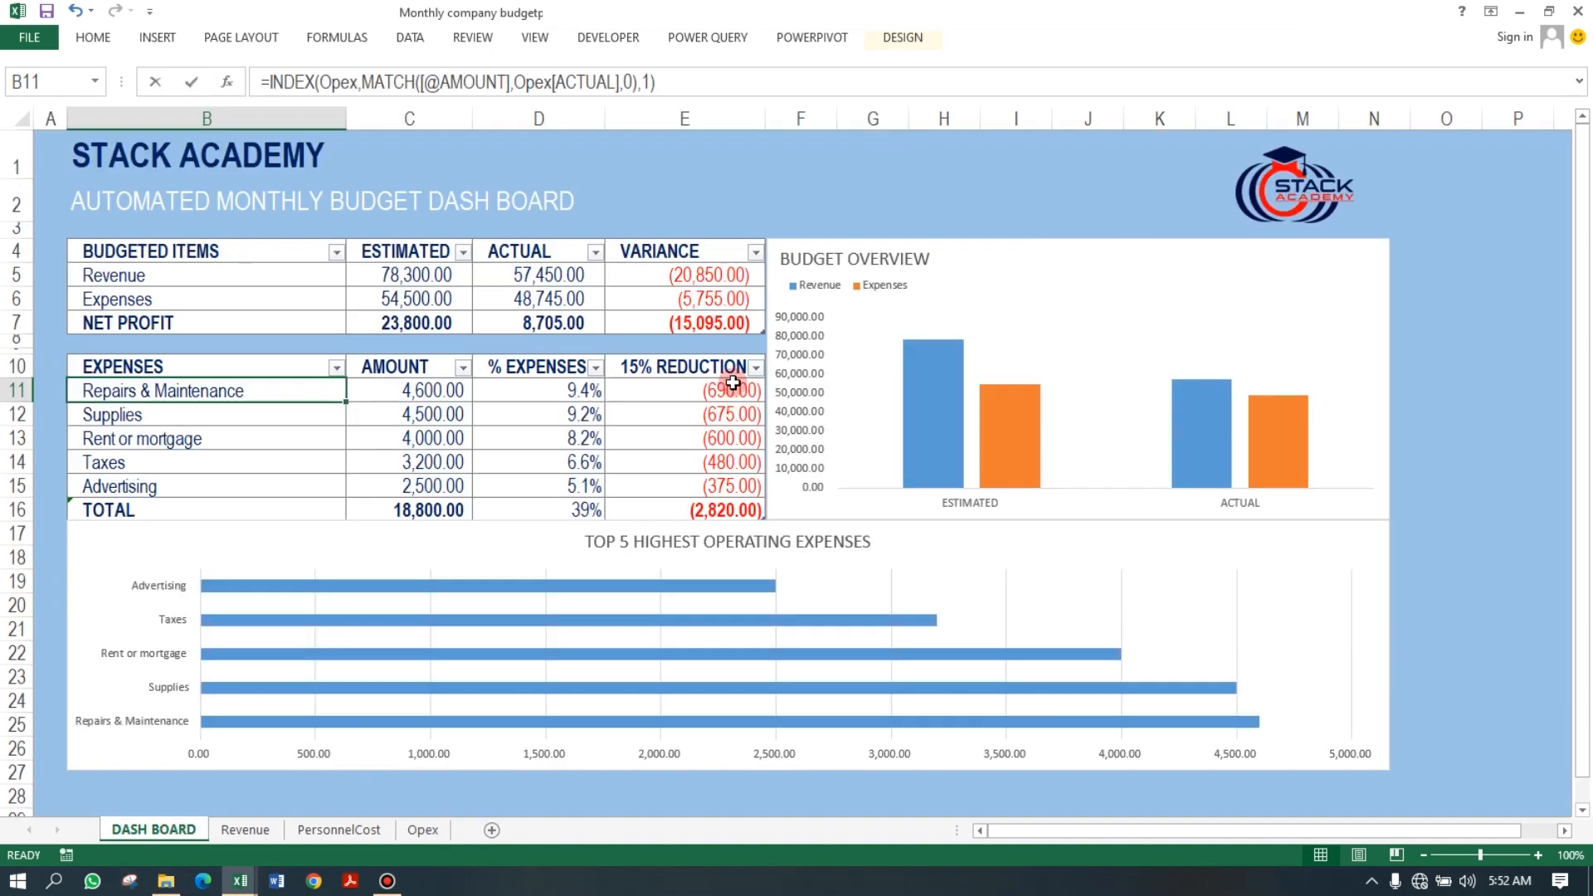
left_click(734, 386)
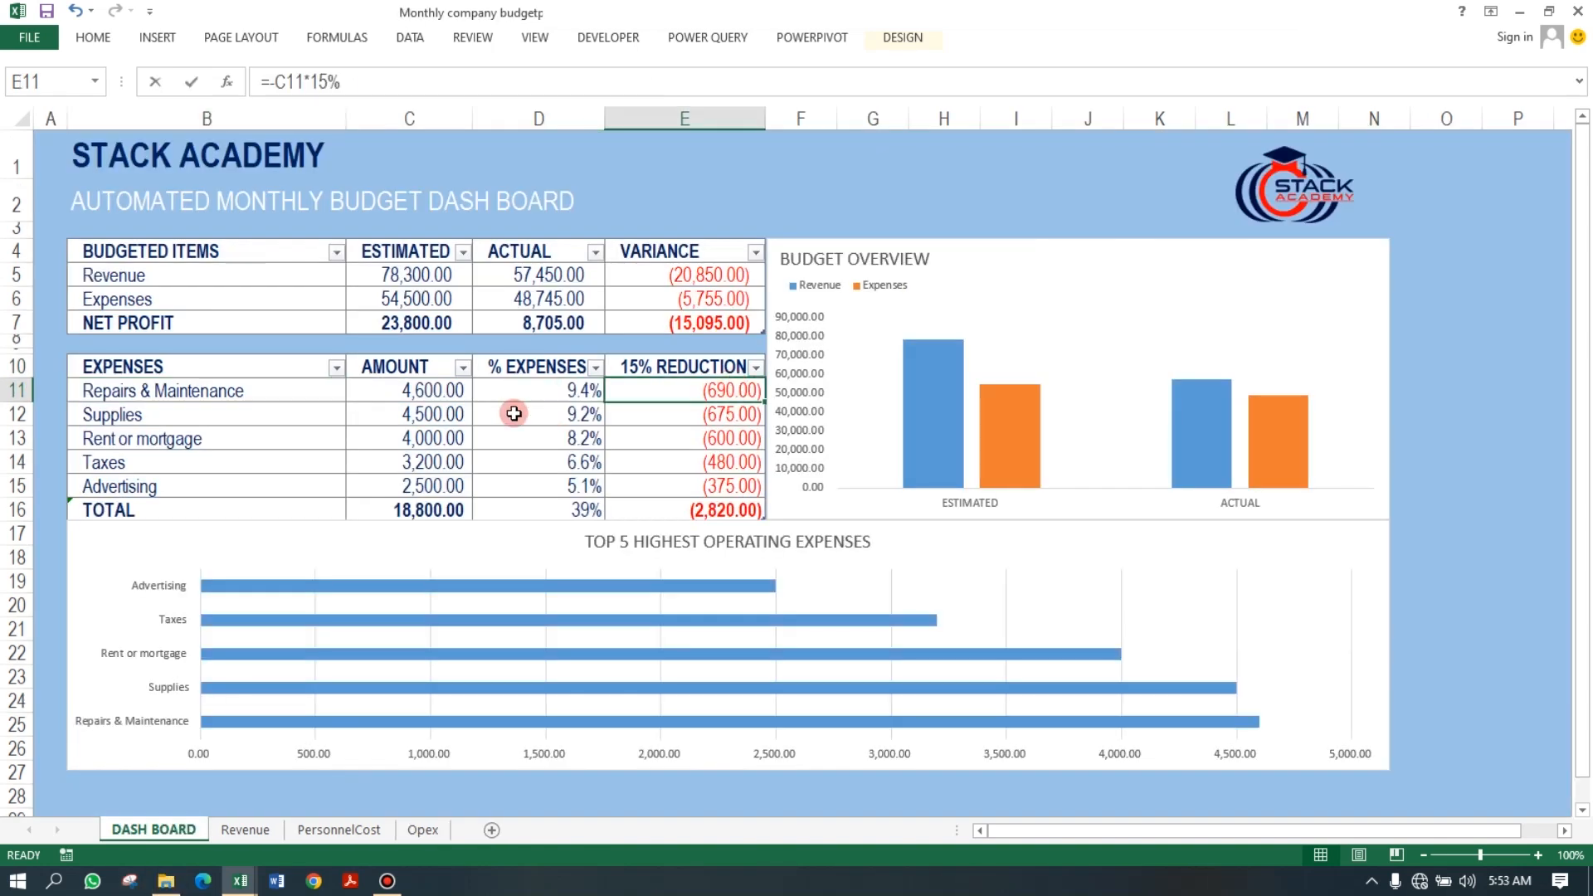
left_click(419, 391)
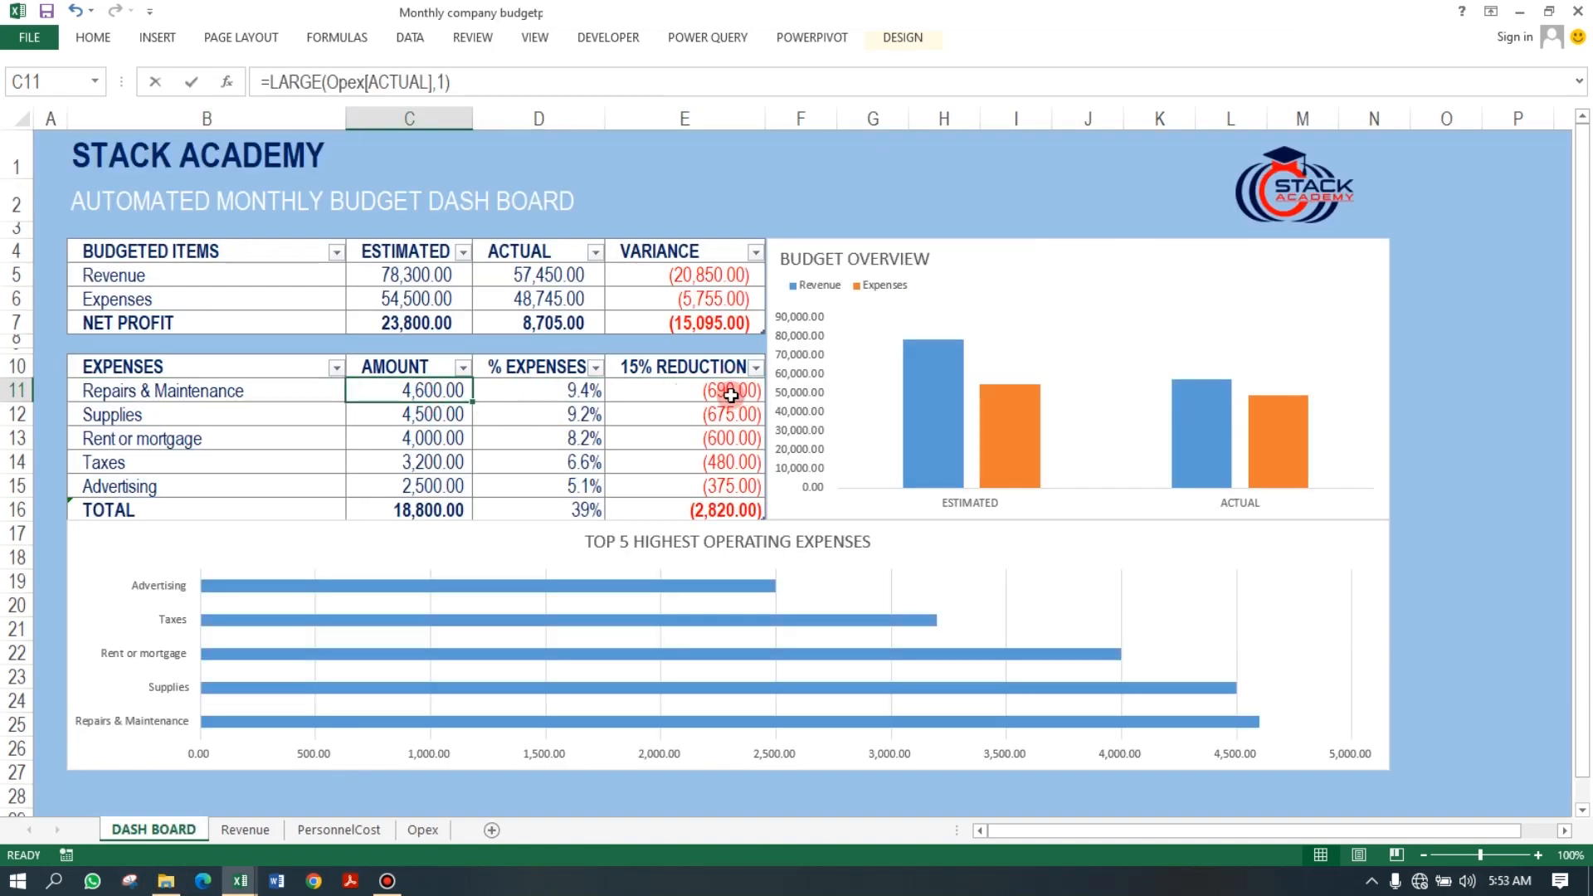
left_click(730, 395)
left_click(448, 394)
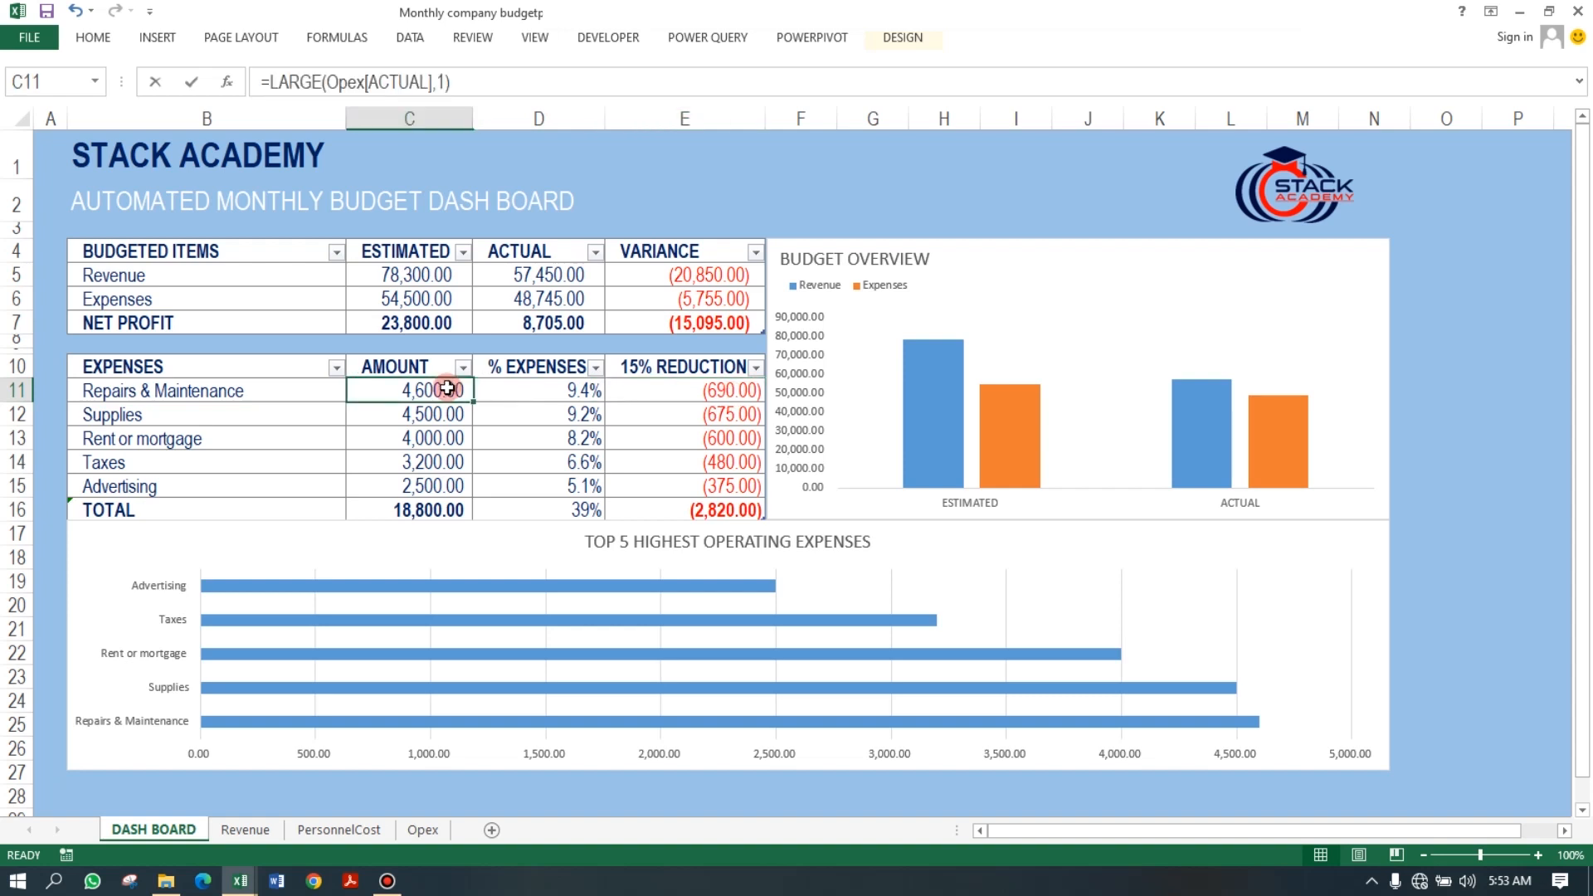
left_click(711, 392)
double_click(715, 392)
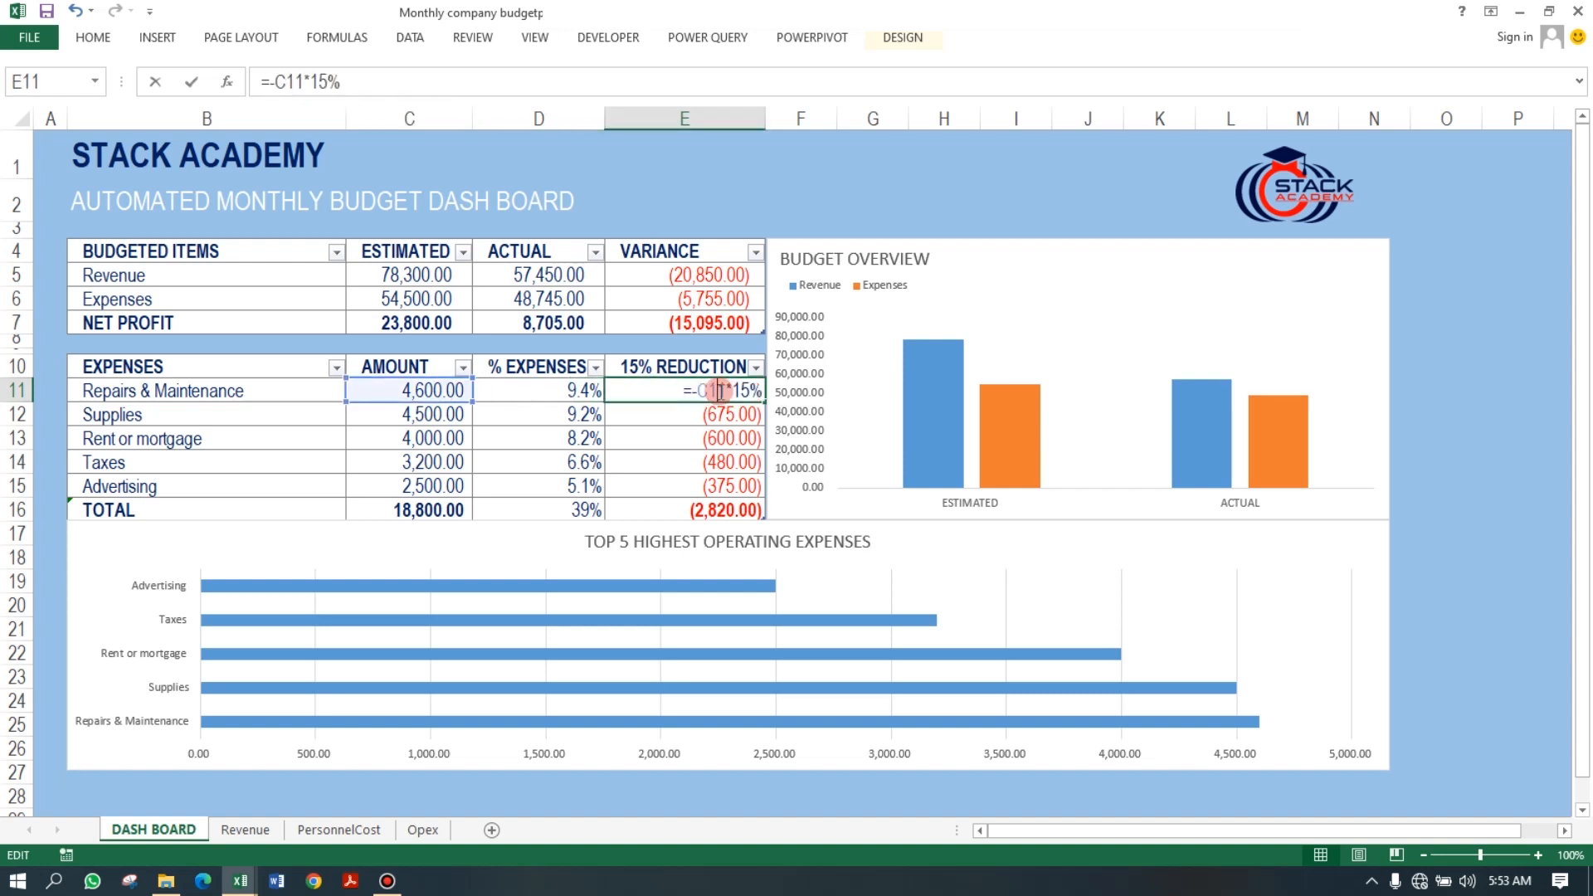
Return to the practice workbook and enter the 15% REDUCTION formula as AMOUNT multiplied by -15%.
key("Return")
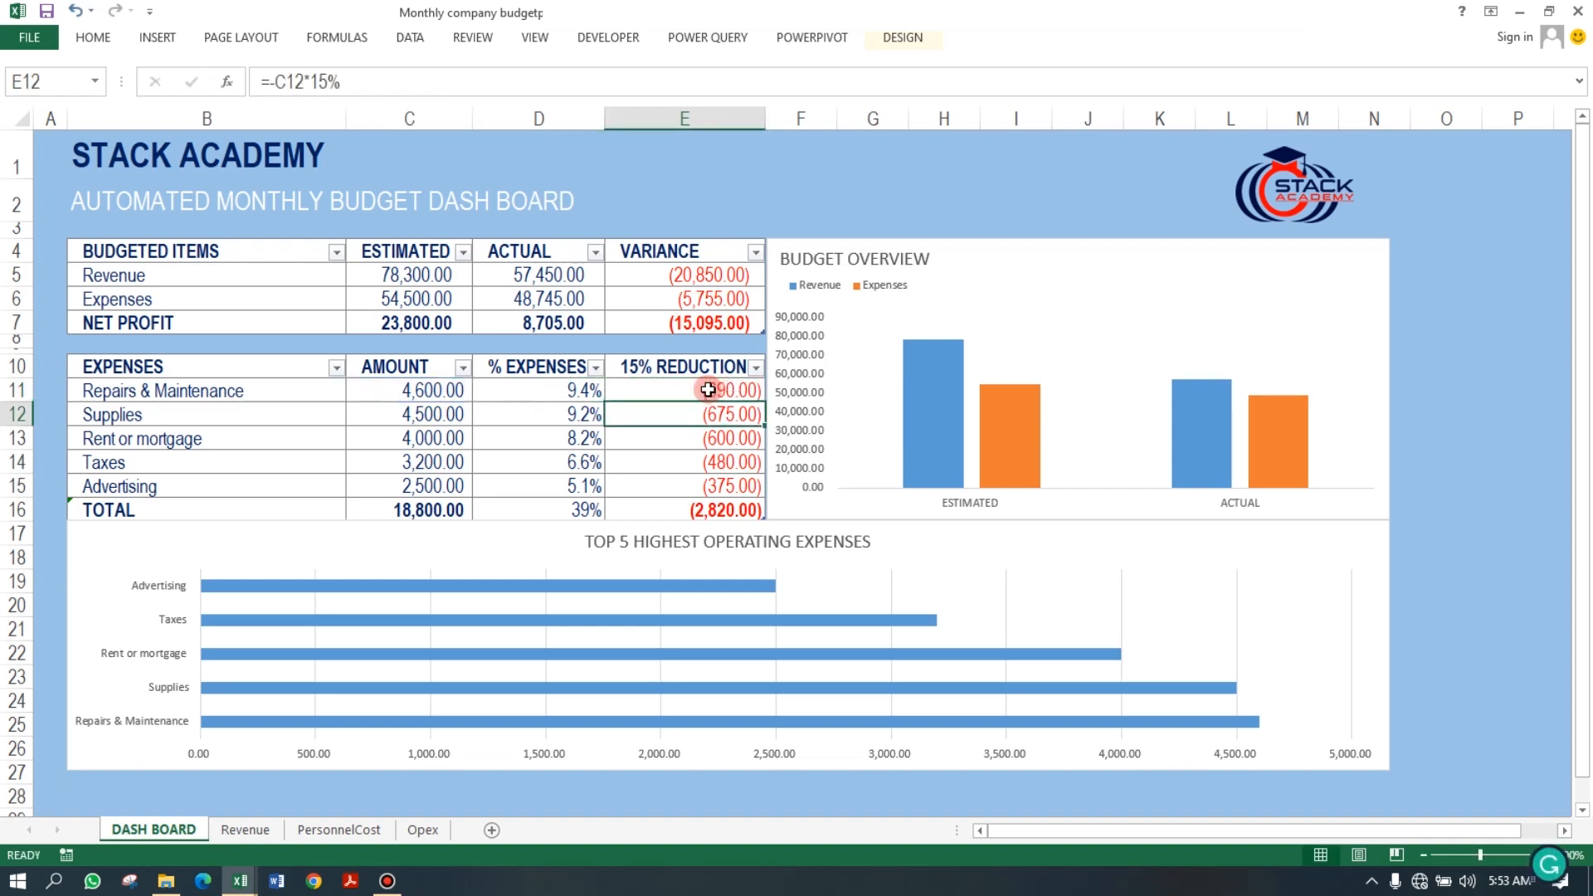
left_click(249, 878)
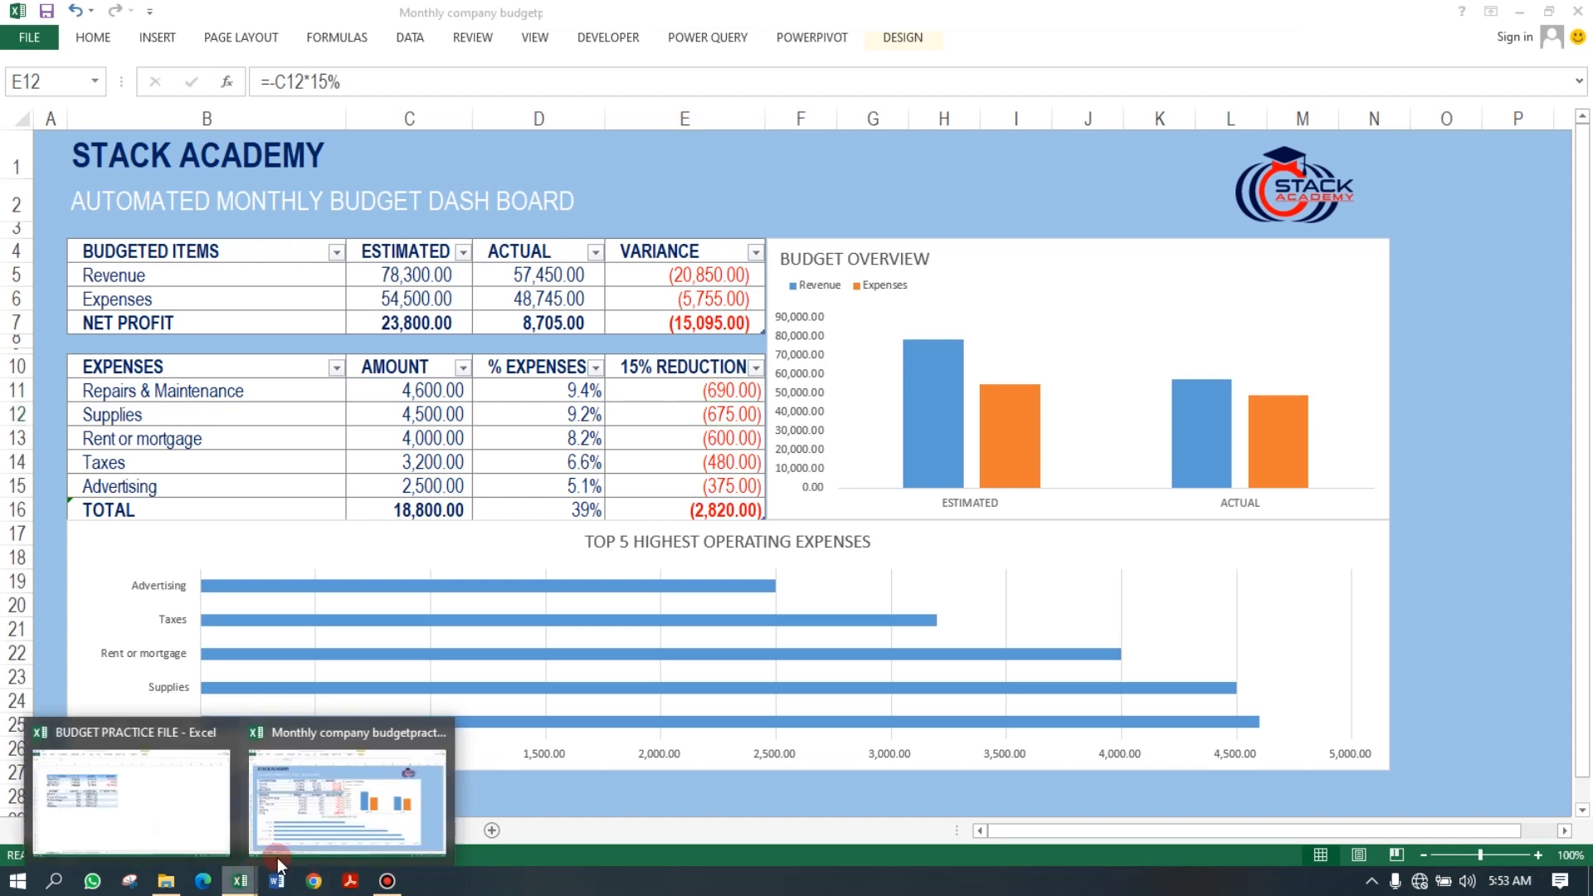
left_click(112, 799)
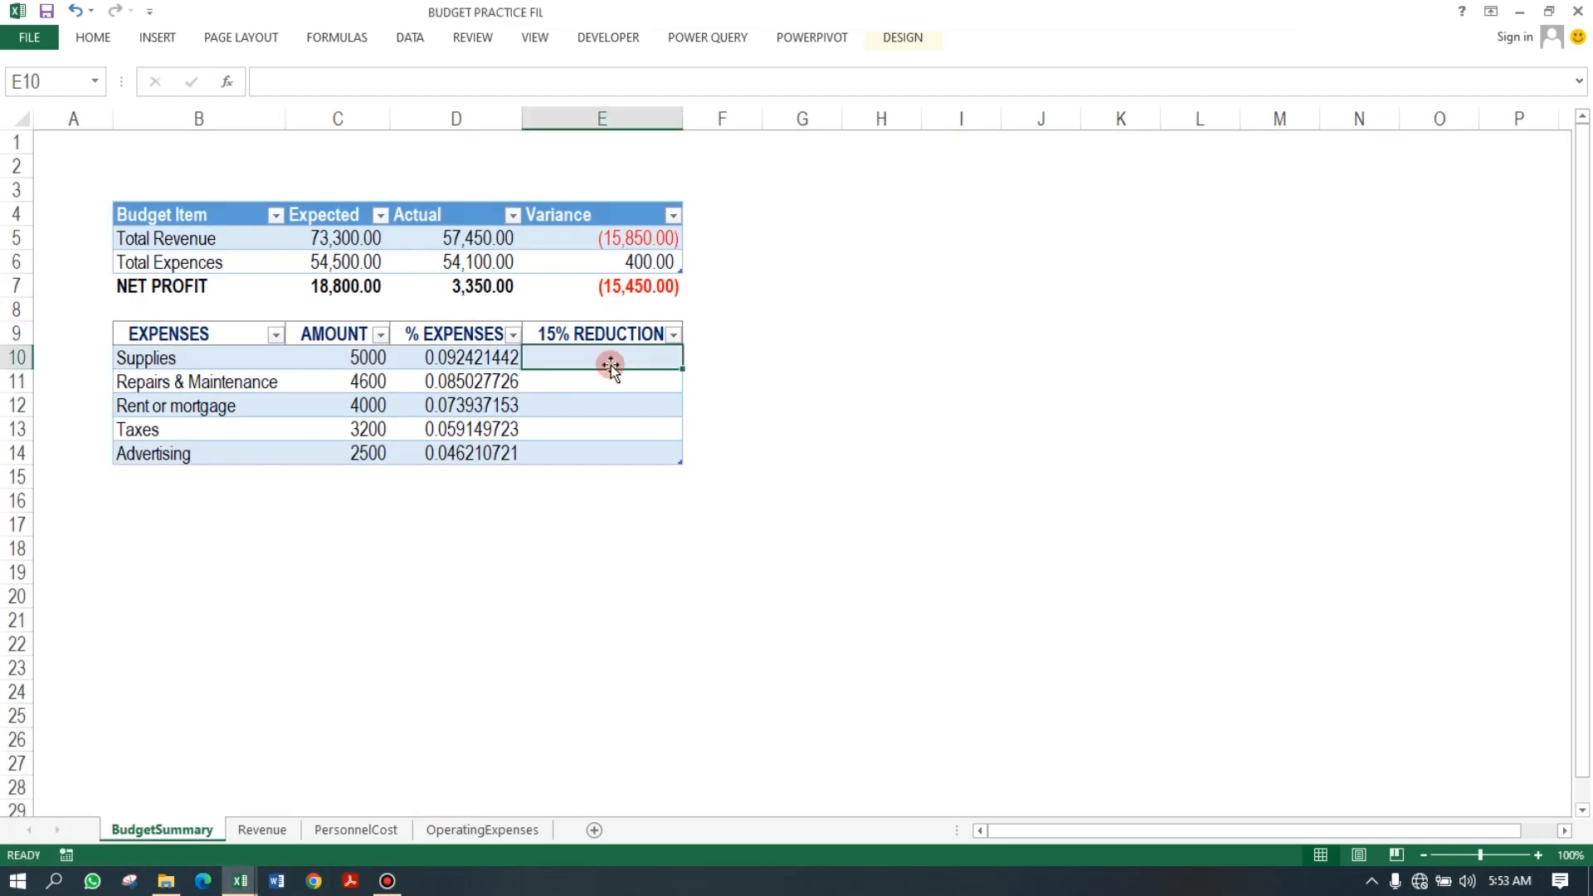
type("=")
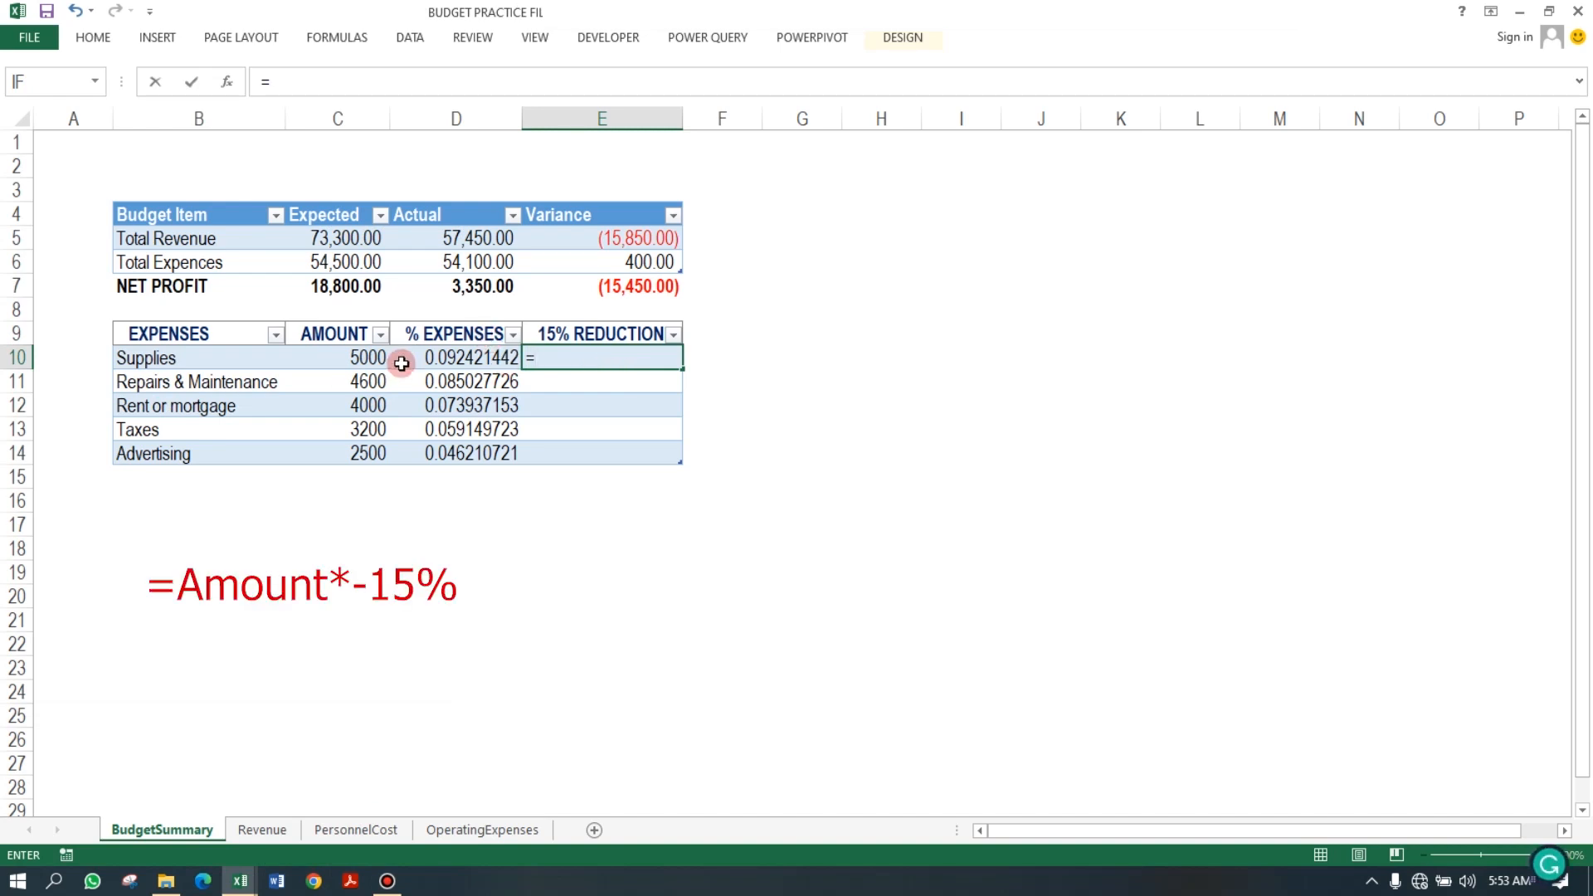
left_click(366, 357)
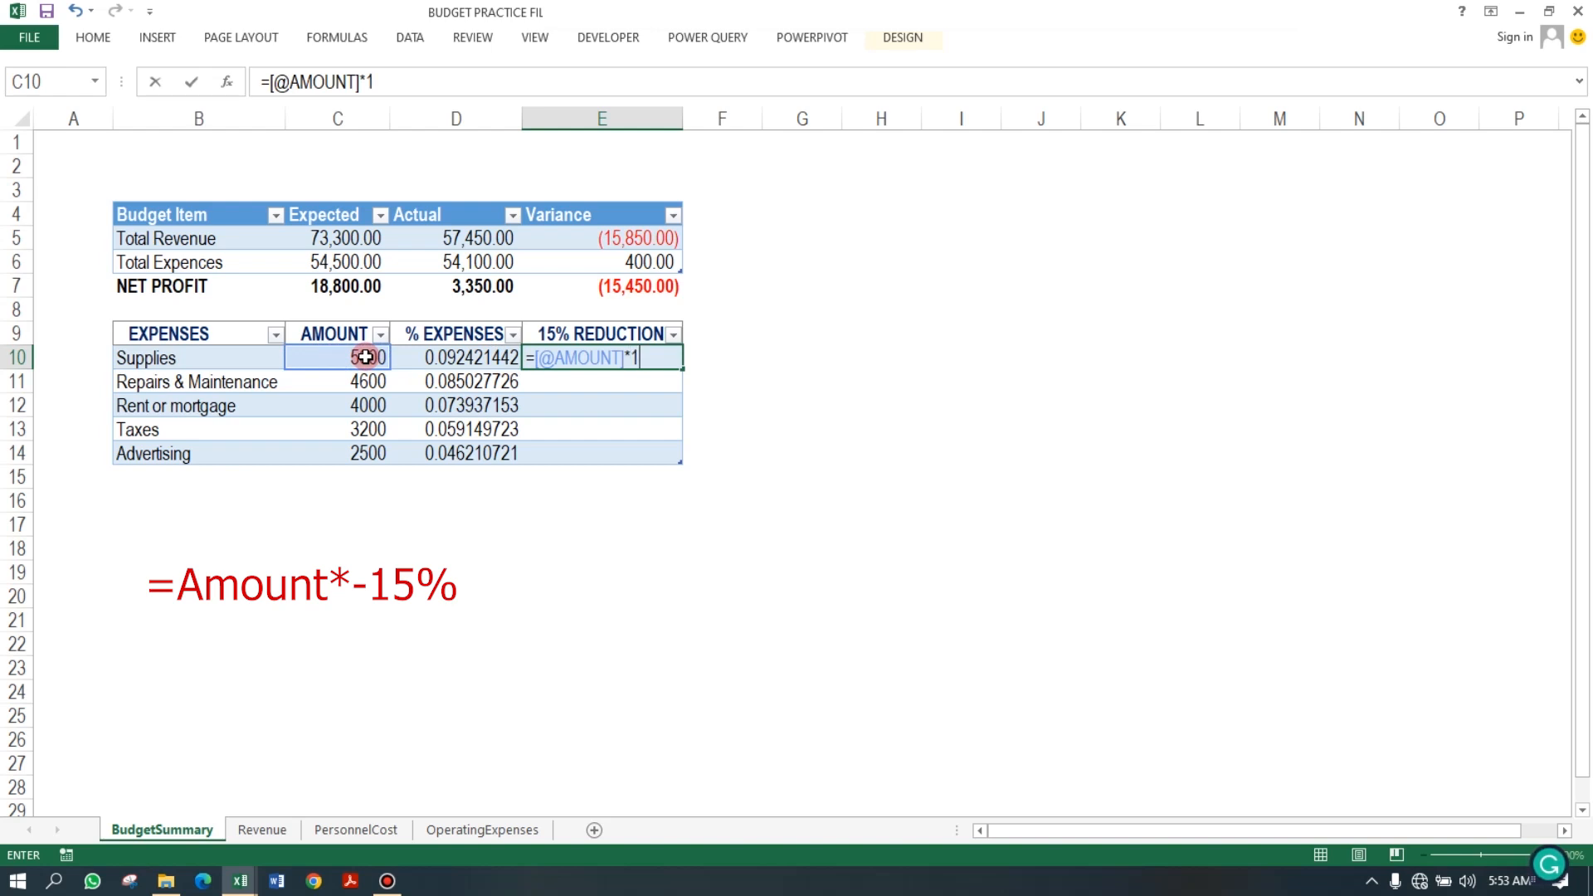
key("Return")
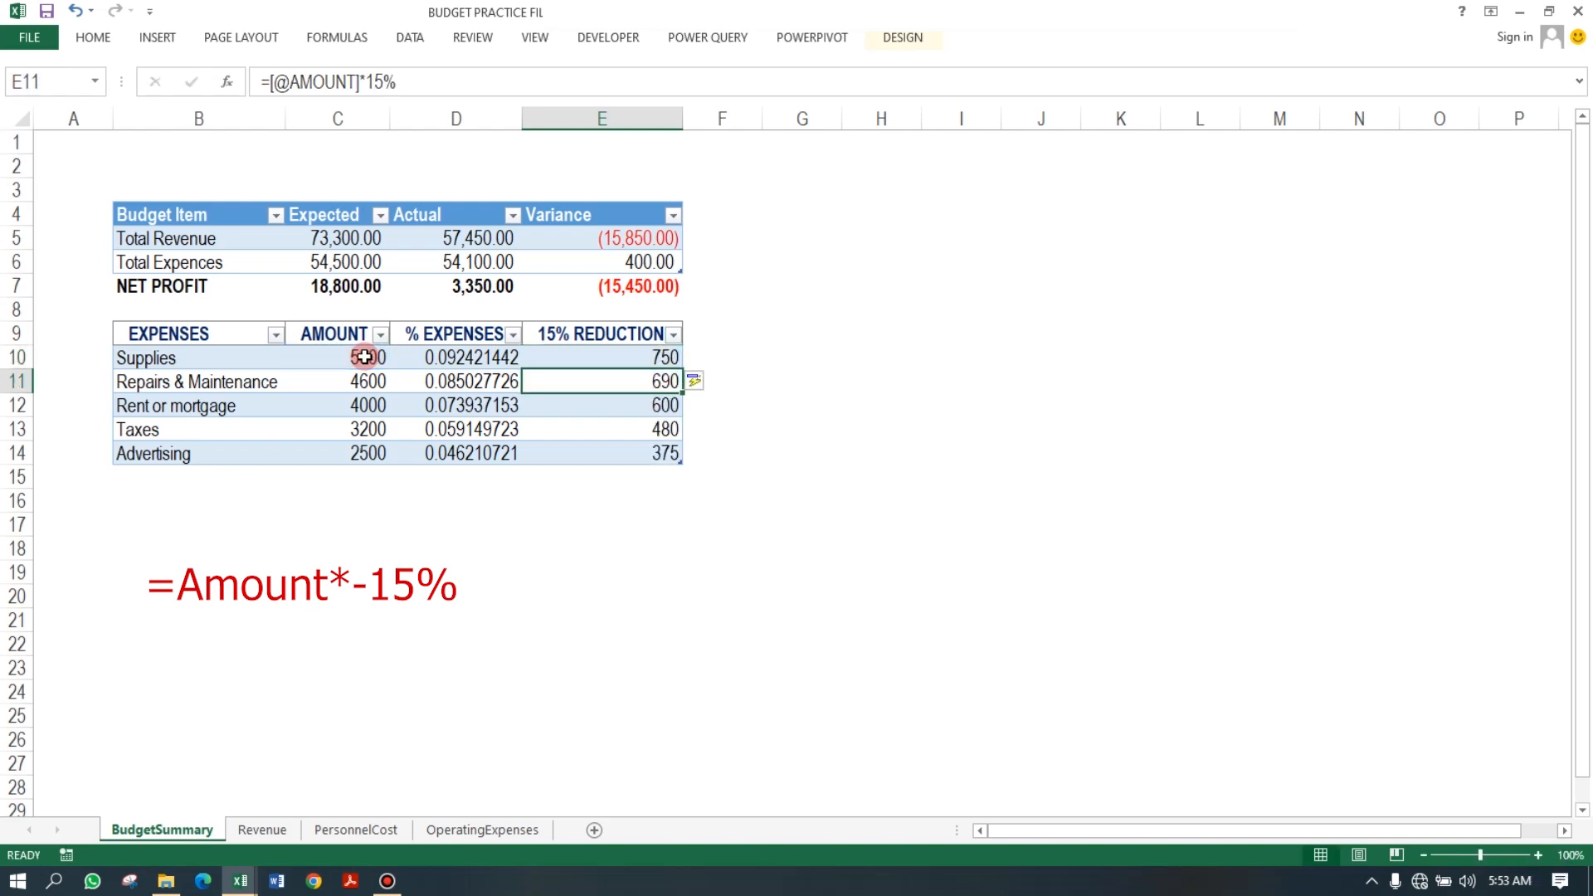
left_click(647, 359)
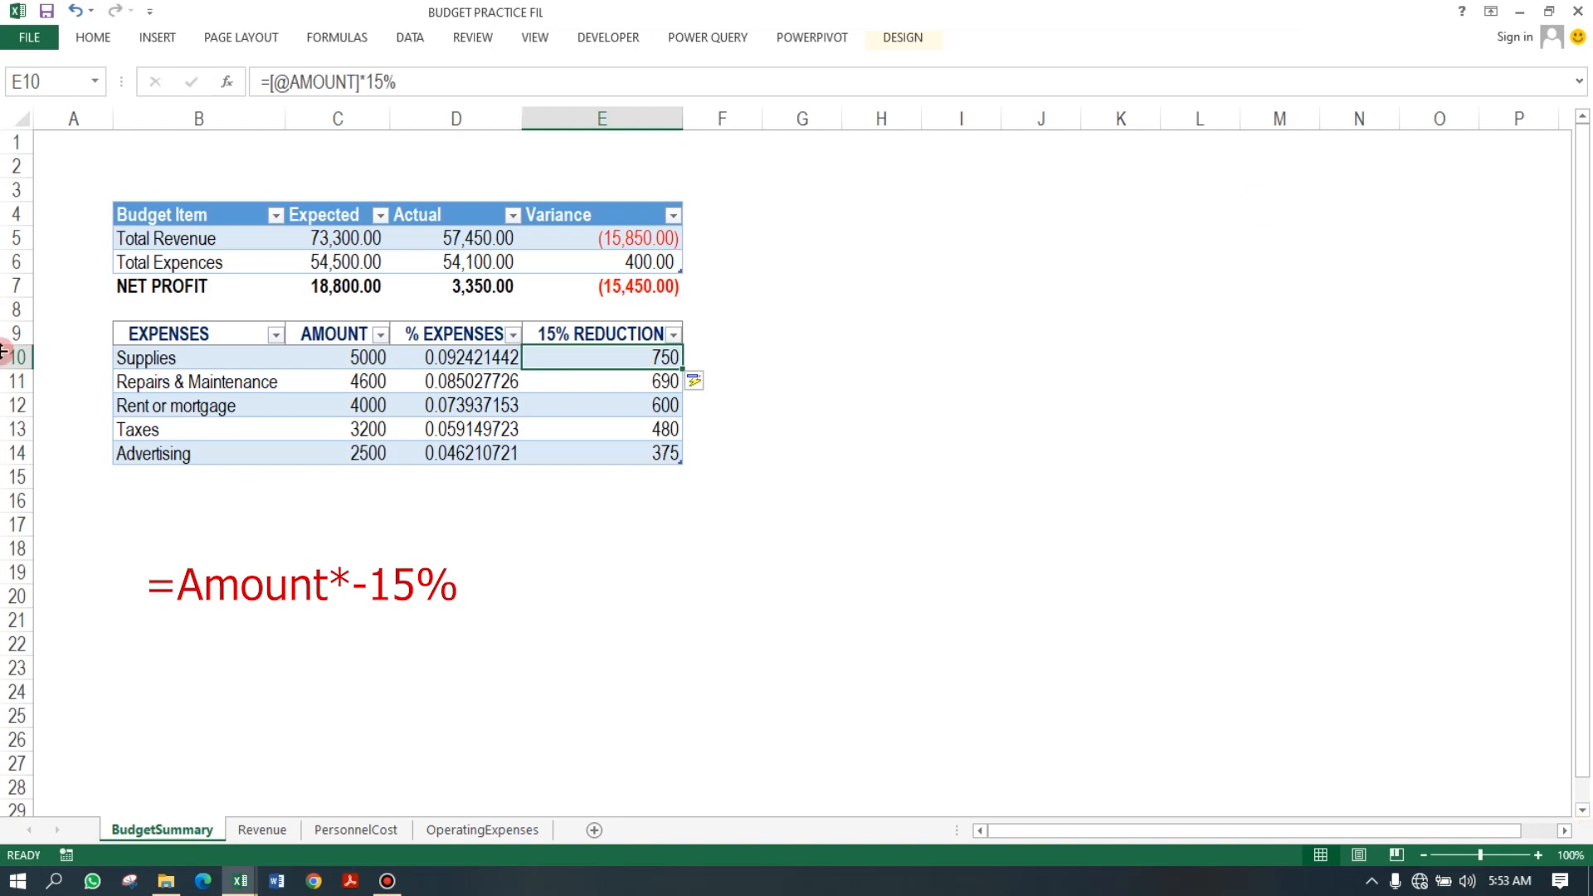
left_click(365, 81)
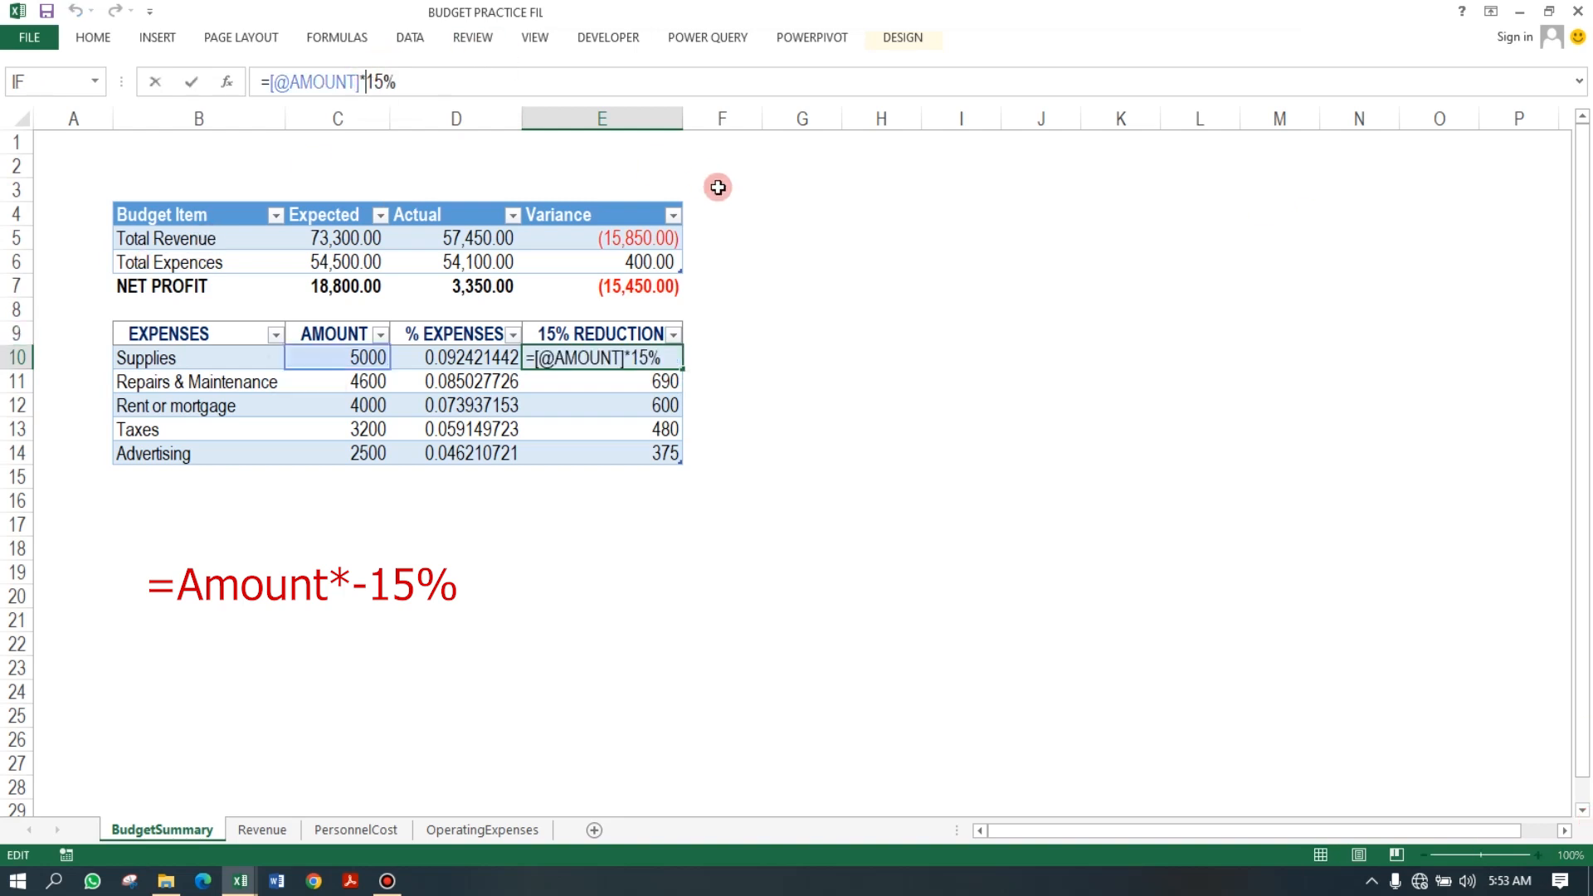
type("-")
key("Return")
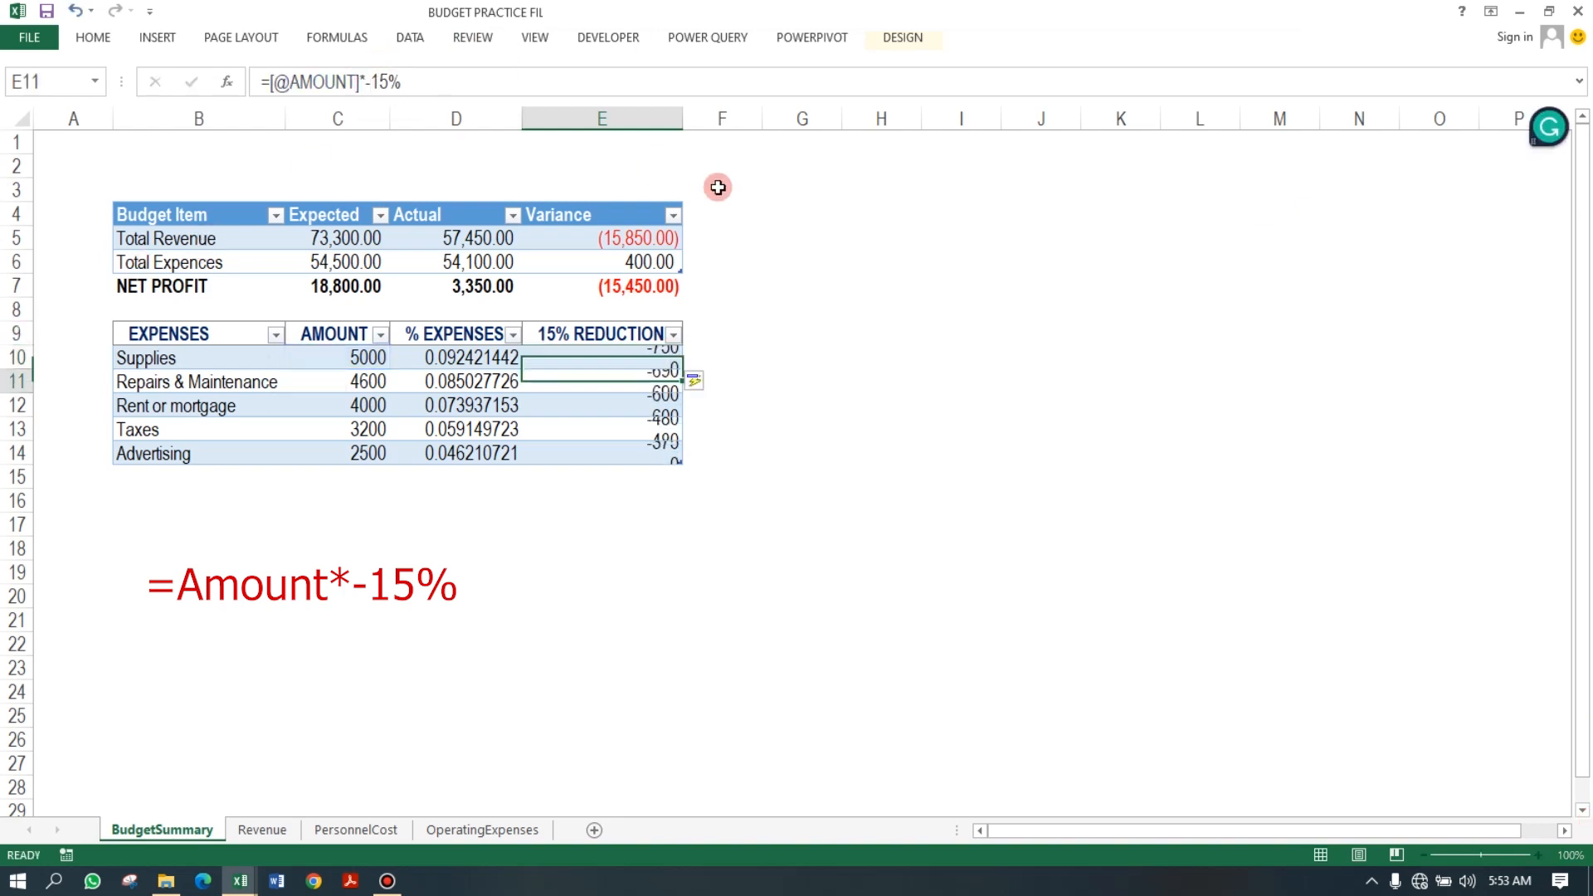
Format the AMOUNT and 15% REDUCTION values as numbers with thousands separator and red parenthesized negatives.
left_click_drag(587, 355, 607, 430)
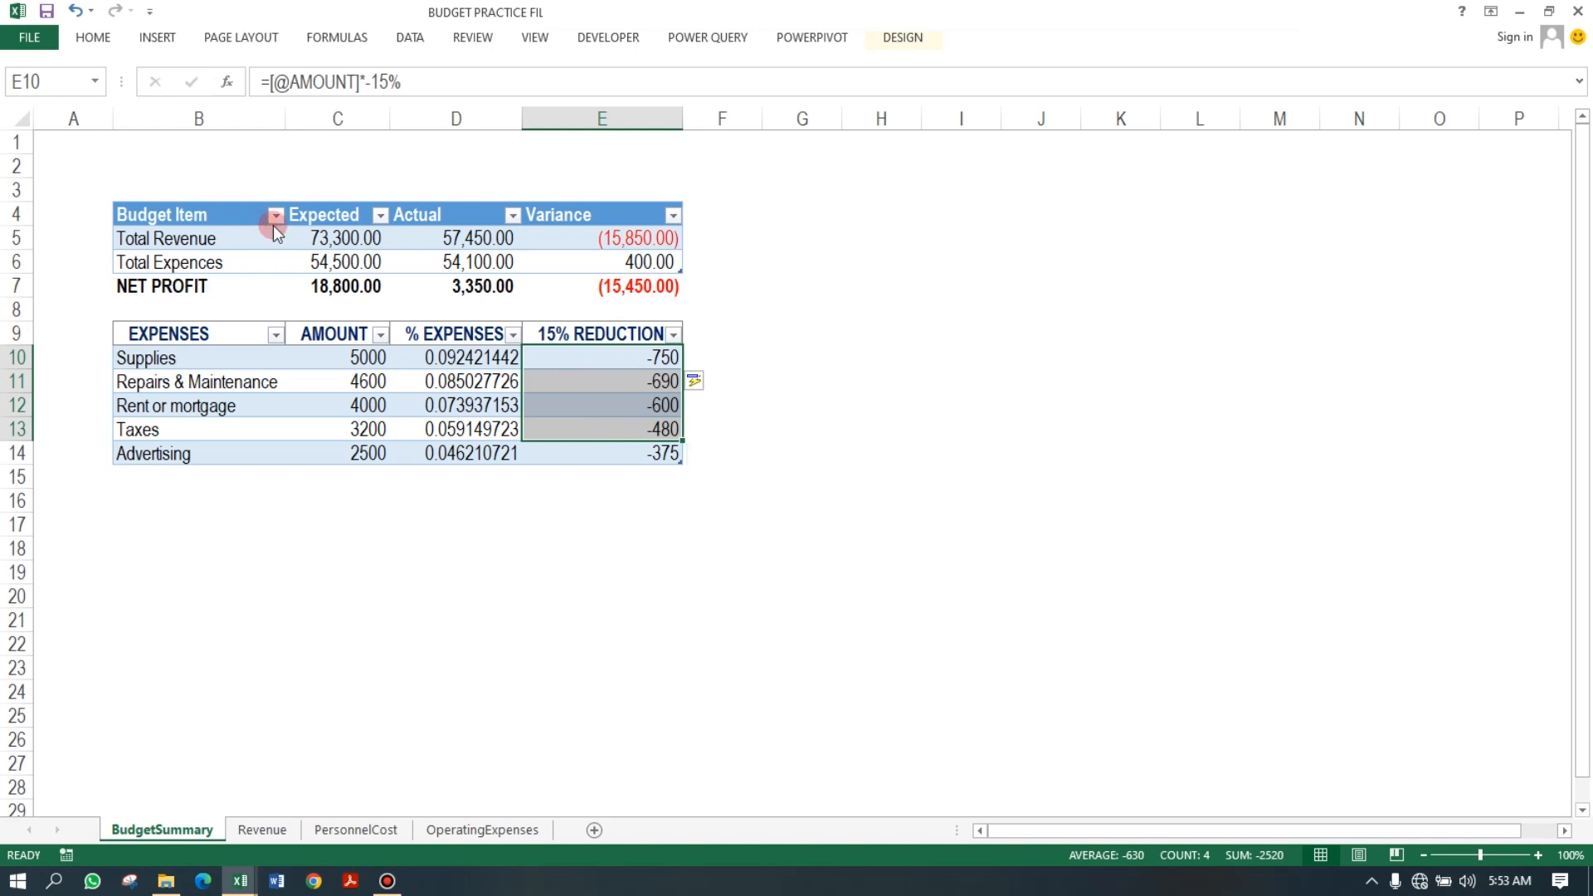
left_click(355, 242)
left_click_drag(358, 260, 606, 261)
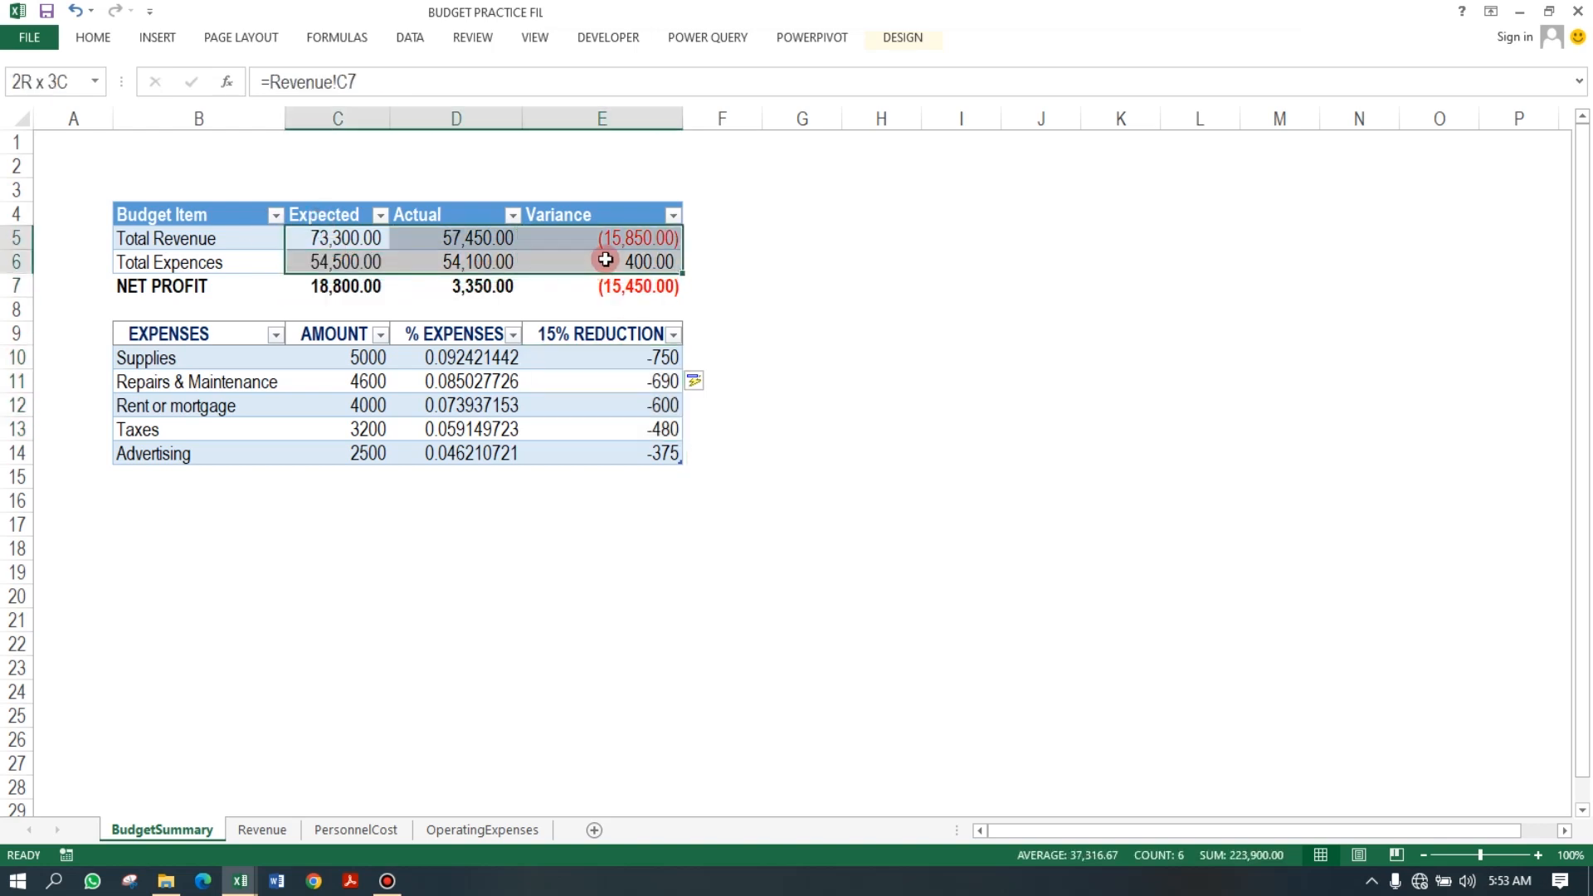
left_click(455, 245)
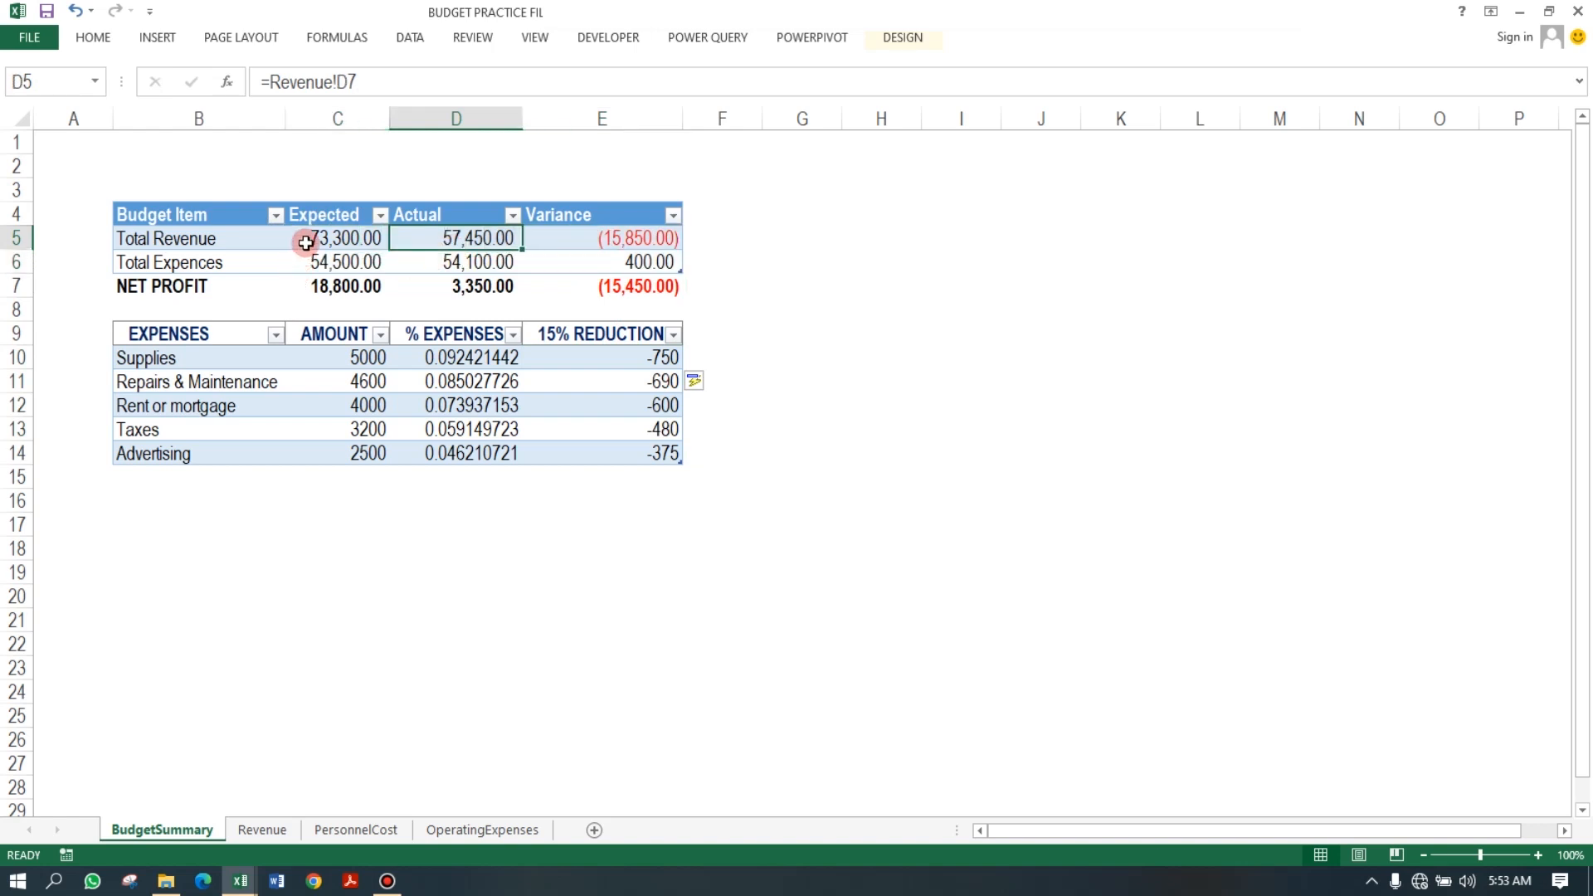
left_click_drag(306, 241, 572, 264)
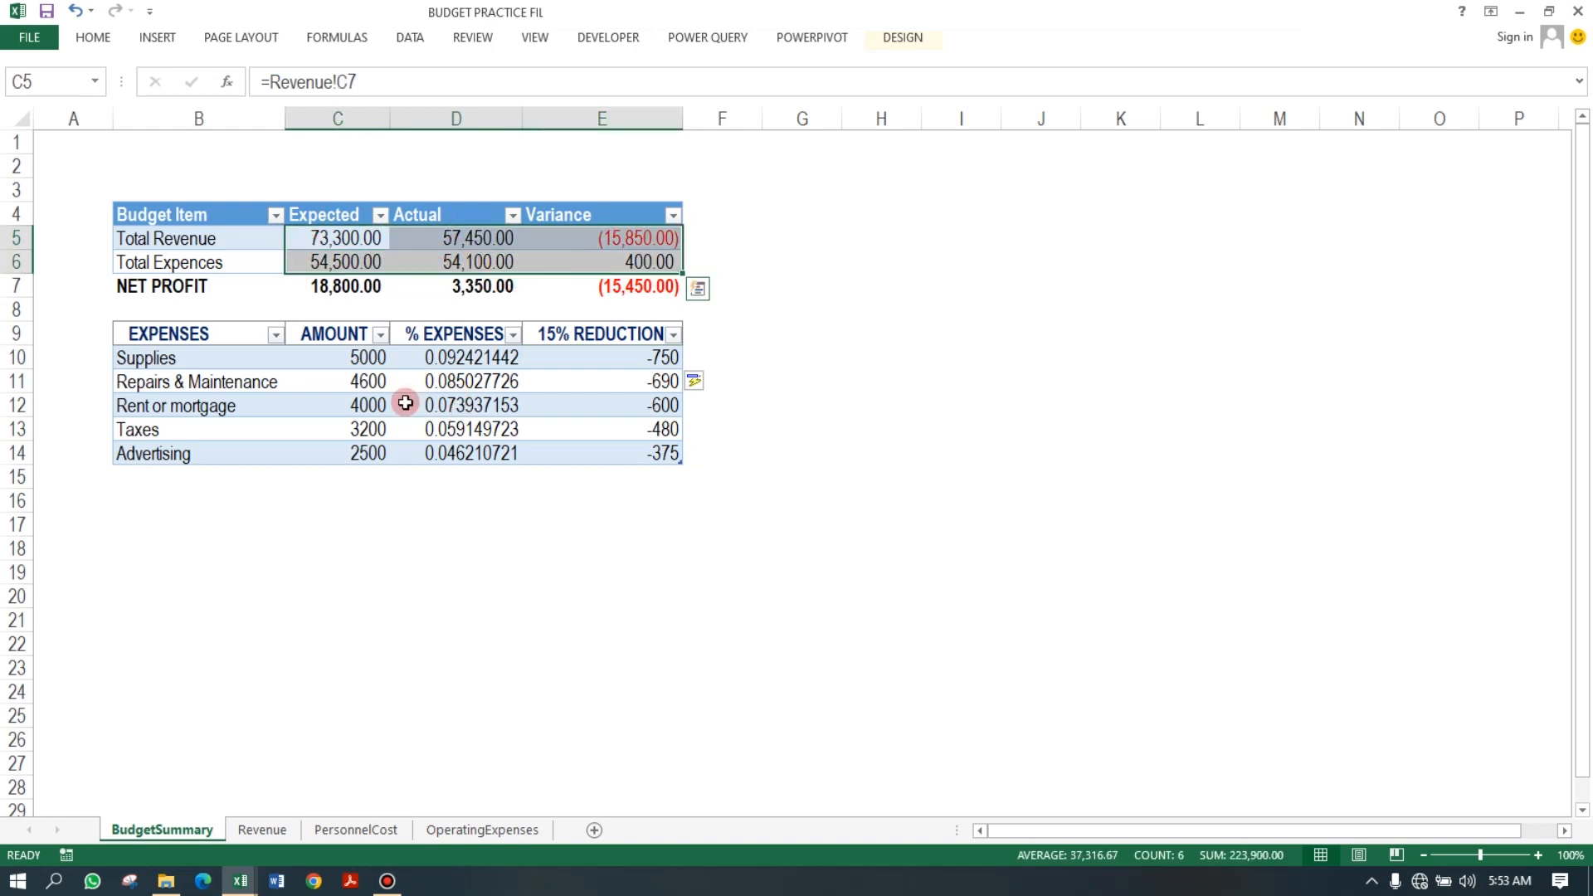
left_click_drag(346, 358, 366, 443)
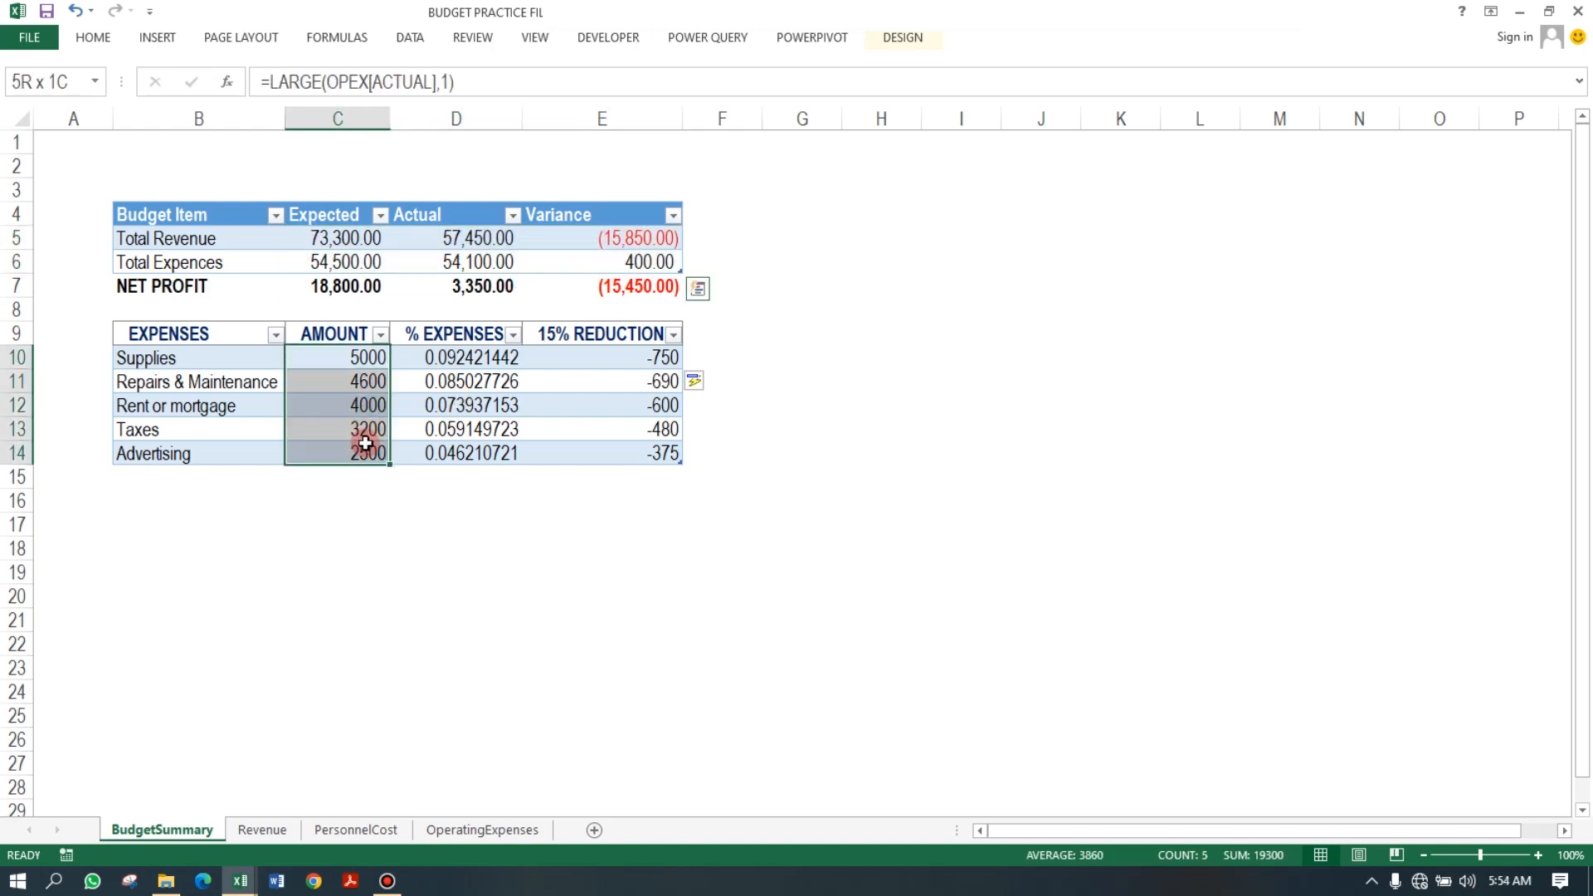
left_click_drag(644, 353, 657, 453)
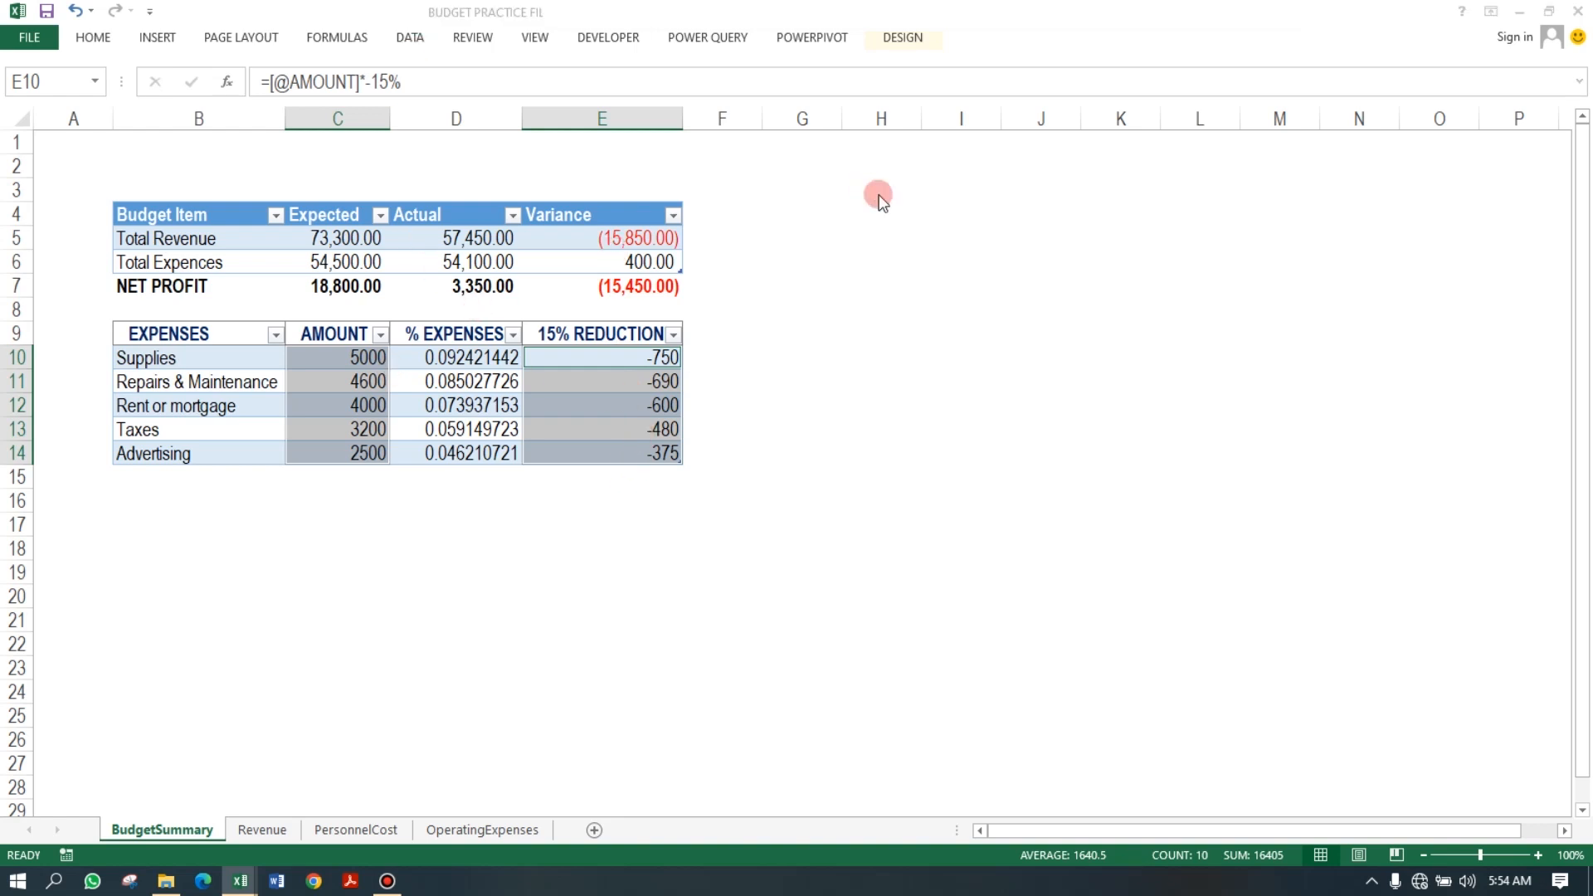
key("ctrl+1")
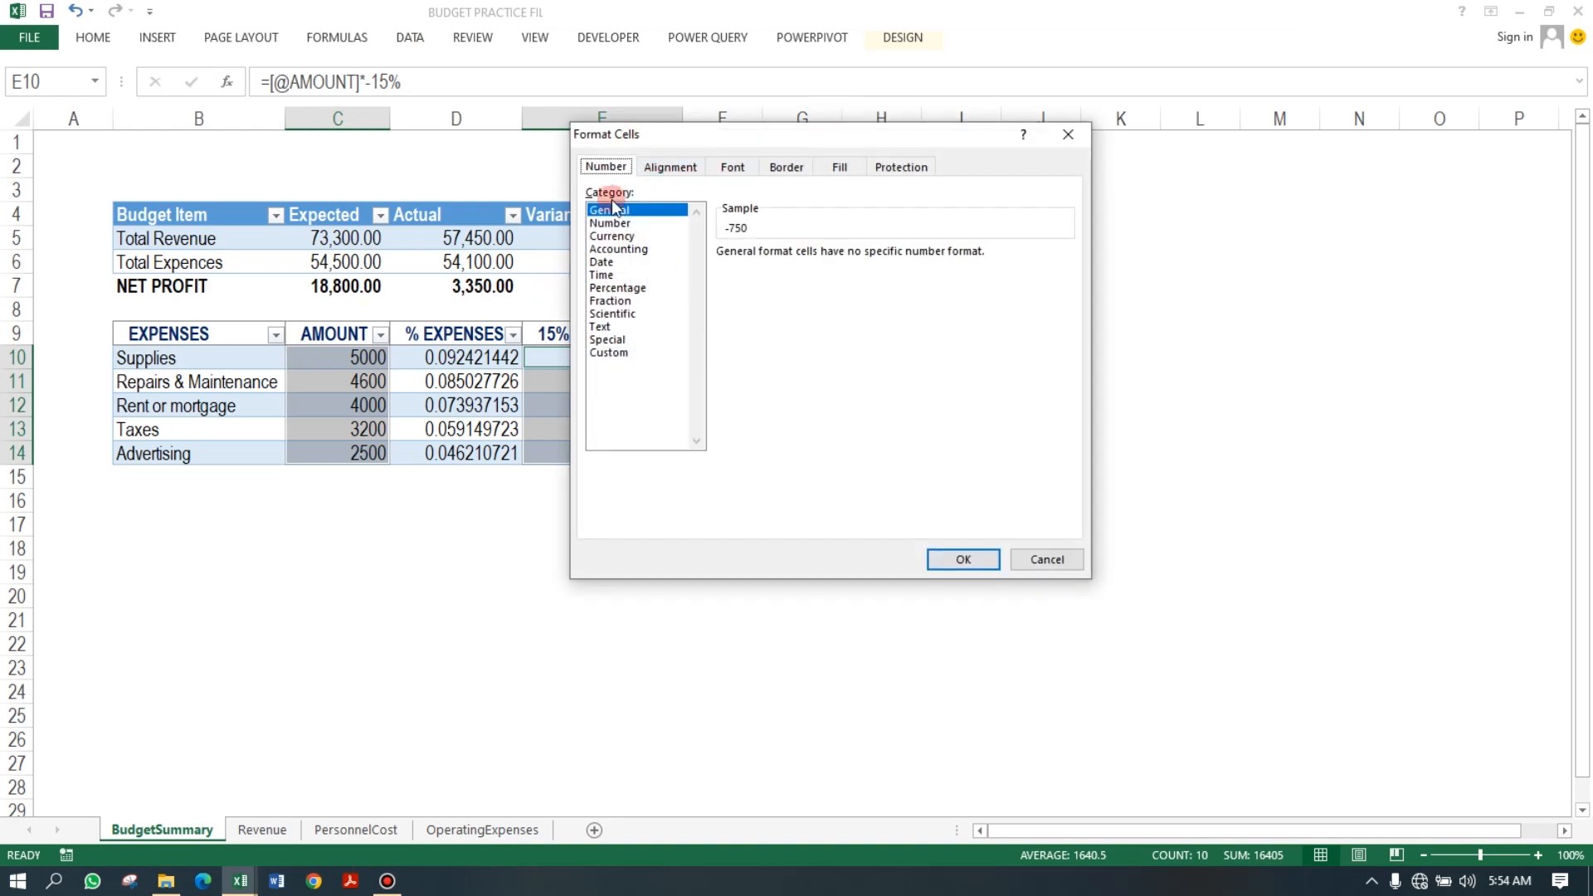
left_click(609, 223)
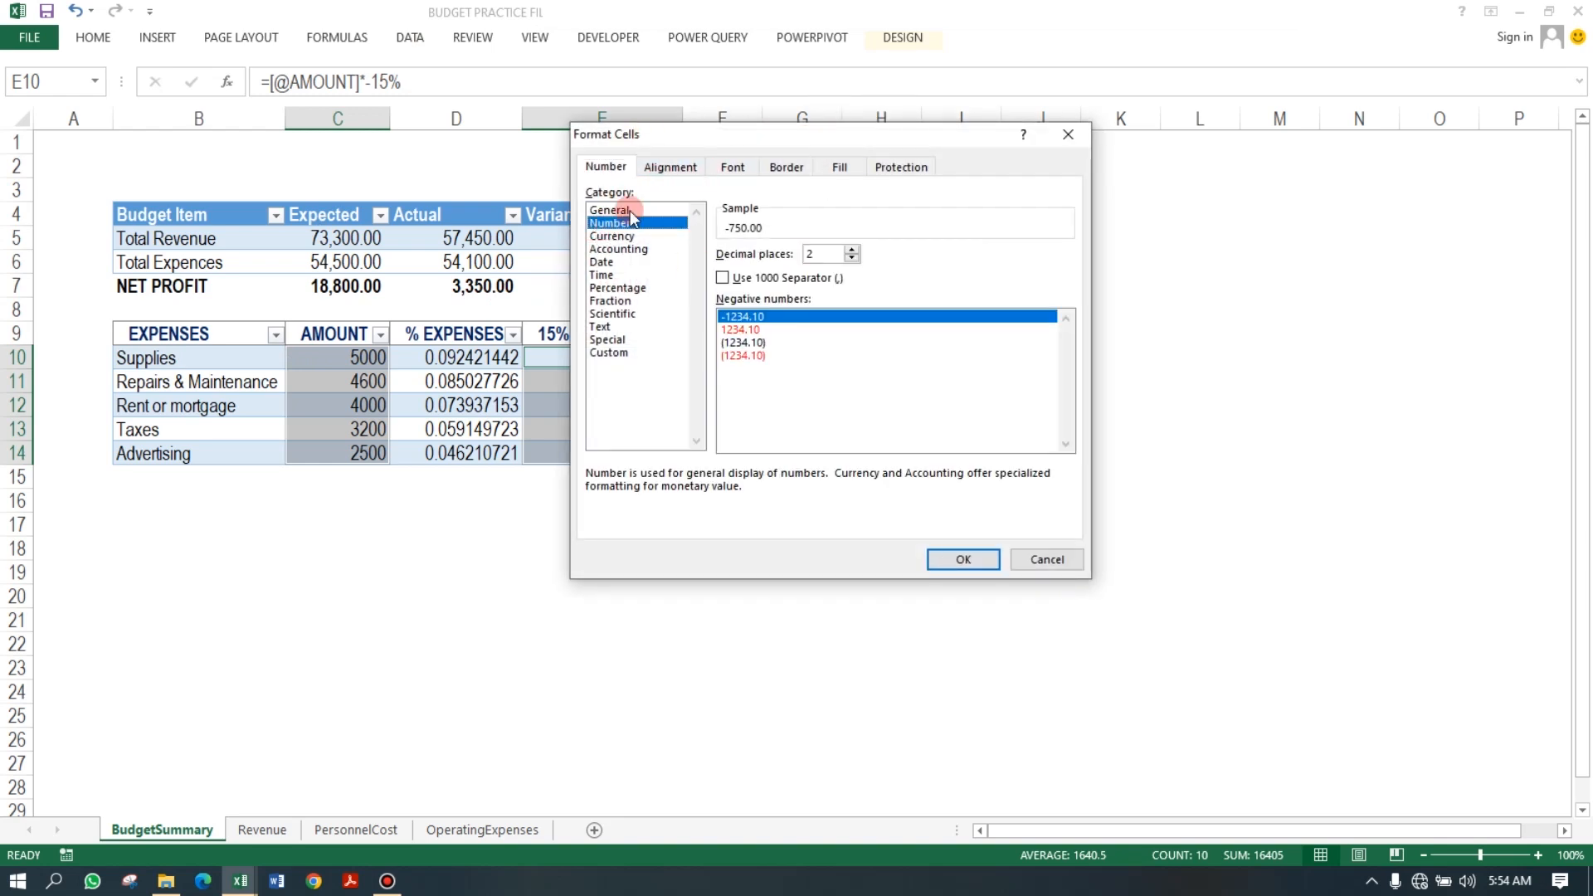
left_click(723, 279)
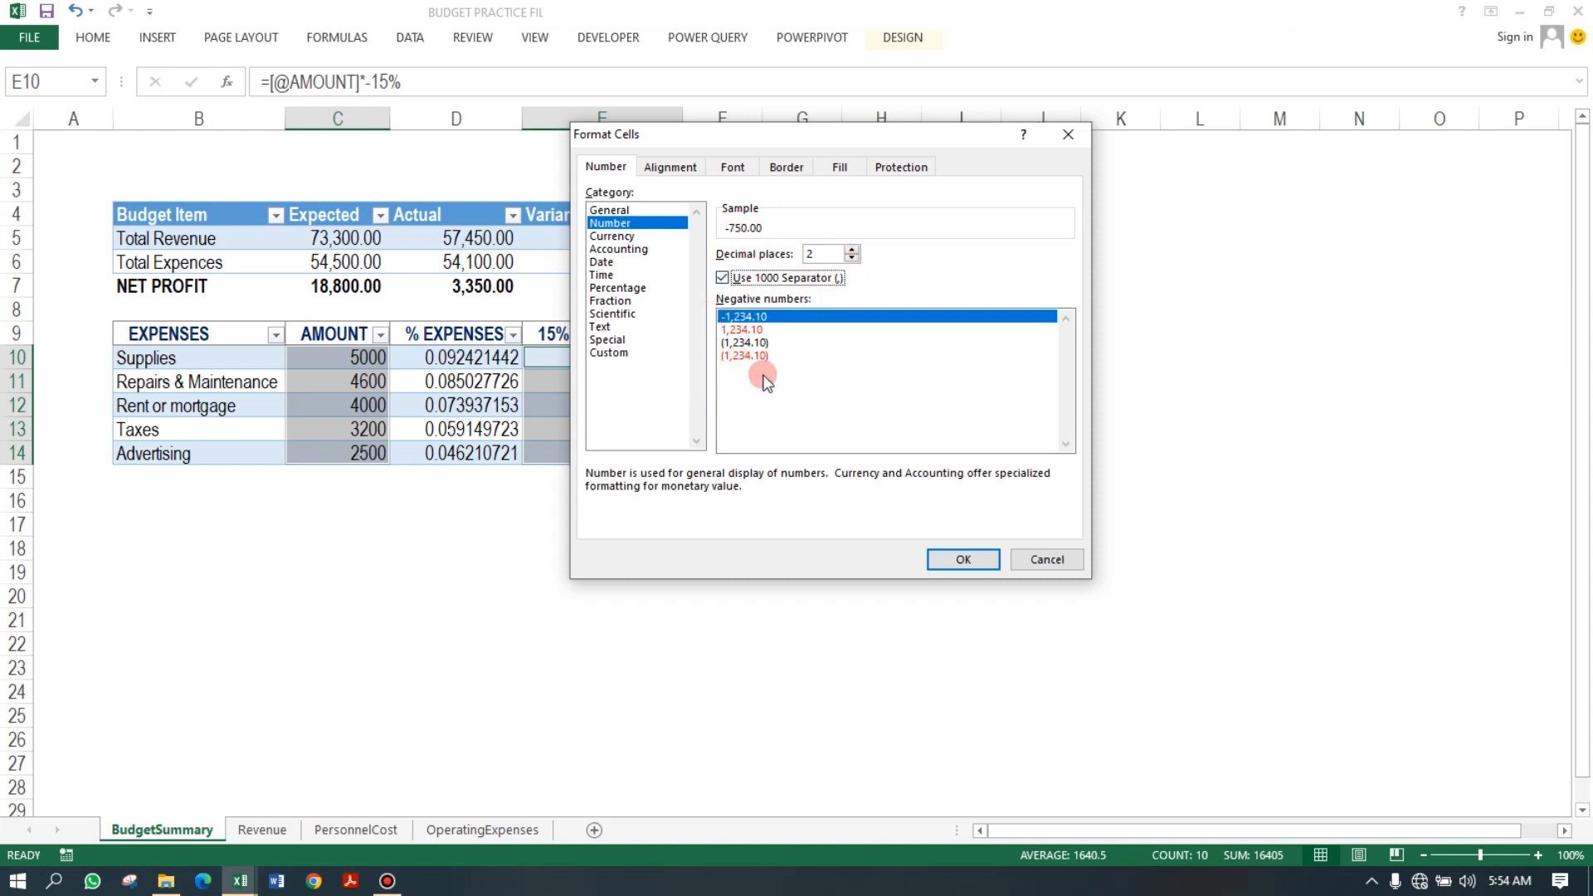
left_click(746, 357)
left_click(984, 561)
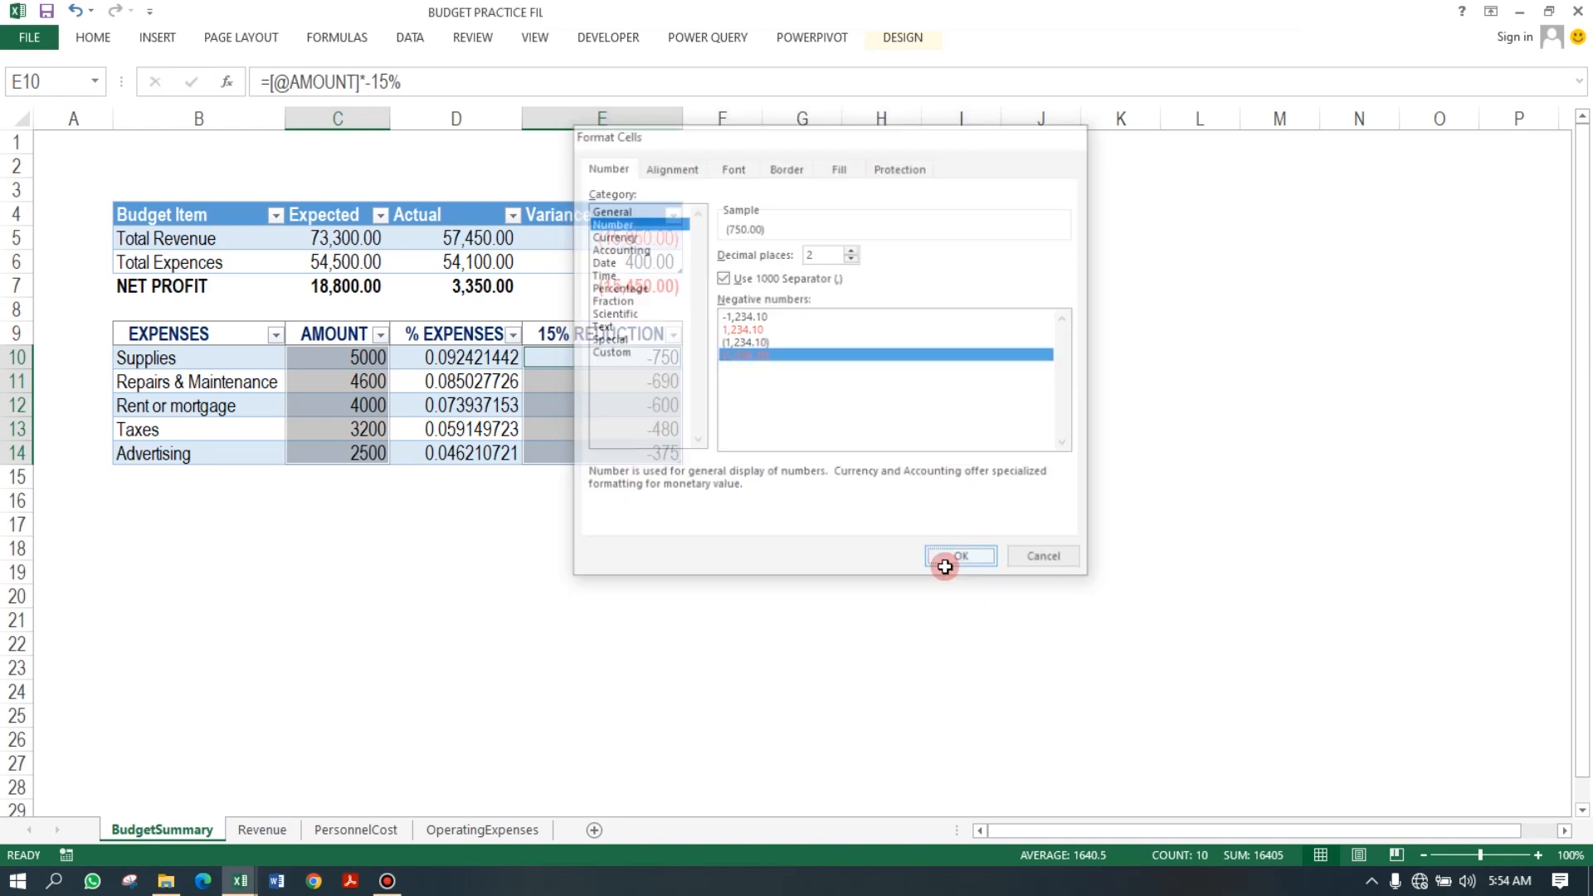
Format the % EXPENSES values as percentages with two decimal places.
left_click(563, 381)
left_click_drag(462, 359, 467, 438)
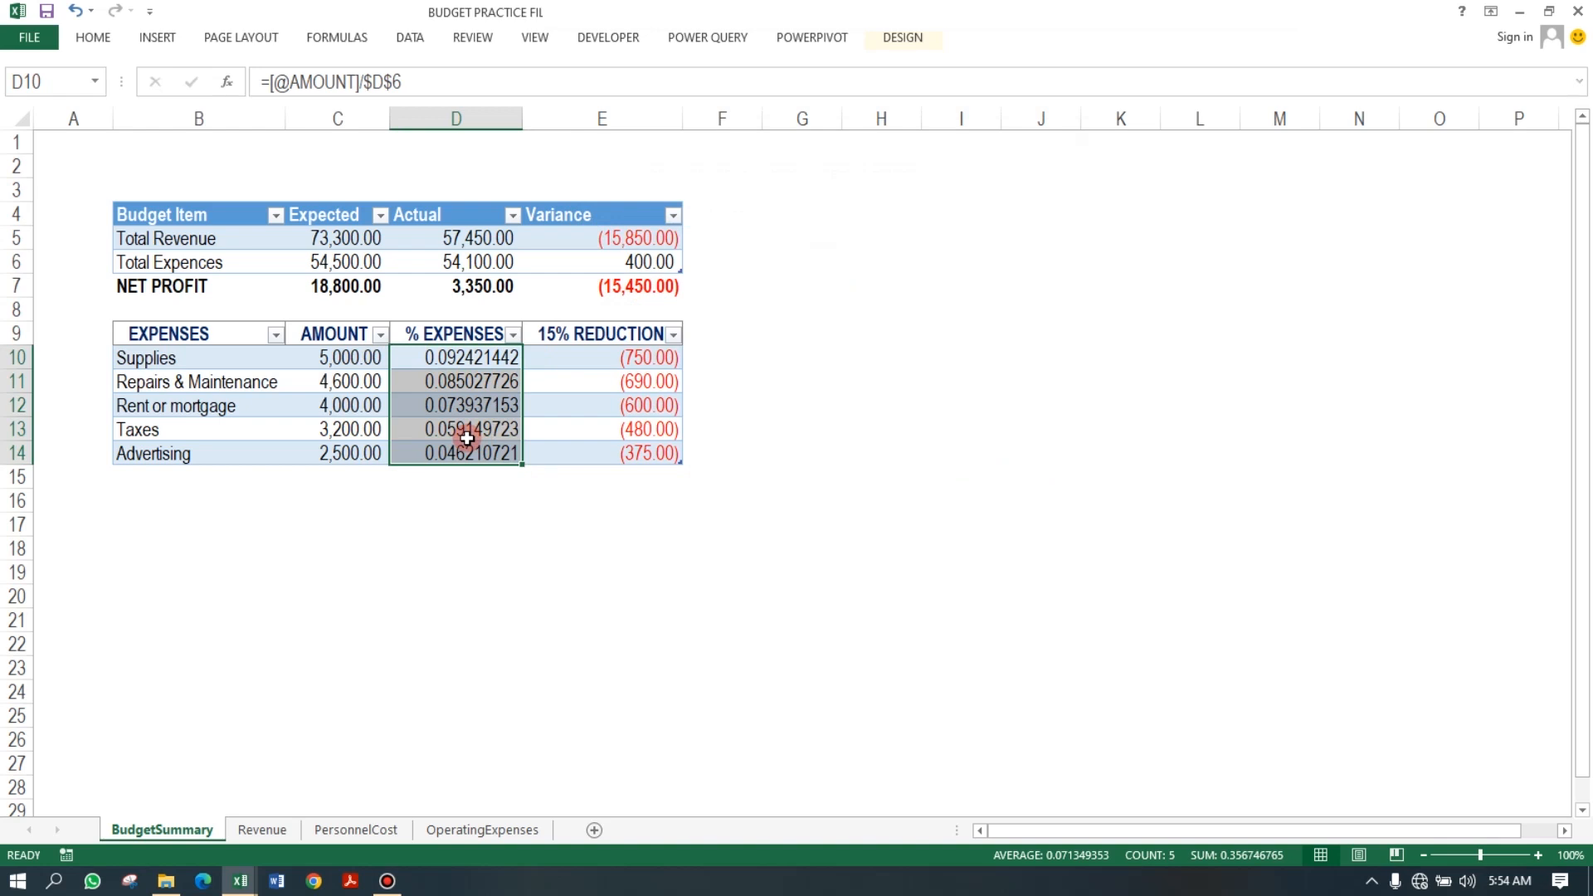
key("ctrl+1")
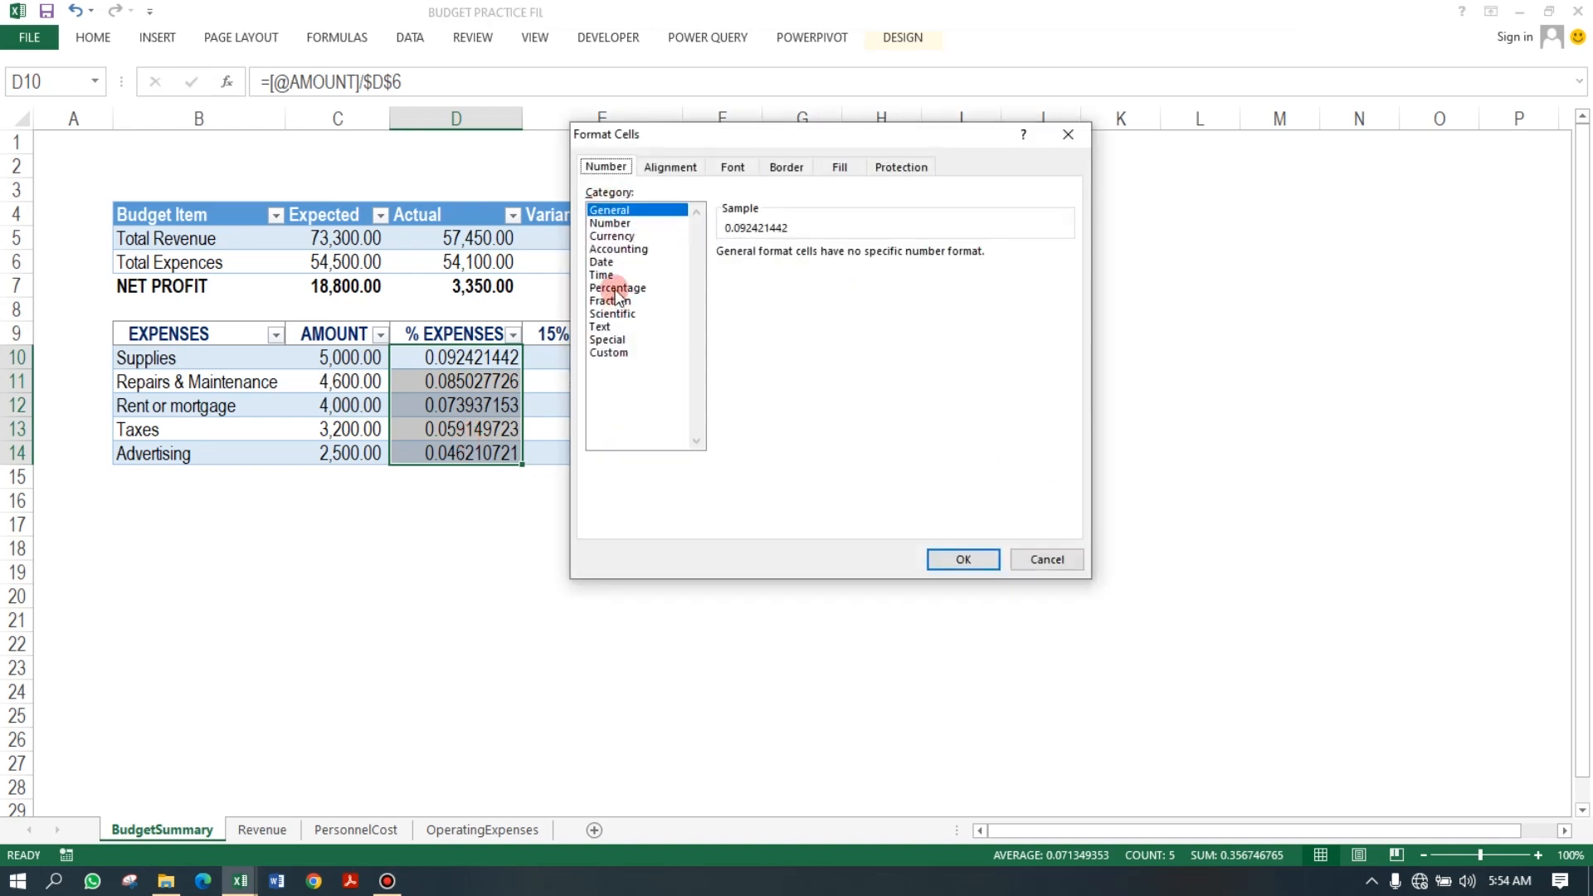
left_click(626, 288)
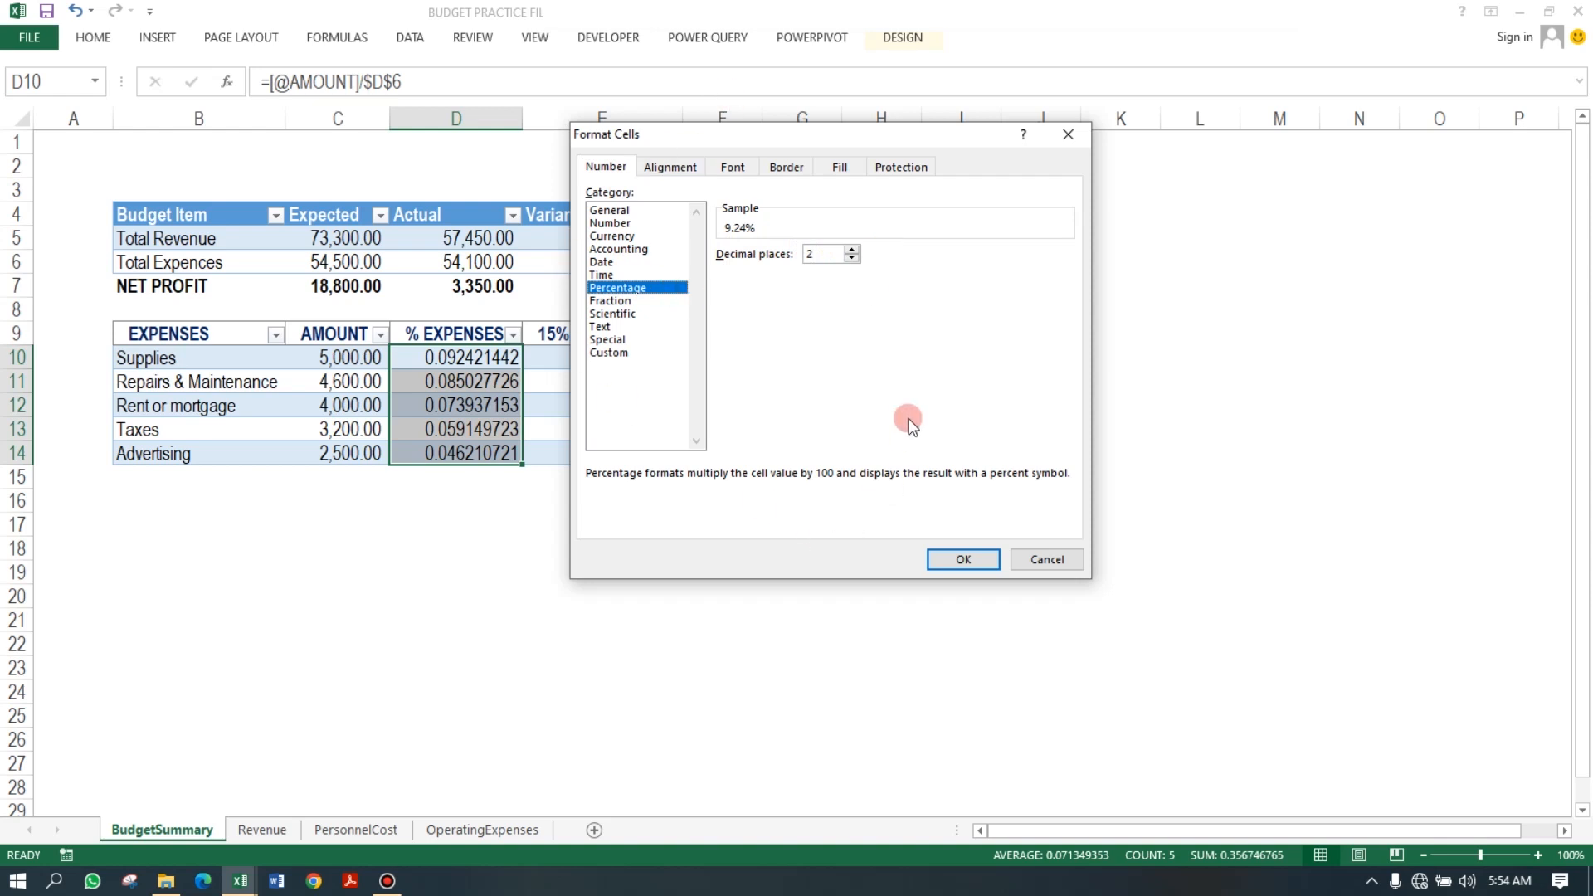
left_click(962, 561)
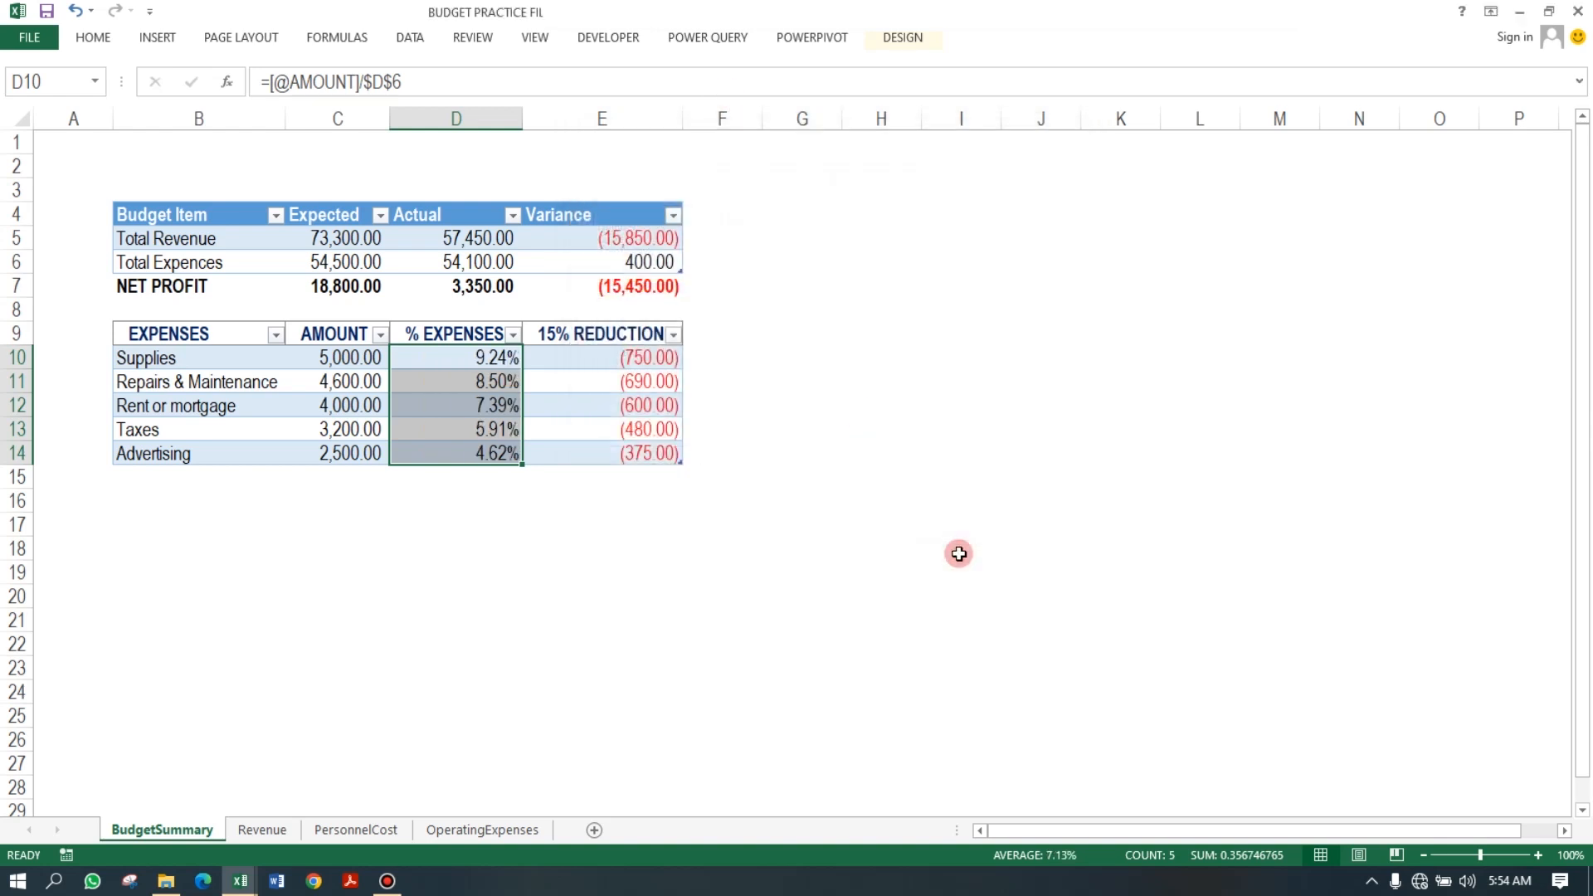
Add a total row to the expenses table.
left_click(566, 382)
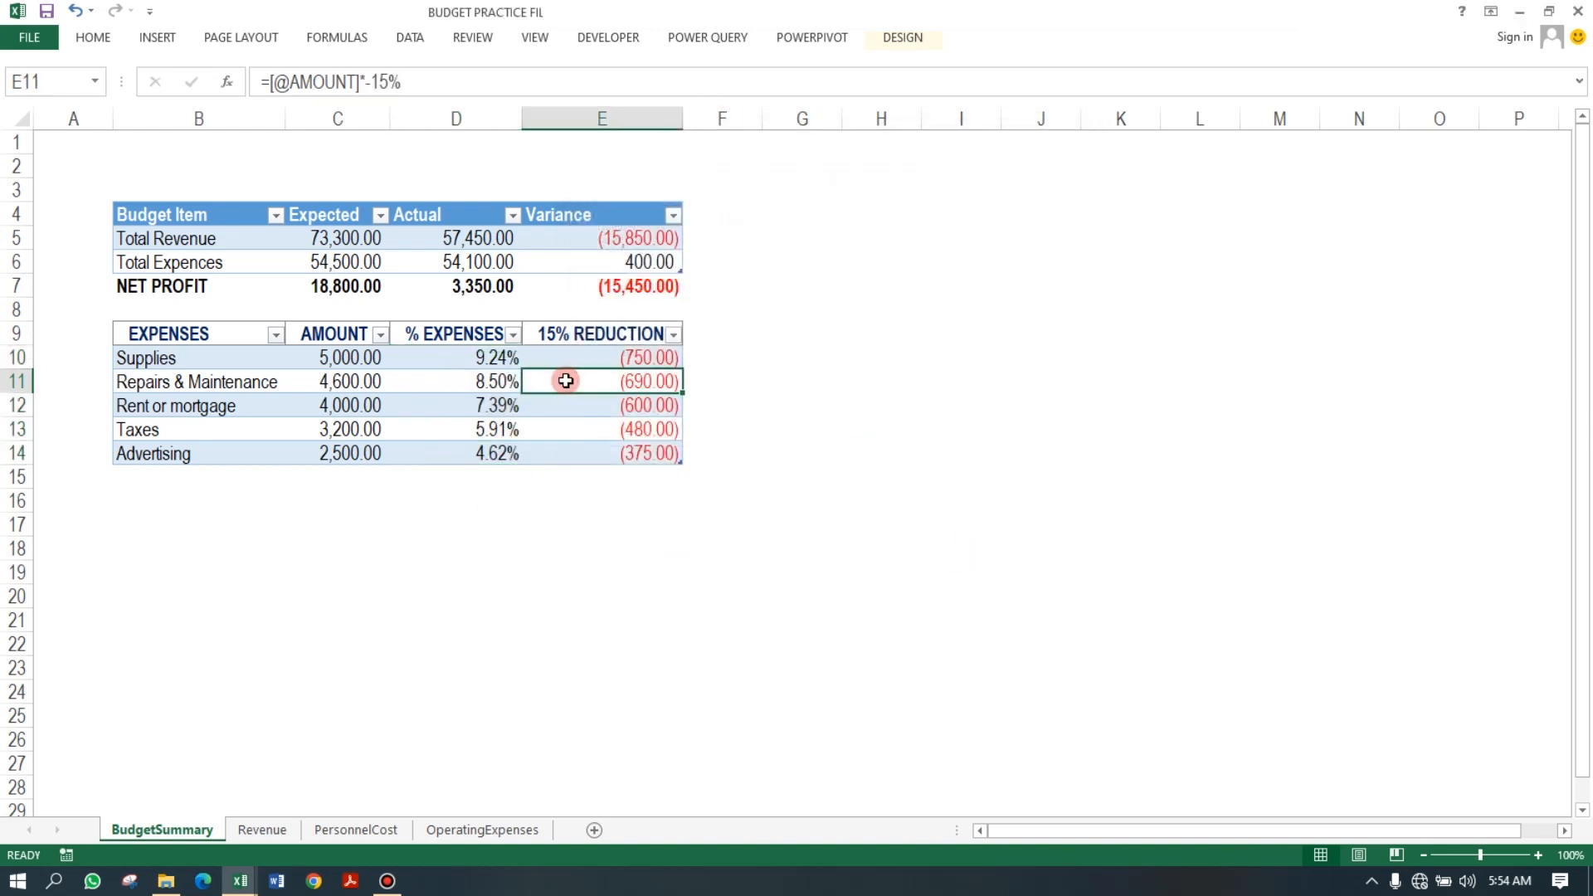
left_click(134, 471)
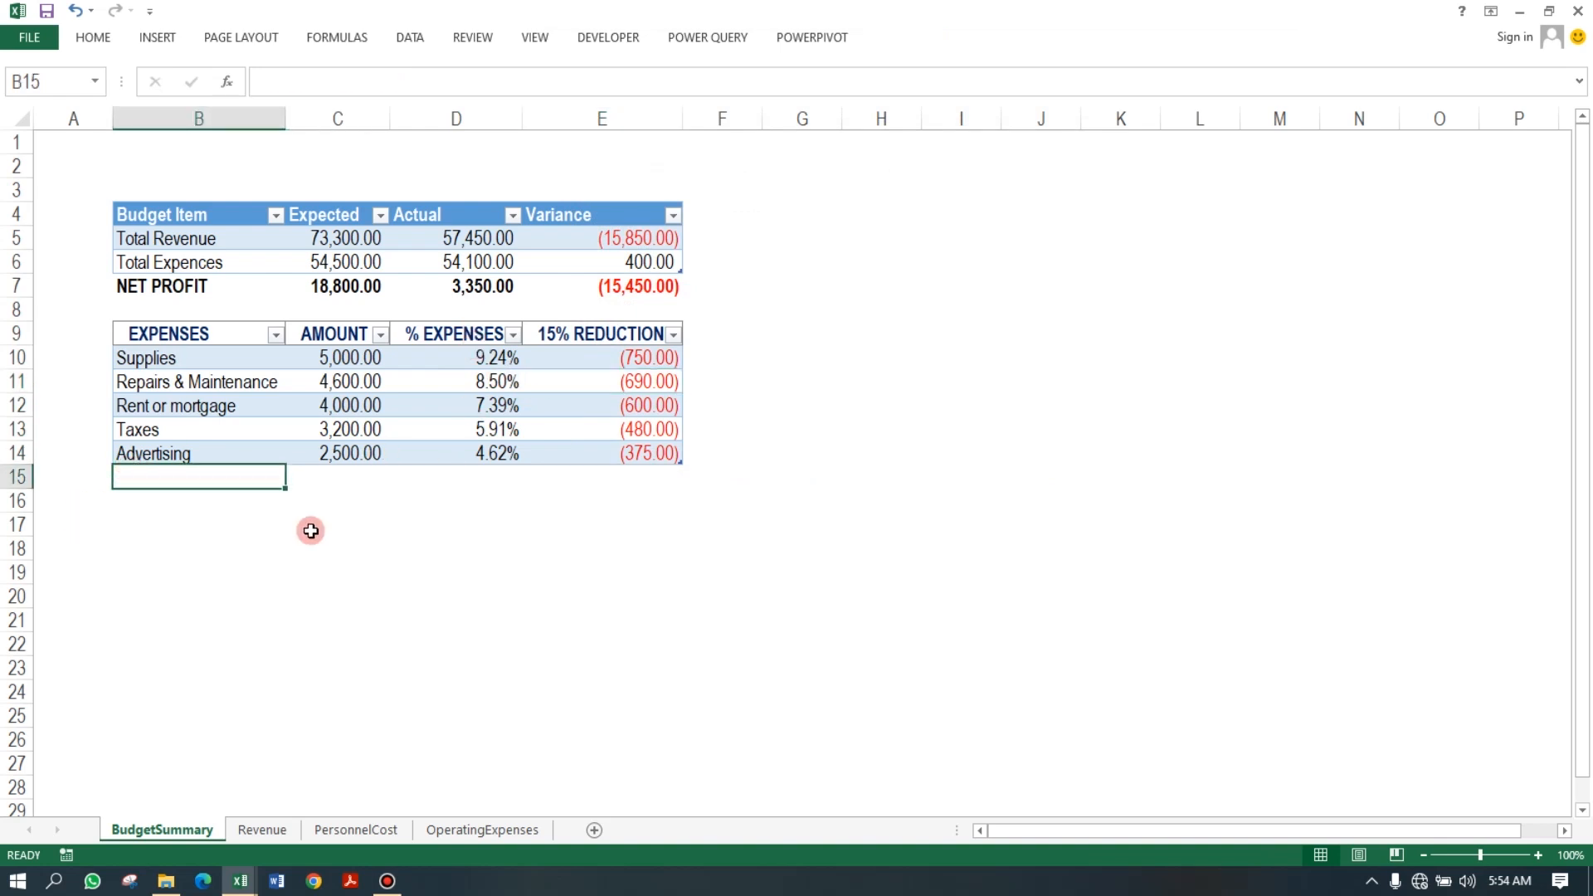
left_click(528, 381)
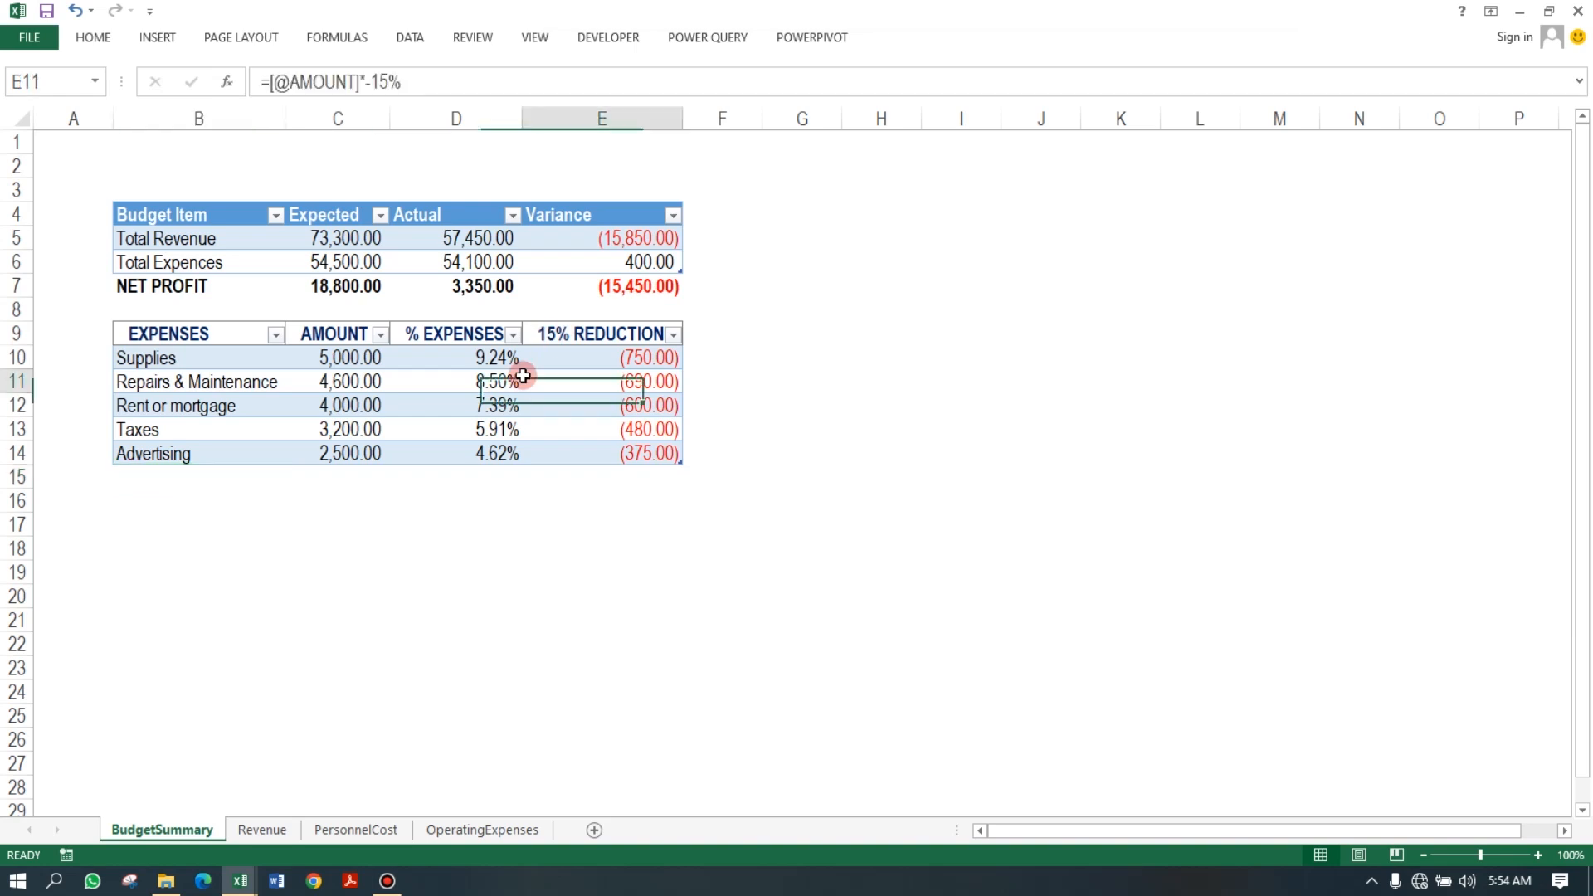
left_click(909, 43)
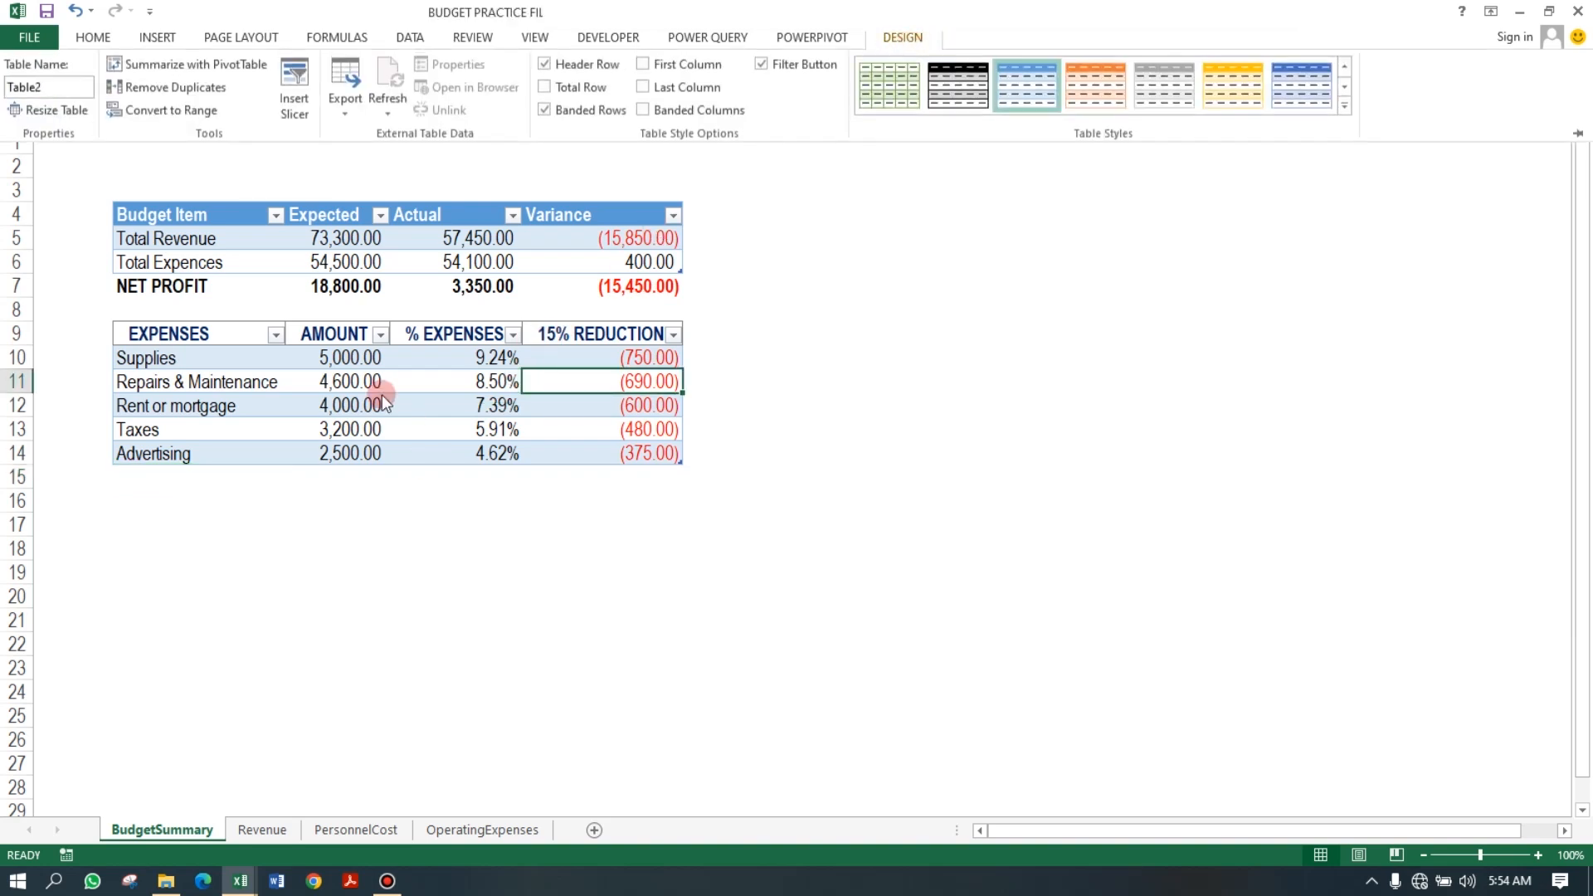
left_click(581, 88)
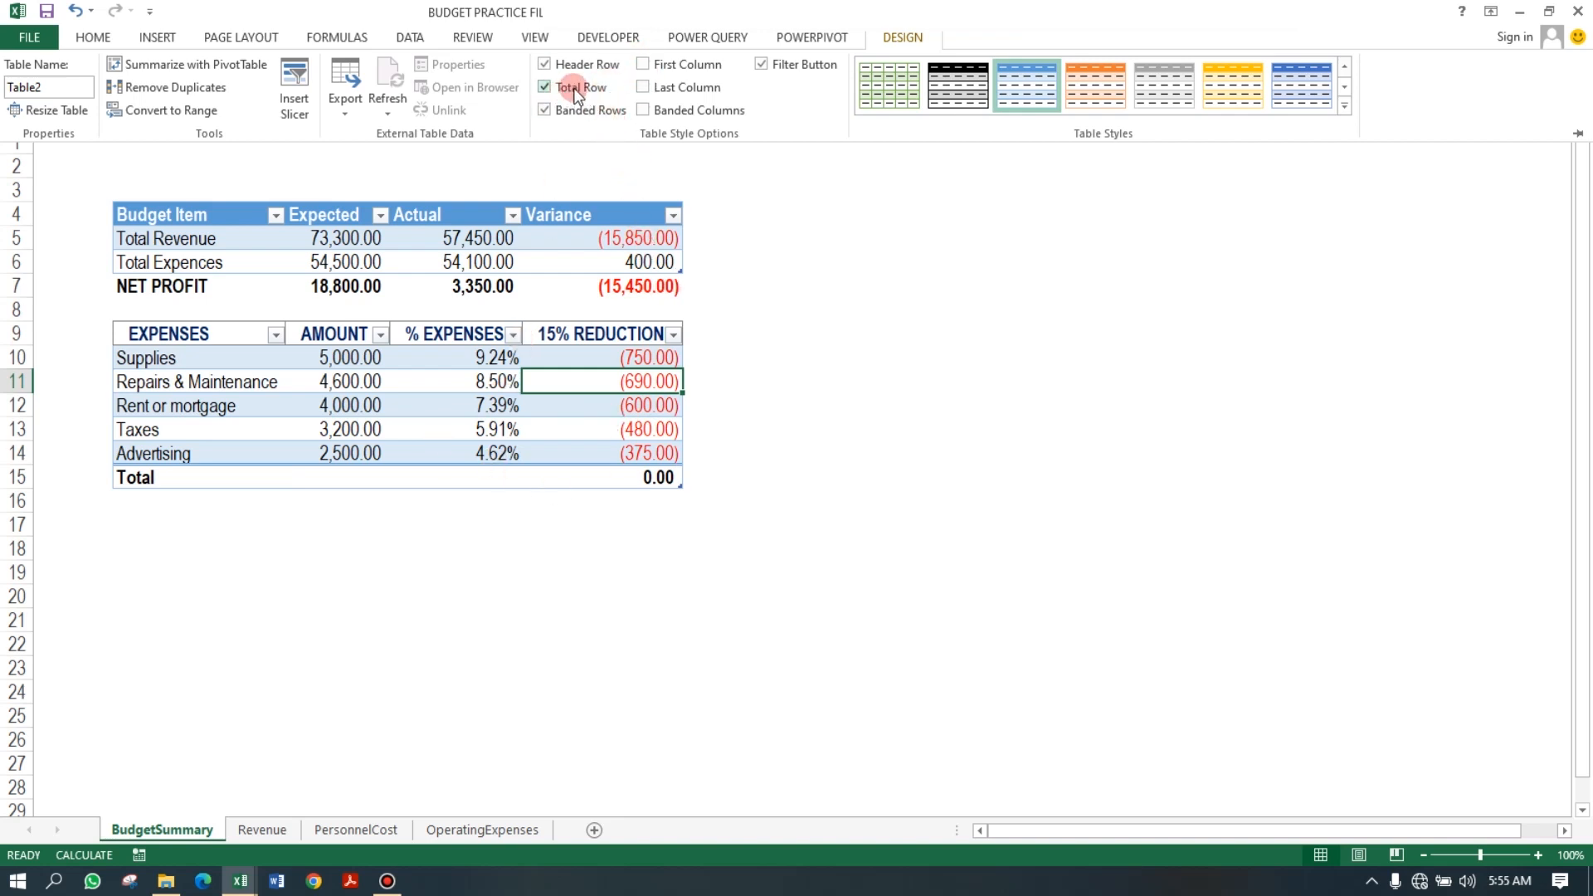
Set the total row of the 15% REDUCTION column to Sum.
left_click(646, 480)
left_click(646, 480)
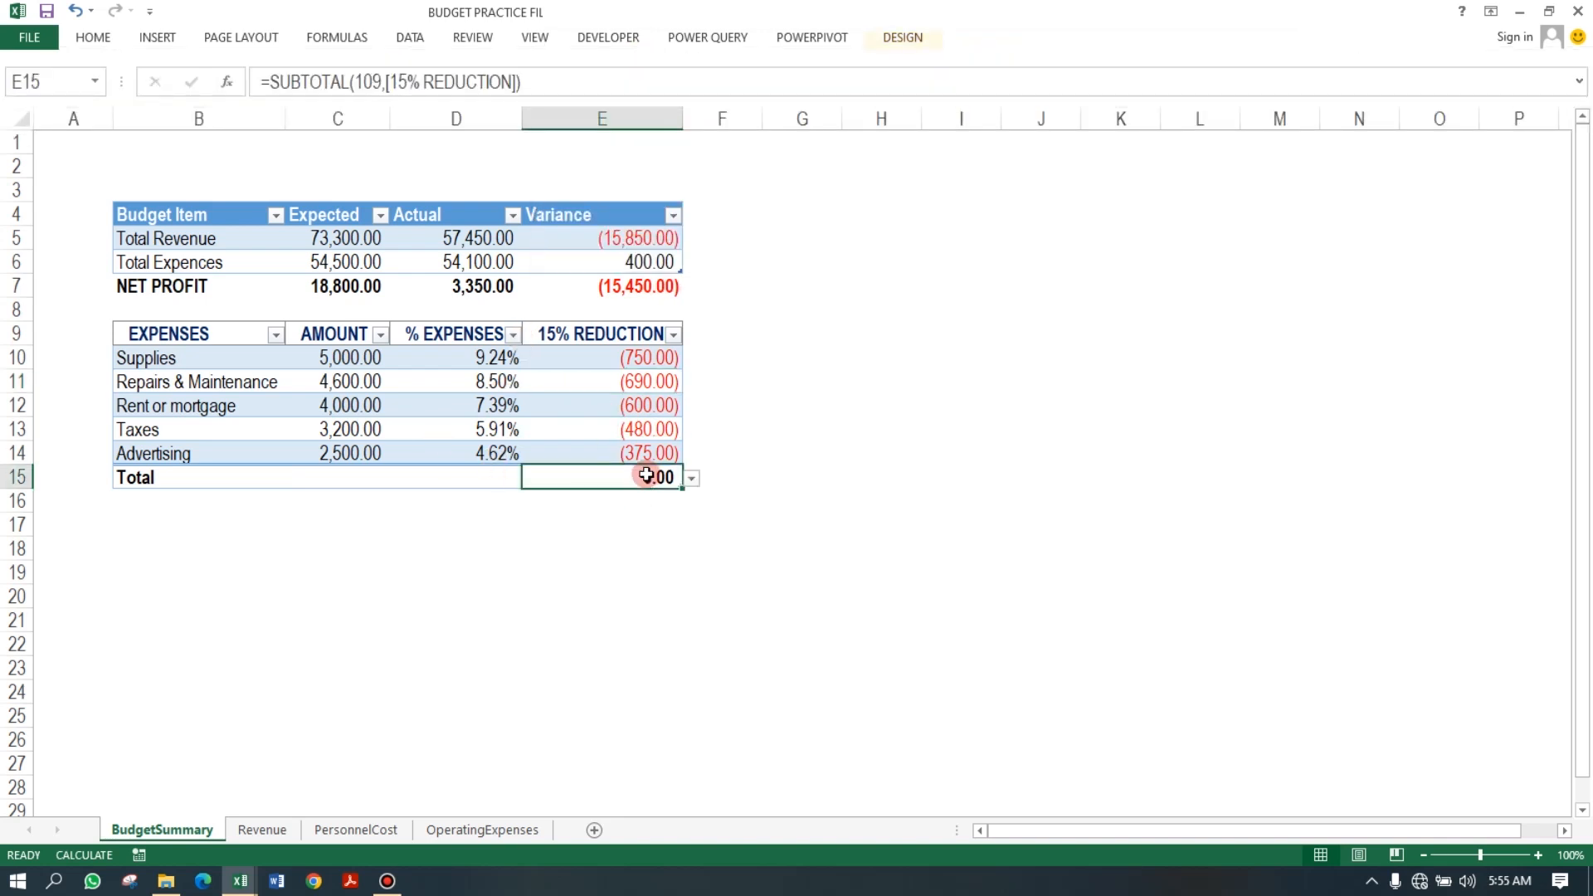
left_click(693, 479)
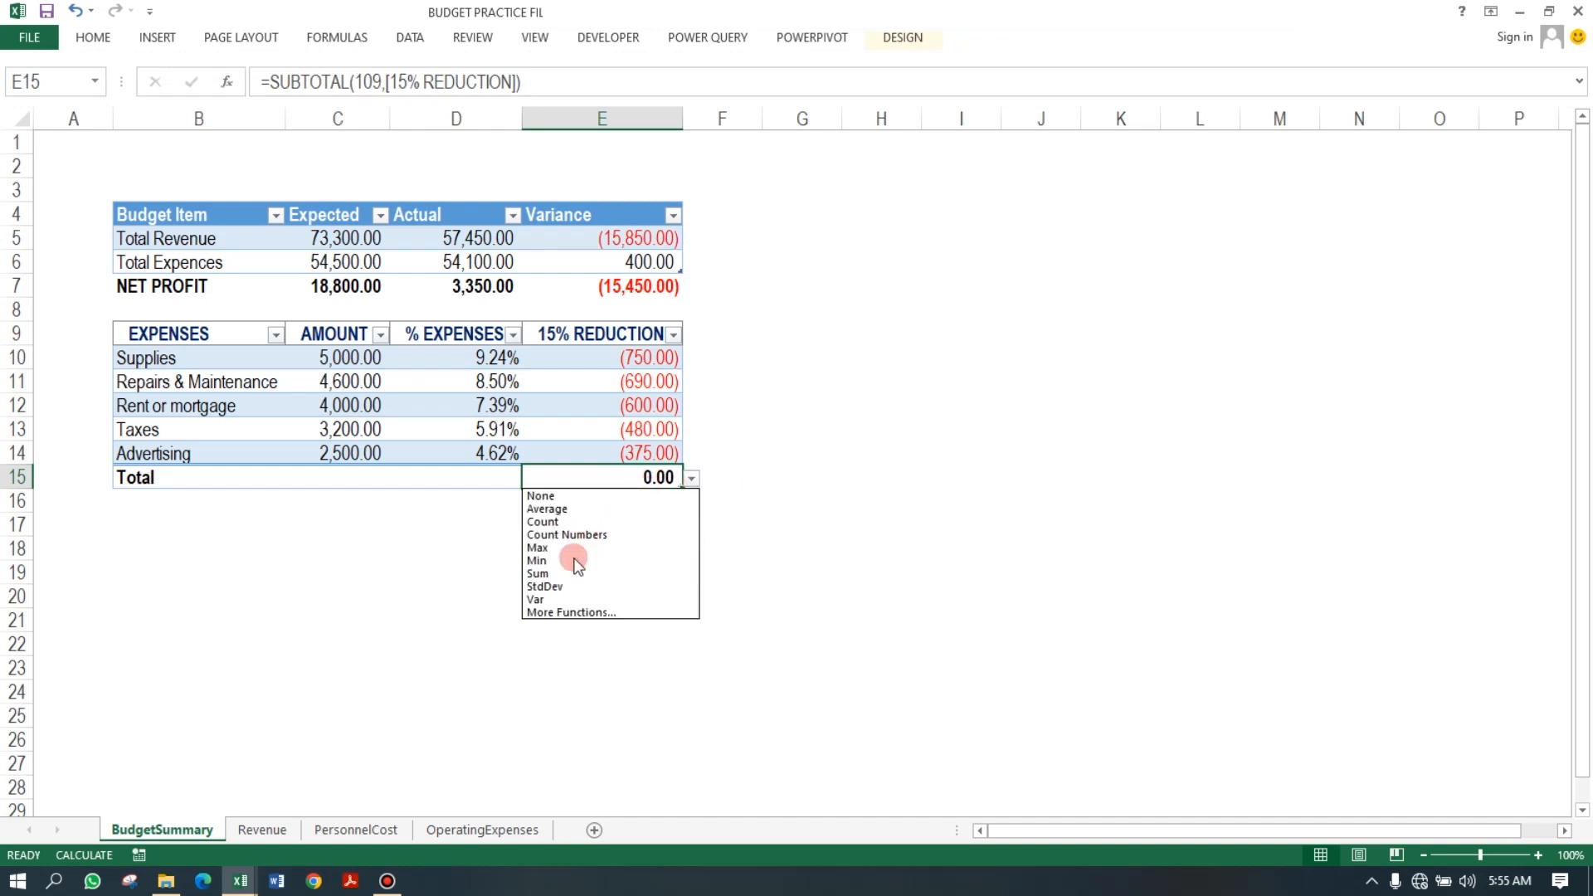
left_click(570, 574)
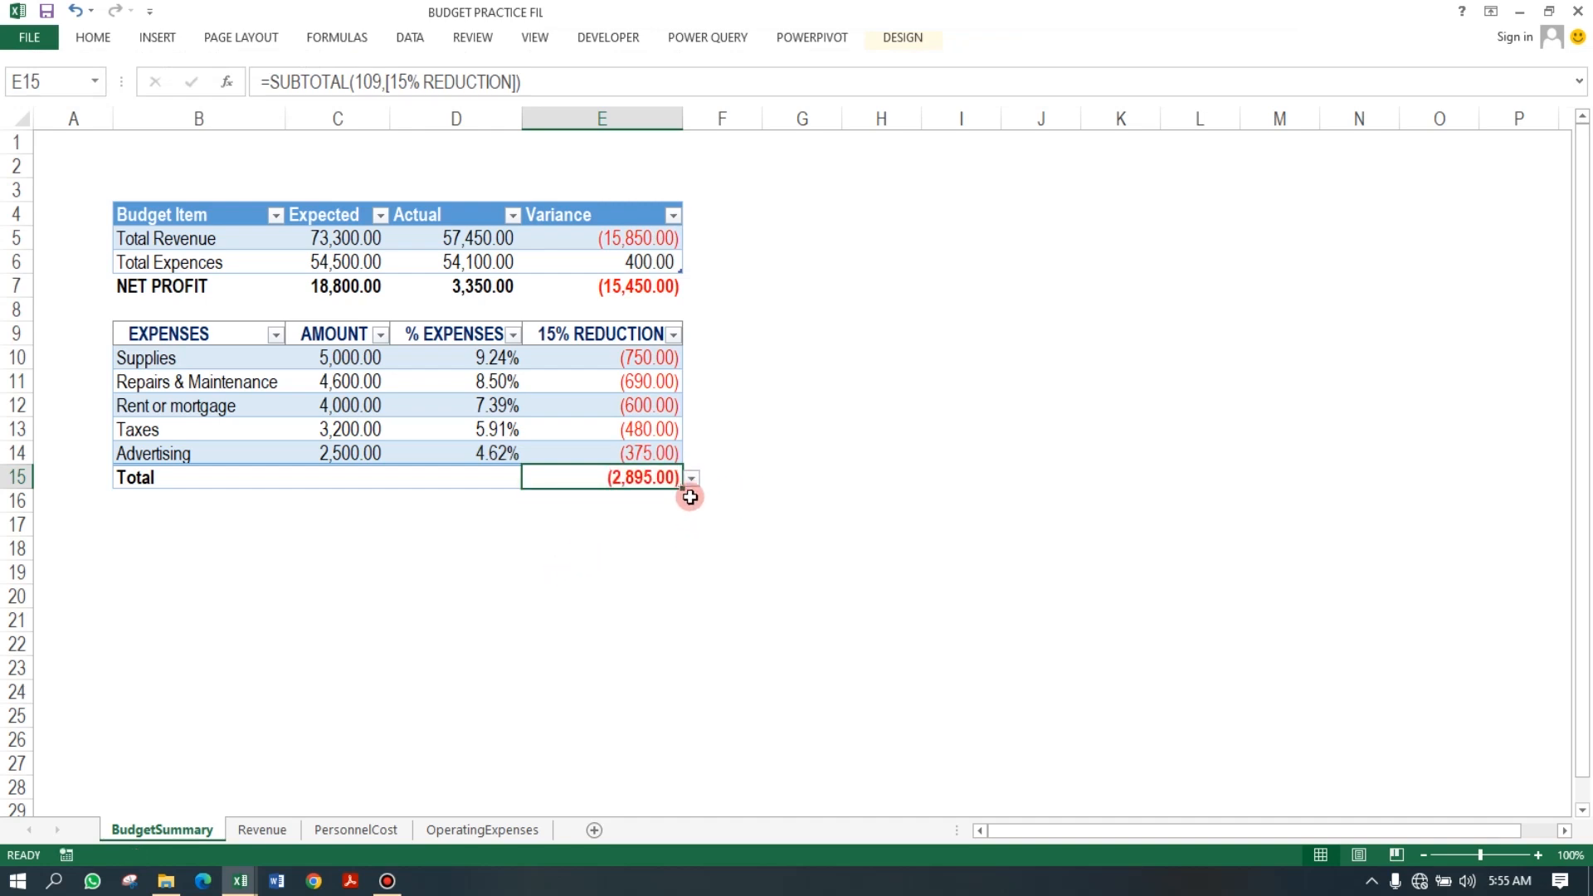
Set the total row of the % EXPENSES column to Sum.
left_click(482, 478)
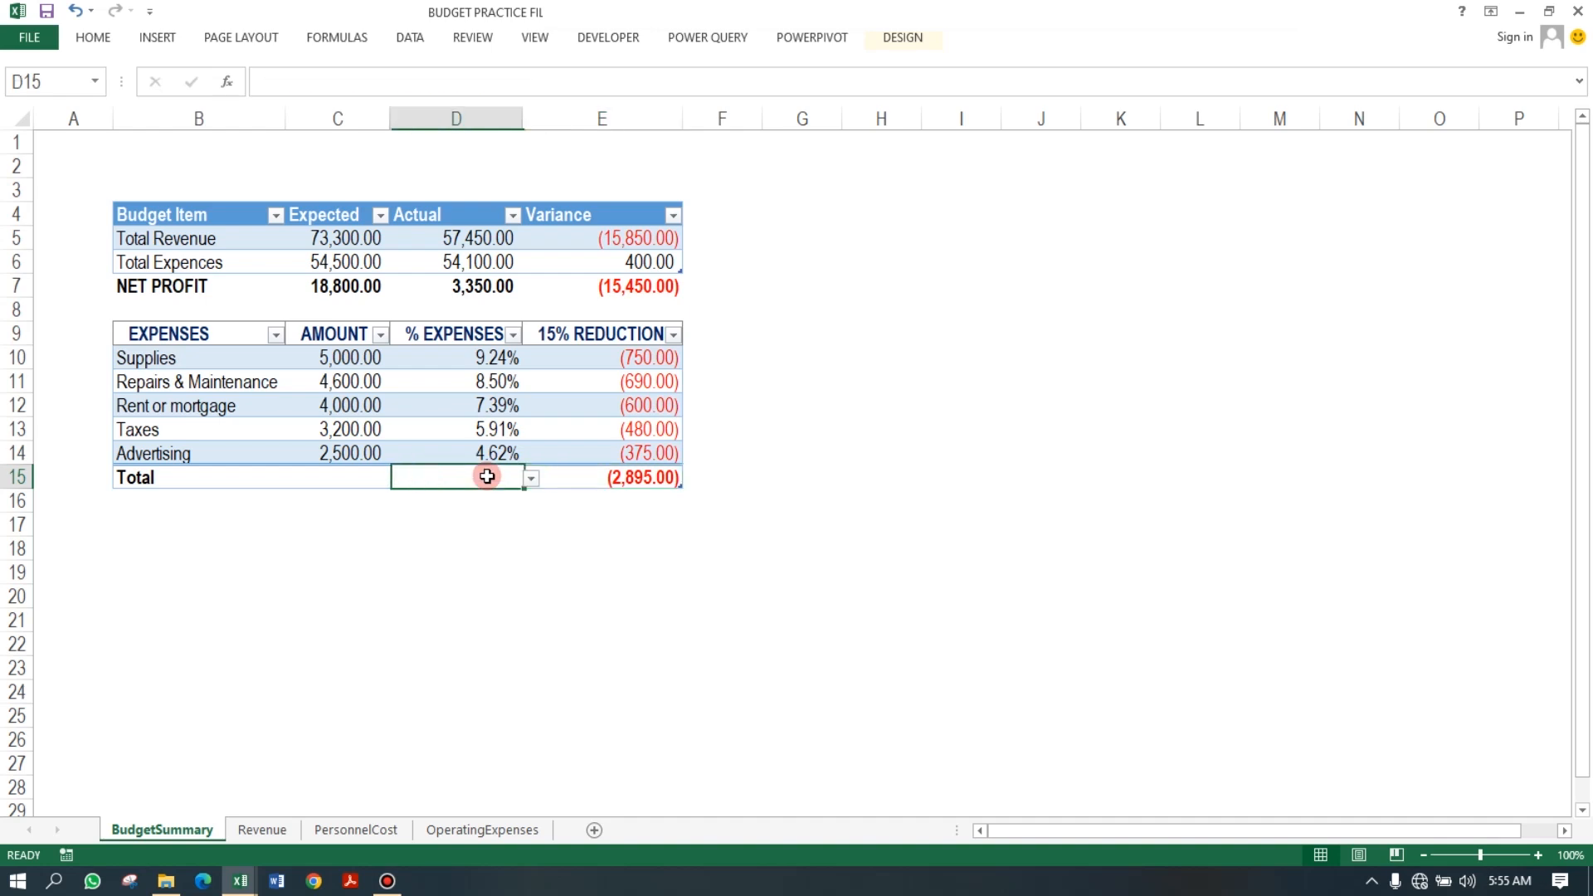
left_click(531, 479)
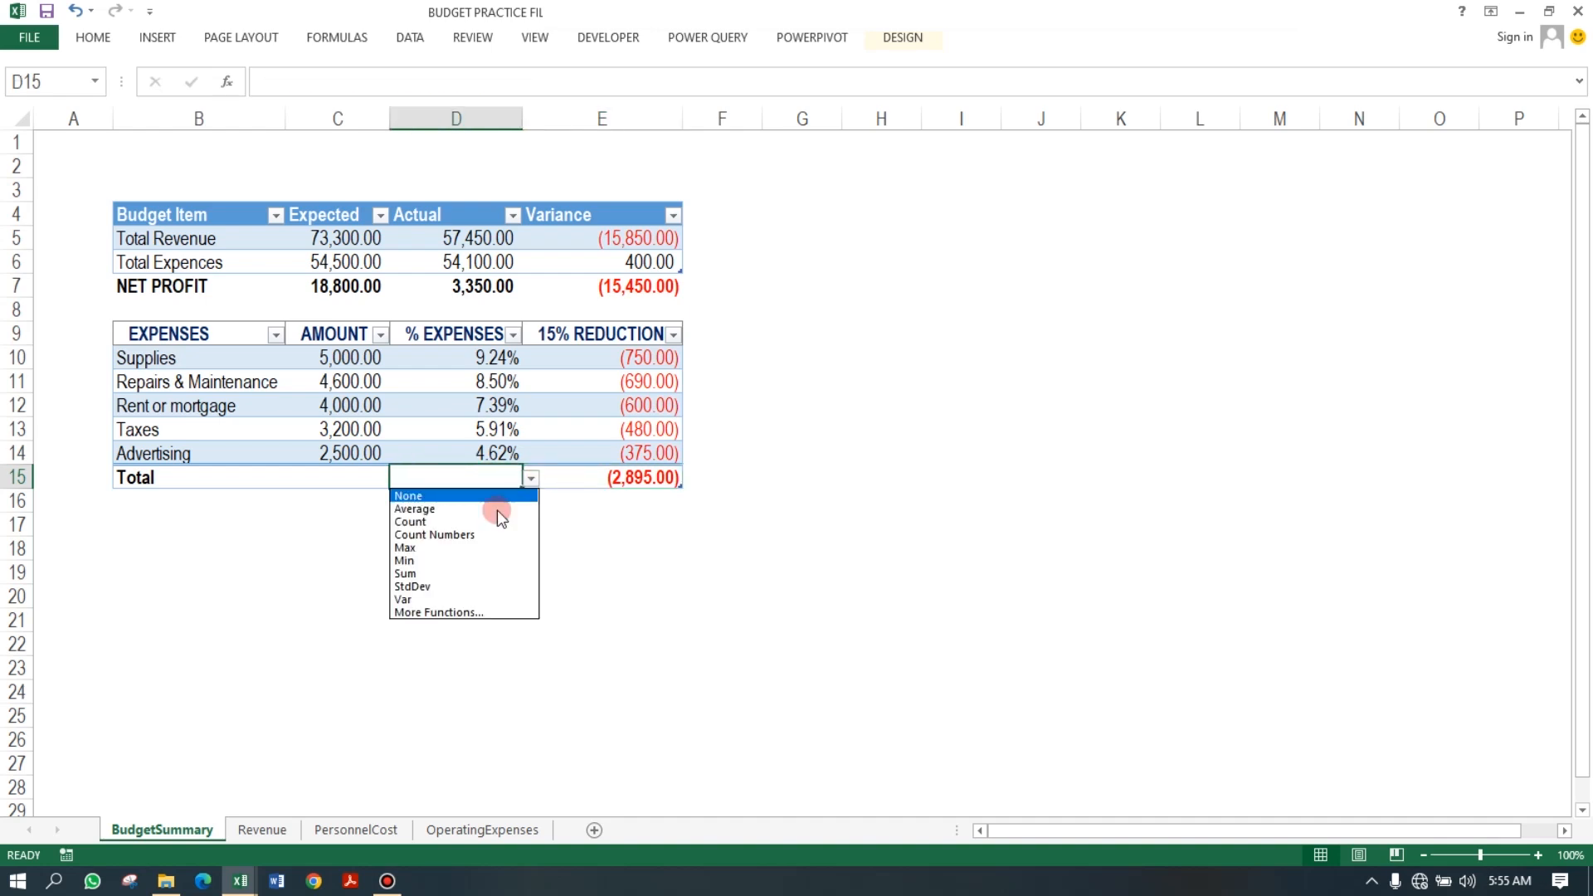
left_click(443, 571)
Set the total row of the AMOUNT column to Sum.
left_click(349, 477)
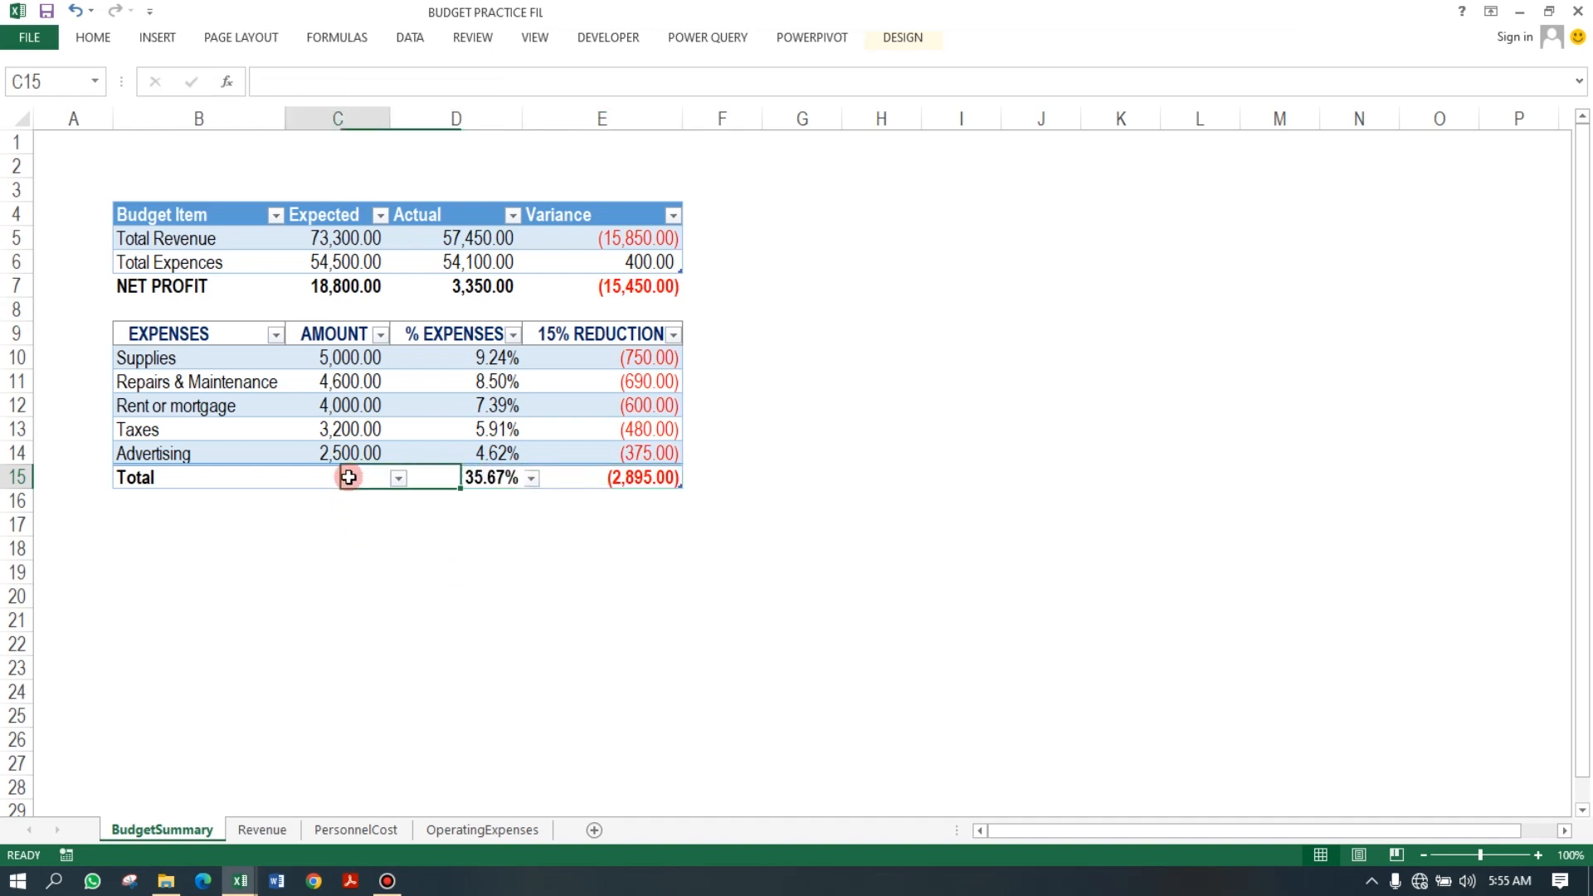
left_click(399, 479)
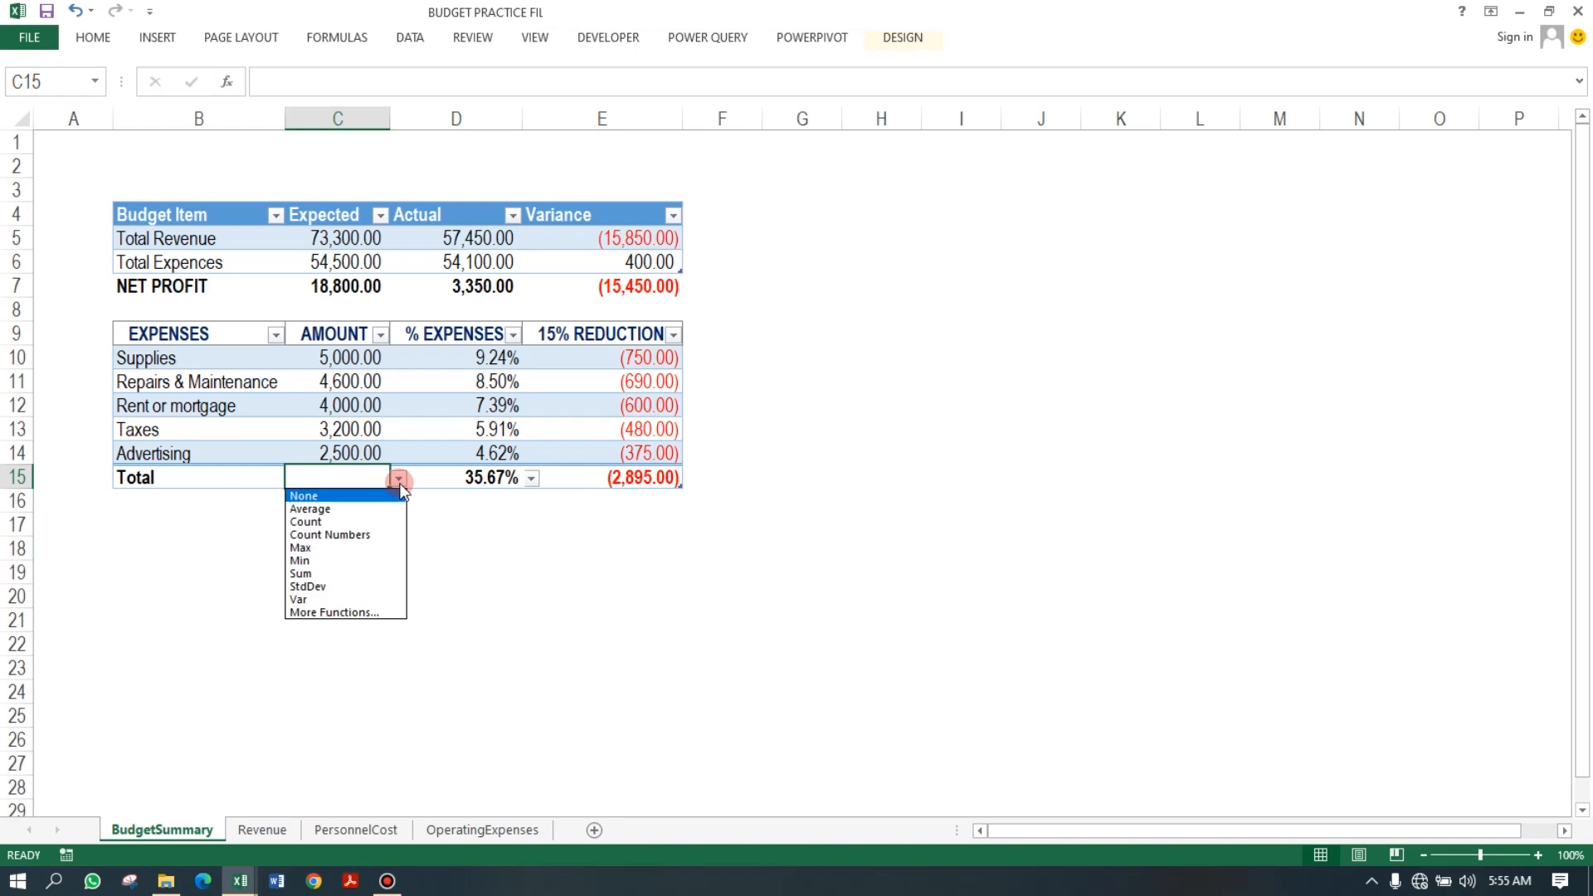
left_click(337, 574)
left_click(528, 571)
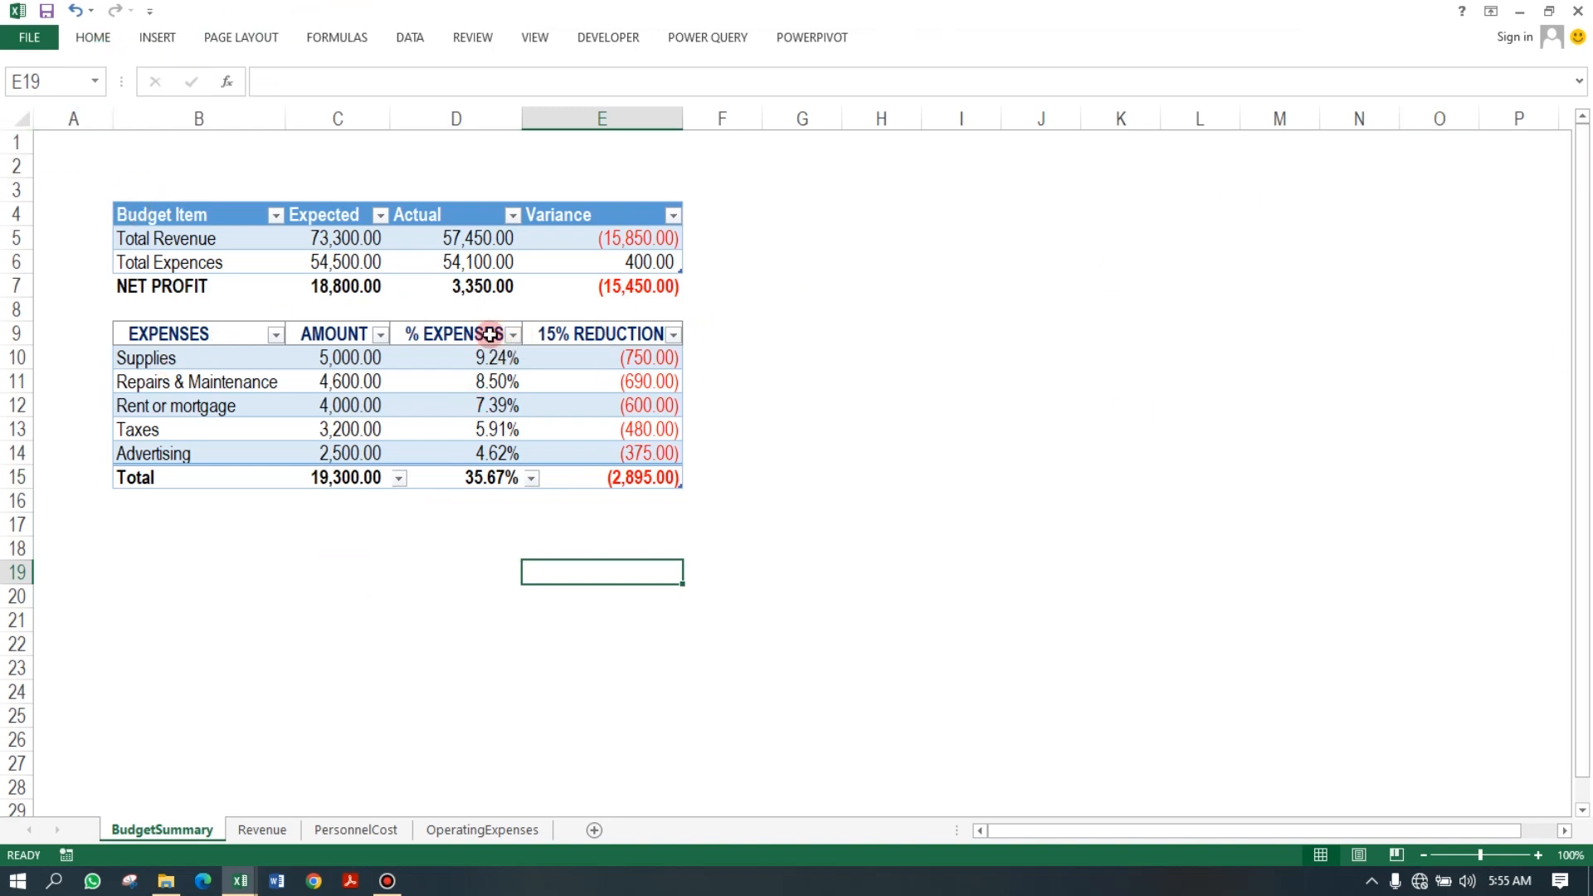
Insert a clustered column chart from the budget item table of expected, actual and variance values.
left_click(133, 283)
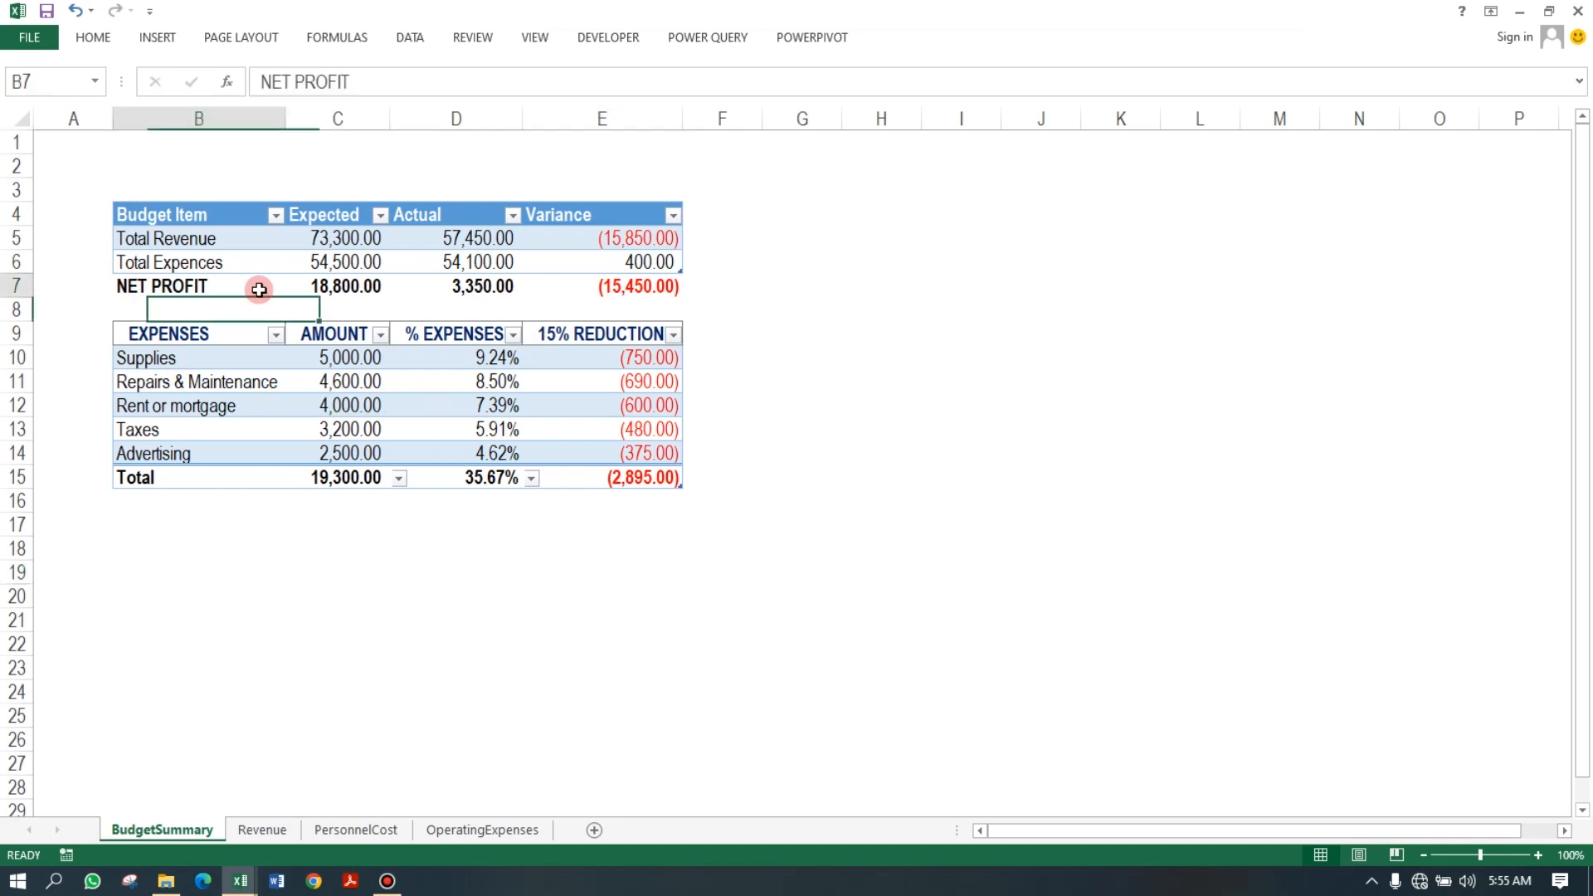
left_click(166, 238)
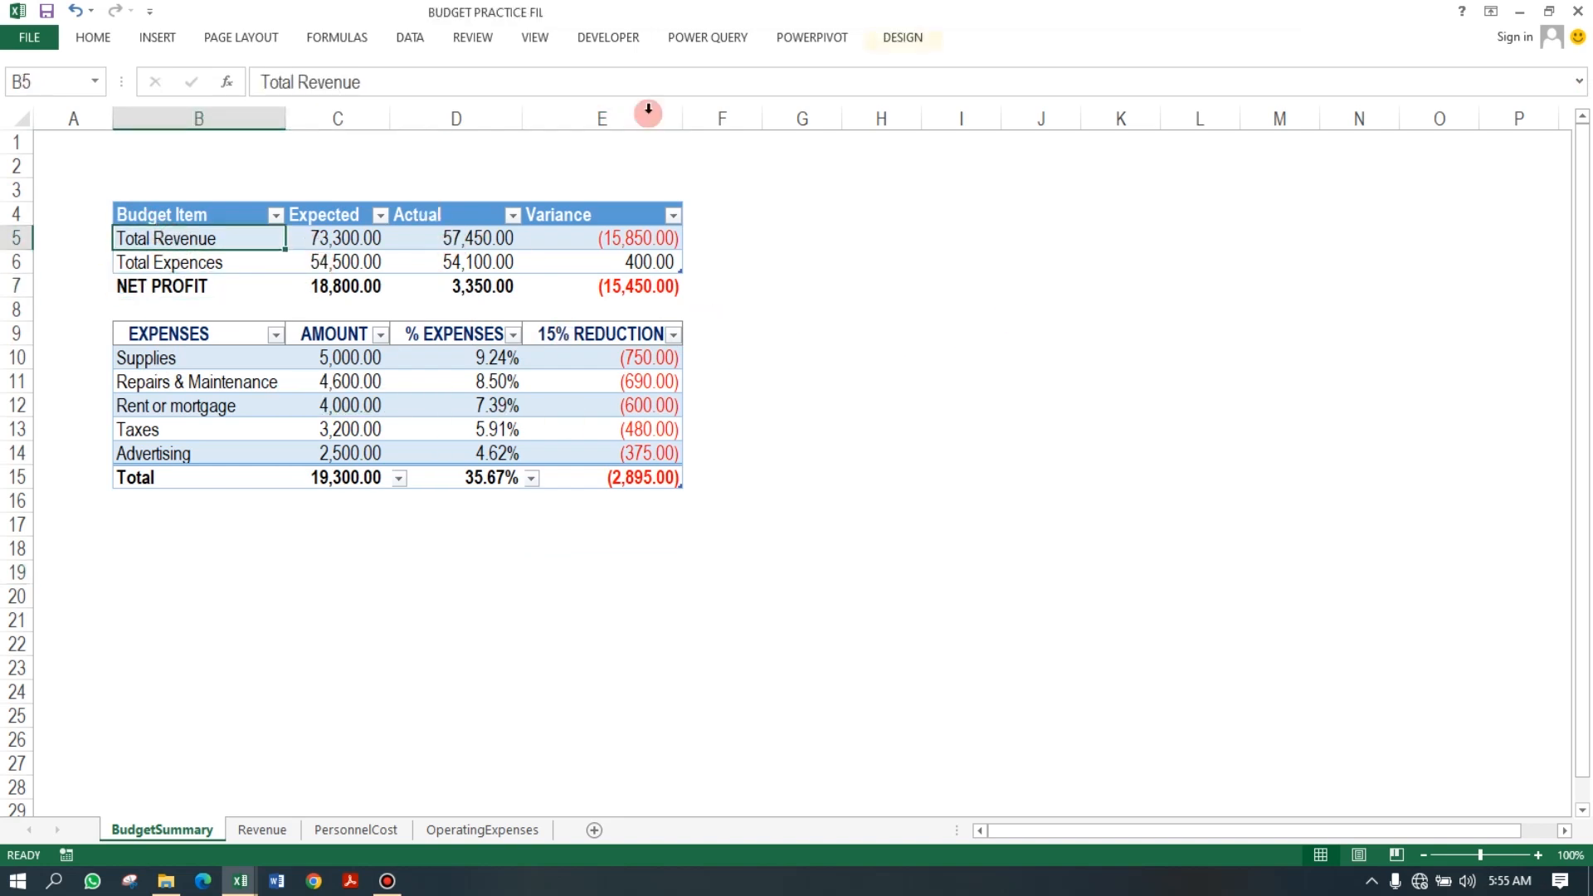
left_click(349, 262)
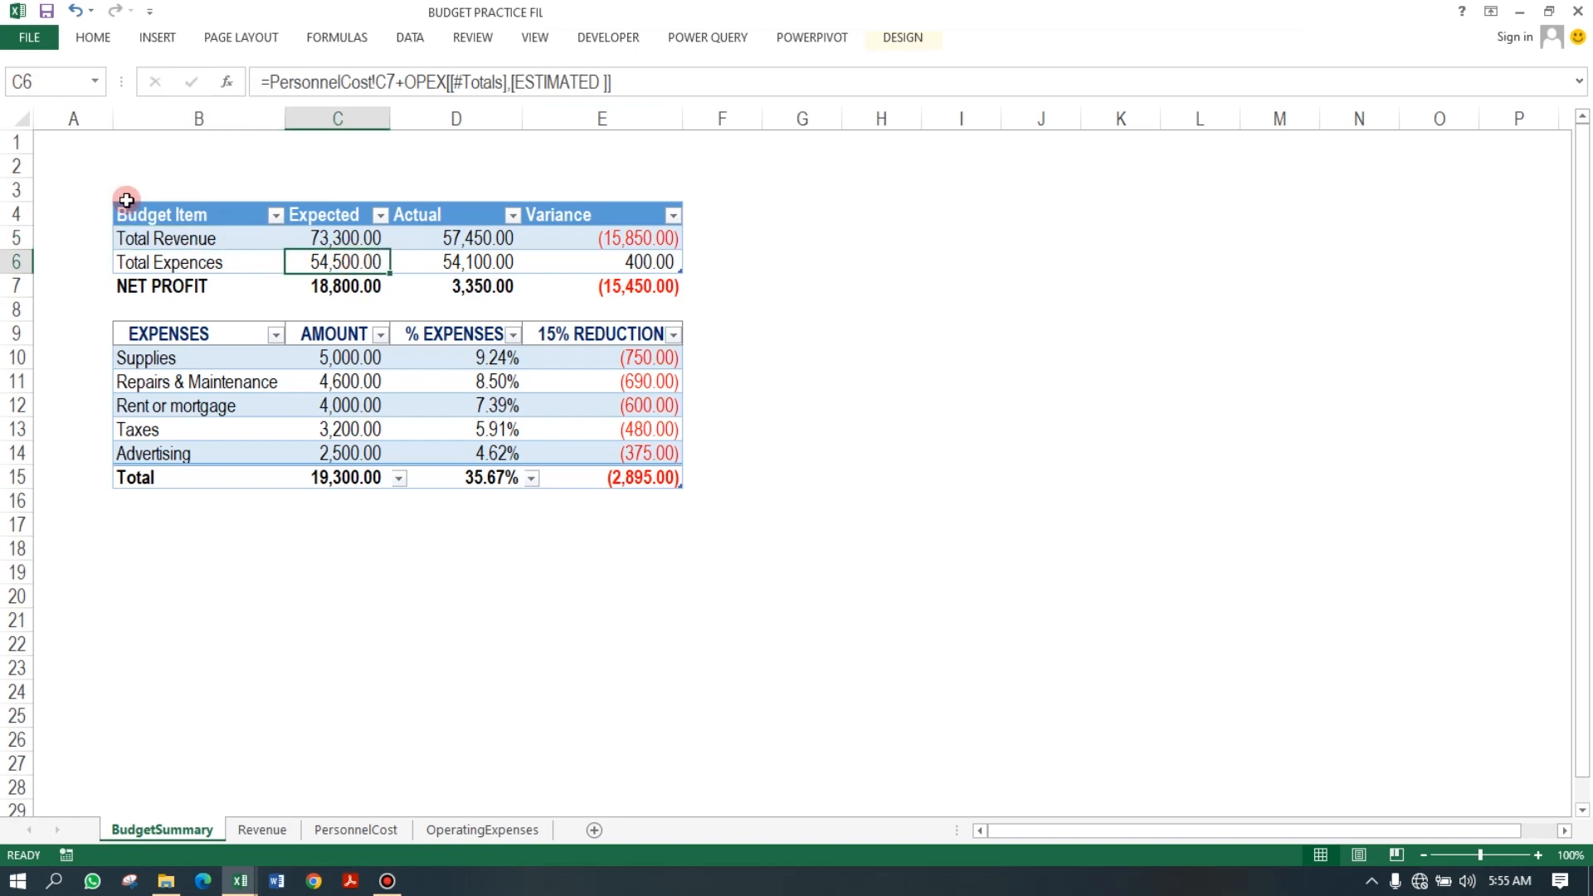
left_click(164, 37)
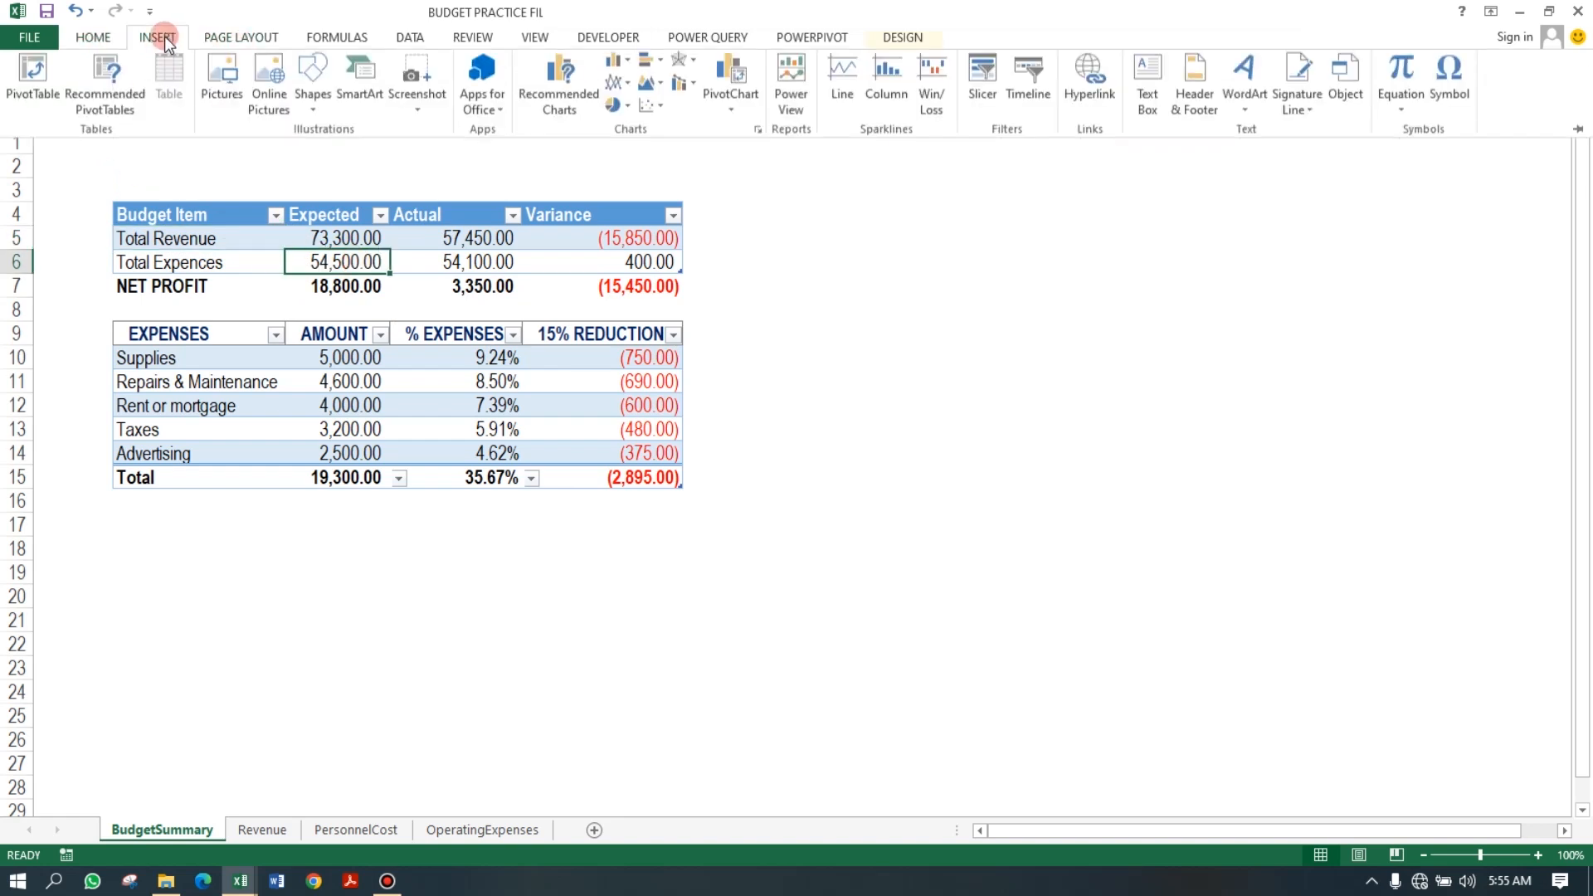
left_click(562, 87)
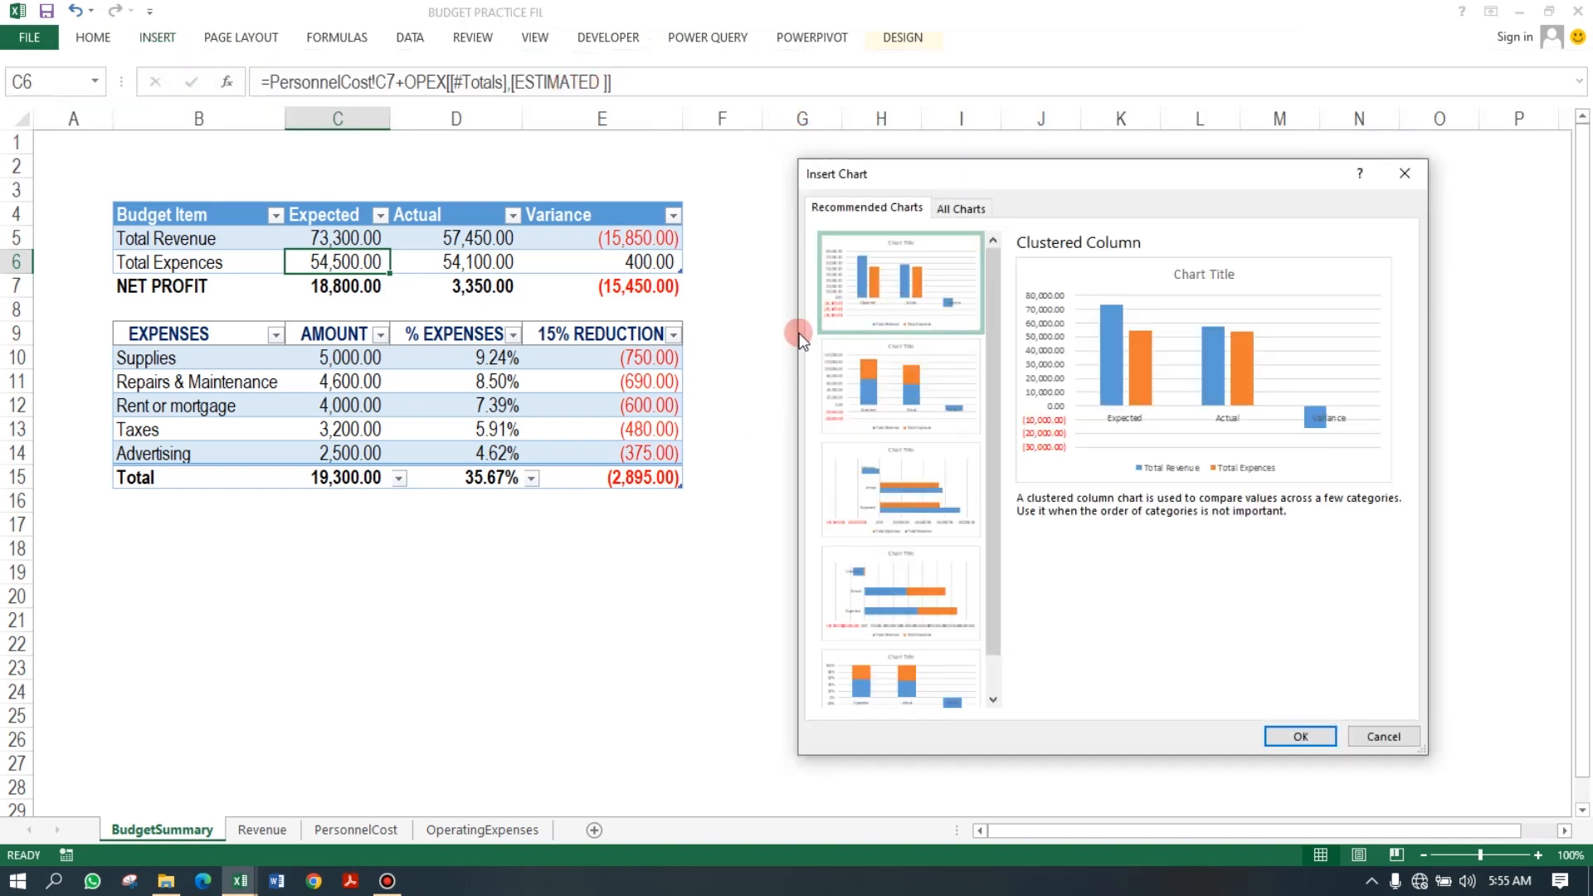
left_click(960, 208)
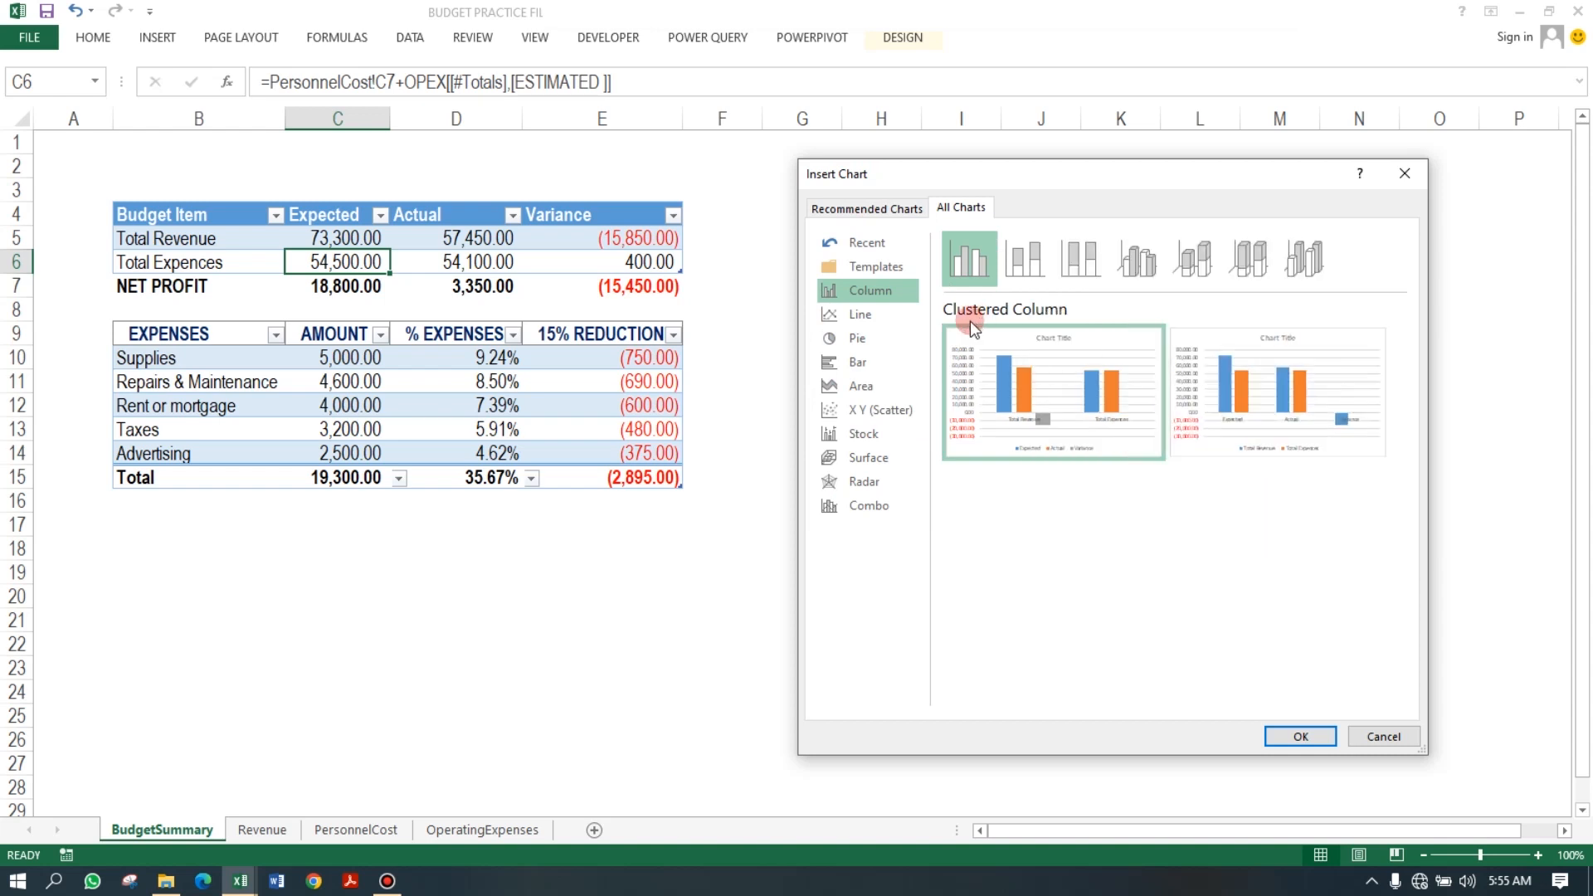
mouse_move(1055, 390)
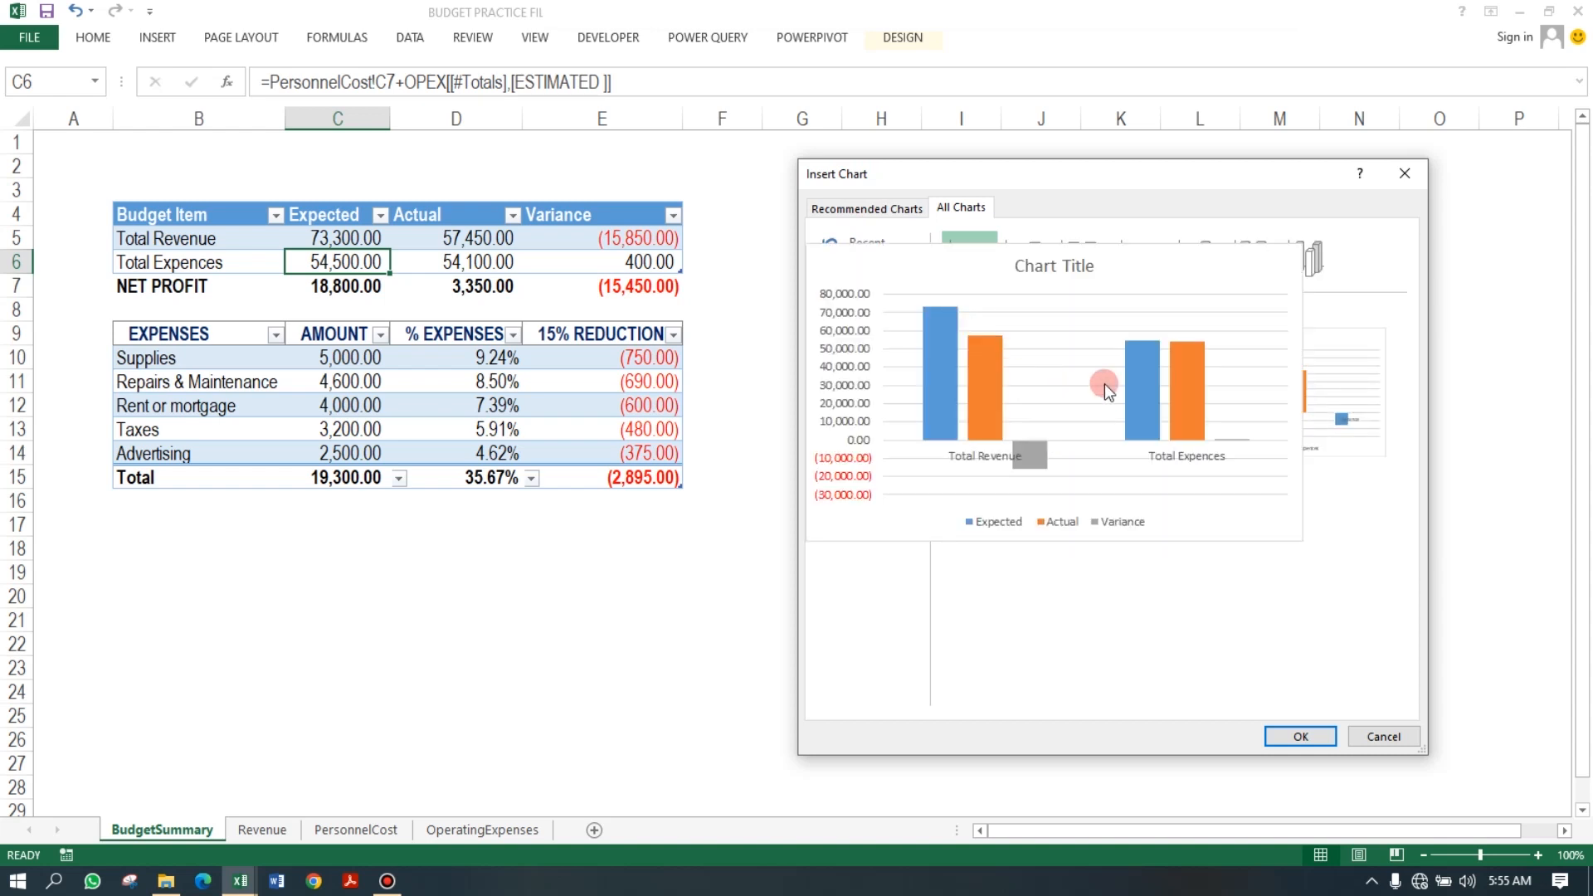
left_click(1298, 733)
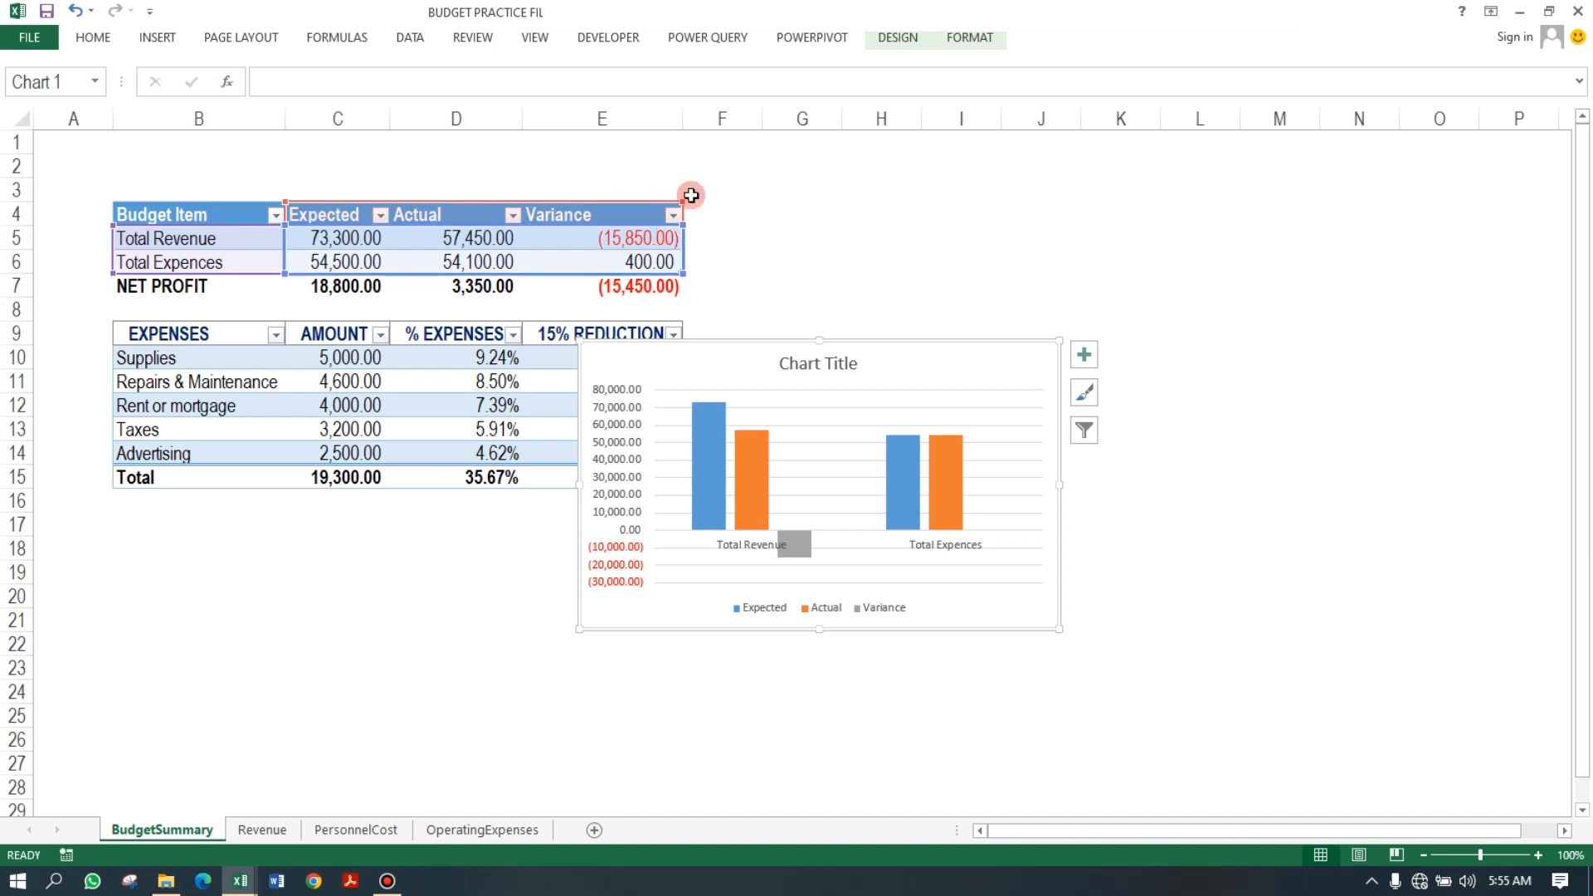
Exclude the Variance column from the column chart's data and move the chart beside the tables.
left_click_drag(683, 272, 572, 281)
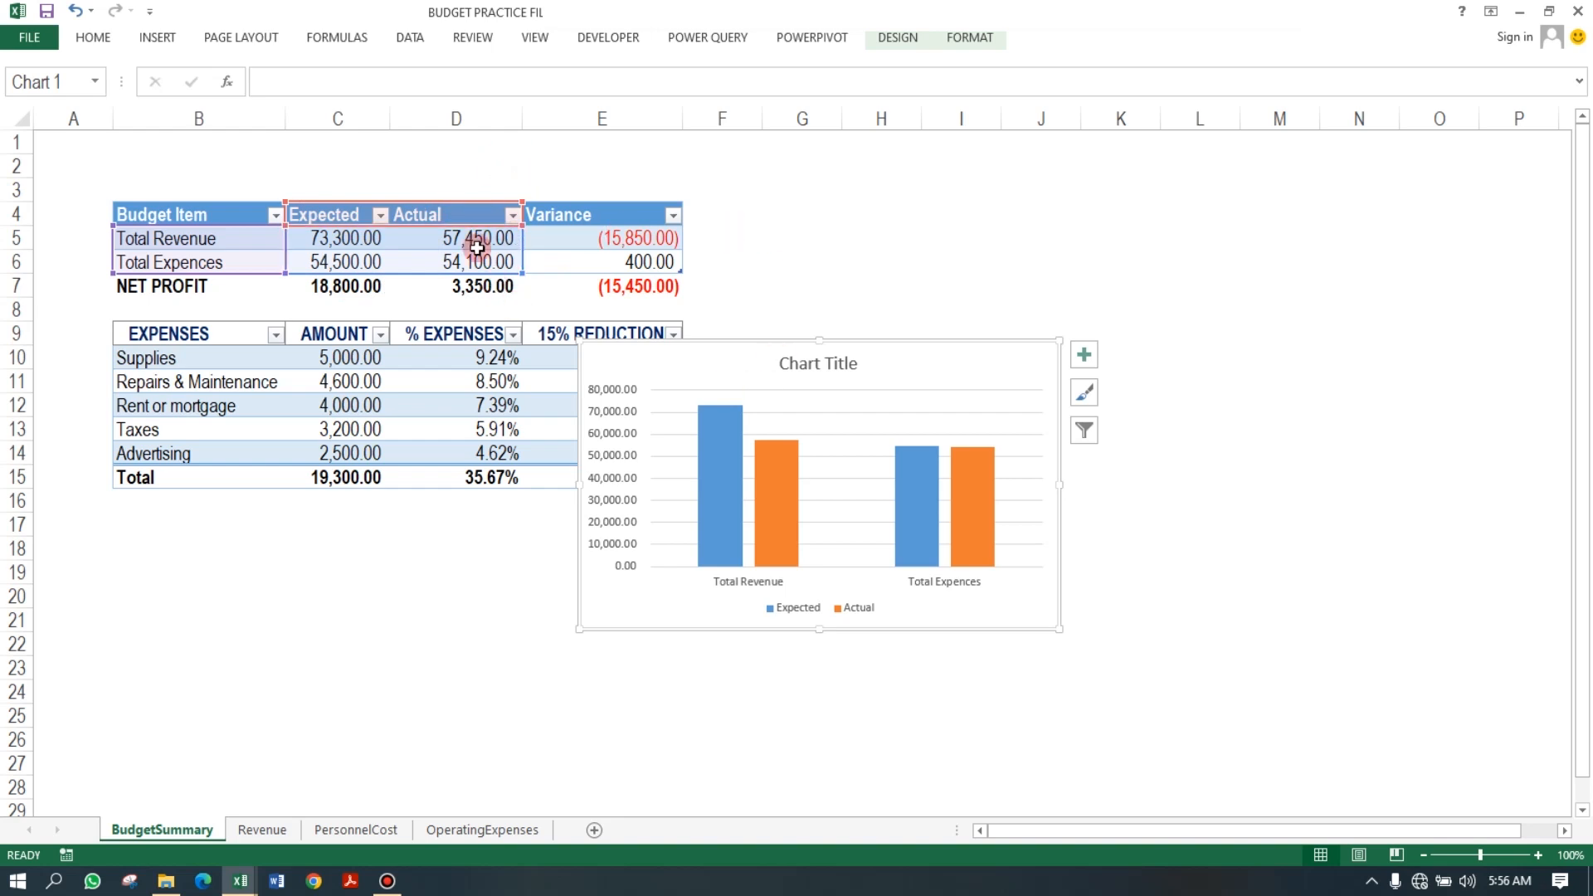
left_click_drag(929, 361, 1085, 182)
left_click(946, 501)
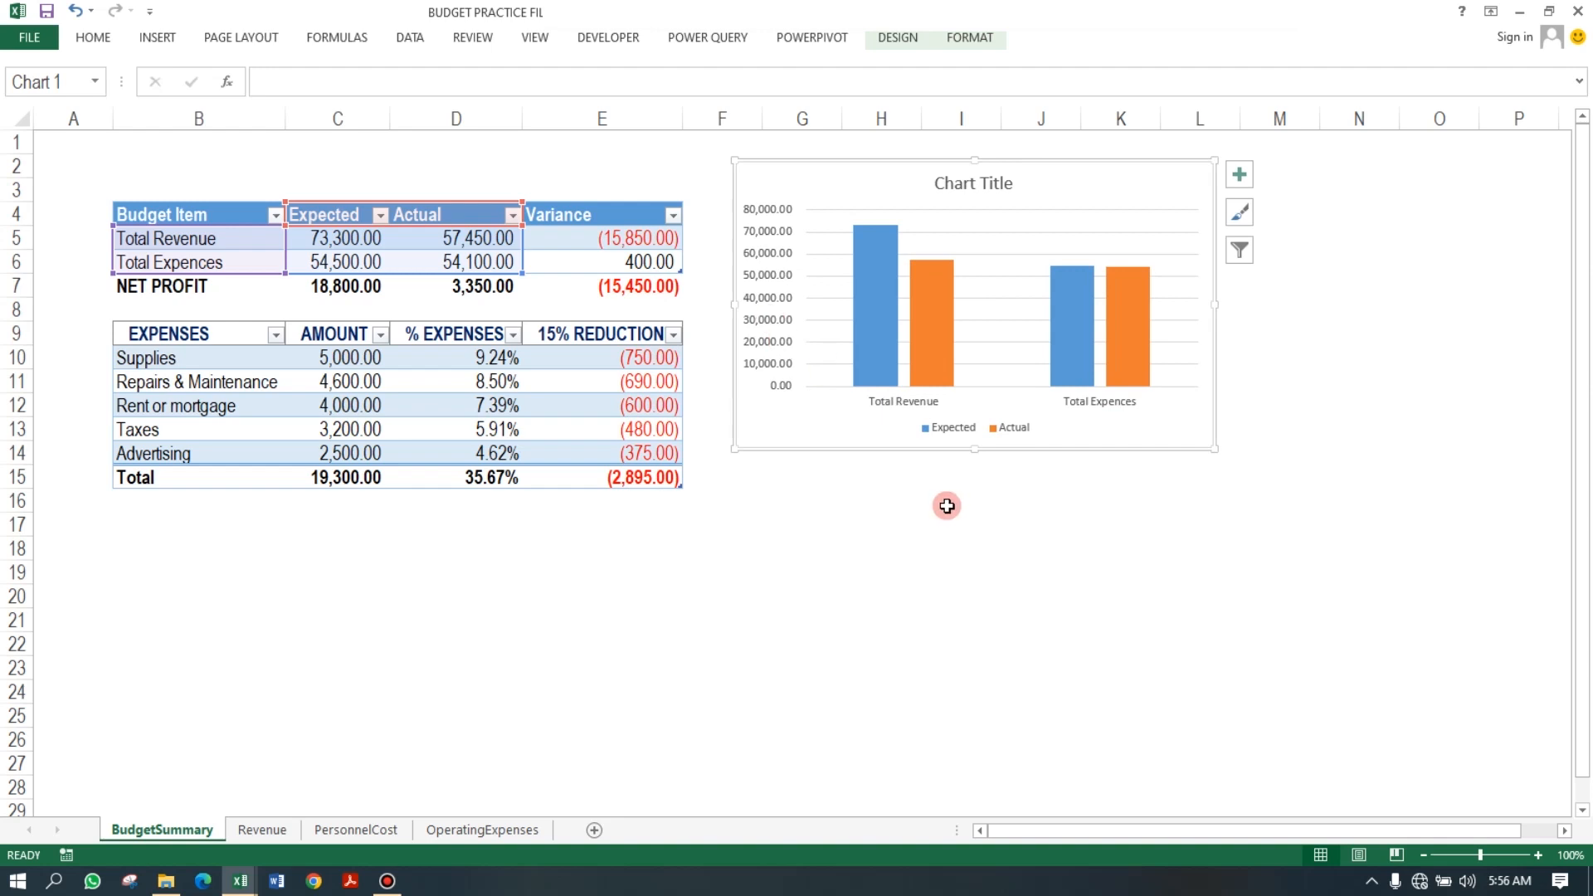
Insert a clustered bar chart from the expenses table.
left_click(373, 381)
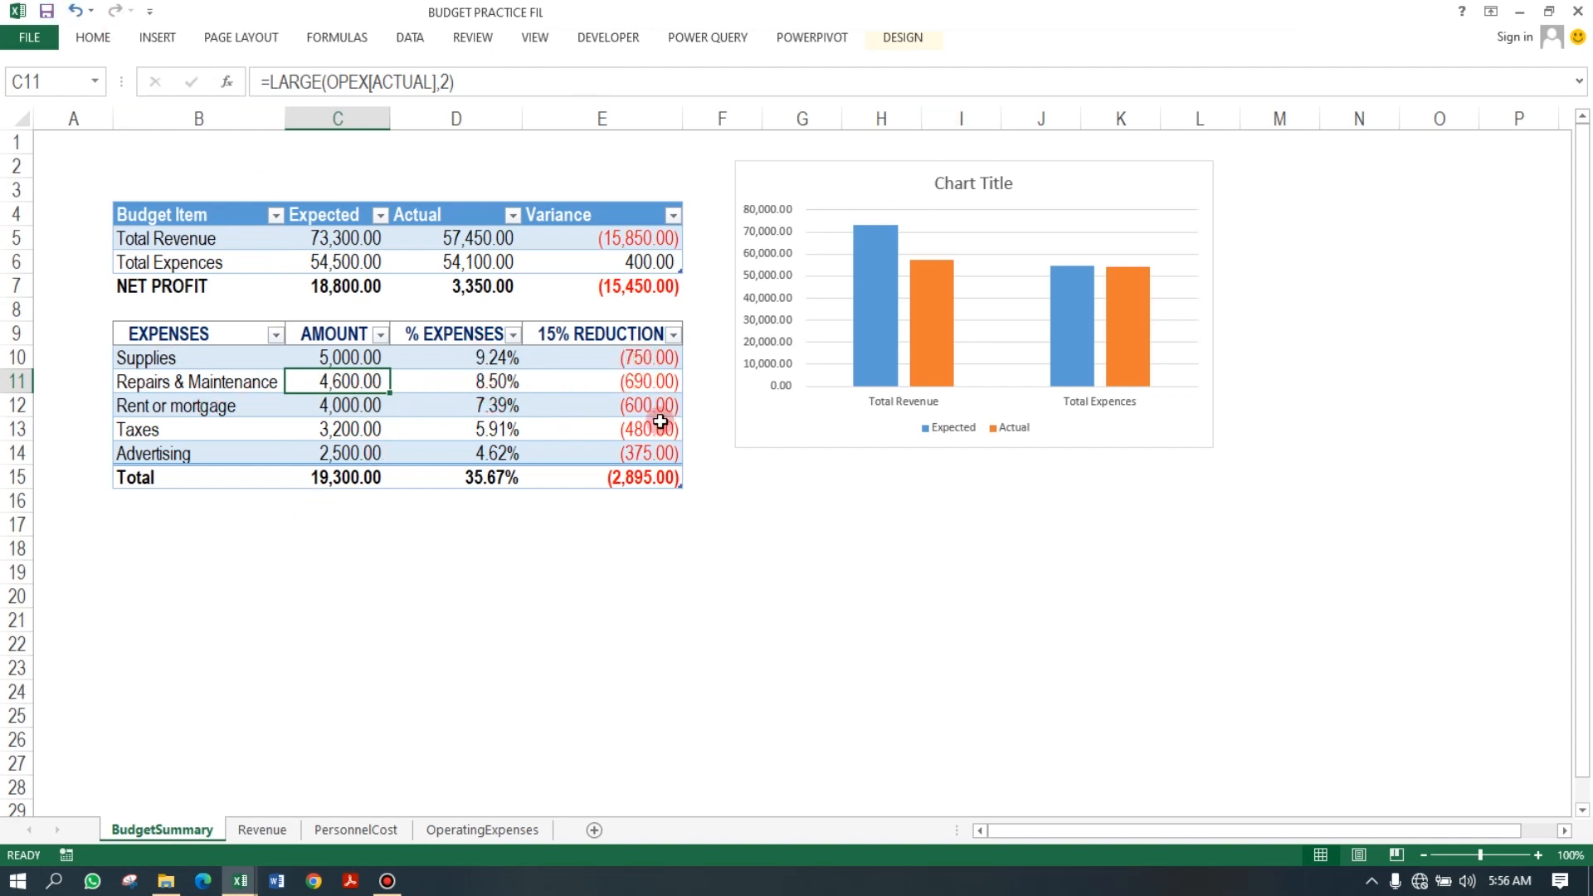
left_click_drag(156, 357, 337, 451)
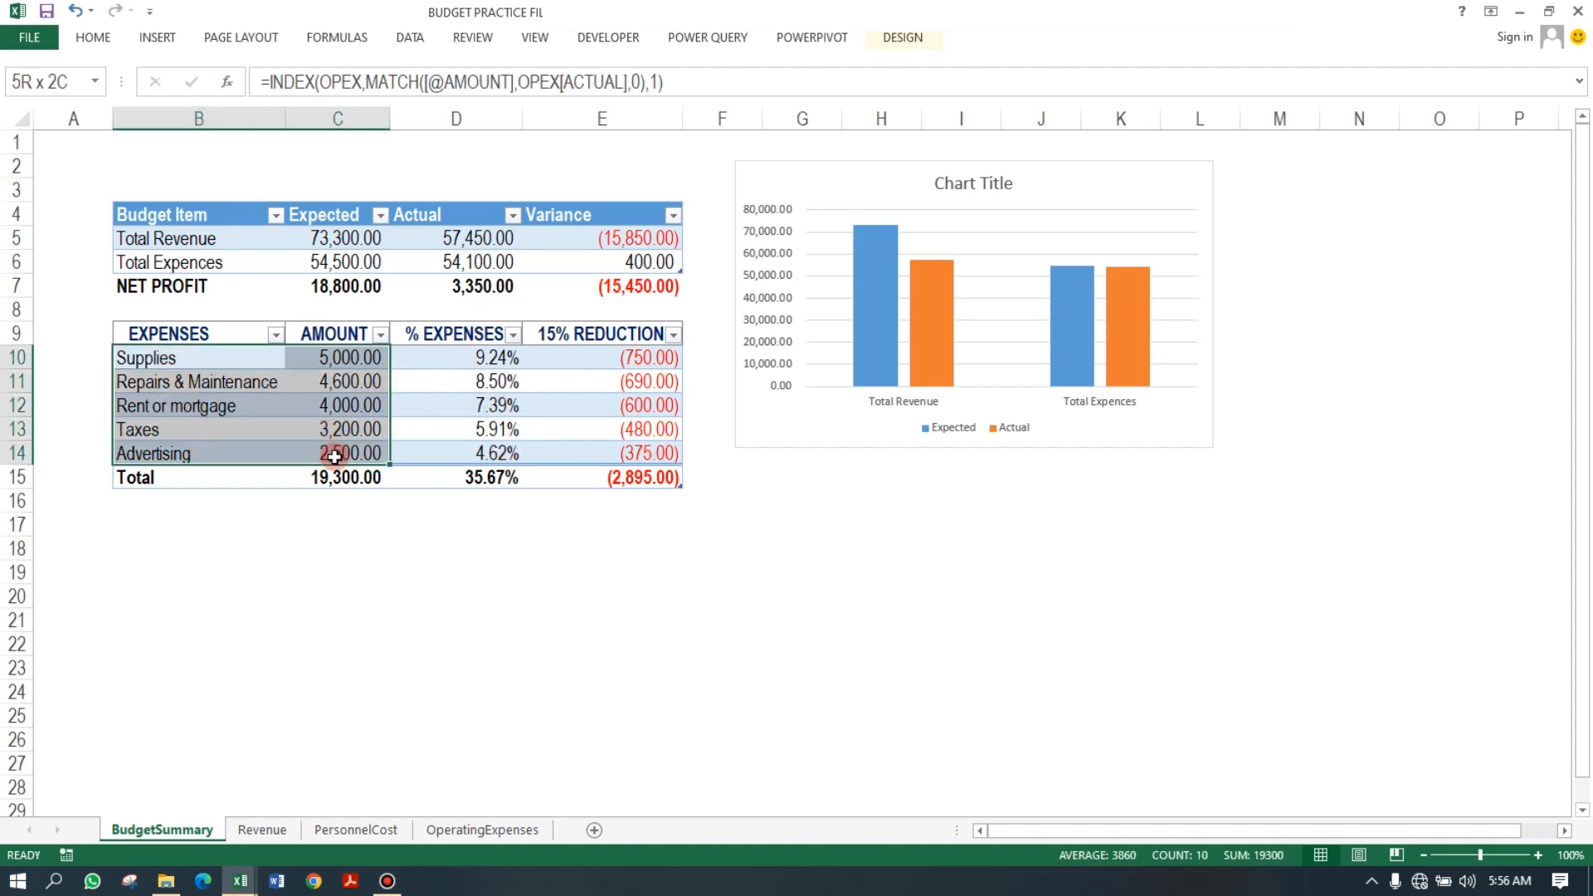
left_click(315, 381)
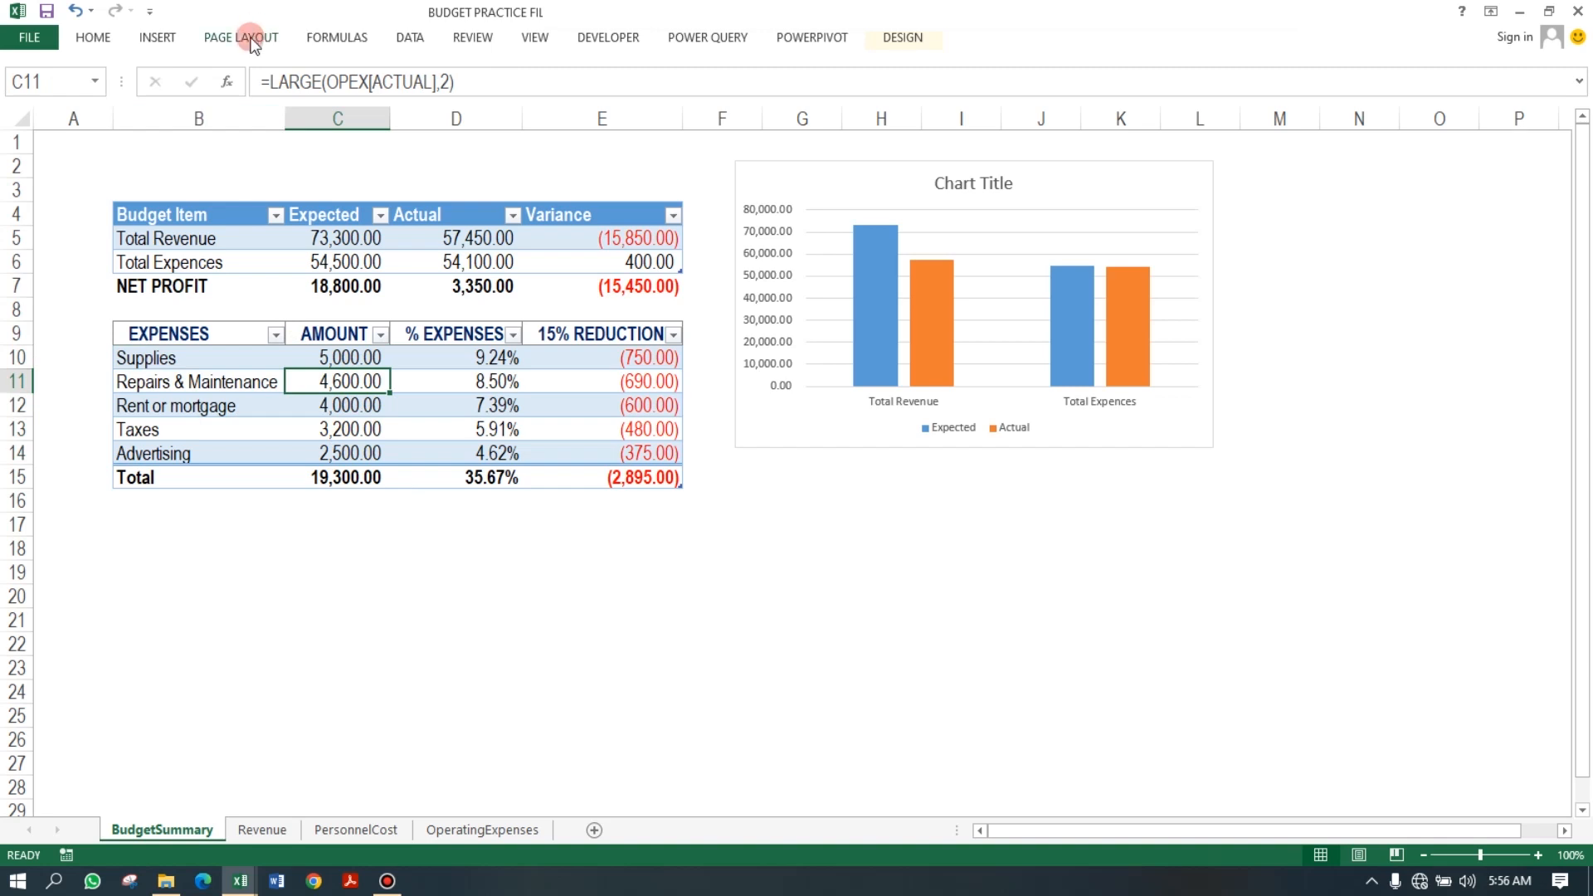
left_click(168, 38)
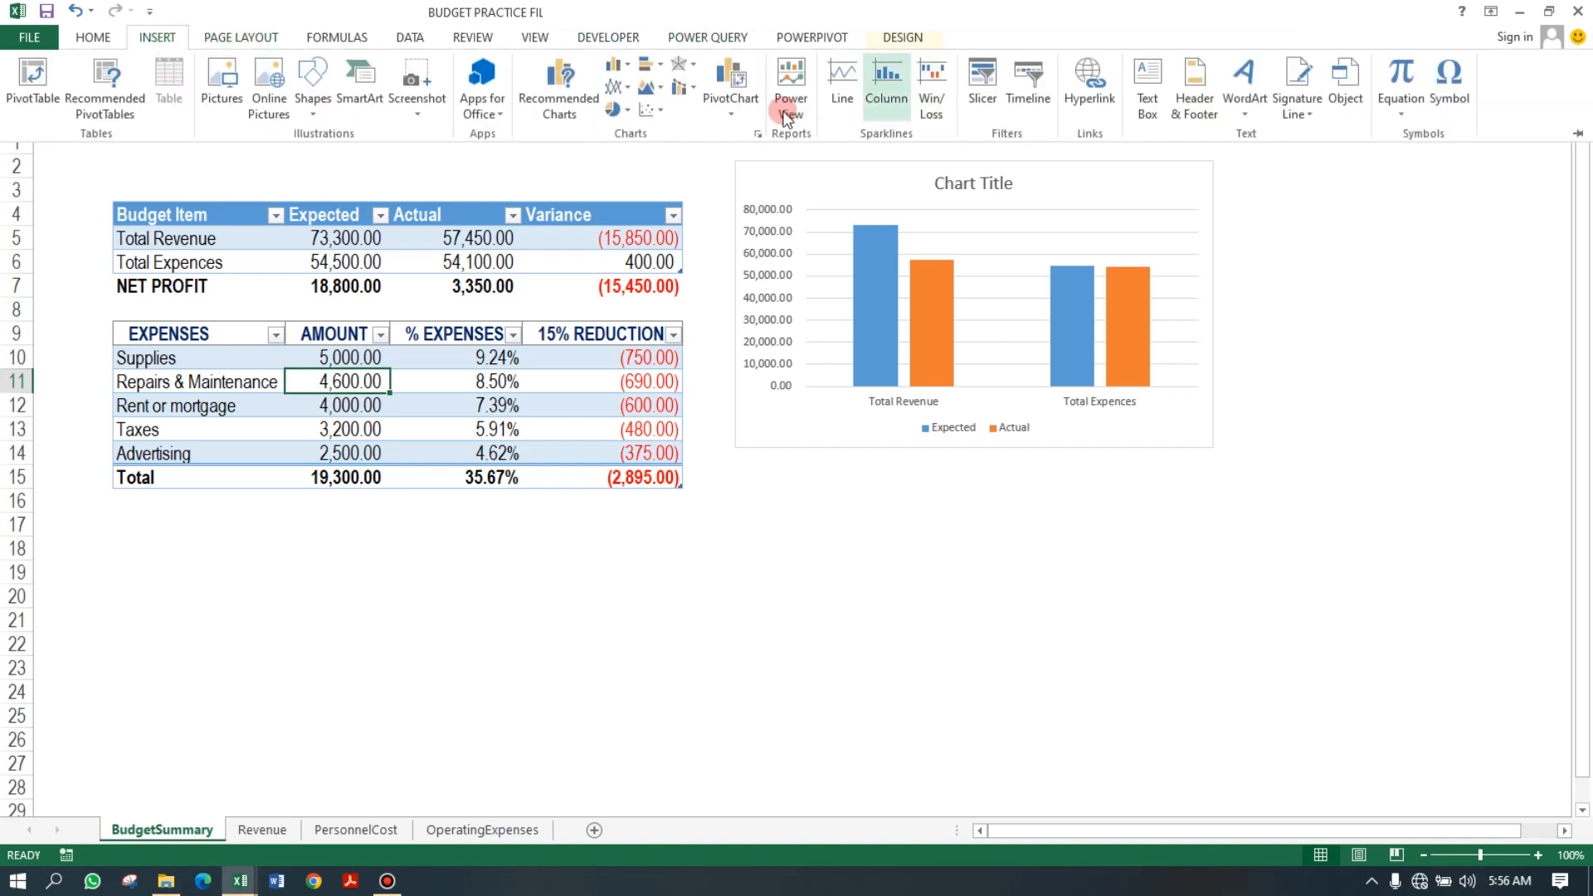
left_click(632, 111)
left_click(581, 116)
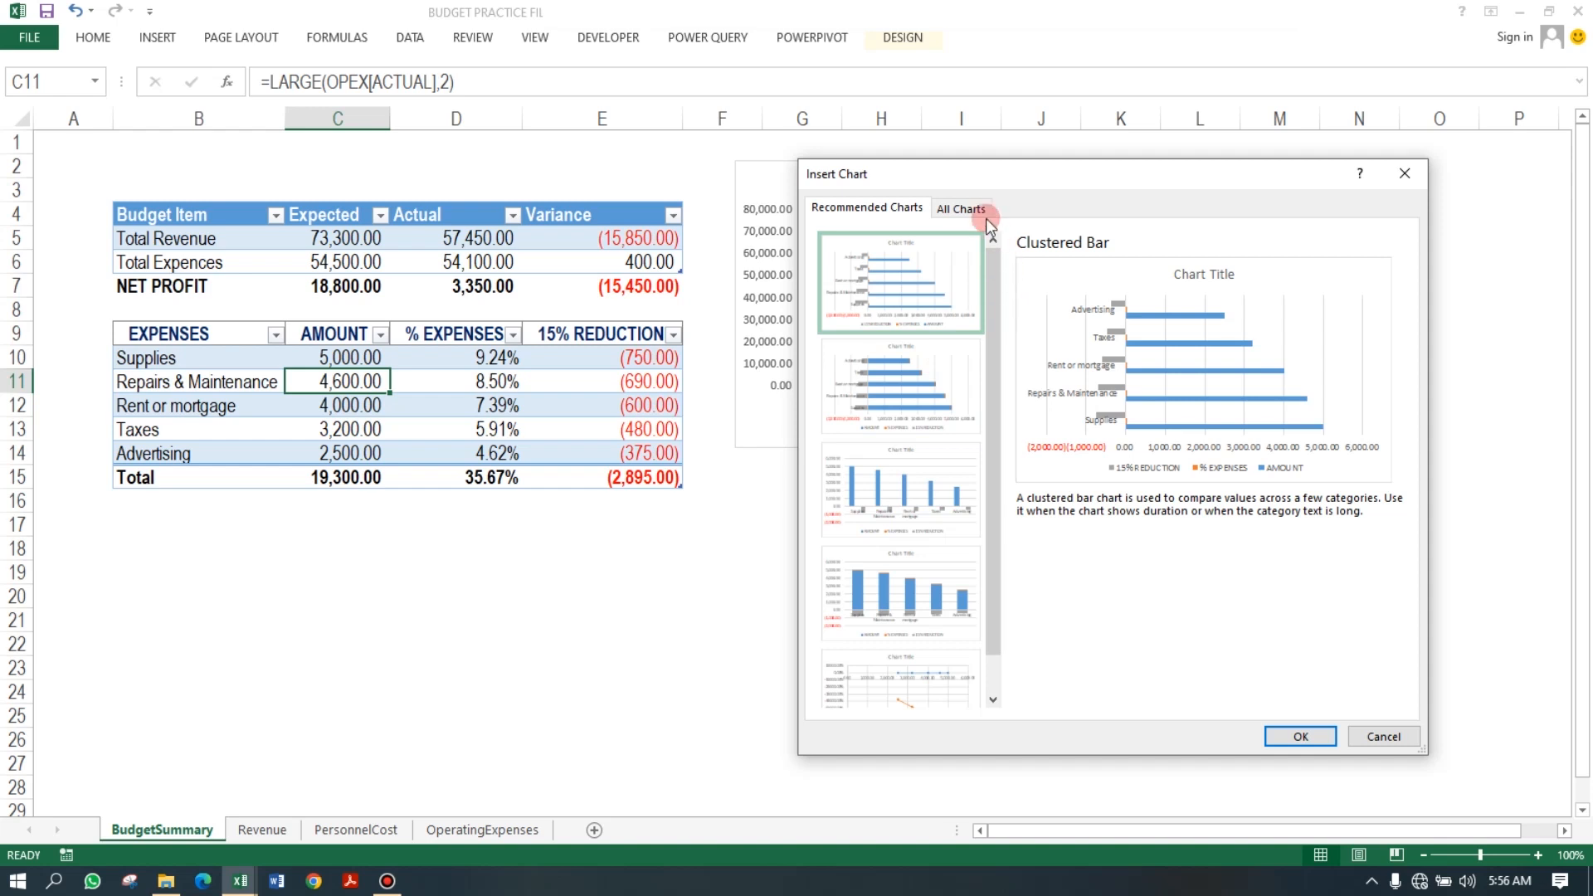
left_click(946, 212)
mouse_move(1037, 431)
left_click(875, 362)
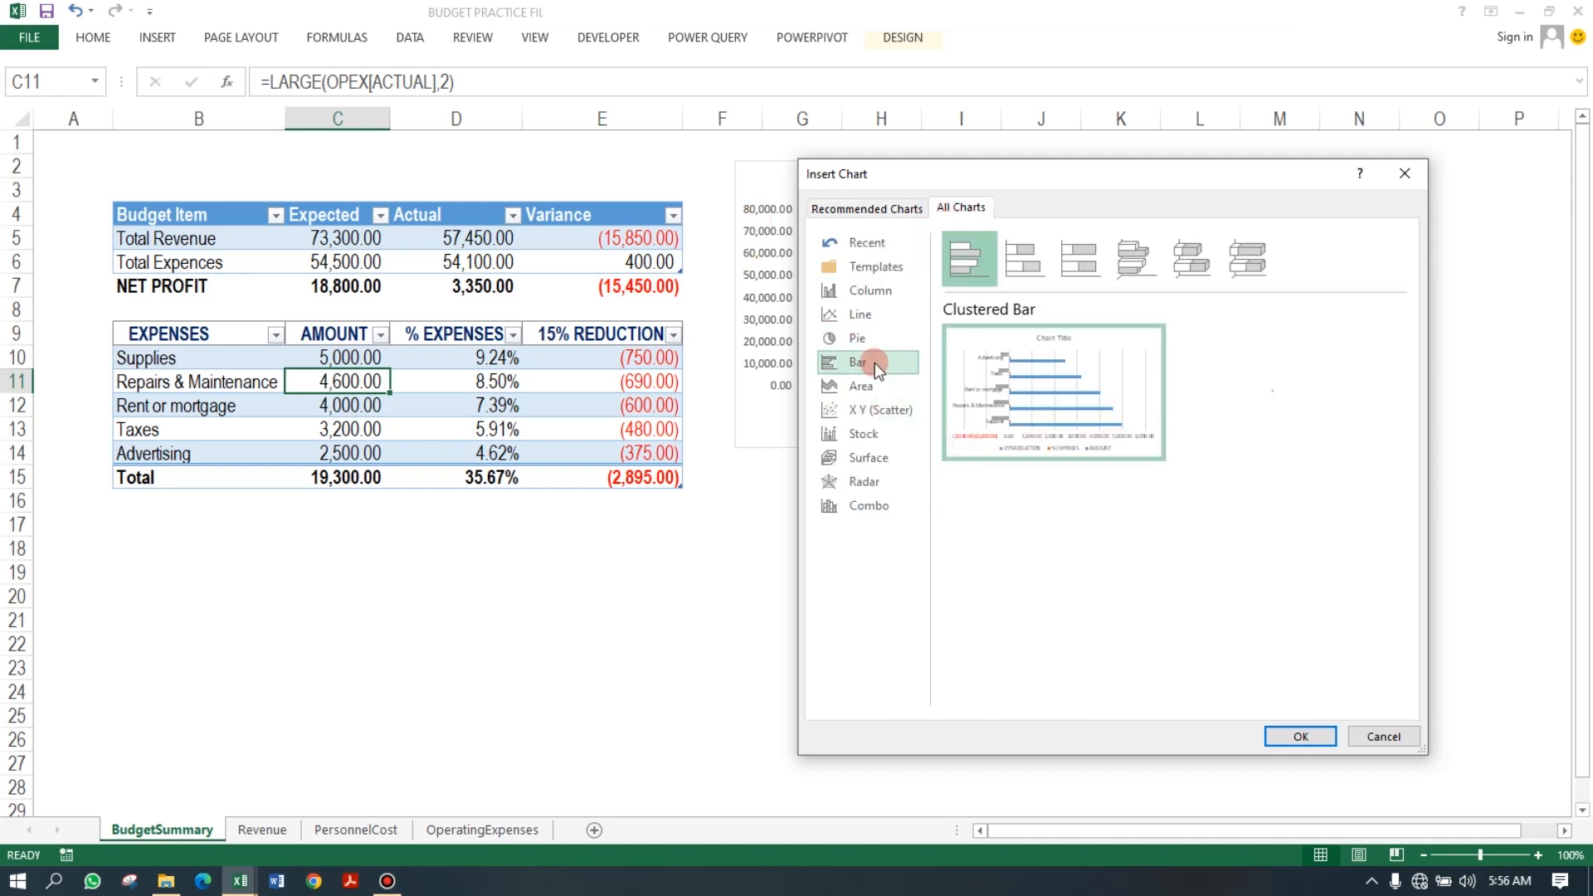
mouse_move(1035, 426)
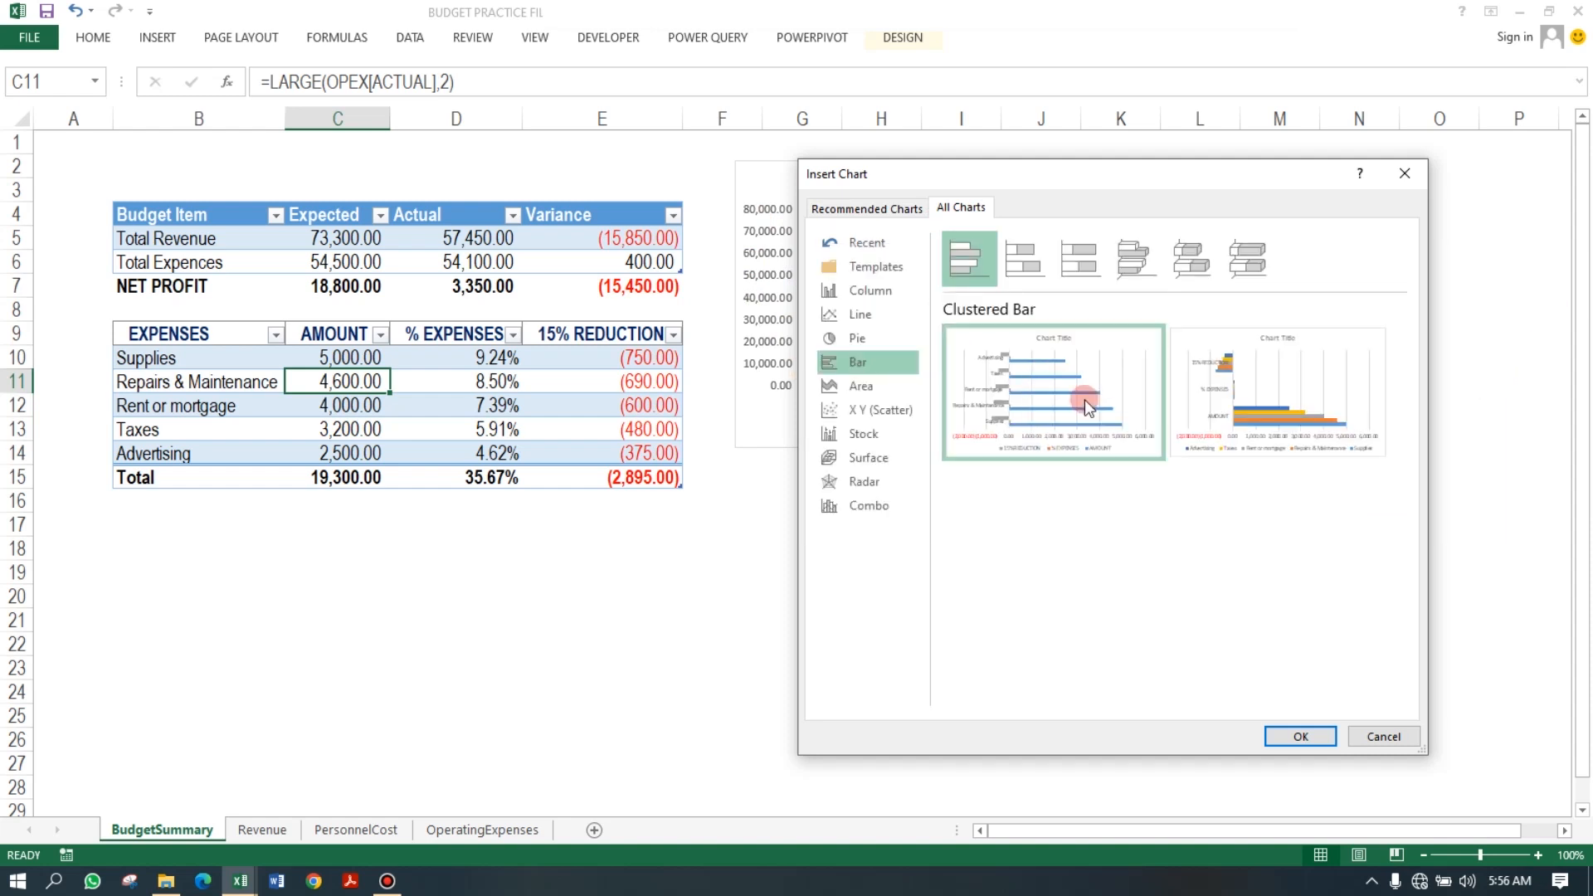
left_click(1301, 737)
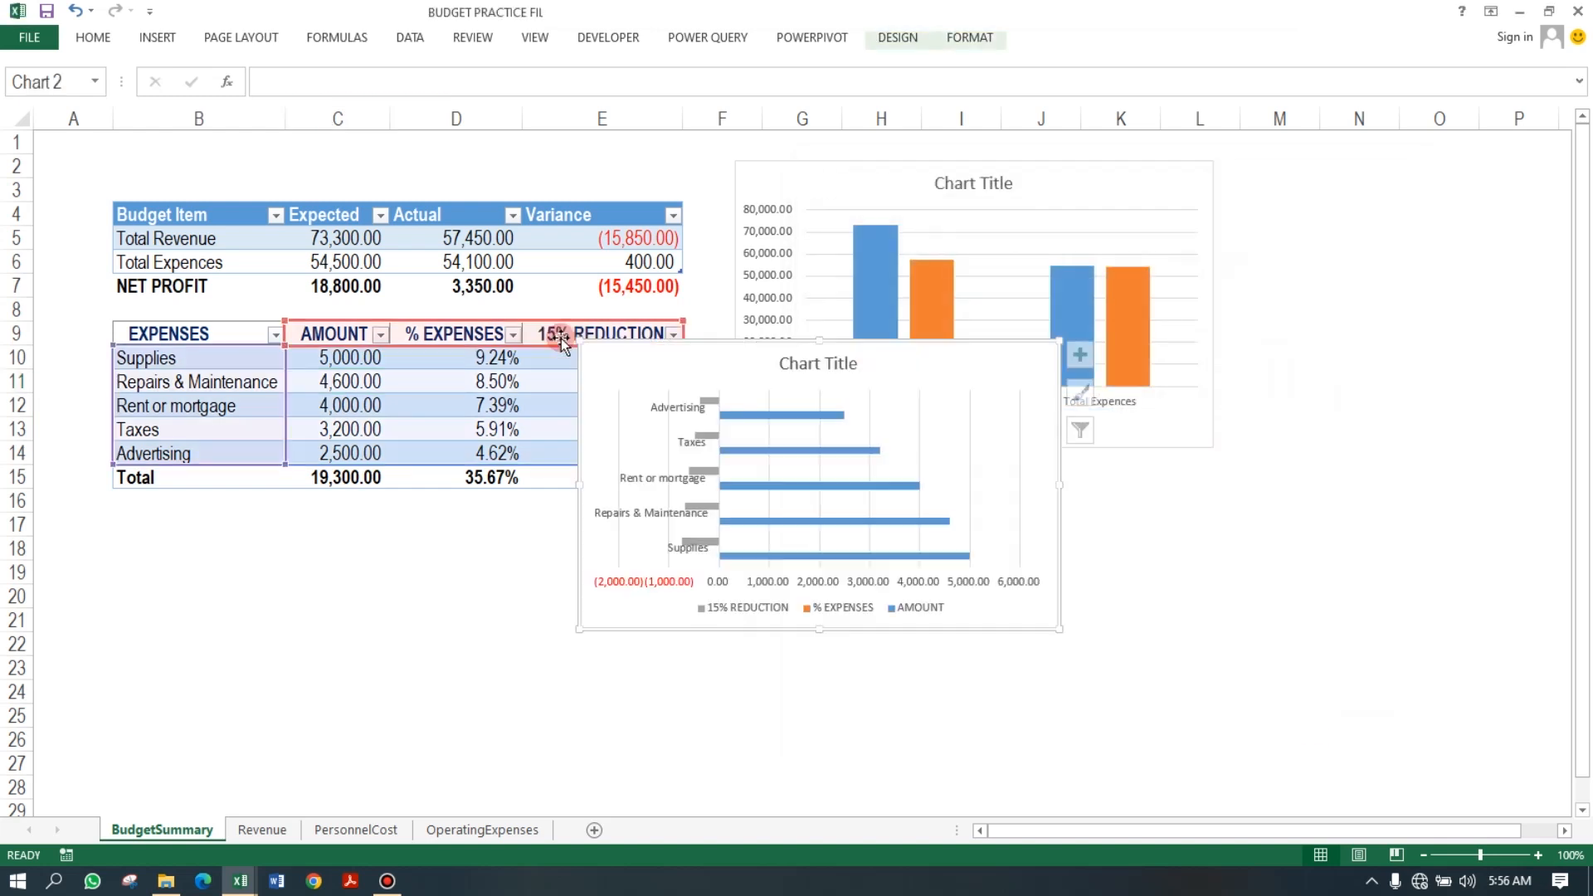
Move the bar chart below the expenses table.
left_click_drag(964, 486, 1010, 523)
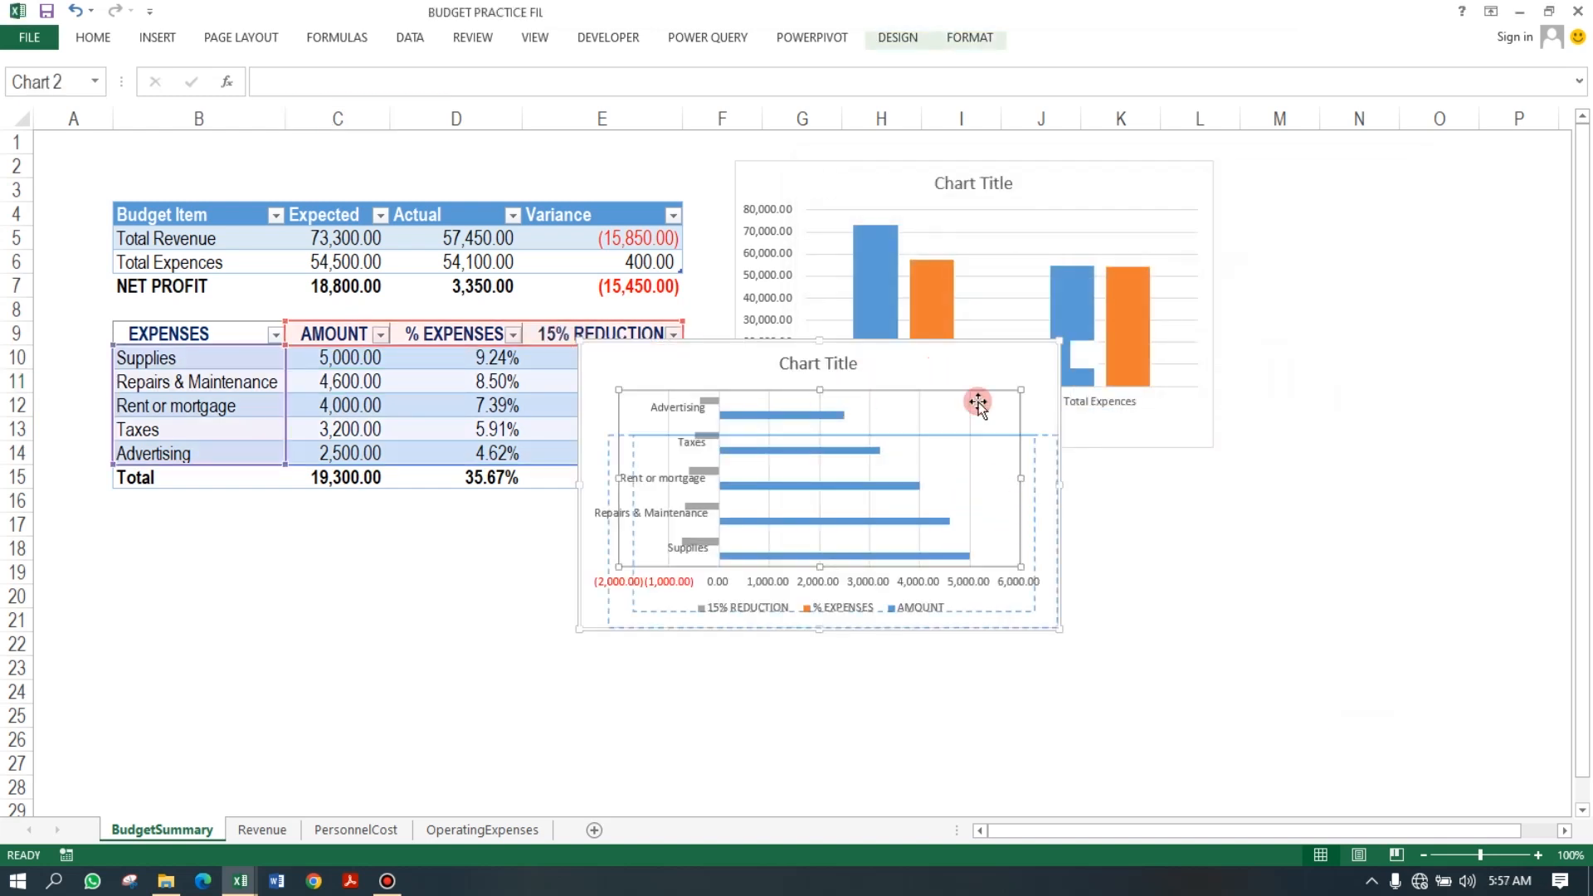
key("ctrl+z")
left_click_drag(996, 366, 526, 519)
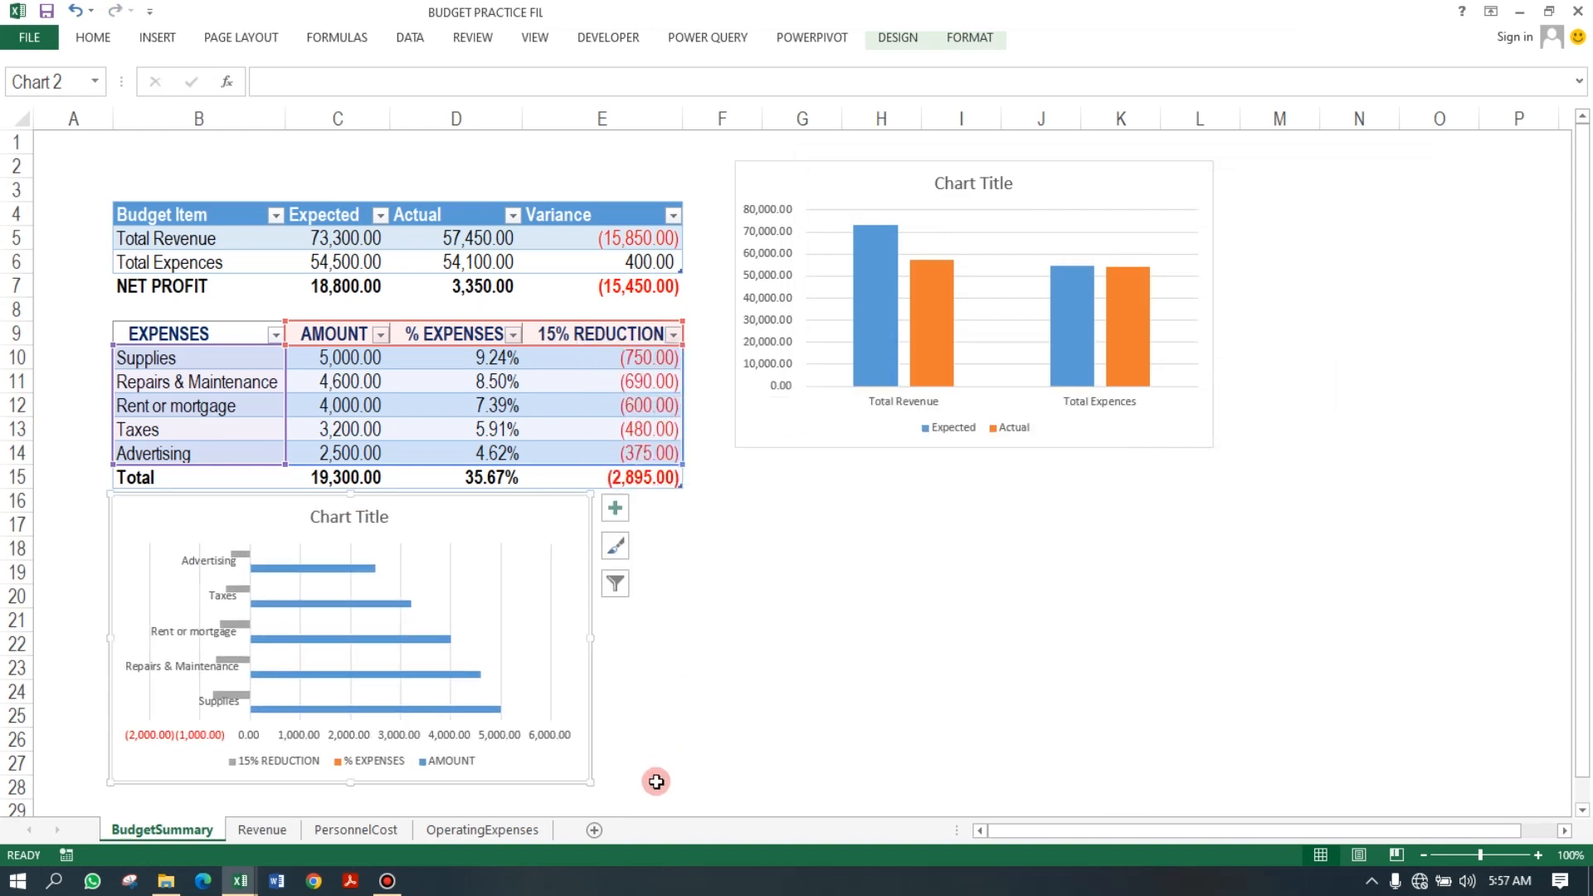
Limit the bar chart's data to the expense names and AMOUNT column, and widen the chart to about column L.
left_click_drag(680, 462, 434, 450)
left_click_drag(592, 785, 1203, 722)
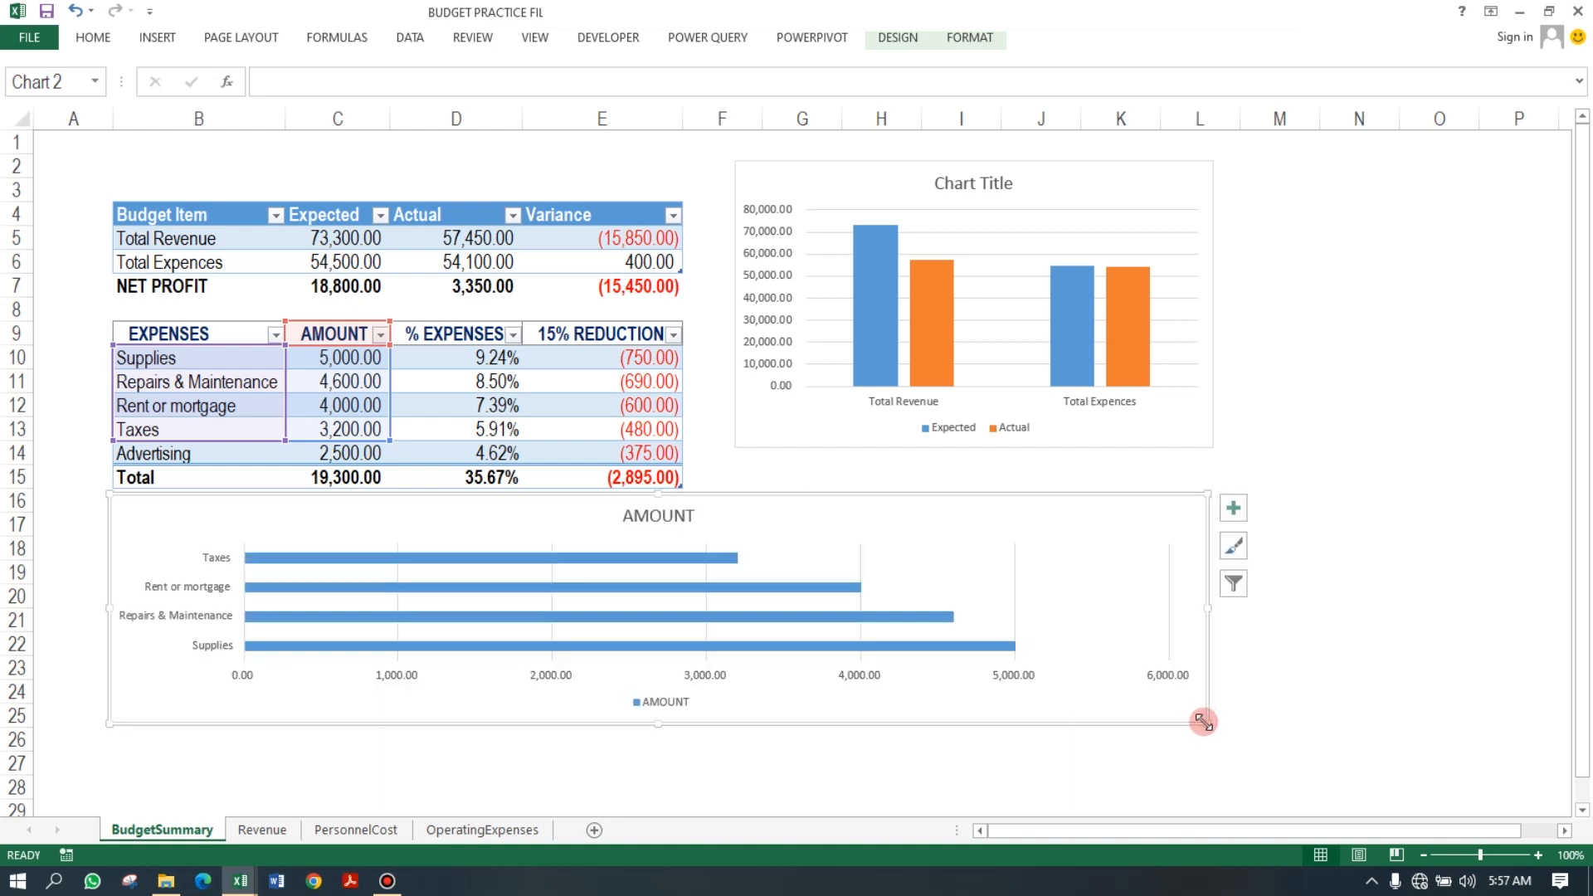
Title the bar chart "TOP 5 HIGHEST OPERATING EXPENSES" and move the title to the chart's upper left corner.
left_click(1238, 507)
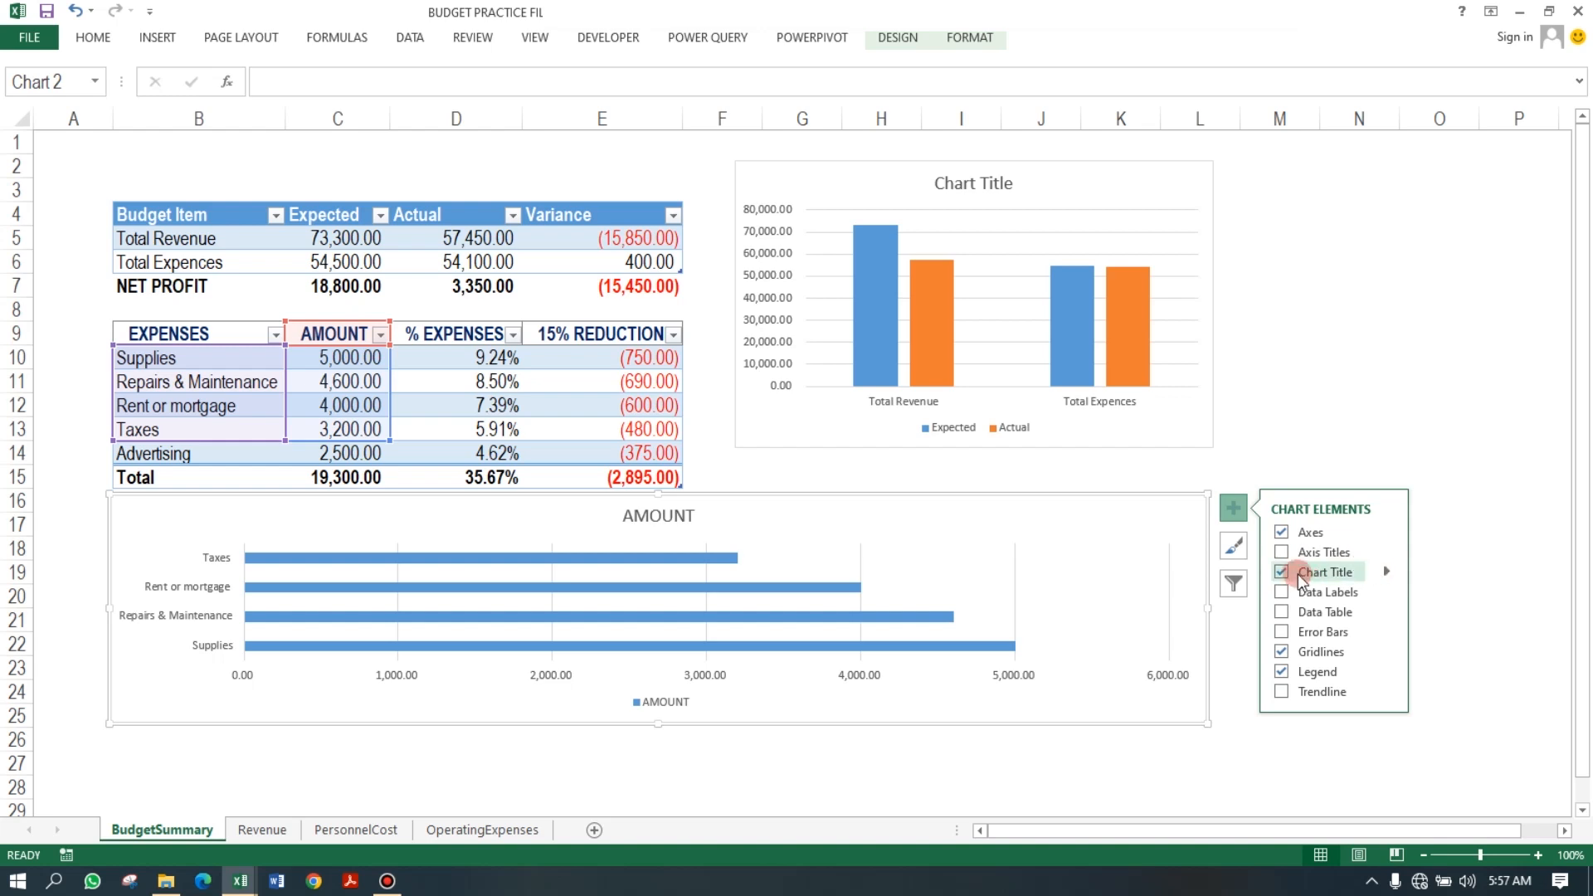
left_click(662, 508)
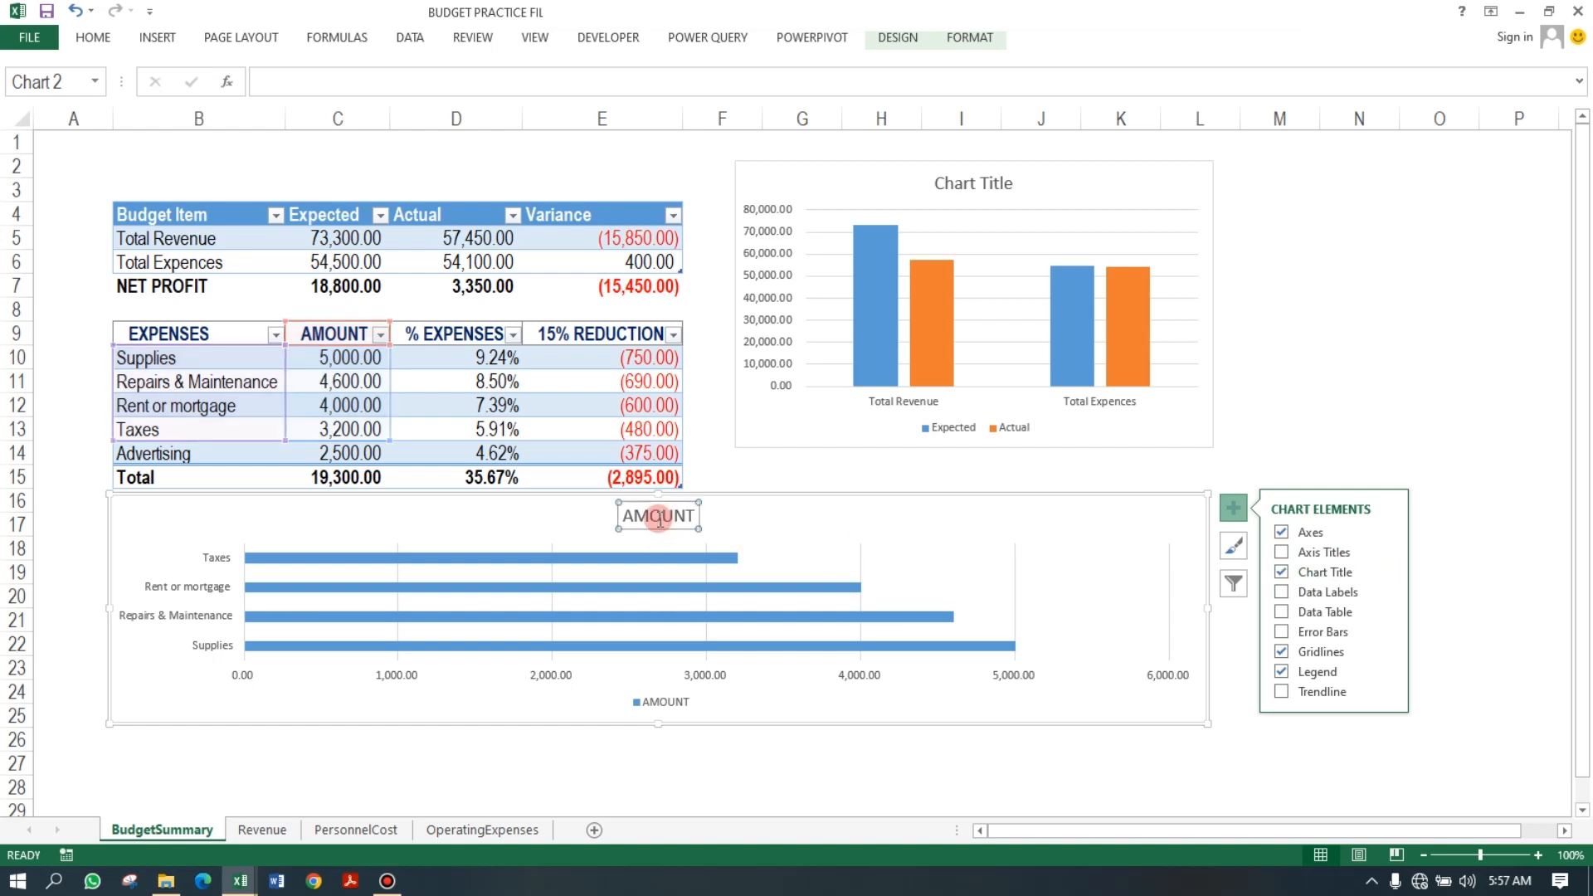
double_click(659, 515)
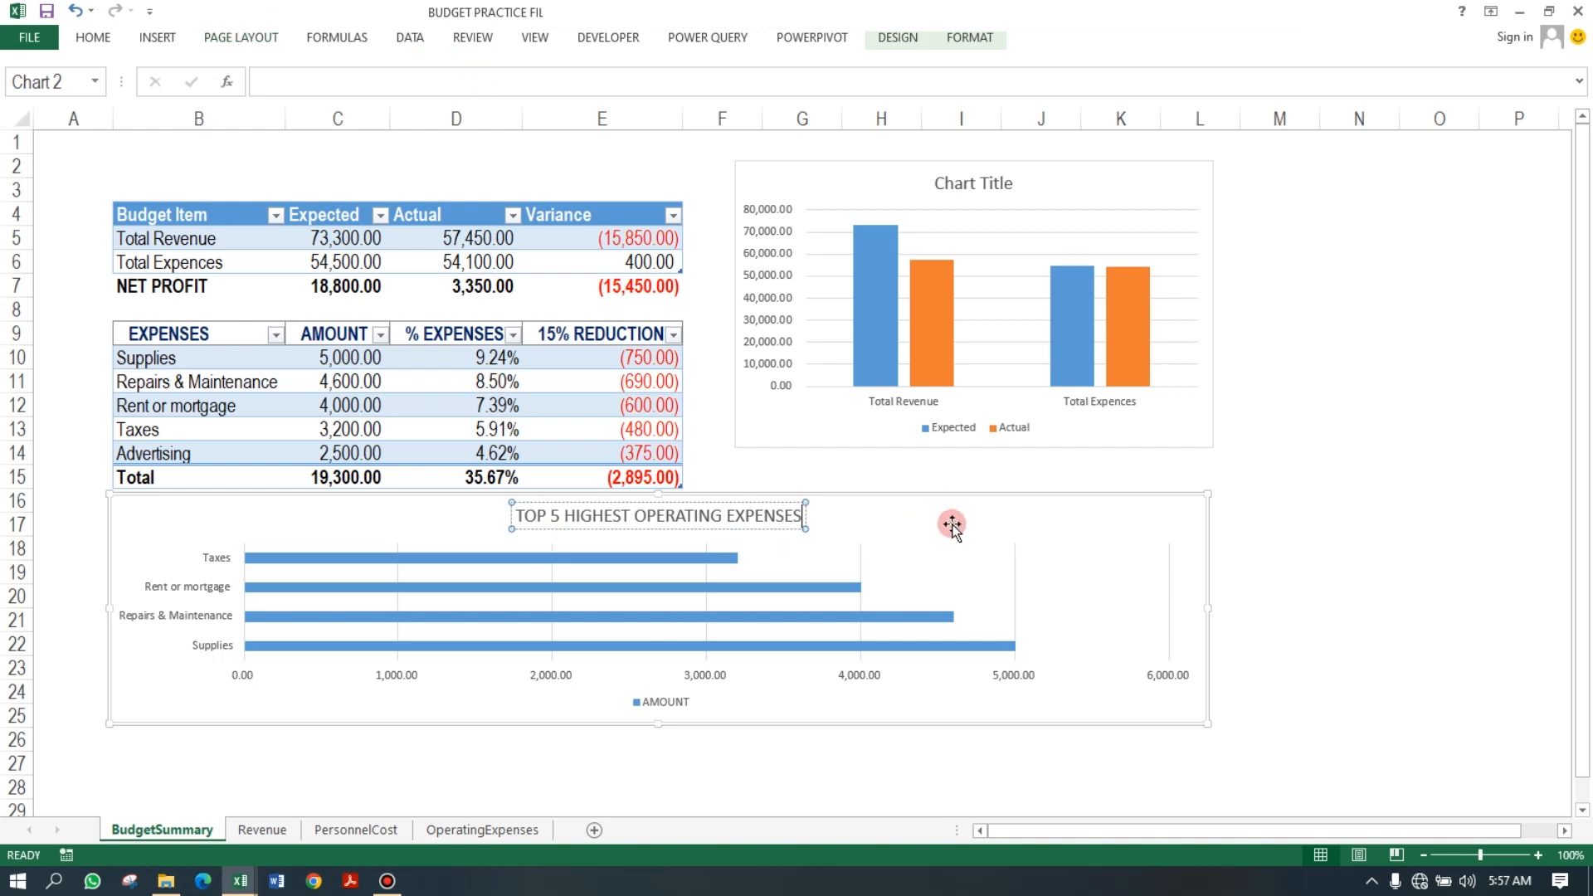
left_click(868, 545)
left_click(619, 523)
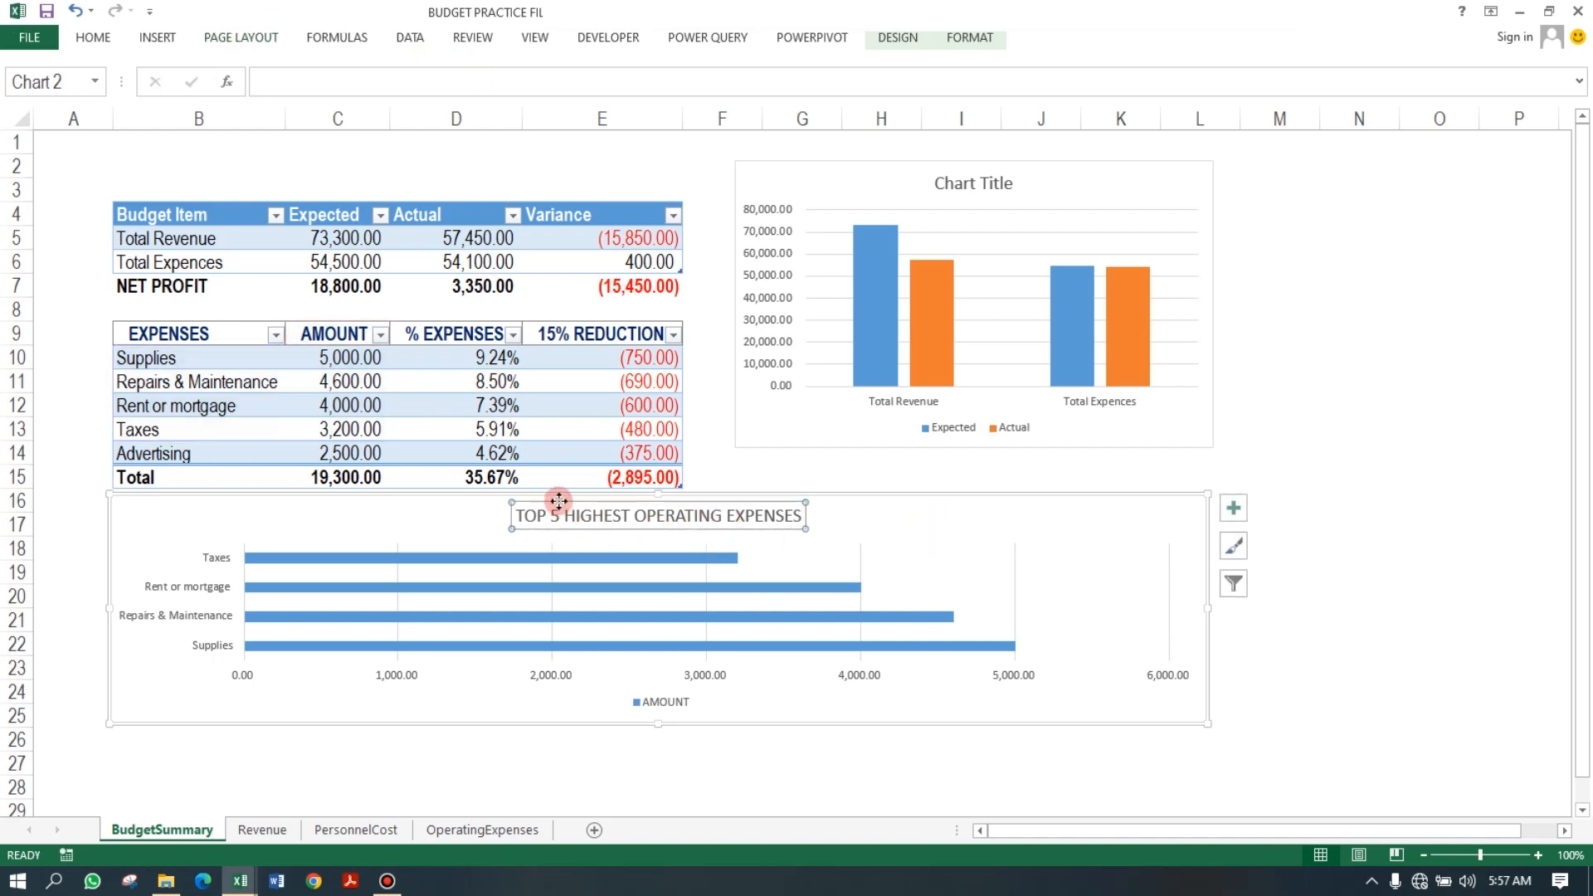
left_click_drag(558, 501, 177, 505)
Remove the legend from the bar chart.
left_click(694, 706)
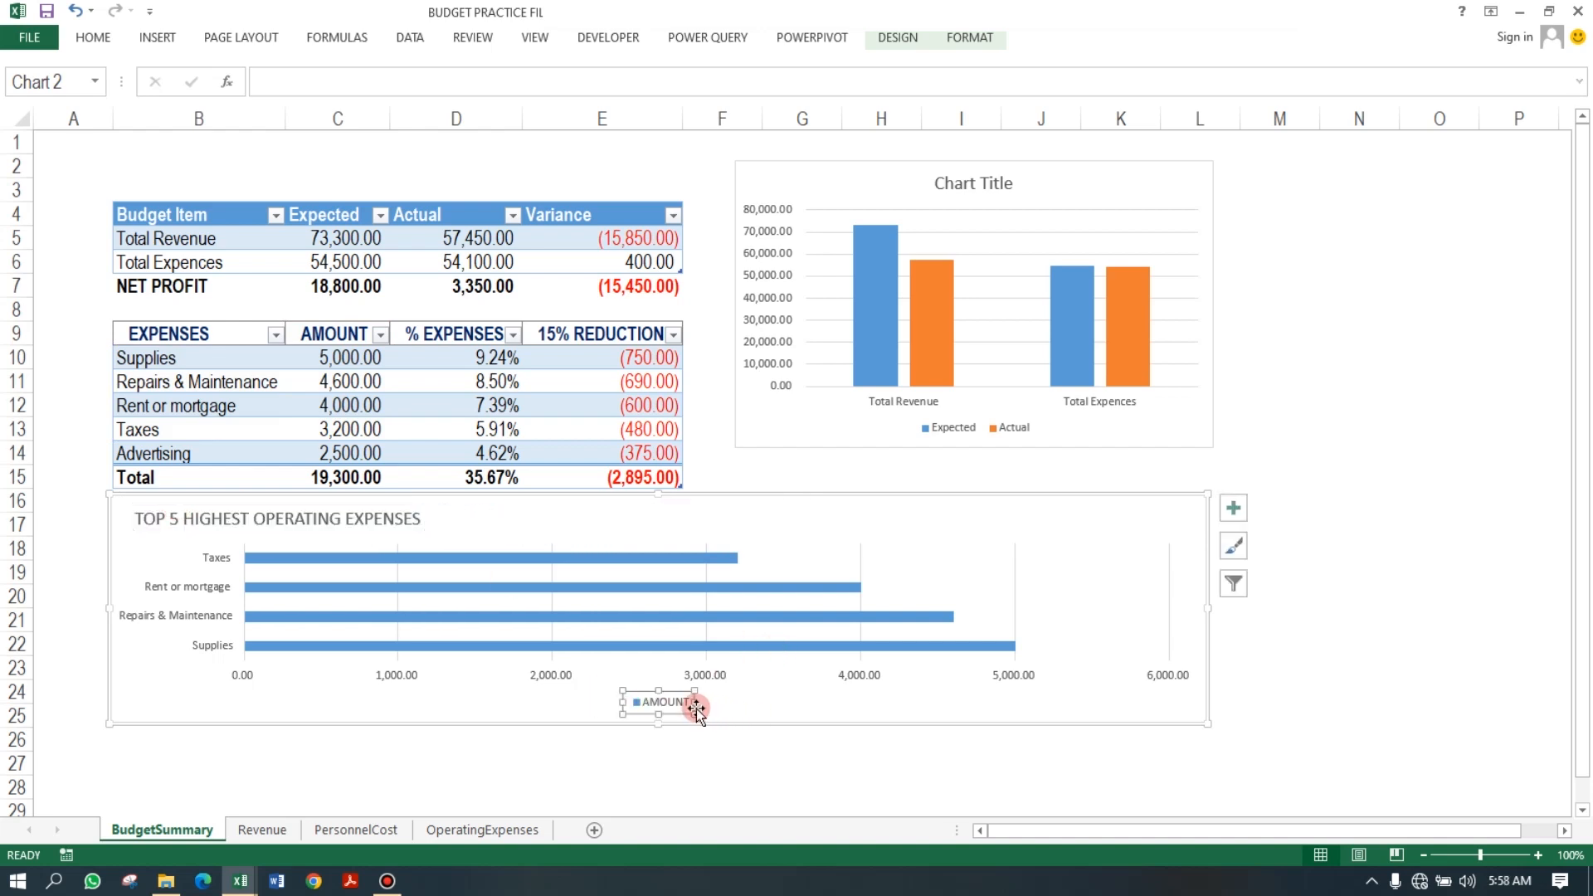
left_click(1231, 508)
left_click(1280, 671)
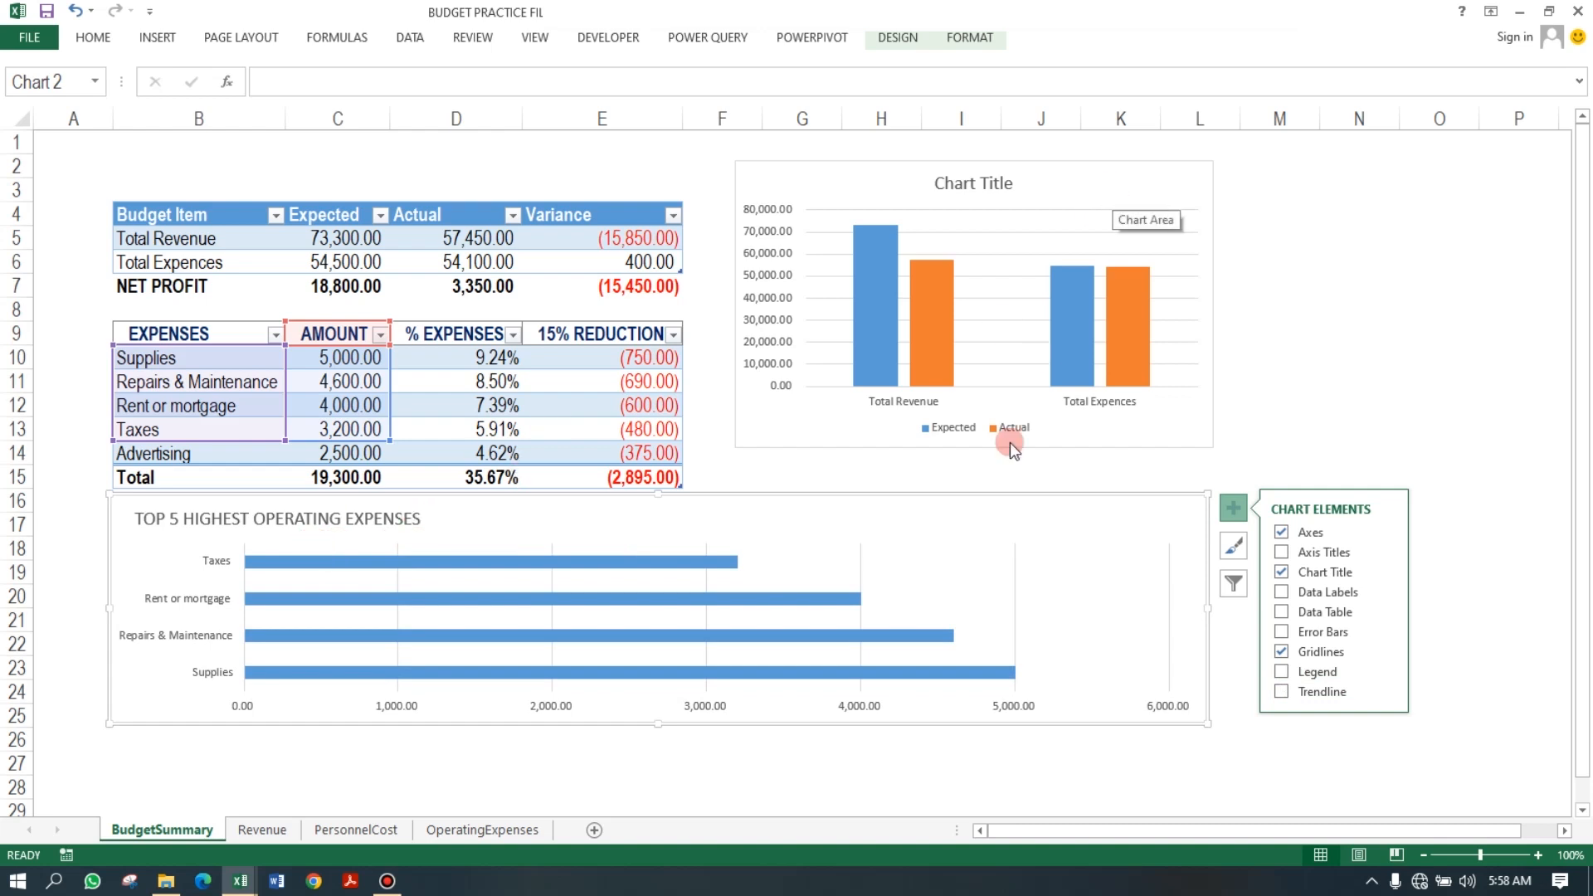
Add axis titles to the column chart.
left_click(1123, 179)
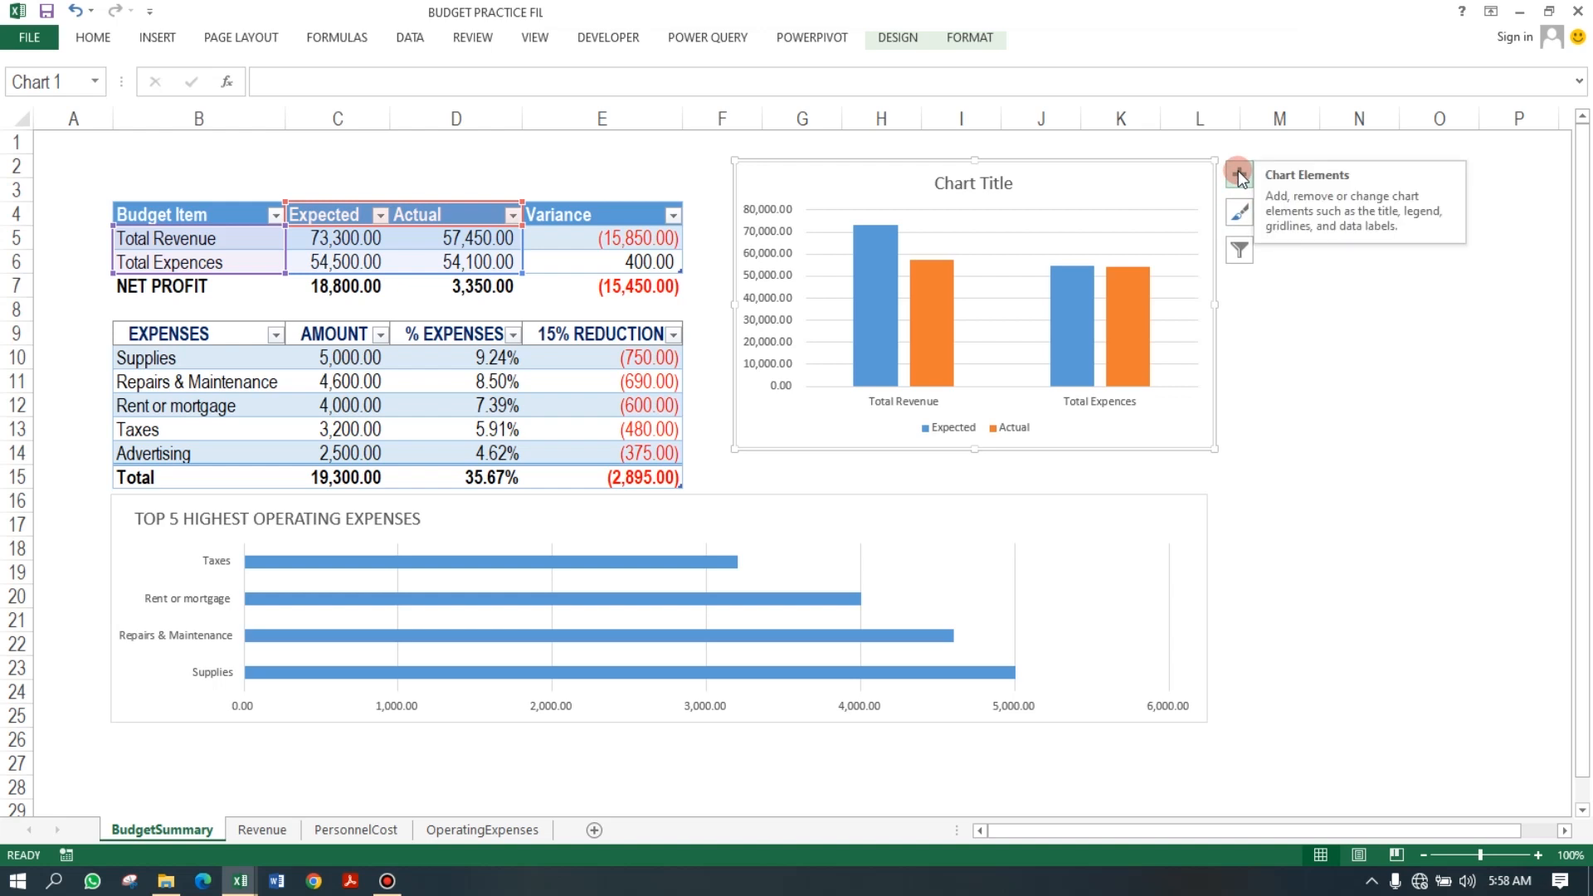
left_click(1241, 175)
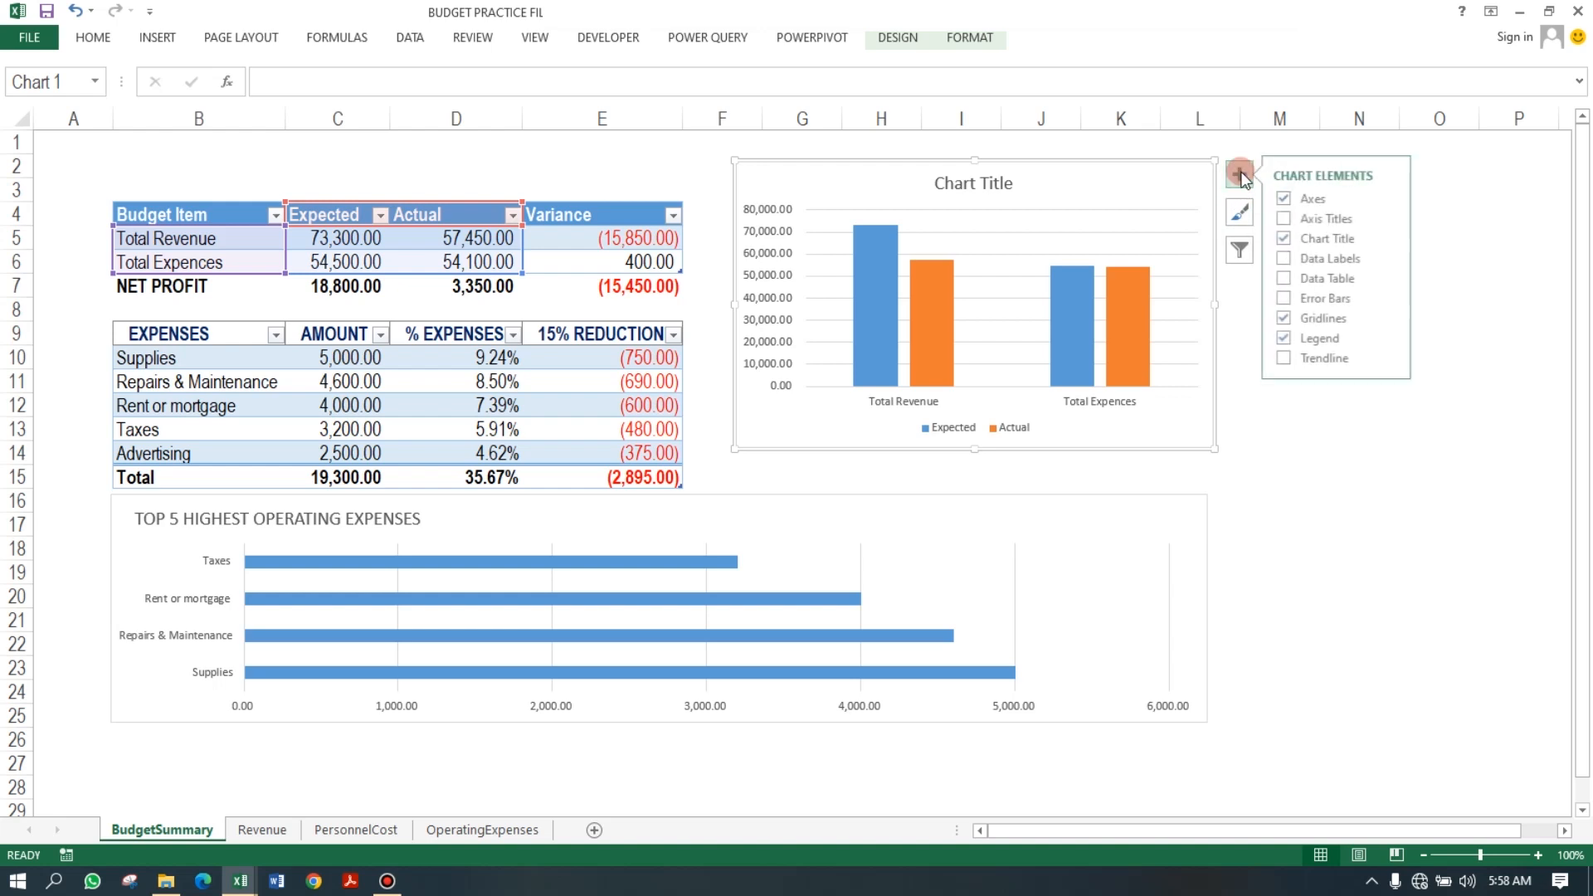
left_click(1287, 219)
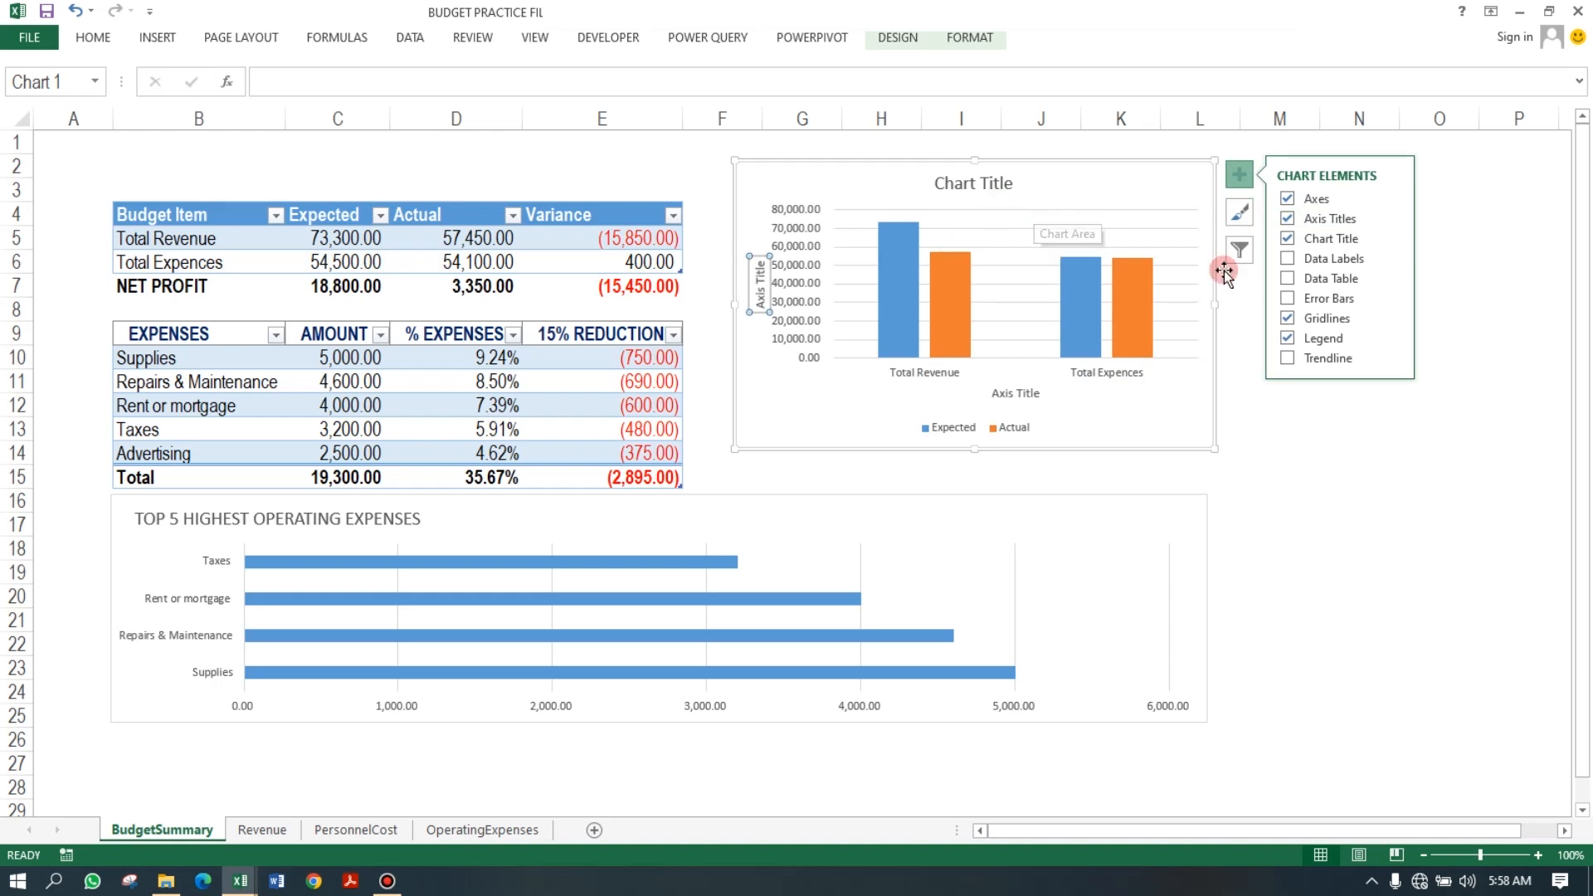
Remove the axis titles from the column chart.
left_click(1279, 217)
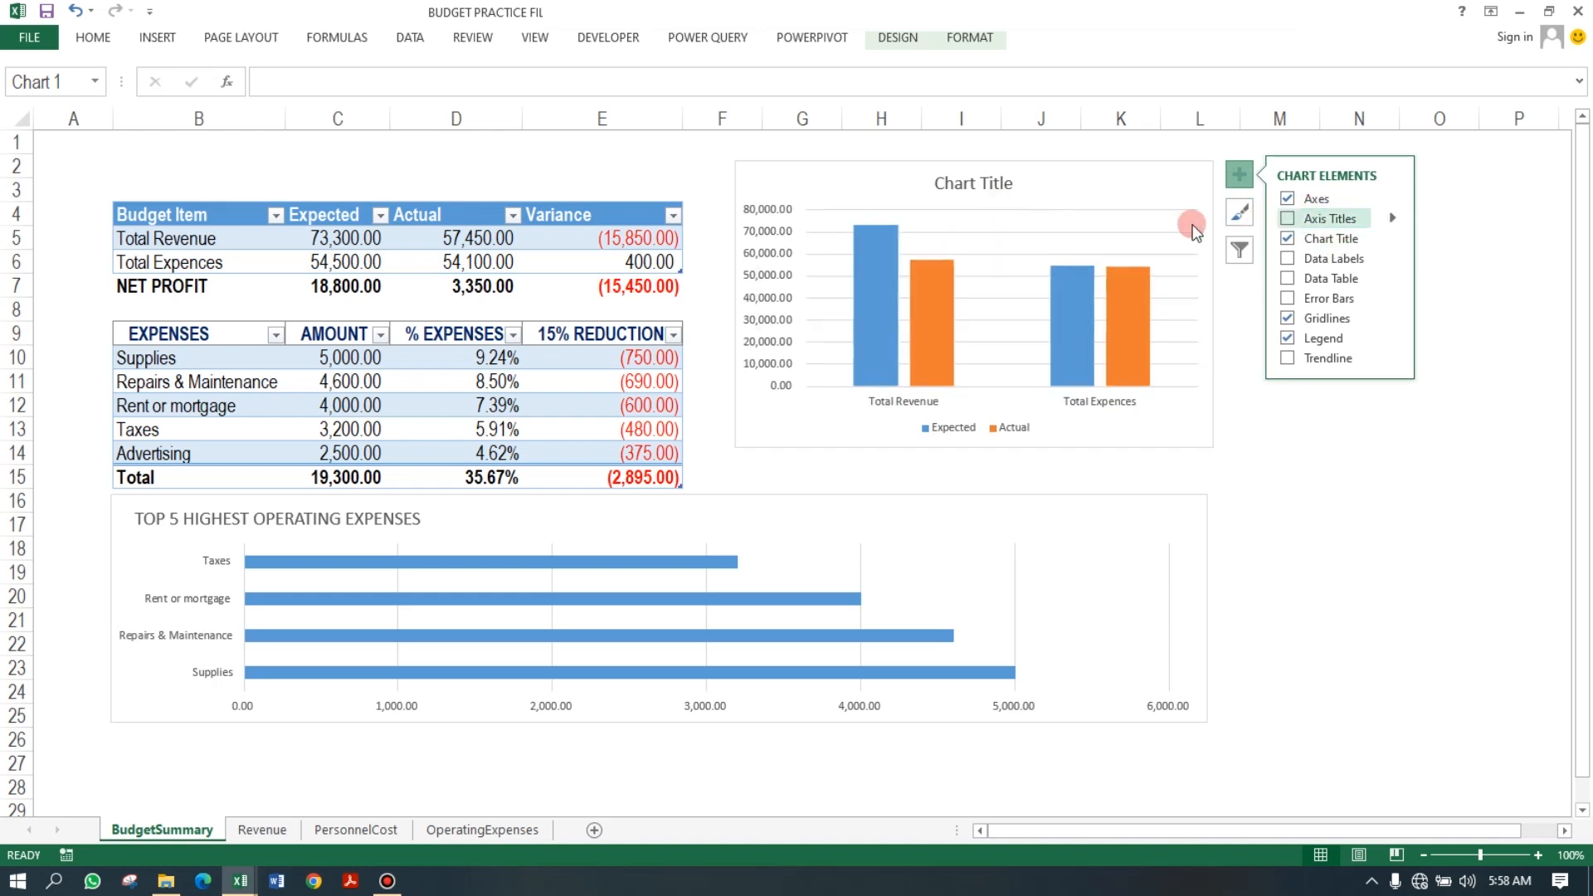
Title the column chart "BUDGET OVERVIEW" and move the title to the chart's upper left corner.
left_click(1008, 184)
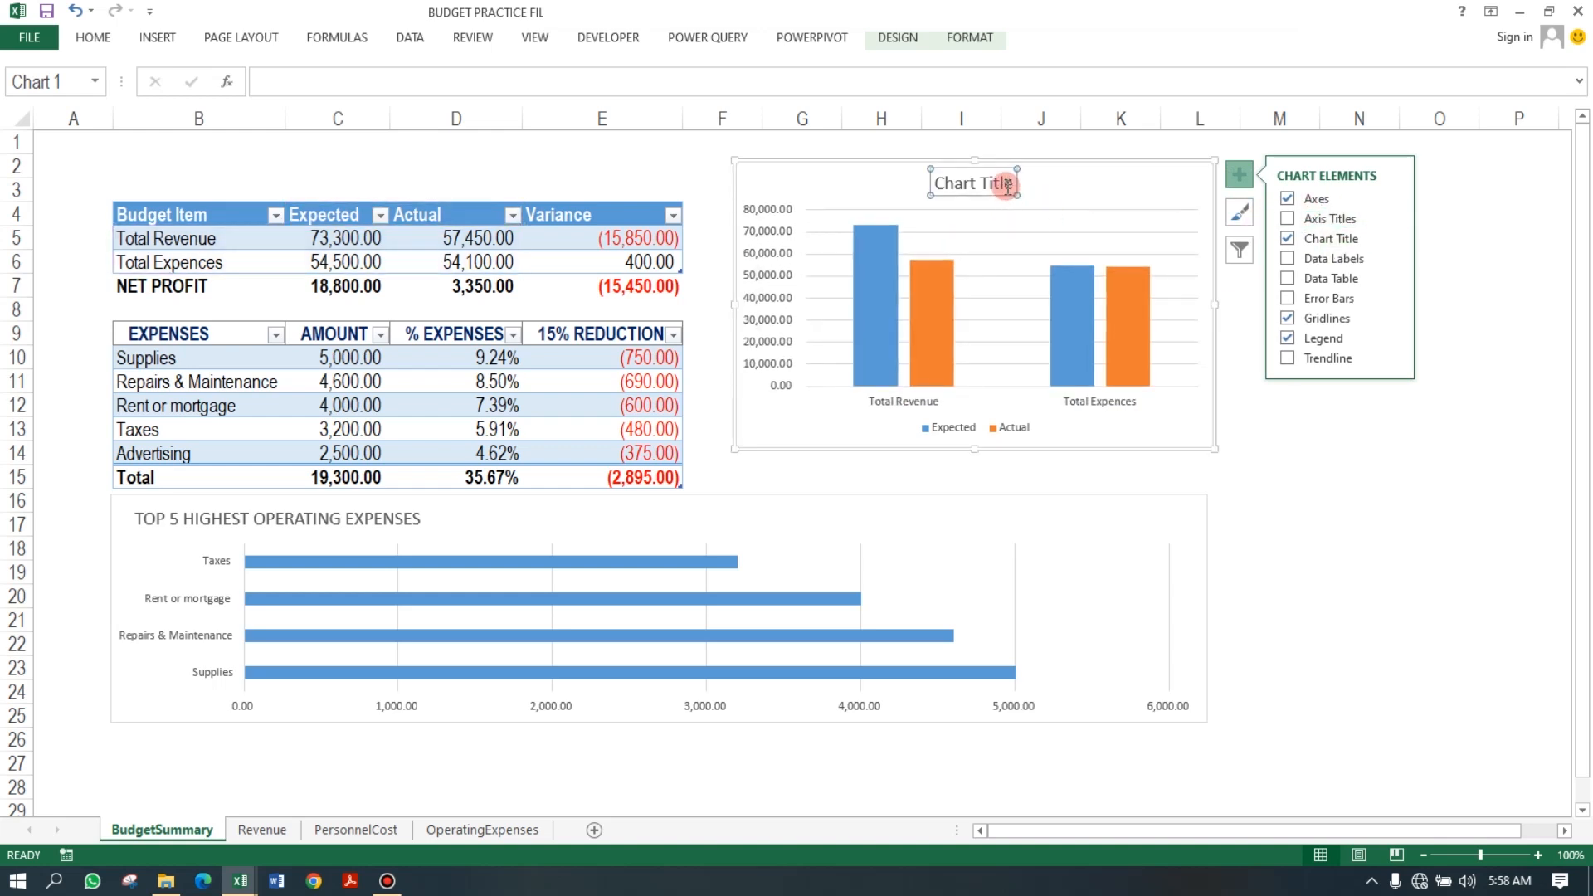
double_click(938, 183)
left_click_drag(1019, 184, 1020, 185)
left_click(1037, 186)
double_click(1035, 188)
key("Delete")
key("Delete")
key("Delete")
key("Delete")
key("Delete")
key("Delete")
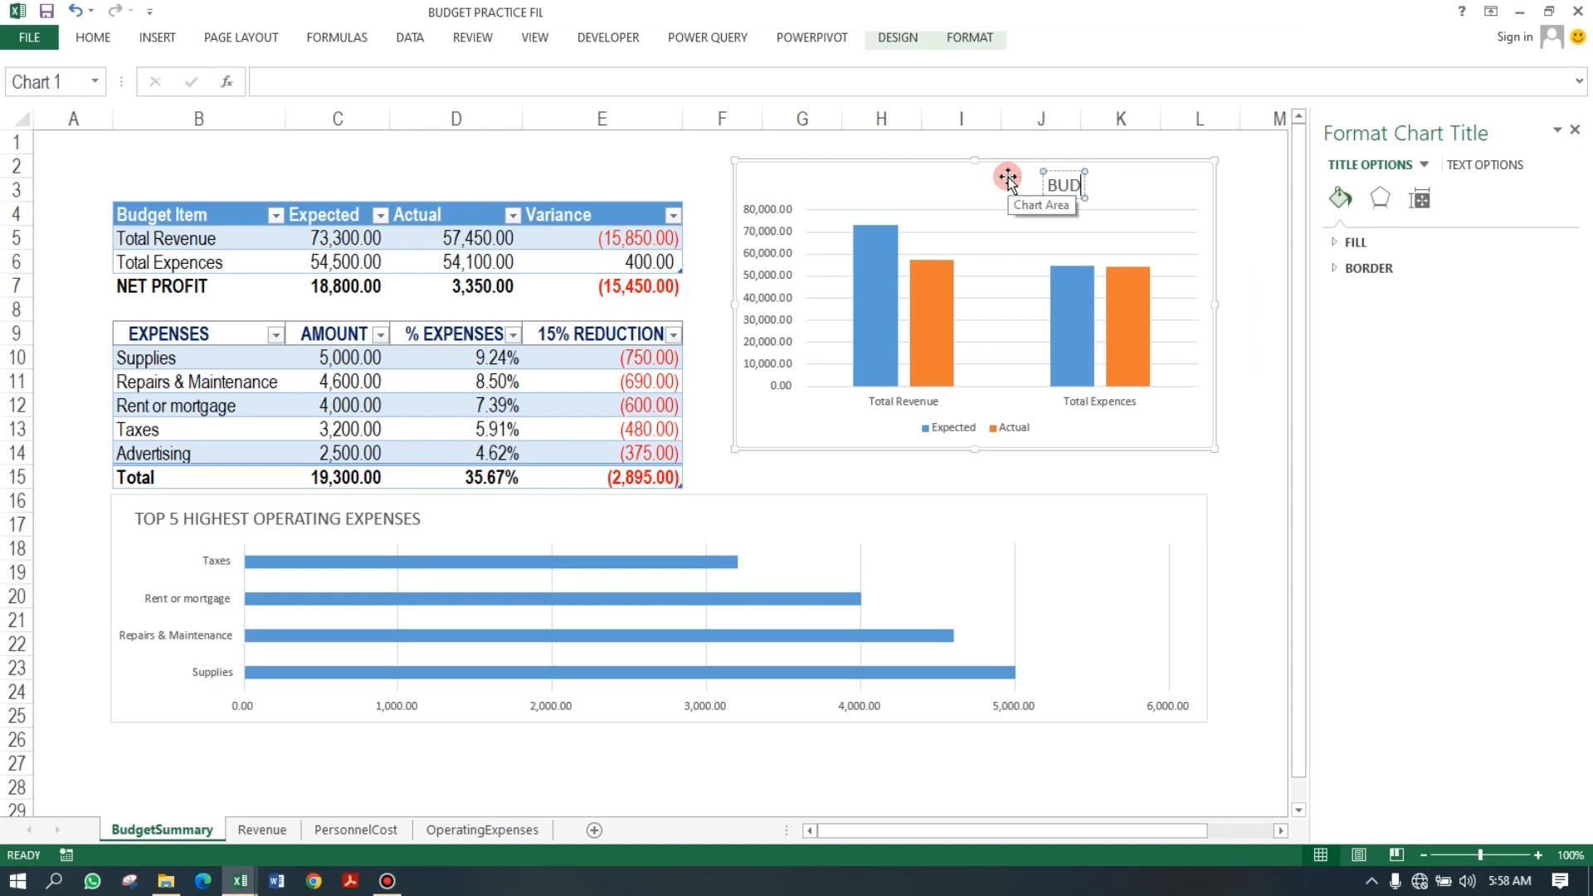
type("BUDGET OVER")
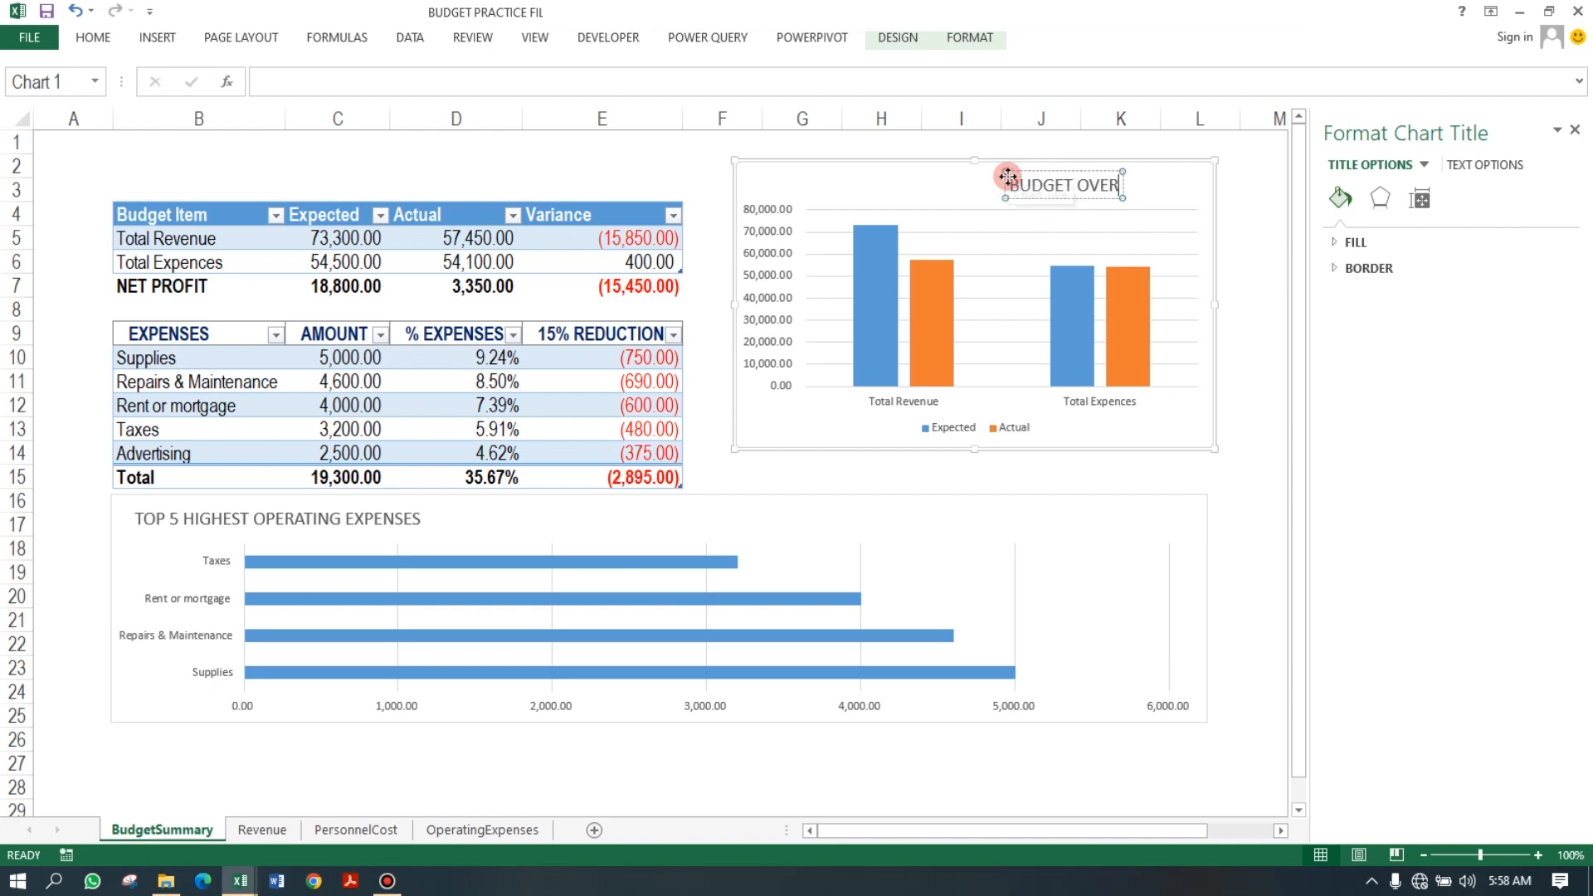
type("VIEW")
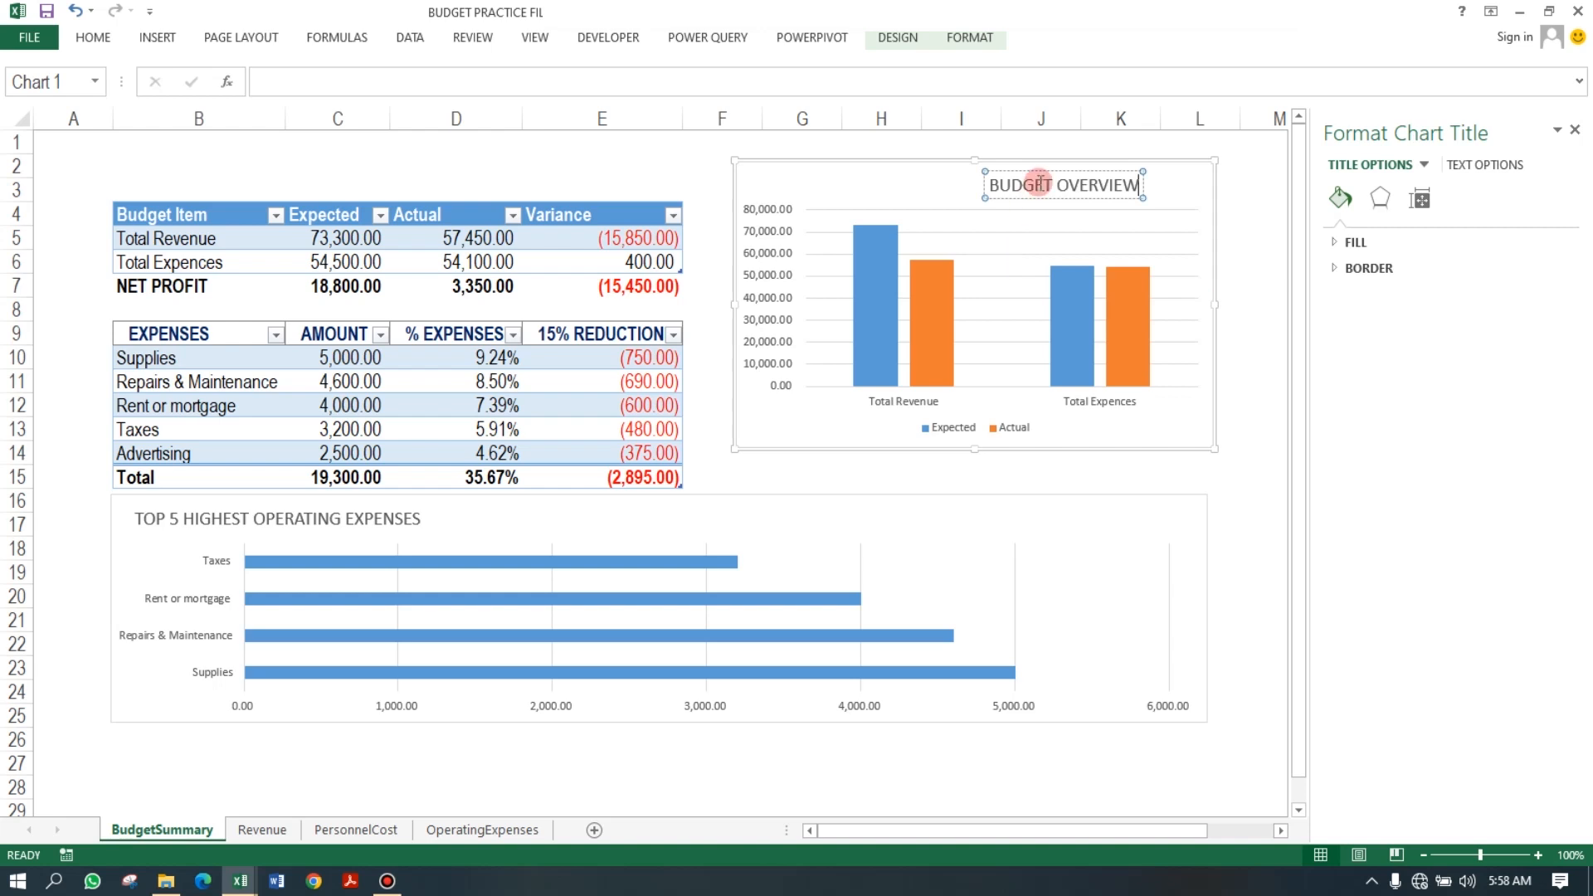
left_click_drag(1049, 176, 784, 170)
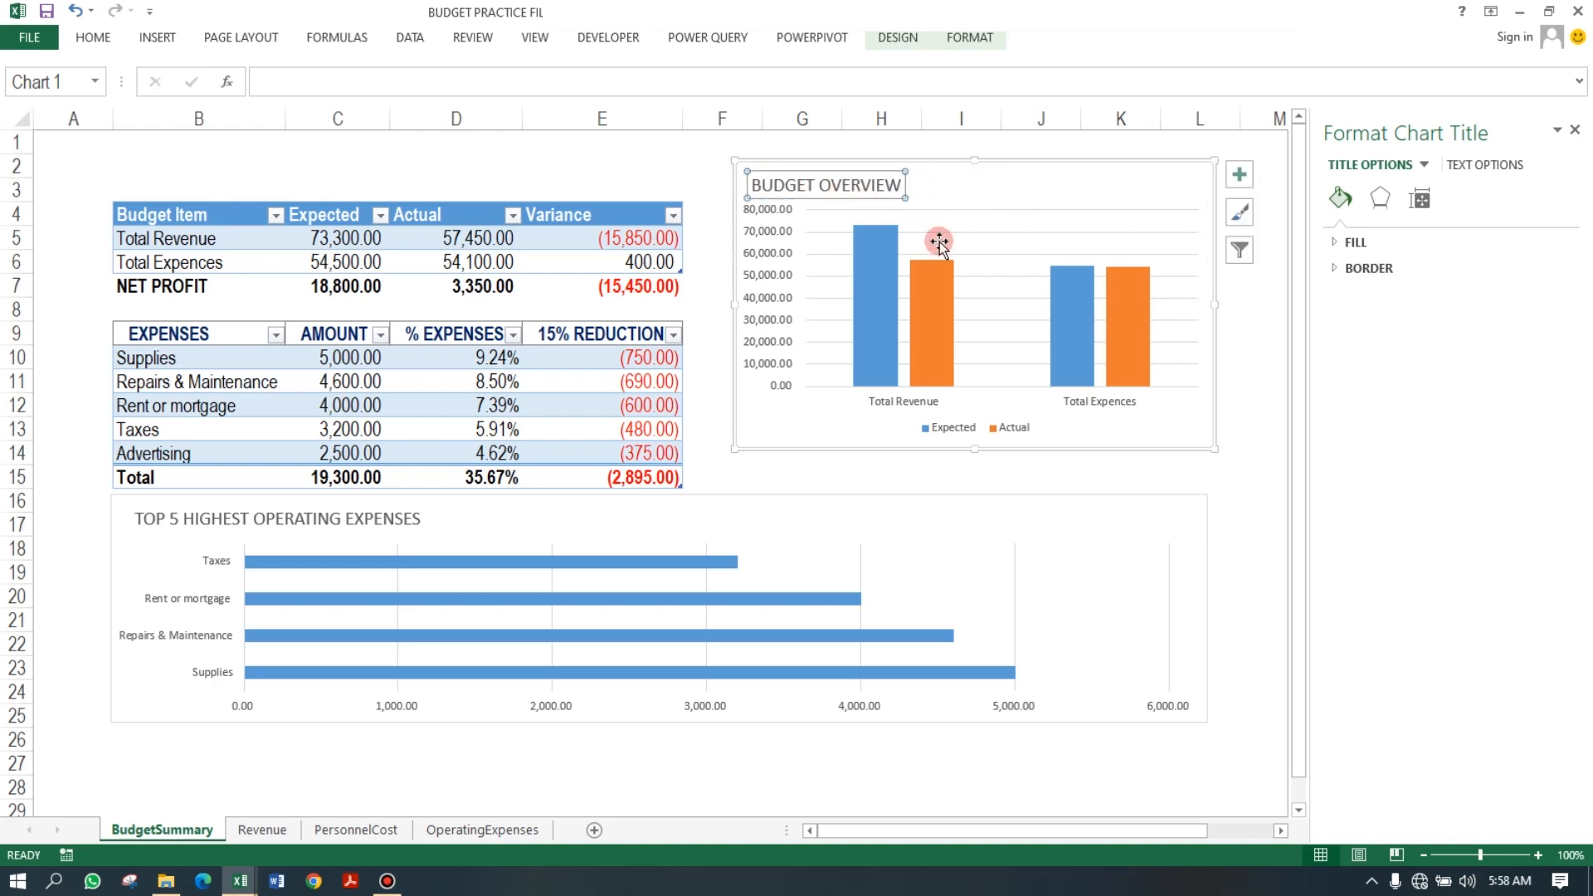
Place the column chart's legend at the top and move it just under the title at the left.
left_click(1191, 452)
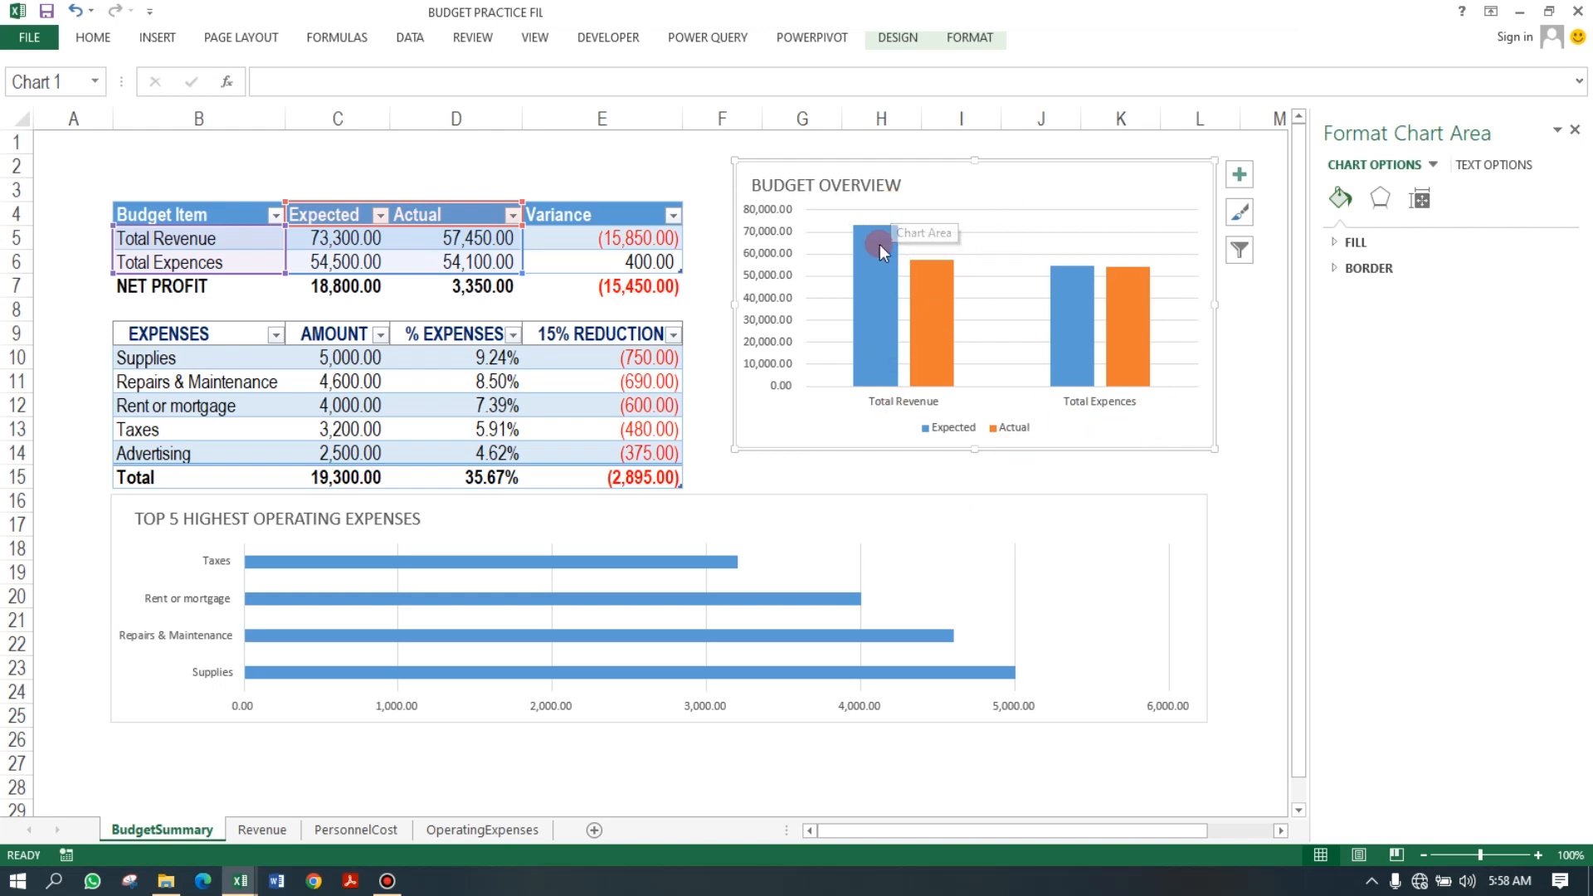
left_click(1015, 429)
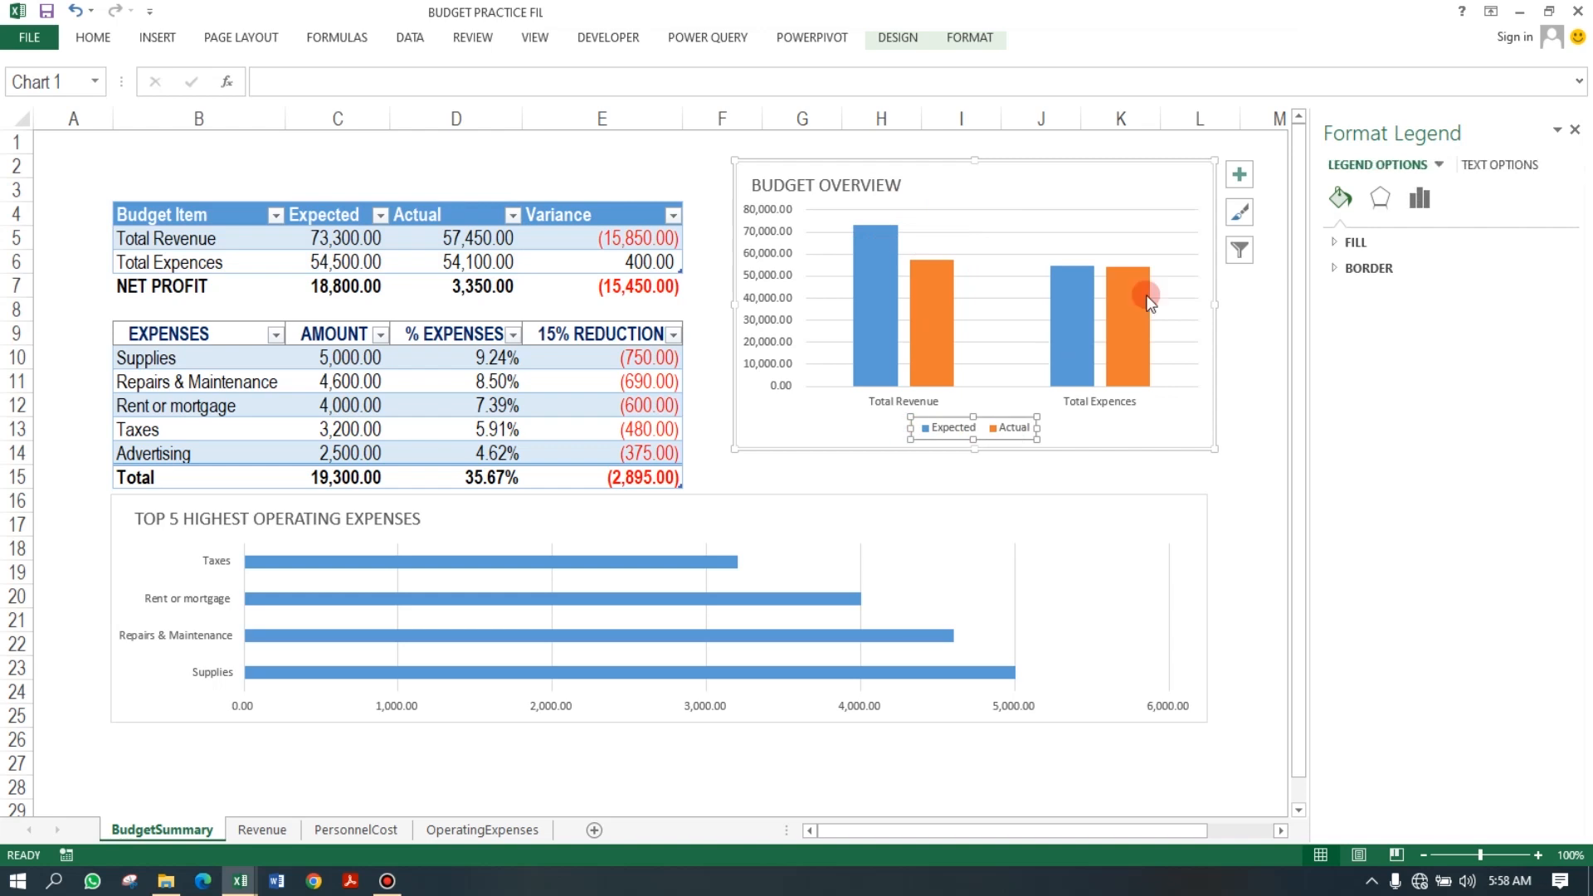
left_click(1239, 175)
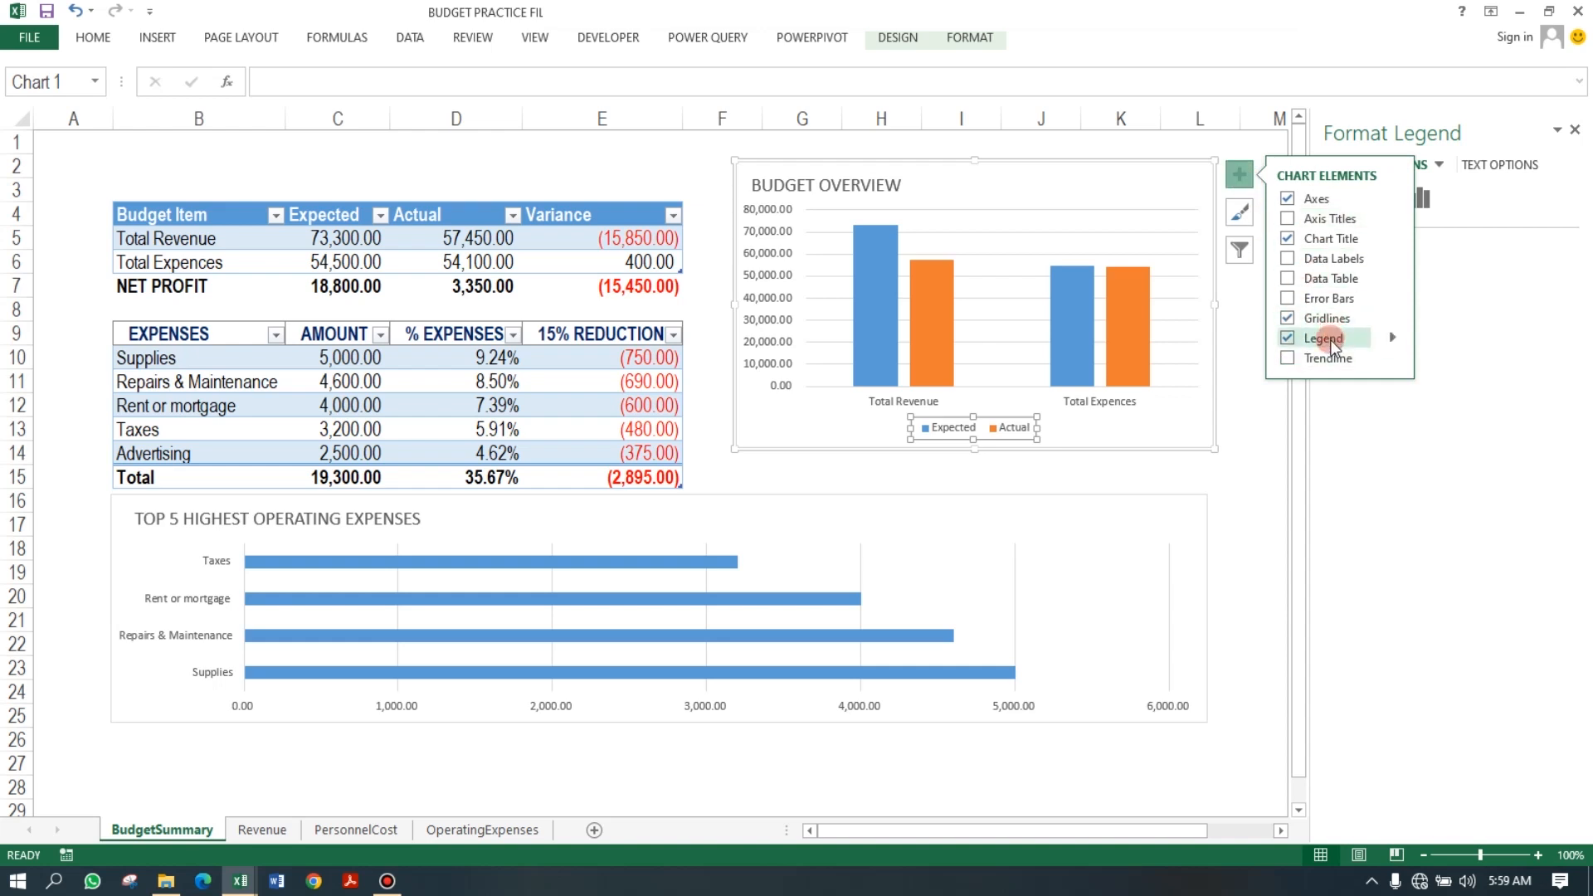
left_click(1394, 338)
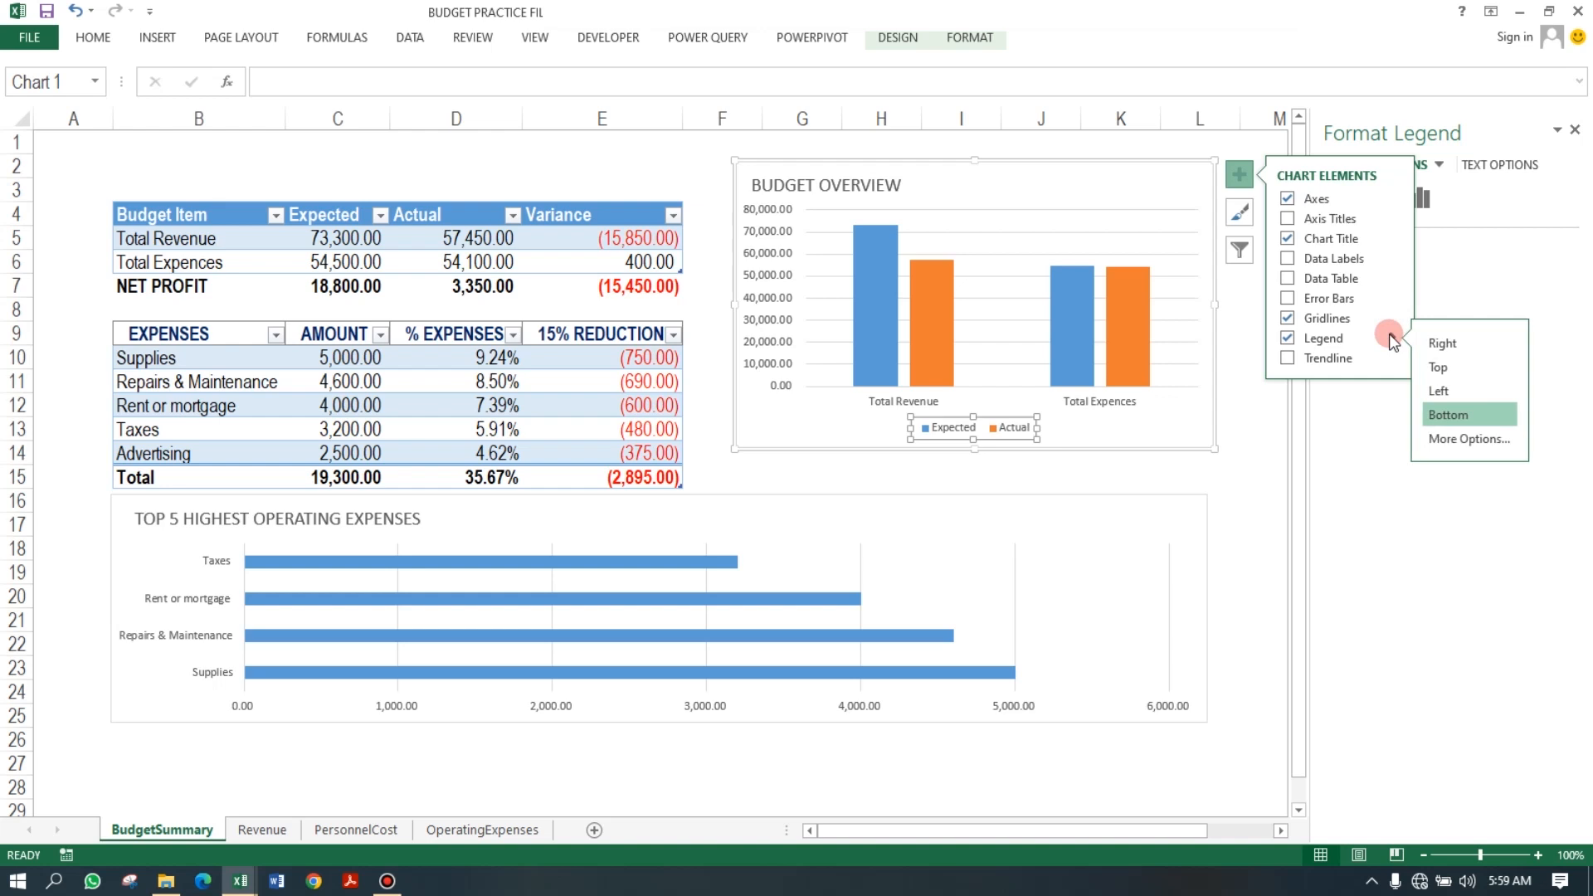
left_click(1457, 365)
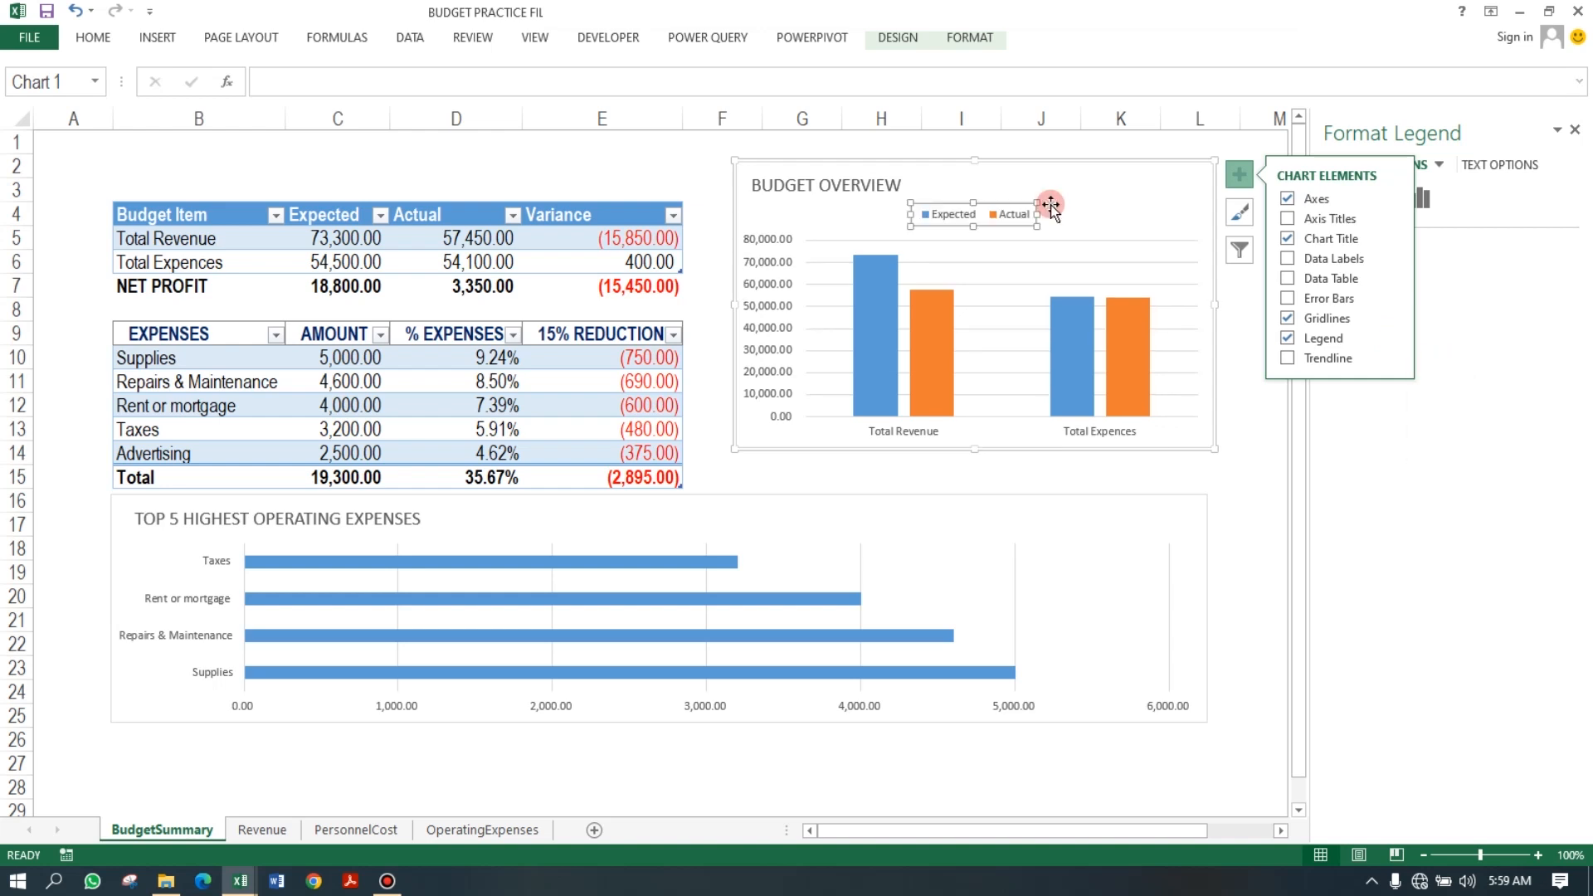
left_click_drag(1005, 202, 849, 200)
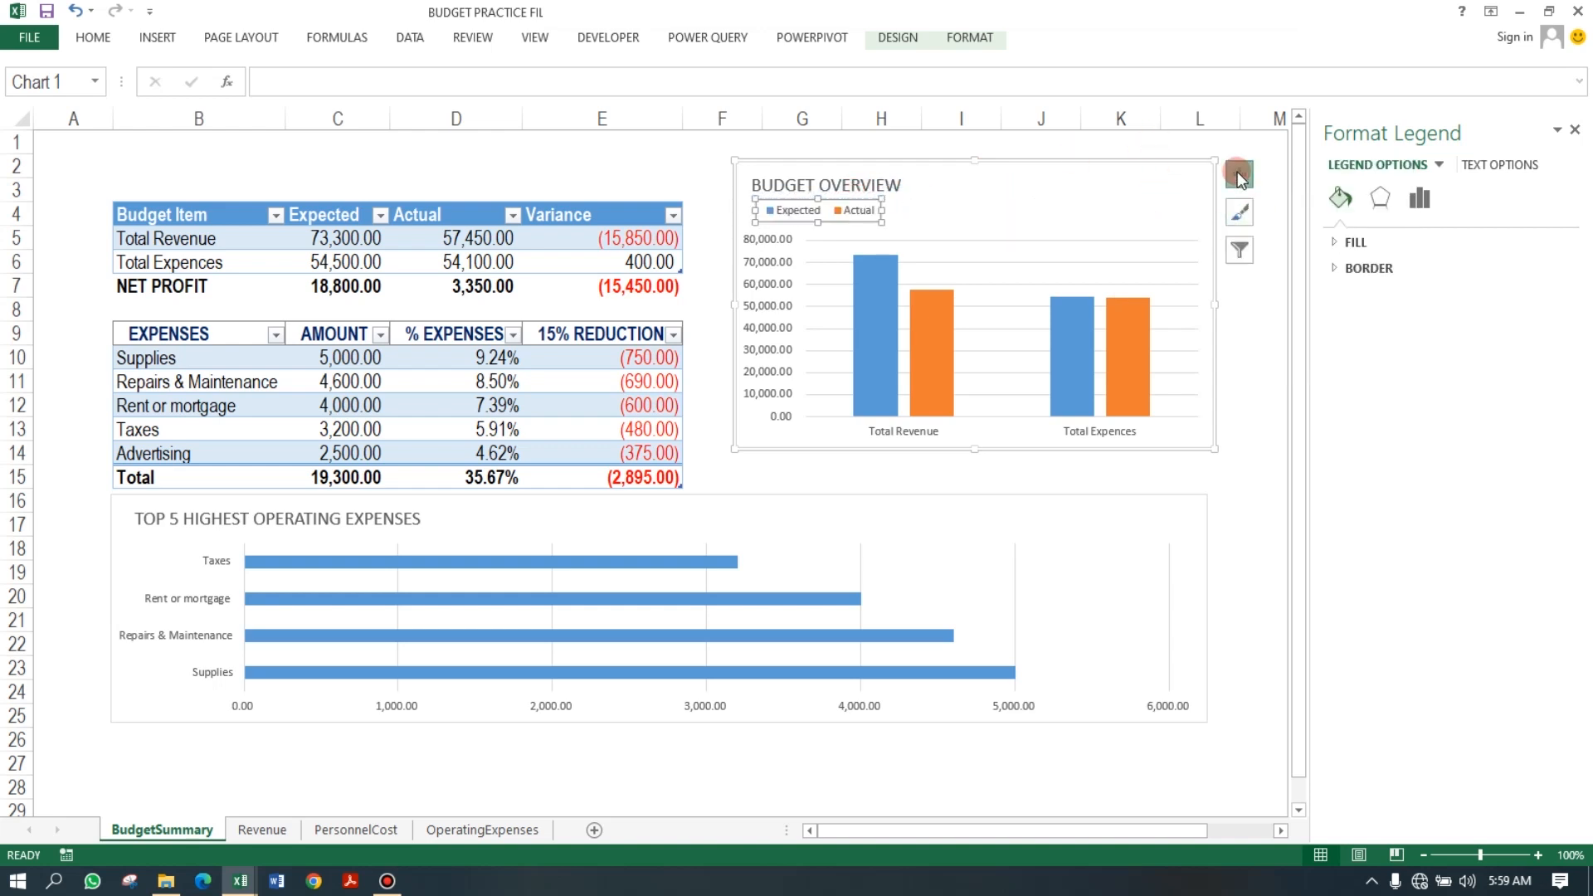
Remove the gridlines from the column chart and close the format pane.
left_click(1239, 174)
left_click(1286, 319)
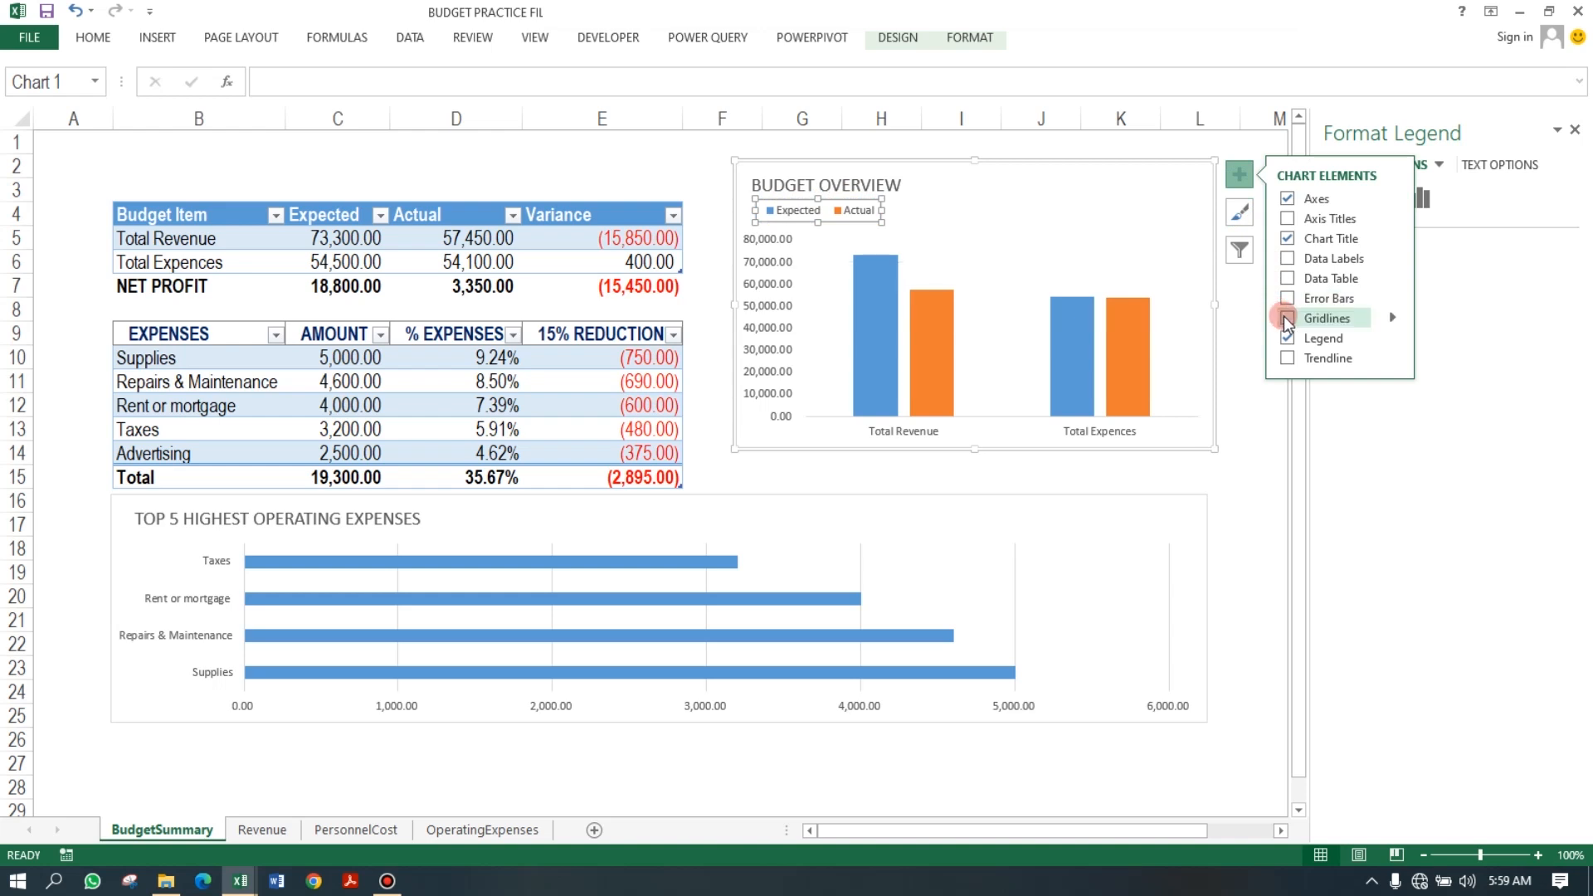
left_click(1251, 411)
left_click(1575, 130)
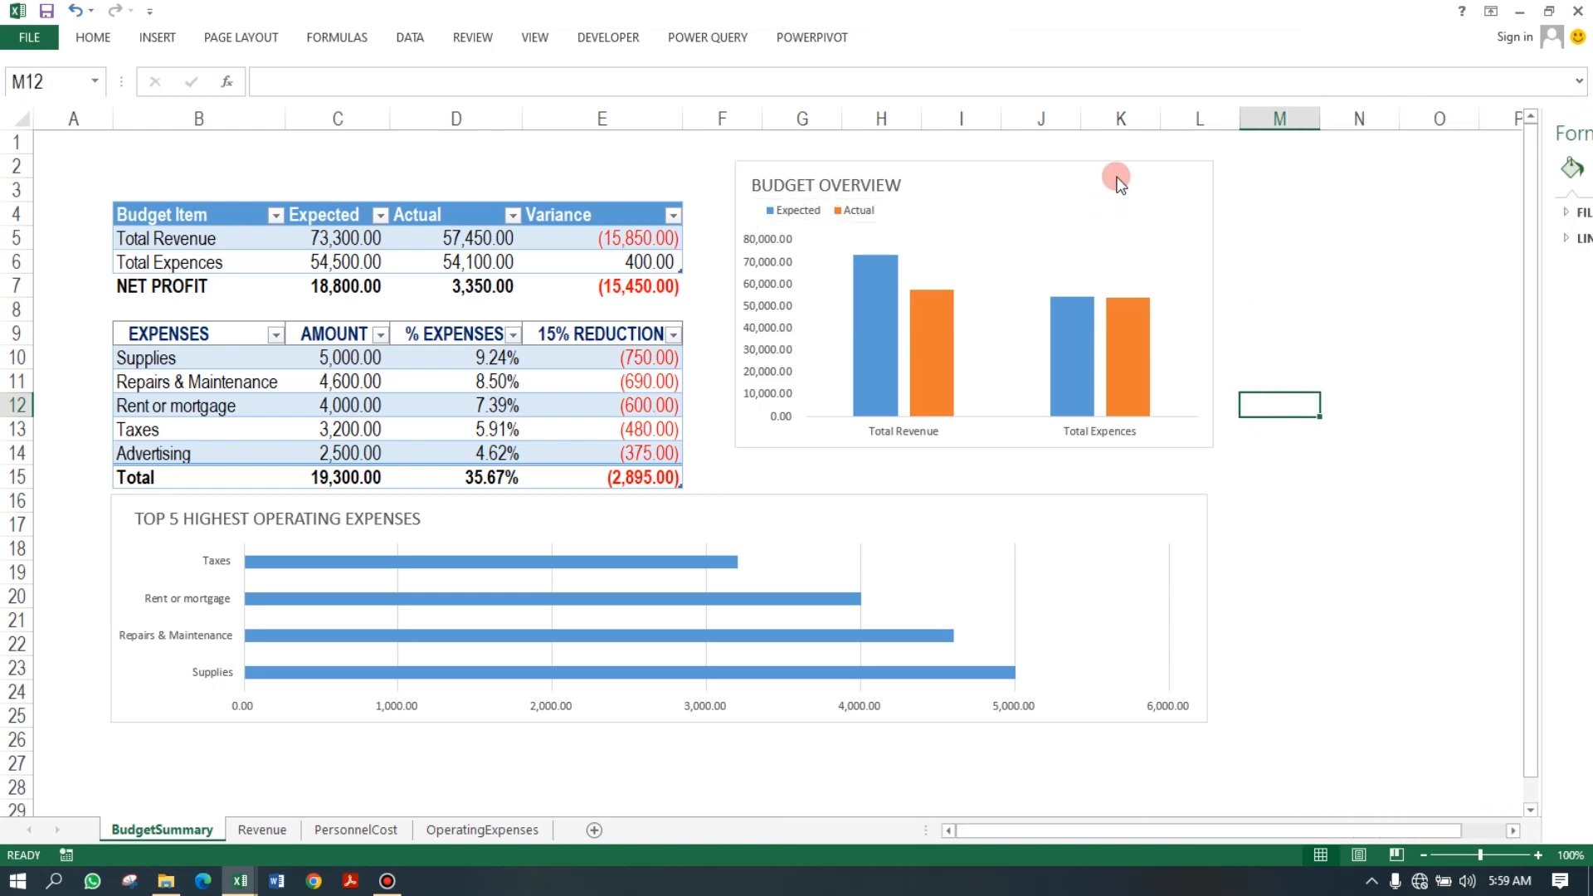
Move and resize the column chart to sit beside the tables, aligned with the bar chart's right edge.
left_click(1152, 173)
left_click_drag(1148, 171, 1210, 207)
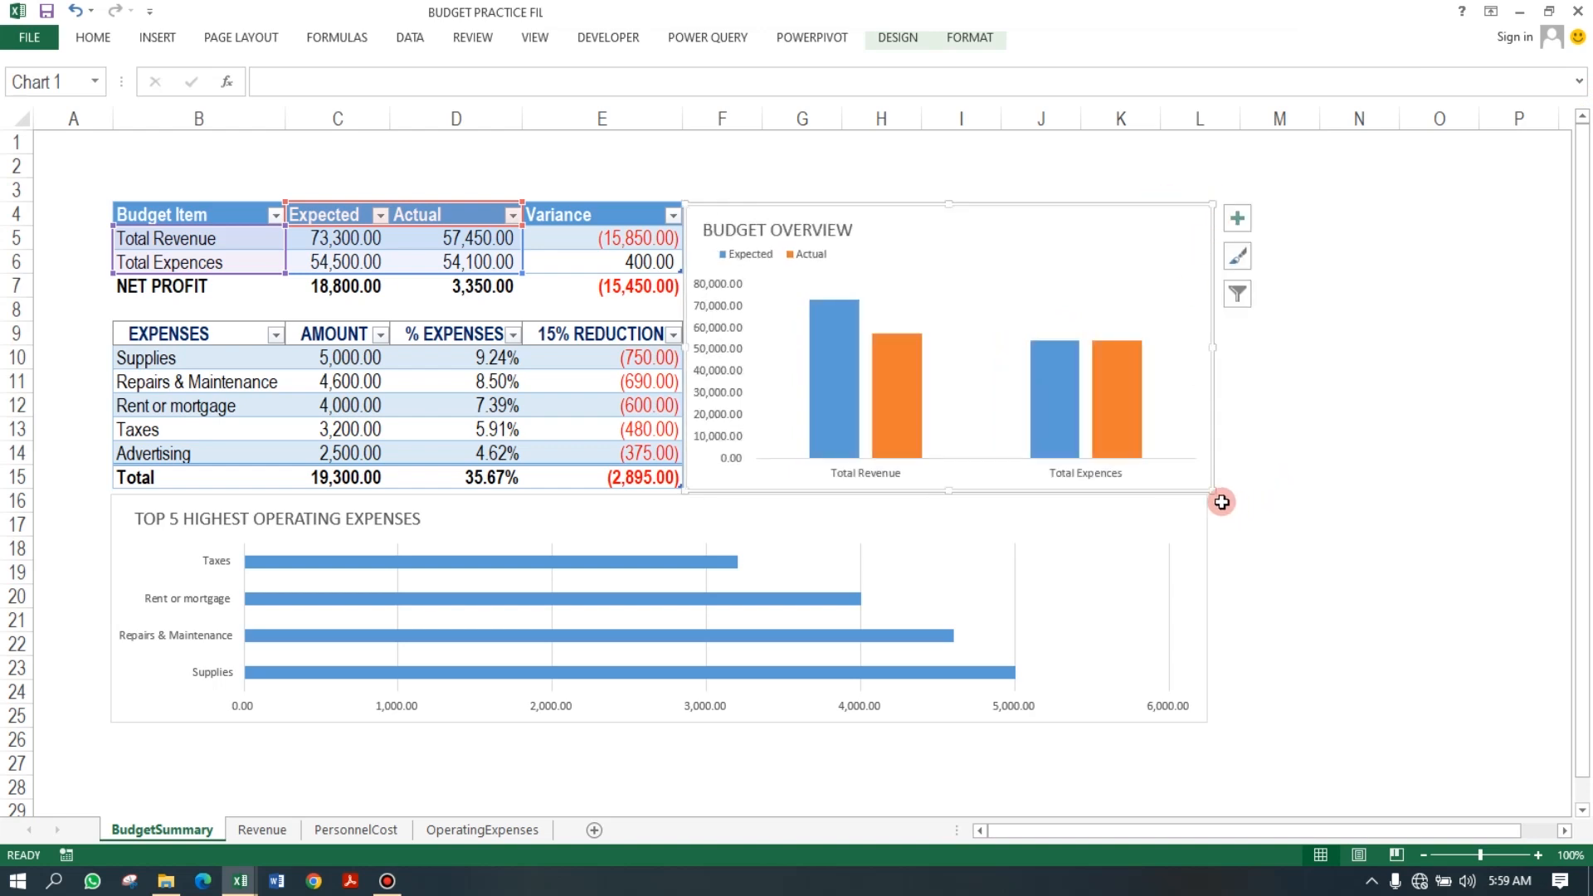
left_click_drag(1208, 493, 1203, 496)
left_click(1350, 419)
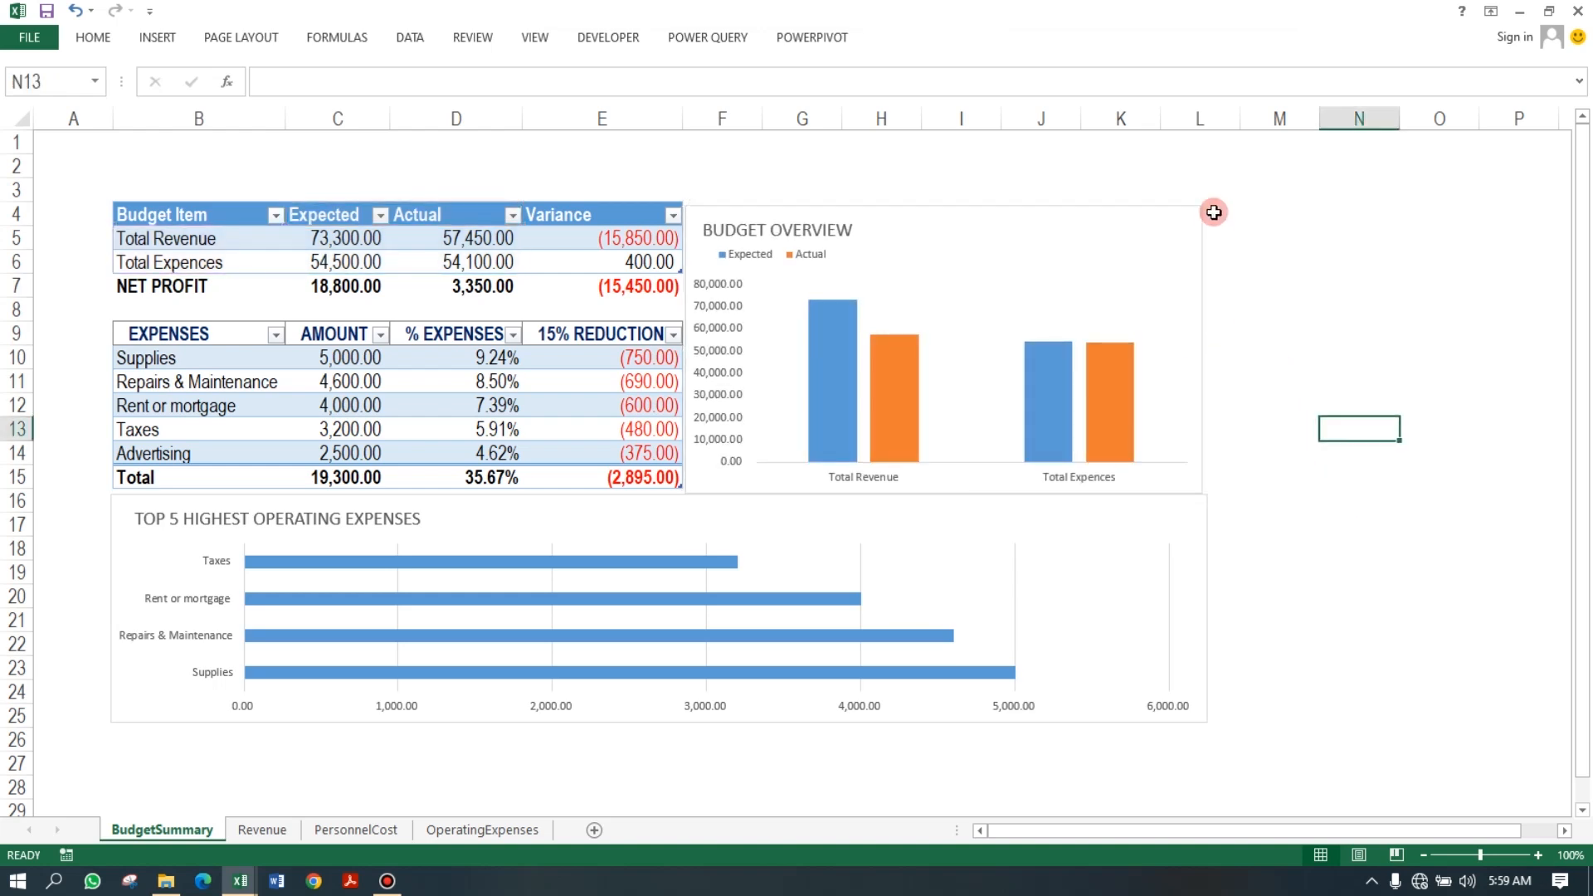
left_click(1184, 217)
left_click_drag(1204, 206, 1207, 204)
left_click(1284, 288)
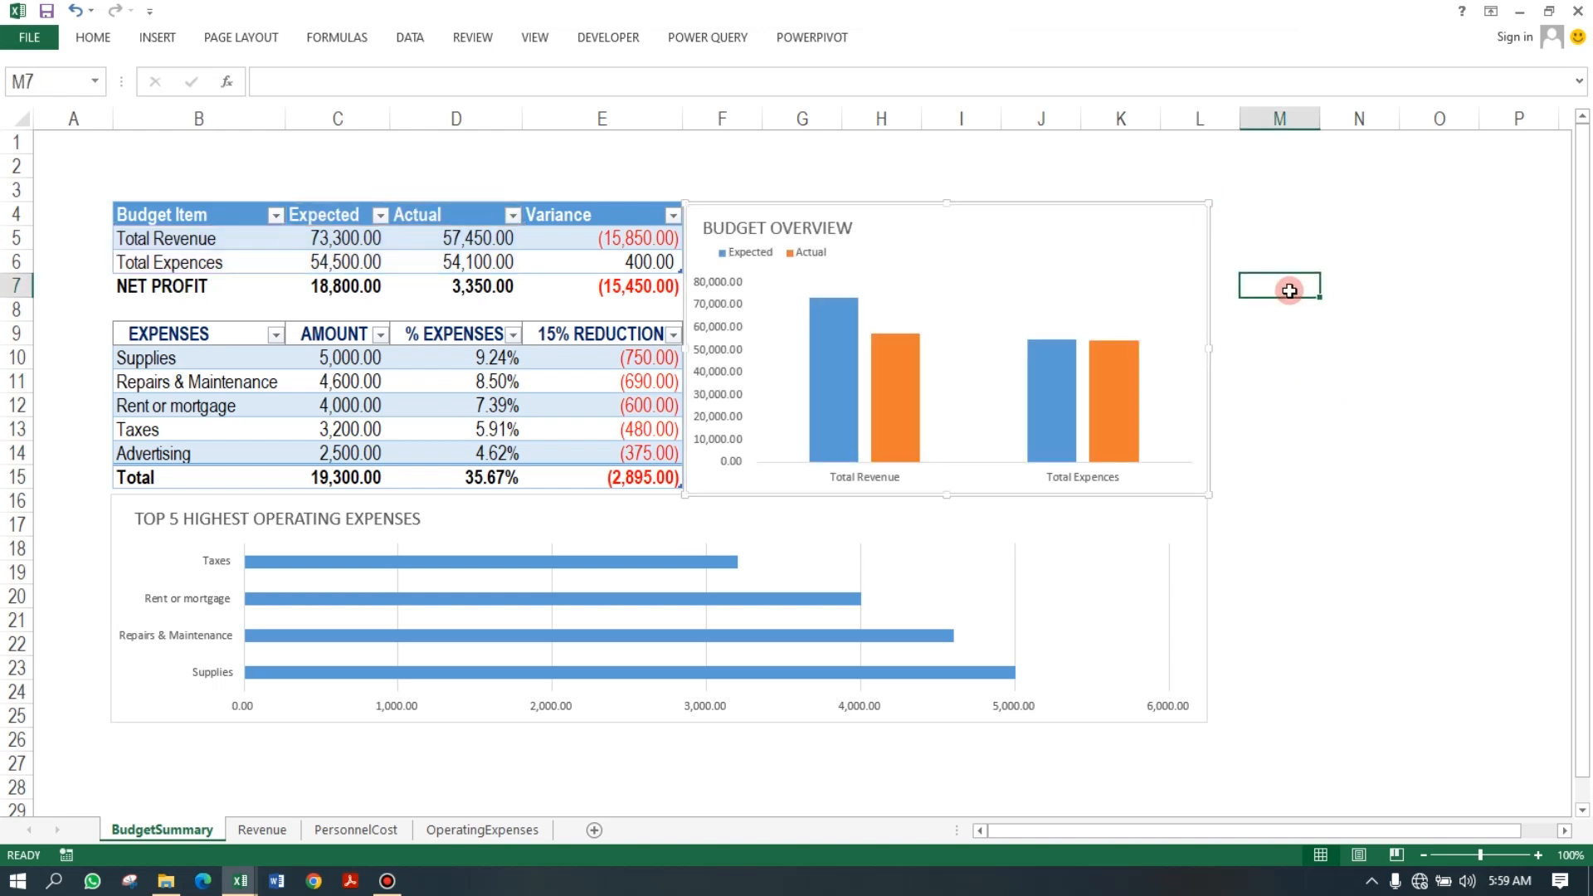
left_click(1173, 212)
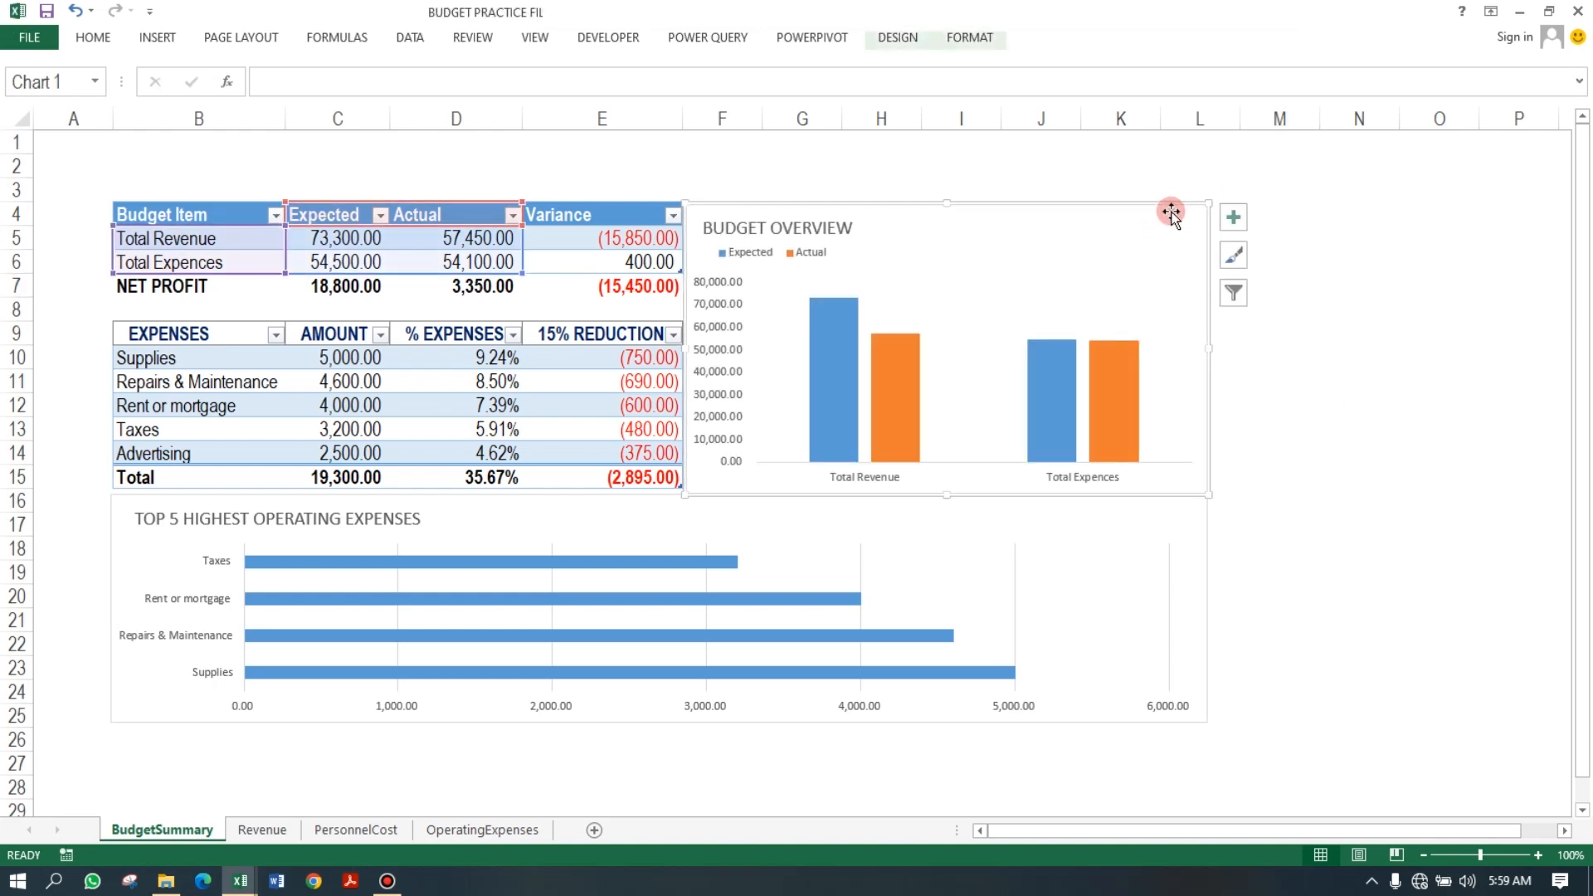
left_click(1353, 476)
left_click(1113, 221)
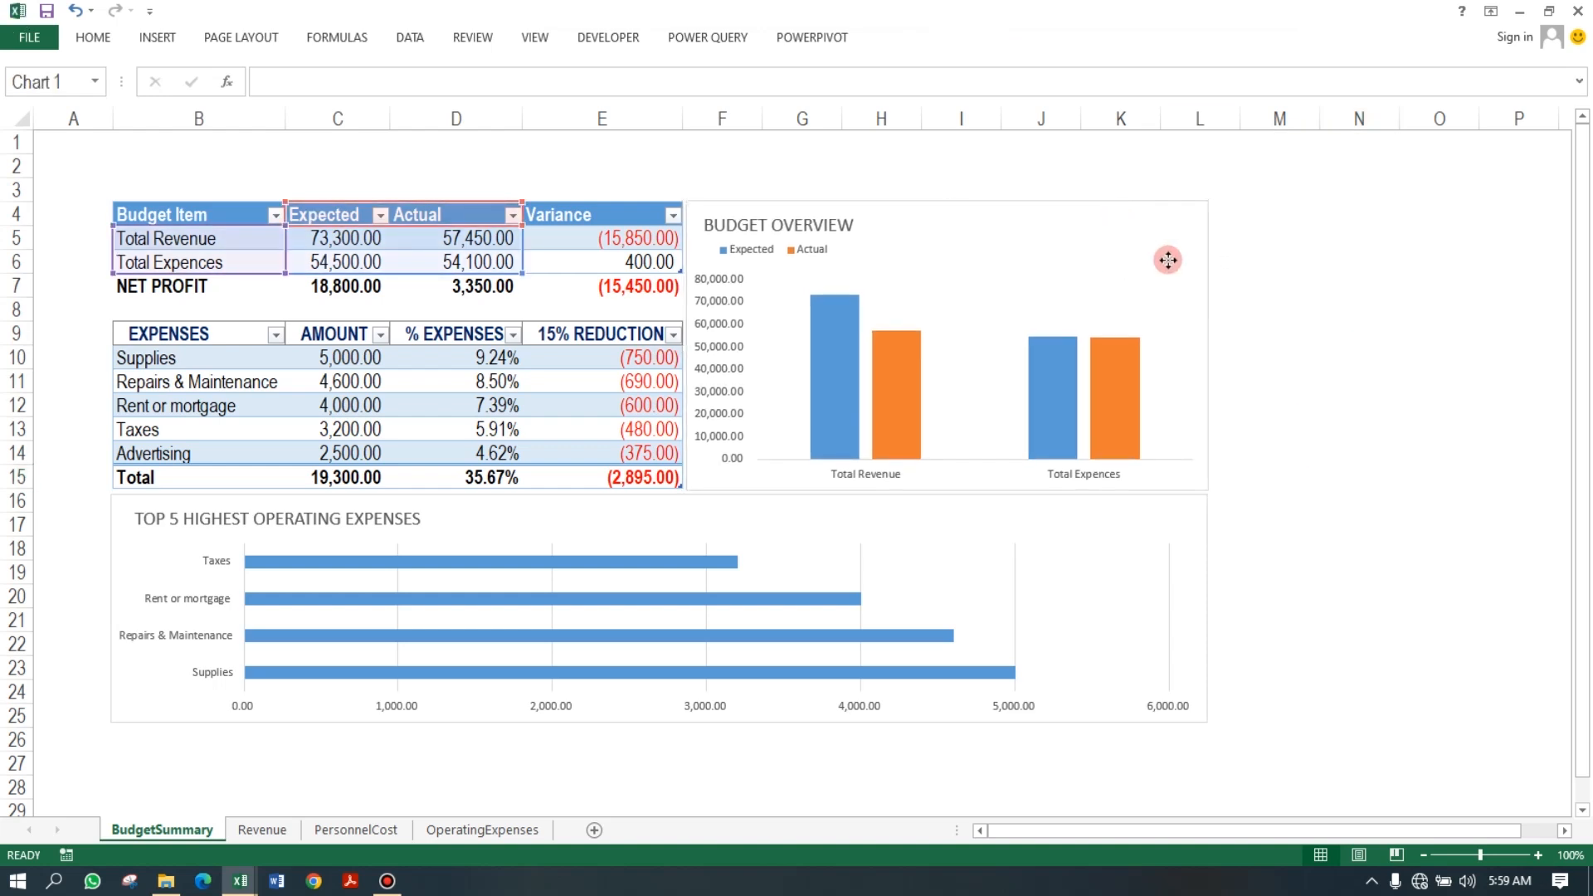
left_click(1332, 563)
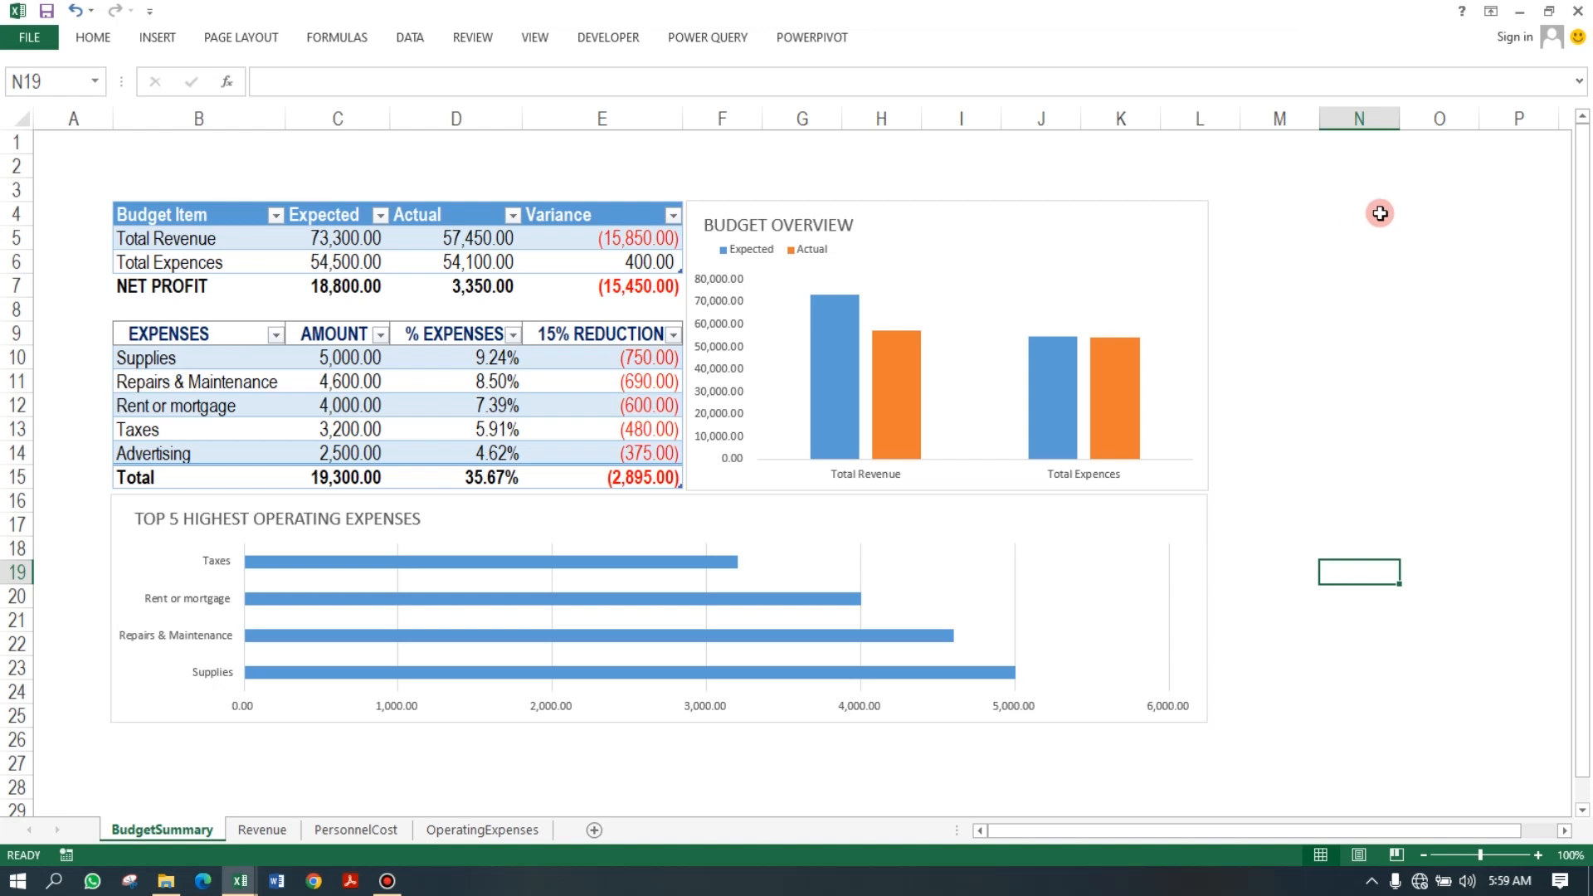
Set Advertising's actual amount to 3,000 on the OperatingExpenses sheet and return to the BudgetSummary sheet.
left_click(452, 832)
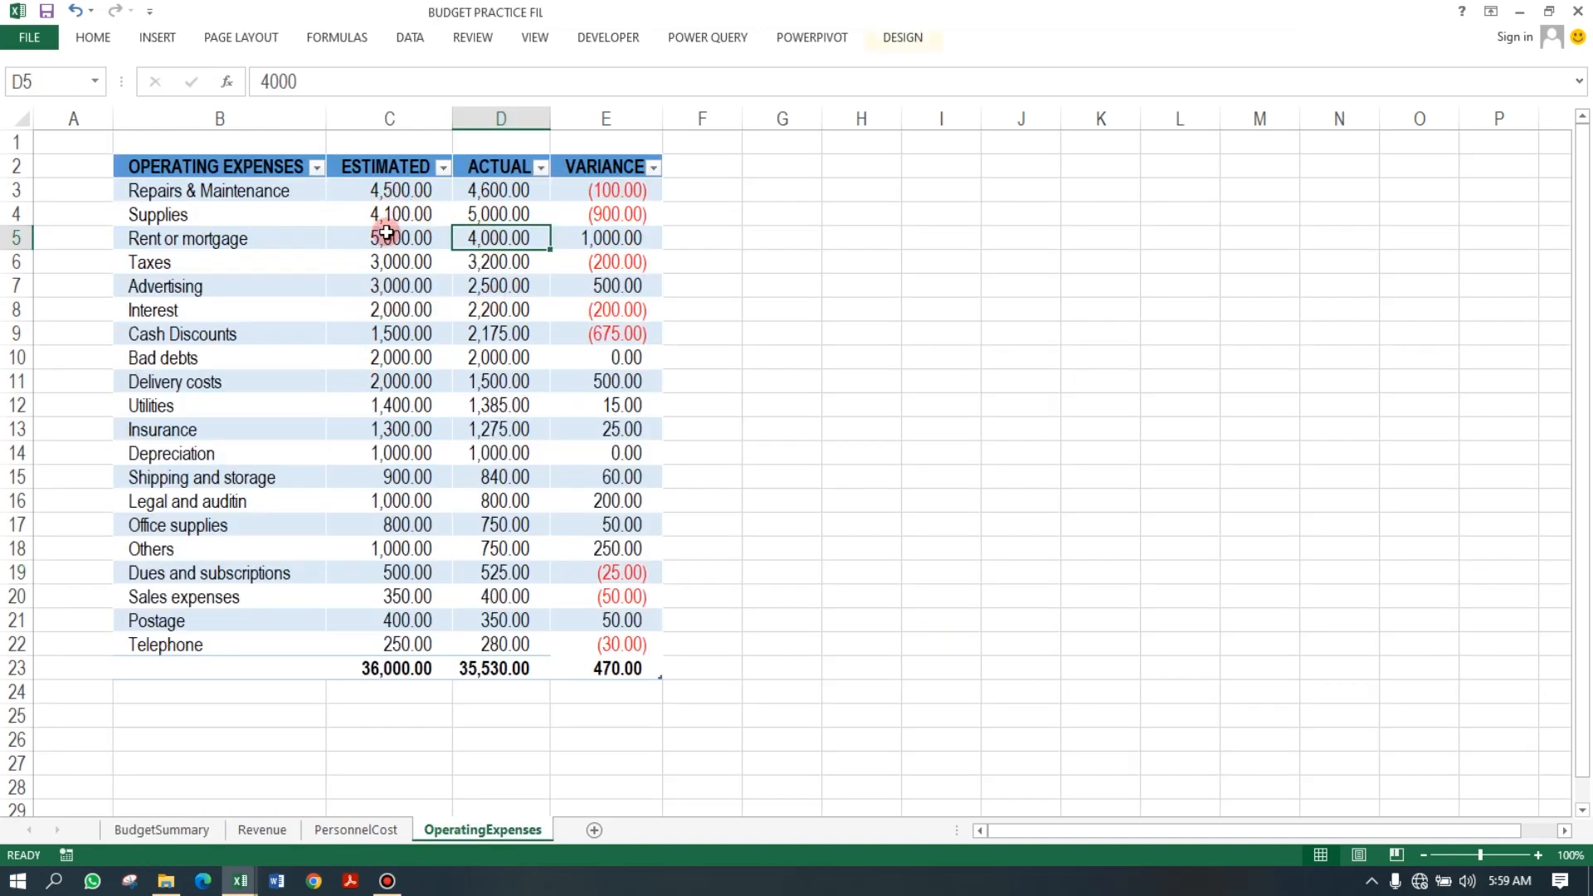
left_click(503, 292)
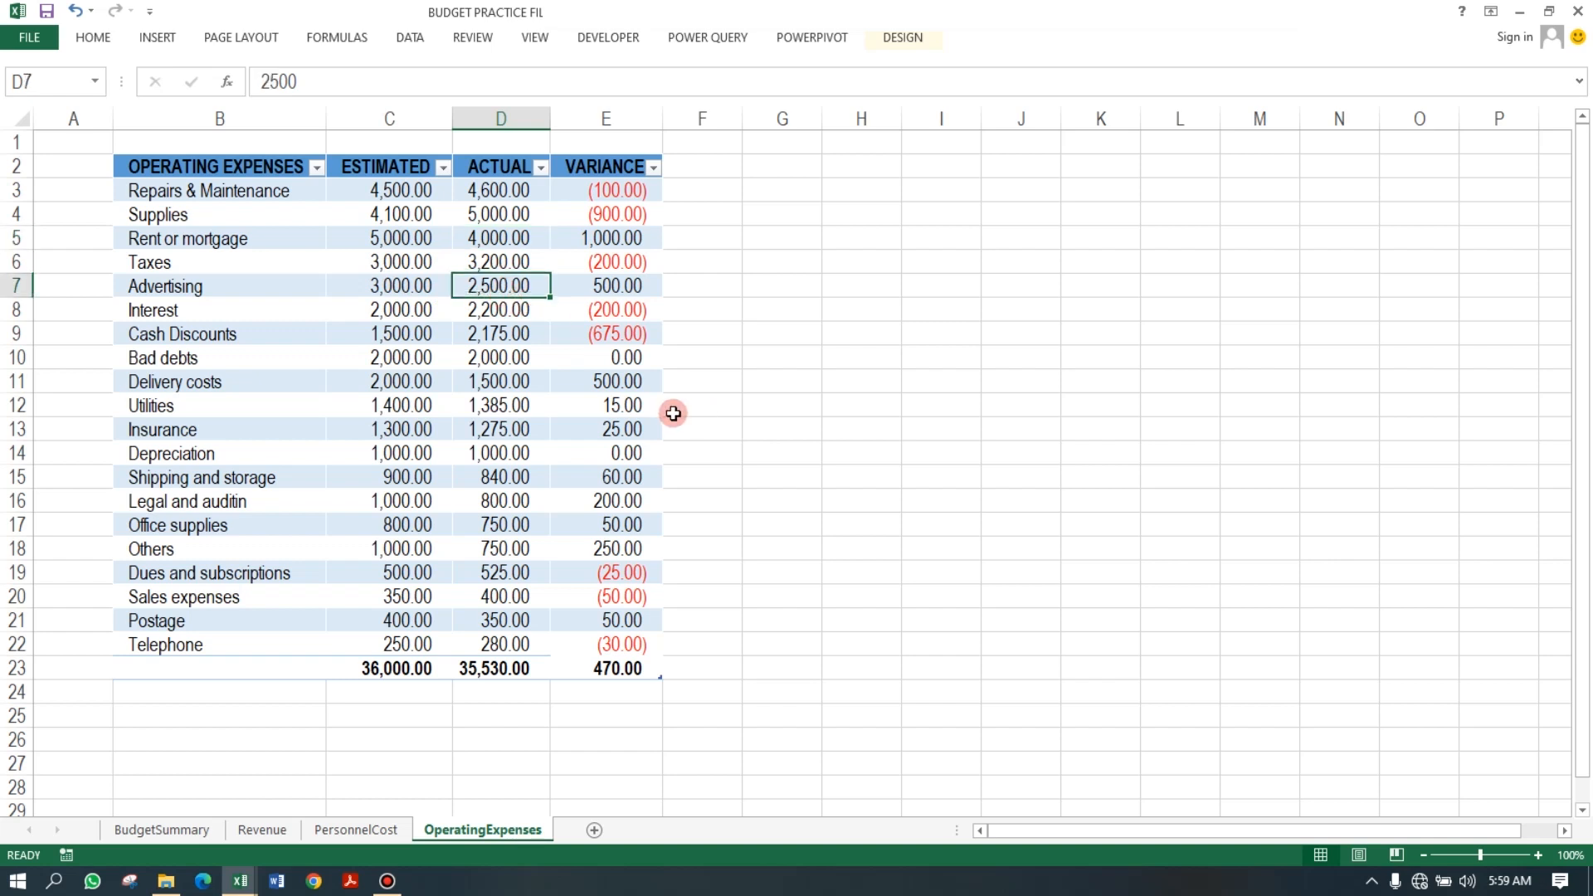
type("3,0")
type("000")
key("Return")
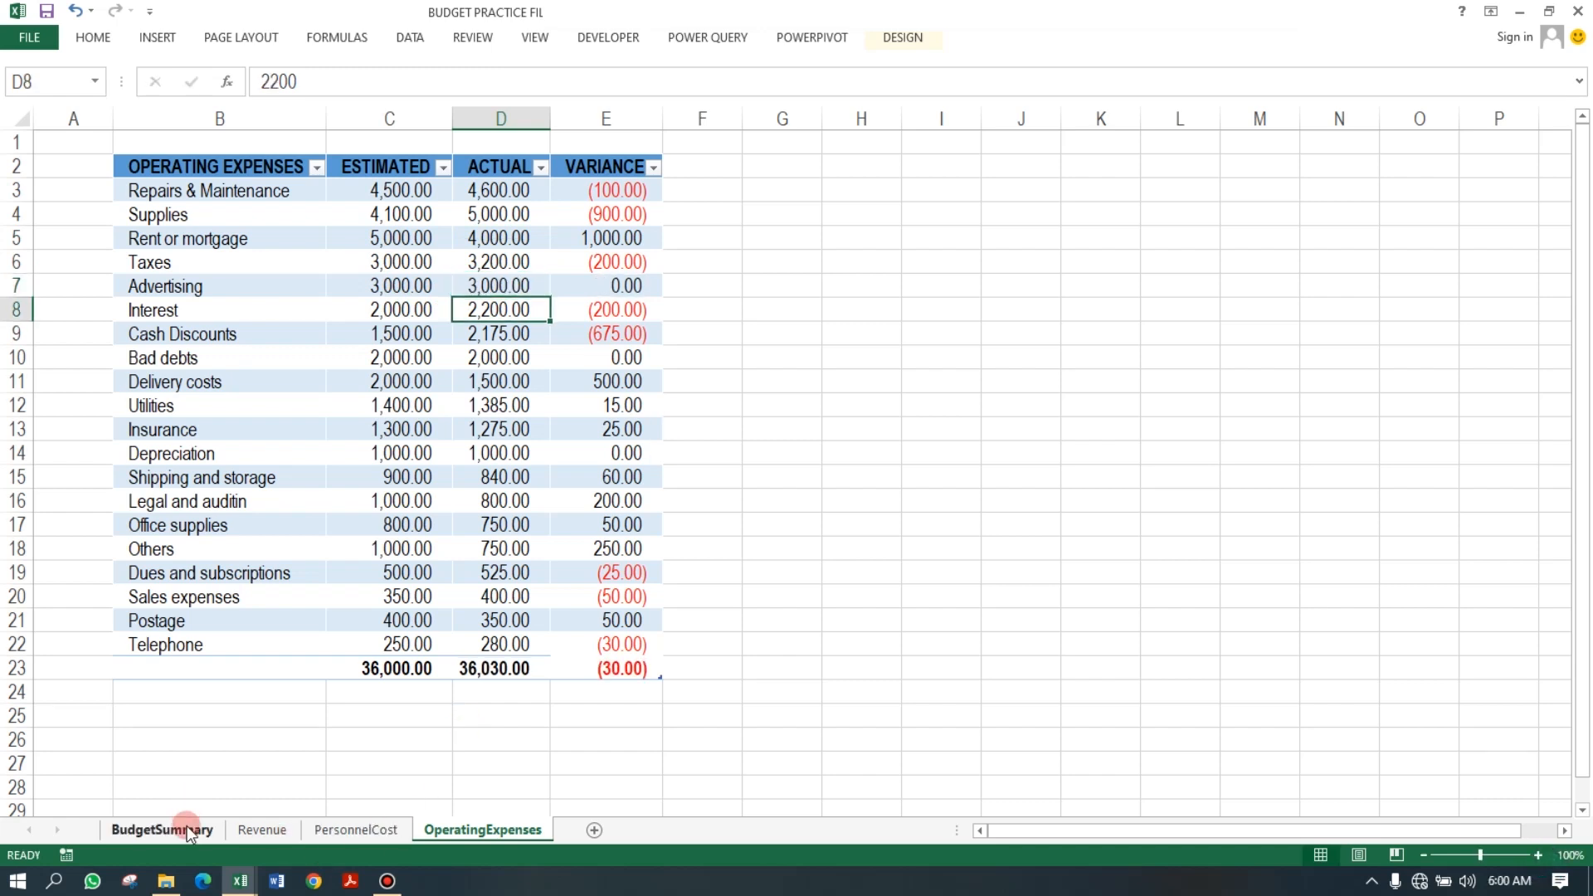
left_click(187, 826)
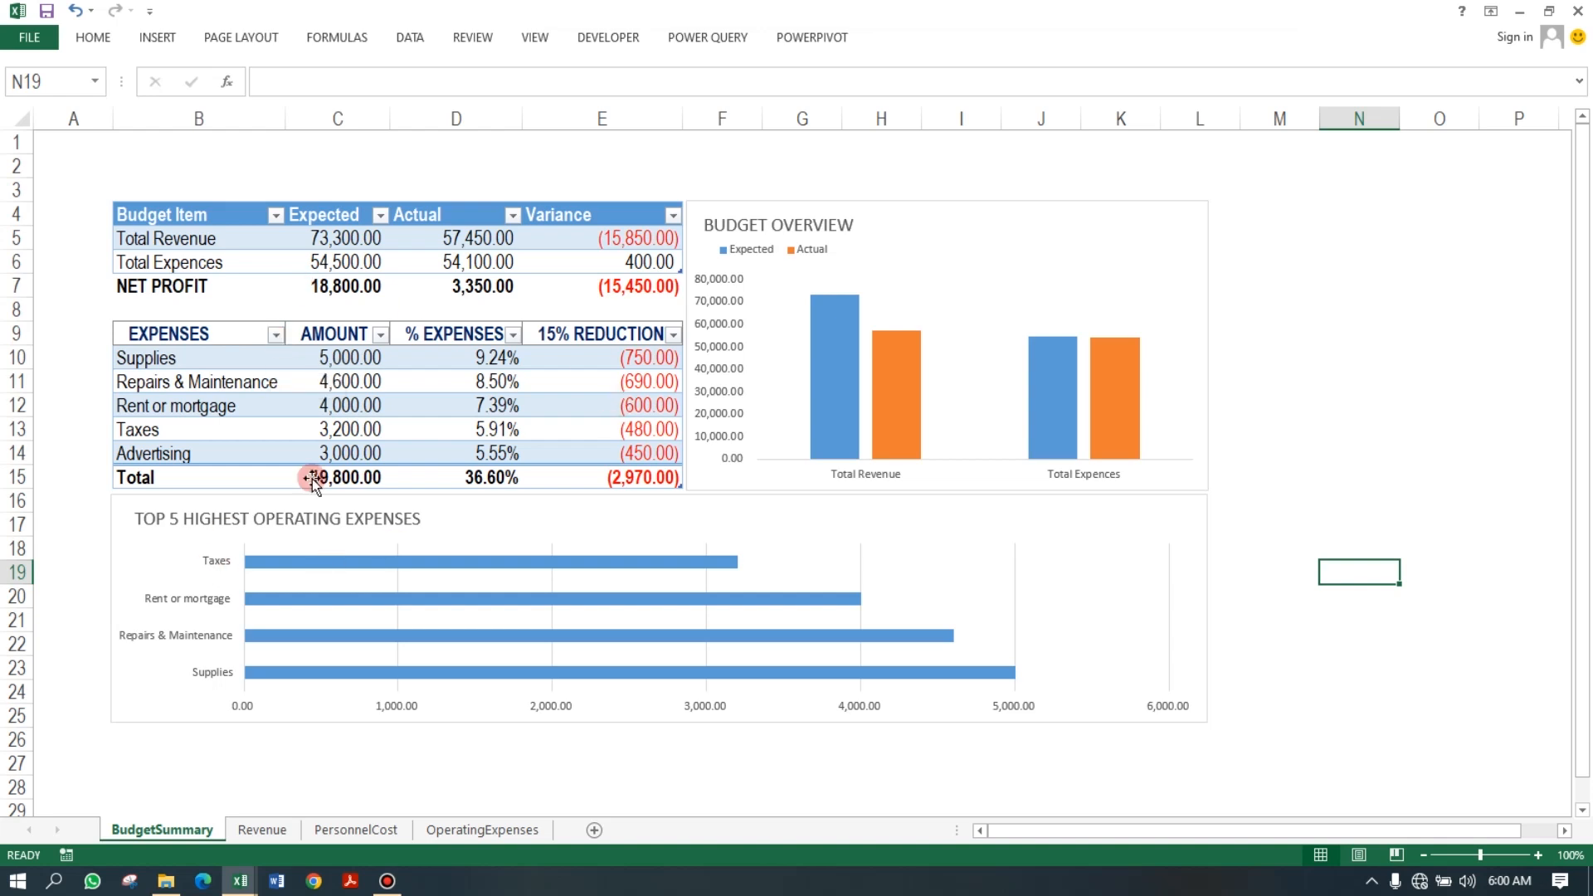
Enter the heading "STACK ACADEMY" in cell B1 of the BudgetSummary sheet.
left_click(200, 166)
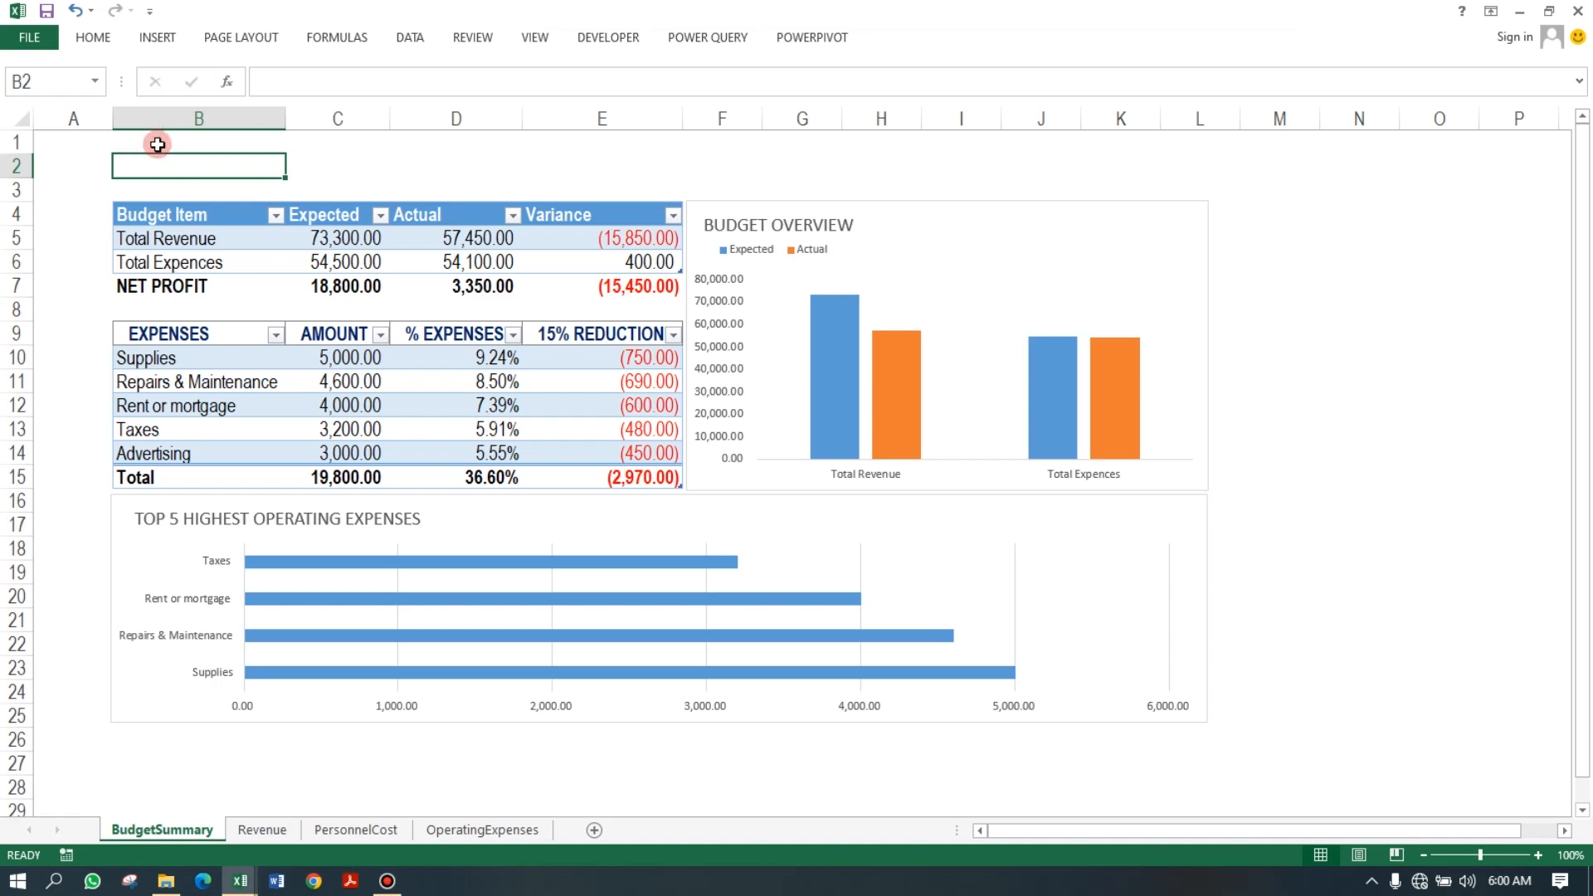
type("TA")
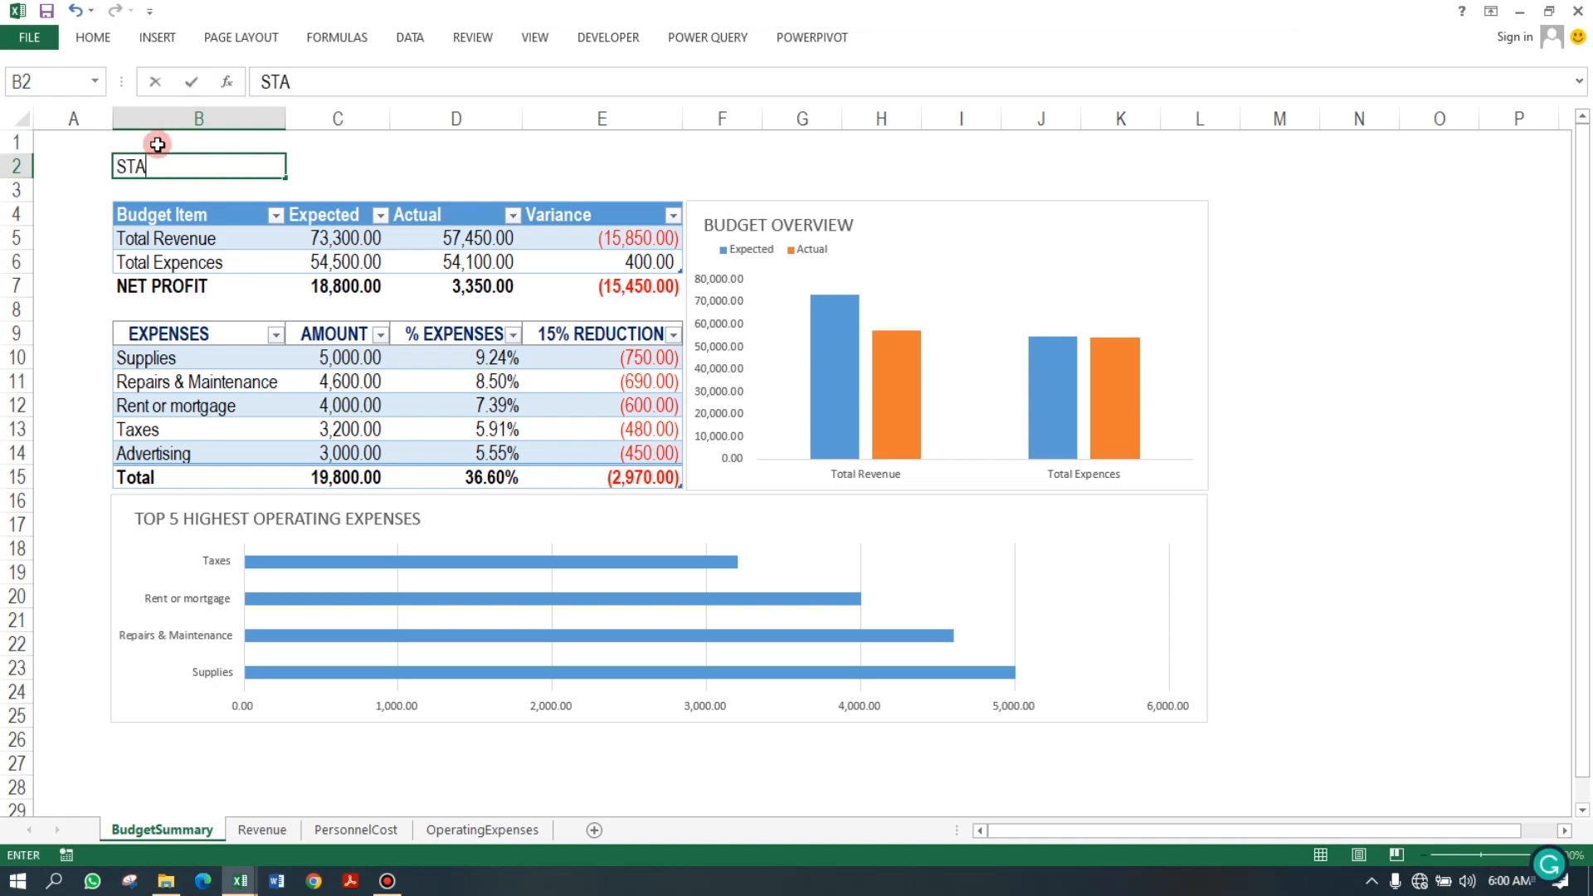
type("CK ACADEM")
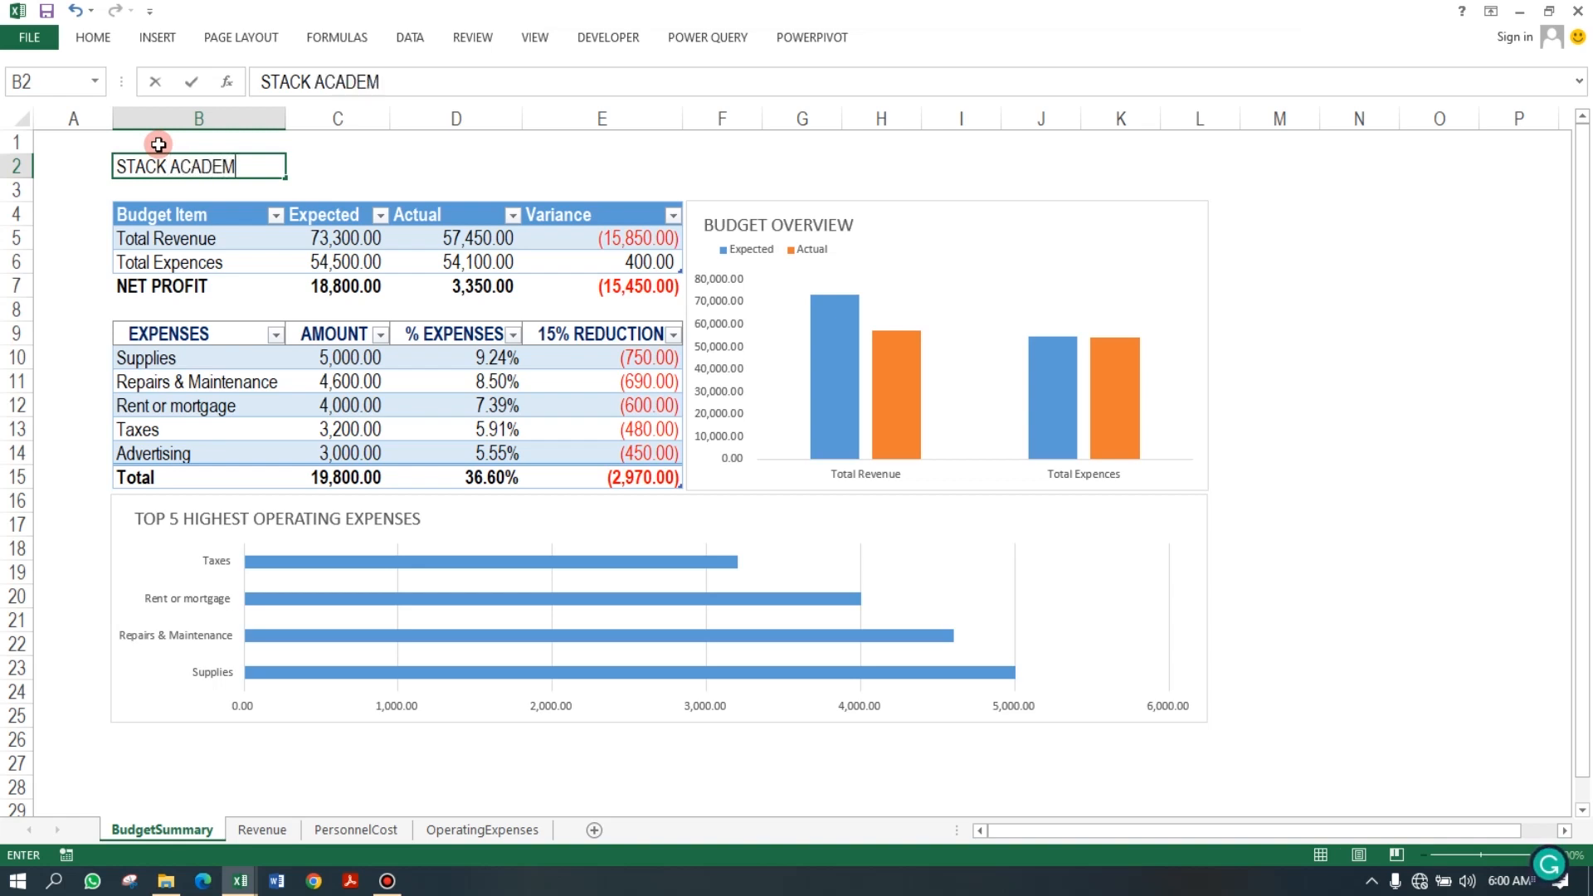
type("Y")
key("Return")
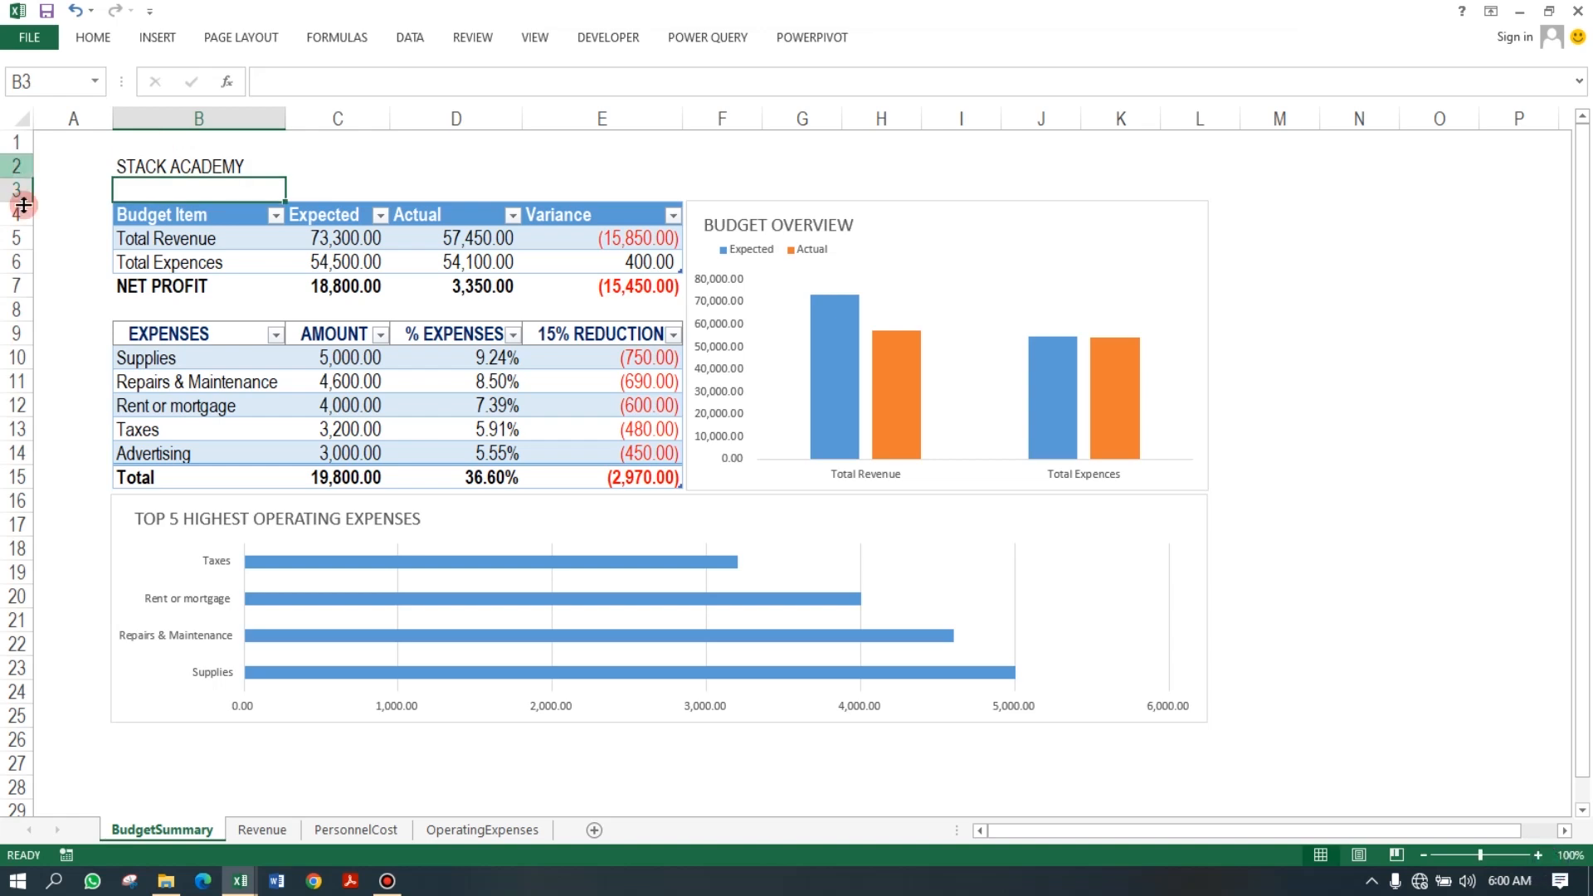
left_click(136, 163)
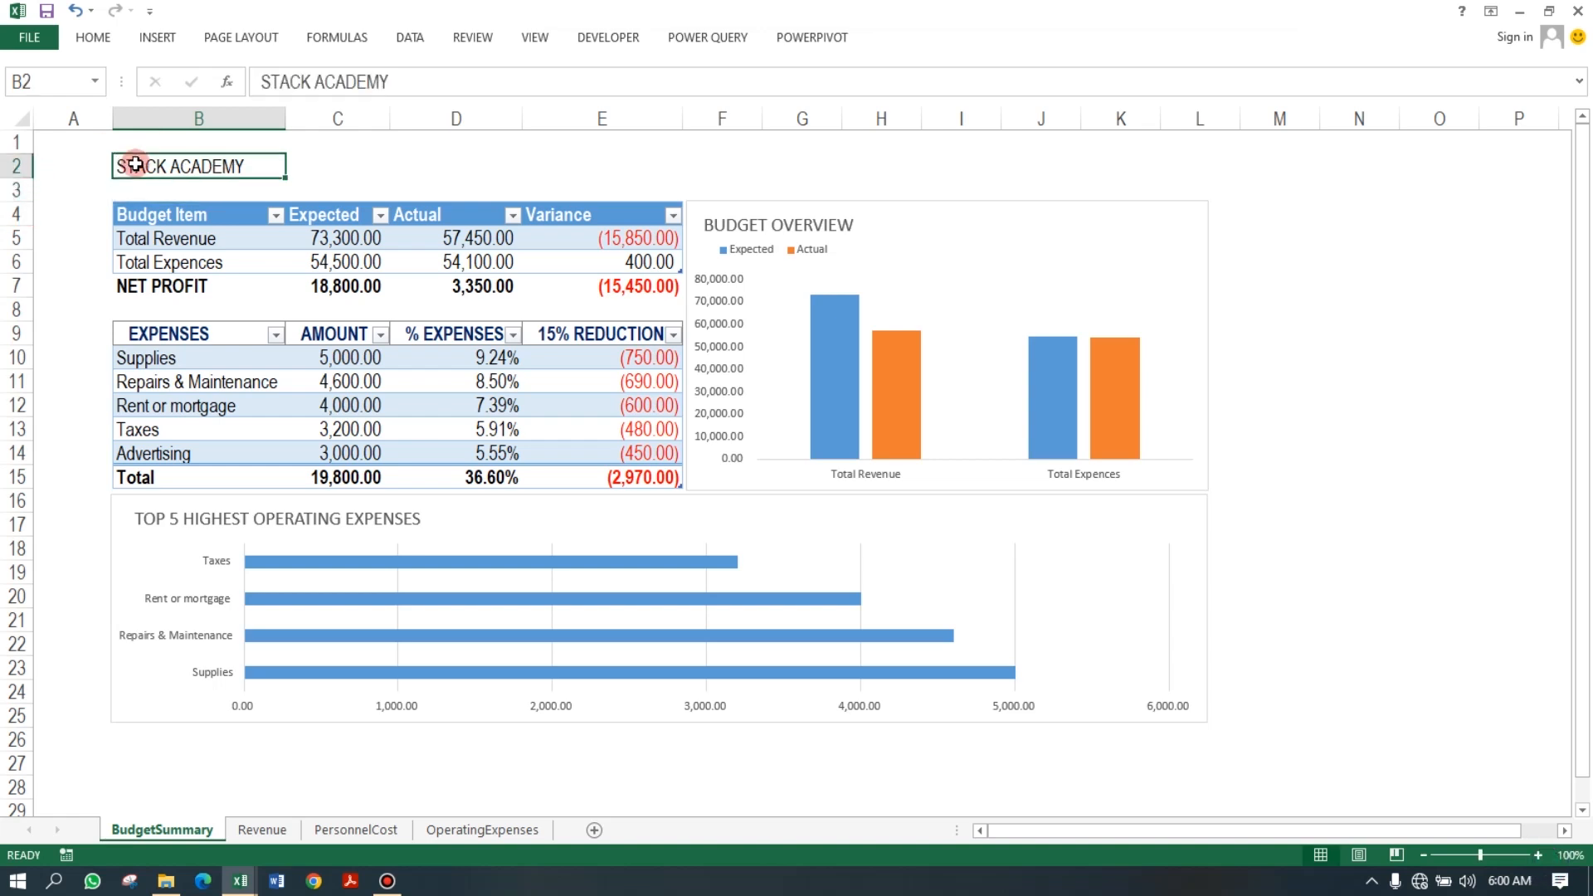
key("ctrl+c")
left_click(163, 137)
key("ctrl+v")
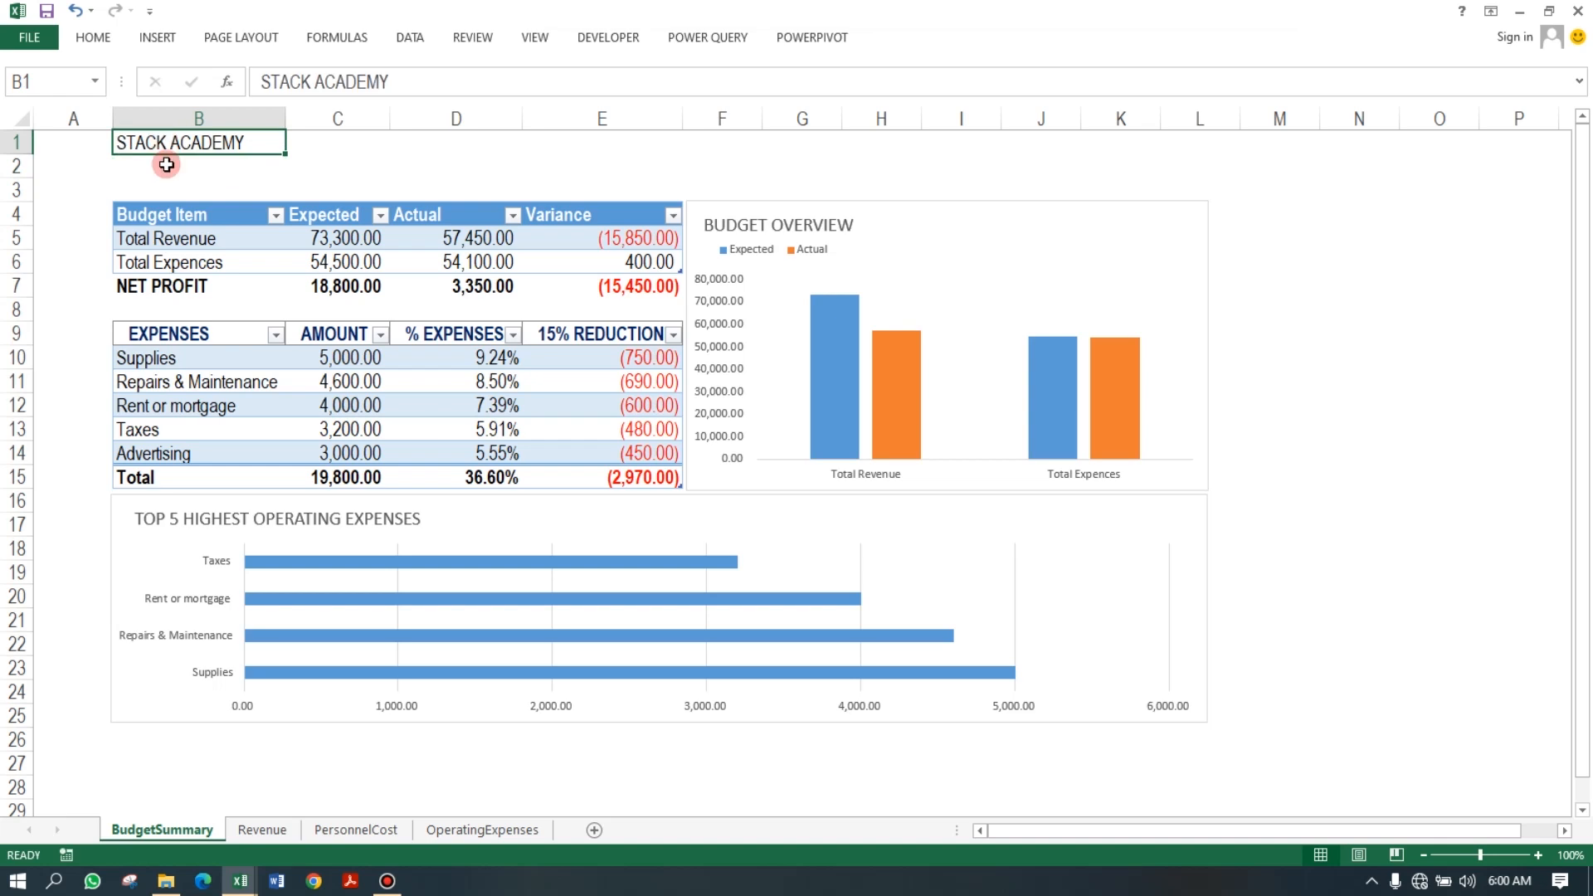
Insert a new row at row 2 below the heading.
left_click(166, 164)
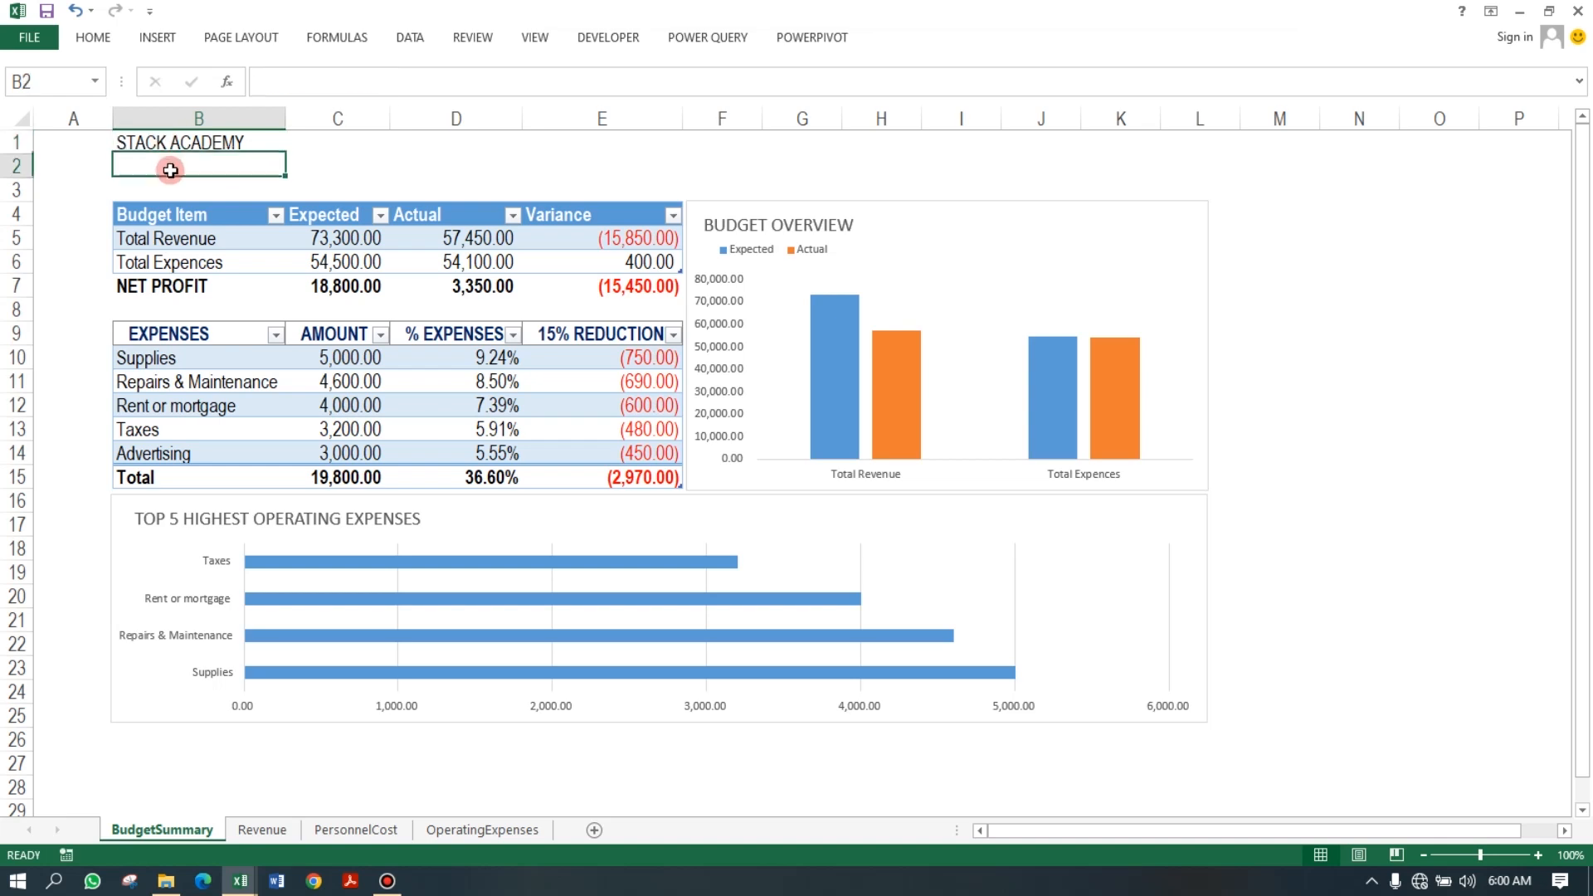
left_click(16, 166)
left_click(92, 38)
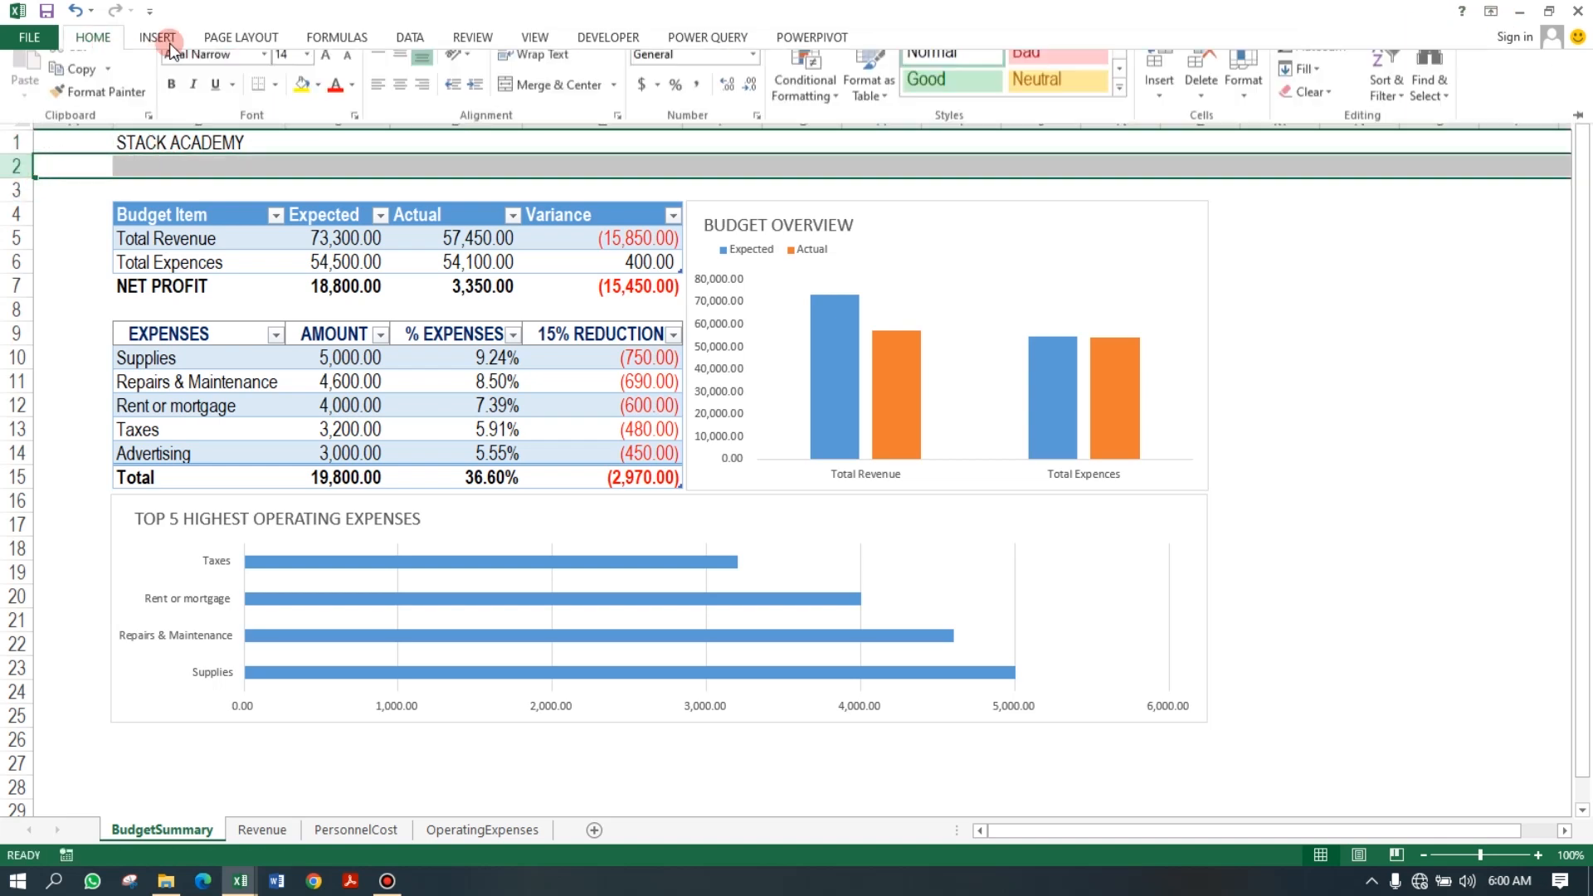
left_click(1160, 83)
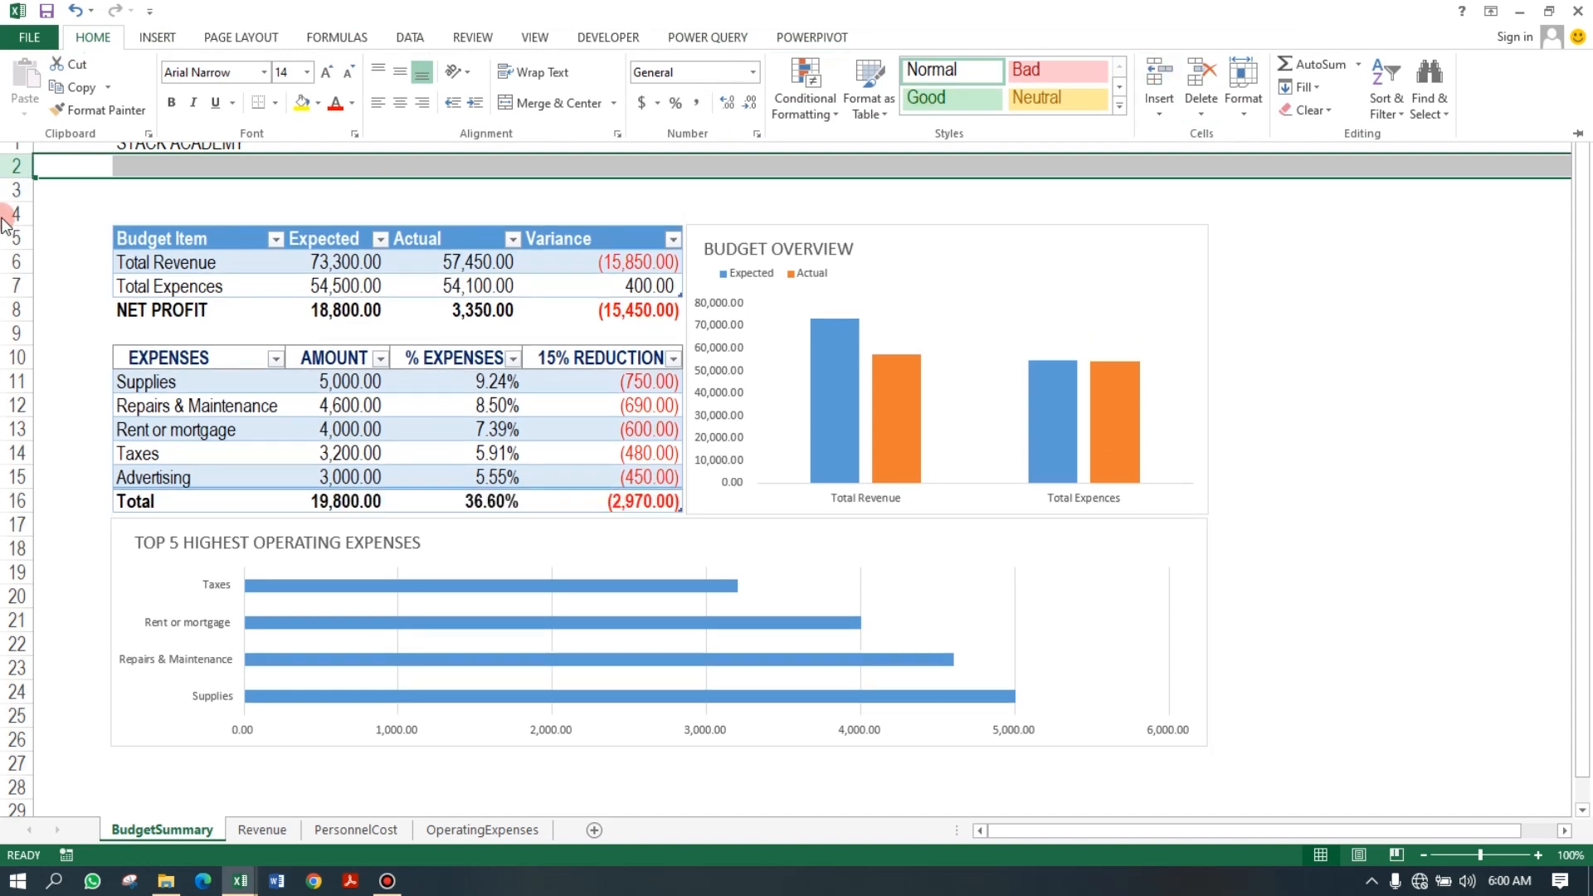
Enter the subtitle "AUTOMATED MONTHLY BUDGET OVERVIEW" in cell B3.
left_click(161, 185)
type("AUTOM")
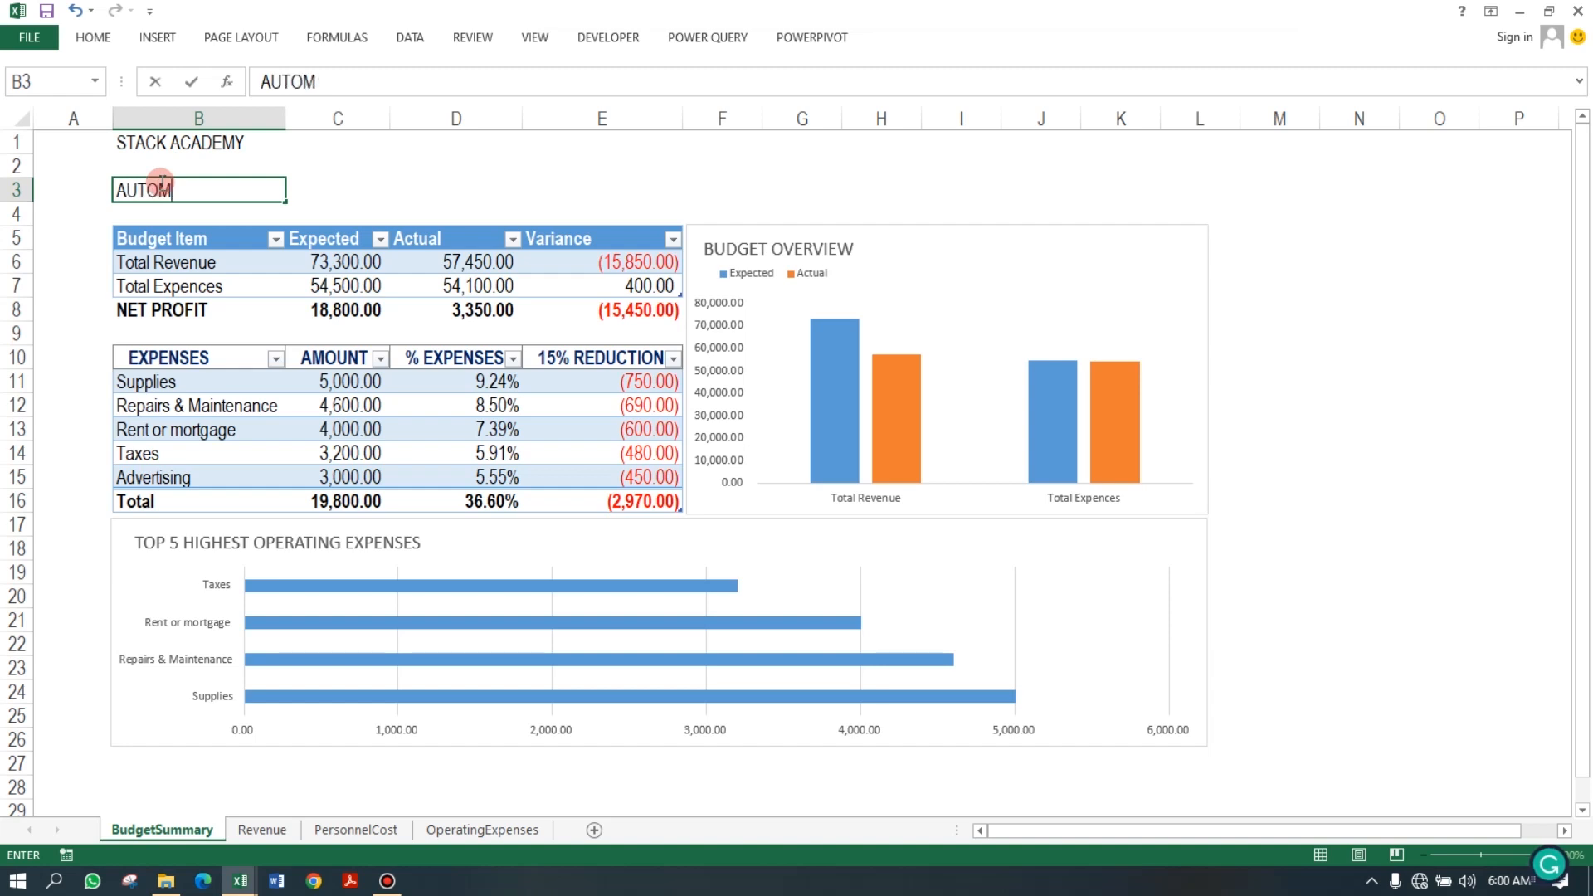
type("ATED MONLTH")
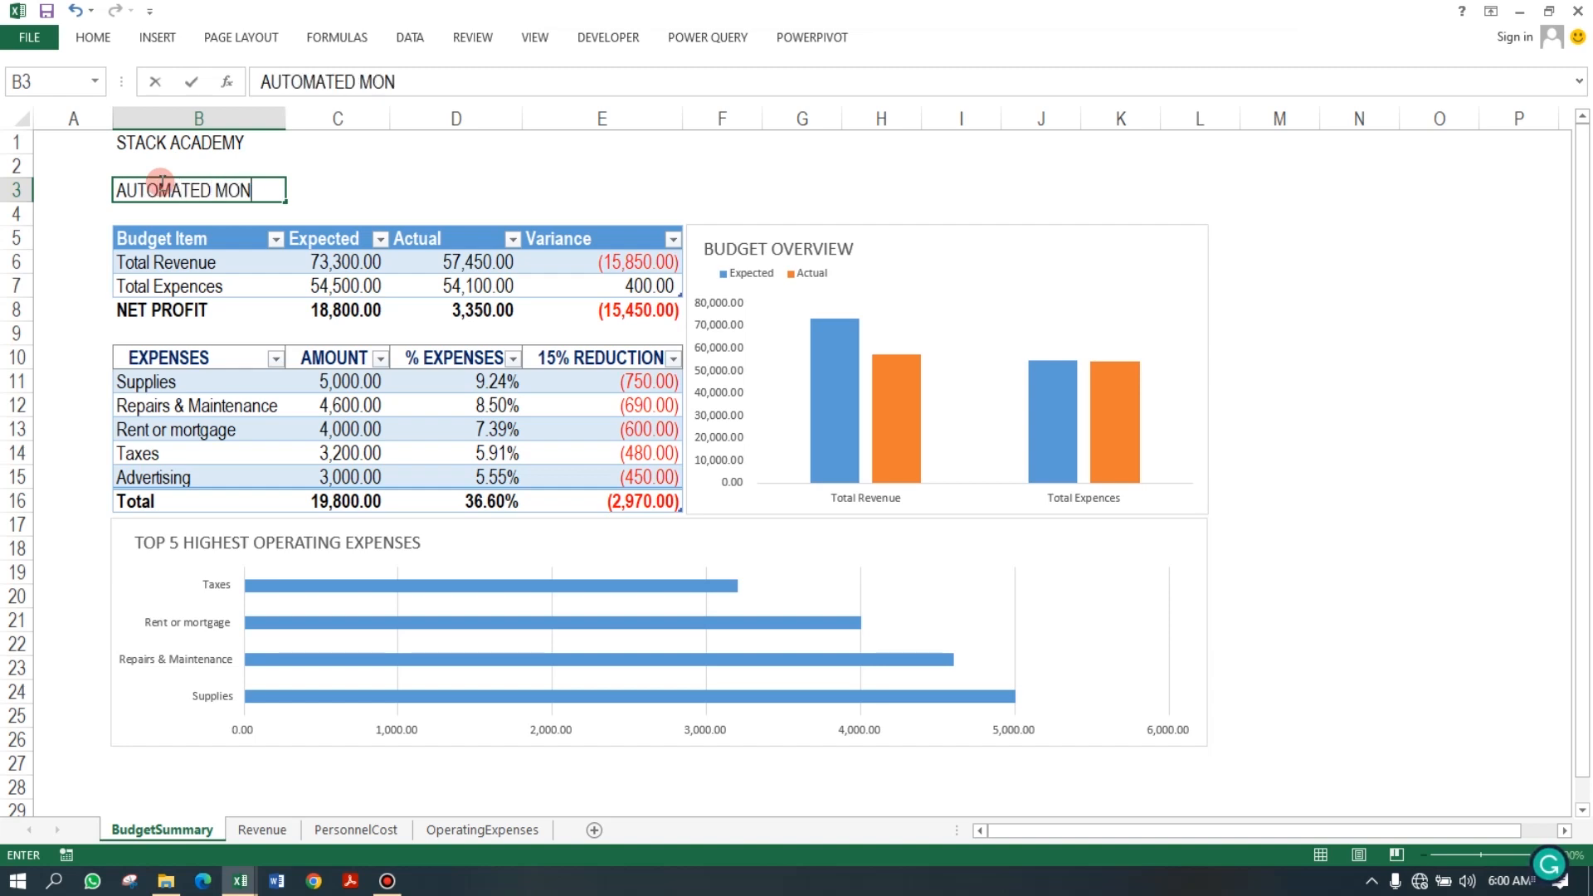
key("BackSpace")
key("BackSpace")
key("BackSpace")
type("THLY BUDGE")
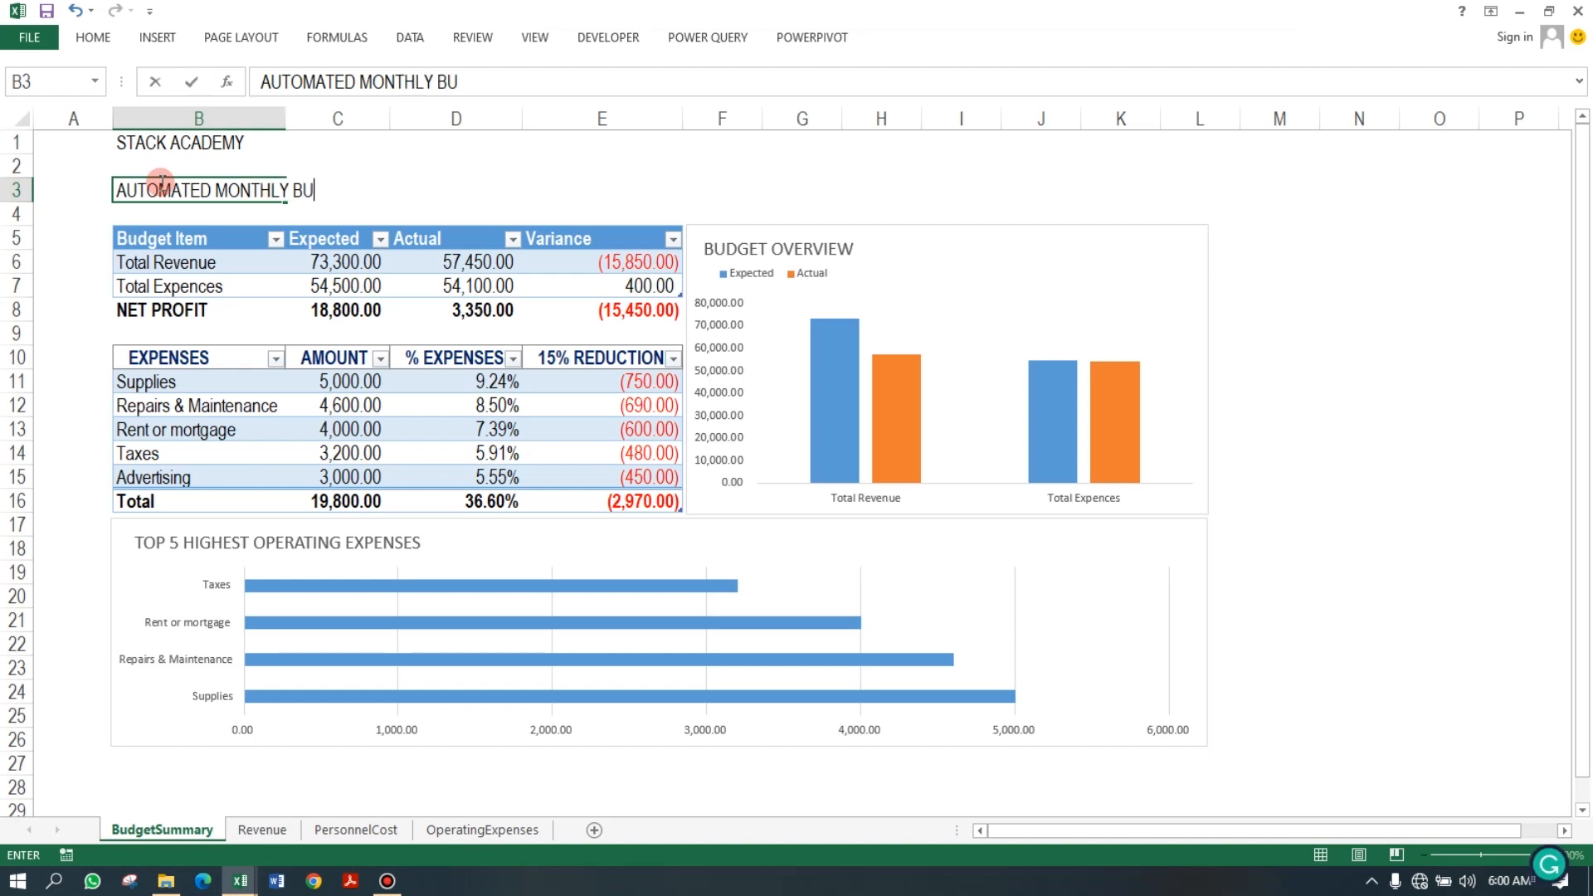
key("BackSpace")
type("GET OVERVIEW")
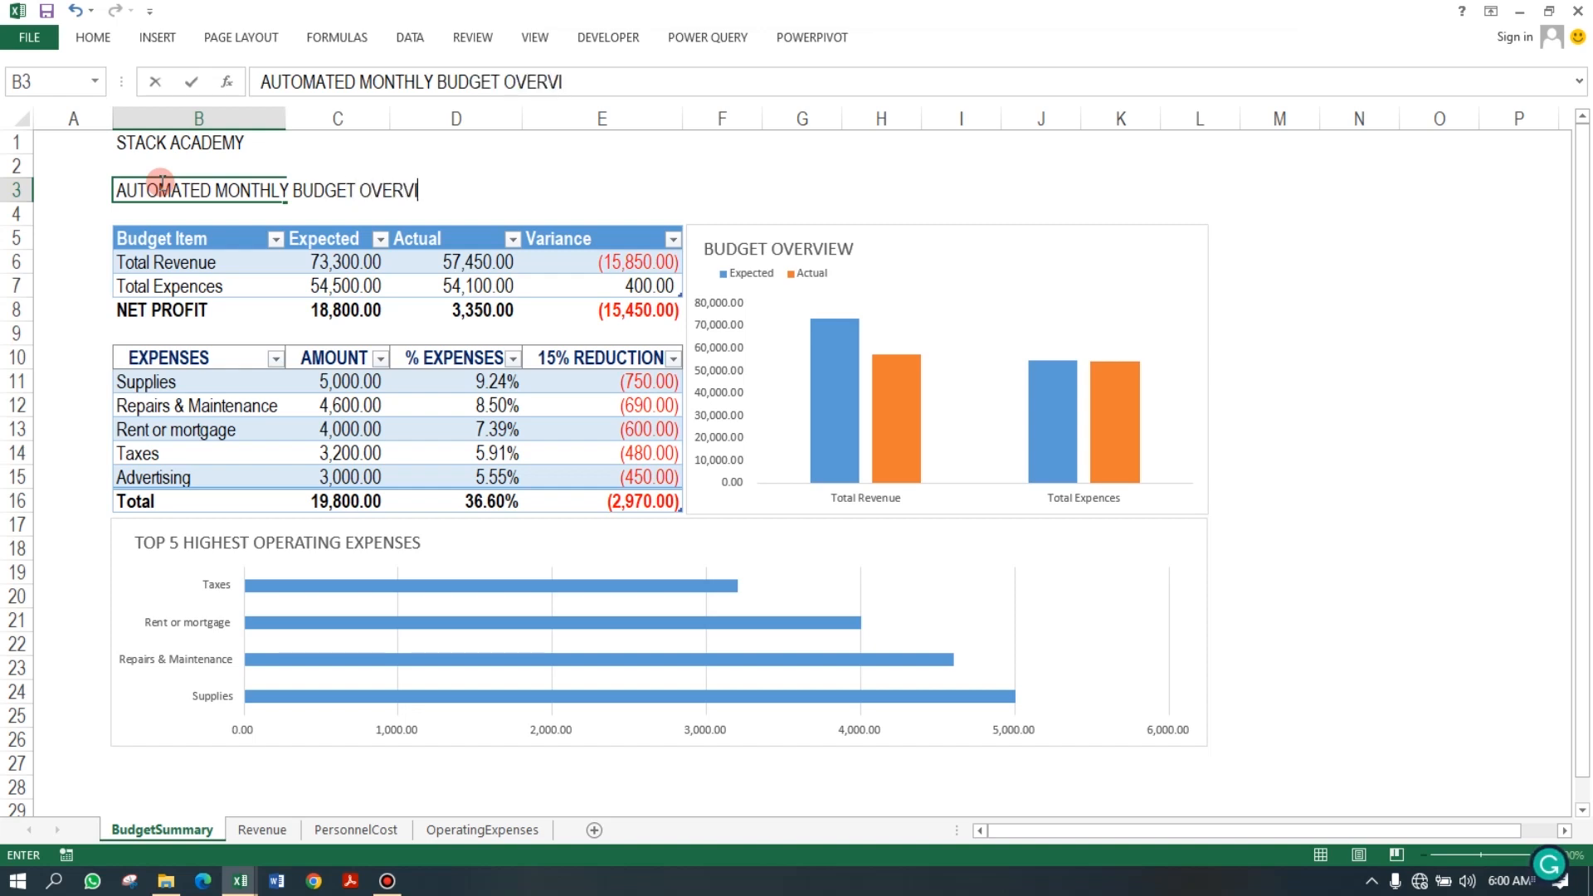
key("BackSpace")
key("BackSpace")
type("EW")
key("Return")
Make the "STACK ACADEMY" heading and the subtitle bold.
left_click_drag(133, 143, 145, 166)
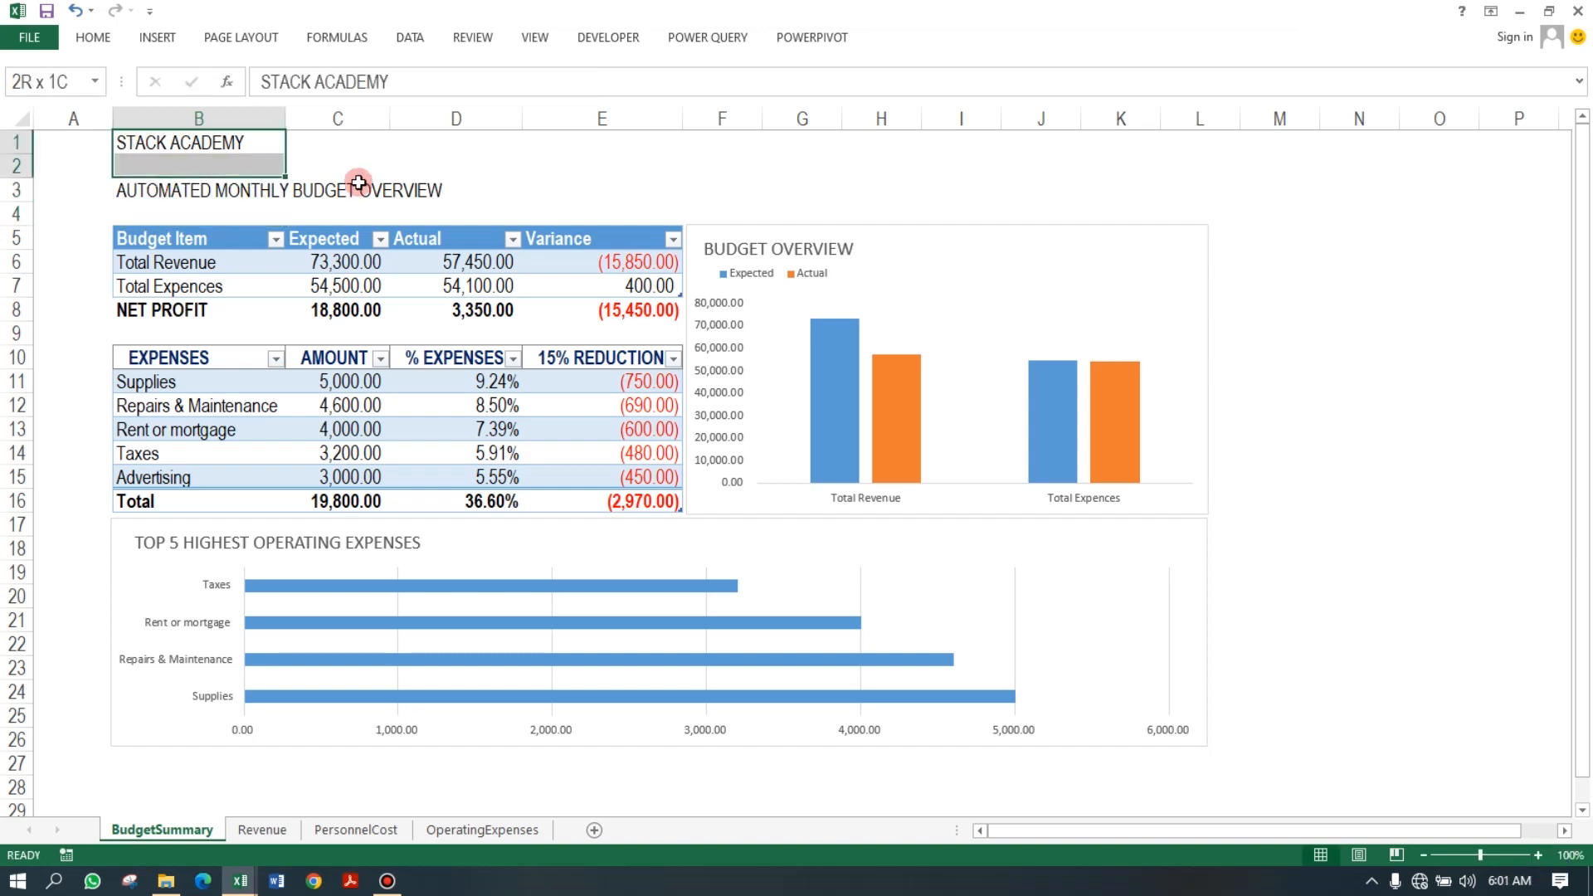
left_click(432, 189)
left_click_drag(134, 142, 453, 181)
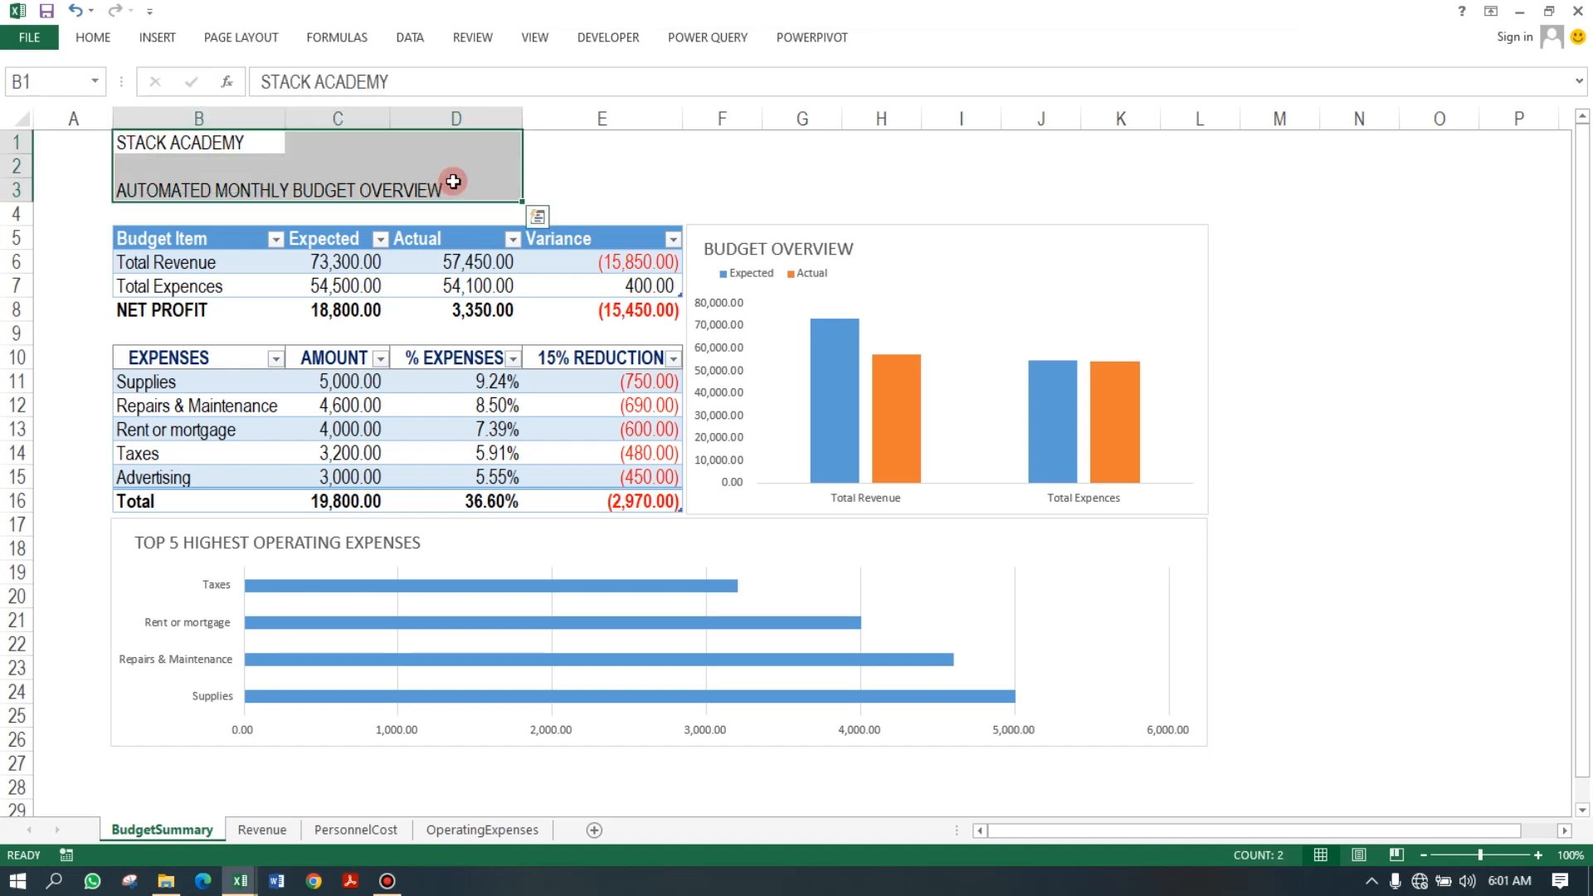
key("ctrl+b")
Select the whole BudgetSummary sheet and give it a light green fill colour.
left_click(620, 207)
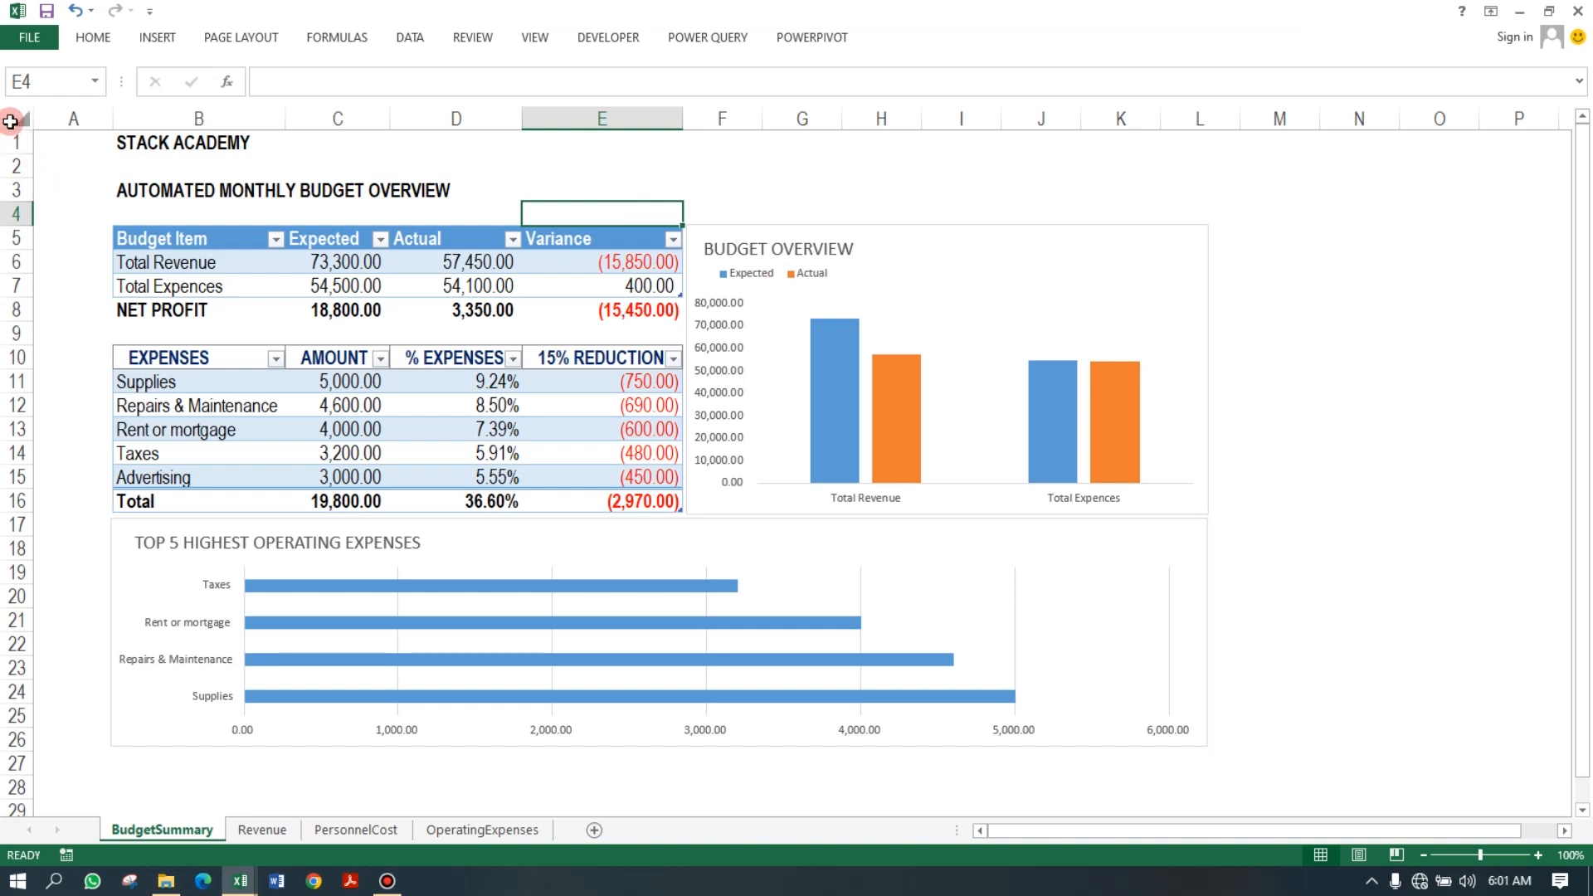
left_click(14, 117)
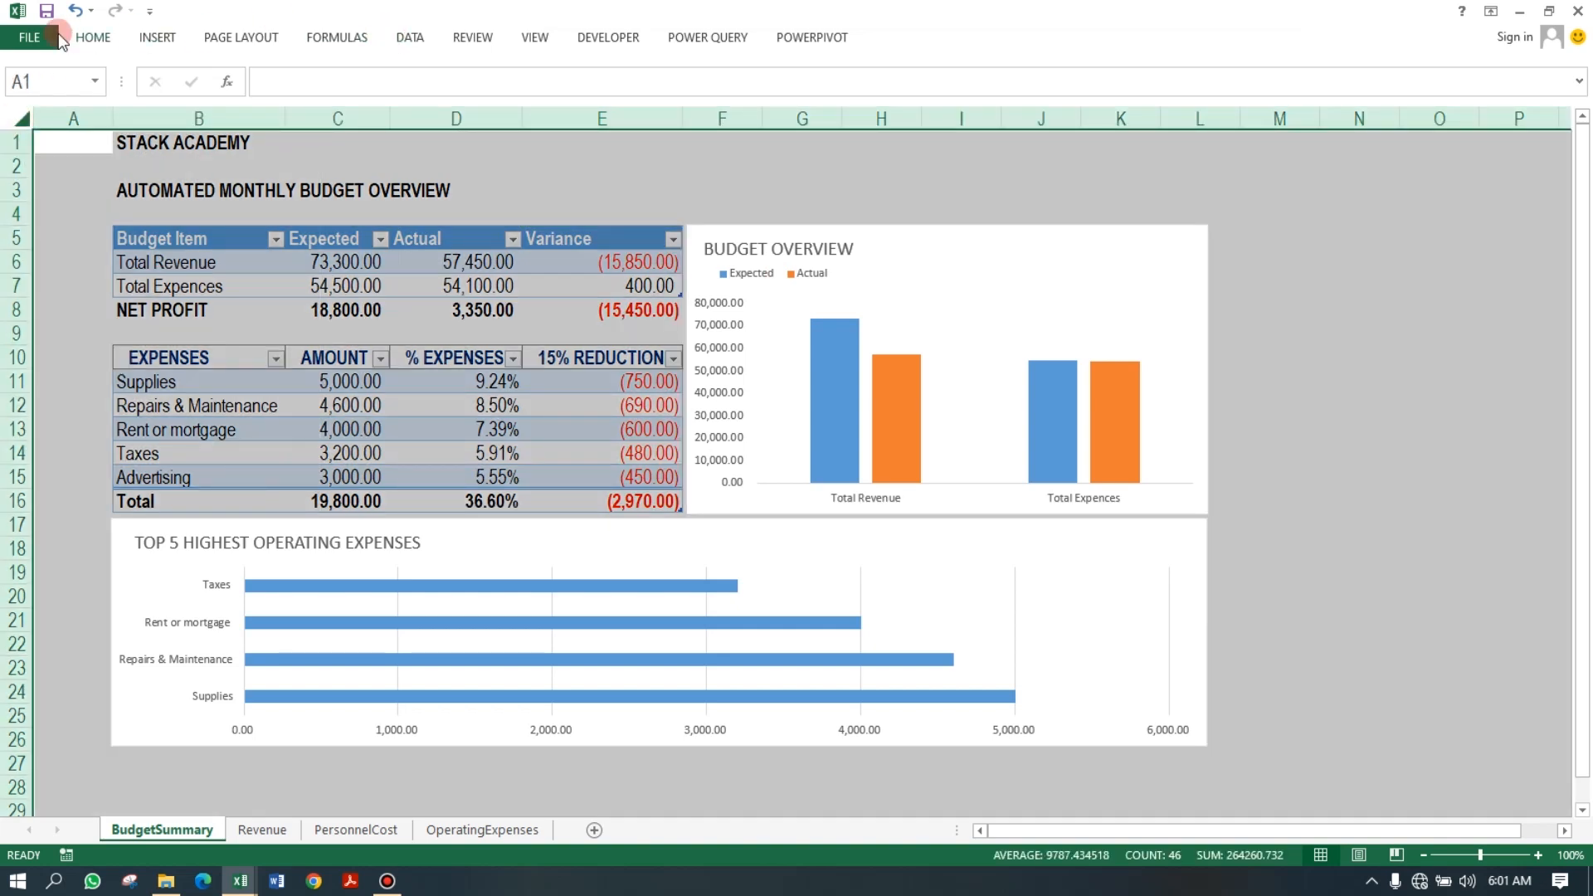
left_click(93, 38)
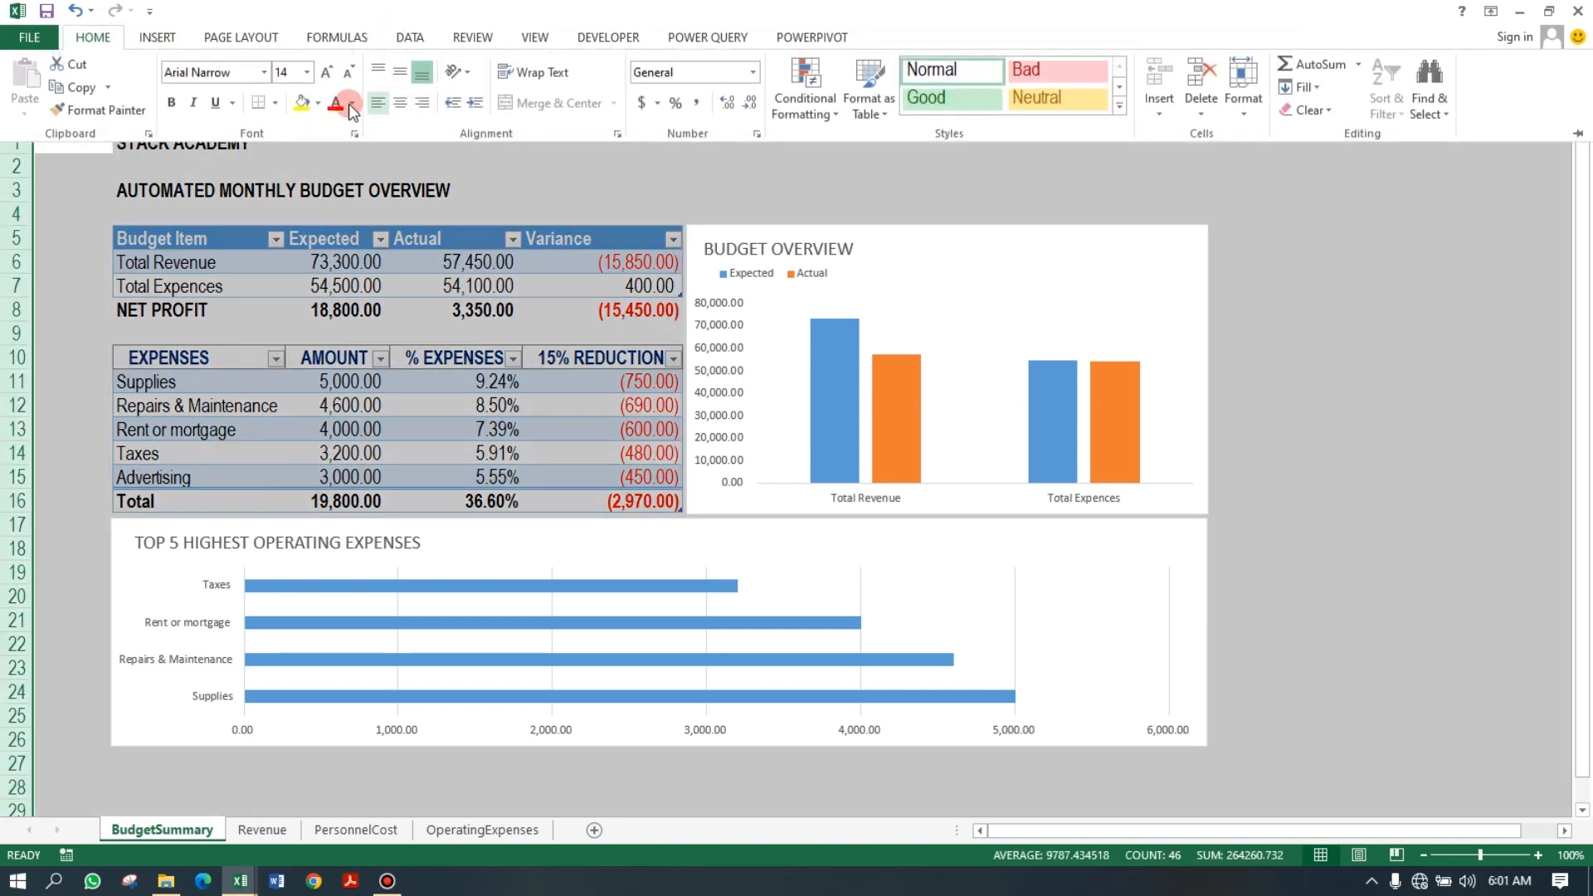
left_click(318, 103)
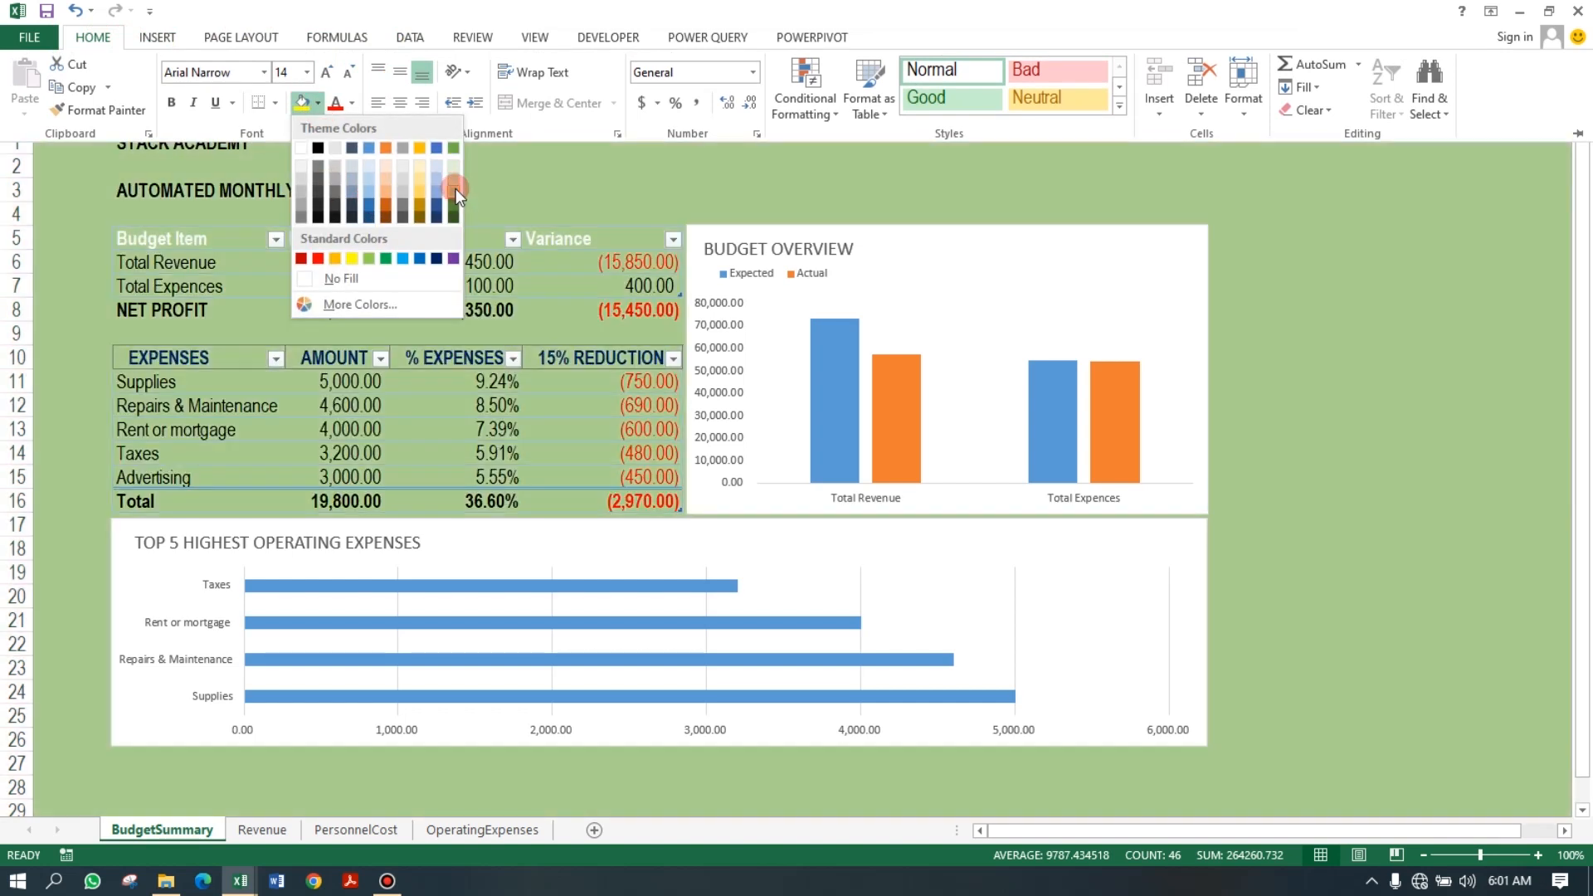
left_click(456, 187)
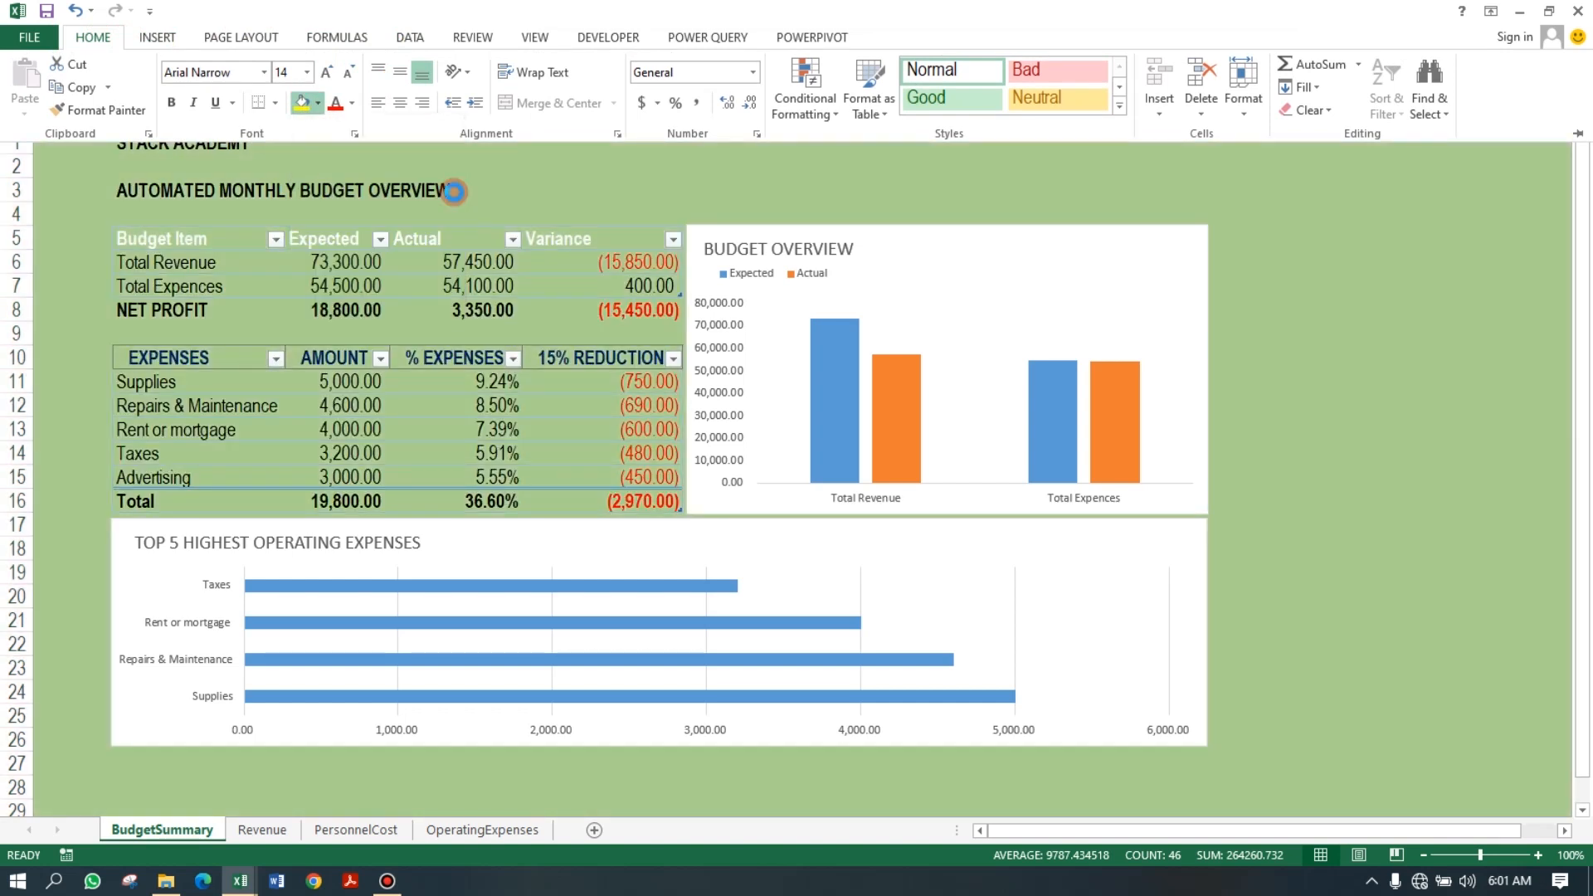
left_click(1234, 220)
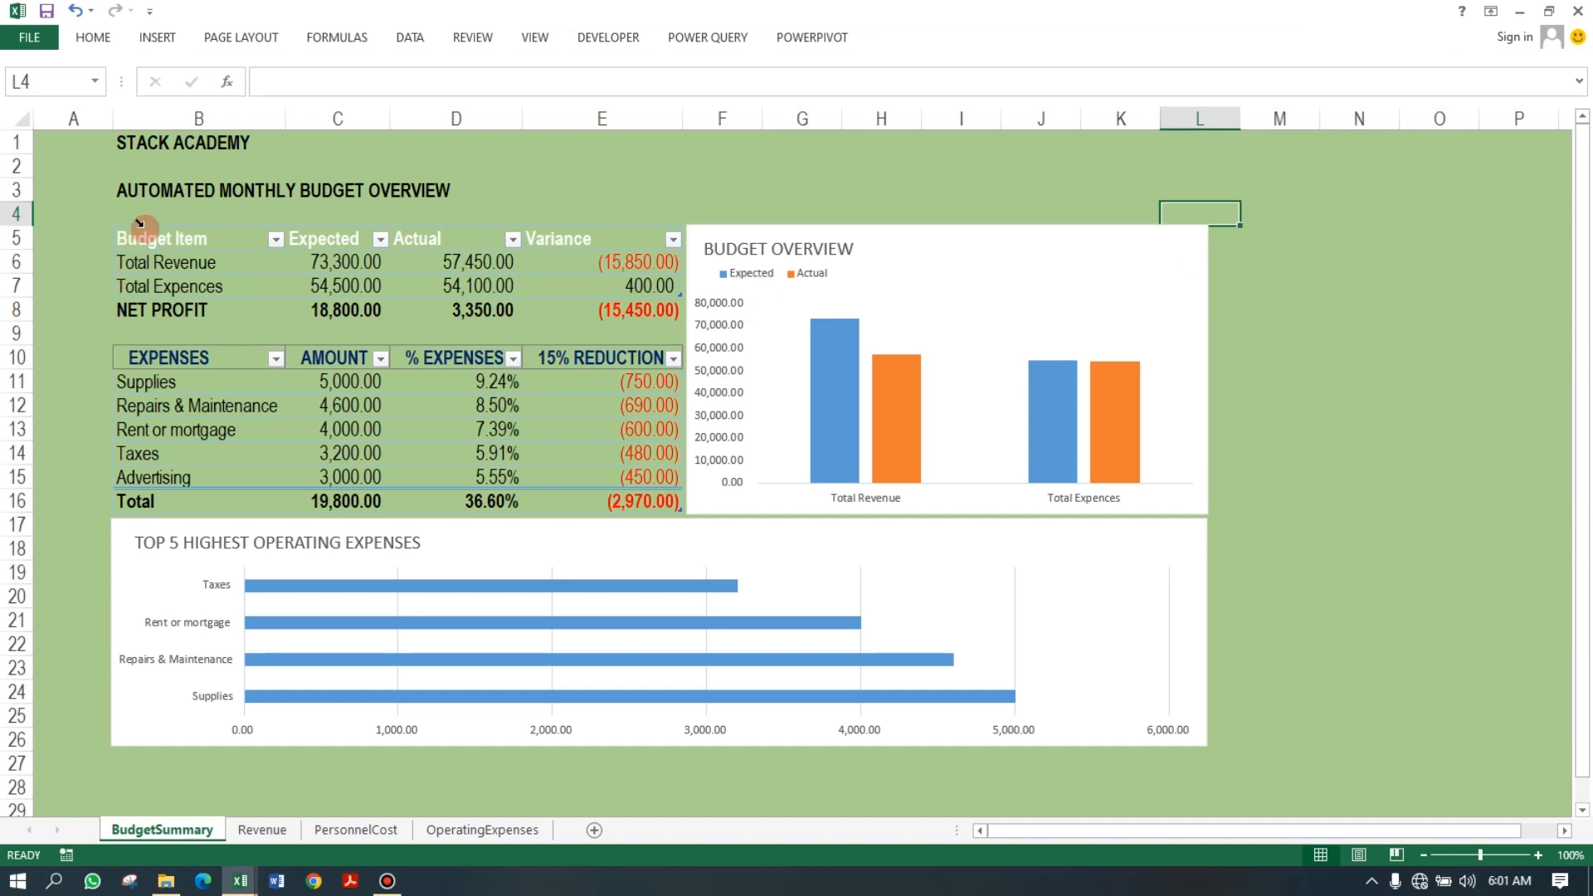
Give both summary tables a light blue background fill through Format Cells.
left_click_drag(141, 239, 155, 498)
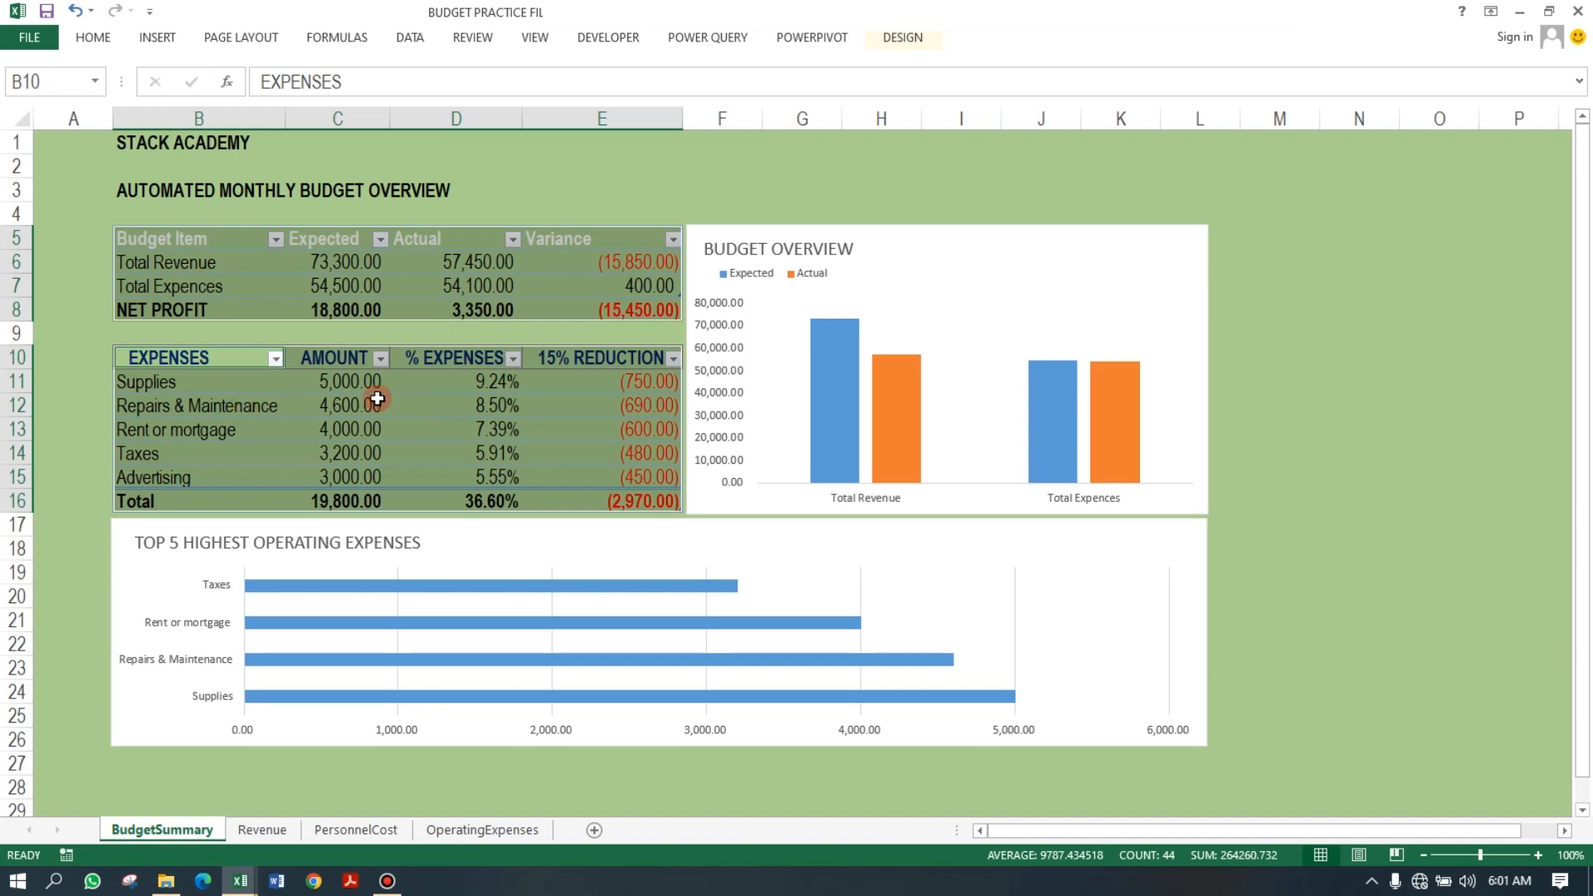
right_click(466, 422)
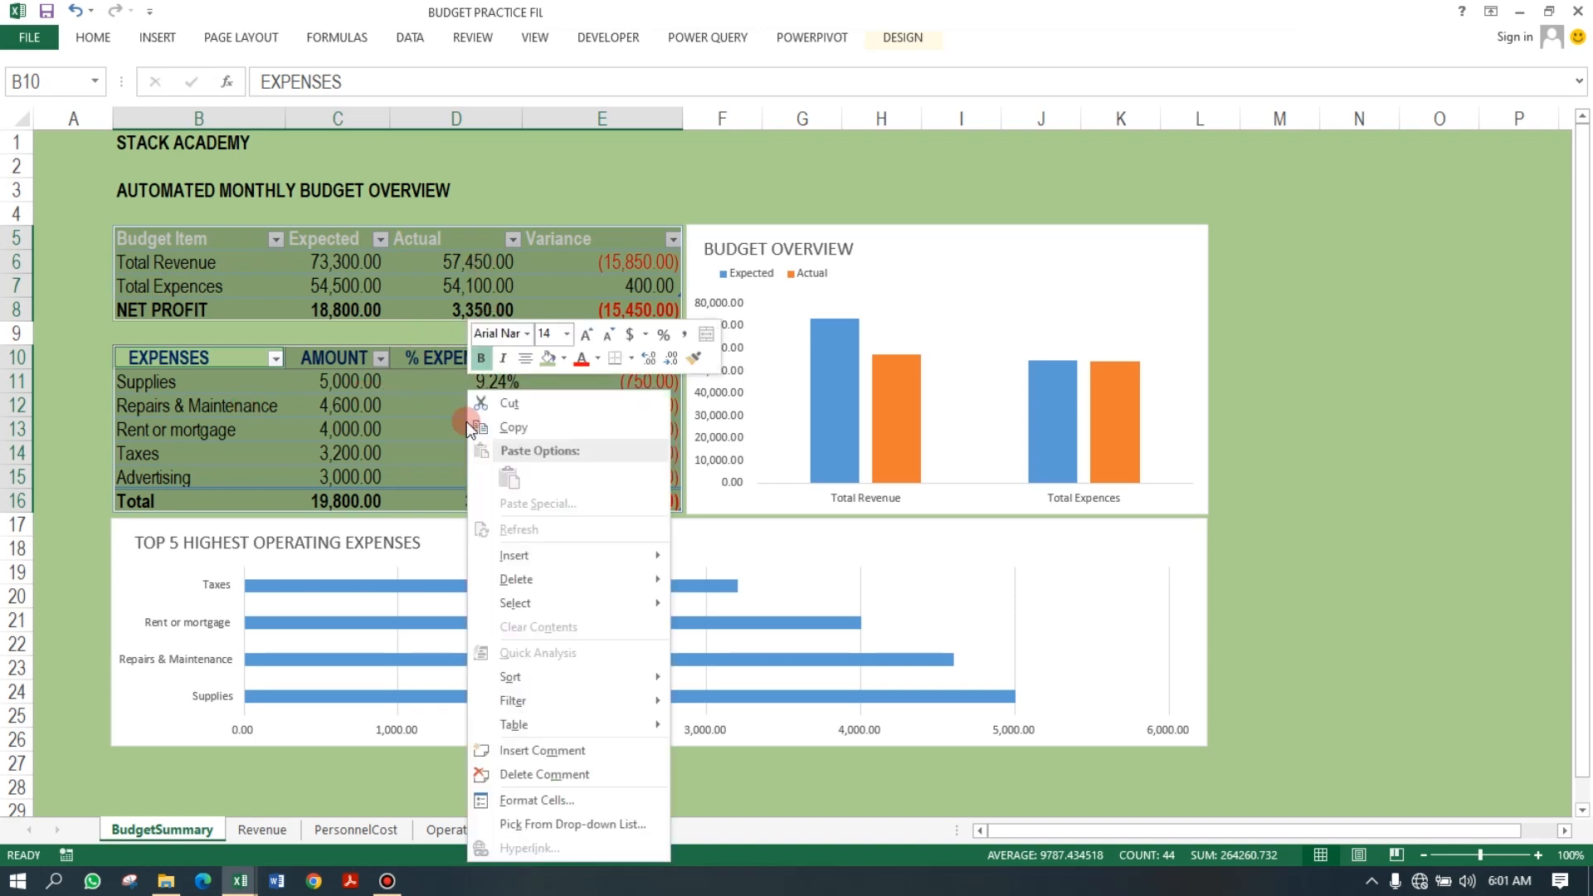
left_click(546, 799)
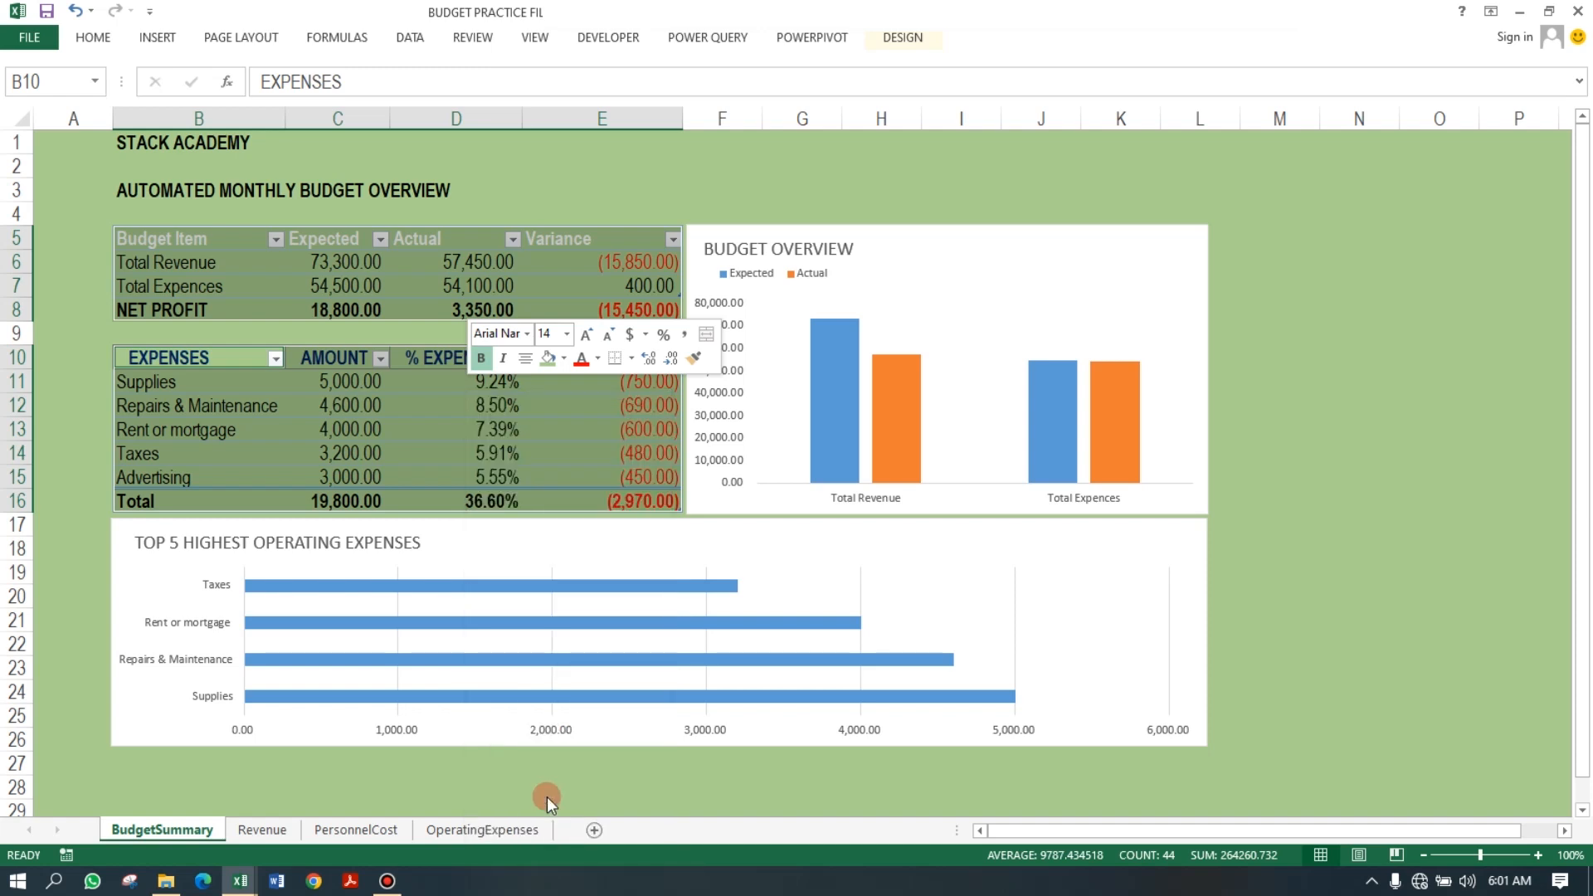
left_click_drag(476, 423, 732, 177)
left_click(805, 203)
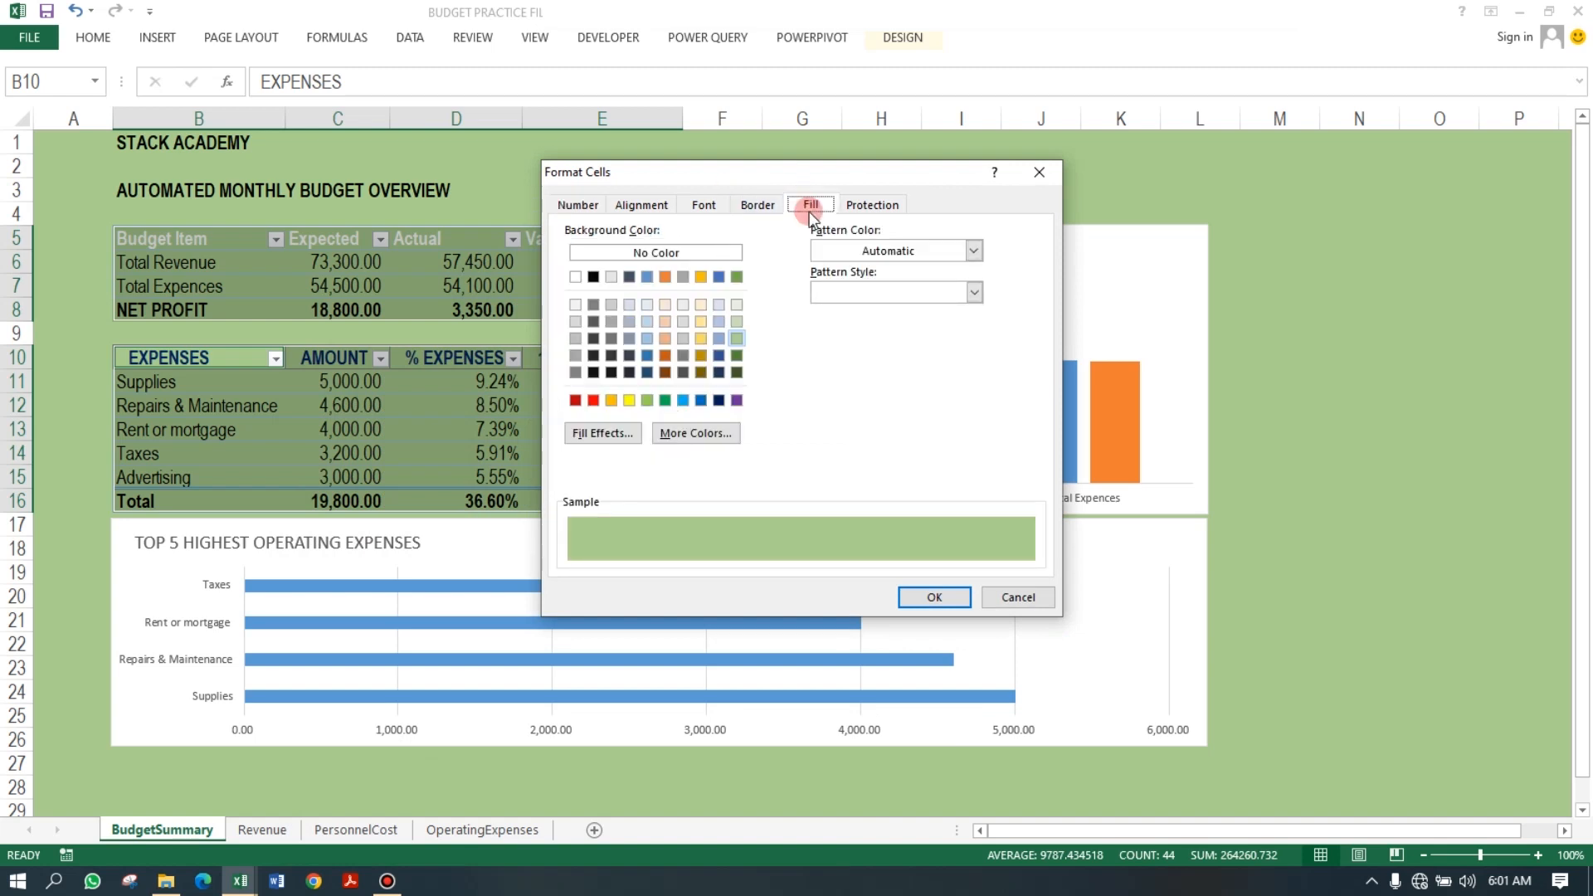
left_click(648, 323)
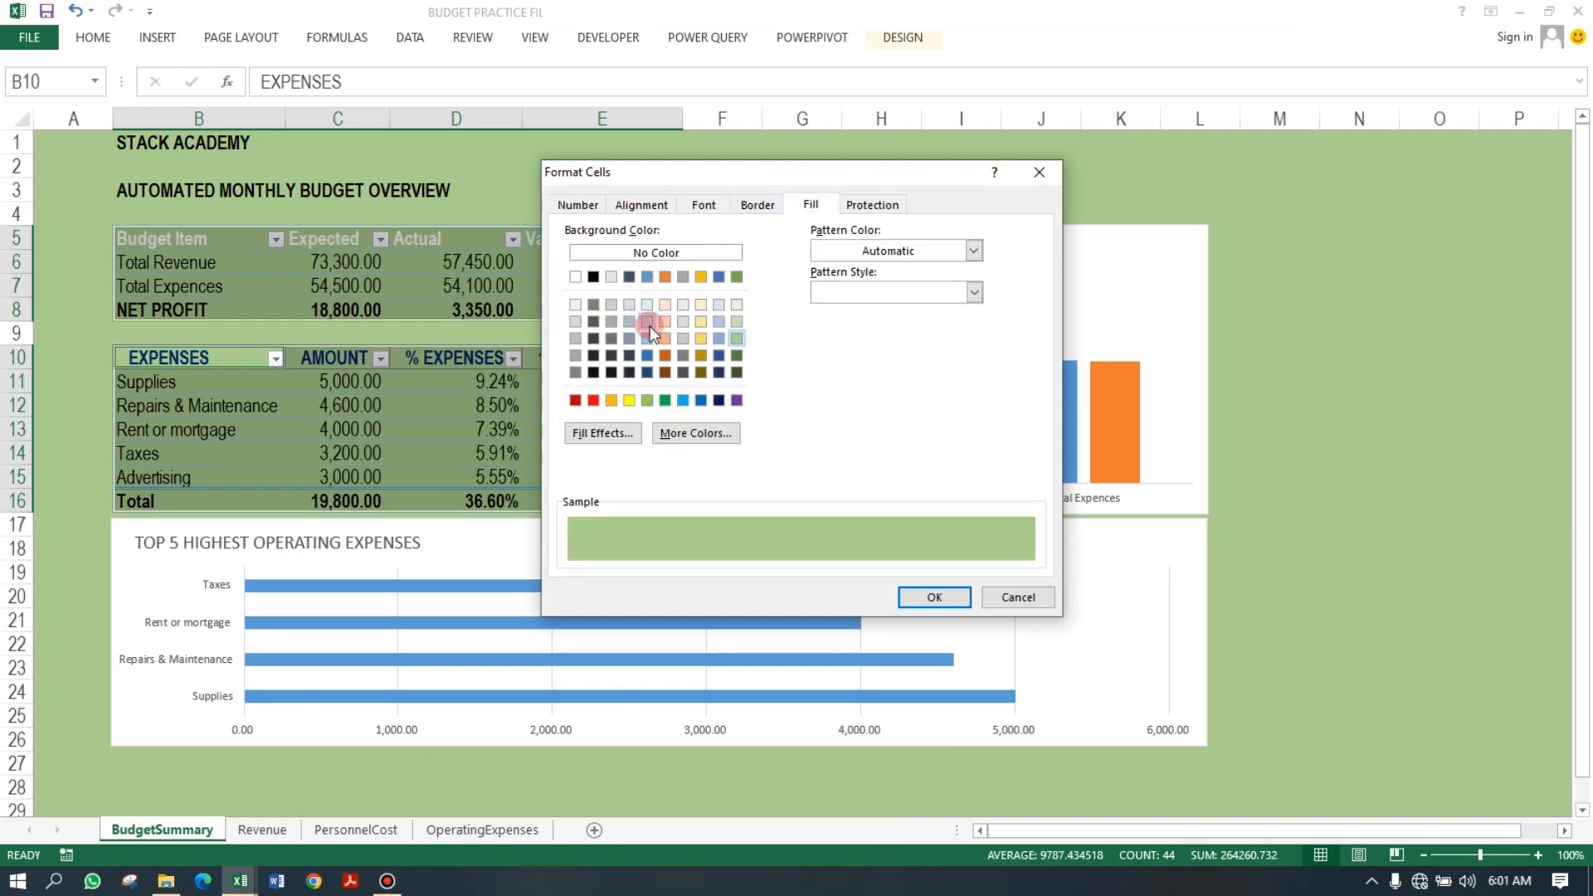
left_click(933, 594)
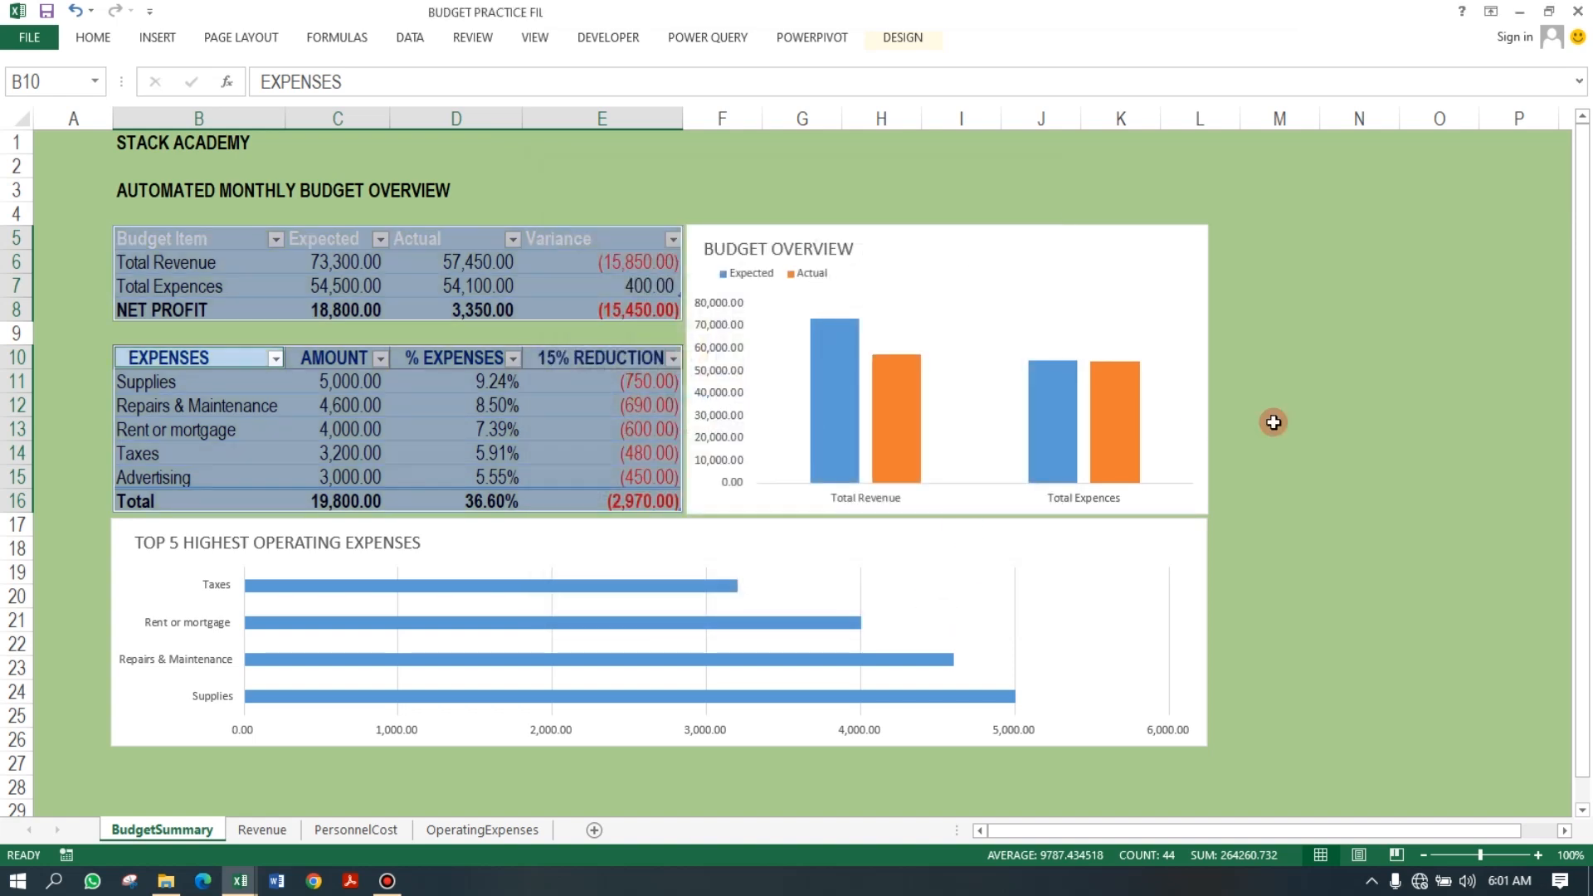
Change both tables' background fill to a pale green through Format Cells.
right_click(320, 254)
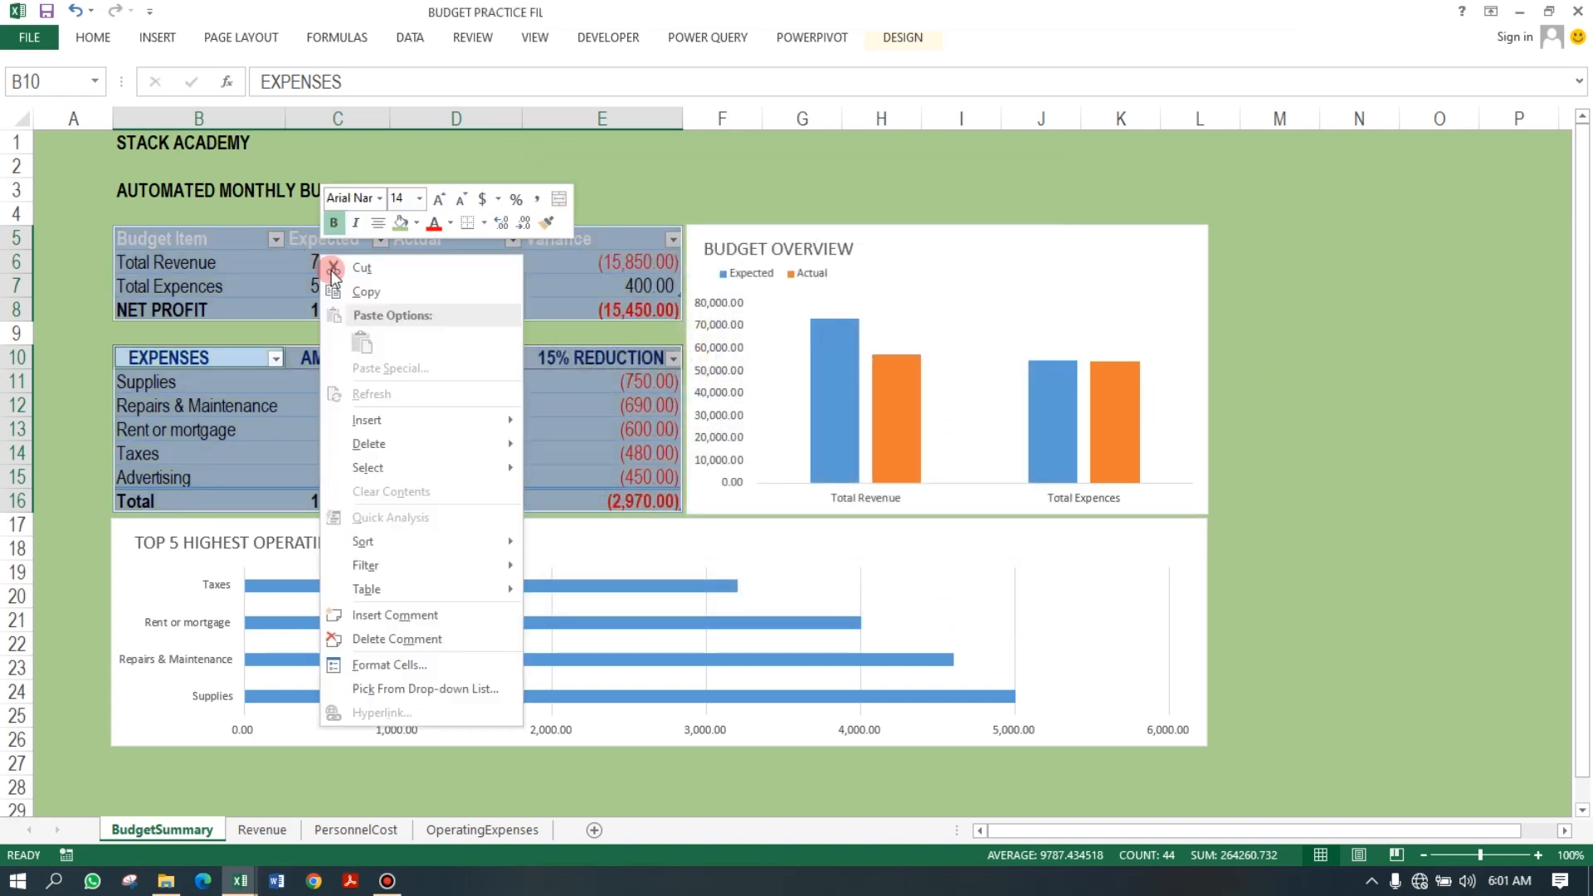
left_click(377, 664)
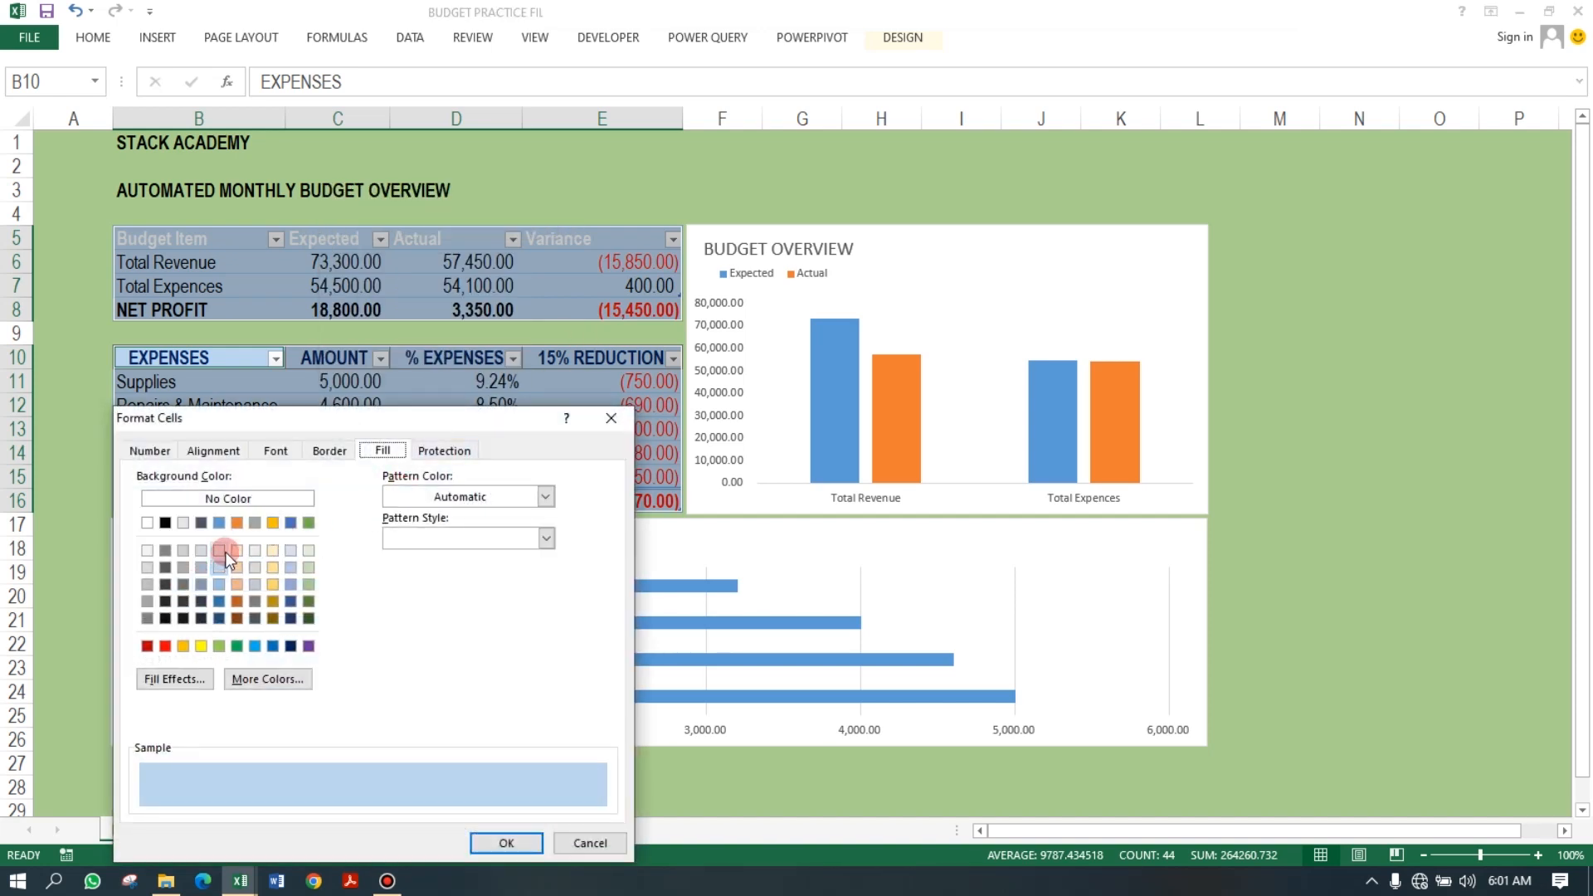
left_click(308, 552)
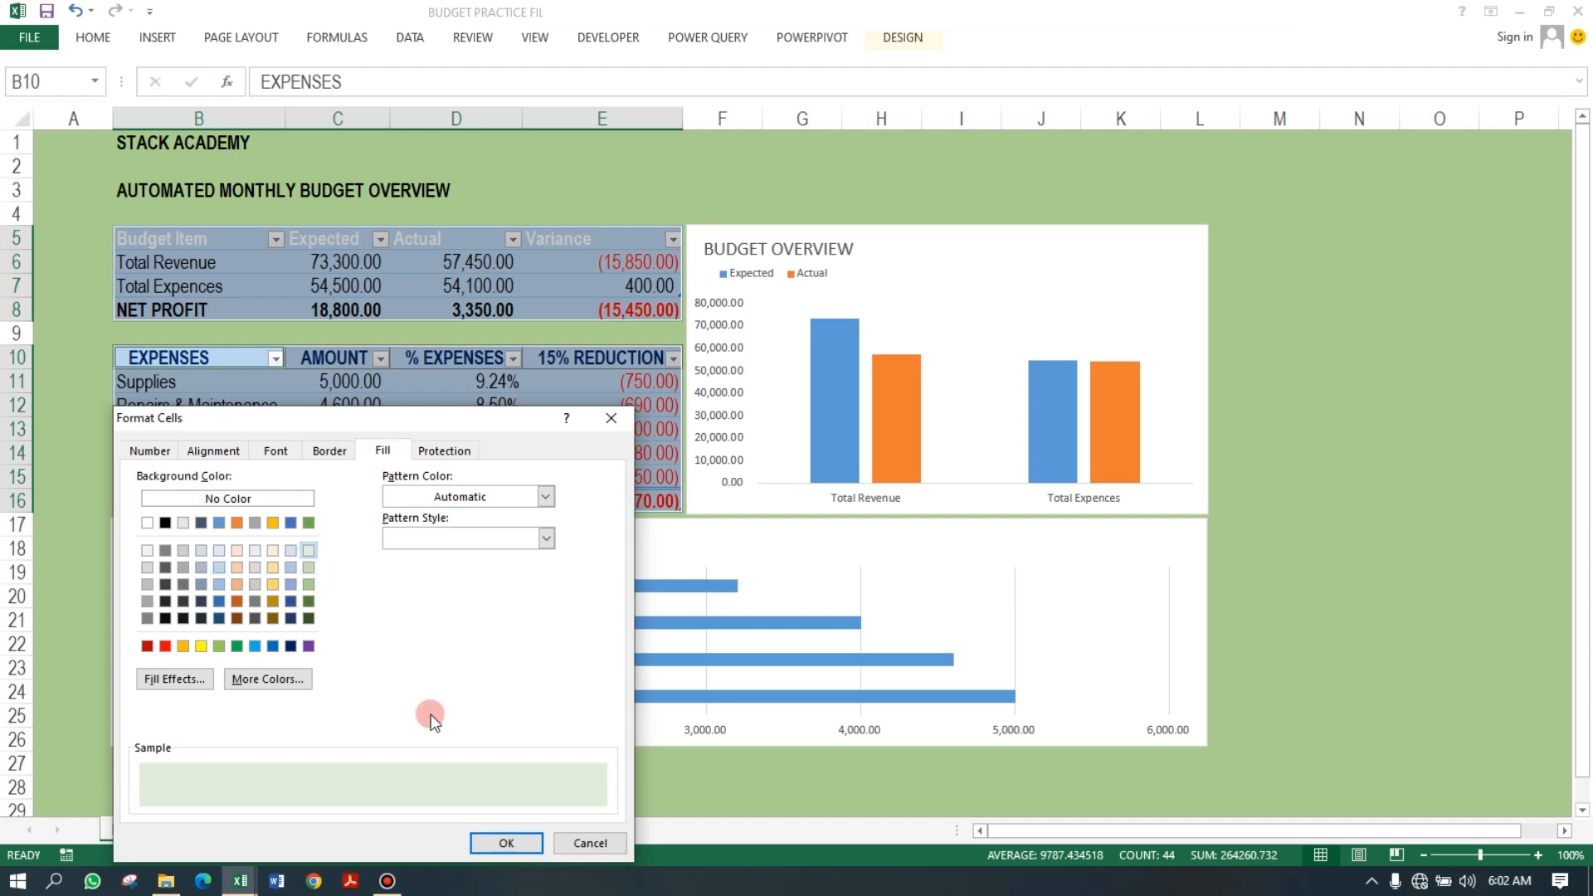
left_click(508, 842)
left_click(502, 406)
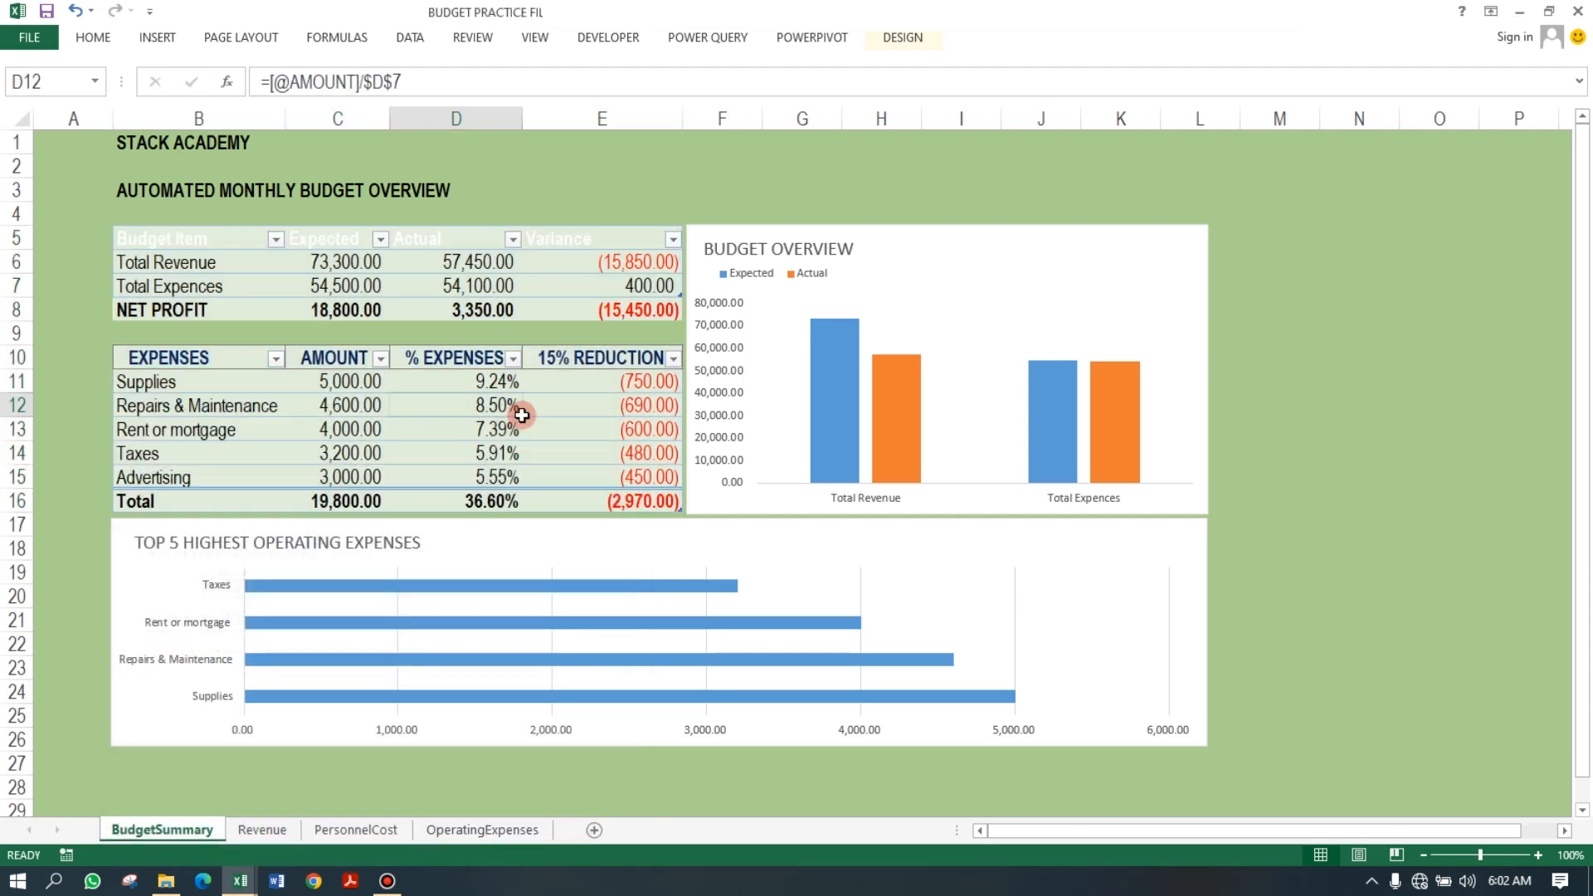
Set the Budget Item header row's font colour to Automatic.
left_click(136, 238)
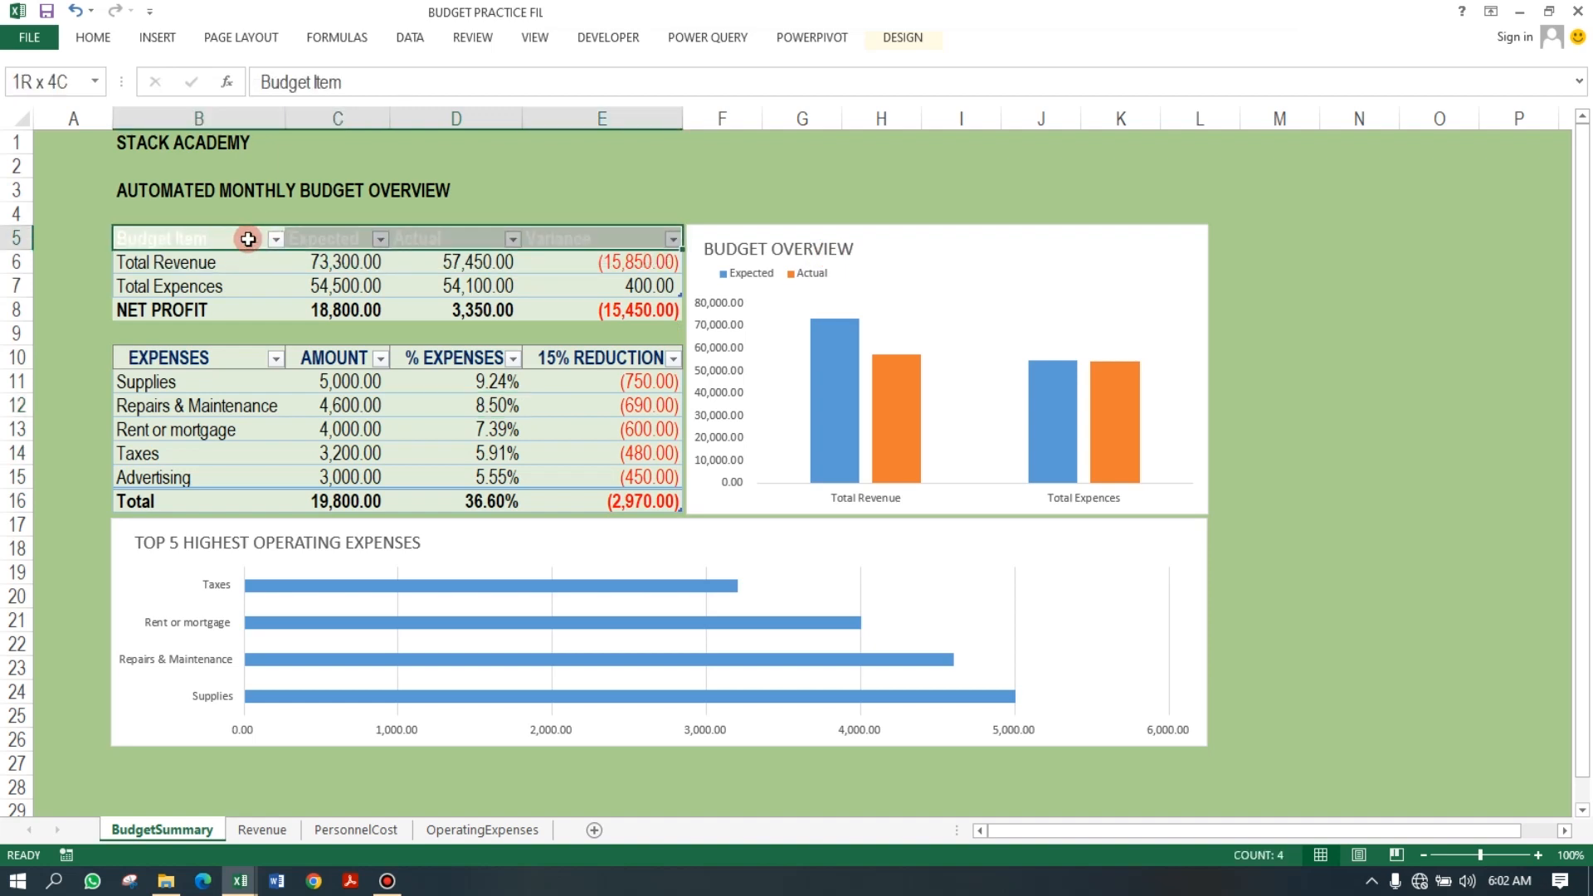
left_click(91, 38)
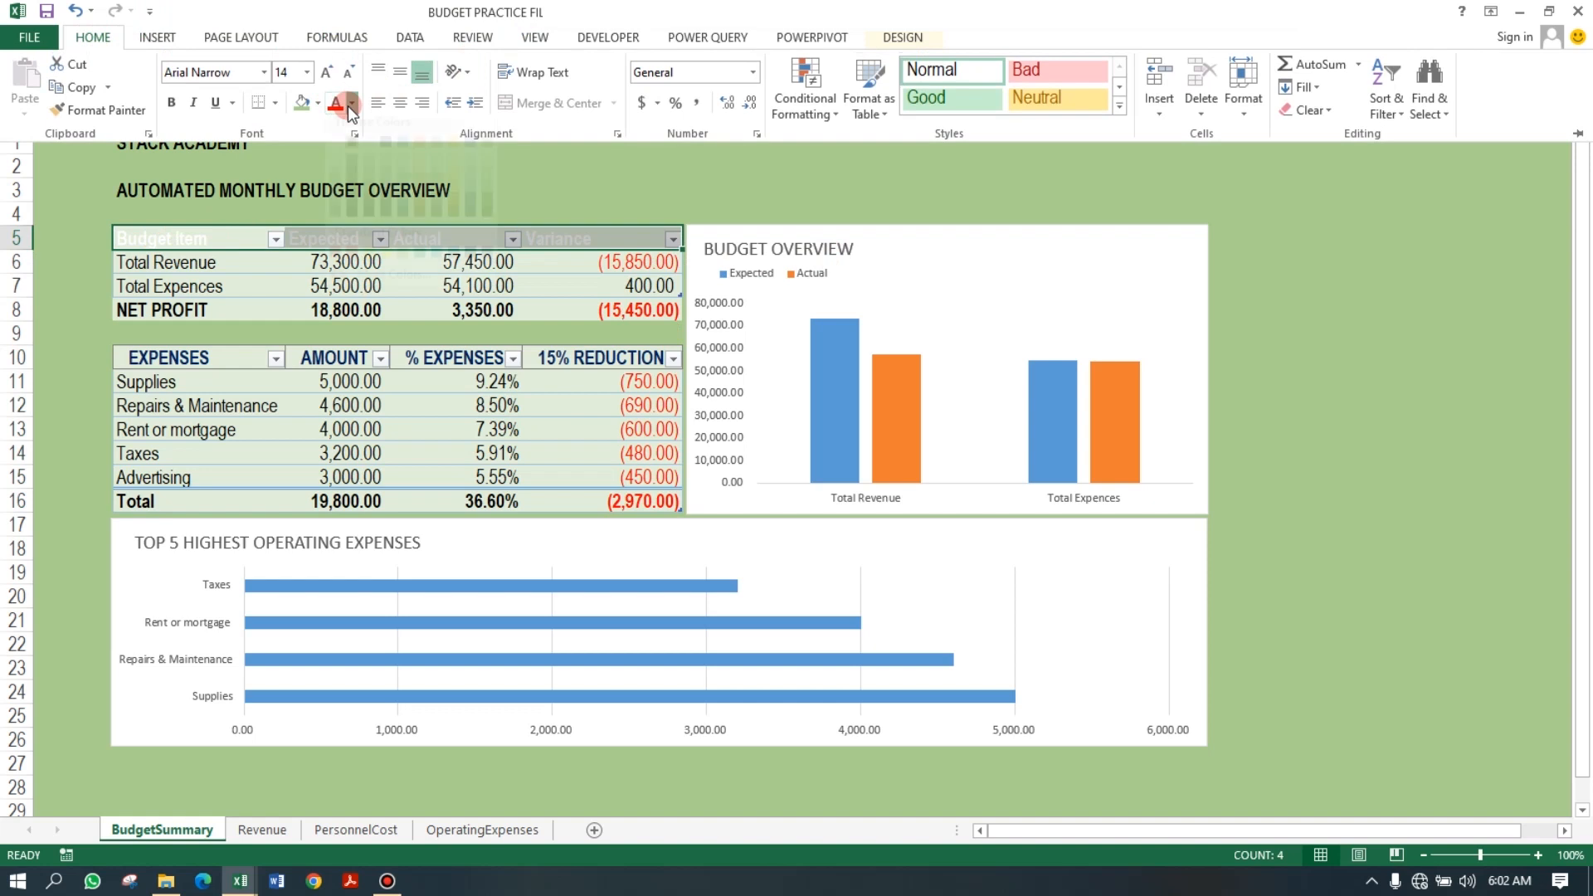
left_click(351, 103)
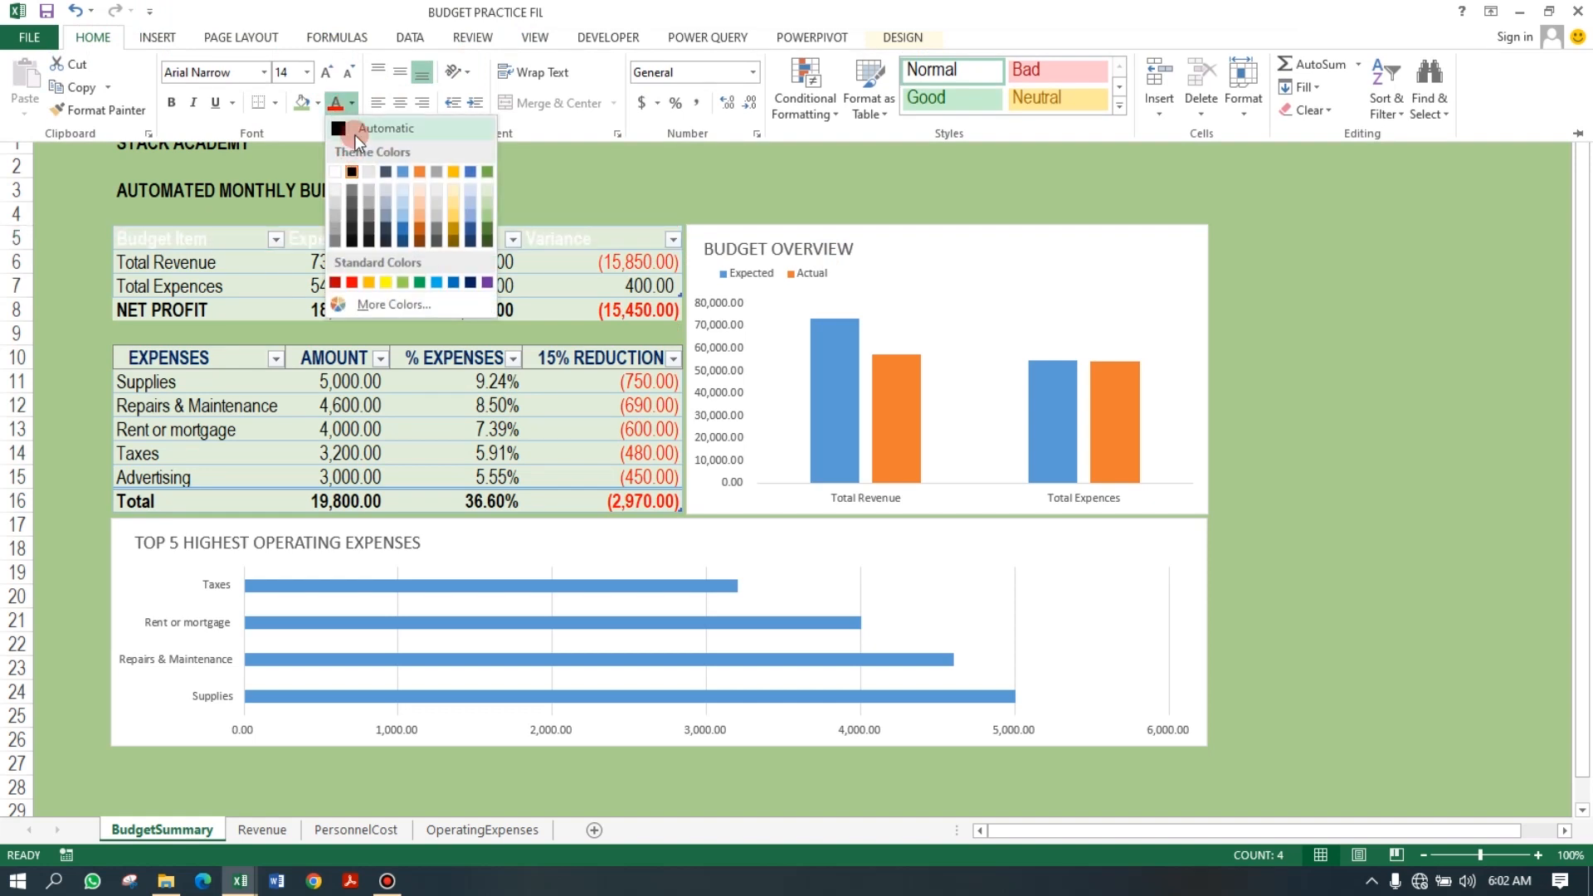
left_click(356, 134)
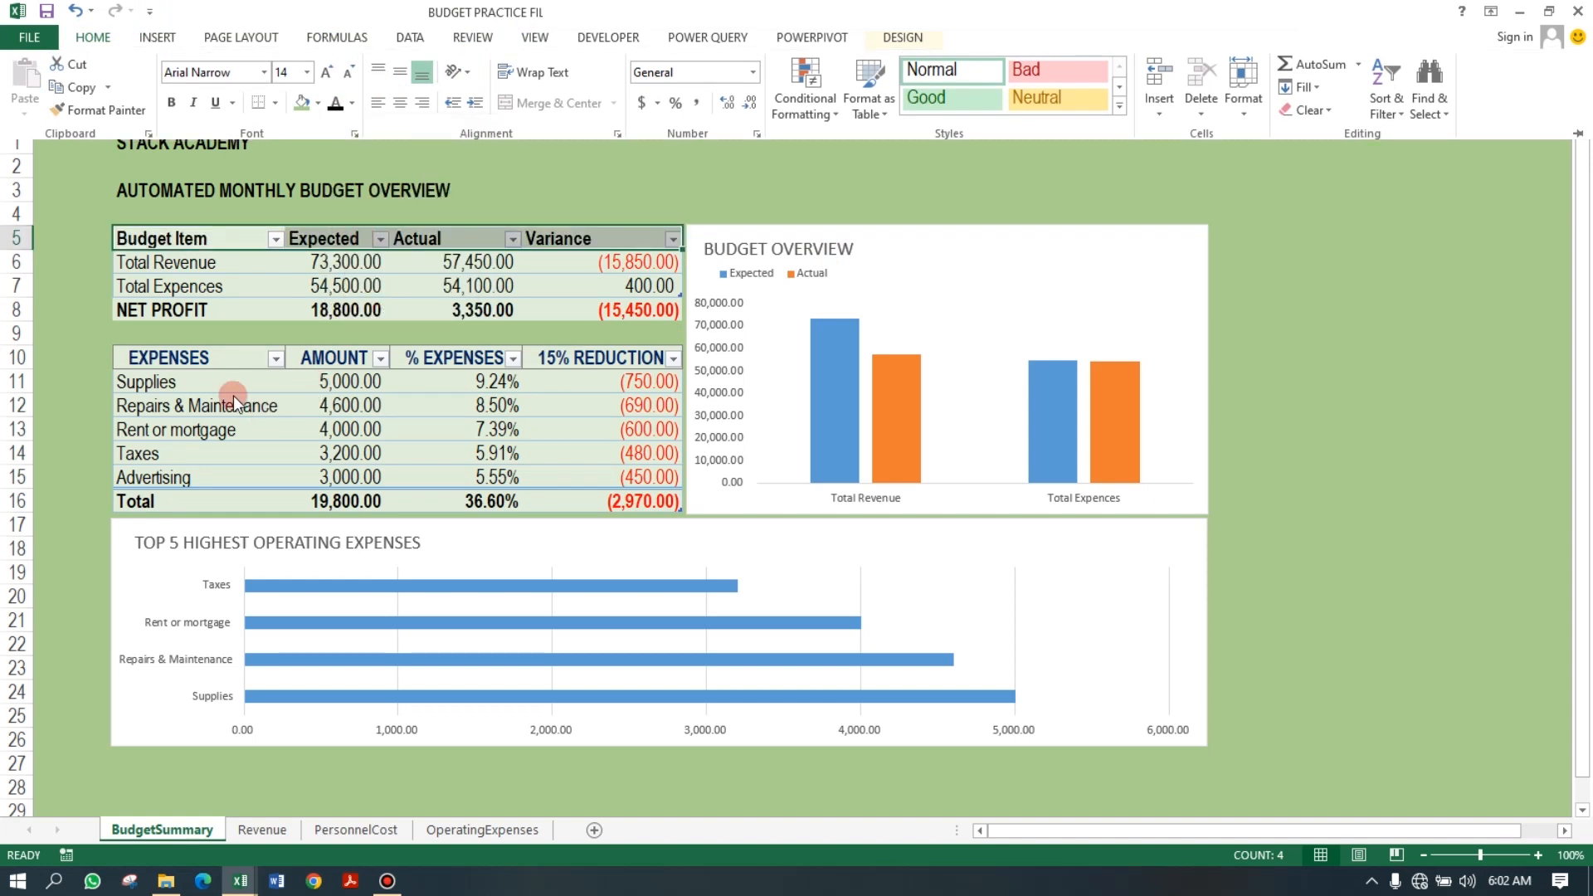
left_click(1279, 237)
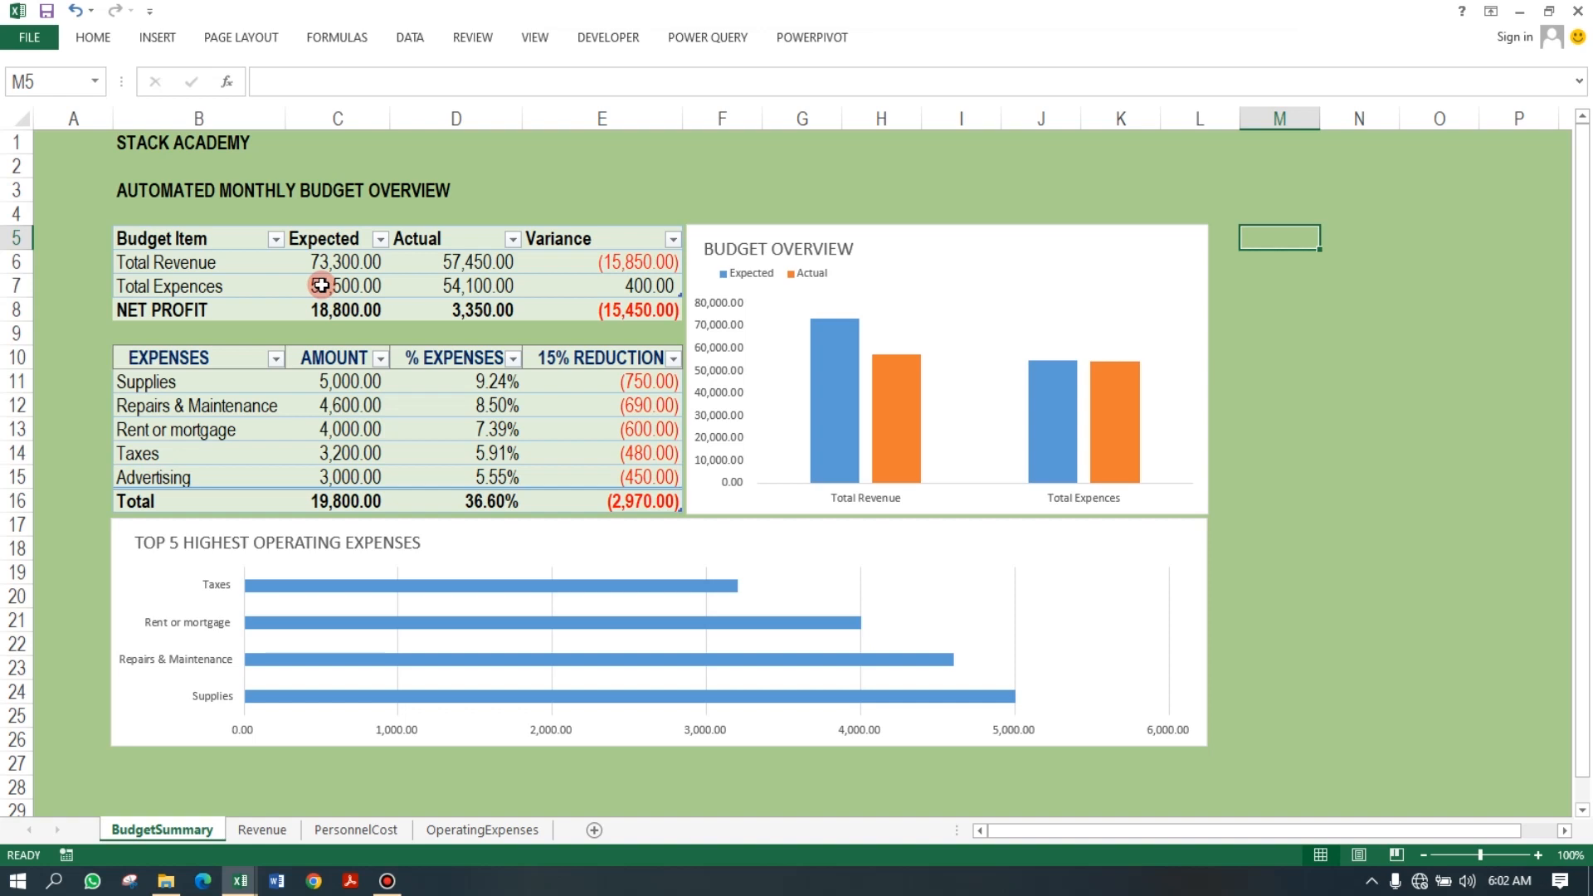
Switch rows and columns in the Budget Overview column chart.
left_click(1139, 249)
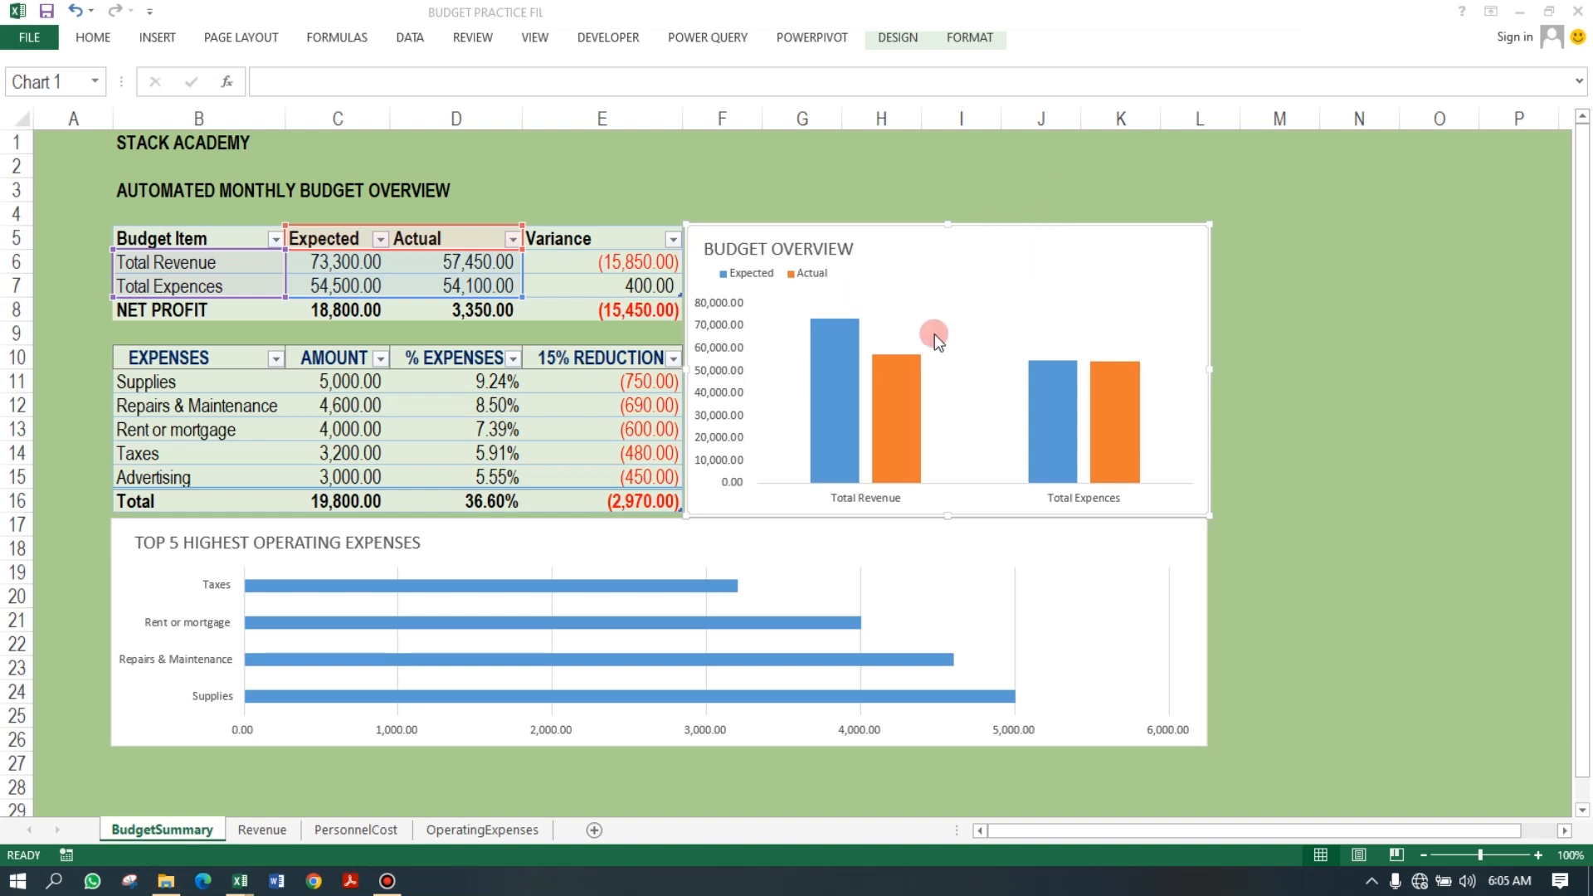
left_click(1038, 240)
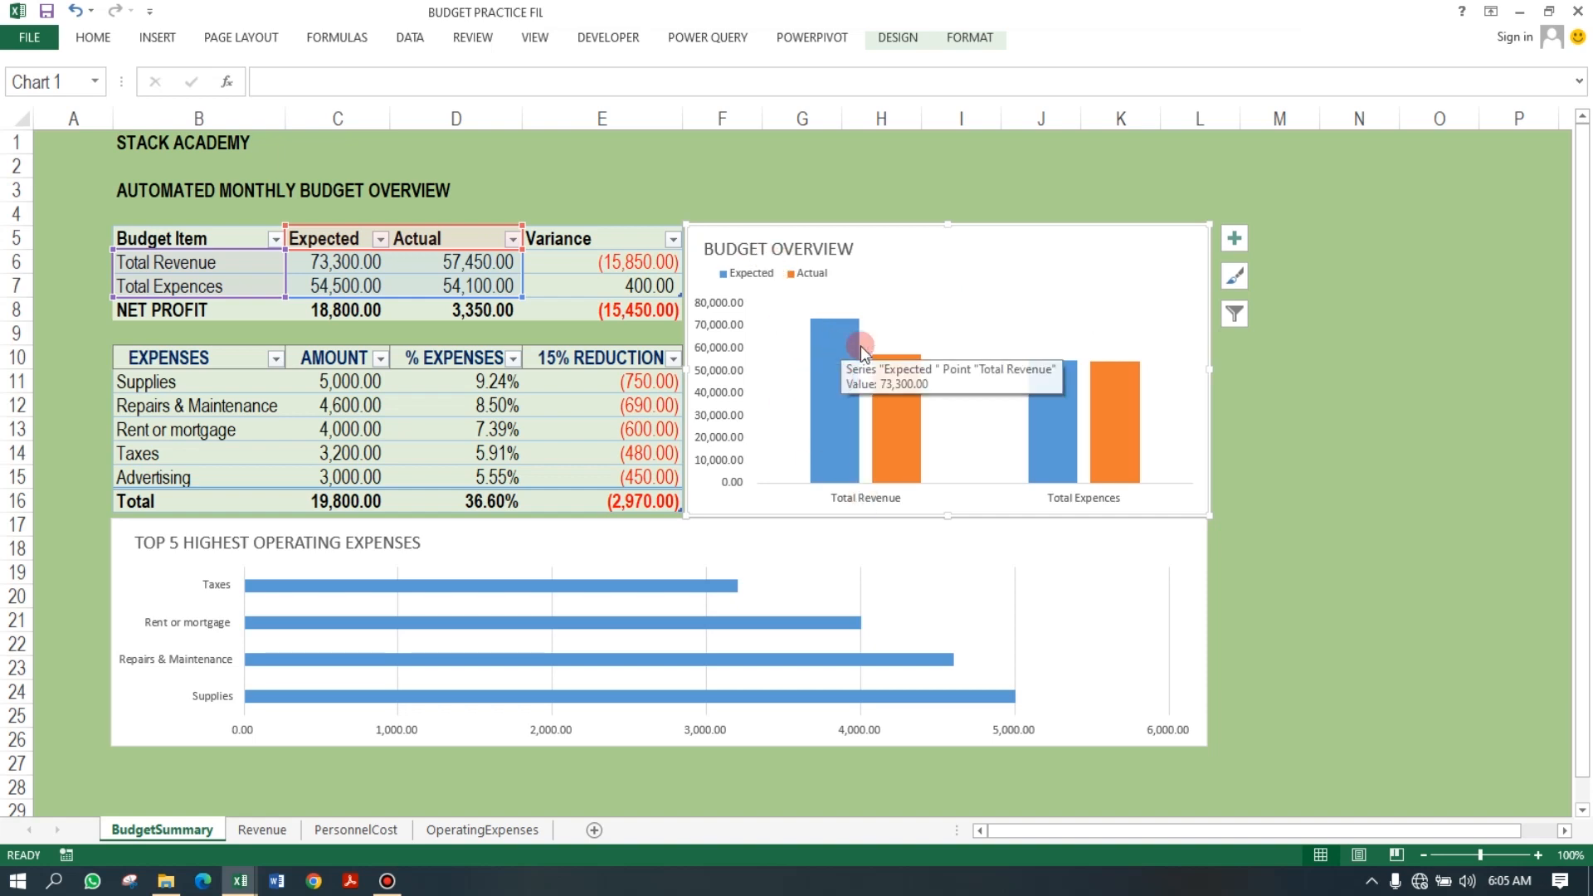
left_click(830, 327)
left_click(900, 382)
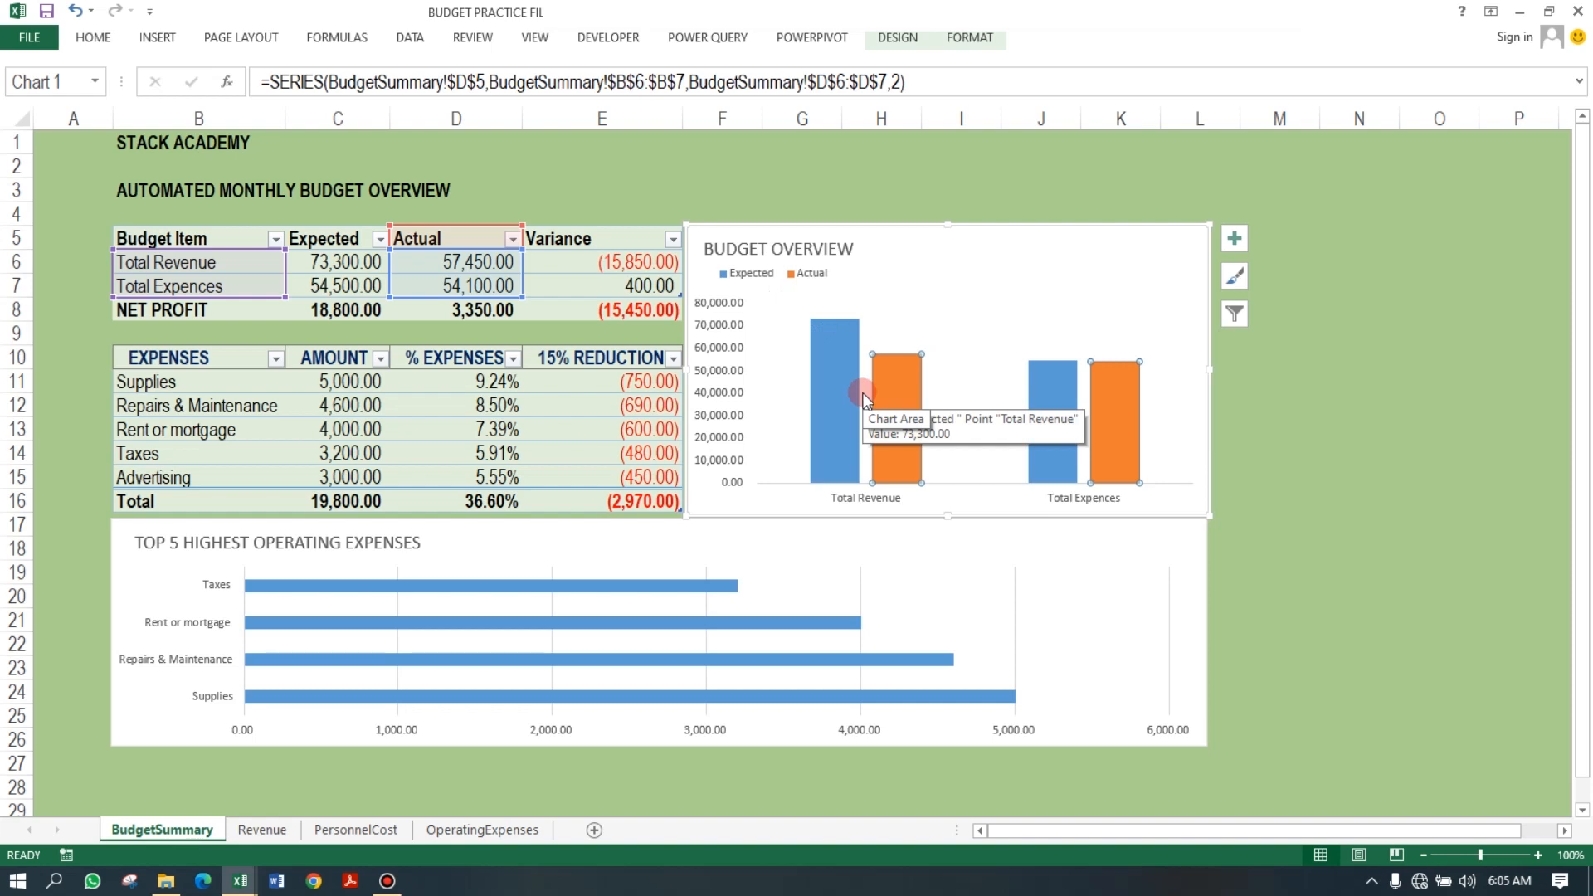
left_click(999, 261)
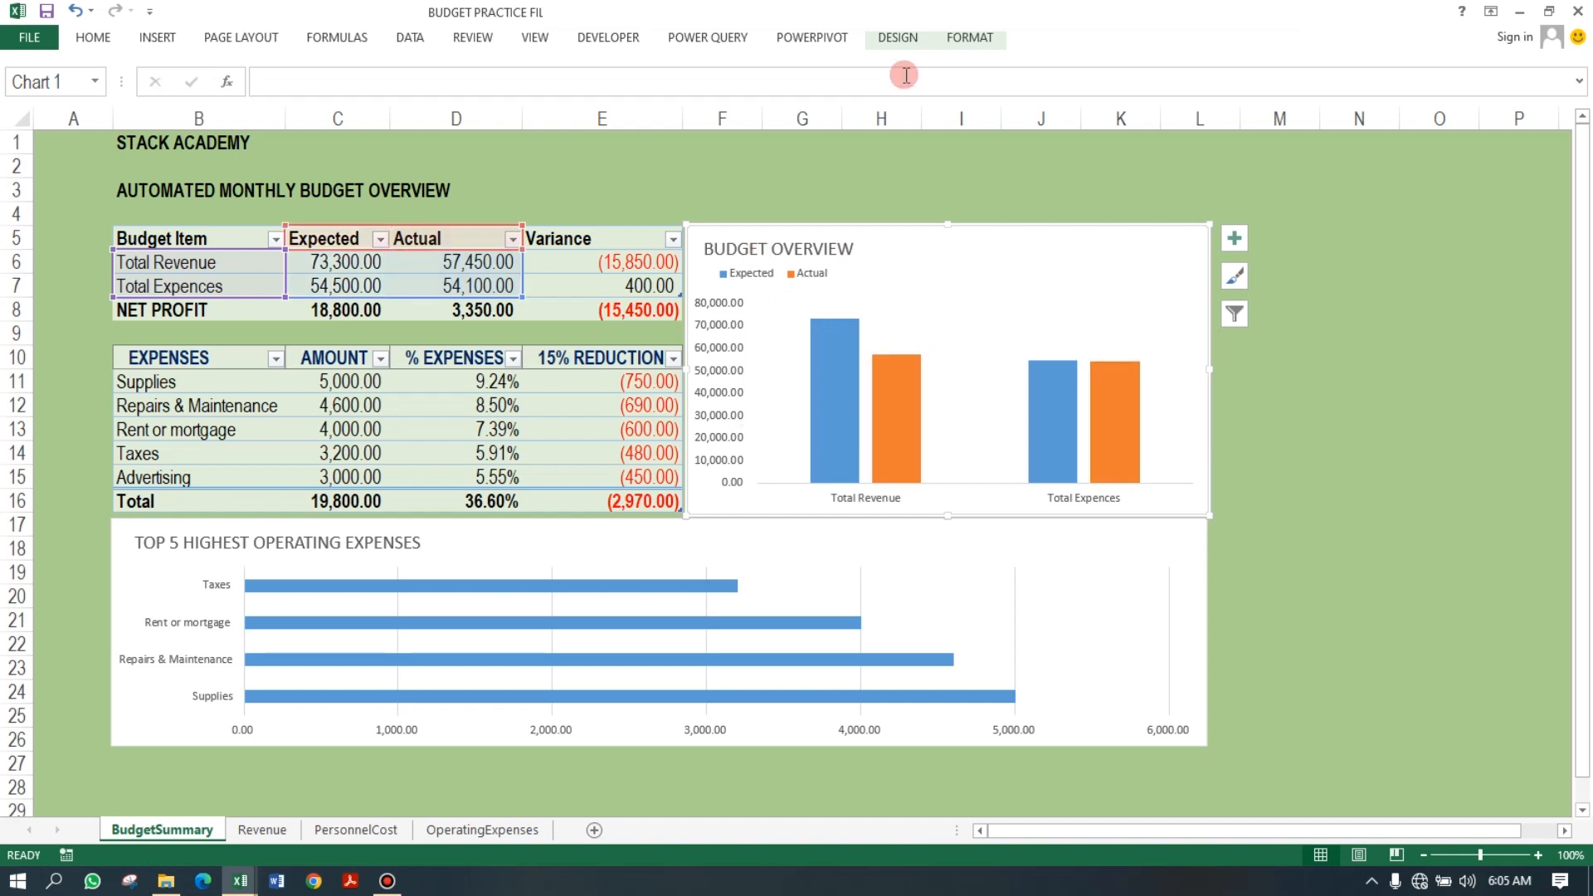
left_click(899, 39)
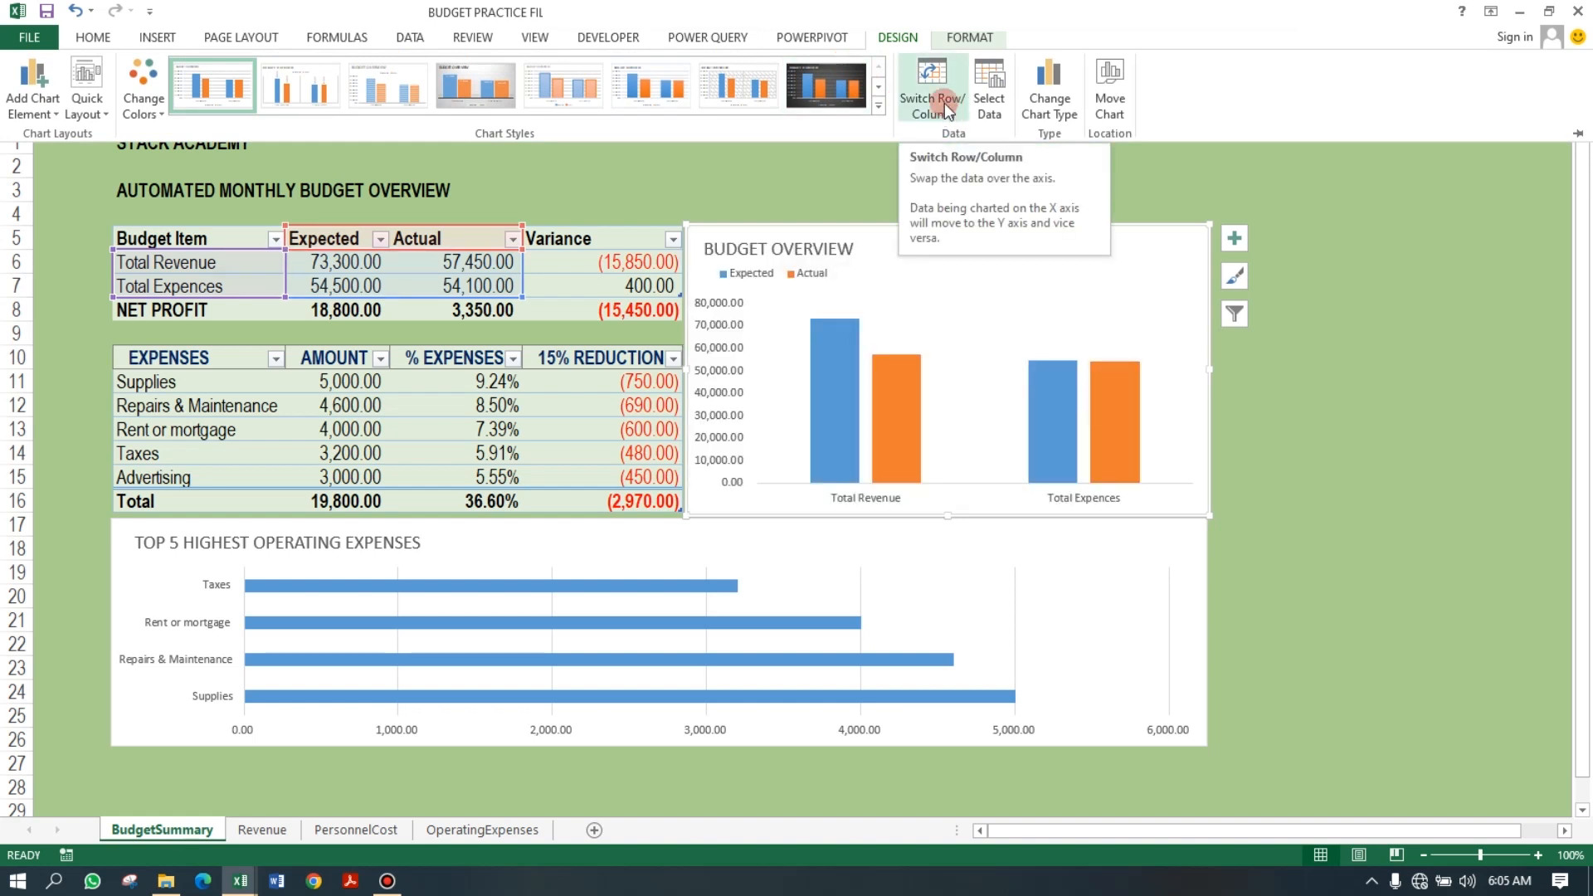
left_click(947, 110)
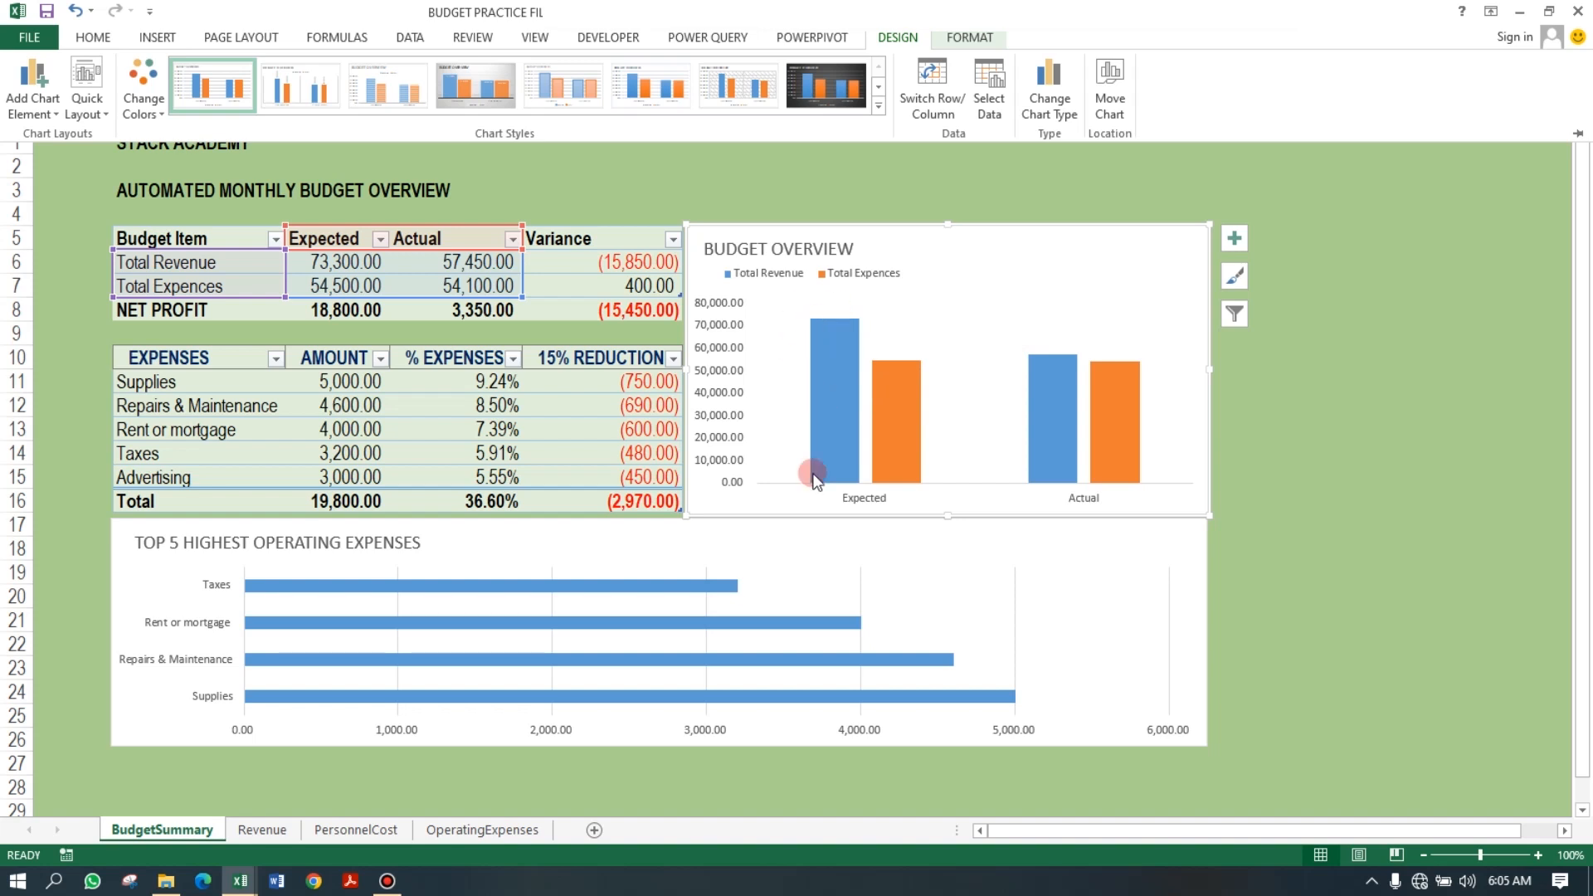
Inspect the Total Revenue and Total Expences series in the Budget Overview chart.
left_click(840, 341)
left_click(839, 341)
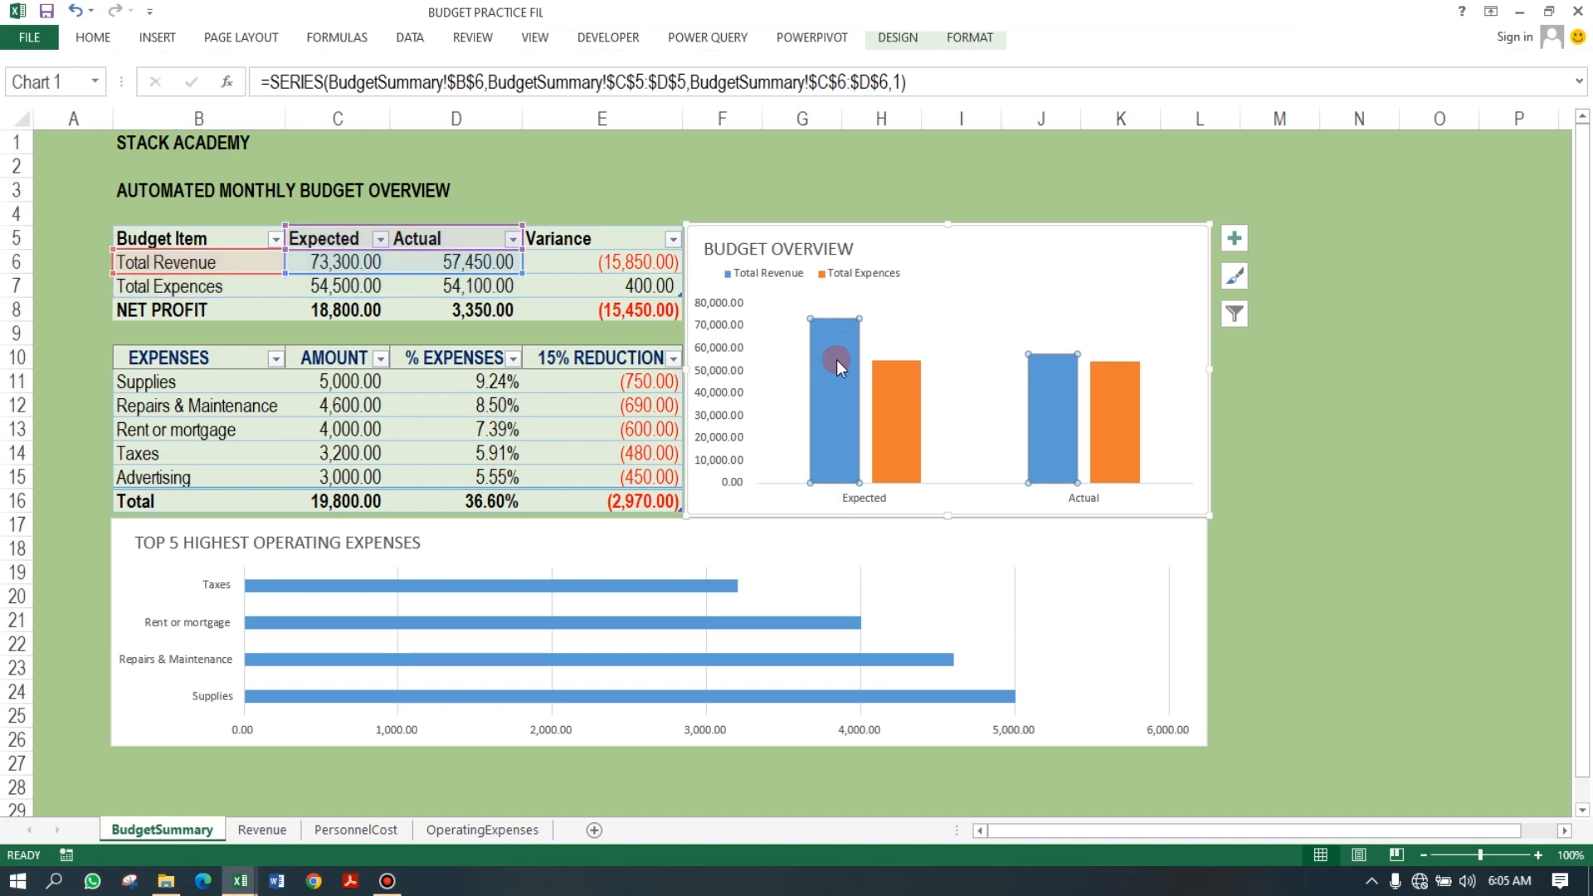
mouse_move(1054, 386)
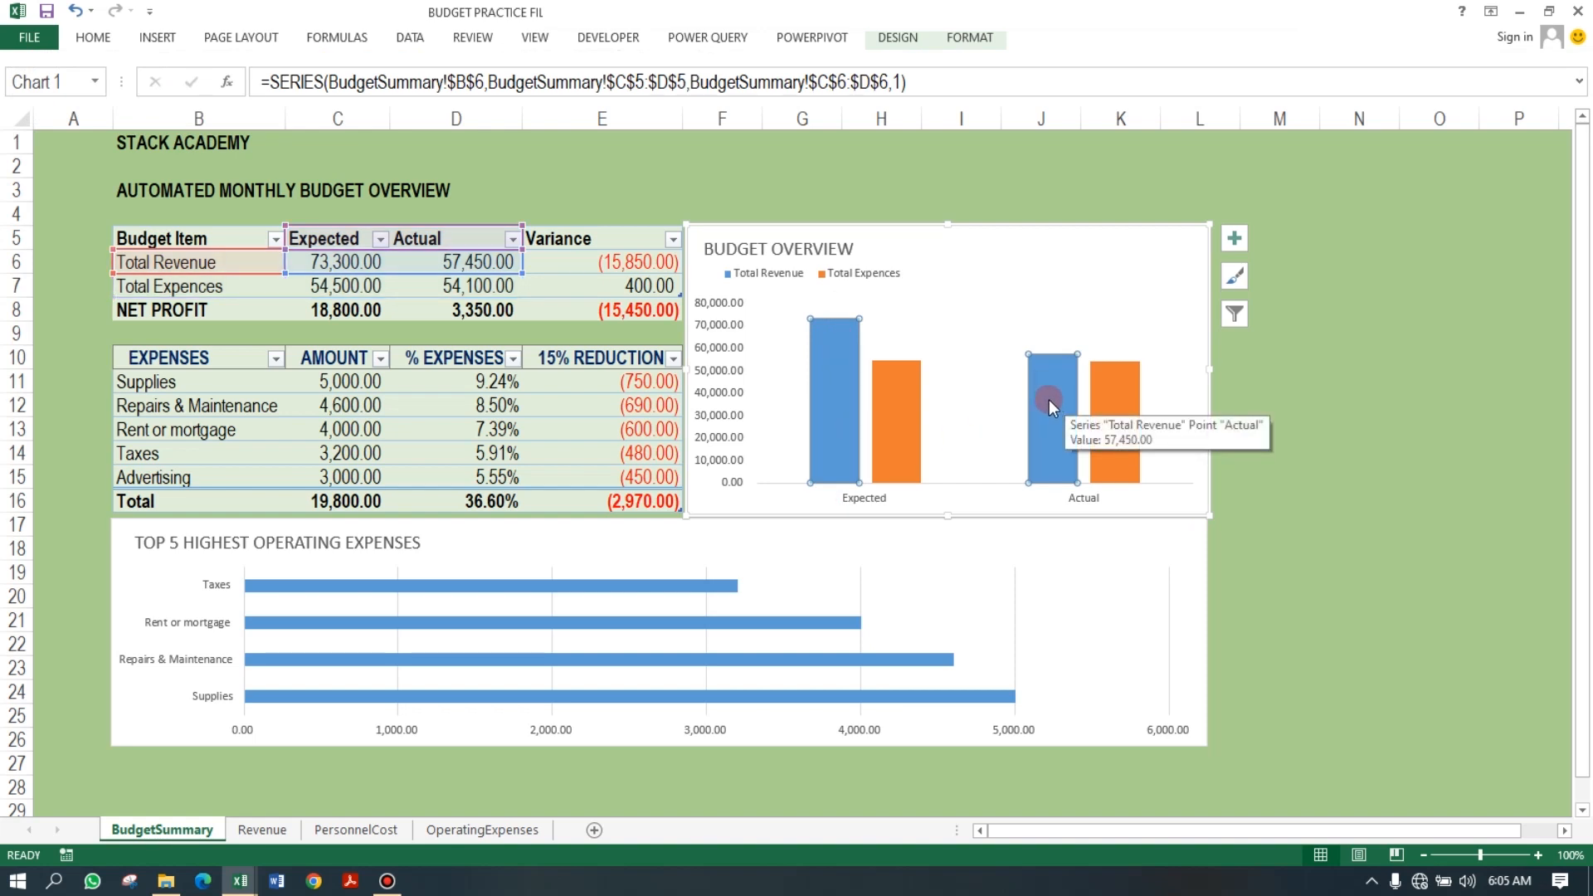
mouse_move(825, 358)
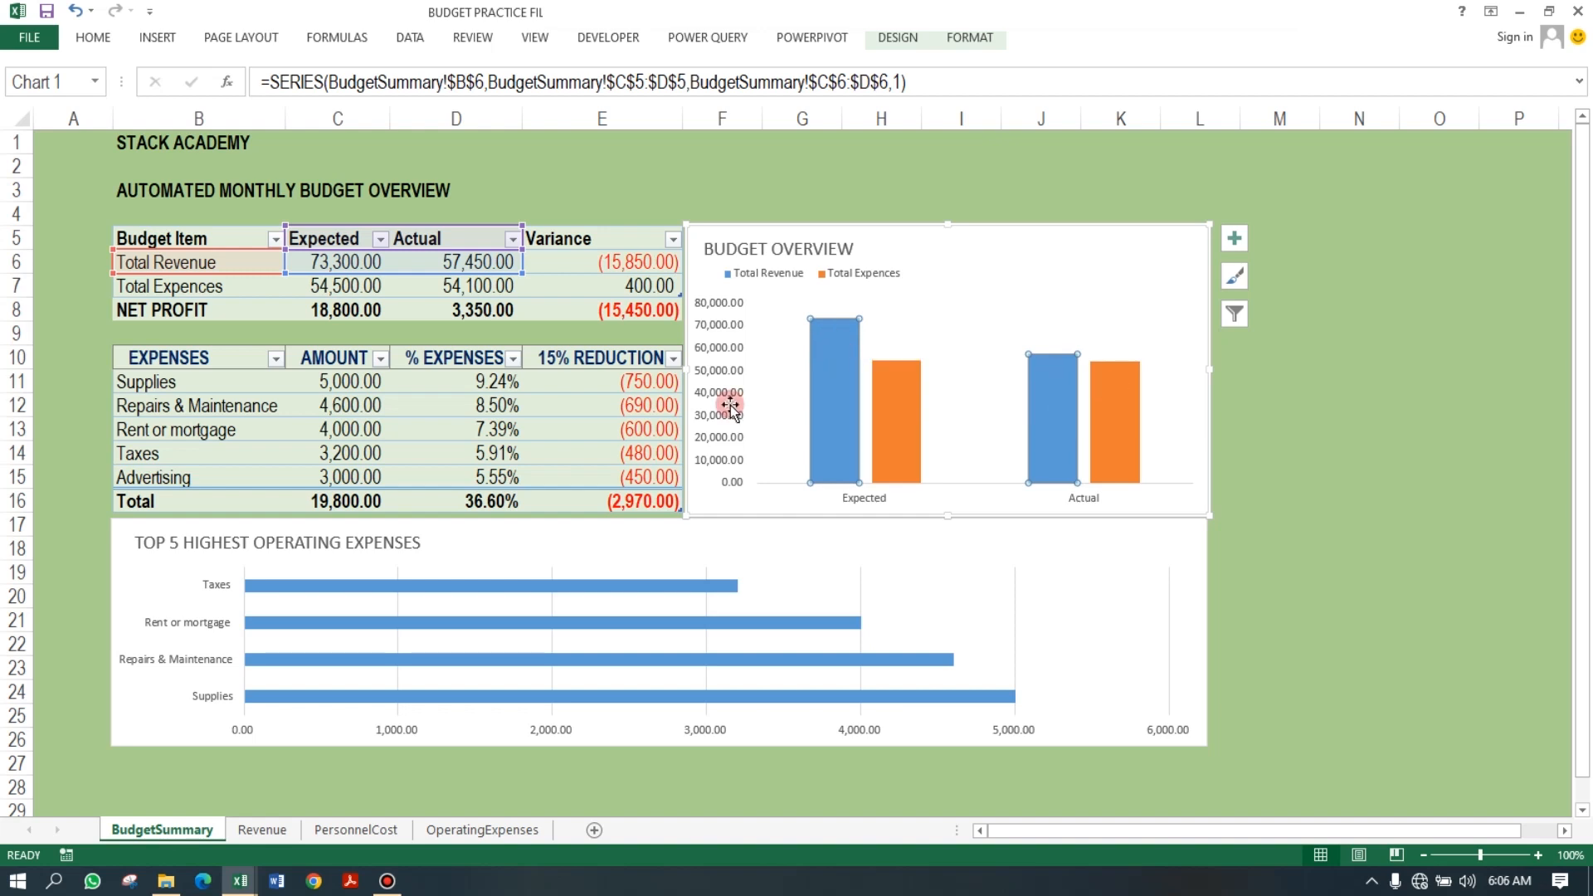
left_click(899, 385)
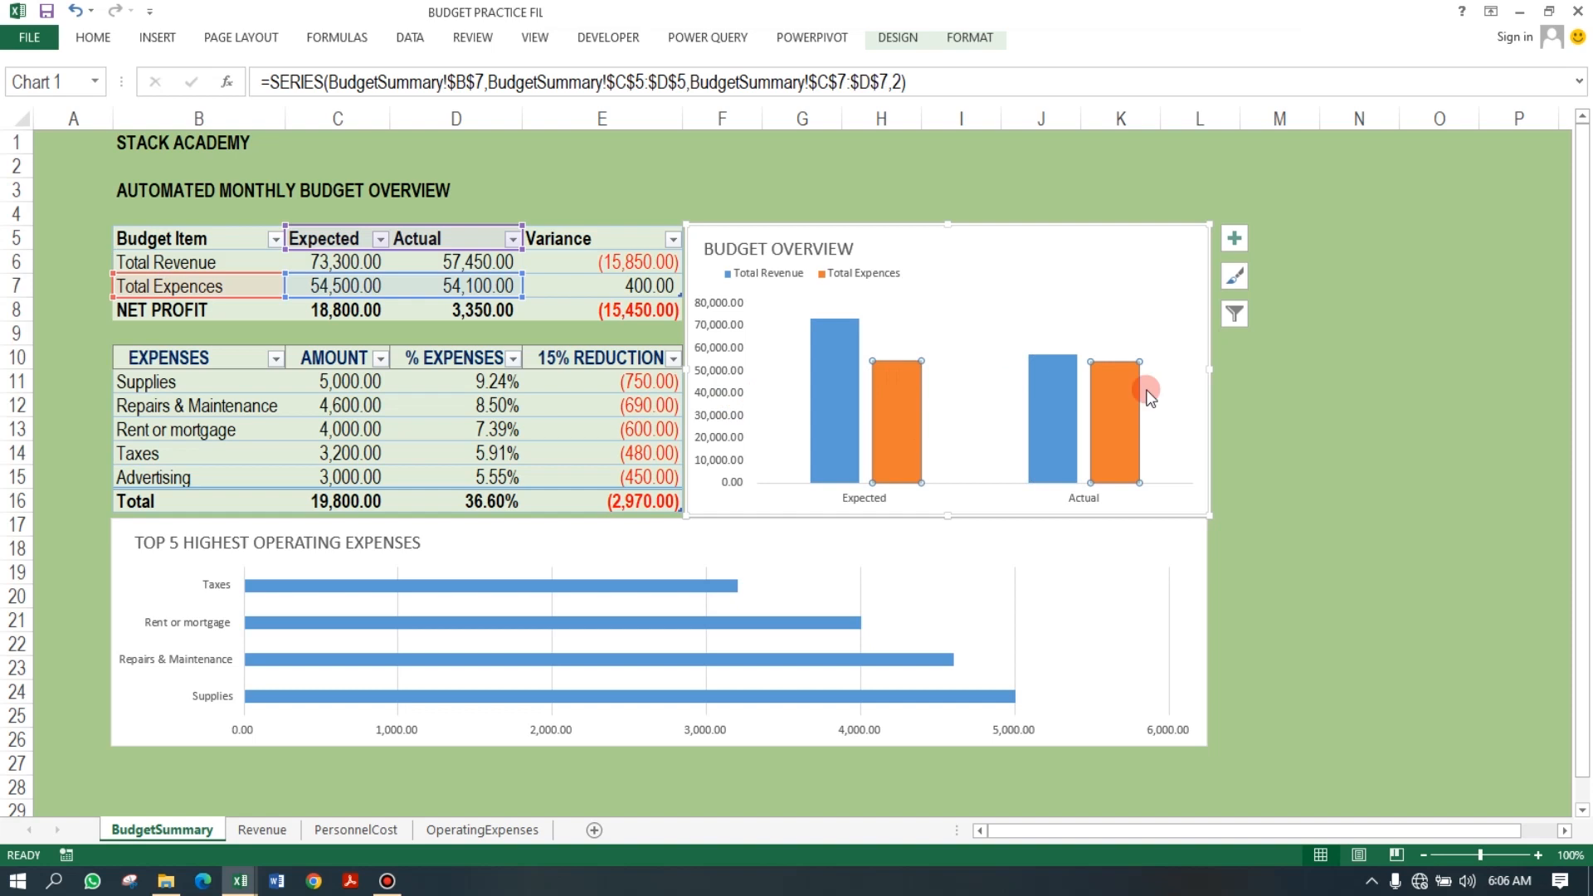
mouse_move(1043, 386)
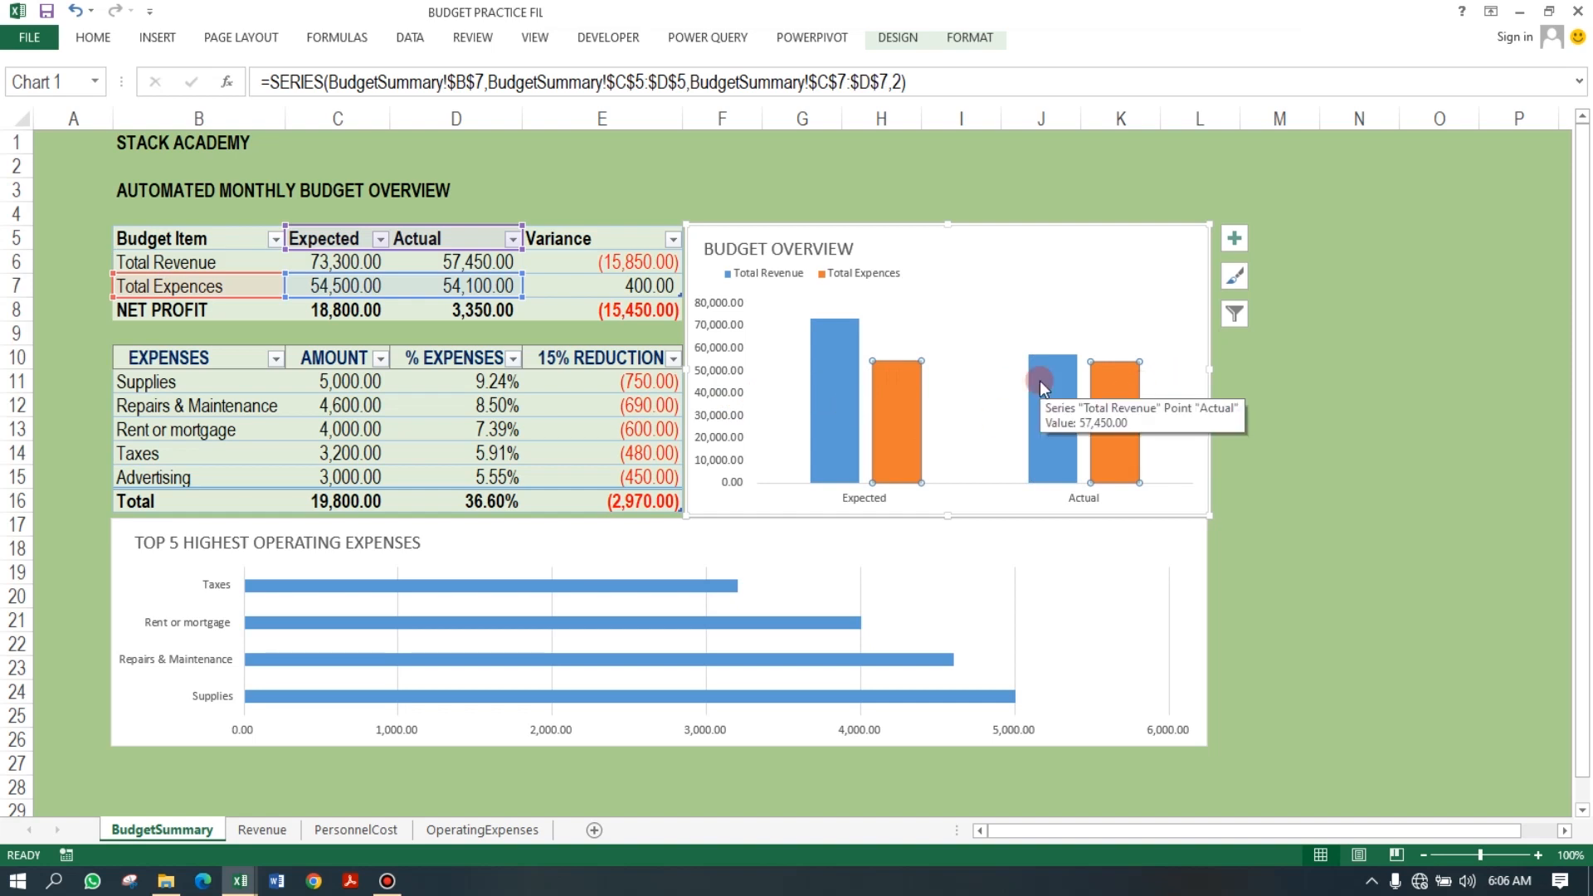